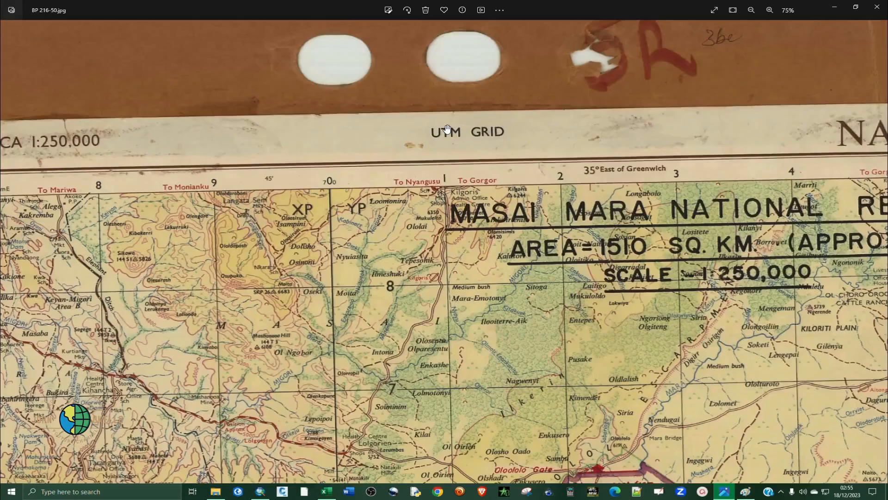
# Examine the grid labels and publication notes around the southwest corner of the scanned map sheet
pyautogui.moveTo(449, 139); pyautogui.dragTo(480, 43)
pyautogui.moveTo(394, 310); pyautogui.dragTo(394, 201)
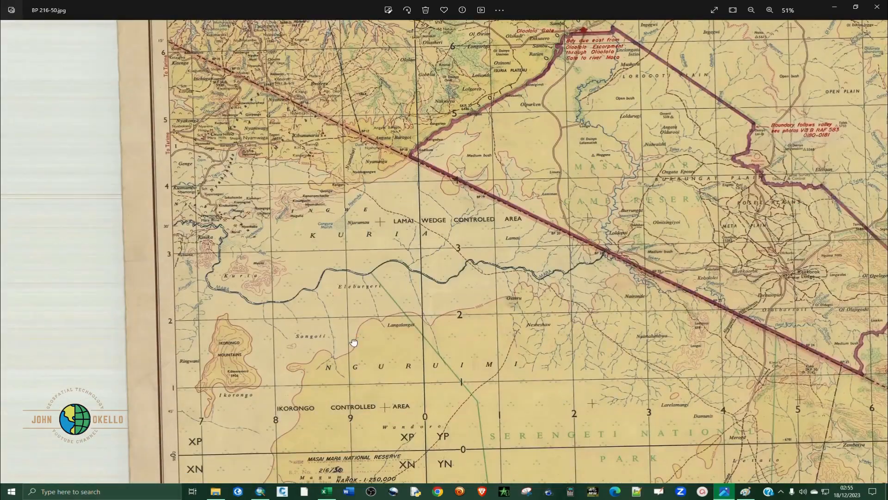
pyautogui.moveTo(354, 342); pyautogui.dragTo(352, 134)
pyautogui.moveTo(342, 432); pyautogui.dragTo(358, 326)
pyautogui.scroll(5, 159, 413)
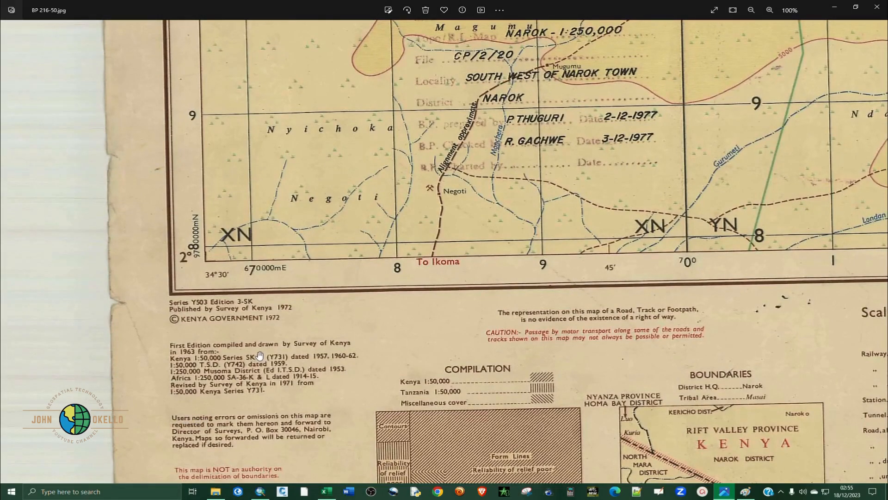
pyautogui.moveTo(257, 305); pyautogui.dragTo(162, 281)
pyautogui.moveTo(237, 238); pyautogui.dragTo(255, 341)
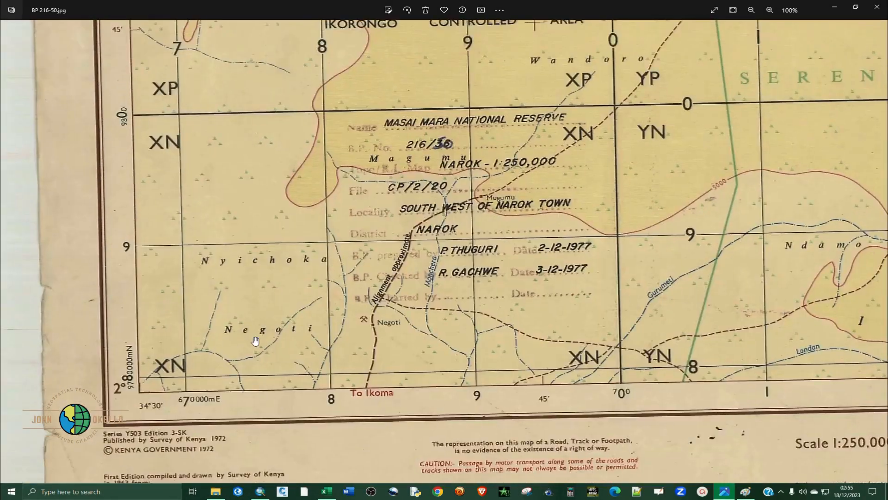
# Look over the map's western part northward from the southwest corner to the sheet's northwest corner
pyautogui.scroll(-2, 232, 315)
pyautogui.moveTo(301, 218); pyautogui.dragTo(283, 392)
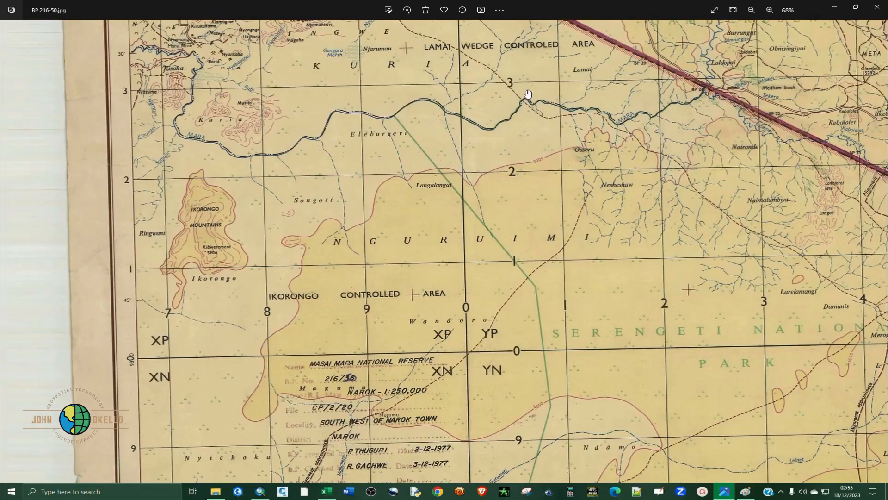
pyautogui.moveTo(527, 94); pyautogui.dragTo(322, 436)
pyautogui.moveTo(593, 153); pyautogui.dragTo(523, 355)
pyautogui.moveTo(259, 137); pyautogui.dragTo(353, 222)
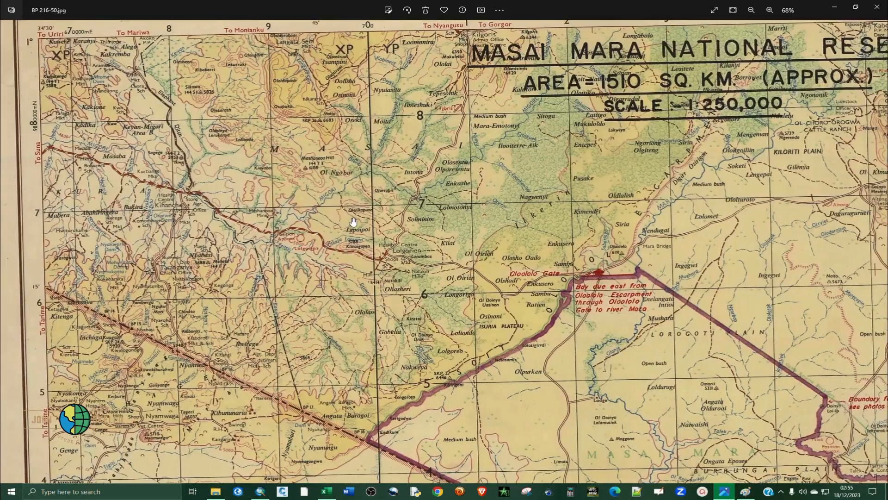
pyautogui.moveTo(288, 176); pyautogui.dragTo(392, 237)
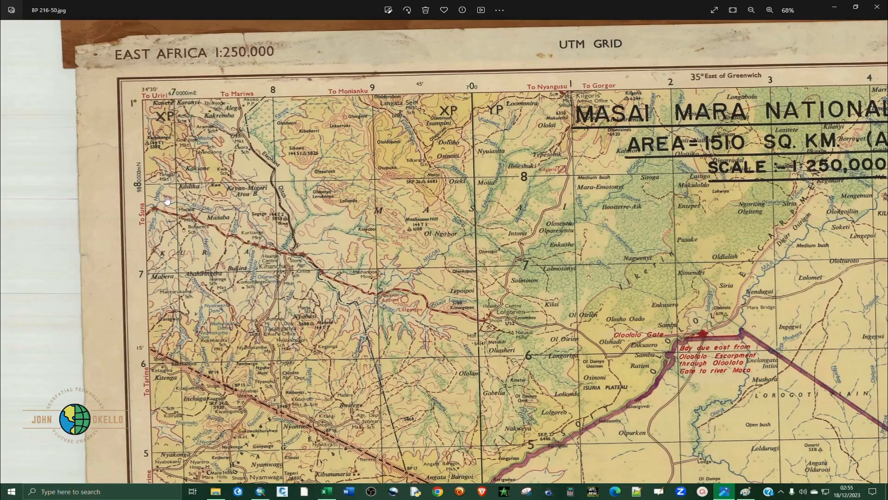
# Follow the northing labels along the map's western edge from the northwest corner down to the southwest corner
pyautogui.moveTo(193, 255); pyautogui.dragTo(267, 197)
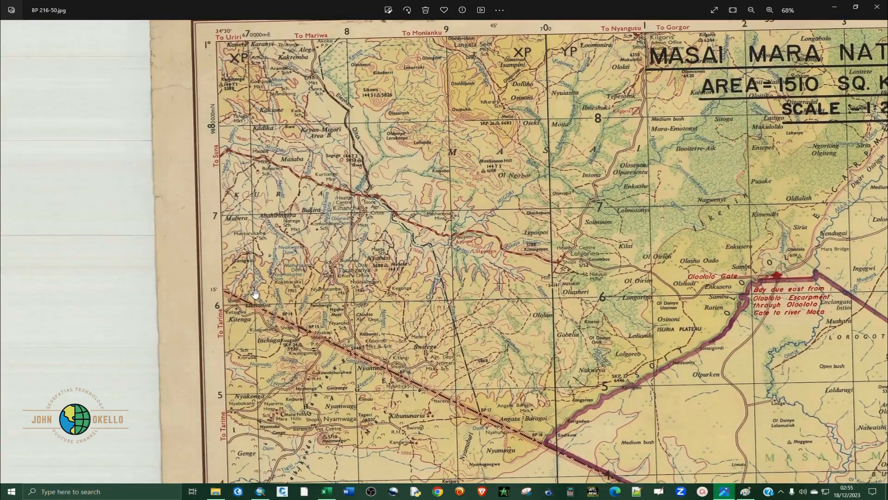
pyautogui.moveTo(288, 474); pyautogui.dragTo(313, 199)
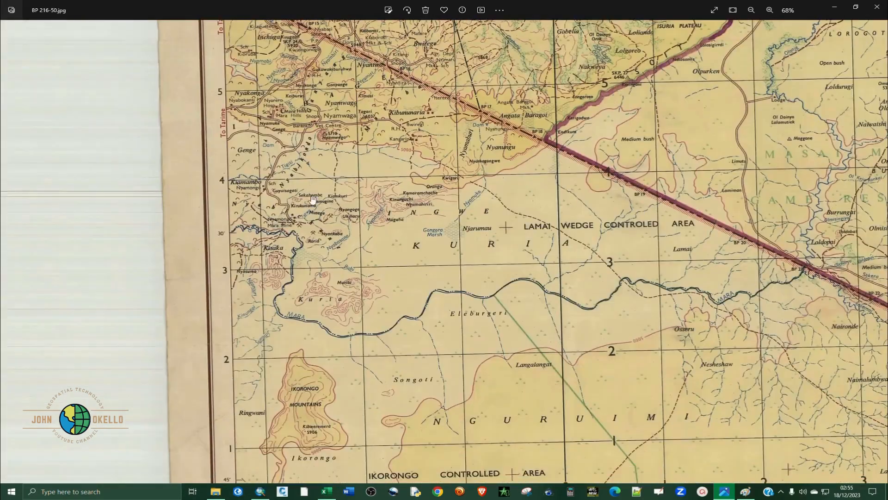
pyautogui.moveTo(361, 282); pyautogui.dragTo(344, 157)
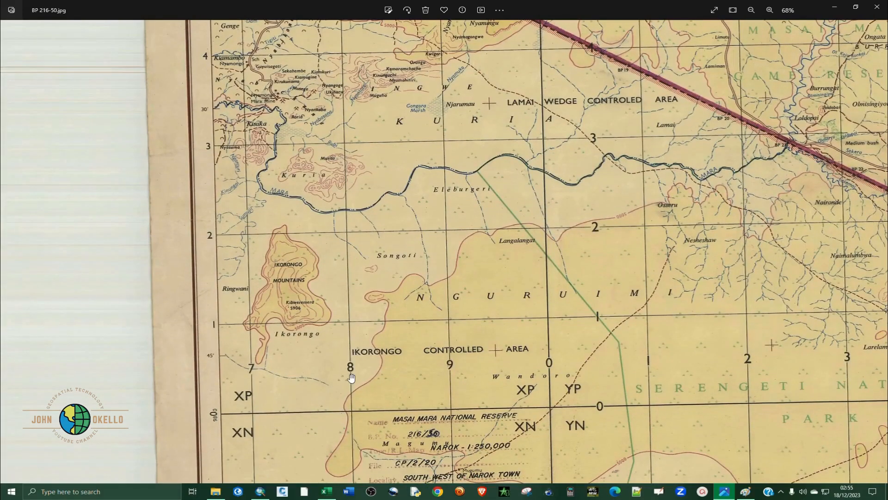
pyautogui.moveTo(351, 378); pyautogui.dragTo(337, 240)
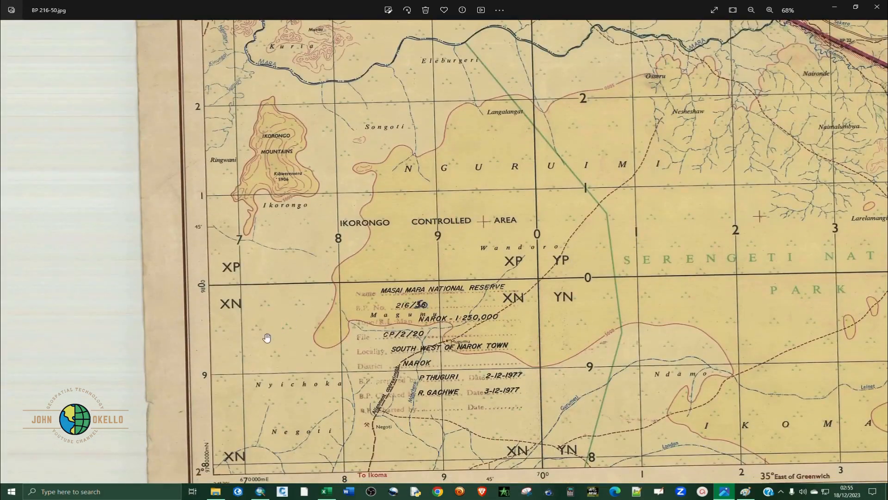
pyautogui.moveTo(250, 355); pyautogui.dragTo(268, 258)
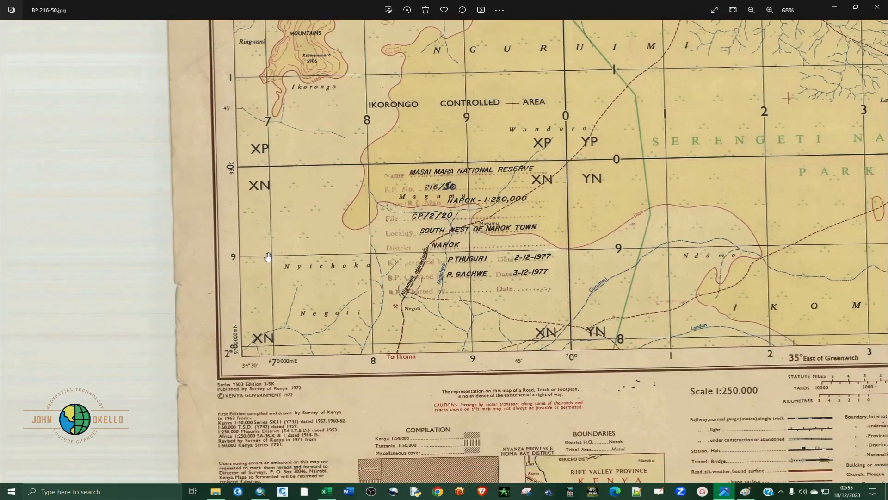
pyautogui.scroll(2, 247, 329)
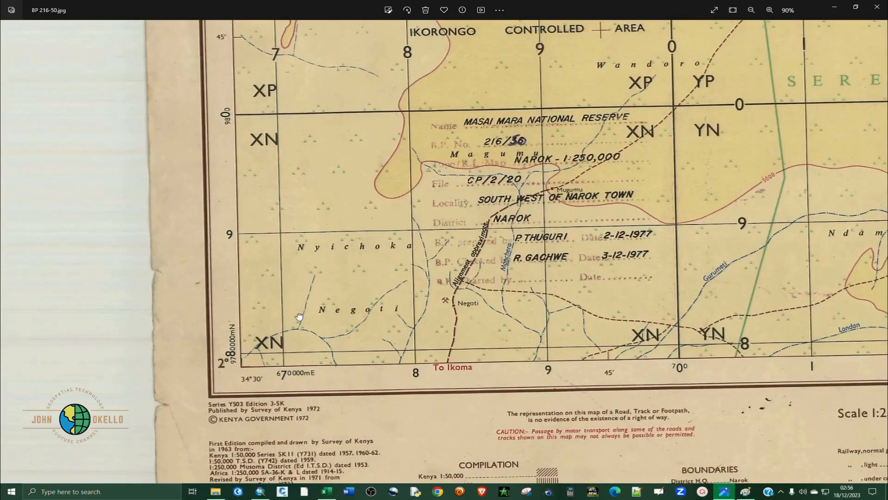
# Examine the first full easting label on the northern edge, near the map's northwest corner, in close-up
pyautogui.moveTo(223, 116); pyautogui.dragTo(258, 353)
pyautogui.scroll(-2, 258, 353)
pyautogui.moveTo(281, 140); pyautogui.dragTo(287, 425)
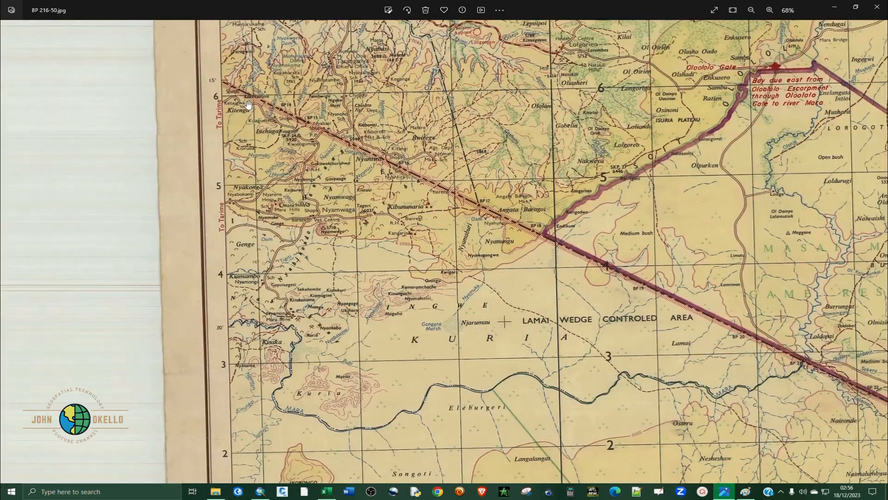
pyautogui.moveTo(248, 107); pyautogui.dragTo(286, 394)
pyautogui.scroll(3, 207, 119)
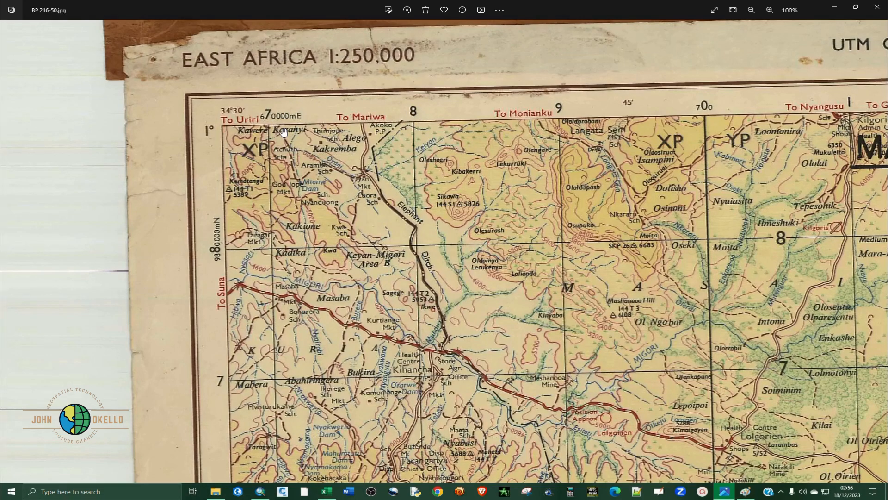
pyautogui.moveTo(283, 132); pyautogui.dragTo(254, 189)
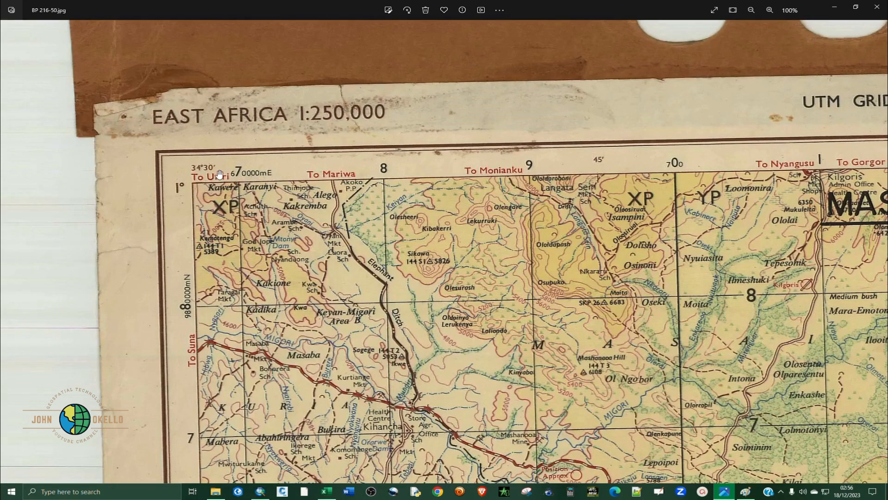
pyautogui.scroll(5, 218, 174)
pyautogui.scroll(-4, 181, 217)
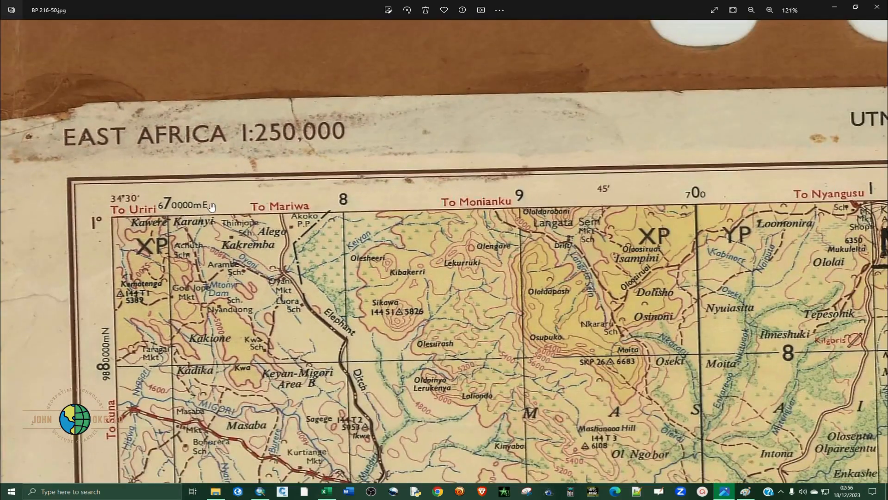
pyautogui.scroll(2, 135, 187)
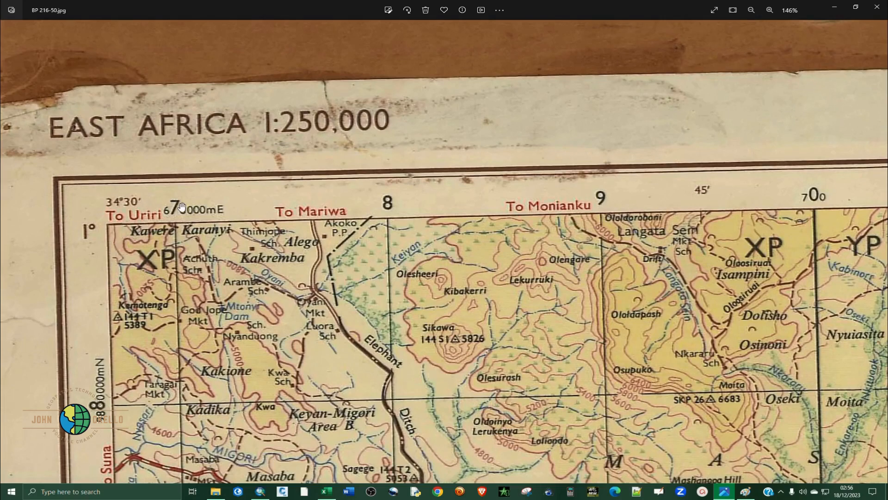
pyautogui.moveTo(175, 203); pyautogui.dragTo(152, 258)
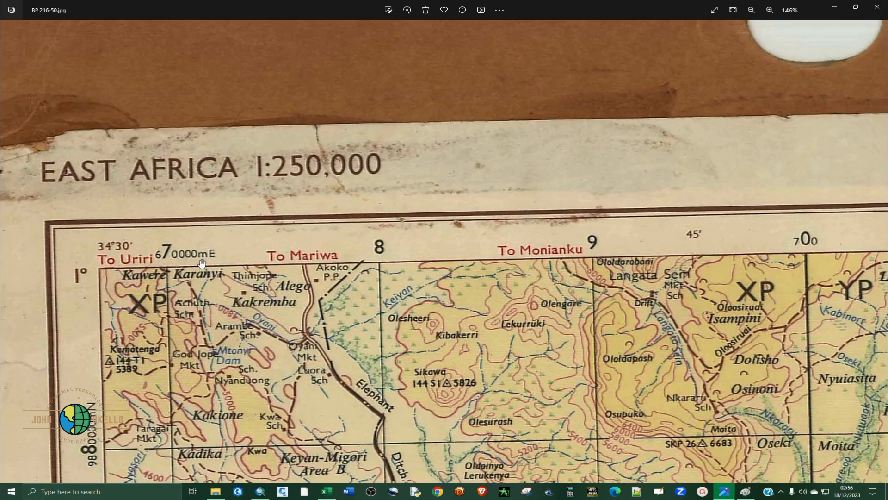
pyautogui.moveTo(366, 277); pyautogui.dragTo(365, 242)
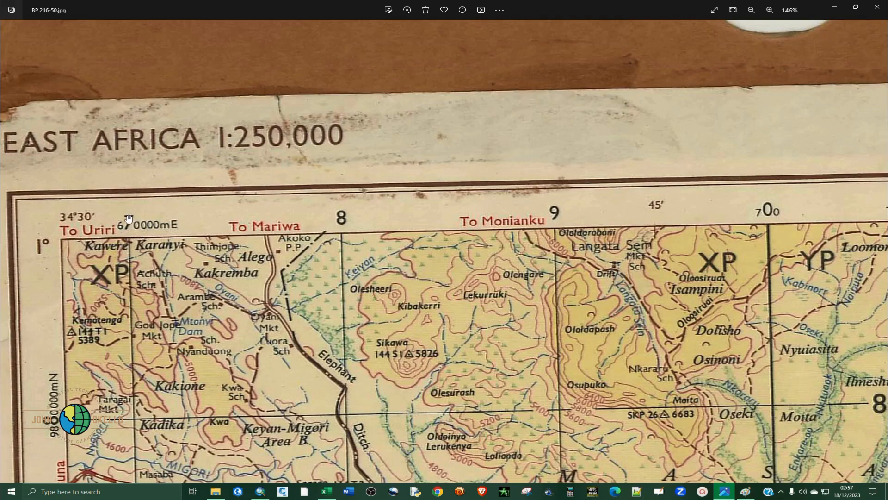
pyautogui.scroll(6, 129, 217)
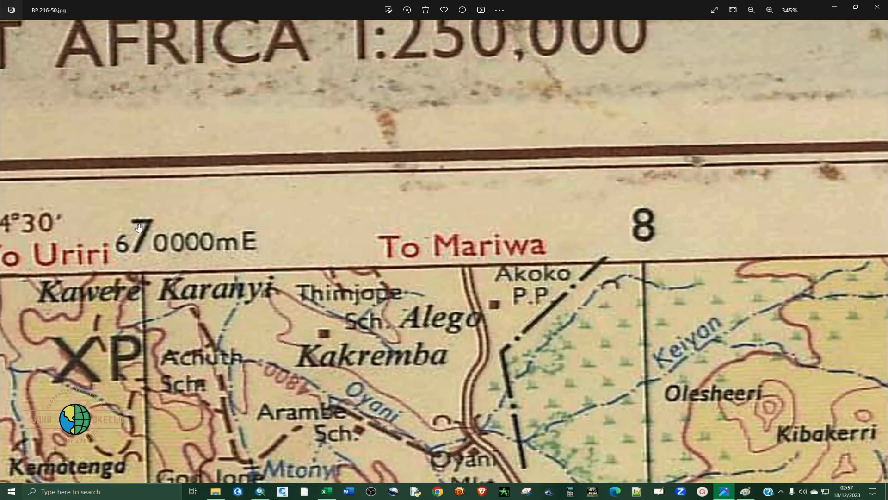
pyautogui.scroll(-3, 142, 237)
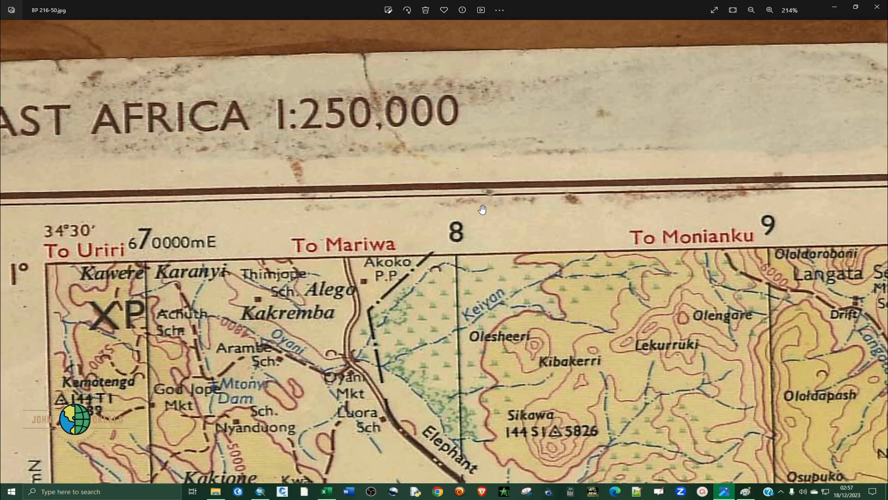
# Read the abbreviated easting labels along the map's northern edge, eastward to the full label between zones YP and ZP
pyautogui.scroll(-3, 447, 251)
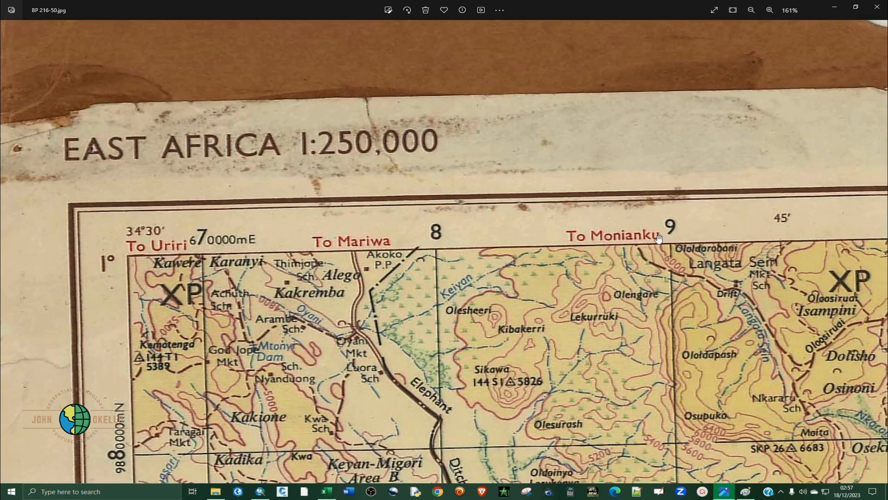
pyautogui.moveTo(659, 238); pyautogui.dragTo(355, 252)
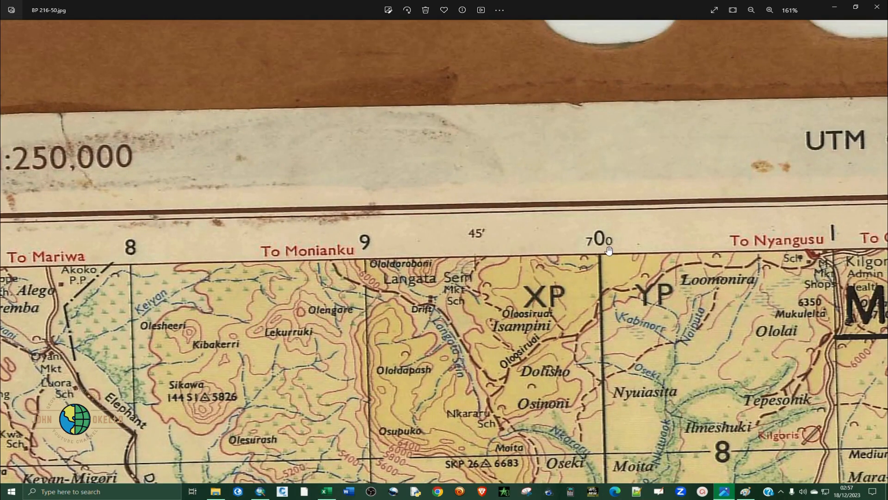
pyautogui.scroll(-2, 608, 248)
pyautogui.moveTo(608, 248); pyautogui.dragTo(265, 262)
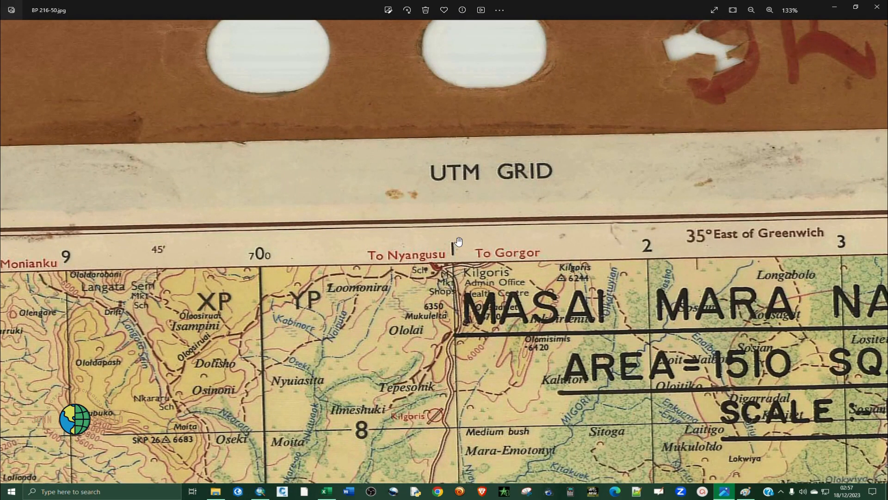
pyautogui.scroll(-6, 432, 260)
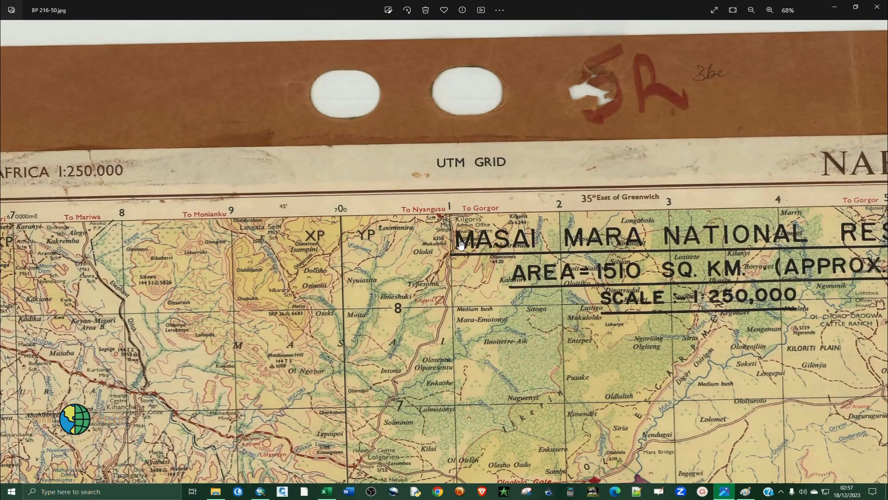
pyautogui.scroll(-2, 461, 246)
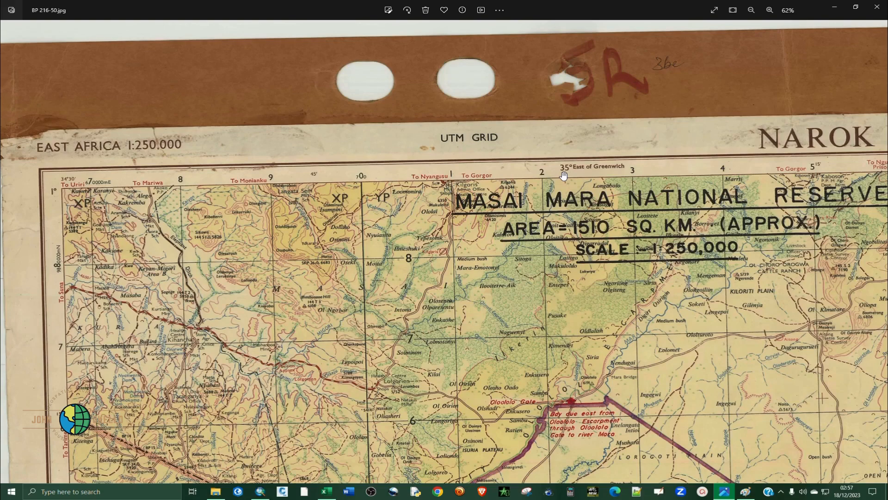
pyautogui.moveTo(602, 182); pyautogui.dragTo(509, 183)
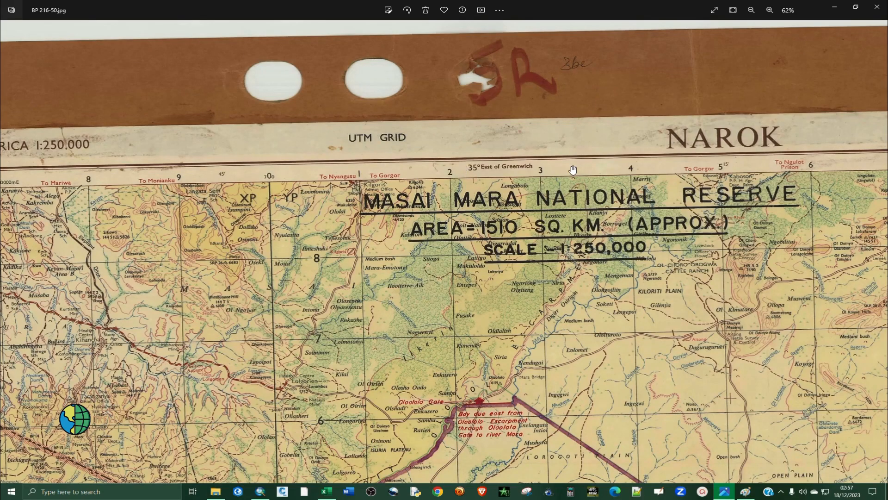
pyautogui.moveTo(795, 167); pyautogui.dragTo(396, 209)
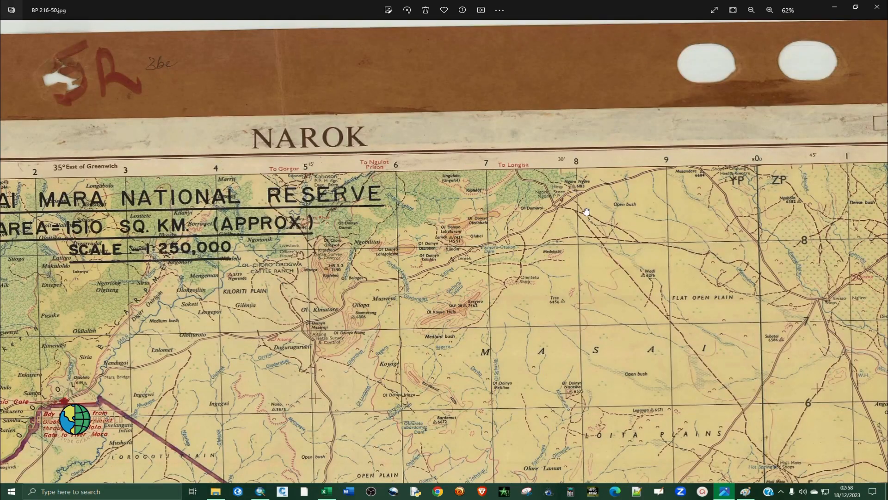
pyautogui.moveTo(585, 211); pyautogui.dragTo(370, 243)
pyautogui.scroll(5, 504, 148)
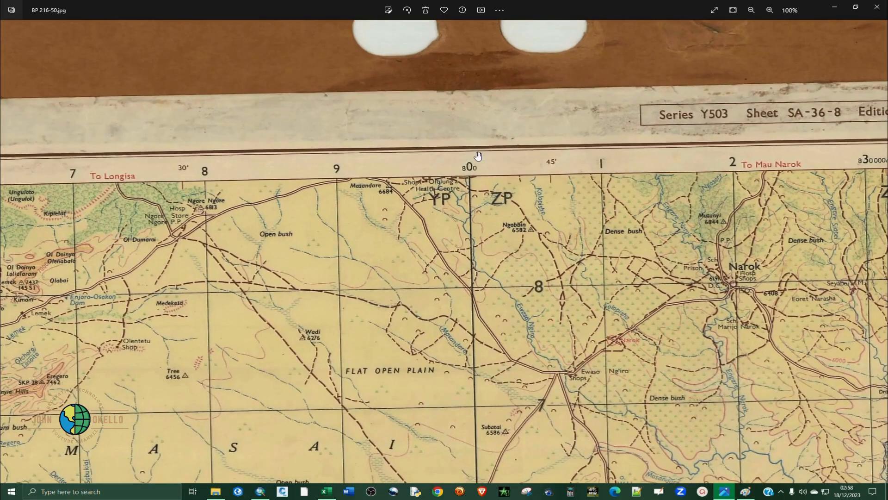
pyautogui.scroll(2, 477, 168)
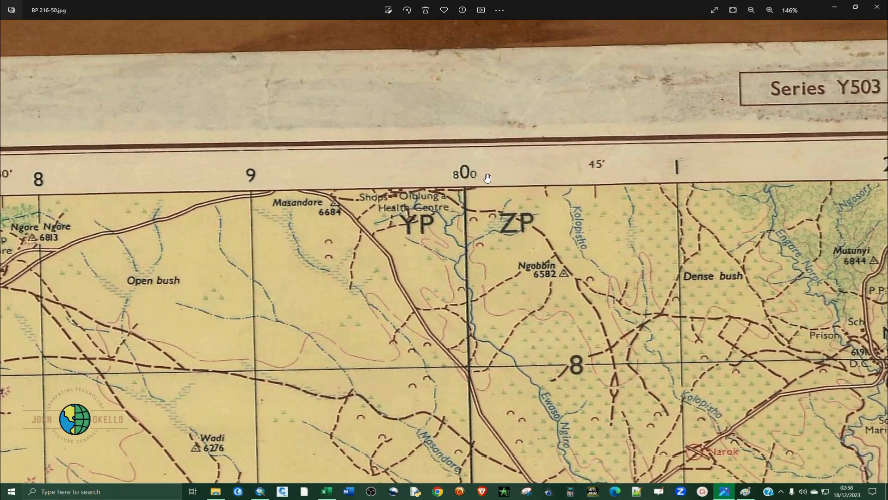
pyautogui.scroll(-4, 533, 161)
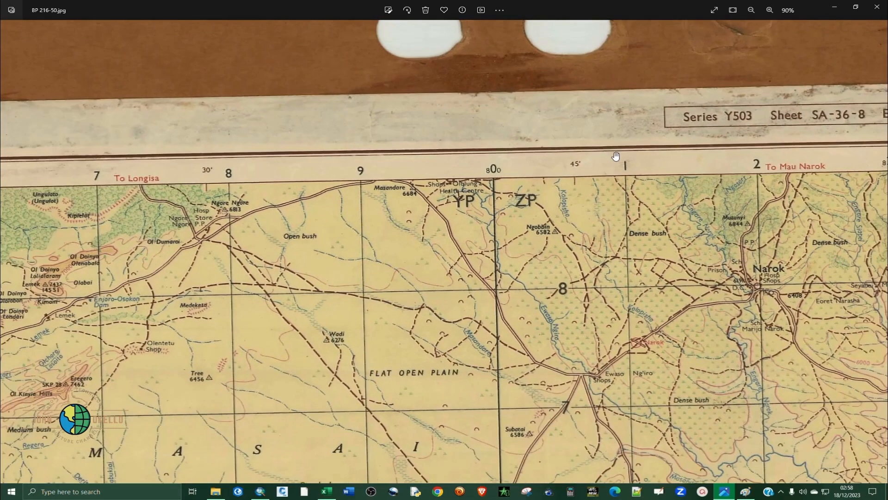
# Examine the first full northing label at the map's southwest corner and the next gridline label north of it
pyautogui.scroll(-2, 372, 221)
pyautogui.moveTo(264, 233); pyautogui.dragTo(658, 129)
pyautogui.moveTo(259, 319); pyautogui.dragTo(553, 149)
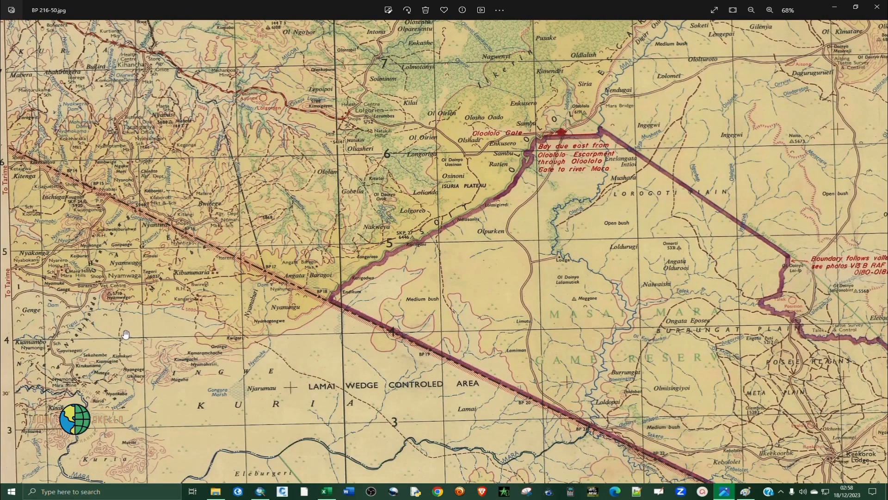
pyautogui.moveTo(126, 335); pyautogui.dragTo(344, 182)
pyautogui.moveTo(301, 366); pyautogui.dragTo(338, 182)
pyautogui.moveTo(332, 387); pyautogui.dragTo(370, 163)
pyautogui.scroll(2, 217, 337)
pyautogui.scroll(5, 217, 337)
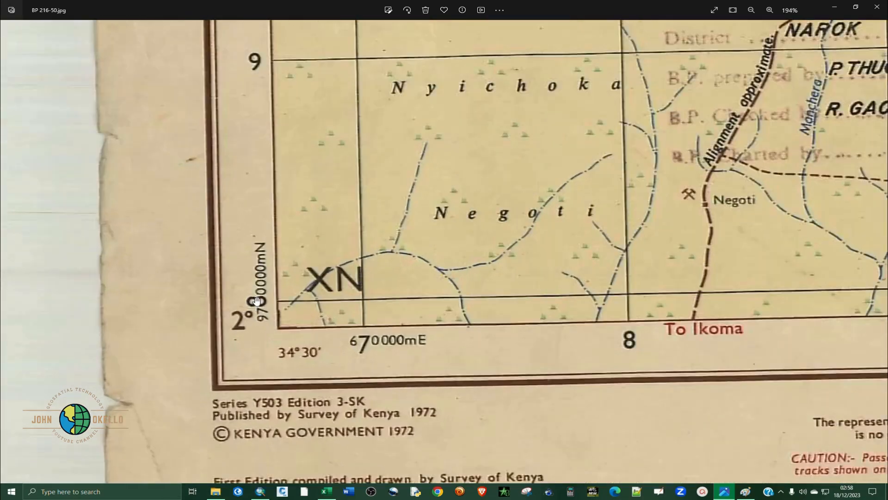
pyautogui.scroll(2, 278, 303)
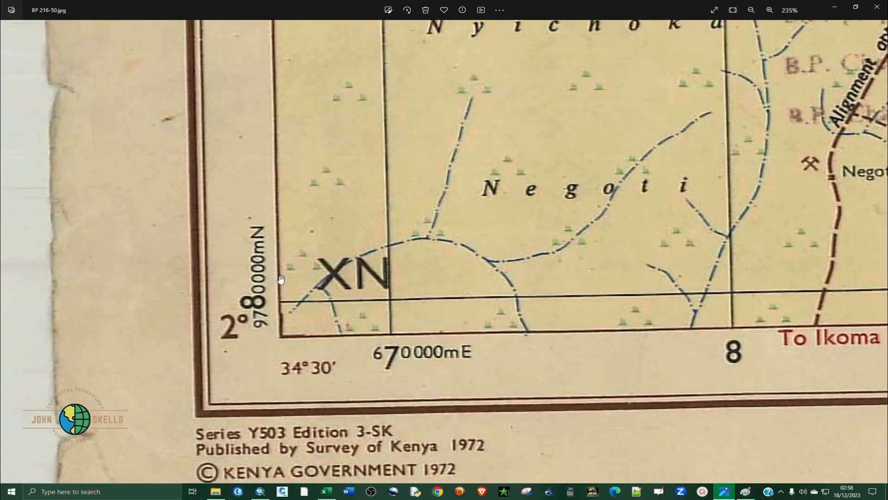
pyautogui.scroll(-2, 276, 315)
pyautogui.moveTo(283, 227); pyautogui.dragTo(275, 320)
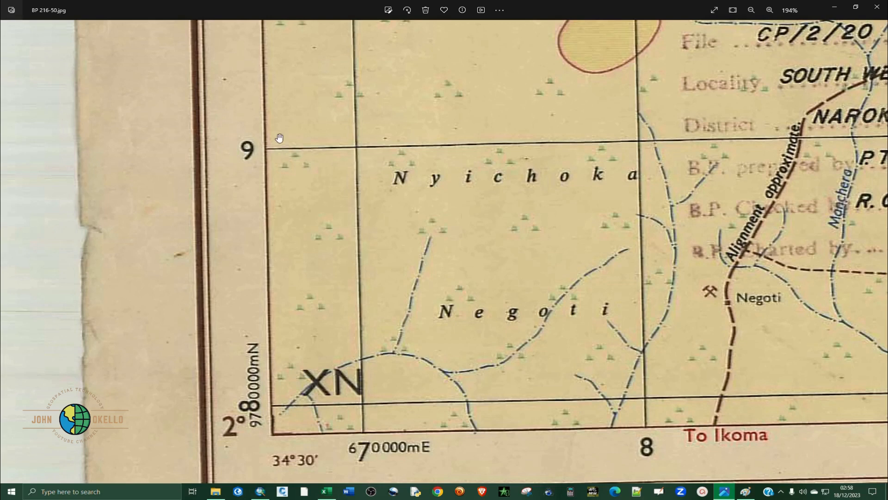
# Follow the northing labels up the map's western edge from the southwest corner to the northwest corner
pyautogui.moveTo(250, 146); pyautogui.dragTo(259, 380)
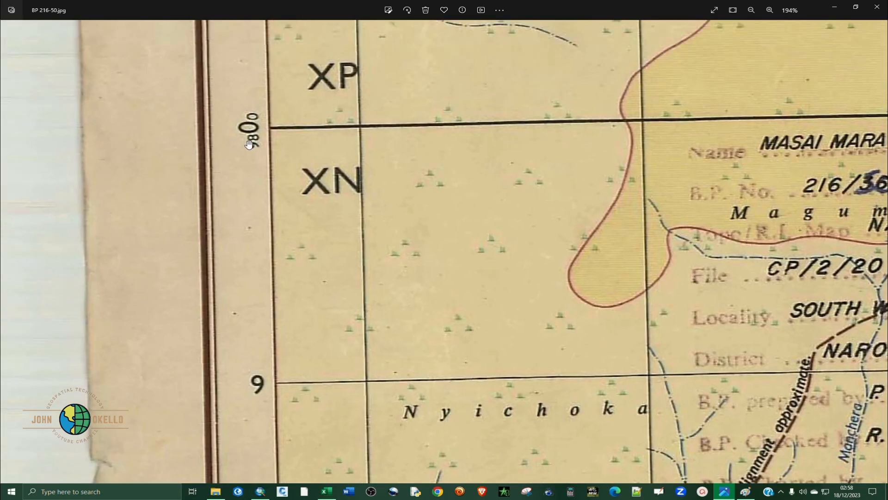
pyautogui.scroll(-2, 250, 144)
pyautogui.moveTo(250, 144); pyautogui.dragTo(272, 219)
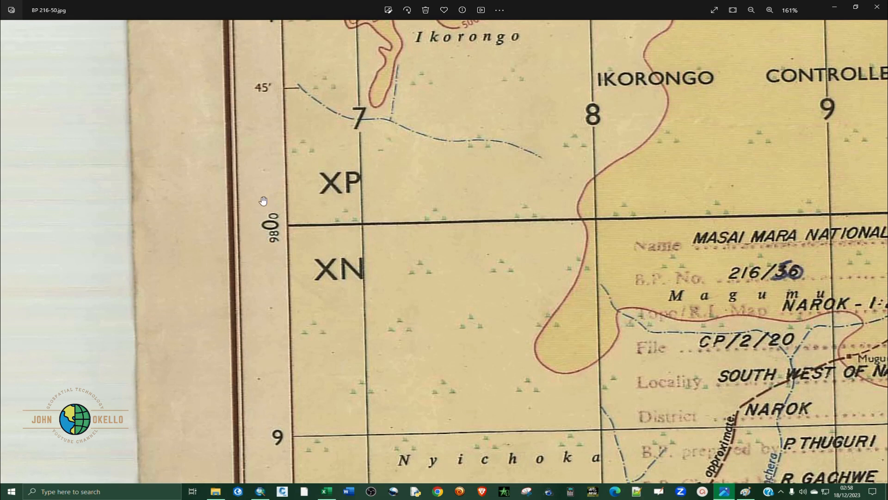
pyautogui.moveTo(275, 116); pyautogui.dragTo(300, 305)
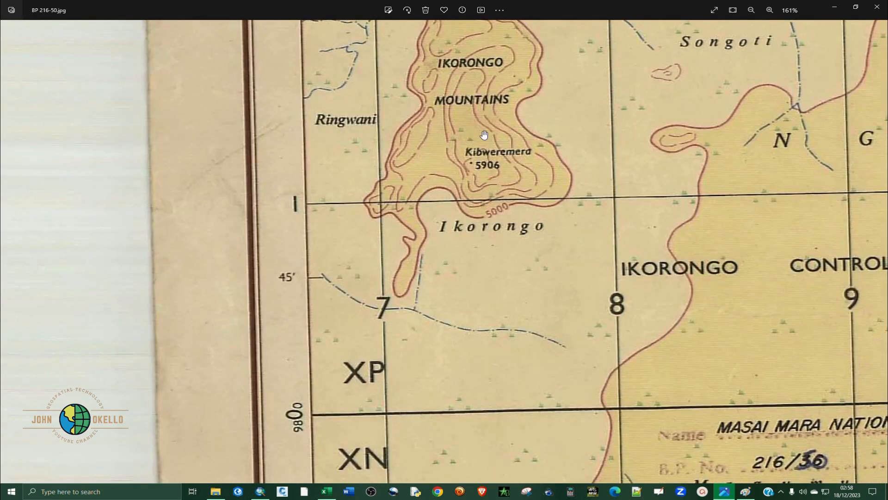
pyautogui.scroll(-2, 397, 111)
pyautogui.scroll(-5, 266, 248)
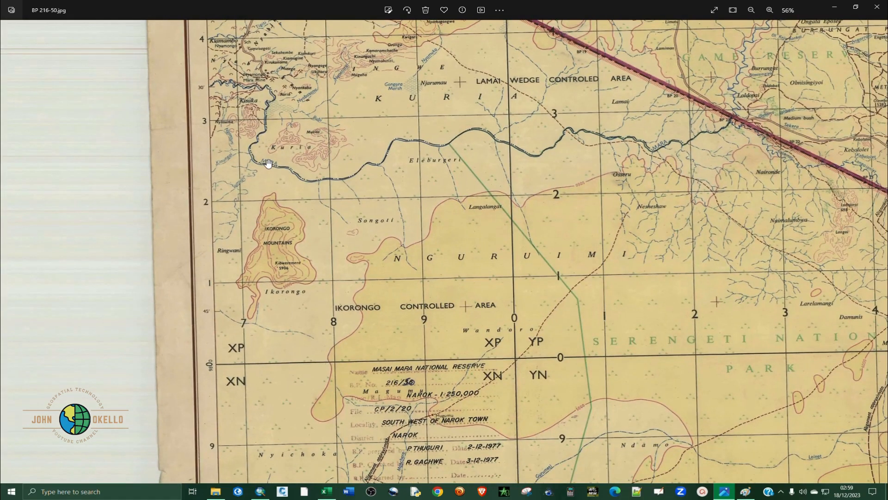
pyautogui.scroll(-2, 268, 166)
pyautogui.moveTo(274, 207); pyautogui.dragTo(320, 362)
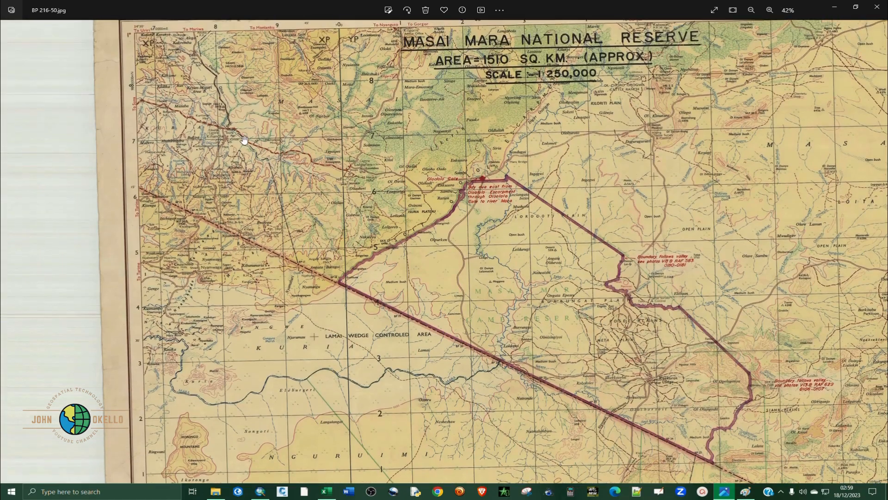
pyautogui.moveTo(244, 139); pyautogui.dragTo(328, 329)
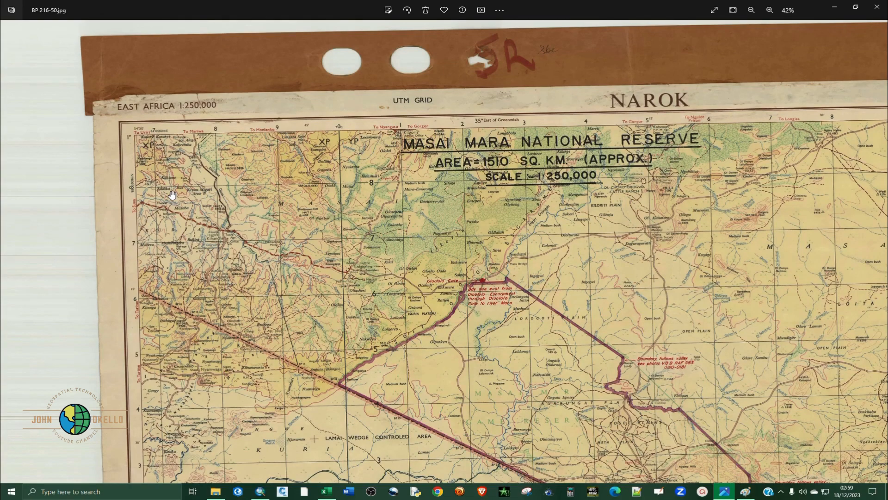
# Examine the full easting and northing labels at the map's northwest corner, comparing close-up and wider views
pyautogui.scroll(2, 130, 170)
pyautogui.scroll(3, 131, 170)
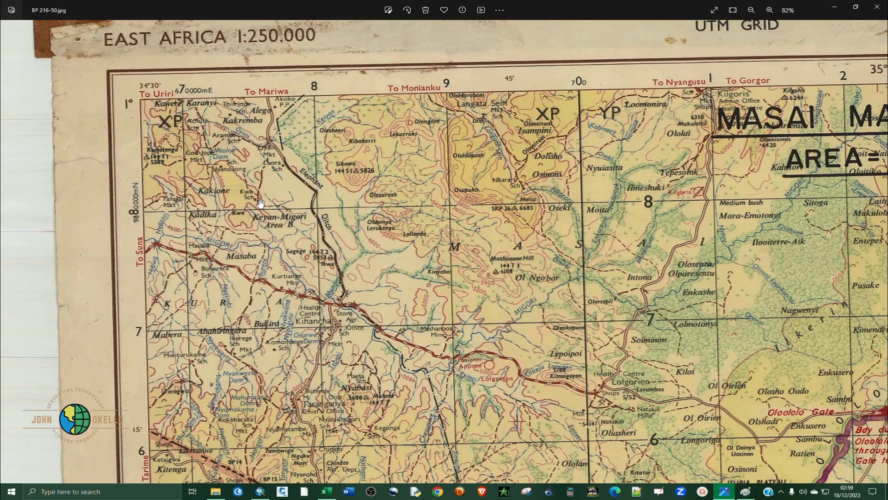
pyautogui.scroll(-3, 260, 202)
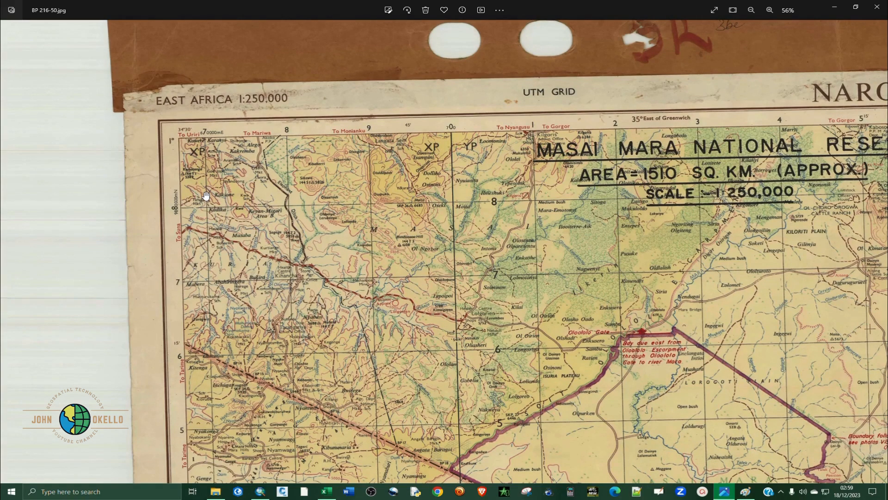
pyautogui.scroll(-1, 207, 197)
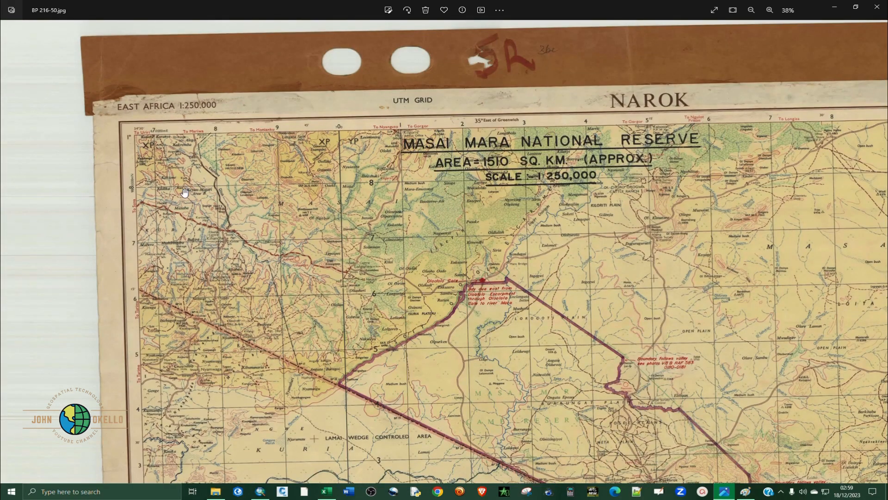
pyautogui.scroll(-1, 185, 192)
pyautogui.scroll(1, 111, 137)
pyautogui.scroll(2, 111, 138)
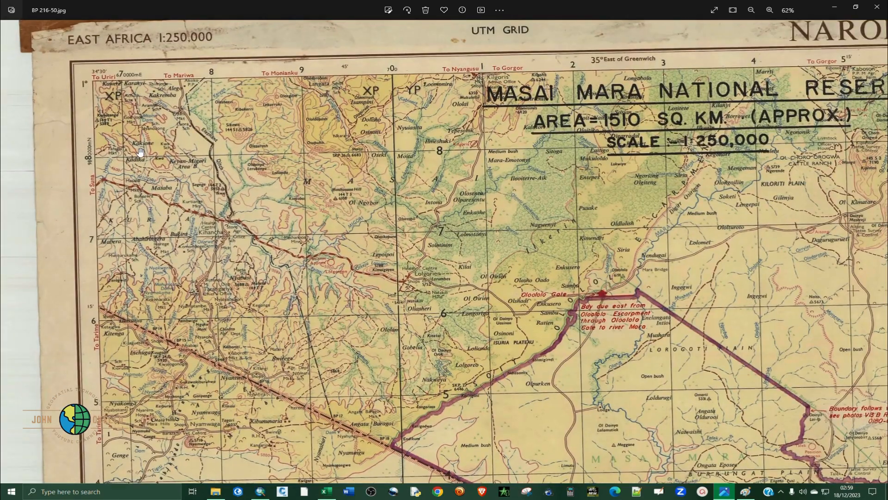
pyautogui.scroll(-1, 124, 153)
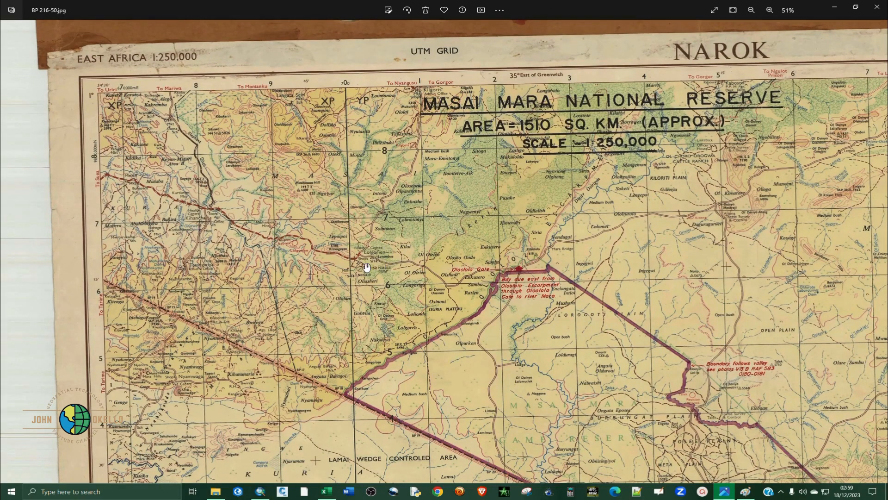
# Look eastward along the map's northern edge and view the sheet across to zone ZP
pyautogui.moveTo(258, 235); pyautogui.dragTo(284, 209)
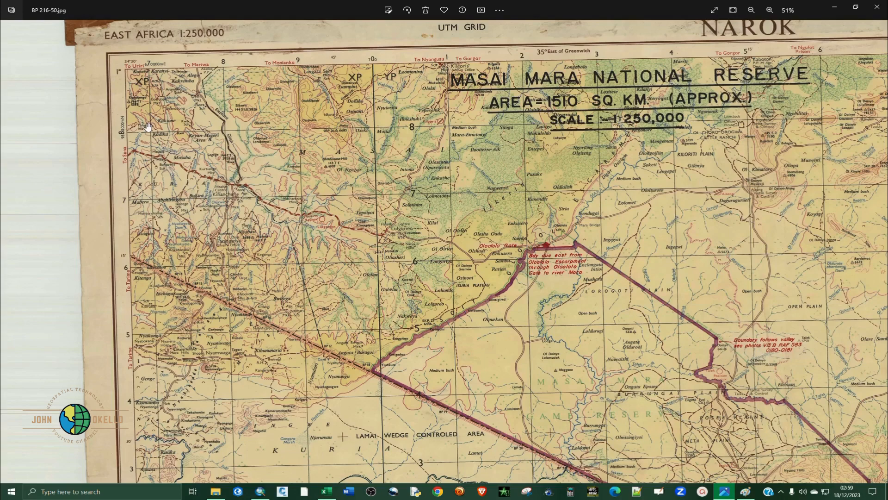
pyautogui.moveTo(407, 149); pyautogui.dragTo(274, 166)
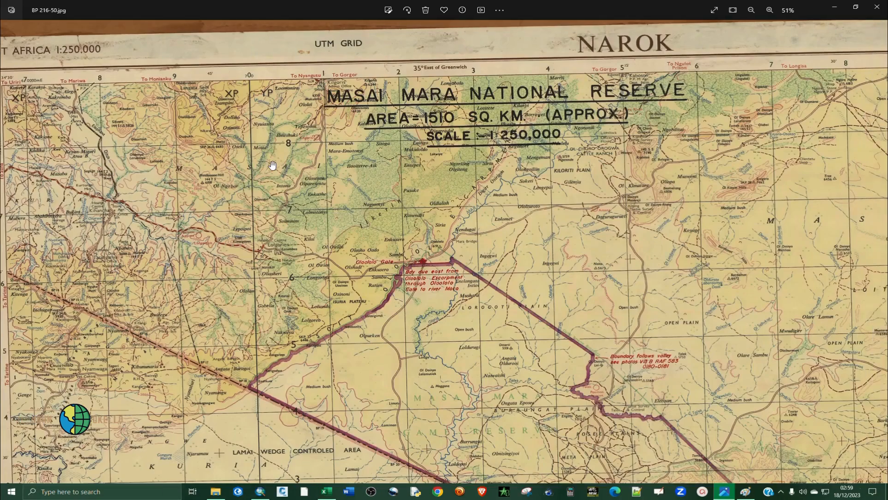
pyautogui.scroll(-1, 273, 166)
pyautogui.scroll(-2, 345, 176)
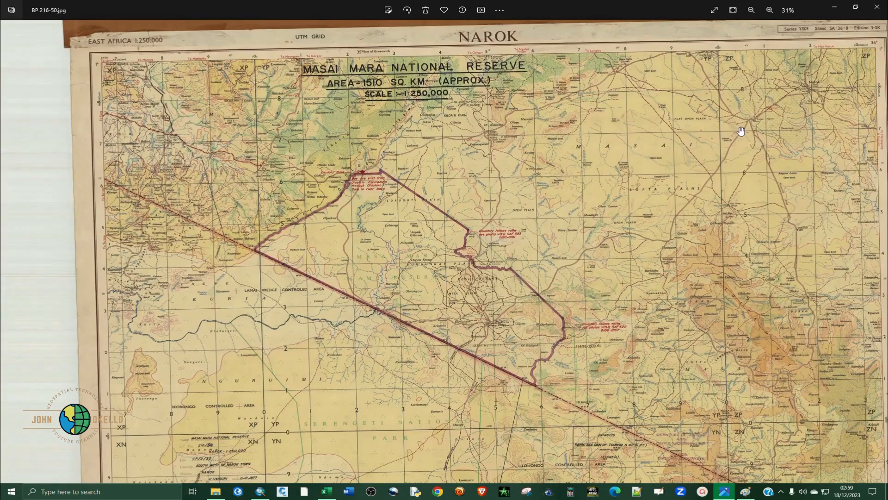
# Minimize the photo viewer, switch to Masai Mara Topo.jpg in Paint and look over the map's northwest corner
pyautogui.click(837, 6)
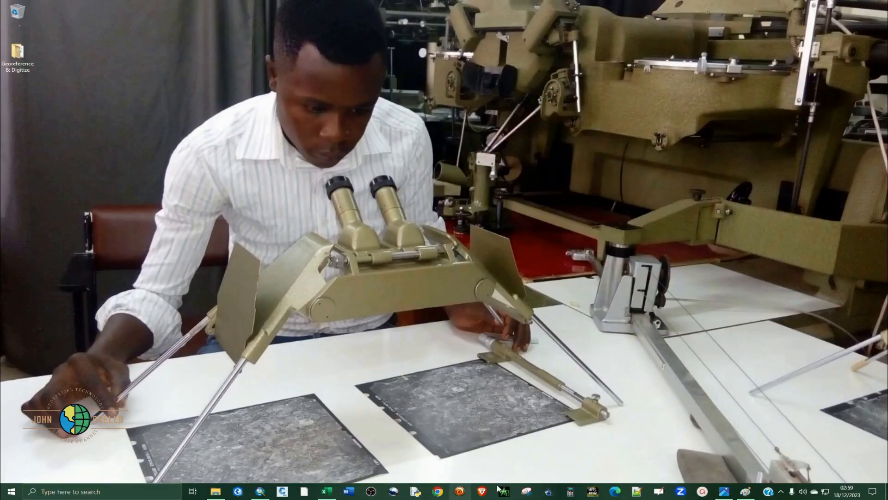
pyautogui.click(750, 496)
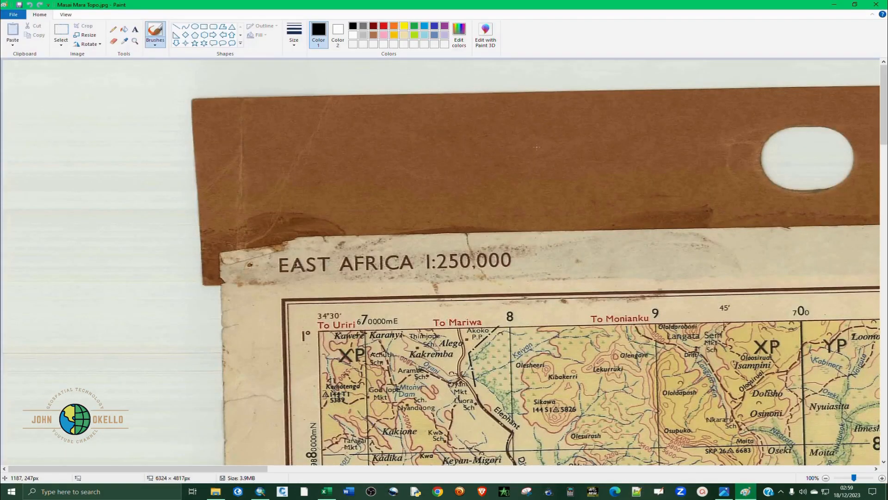
pyautogui.scroll(-5, 254, 130)
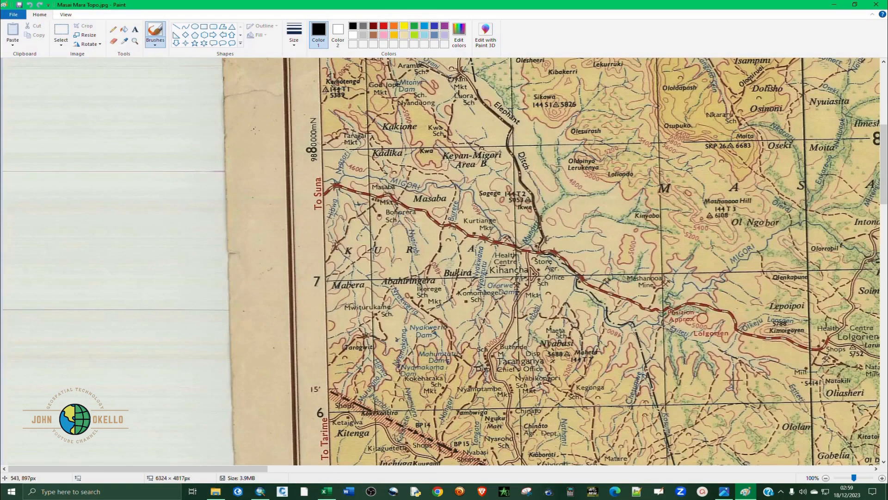
pyautogui.scroll(5, 292, 245)
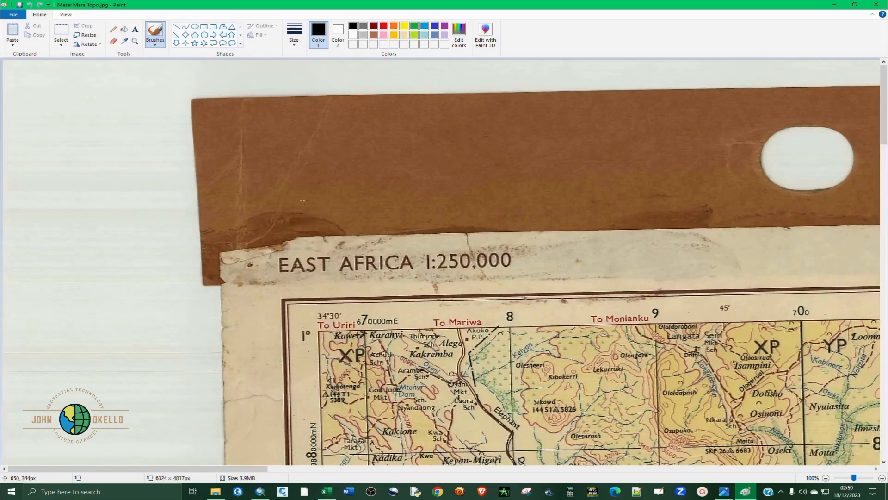
# Arrange the Paint window beside the Excel station coordinate table and bring the map's northwest corner into view
pyautogui.click(855, 5)
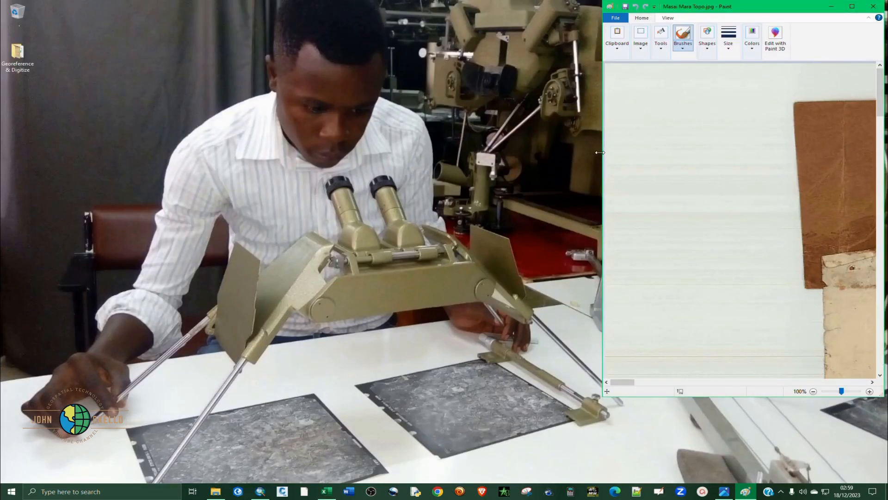
pyautogui.moveTo(600, 152); pyautogui.dragTo(247, 152)
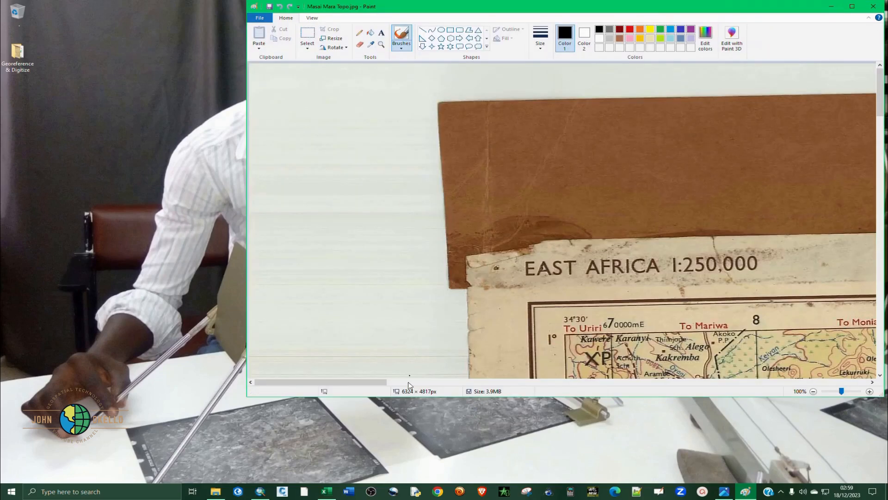
pyautogui.moveTo(394, 397); pyautogui.dragTo(393, 483)
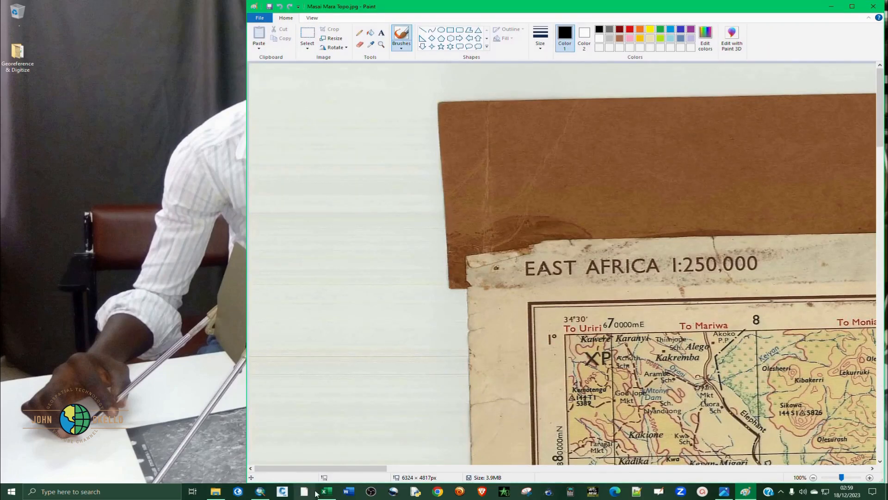
pyautogui.click(331, 495)
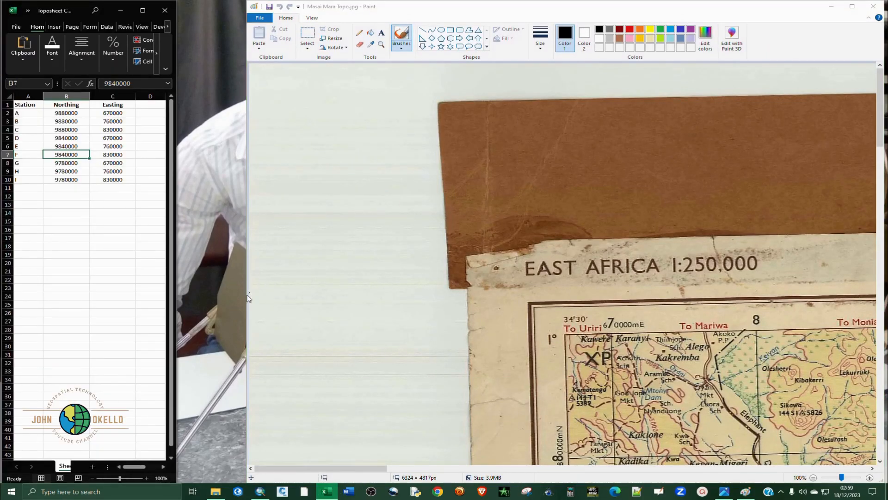
pyautogui.moveTo(247, 299); pyautogui.dragTo(185, 299)
pyautogui.scroll(-5, 354, 214)
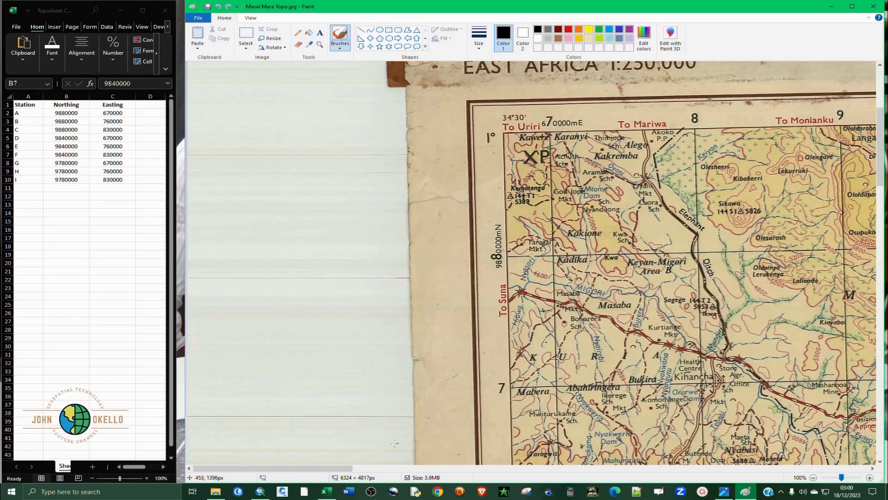
pyautogui.moveTo(336, 466); pyautogui.dragTo(375, 467)
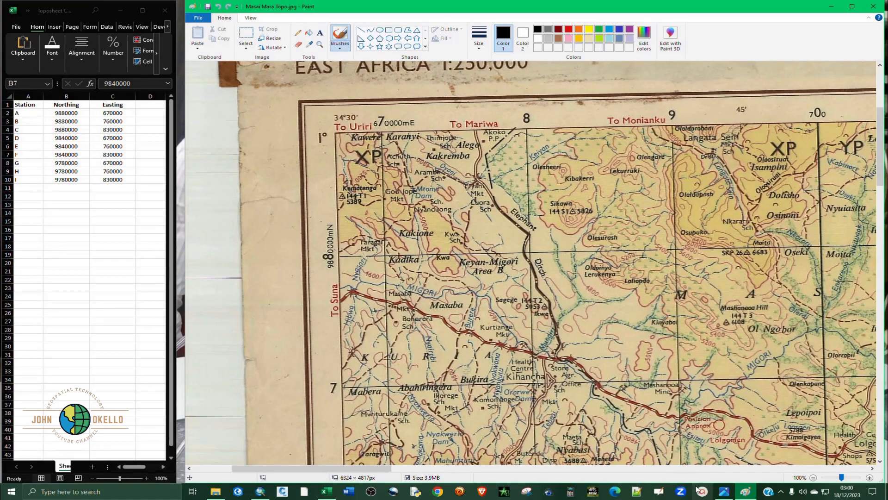
# Switch back to BP 216-50.jpg in Photos and follow the northern easting labels from the northwest corner to zones YP and ZP
pyautogui.click(725, 495)
pyautogui.scroll(2, 93, 44)
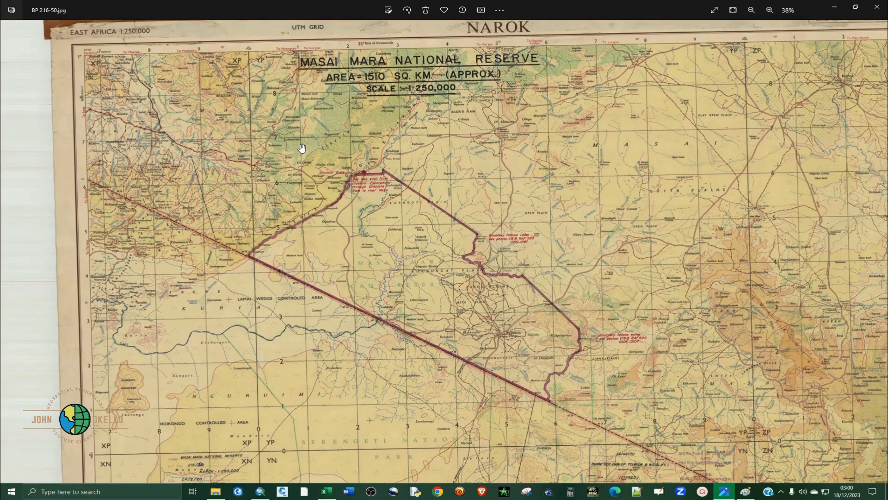
pyautogui.scroll(2, 92, 44)
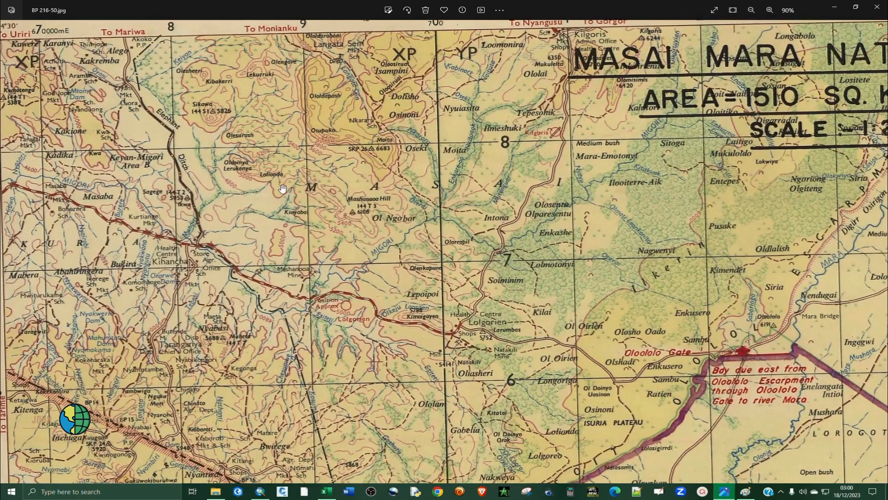
pyautogui.scroll(1, 162, 152)
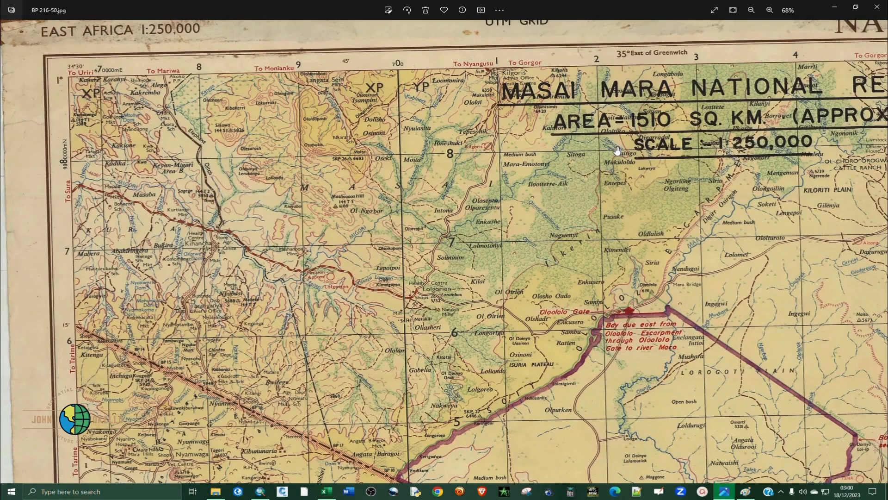
pyautogui.scroll(-3, 586, 161)
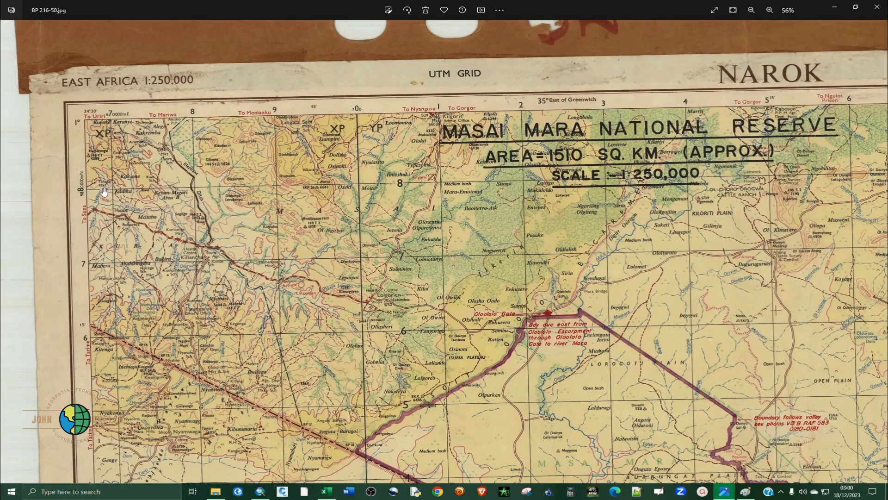
pyautogui.scroll(-1, 418, 169)
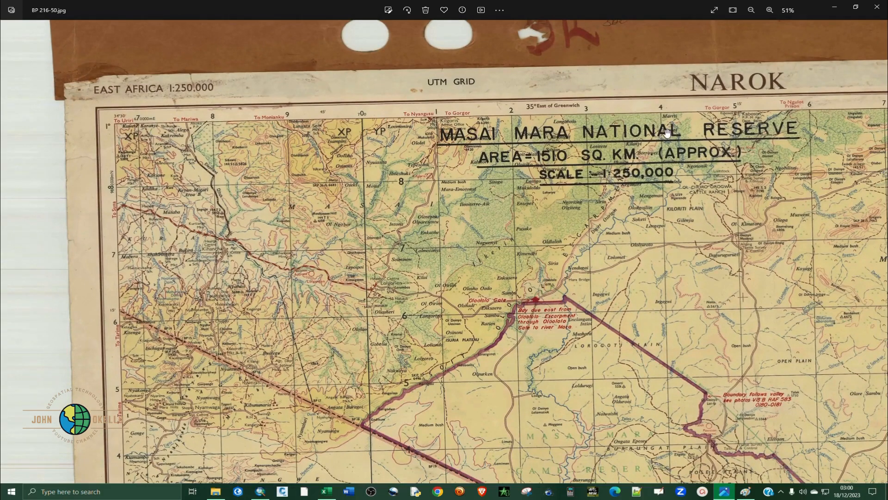
pyautogui.moveTo(606, 125); pyautogui.dragTo(500, 129)
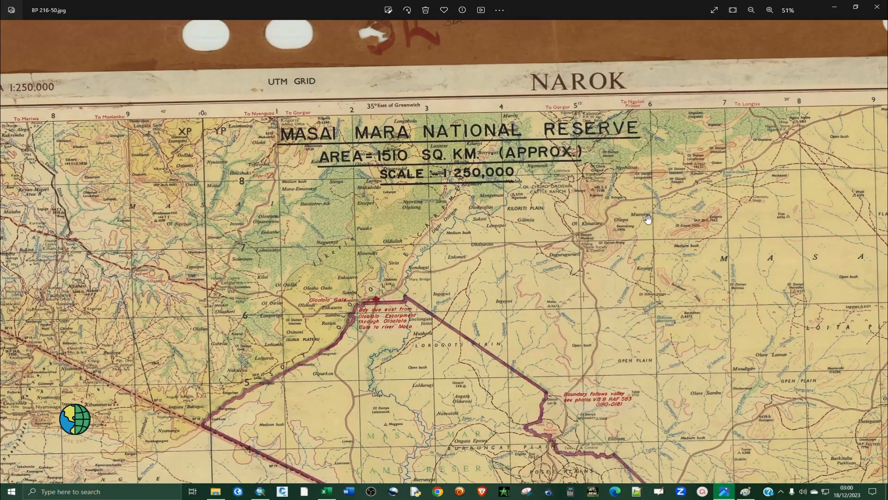
pyautogui.moveTo(631, 169); pyautogui.dragTo(391, 187)
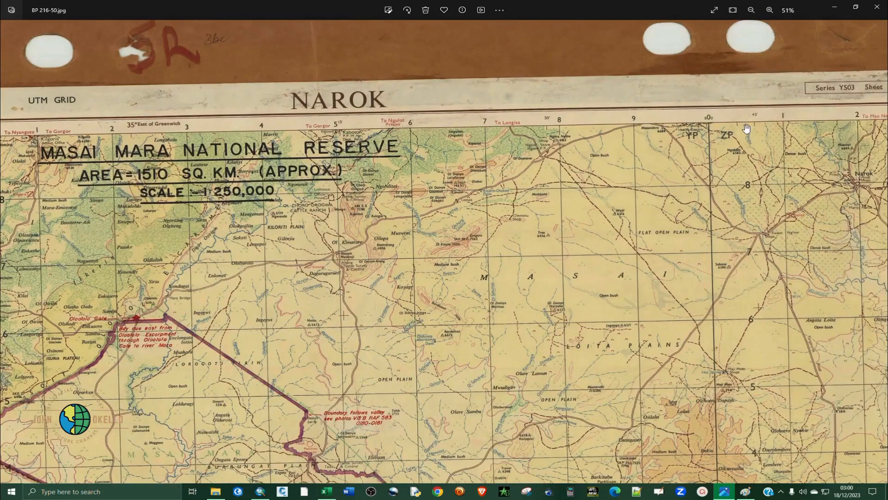
pyautogui.scroll(-5, 476, 139)
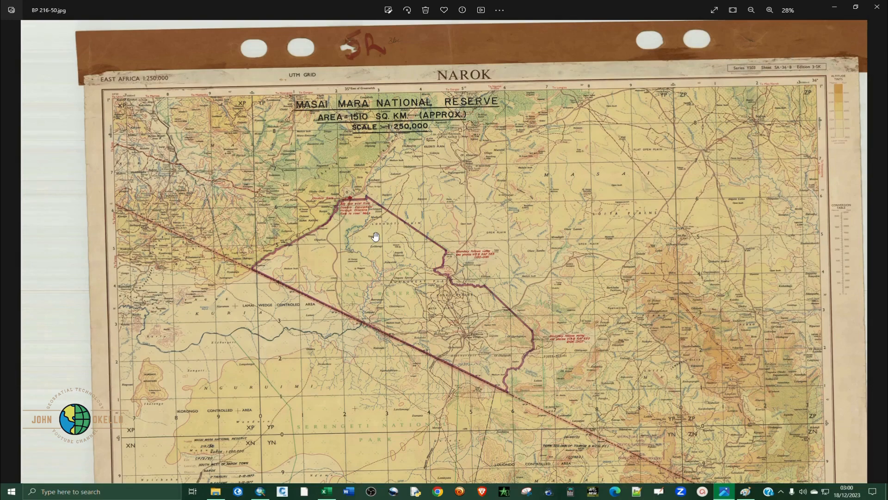
# Minimize the photo viewer and return to the map's northwest corner in Paint beside the Excel coordinate table
pyautogui.click(857, 7)
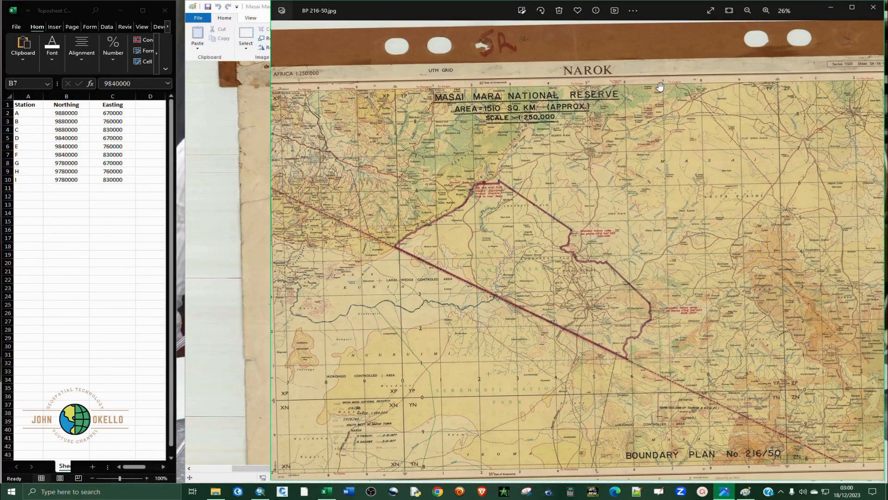
pyautogui.click(832, 8)
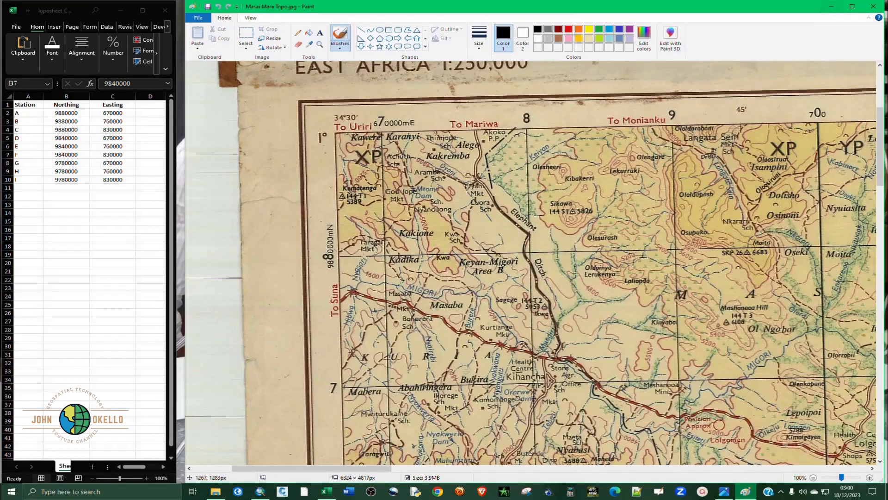
pyautogui.scroll(3, 393, 237)
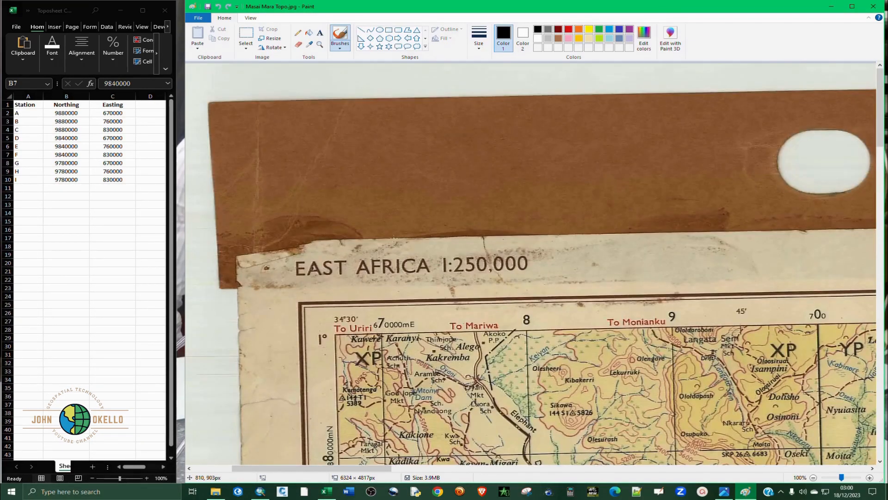
# Set up the Marker brush with the second-thinnest stroke size for annotating the map's northwest corner
pyautogui.scroll(-3, 389, 243)
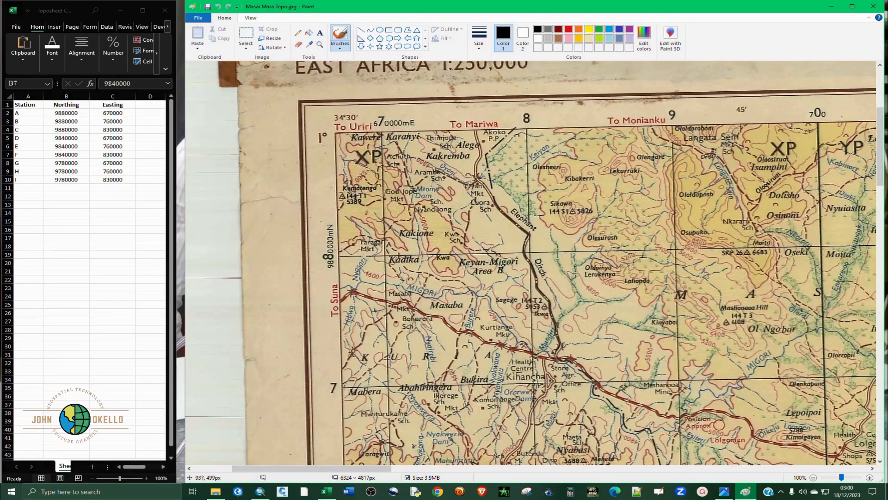
pyautogui.click(479, 39)
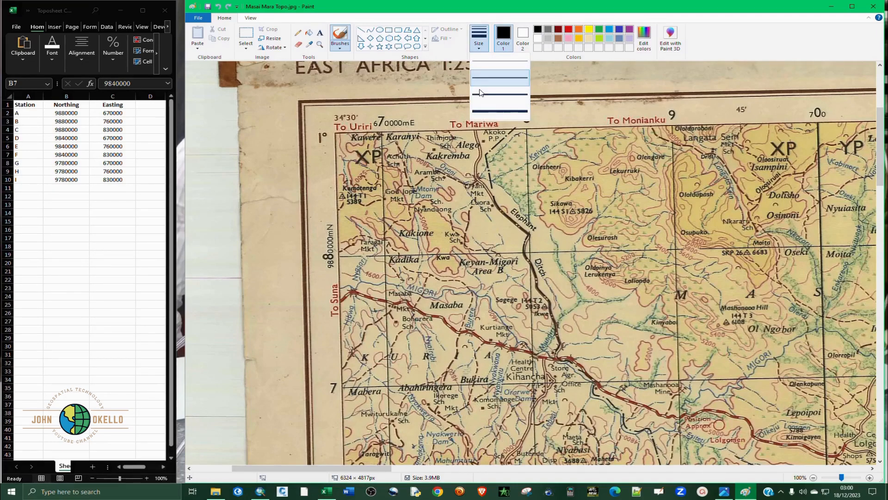
pyautogui.click(340, 44)
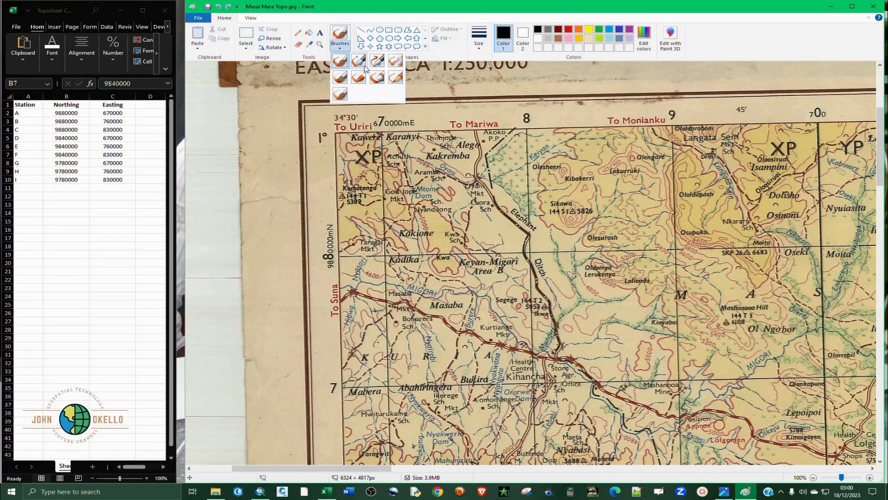
pyautogui.click(377, 77)
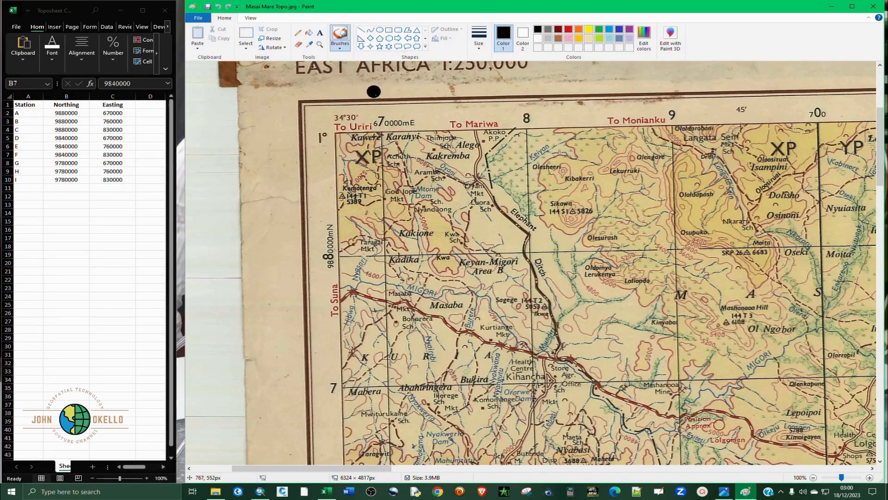
pyautogui.click(341, 46)
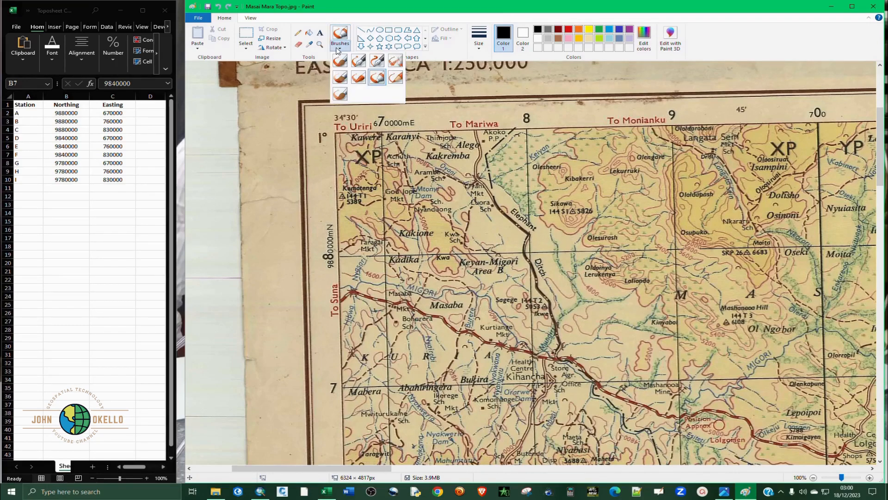
pyautogui.click(359, 77)
pyautogui.click(341, 44)
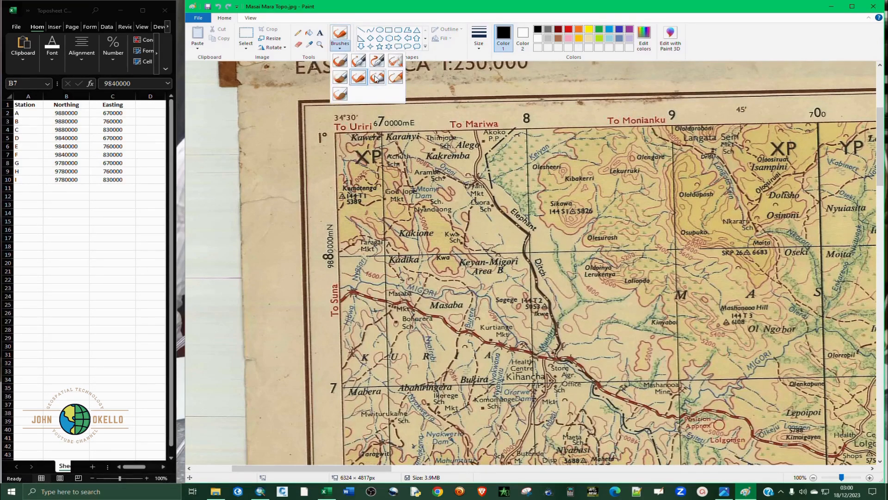
pyautogui.click(376, 78)
pyautogui.click(481, 46)
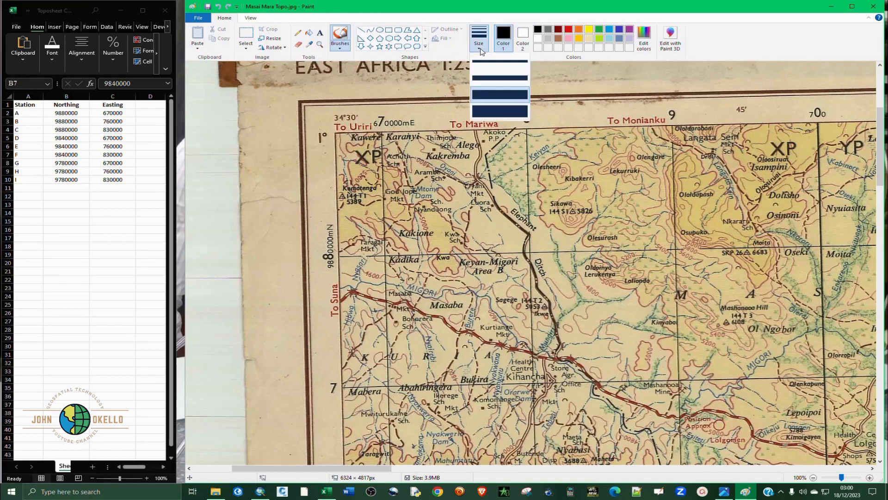
pyautogui.click(491, 78)
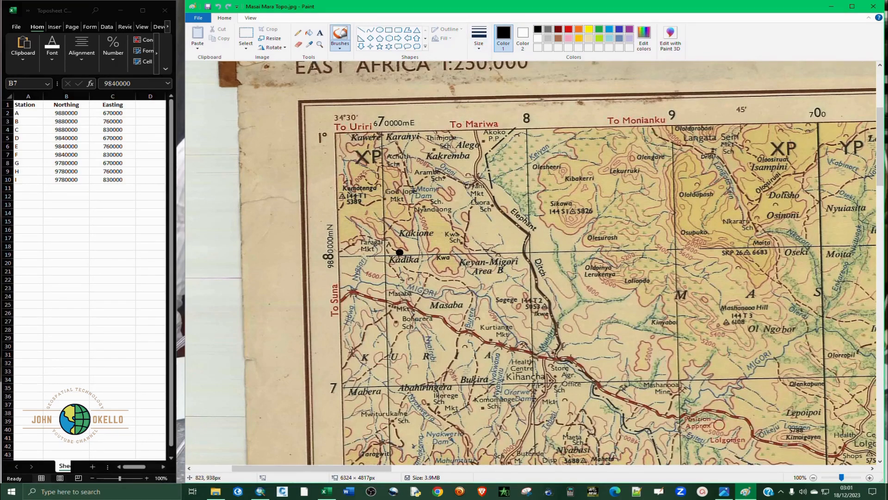
# Using red at the thinnest stroke size, letter station A beside the 670000 E, 9880000 N grid intersection and stations B to I across the map
pyautogui.click(568, 29)
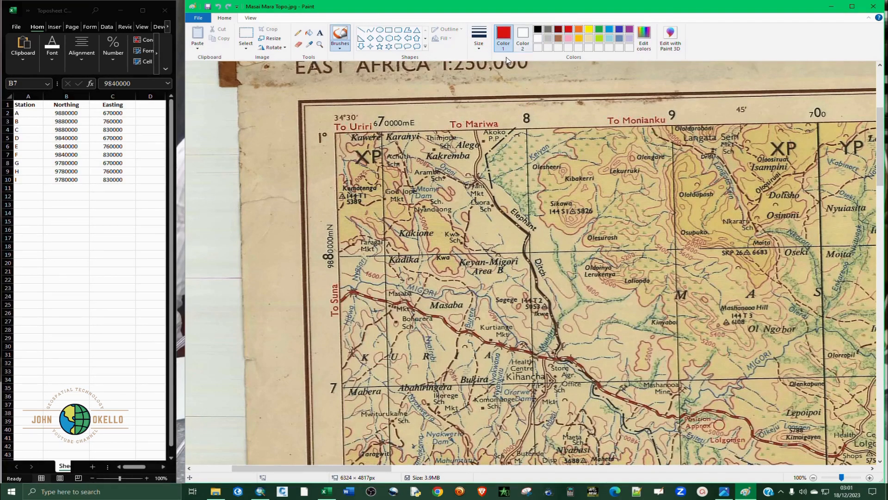
pyautogui.click(479, 42)
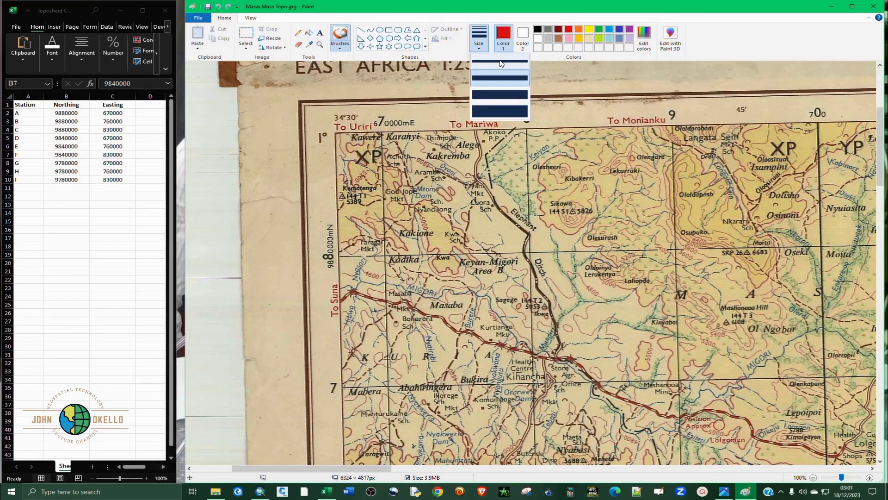
pyautogui.click(501, 62)
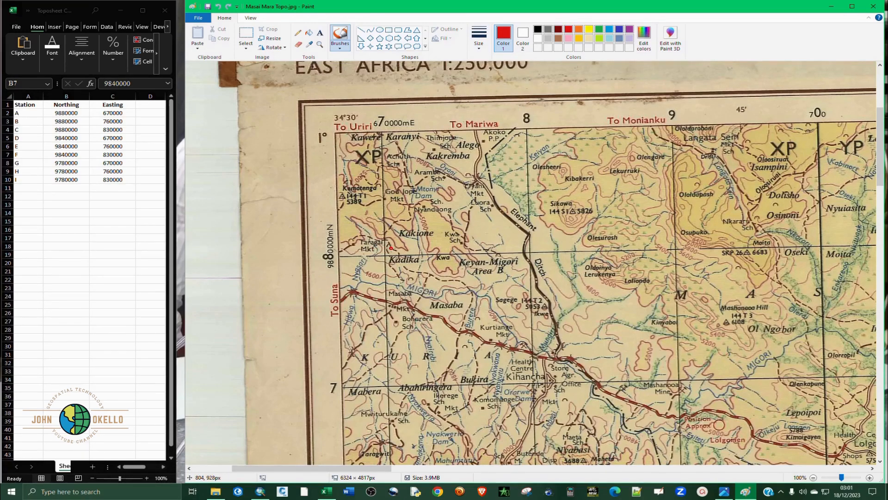
pyautogui.moveTo(391, 248)
pyautogui.mouseDown()
pyautogui.moveTo(411, 212)
pyautogui.moveTo(415, 242)
pyautogui.mouseUp()
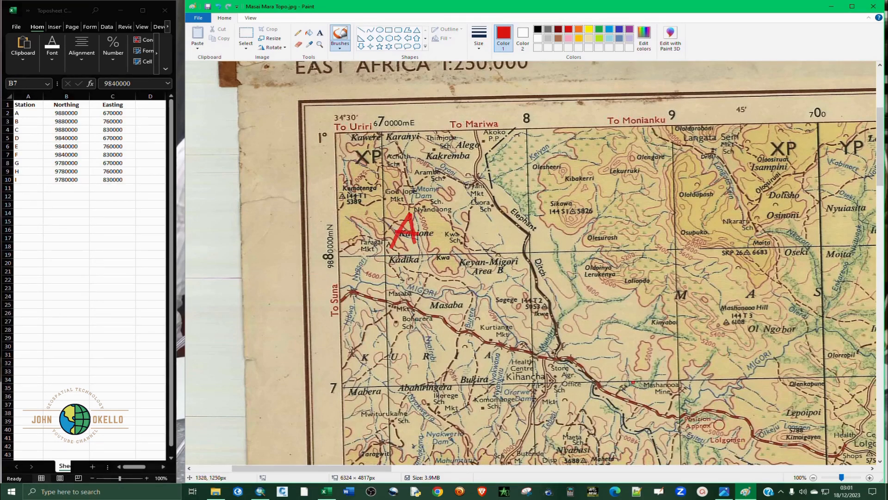
pyautogui.click(813, 477)
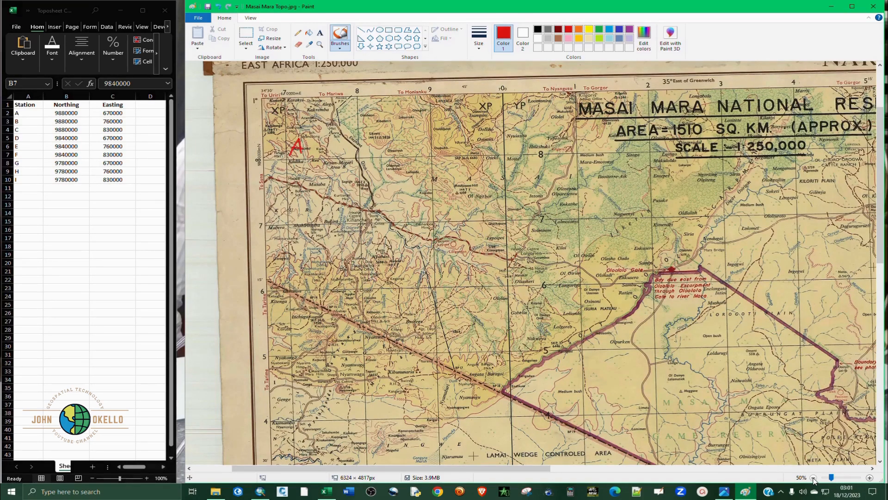
pyautogui.click(812, 478)
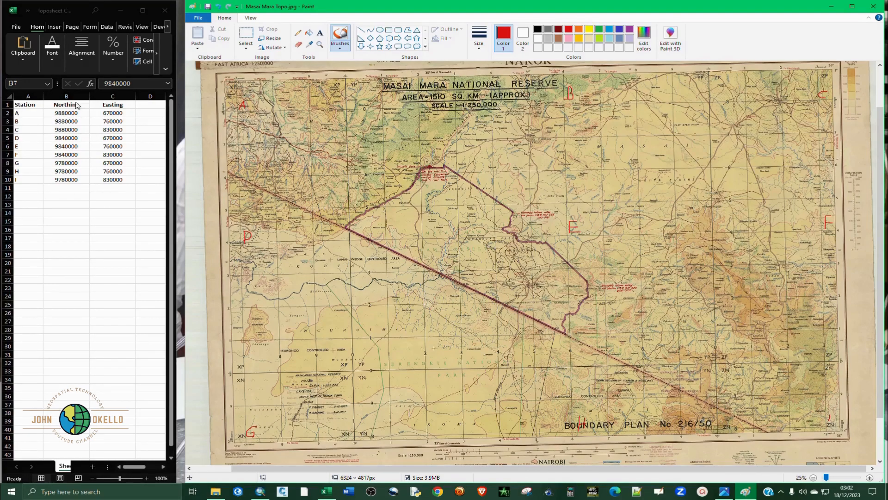
# Close Masai Mara Topo.jpg in Paint without saving the annotations and switch to ArcMap
pyautogui.click(874, 6)
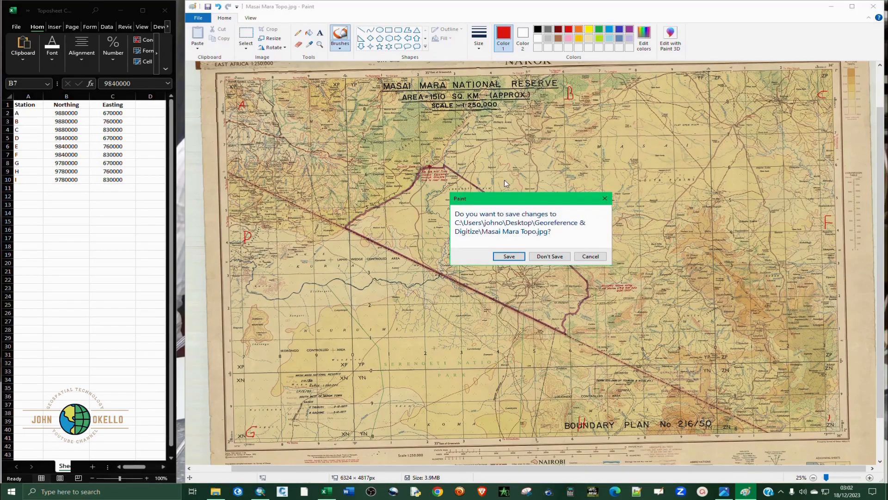
pyautogui.click(550, 257)
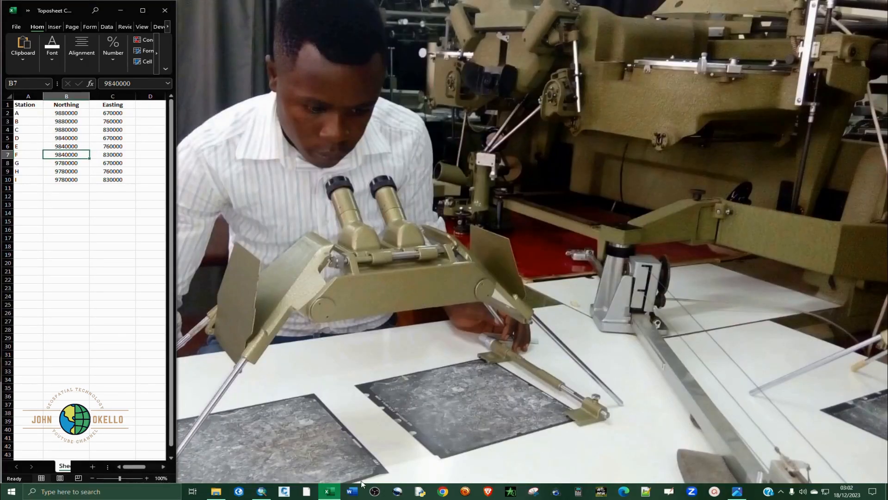
pyautogui.click(262, 491)
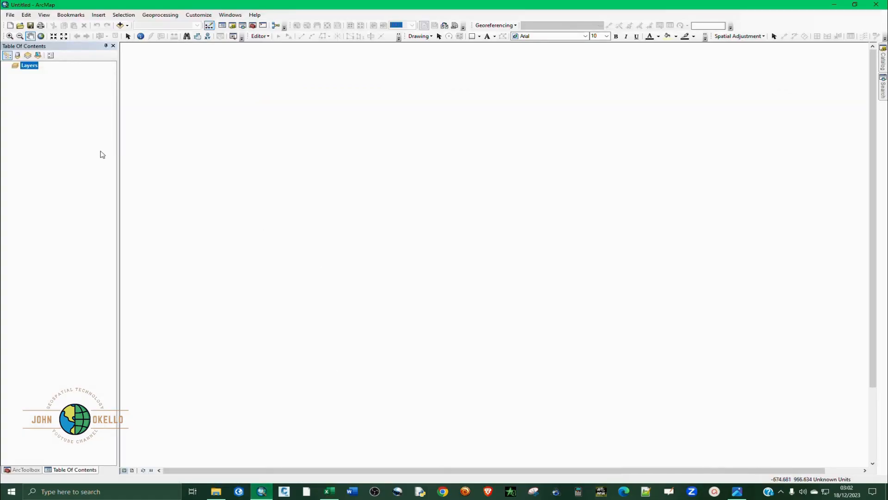
# Add the BP 216-50.jpg raster from the Georeference & Digitize folder to the map, accepting its missing spatial reference
pyautogui.click(120, 25)
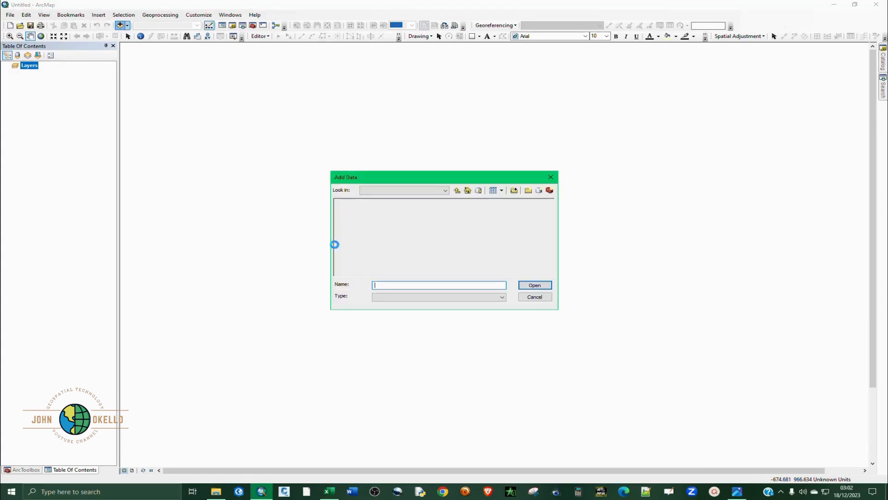
pyautogui.click(364, 217)
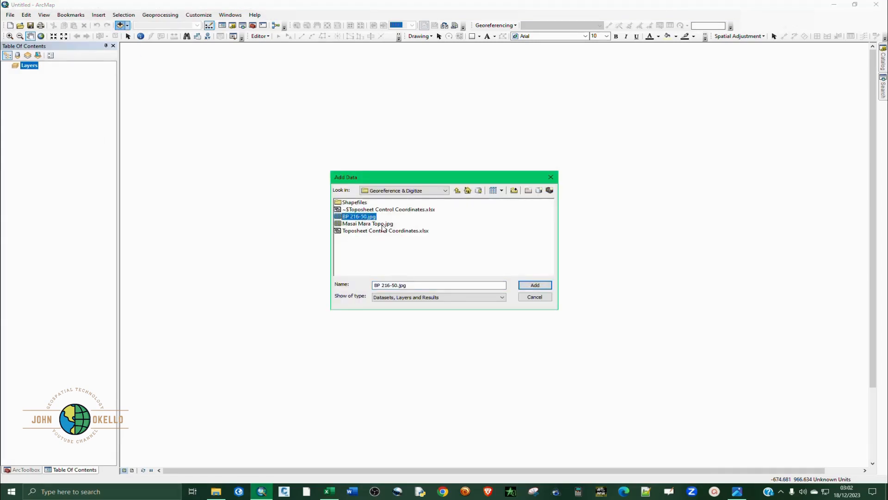
pyautogui.click(534, 285)
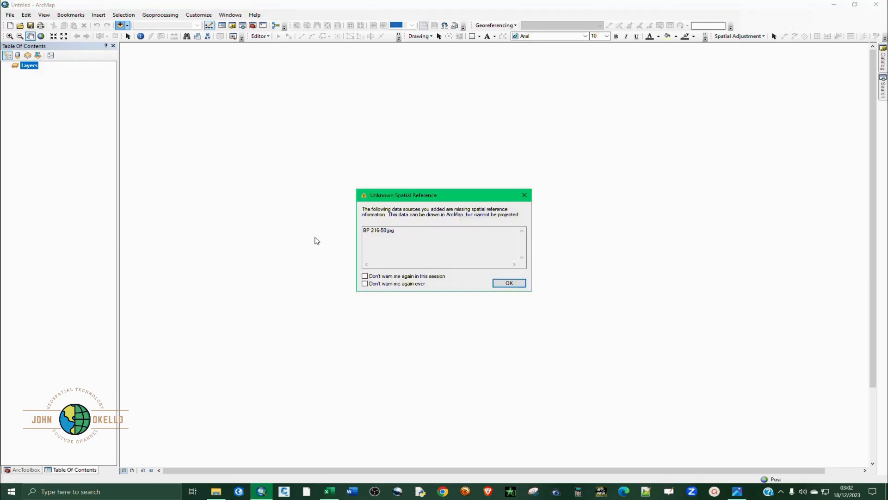
pyautogui.click(500, 287)
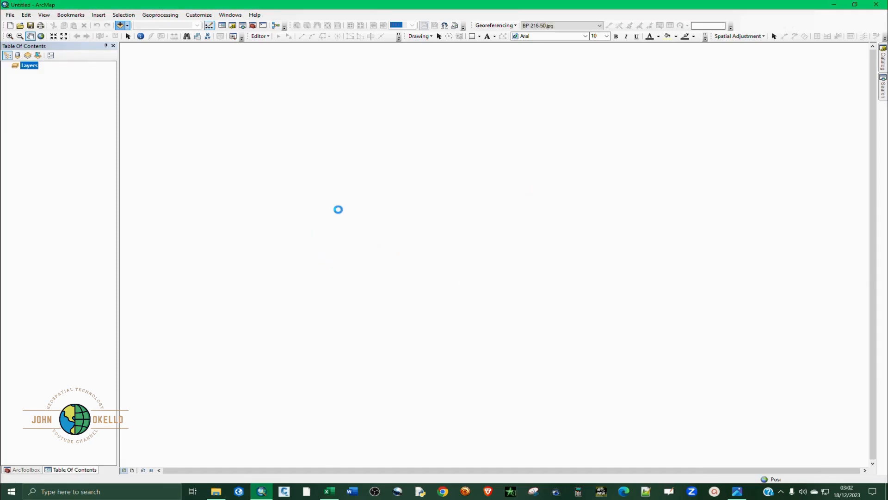
# Fit the ArcMap window beside the Excel coordinate table and show the 670000 E, 9880000 N grid intersection close up
pyautogui.scroll(3, 256, 110)
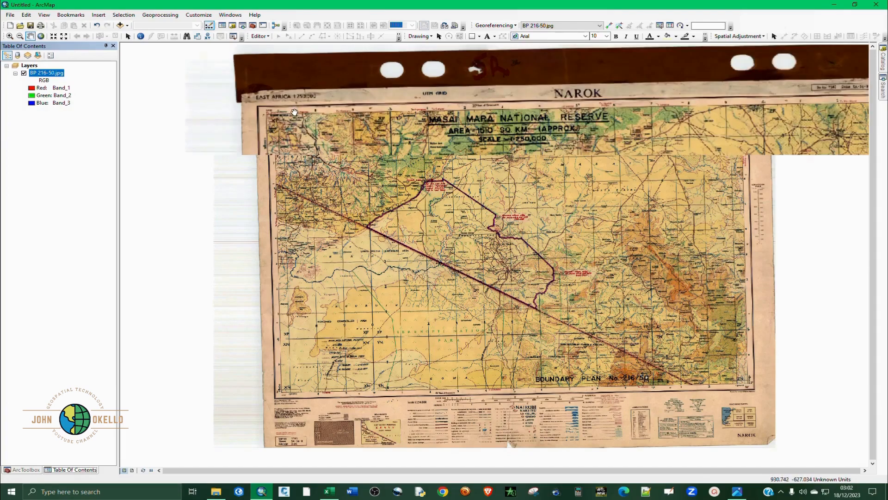
pyautogui.scroll(3, 263, 138)
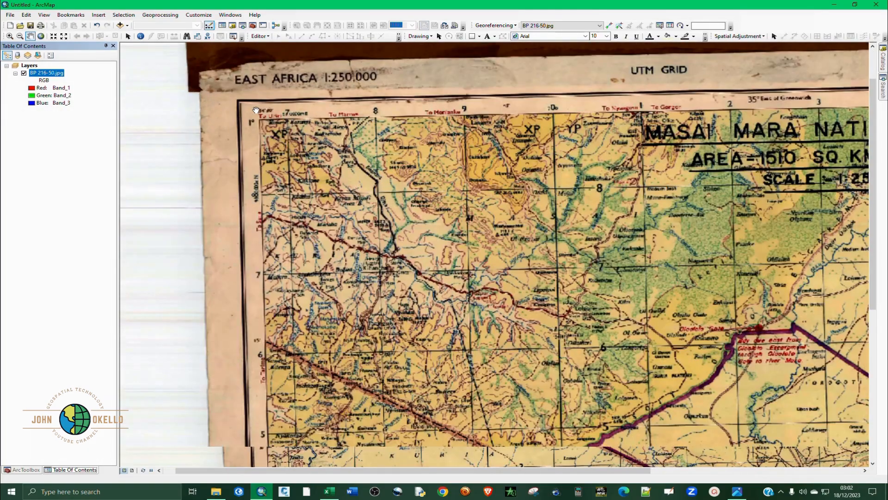
pyautogui.scroll(3, 263, 138)
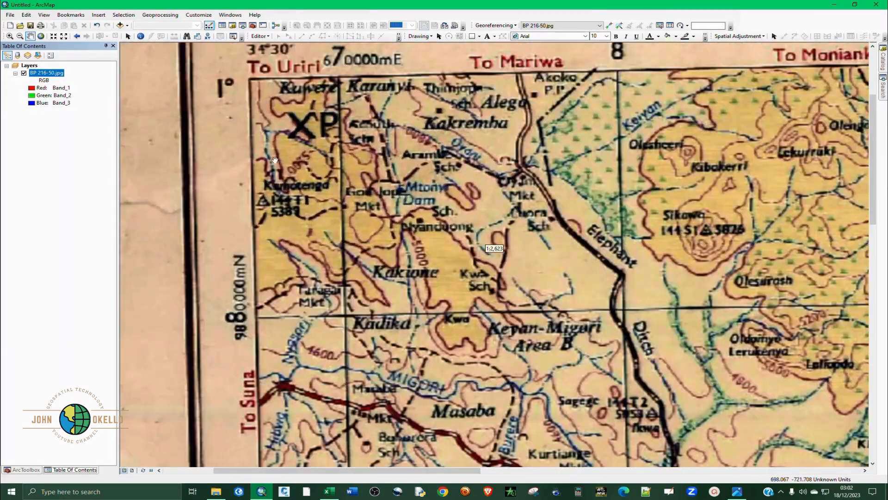
pyautogui.scroll(1, 332, 323)
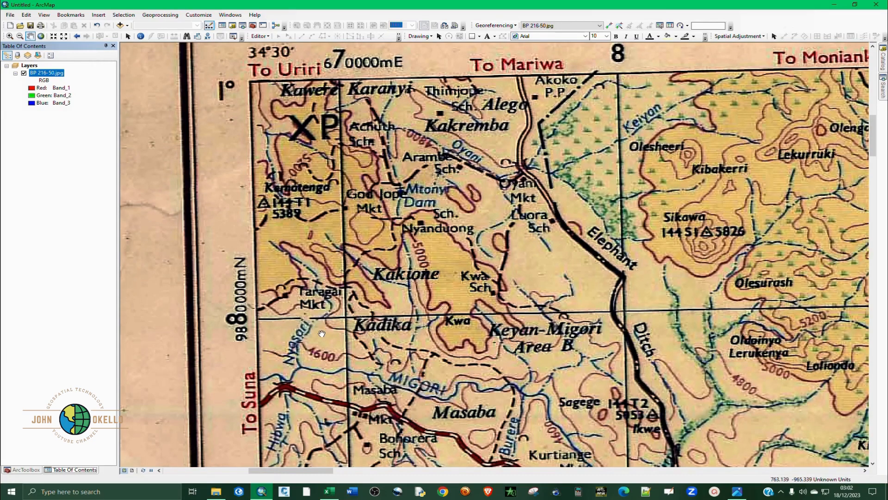
pyautogui.click(855, 5)
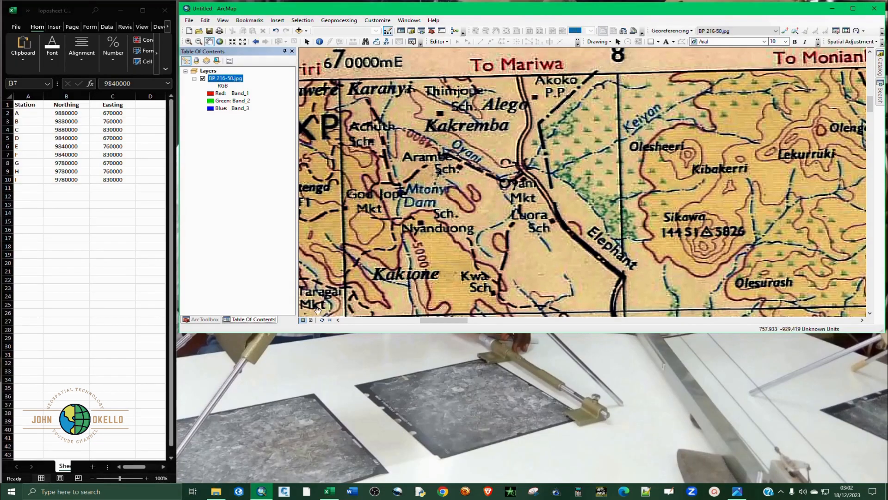
pyautogui.moveTo(328, 333); pyautogui.dragTo(328, 482)
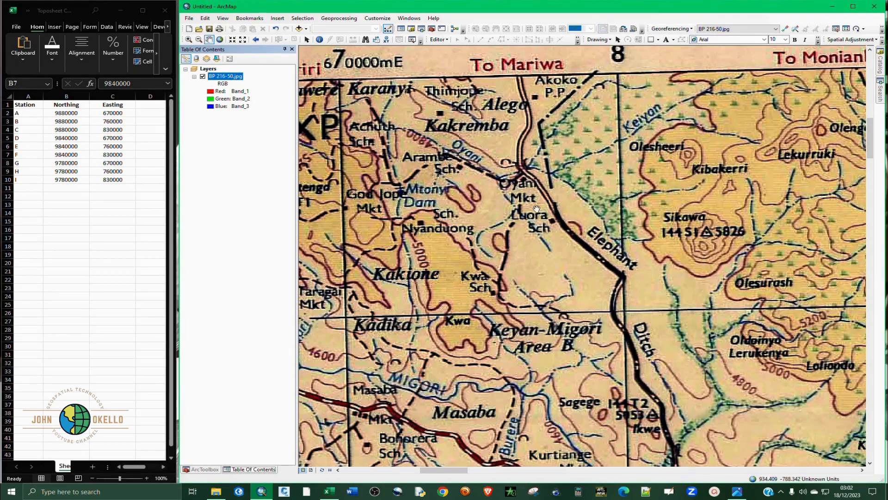
pyautogui.moveTo(369, 193); pyautogui.dragTo(597, 300)
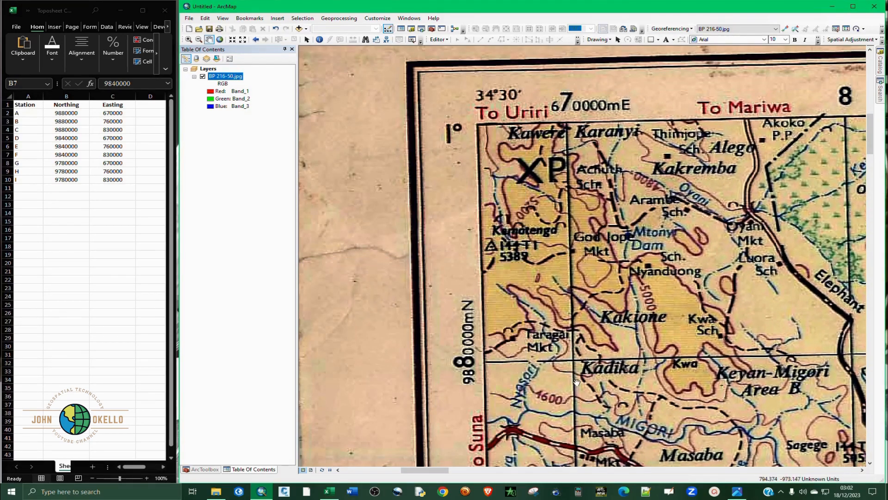
pyautogui.moveTo(577, 382); pyautogui.dragTo(502, 374)
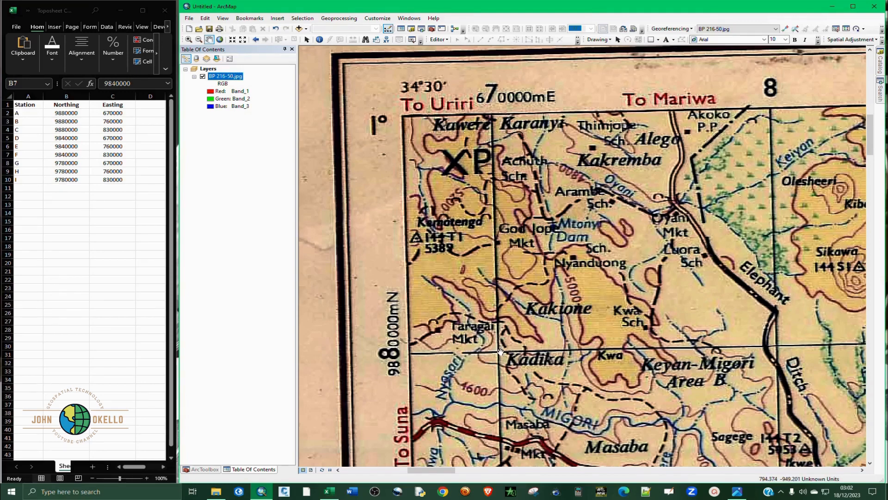
pyautogui.scroll(-3, 501, 352)
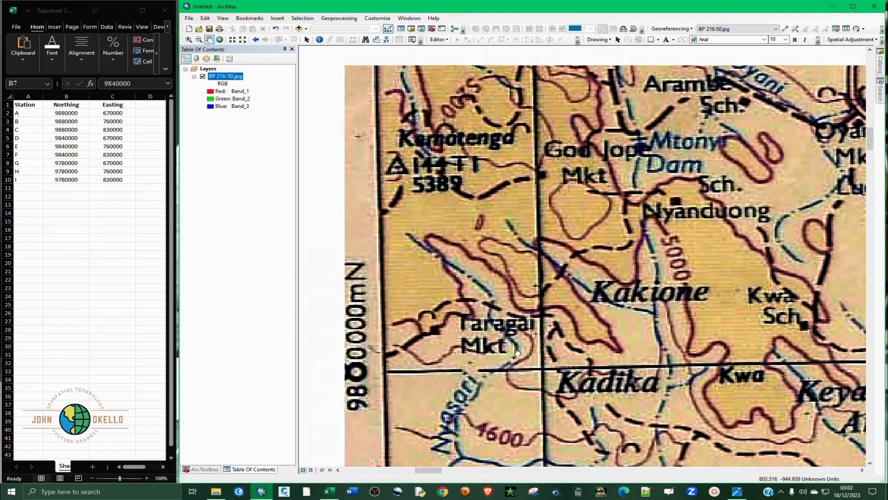
pyautogui.scroll(1, 565, 283)
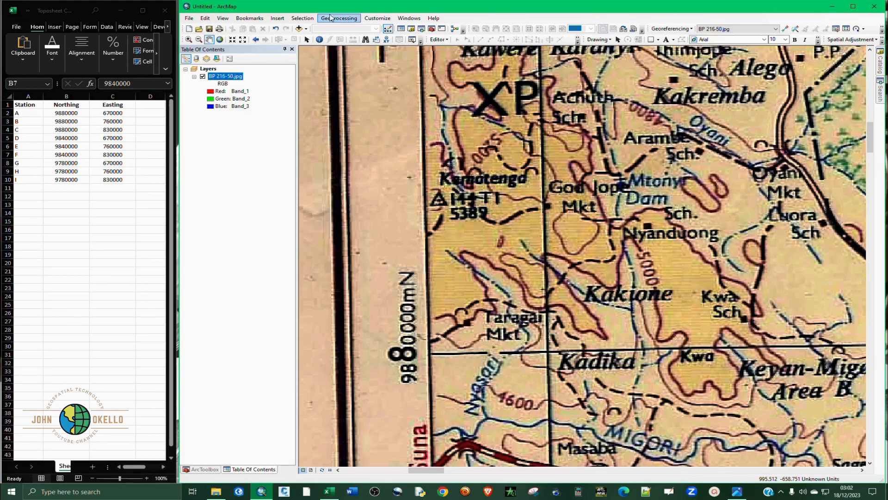
# Check in the list of available toolbars whether Georeferencing is enabled
pyautogui.click(377, 18)
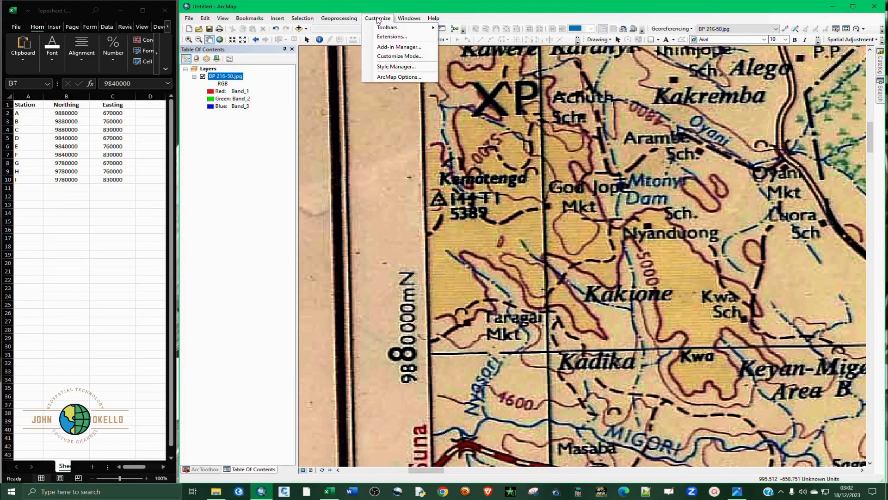
pyautogui.moveTo(387, 30)
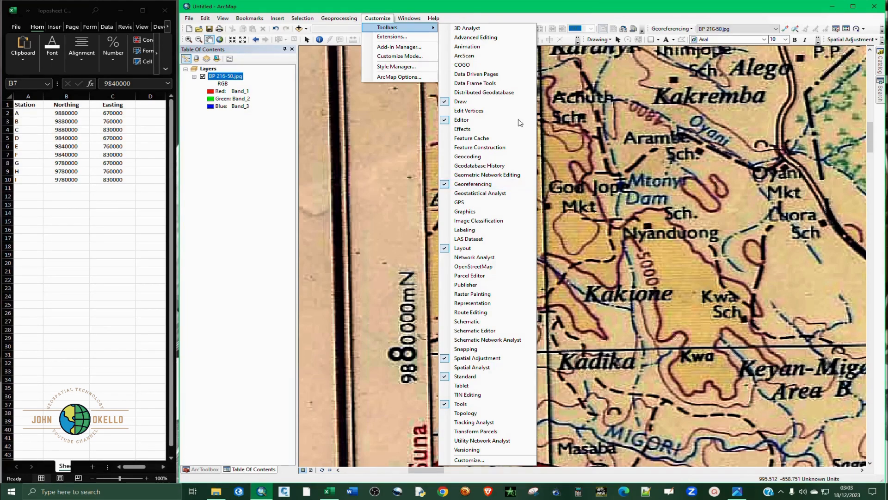
pyautogui.rightClick(614, 19)
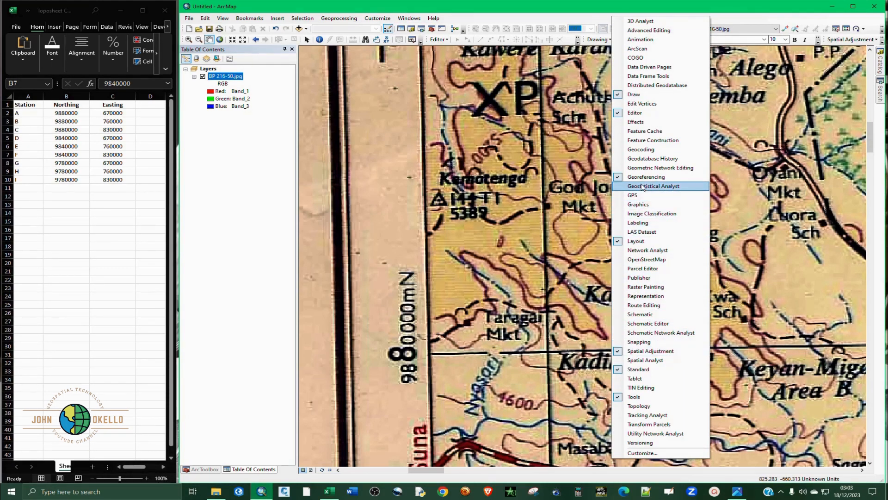
pyautogui.click(783, 17)
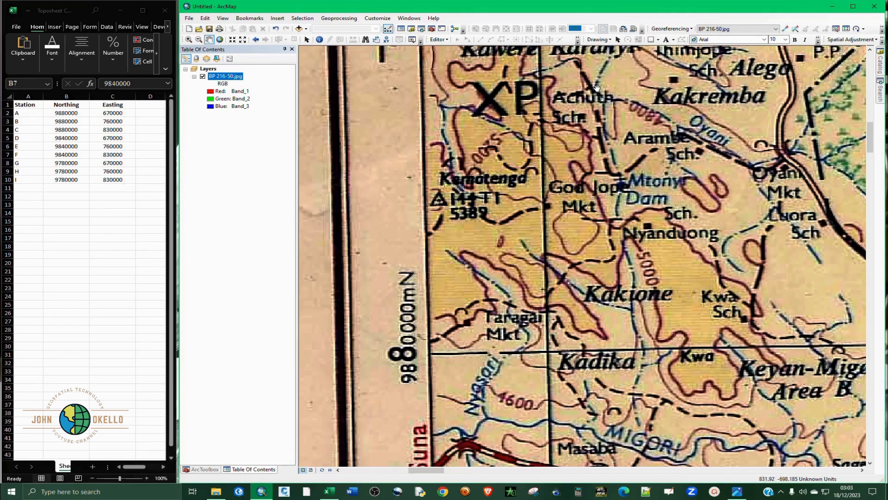
# Add a georeferencing control point at station A's grid intersection near the map's northwest corner and open its X and Y coordinate entry
pyautogui.click(786, 29)
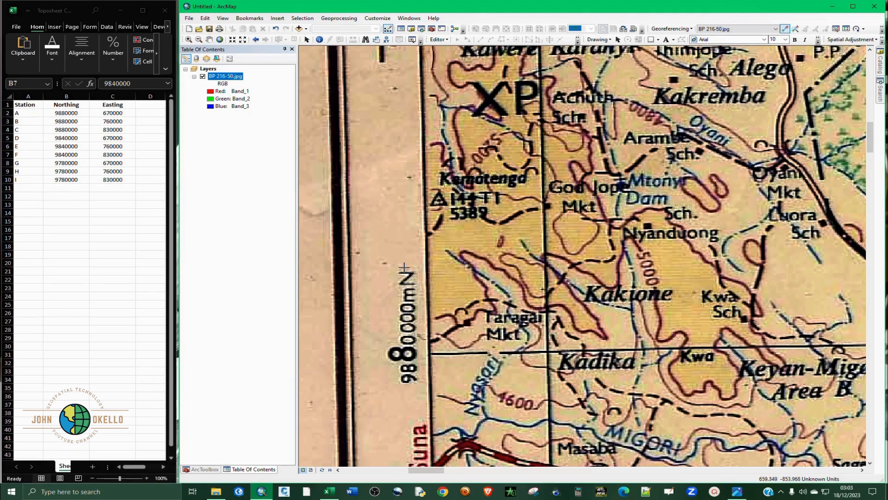
pyautogui.scroll(-2, 546, 368)
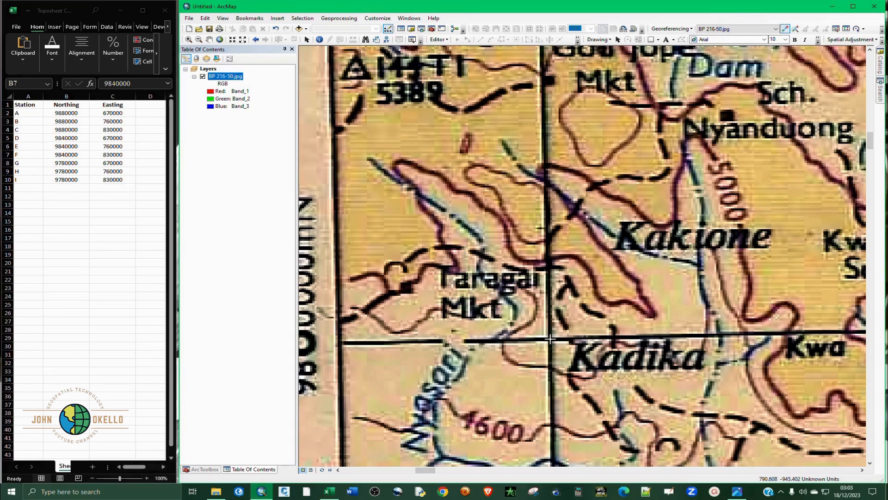
pyautogui.scroll(-5, 549, 339)
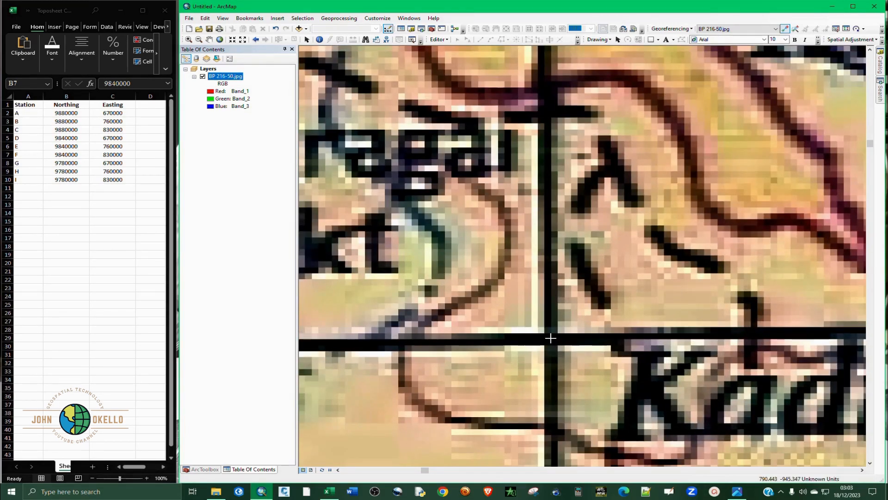
pyautogui.click(551, 338)
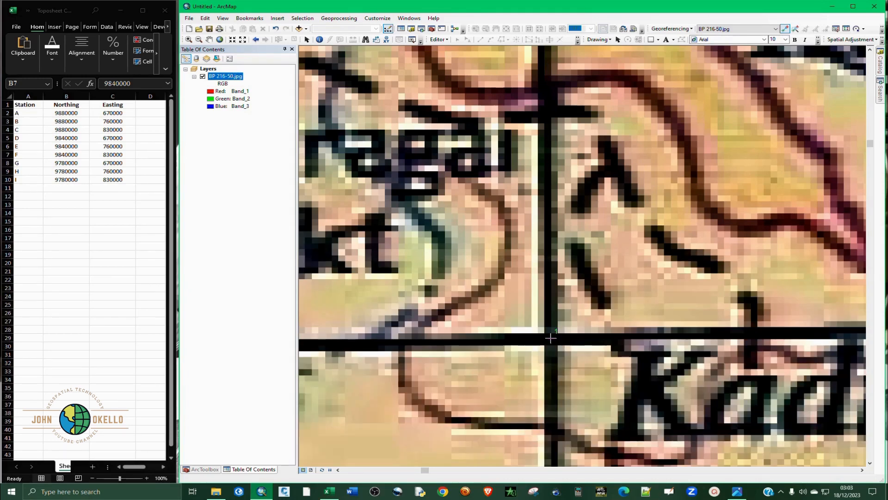
pyautogui.rightClick(551, 338)
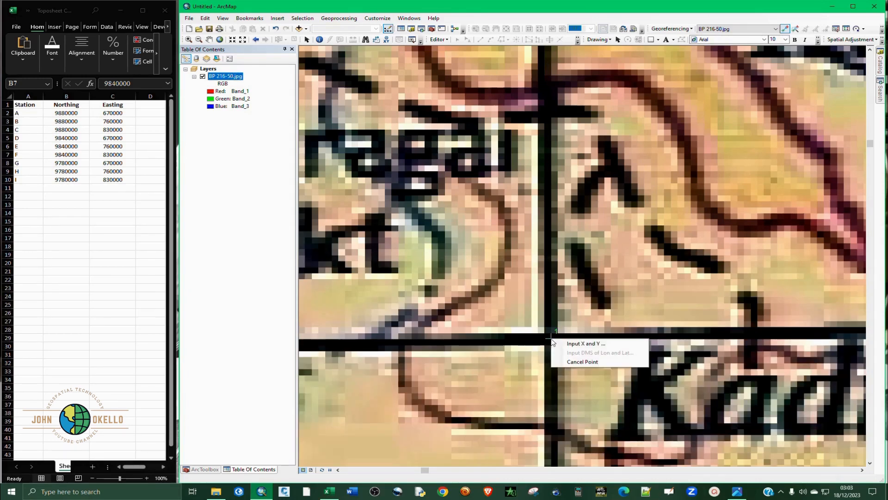
pyautogui.click(581, 344)
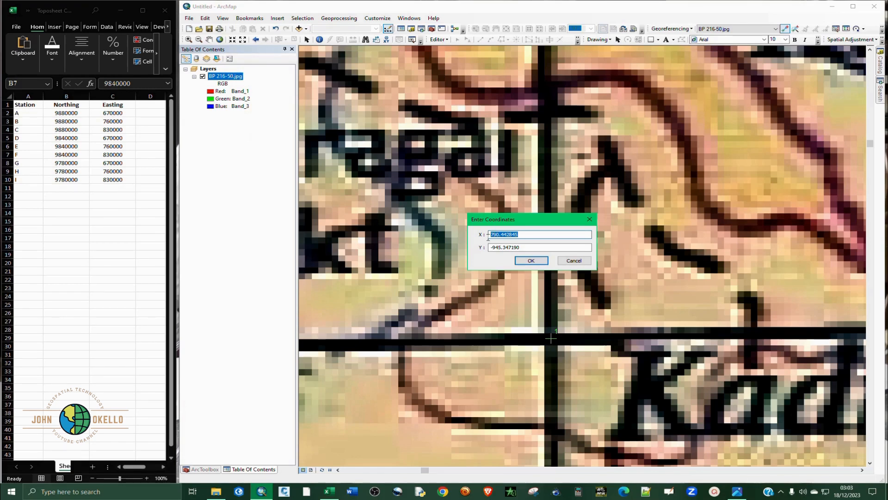
# Copy station A's easting from the Excel table and set the control point's X coordinate to 670000
pyautogui.click(107, 112)
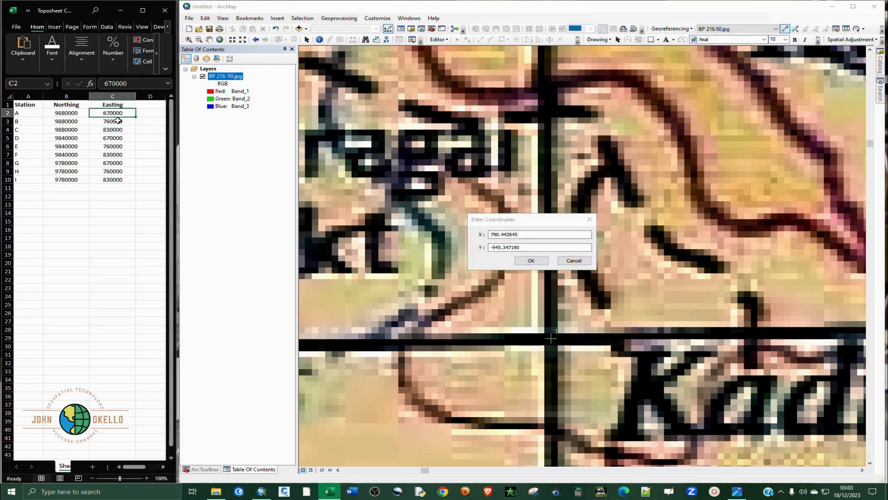
pyautogui.rightClick(121, 113)
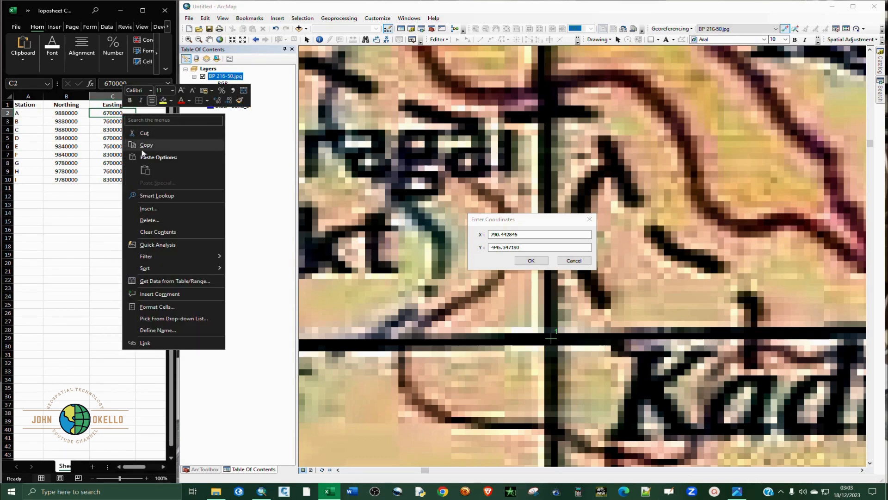
pyautogui.click(147, 145)
pyautogui.doubleClick(499, 234)
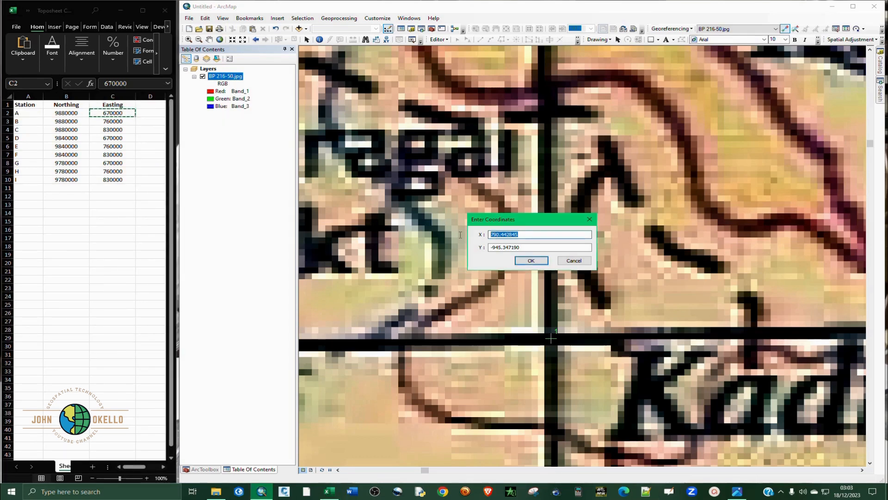
pyautogui.hotkey('ctrl', 'v')
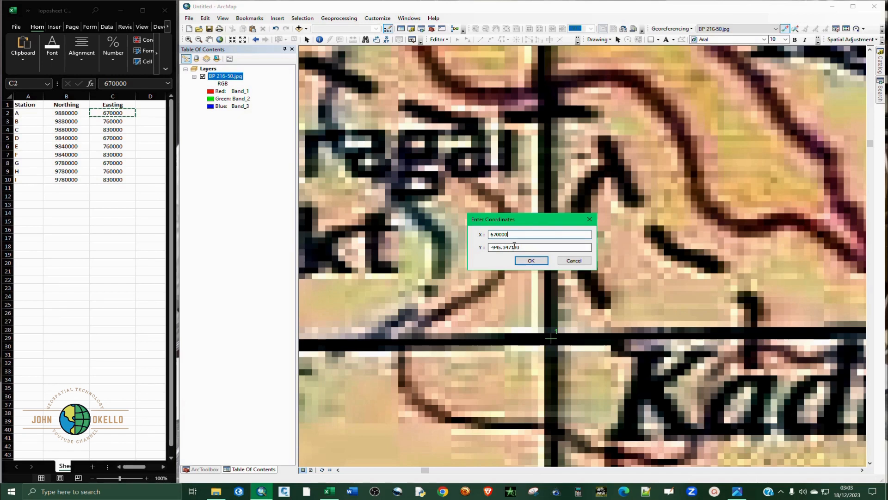
# Copy station A's northing from Excel, set the control point's Y coordinate to 9880000 and accept the coordinates
pyautogui.click(146, 167)
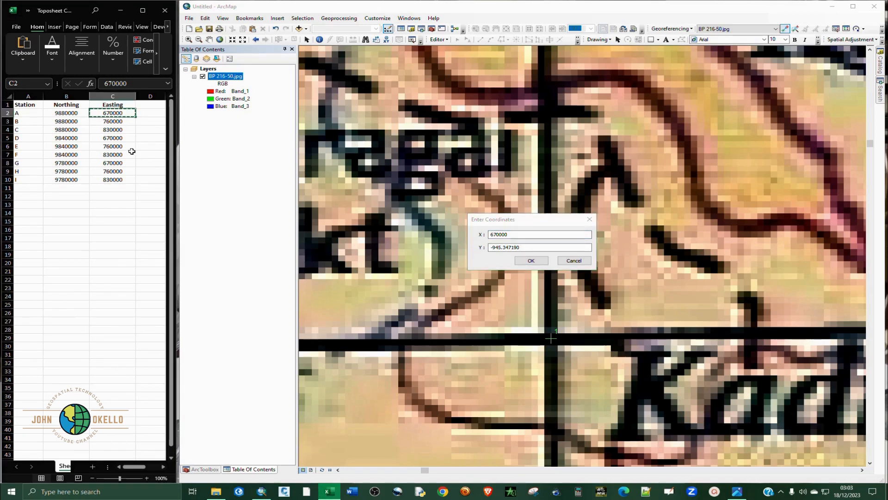
pyautogui.press('Escape')
pyautogui.click(65, 112)
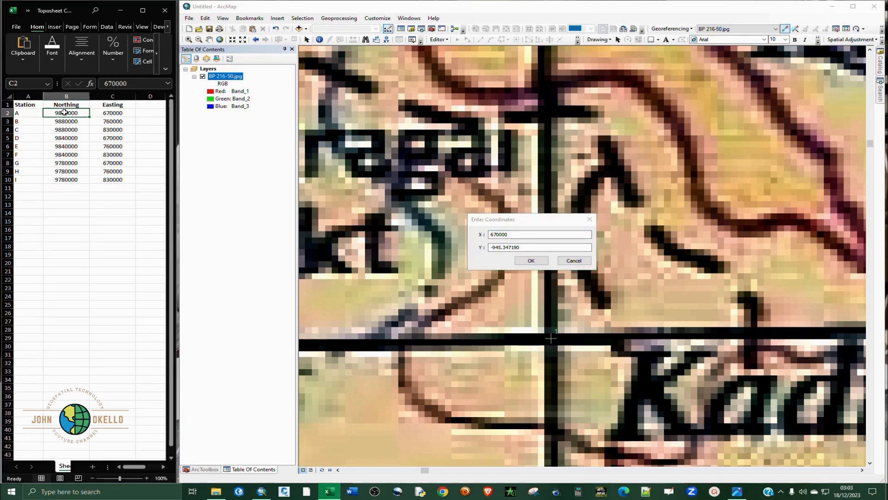
pyautogui.rightClick(65, 112)
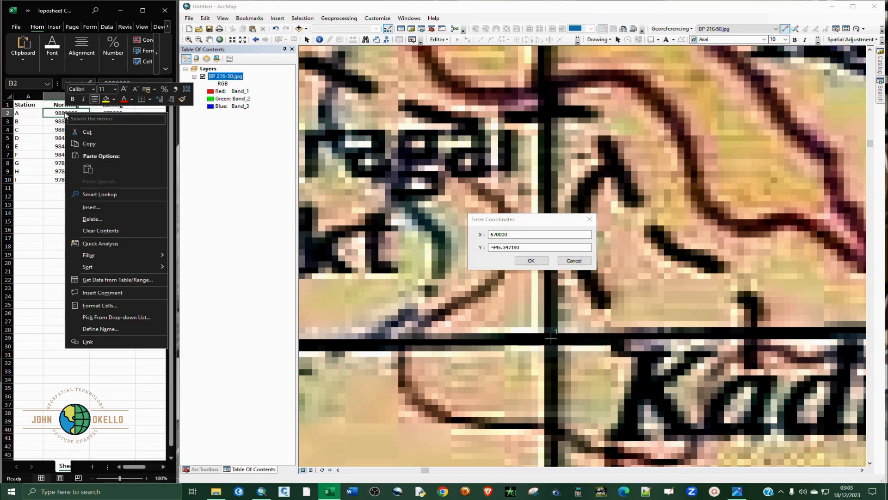
pyautogui.click(90, 144)
pyautogui.doubleClick(495, 246)
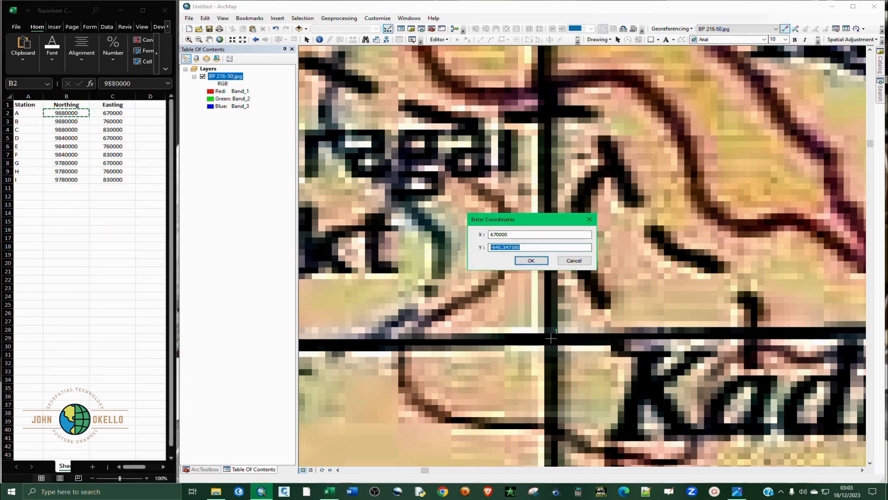
pyautogui.rightClick(524, 247)
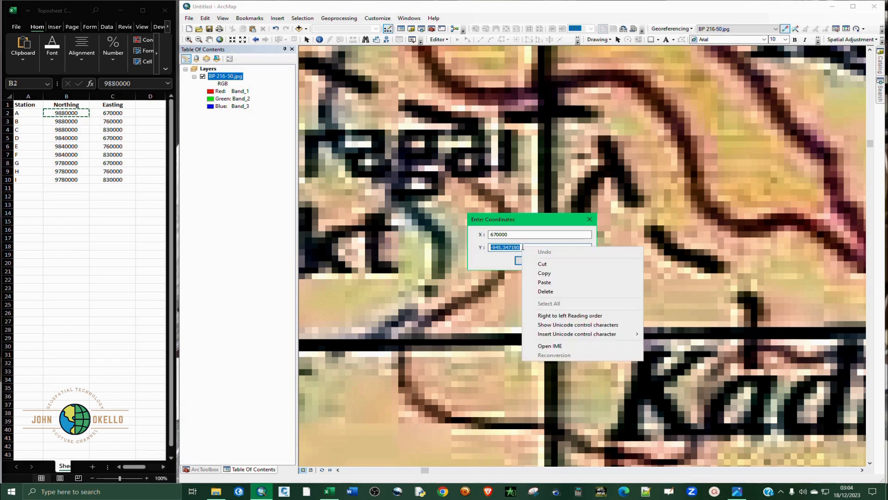
pyautogui.click(539, 282)
pyautogui.click(532, 262)
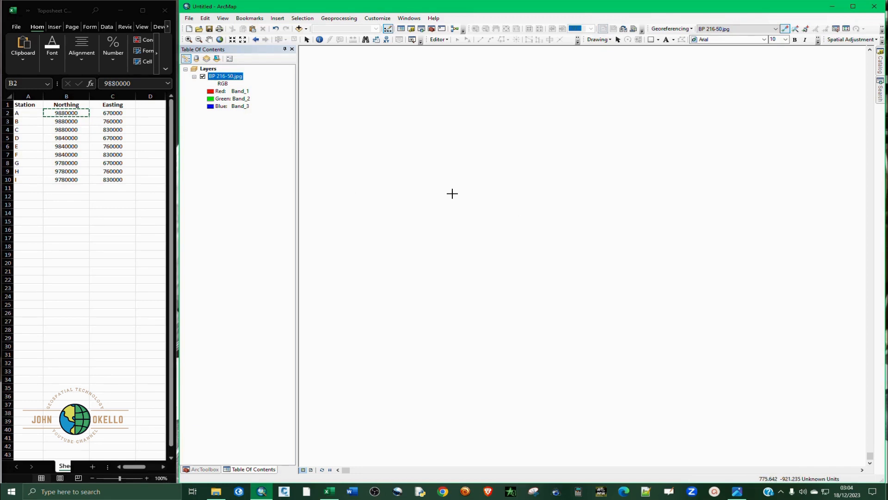
# Zoom to the BP 216-50.jpg layer and examine the northern grid line for the intersection belonging to station B
pyautogui.rightClick(232, 76)
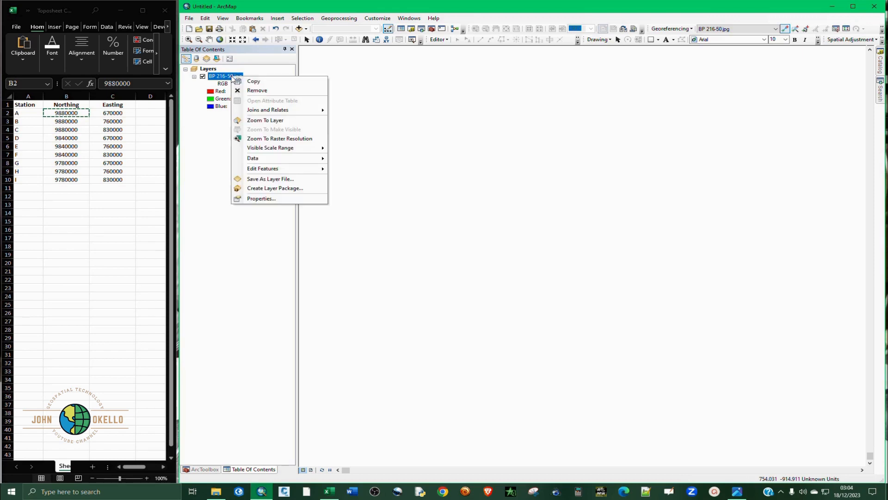
pyautogui.click(257, 121)
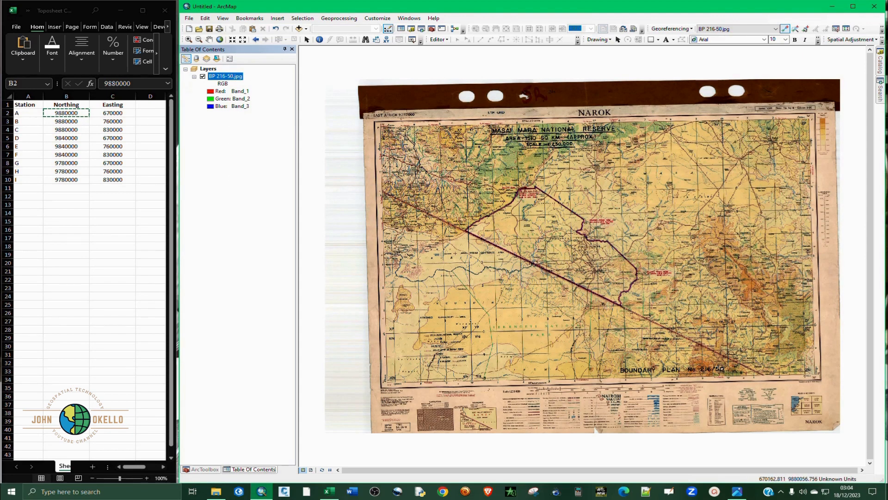
pyautogui.scroll(3, 407, 145)
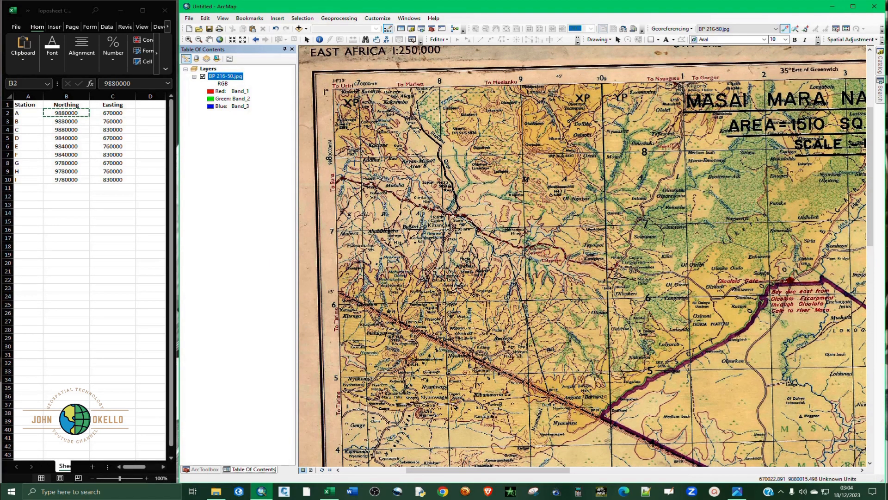
pyautogui.scroll(-1, 318, 199)
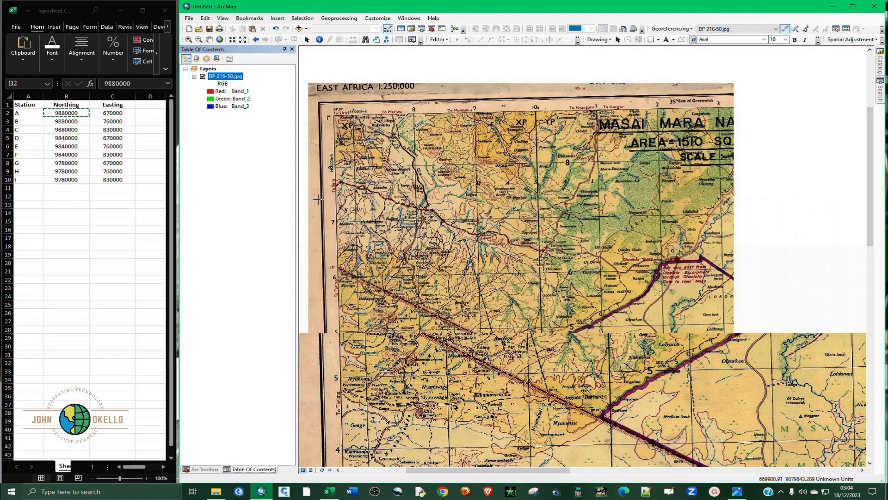
pyautogui.scroll(-1, 318, 200)
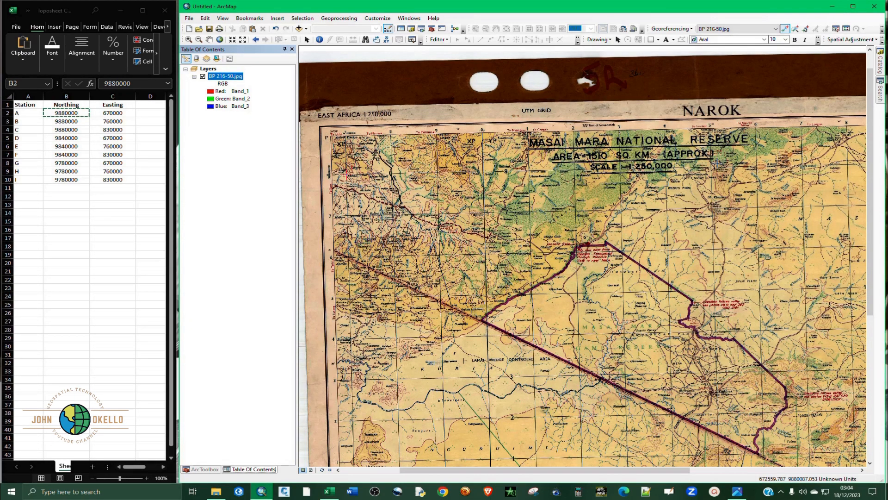
pyautogui.scroll(-1, 333, 229)
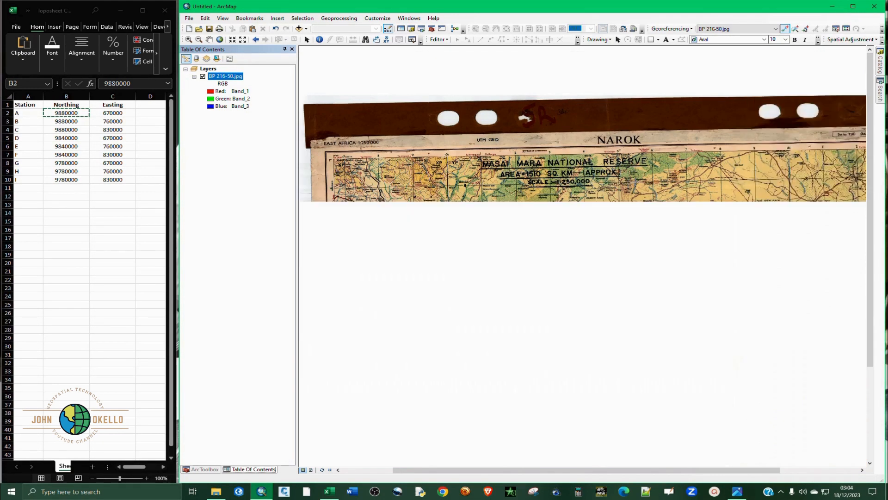
pyautogui.scroll(2, 753, 177)
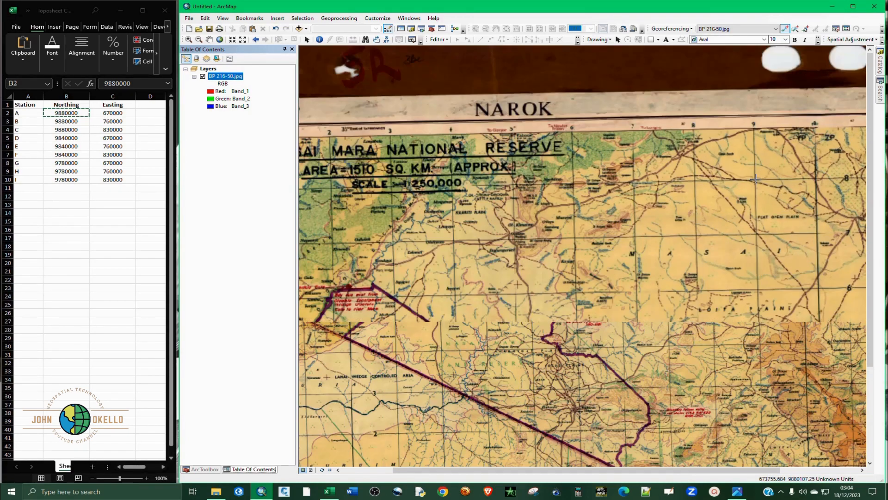
pyautogui.scroll(-1, 350, 160)
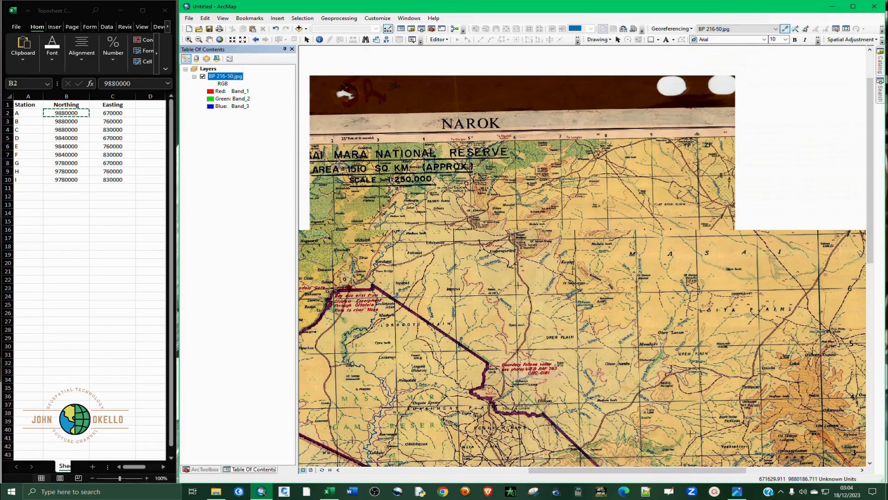
pyautogui.scroll(-1, 480, 217)
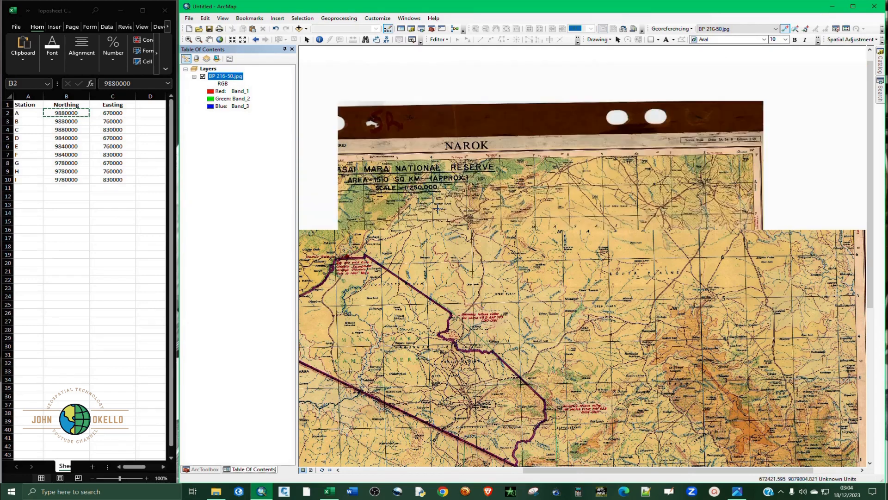
pyautogui.scroll(1, 479, 188)
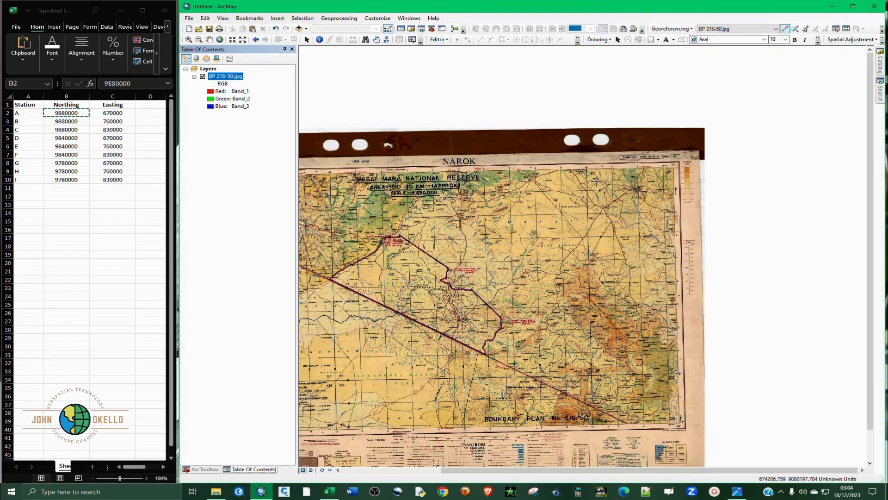
pyautogui.scroll(1, 671, 184)
pyautogui.scroll(-1, 670, 180)
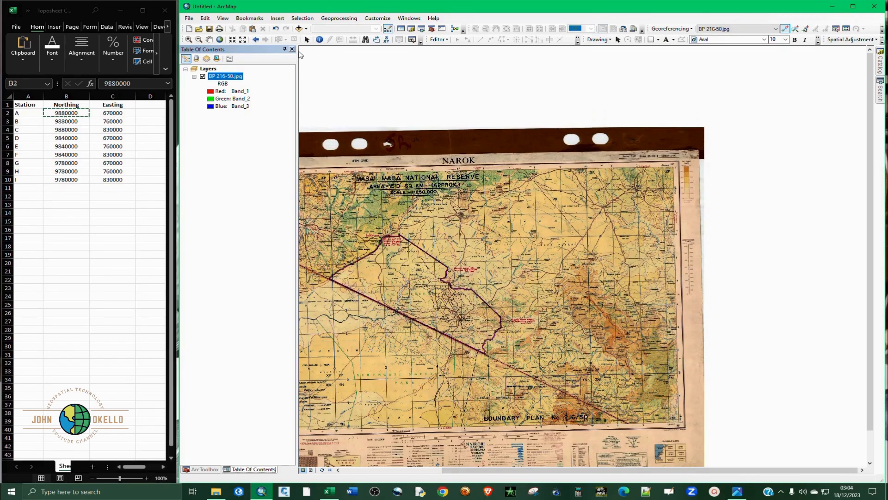
pyautogui.scroll(-2, 726, 177)
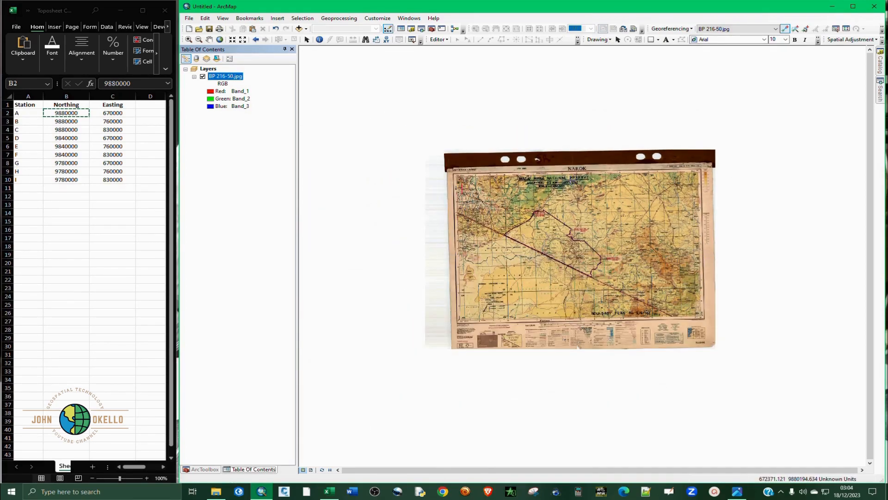
# Add a control point at station B's grid intersection beside Ol Doinyo Lalagalesha and open its X and Y coordinate entry
pyautogui.scroll(2, 573, 180)
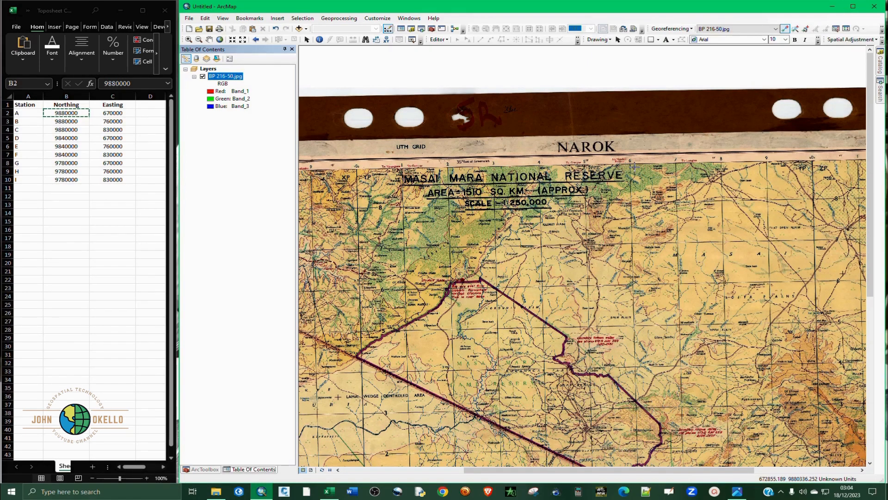
pyautogui.scroll(2, 634, 167)
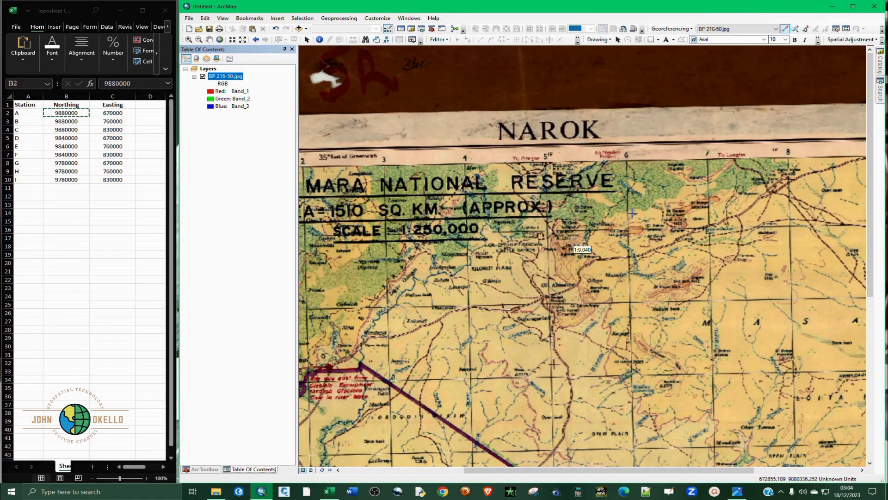
pyautogui.scroll(2, 635, 227)
pyautogui.scroll(2, 636, 227)
pyautogui.scroll(10, 621, 234)
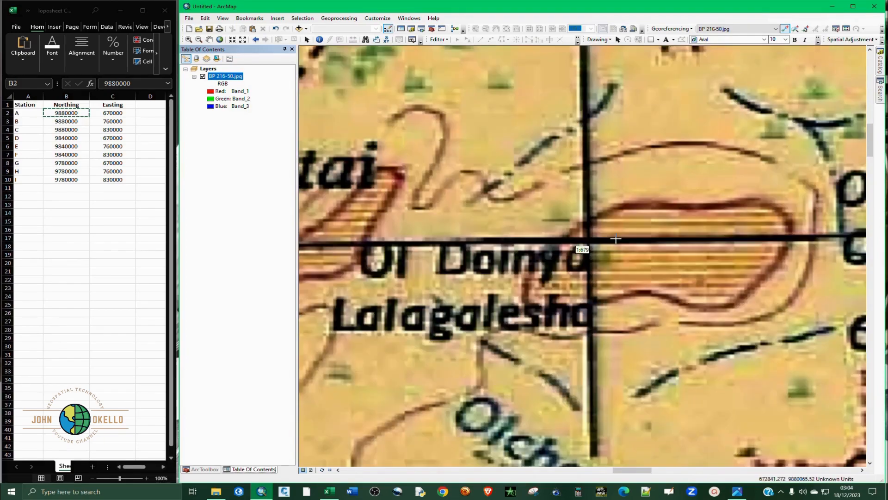
pyautogui.click(568, 244)
pyautogui.rightClick(567, 244)
pyautogui.click(499, 256)
# Enter station B's coordinates from Excel for the second control point, X 760000 and Y 9880000, and accept them
pyautogui.click(113, 120)
pyautogui.hotkey('ctrl', 'c')
pyautogui.click(191, 199)
pyautogui.hotkey('ctrl', 'v')
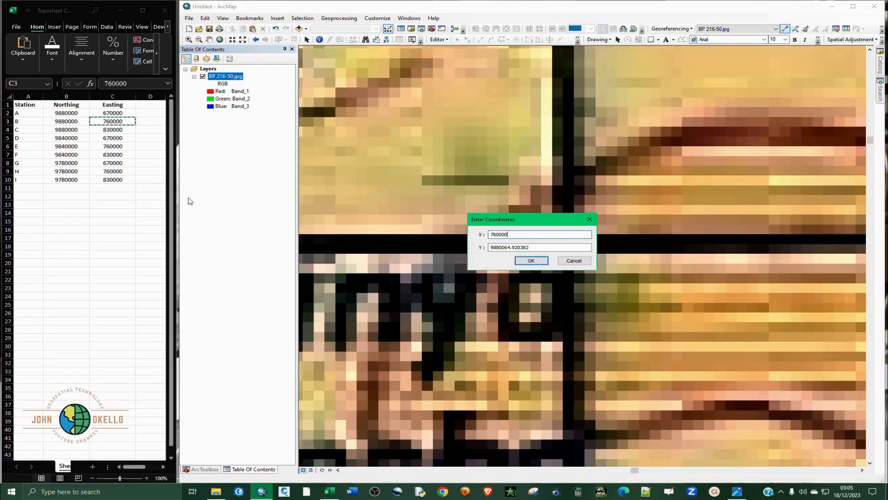
pyautogui.click(66, 121)
pyautogui.hotkey('ctrl', 'c')
pyautogui.hotkey('ctrl', 'v')
pyautogui.click(534, 259)
# Add a third control point at station C's grid intersection near the map's northeast corner and open its X and Y coordinate entry
pyautogui.scroll(-12, 481, 231)
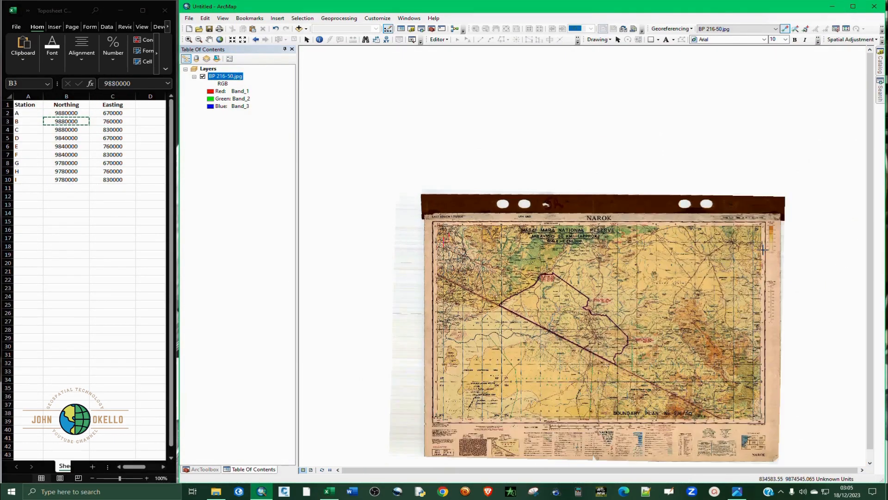
pyautogui.scroll(6, 625, 305)
pyautogui.scroll(8, 625, 310)
pyautogui.click(627, 246)
pyautogui.rightClick(627, 245)
pyautogui.click(659, 252)
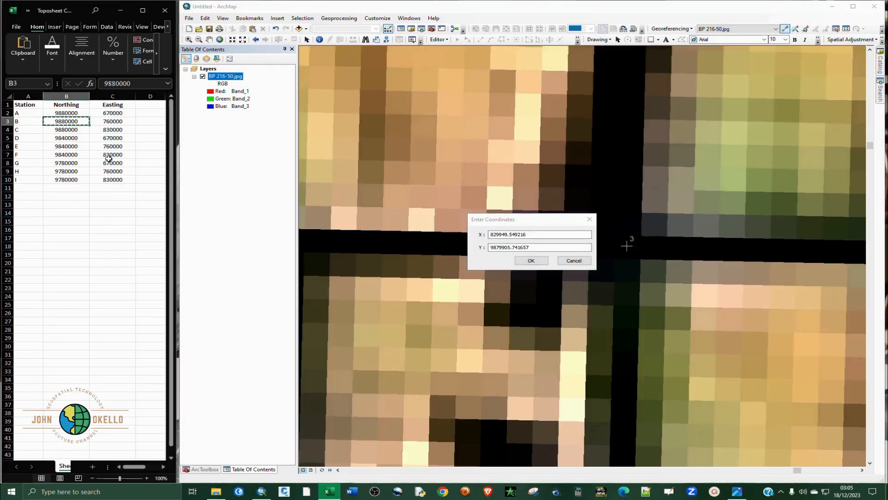
# Enter station C's coordinates from Excel for the third control point, X 830000 and Y 9880000, and accept them
pyautogui.click(112, 130)
pyautogui.moveTo(537, 234); pyautogui.dragTo(452, 236)
pyautogui.hotkey('ctrl', 'v')
pyautogui.click(70, 130)
pyautogui.hotkey('ctrl', 'c')
pyautogui.moveTo(536, 248); pyautogui.dragTo(452, 248)
pyautogui.hotkey('ctrl', 'v')
pyautogui.click(531, 261)
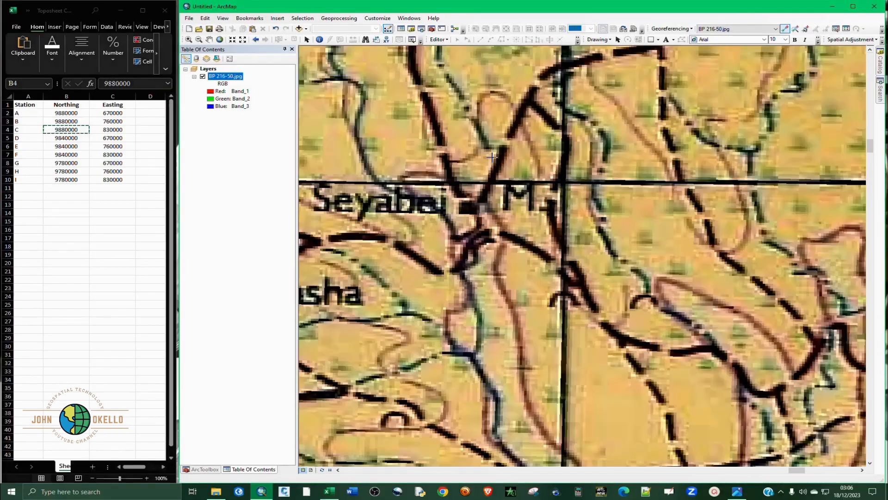
# Add a control point at station I's grid intersection near the map's southeast corner and open its X and Y coordinate entry
pyautogui.scroll(-8, 611, 252)
pyautogui.scroll(10, 610, 252)
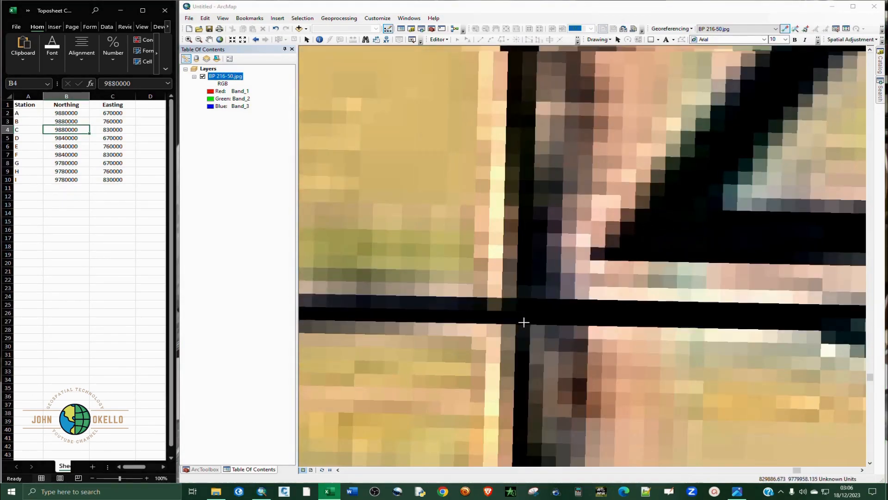
pyautogui.click(518, 313)
pyautogui.rightClick(519, 314)
pyautogui.click(556, 318)
# Enter station I's coordinates from Excel for this control point, X 830000 and Y 9780000, and accept them
pyautogui.click(122, 179)
pyautogui.hotkey('ctrl', 'c')
pyautogui.moveTo(534, 235); pyautogui.dragTo(463, 234)
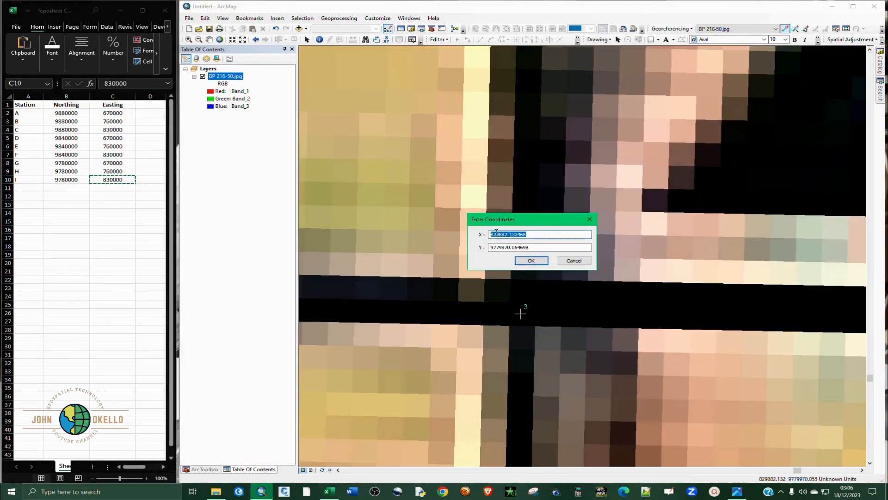
pyautogui.hotkey('ctrl', 'v')
pyautogui.click(69, 179)
pyautogui.hotkey('ctrl', 'c')
pyautogui.moveTo(536, 247); pyautogui.dragTo(455, 248)
# Add the fourth control point at station G's grid intersection near the map's southwest corner and open its X and Y coordinate entry
pyautogui.scroll(-8, 642, 276)
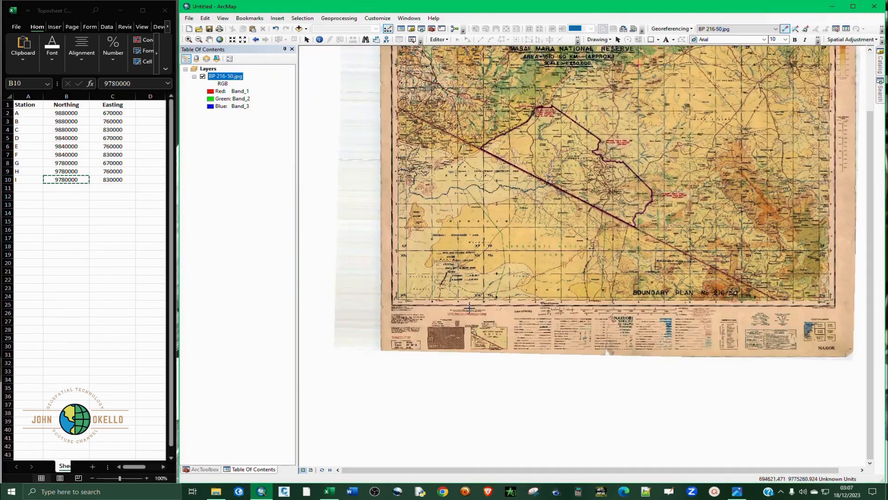
pyautogui.scroll(6, 411, 293)
pyautogui.scroll(8, 410, 290)
pyautogui.click(445, 368)
pyautogui.rightClick(446, 369)
pyautogui.click(481, 374)
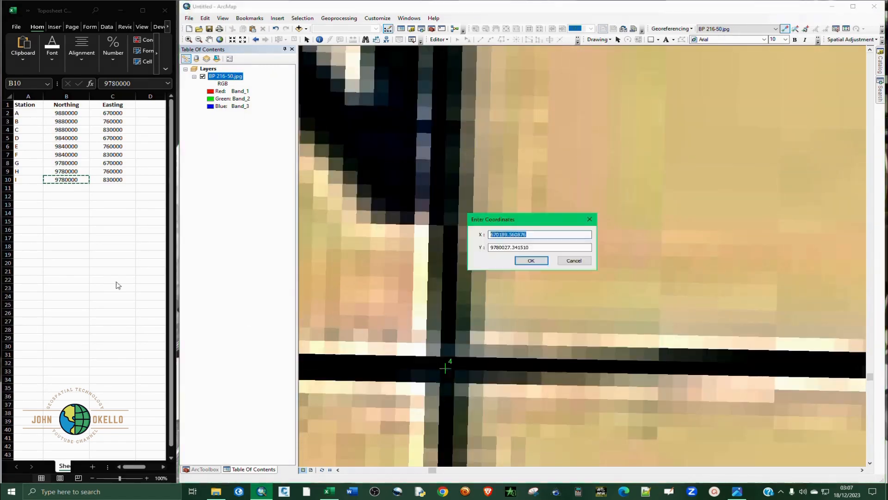
# Enter station G's coordinates from Excel for the fourth control point, X 670000 and Y 9780000, and accept them
pyautogui.click(113, 163)
pyautogui.hotkey('ctrl', 'c')
pyautogui.hotkey('ctrl', 'v')
pyautogui.moveTo(535, 235); pyautogui.dragTo(463, 248)
pyautogui.click(69, 164)
pyautogui.hotkey('ctrl', 'c')
pyautogui.hotkey('ctrl', 'v')
pyautogui.click(528, 261)
# Add the fifth control point at station H's grid intersection along the map's southern edge and open its X and Y coordinate entry
pyautogui.scroll(-10, 515, 269)
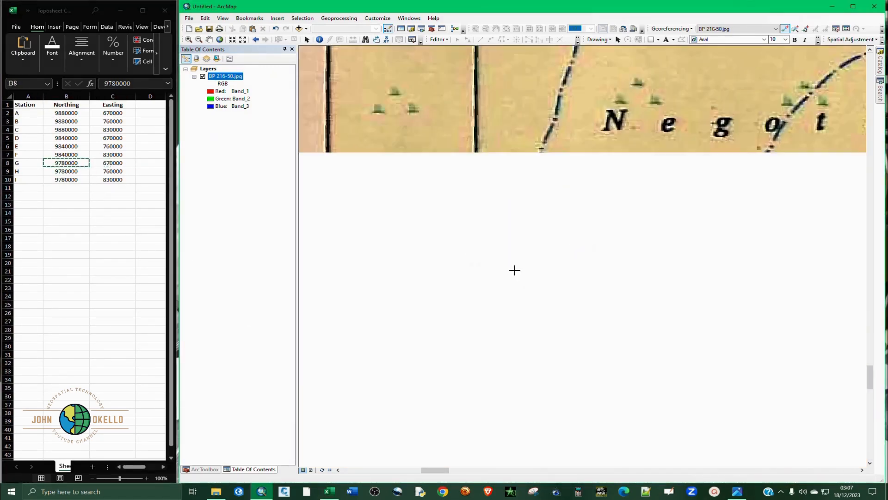
pyautogui.scroll(4, 547, 198)
pyautogui.scroll(10, 548, 435)
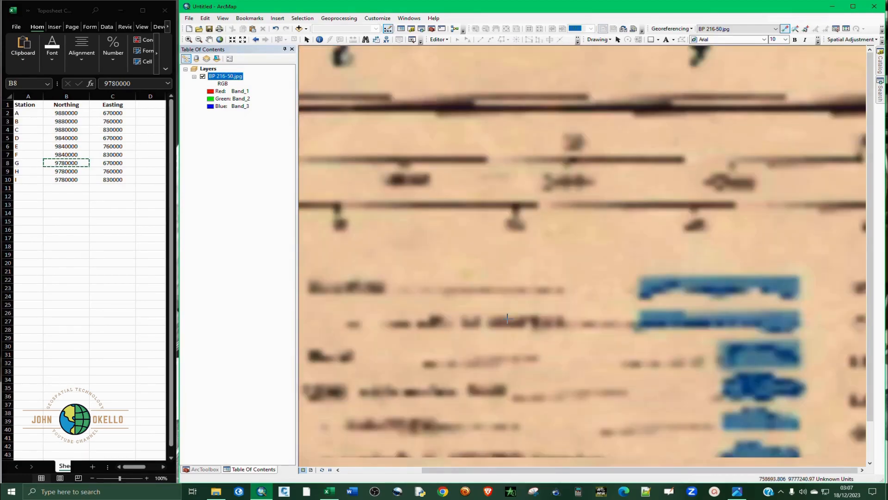
pyautogui.rightClick(237, 78)
pyautogui.click(265, 128)
pyautogui.scroll(3, 627, 377)
pyautogui.scroll(8, 627, 377)
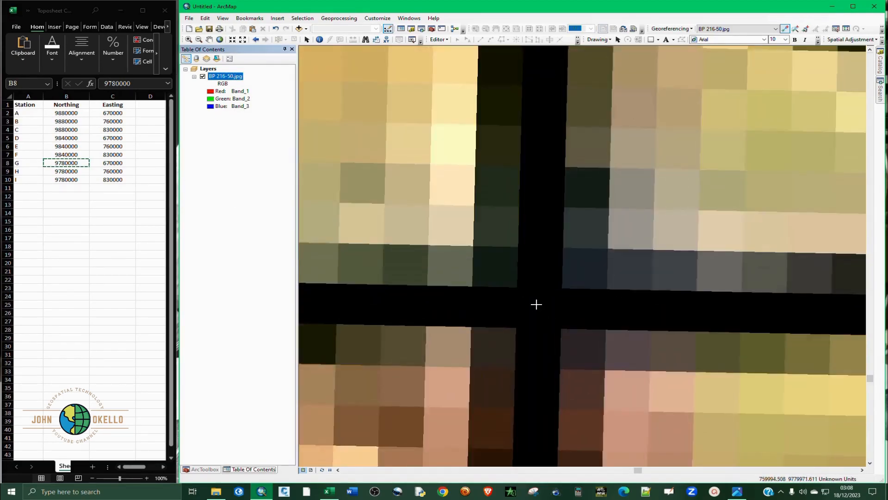
pyautogui.click(537, 304)
pyautogui.rightClick(537, 304)
pyautogui.click(572, 309)
# Enter station H's coordinates from Excel for the fifth control point, X 760000 and Y 9780000, and accept them
pyautogui.click(112, 171)
pyautogui.hotkey('ctrl', 'c')
pyautogui.hotkey('ctrl', 'v')
pyautogui.click(75, 172)
pyautogui.moveTo(533, 235); pyautogui.dragTo(468, 248)
pyautogui.hotkey('ctrl', 'c')
pyautogui.hotkey('ctrl', 'v')
pyautogui.click(530, 261)
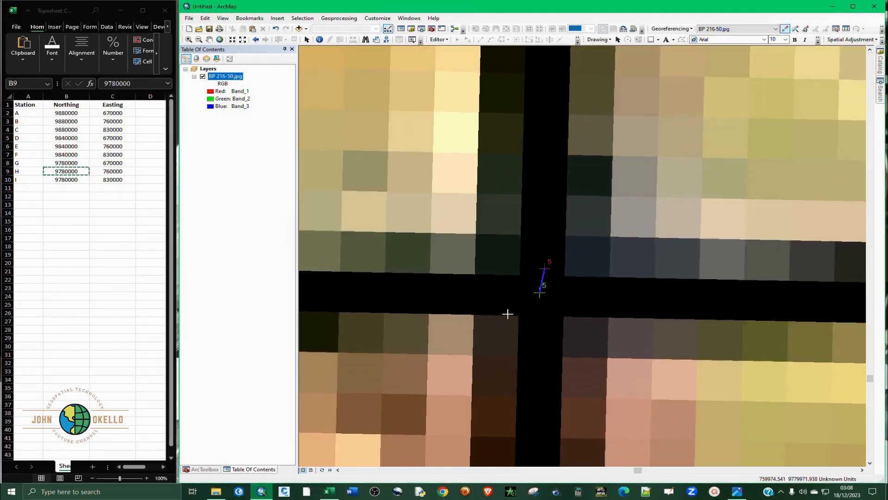
# Add the sixth control point at station C's grid intersection near the map's northeast corner and open its X and Y coordinate entry
pyautogui.scroll(-8, 438, 307)
pyautogui.scroll(10, 593, 240)
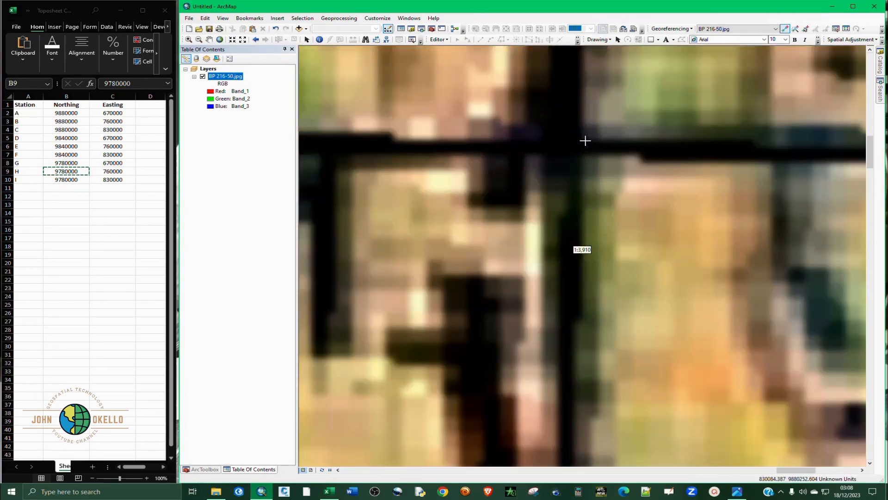
pyautogui.click(554, 163)
pyautogui.rightClick(554, 163)
pyautogui.click(574, 169)
# Enter station C's coordinates from Excel for the sixth control point, X 830000 and Y 9880000, and accept them
pyautogui.click(112, 130)
pyautogui.hotkey('ctrl', 'c')
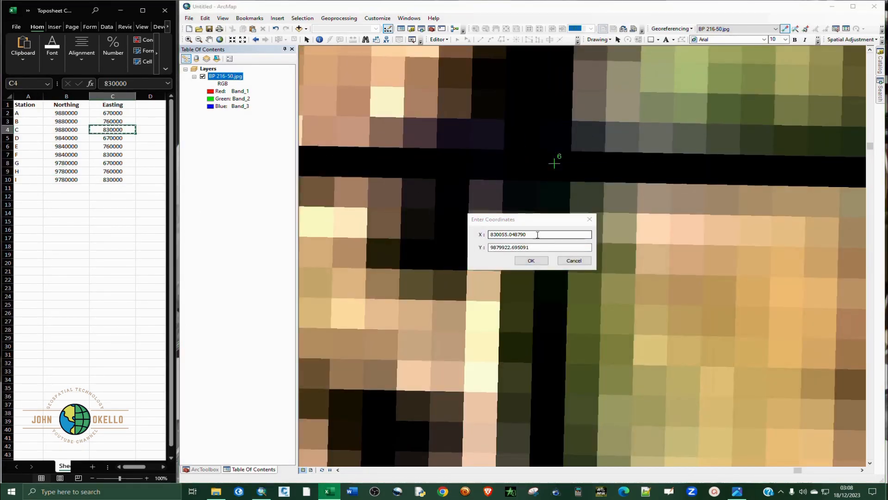
pyautogui.moveTo(538, 235); pyautogui.dragTo(472, 234)
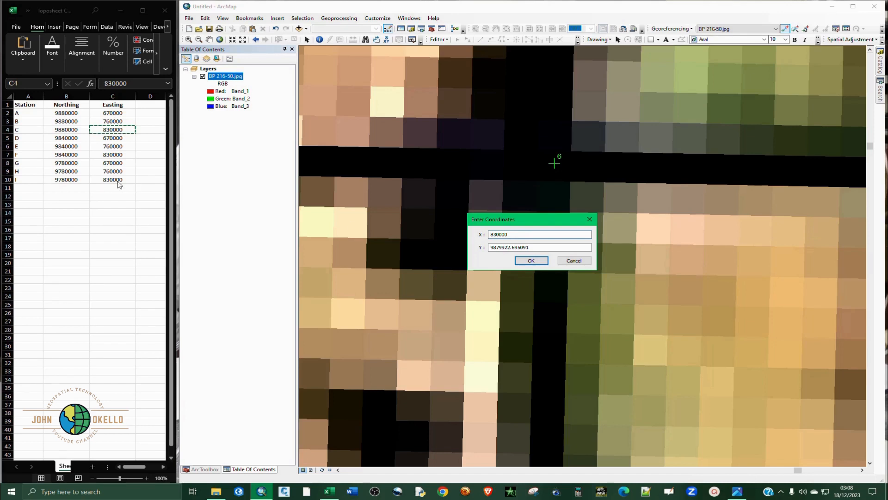
pyautogui.click(73, 130)
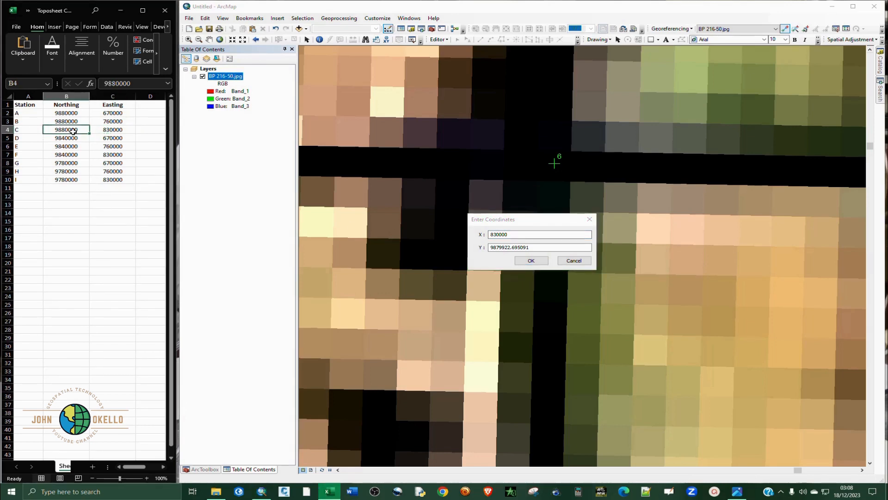
pyautogui.hotkey('ctrl', 'c')
pyautogui.moveTo(560, 249); pyautogui.dragTo(522, 248)
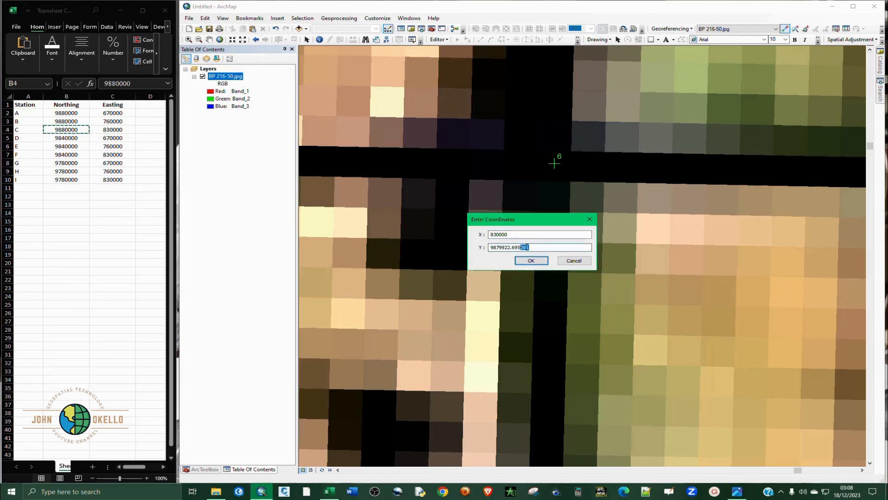
pyautogui.click(531, 260)
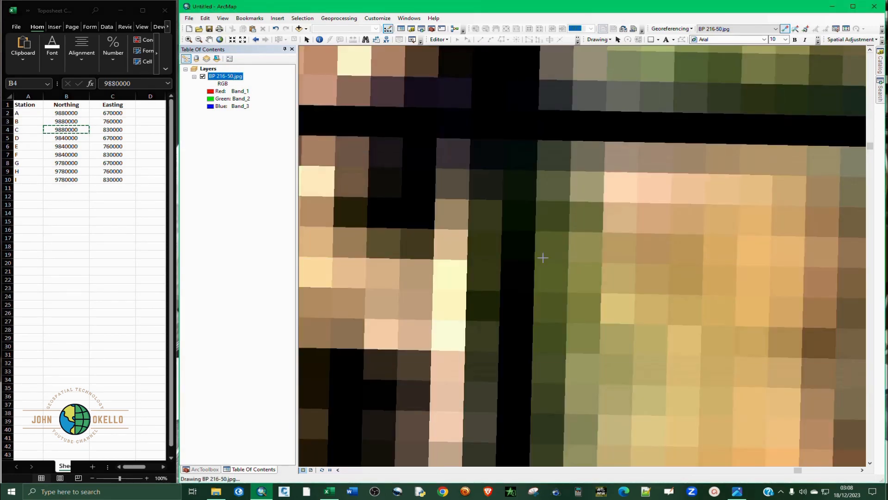
# Return to an overview of the scanned map and maximize the ArcMap window
pyautogui.scroll(-3, 569, 211)
pyautogui.scroll(2, 569, 210)
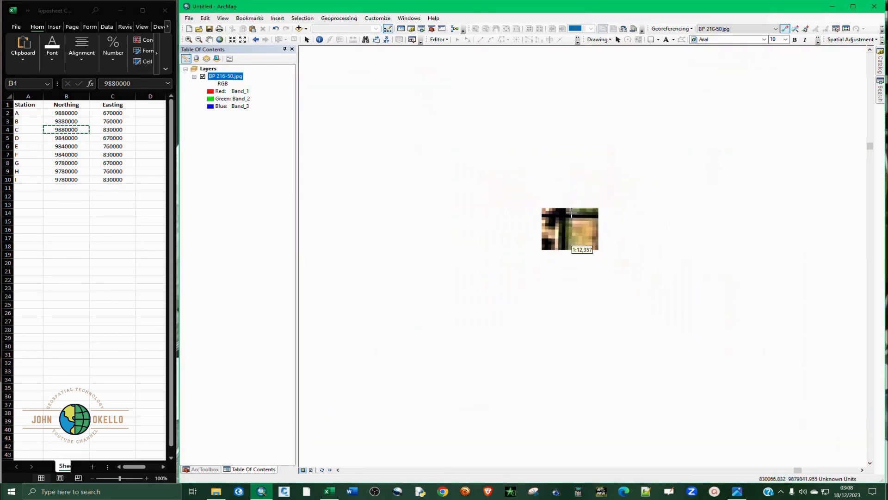
pyautogui.scroll(4, 595, 210)
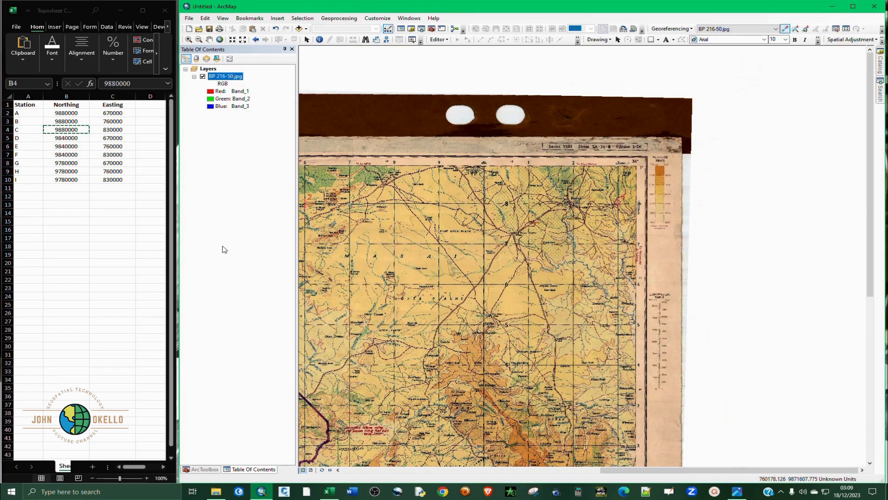
pyautogui.click(67, 232)
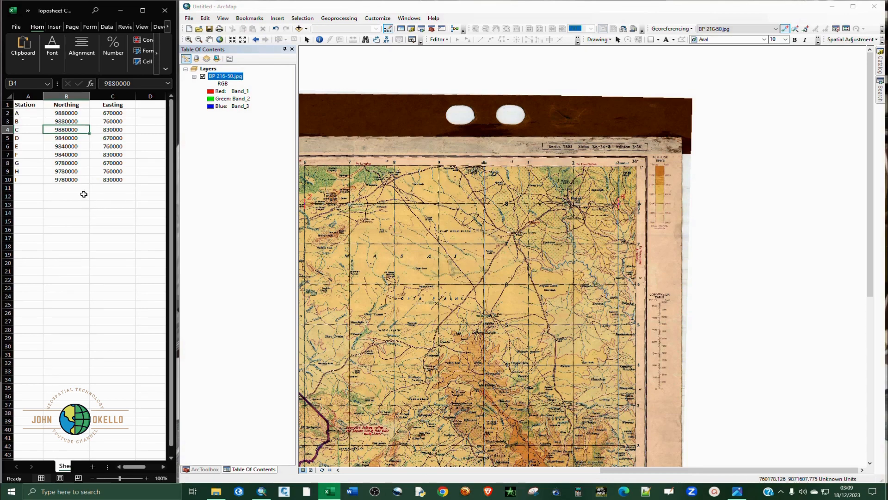
pyautogui.scroll(1, 619, 206)
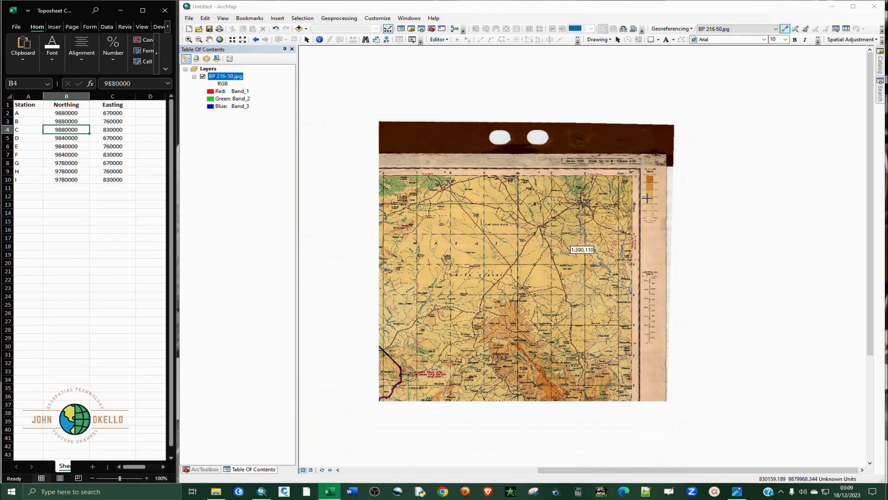
pyautogui.scroll(1, 682, 185)
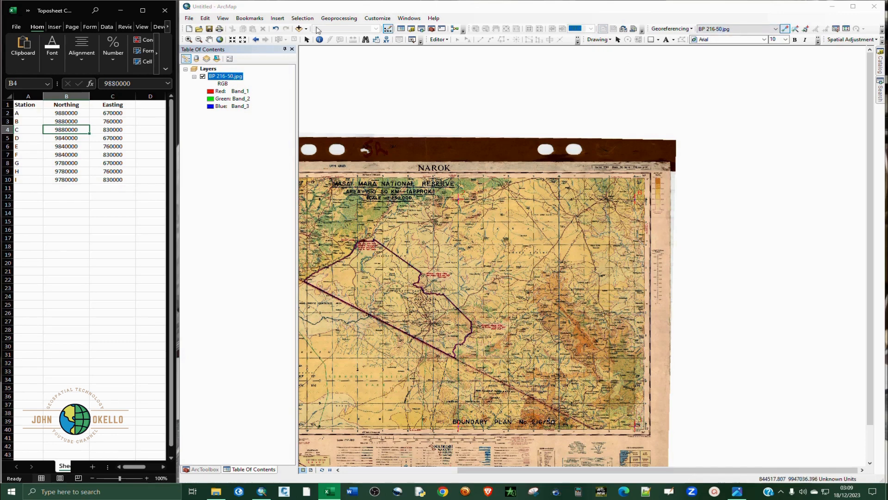
pyautogui.click(853, 6)
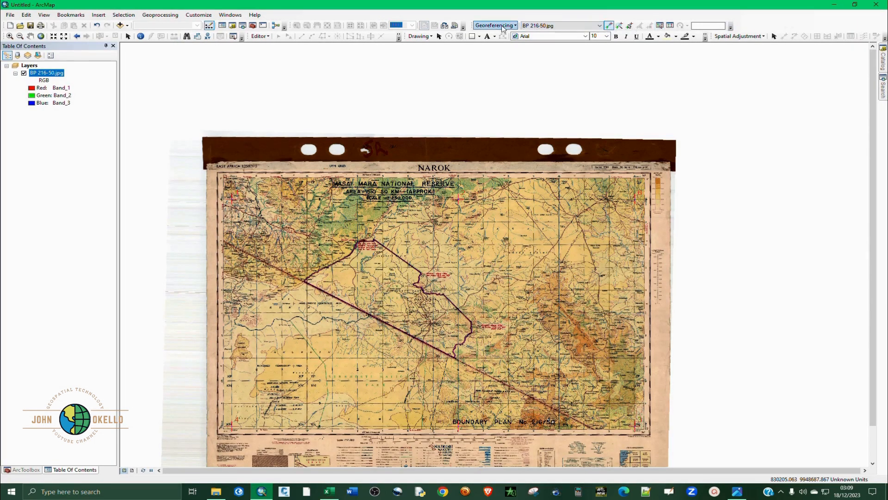
# Update the georeferencing of BP 216-50.jpg with the control points and switch to the Select Elements tool
pyautogui.click(516, 26)
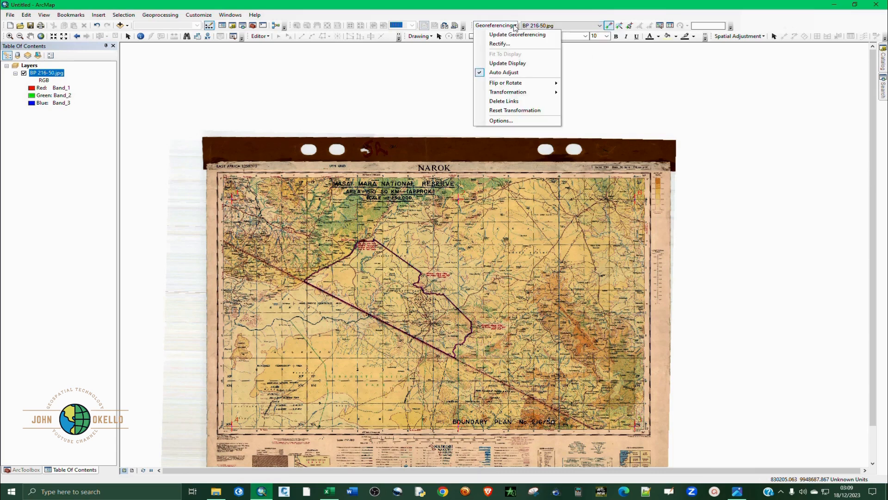
pyautogui.click(513, 35)
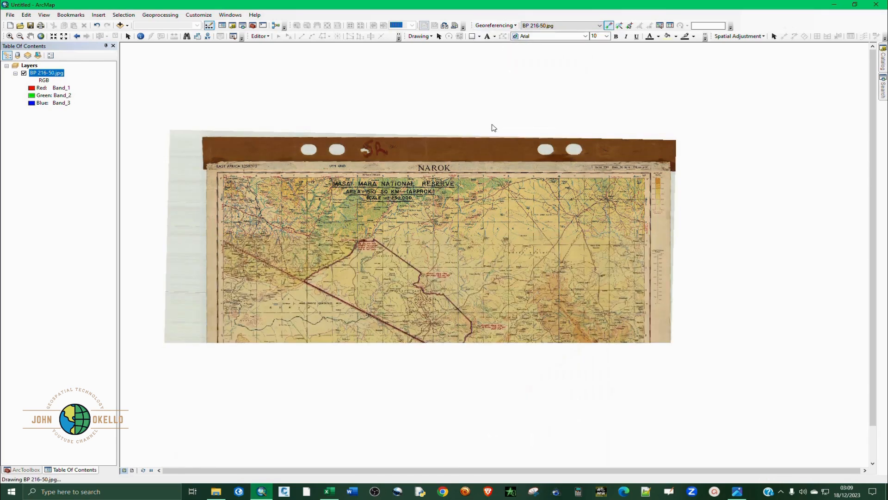
pyautogui.click(128, 38)
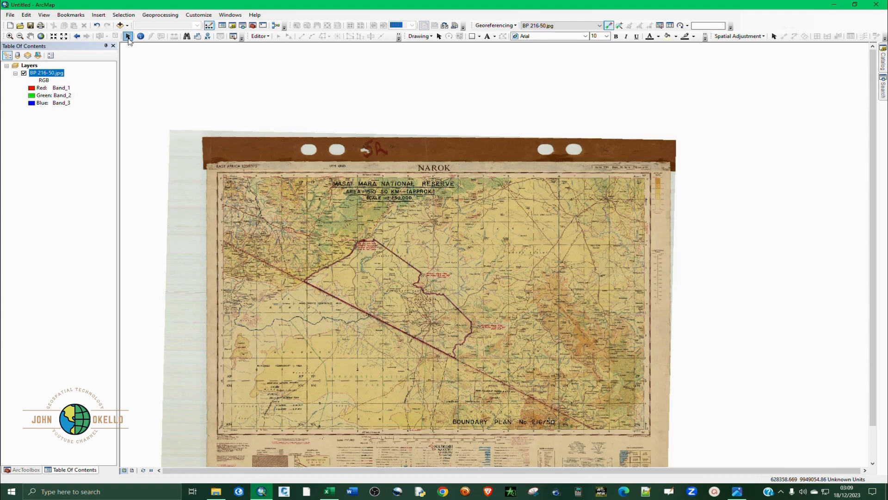
# Start saving the map document and browse to the Georeference & Digitize folder on the Desktop
pyautogui.click(30, 25)
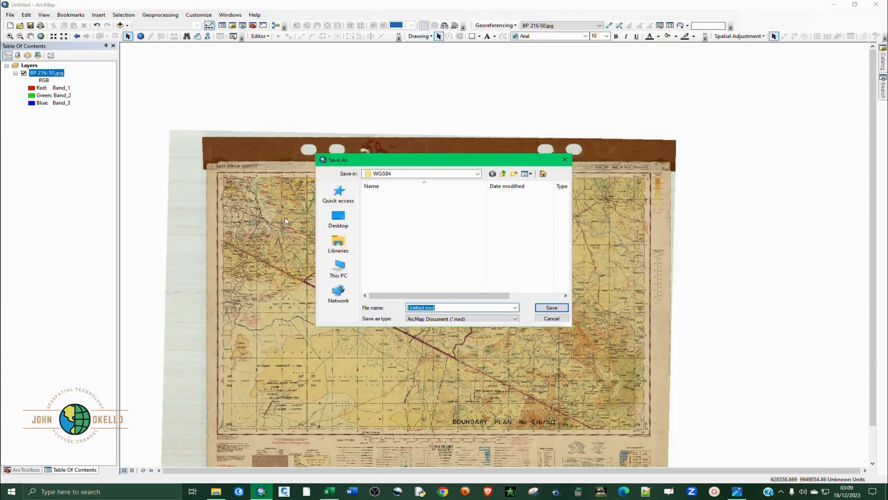
pyautogui.click(338, 229)
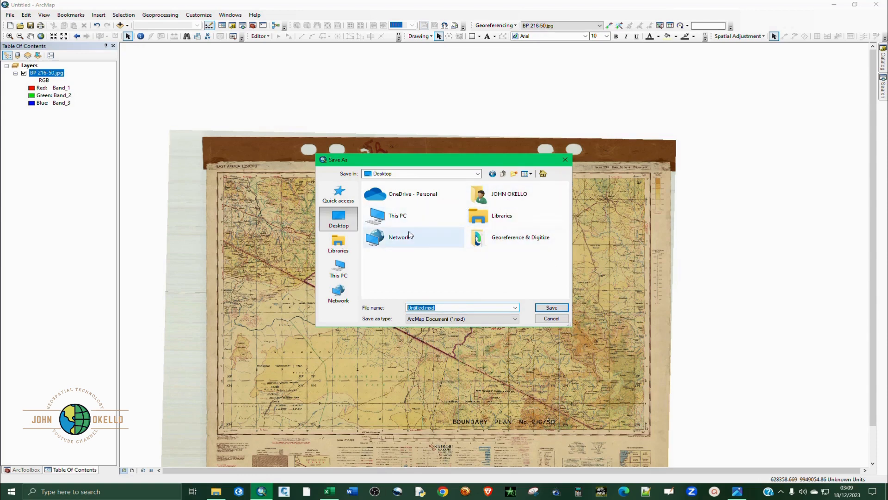
pyautogui.doubleClick(409, 221)
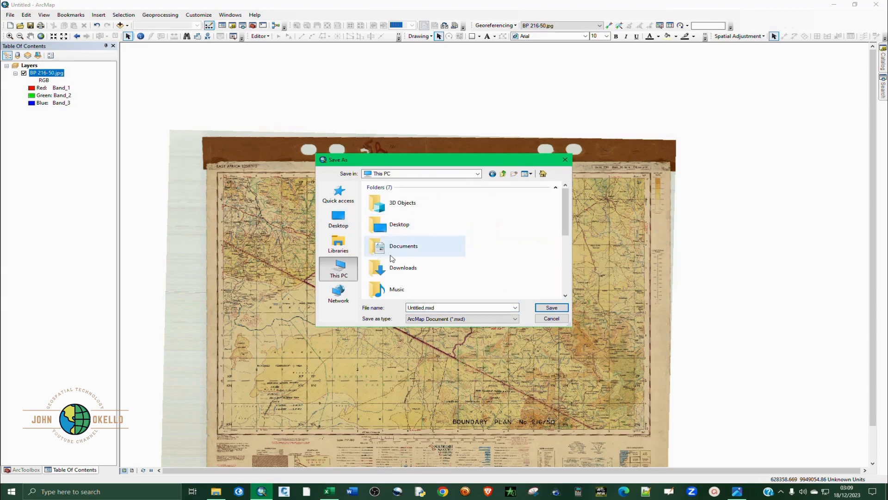
pyautogui.scroll(-3, 407, 233)
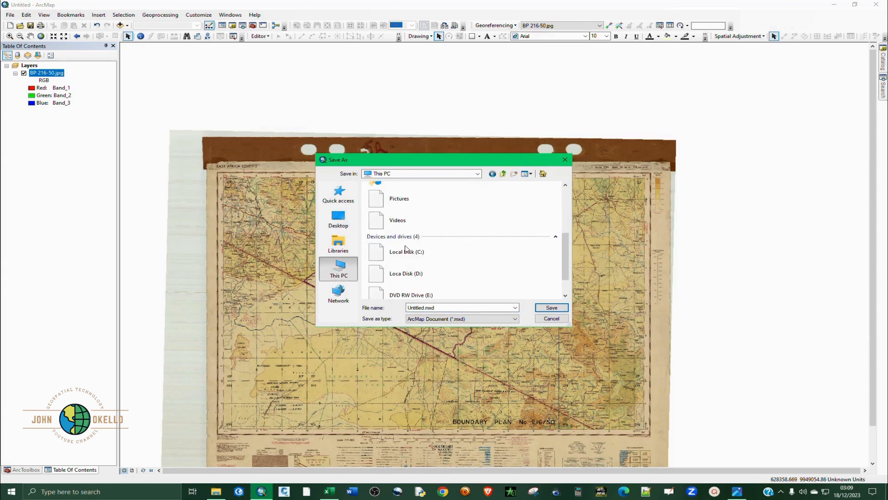
pyautogui.scroll(3, 407, 256)
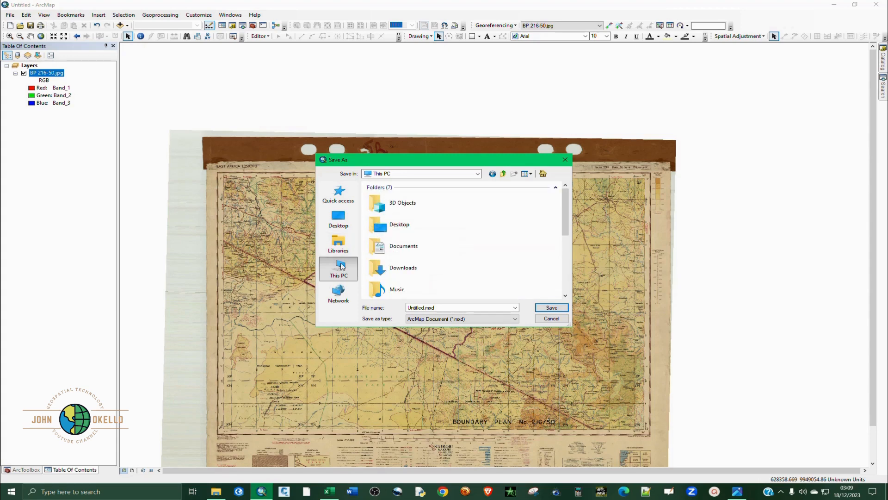
pyautogui.doubleClick(402, 235)
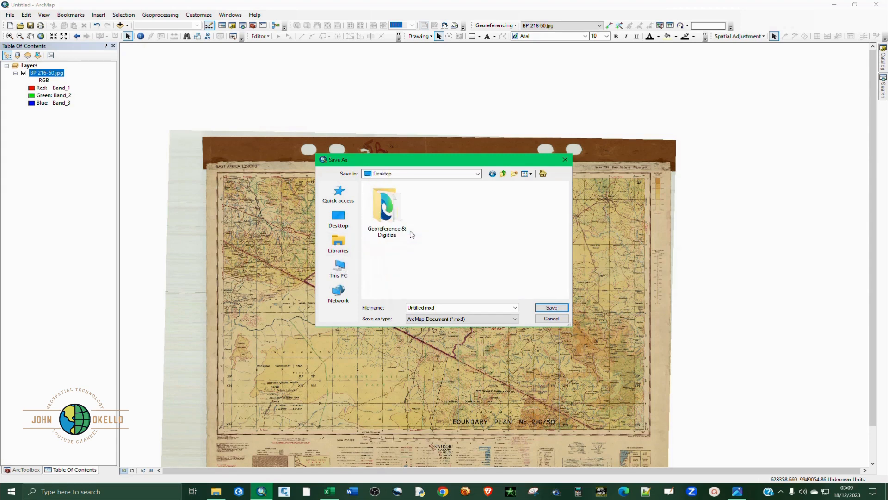
pyautogui.doubleClick(398, 222)
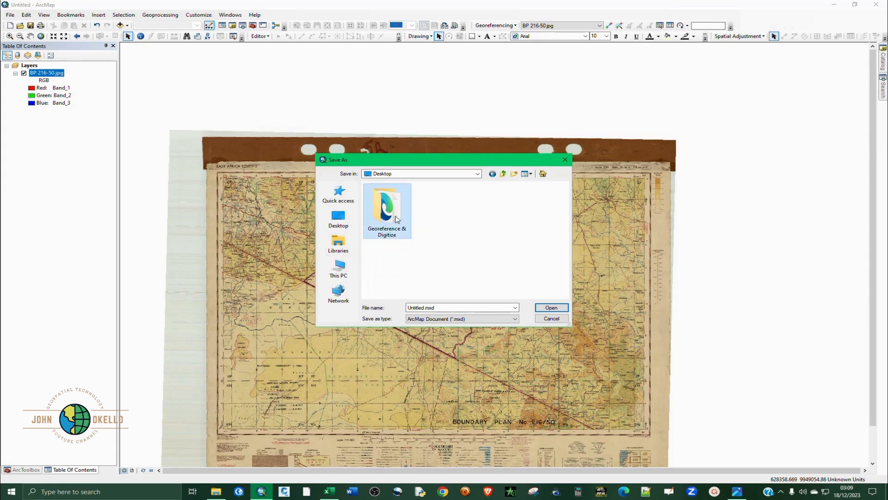
# Name the map document Georeference and Digitize and save it as an ArcMap document
pyautogui.doubleClick(430, 308)
pyautogui.write('Ge')
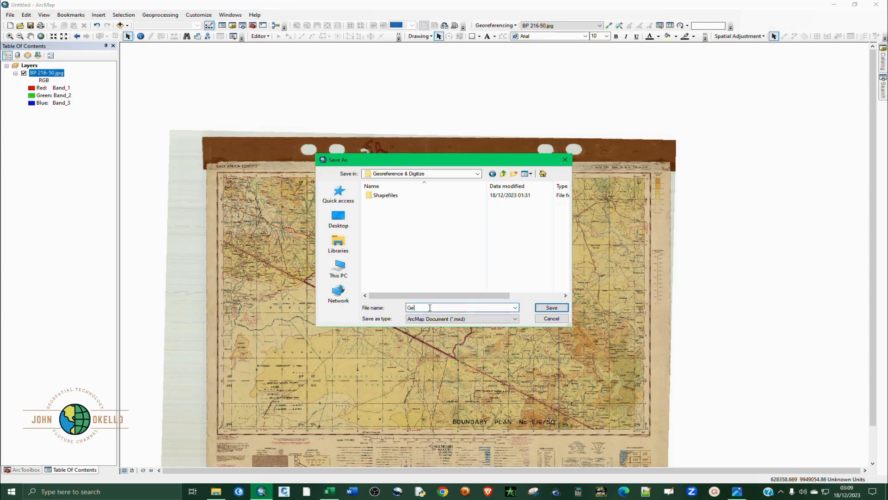
pyautogui.write('oreference and Digiti')
pyautogui.write('ze')
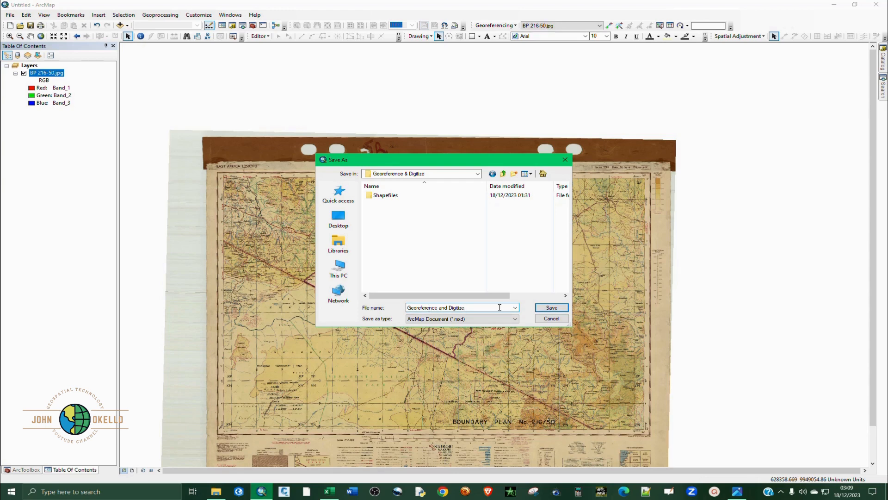
pyautogui.click(551, 307)
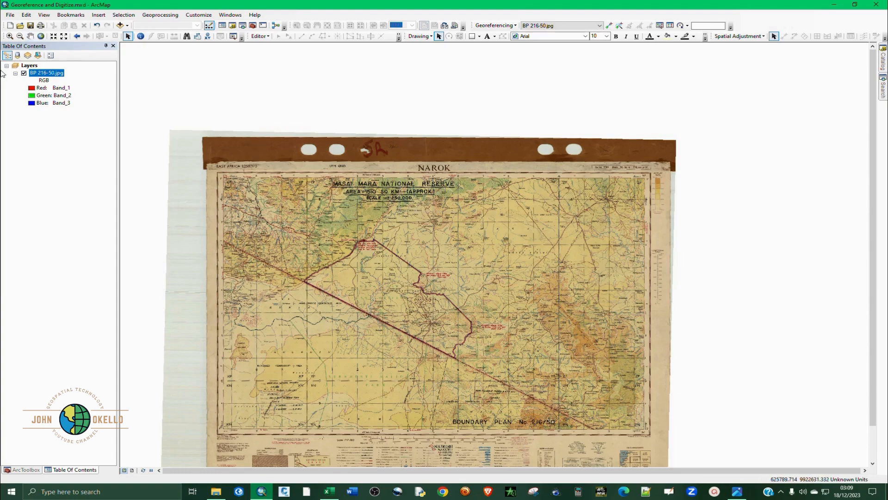
pyautogui.click(30, 36)
pyautogui.moveTo(407, 237); pyautogui.dragTo(470, 184)
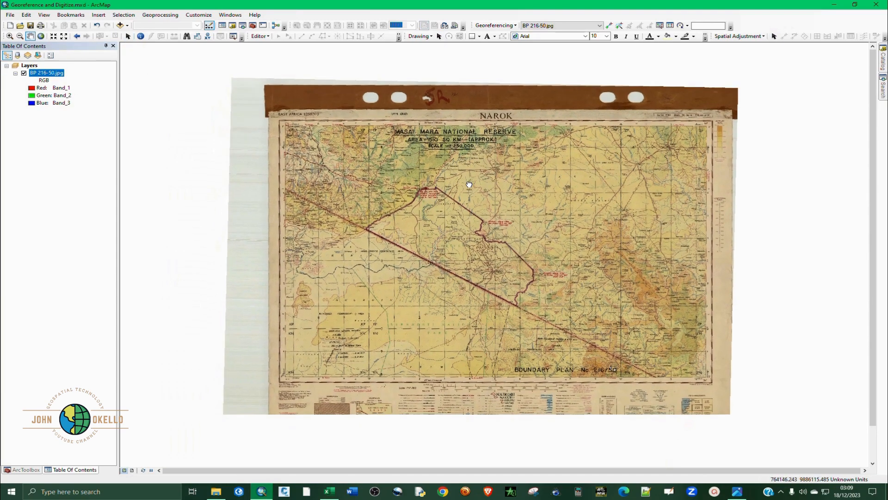
pyautogui.scroll(-3, 455, 196)
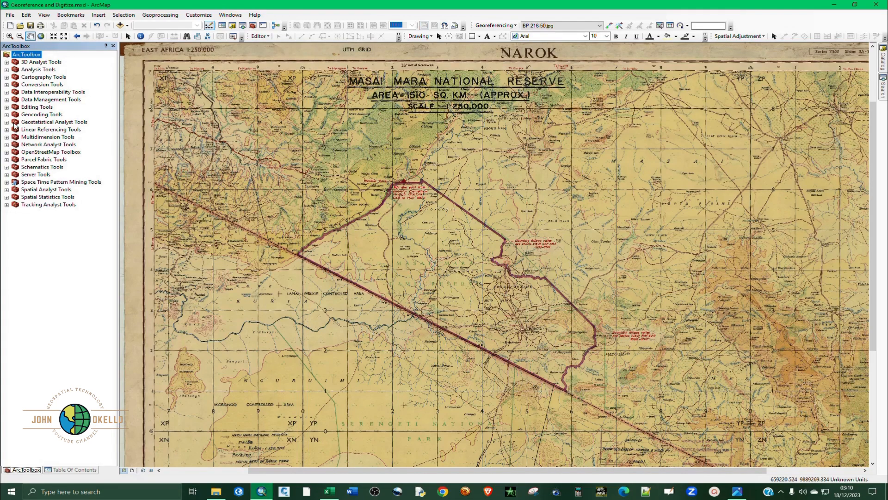
# Open the Define Projection tool from the Projections and Transformations toolset of the Data Management Tools
pyautogui.click(7, 100)
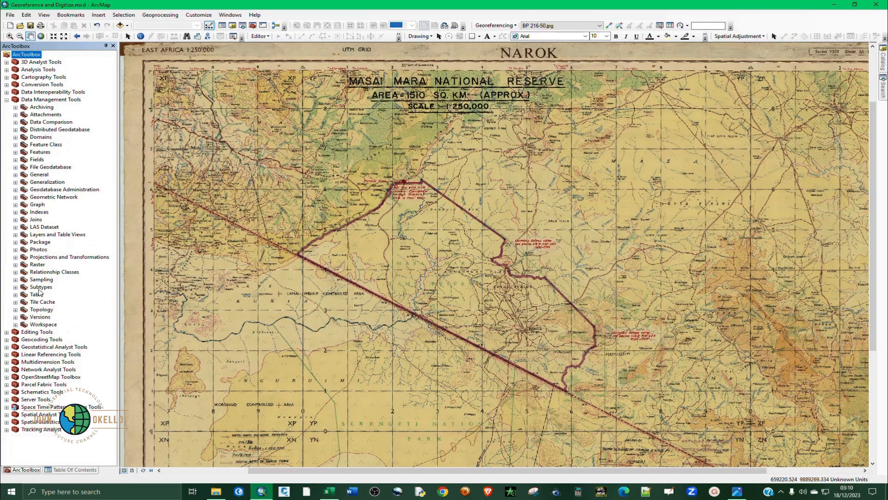
pyautogui.click(15, 258)
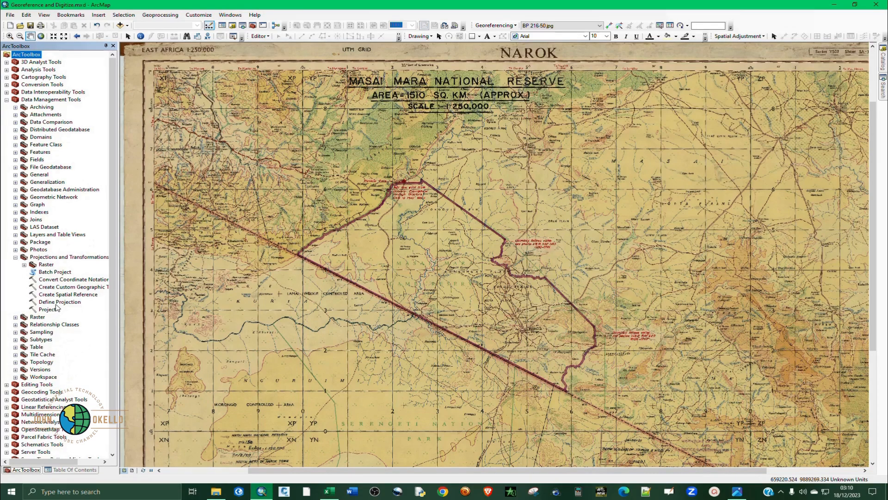
pyautogui.click(63, 302)
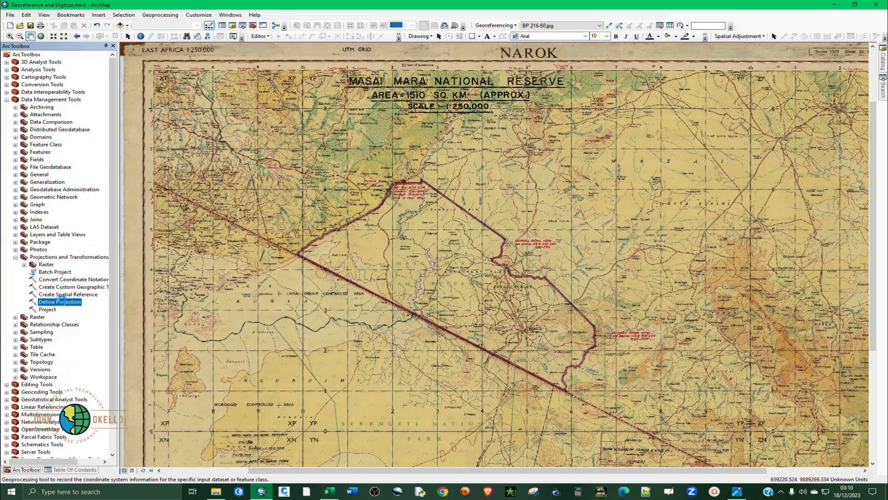
pyautogui.doubleClick(63, 301)
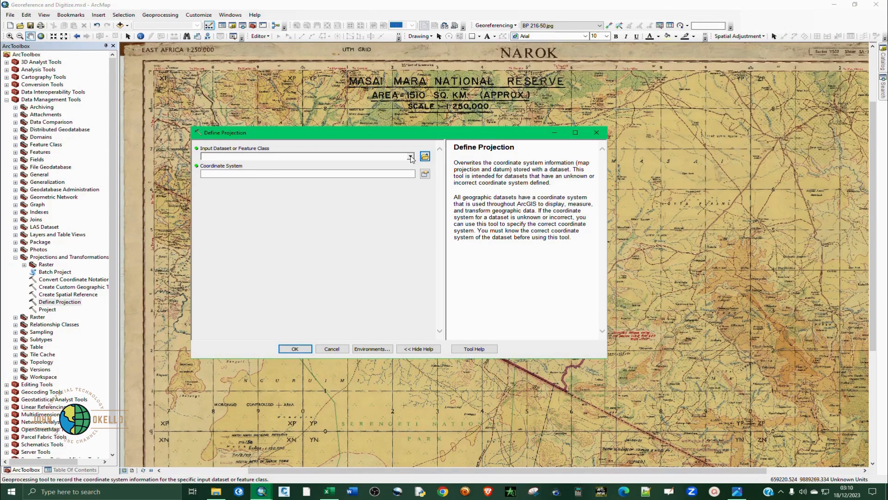
# Choose BP 216-50.jpg as the input dataset and select Arc_1960_UTM_Zone_36S from the favorite coordinate systems
pyautogui.click(411, 157)
pyautogui.click(237, 164)
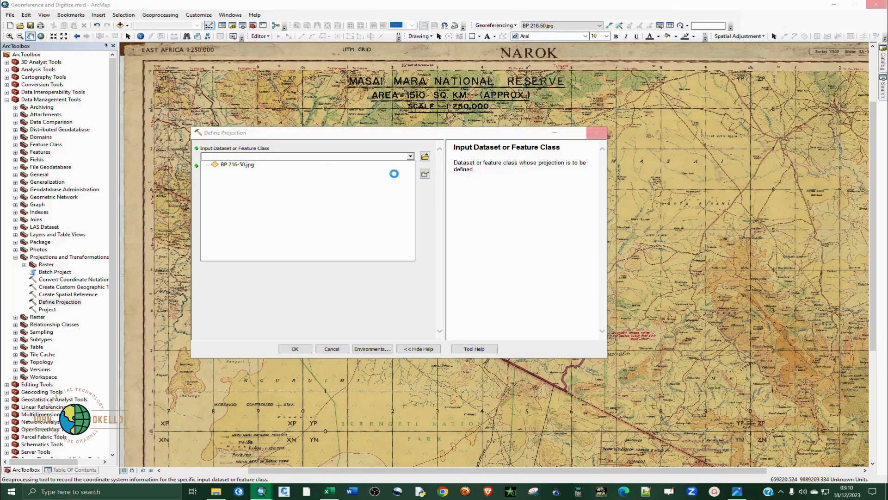
pyautogui.click(425, 174)
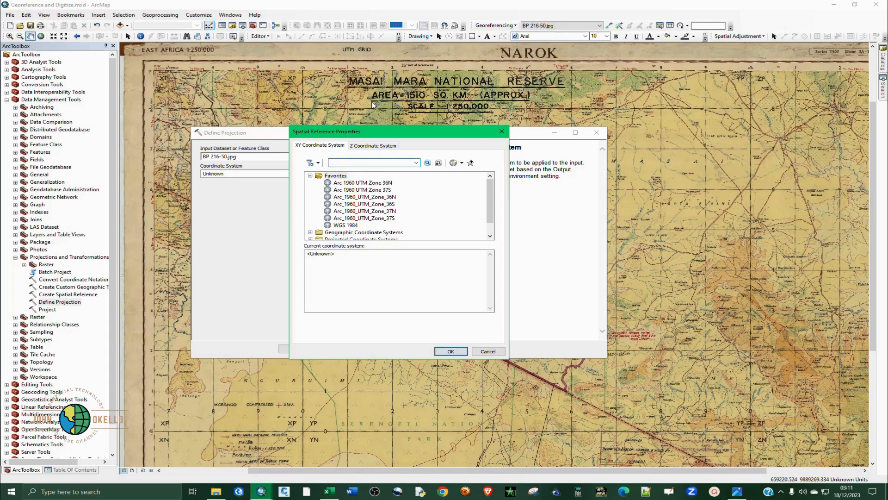
pyautogui.click(358, 205)
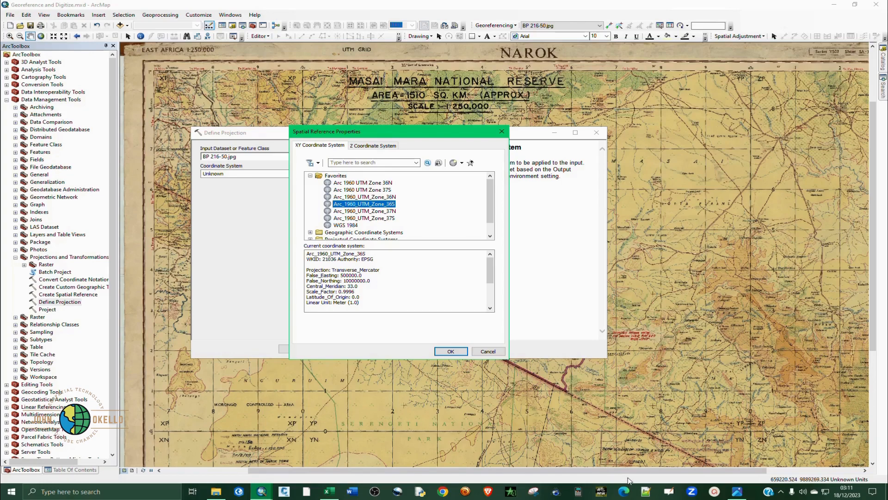
# Switch to Google Earth Pro and turn off all primary database layers, from Borders and Labels through Terrain
pyautogui.click(307, 492)
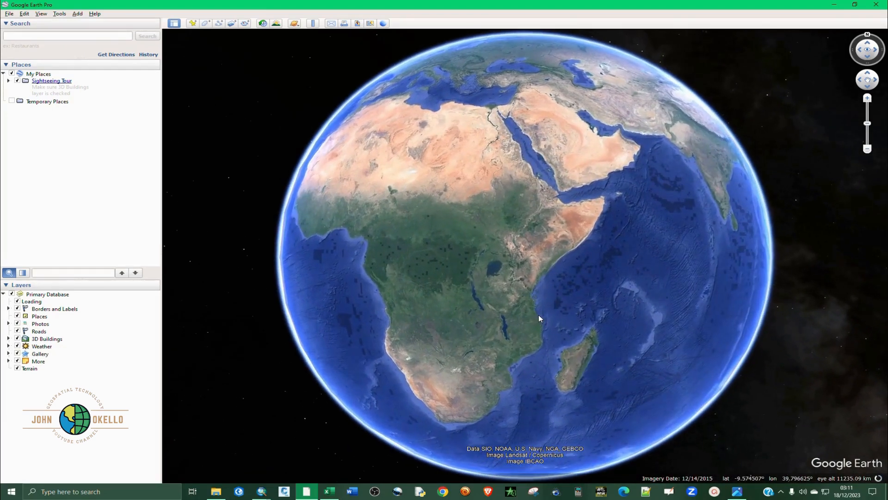
pyautogui.click(17, 309)
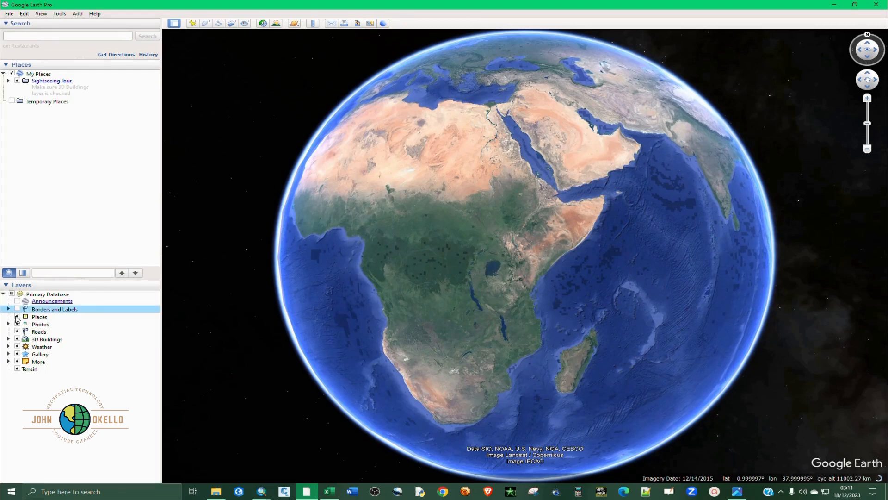
pyautogui.click(17, 316)
pyautogui.click(17, 324)
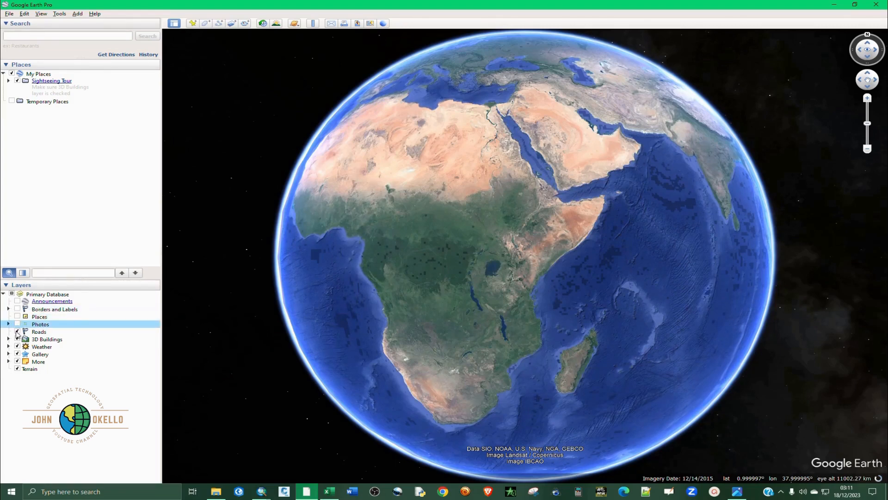
pyautogui.click(17, 331)
pyautogui.click(17, 339)
pyautogui.click(18, 347)
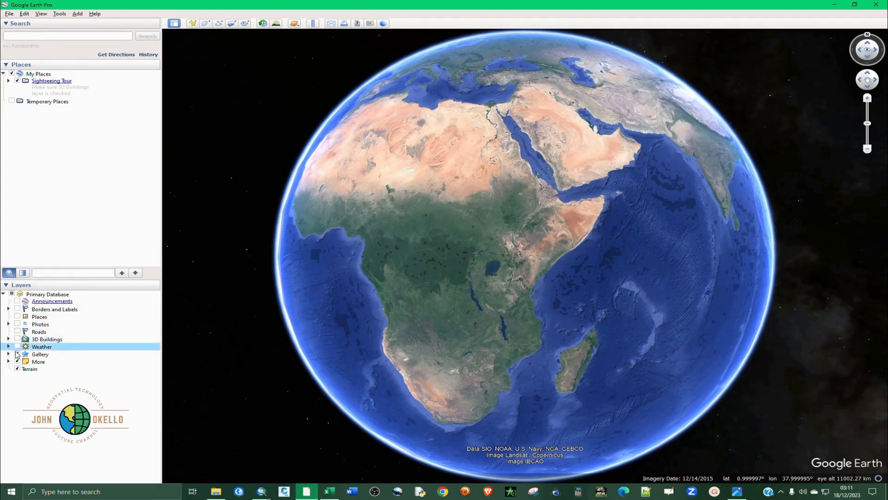
pyautogui.click(17, 354)
pyautogui.click(17, 361)
pyautogui.click(17, 368)
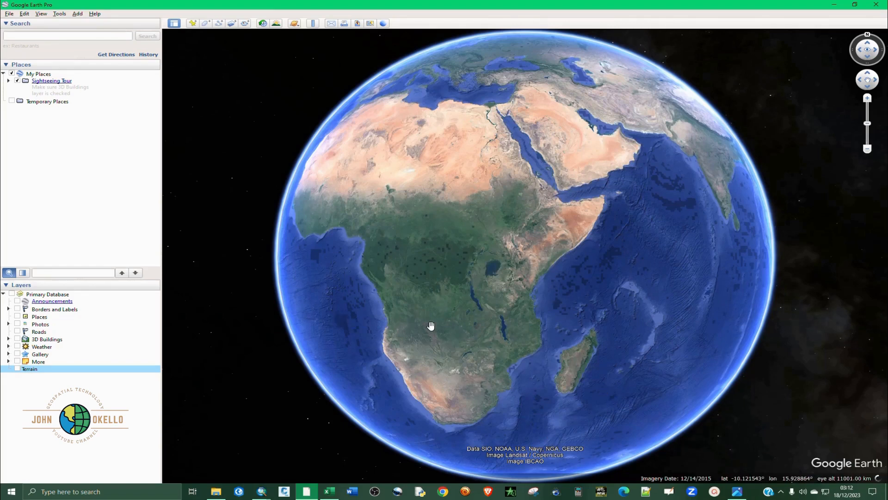
# Set the Google Earth coordinate display to Universal Transverse Mercator and apply the options
pyautogui.click(59, 13)
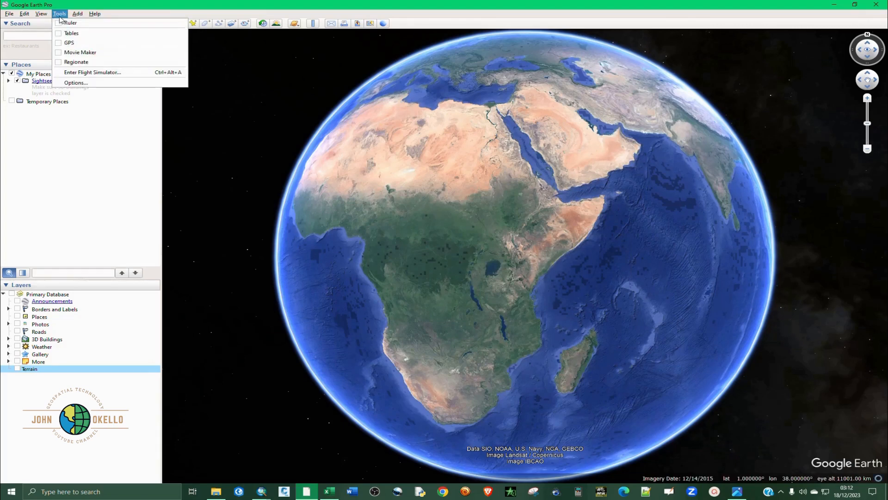
pyautogui.click(75, 82)
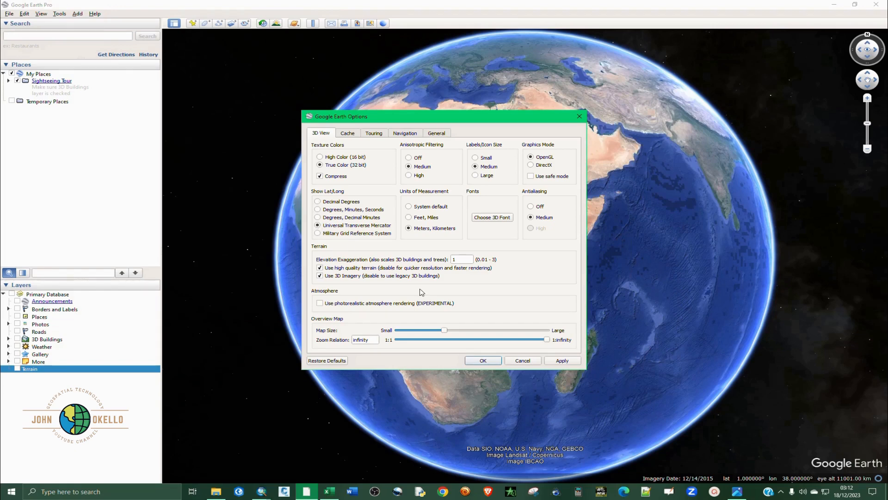
pyautogui.click(549, 361)
pyautogui.click(491, 362)
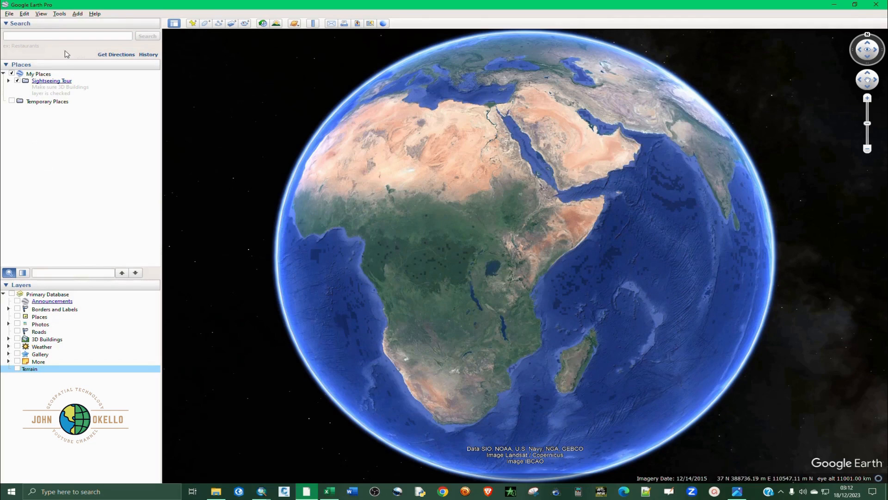
# Search Google Earth for masai mara
pyautogui.click(66, 35)
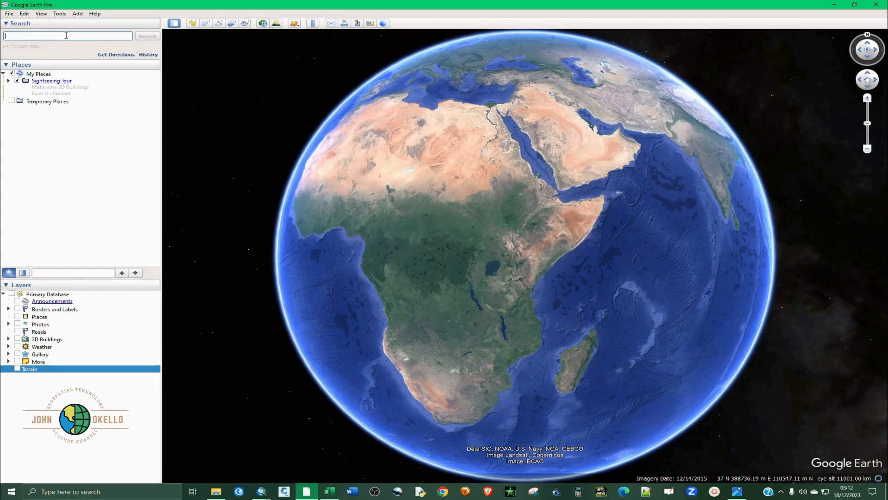
pyautogui.write('nasi mara')
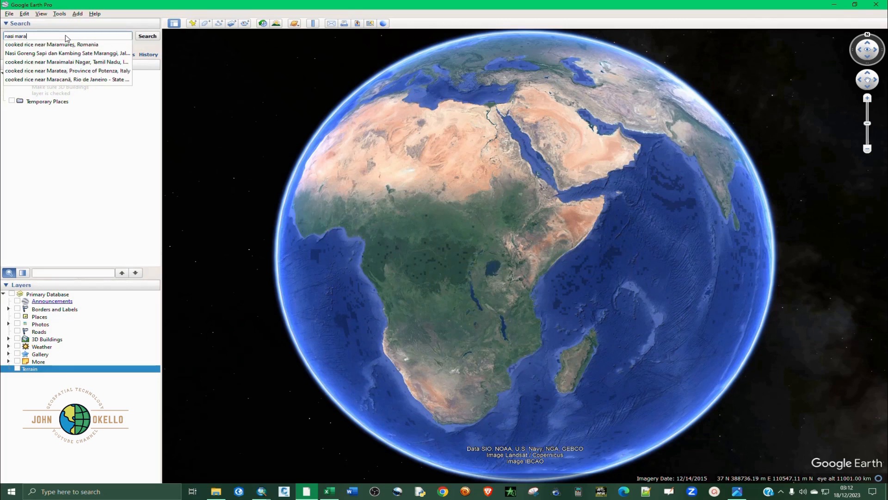
pyautogui.press('BackSpace')
pyautogui.press('BackSpace')
pyautogui.press('BackSpace')
pyautogui.press('BackSpace')
pyautogui.press('BackSpace')
pyautogui.press('BackSpace')
pyautogui.press('BackSpace')
pyautogui.press('BackSpace')
pyautogui.press('BackSpace')
pyautogui.write('masa')
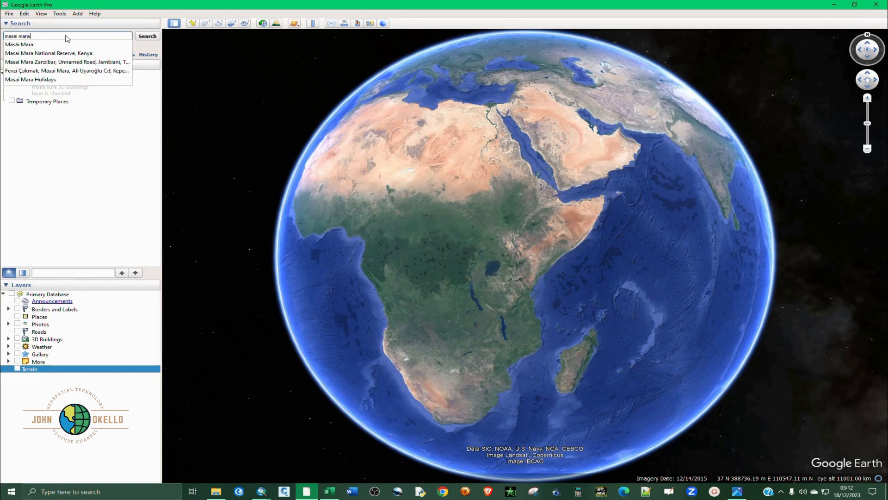
pyautogui.click(144, 37)
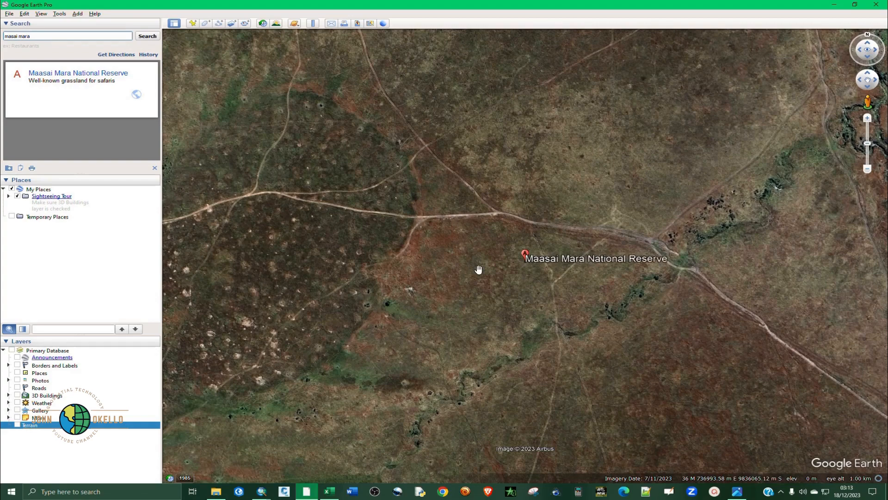
# Check the UTM zone around the Maasai Mara National Reserve marker and close Google Earth Pro to return to ArcMap
pyautogui.scroll(-2, 496, 257)
pyautogui.scroll(-3, 496, 257)
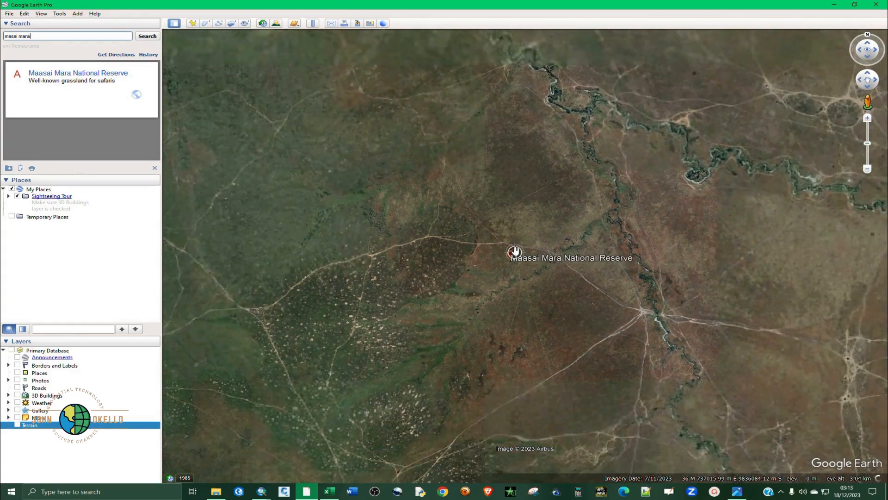
pyautogui.scroll(-2, 518, 232)
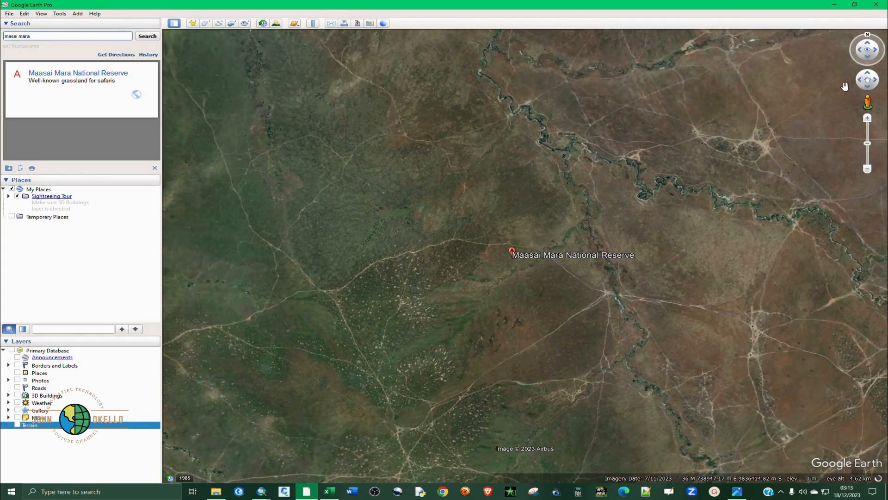
pyautogui.click(875, 5)
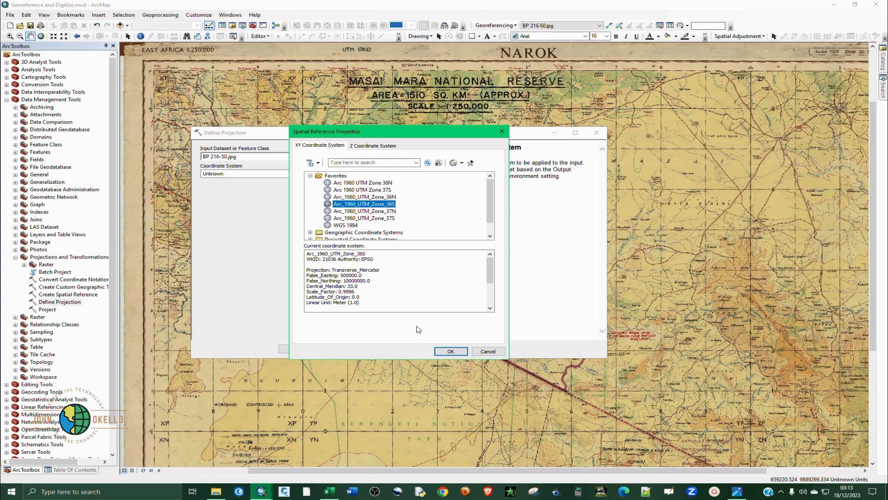
# Accept the selected coordinate system, run Define Projection on BP 216-50.jpg, and collapse the Data Management Tools
pyautogui.click(450, 351)
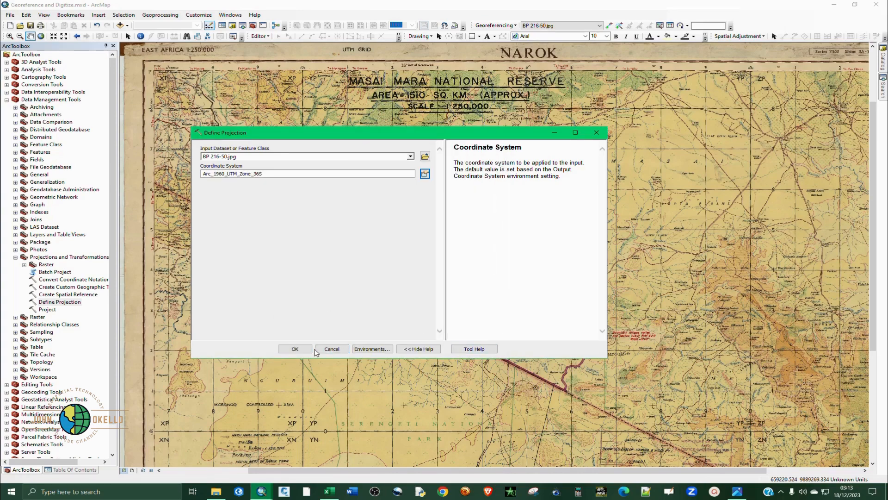
pyautogui.click(296, 349)
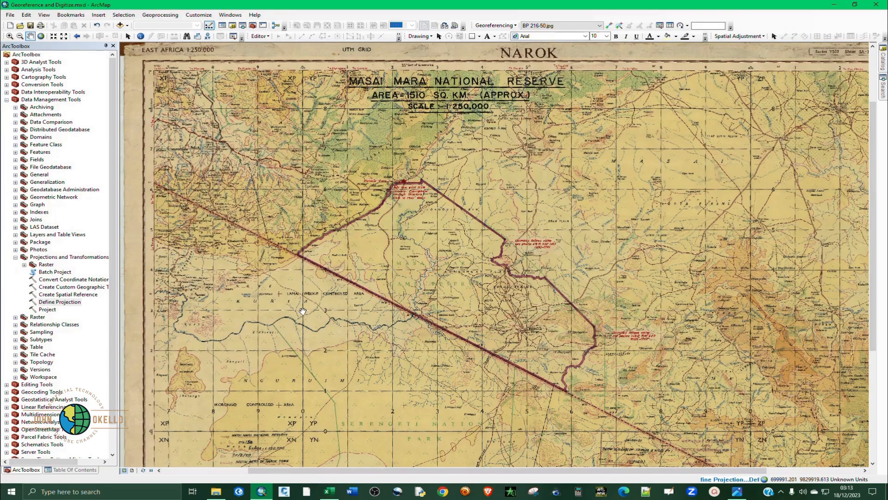
pyautogui.click(6, 100)
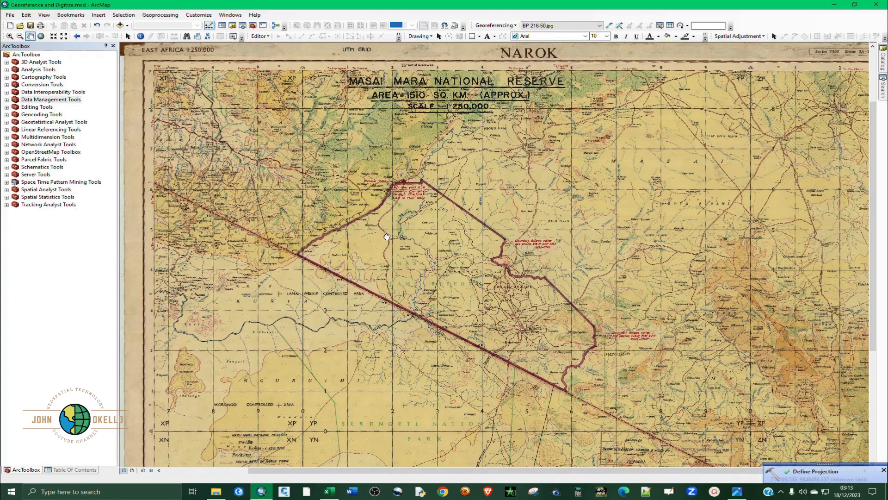
# Bring up the table of contents and examine the Masai Mara reserve boundary on the scanned map up close
pyautogui.scroll(3, 407, 233)
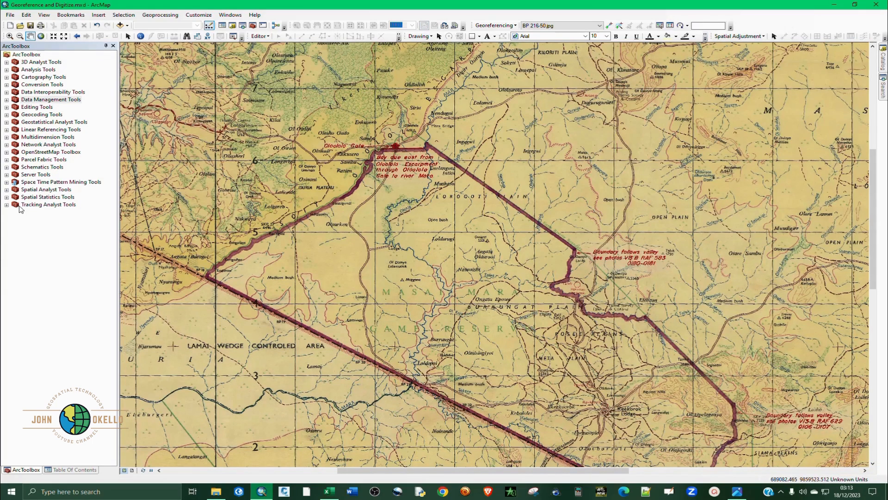
pyautogui.click(59, 471)
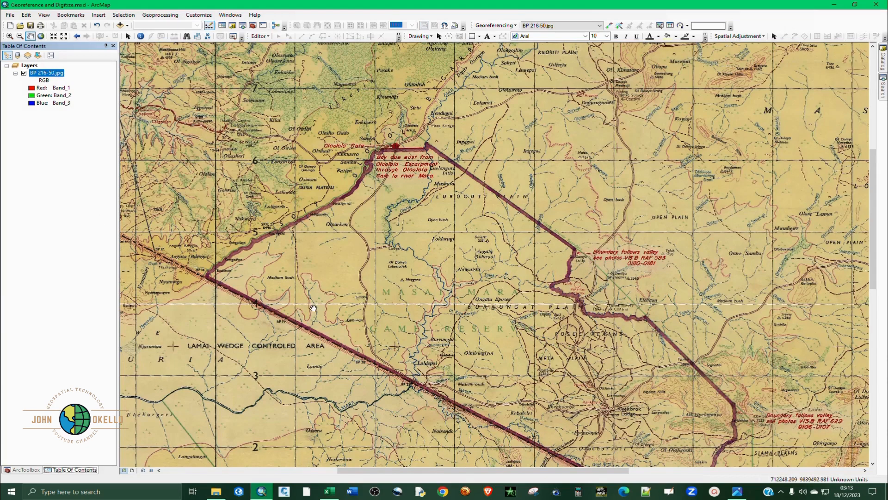
pyautogui.moveTo(314, 308); pyautogui.dragTo(339, 311)
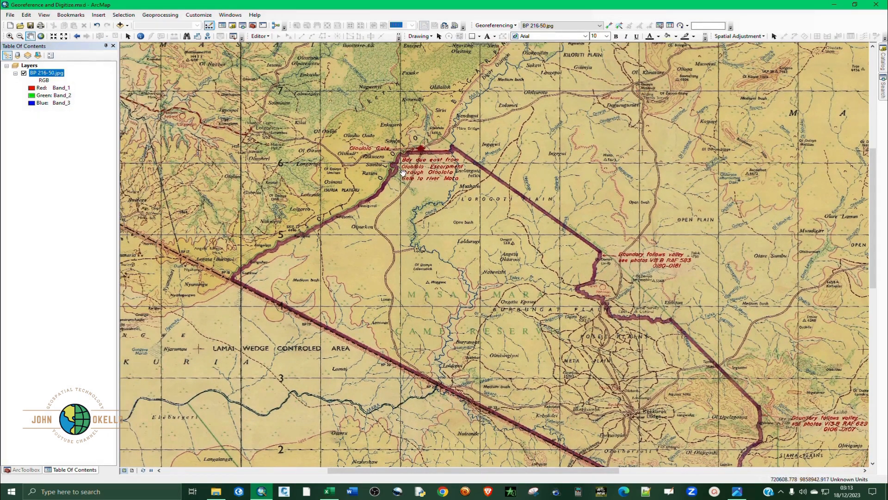
pyautogui.moveTo(425, 187); pyautogui.dragTo(367, 121)
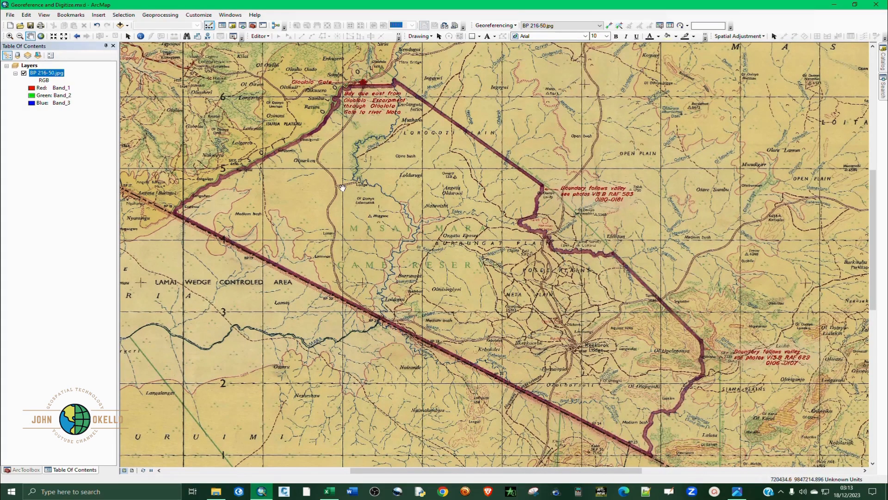
pyautogui.moveTo(339, 195); pyautogui.dragTo(402, 352)
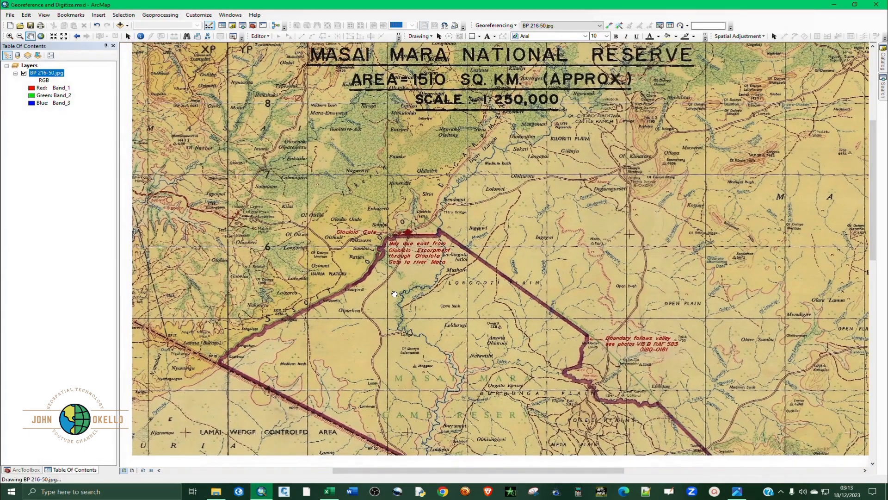
pyautogui.moveTo(408, 266); pyautogui.dragTo(355, 126)
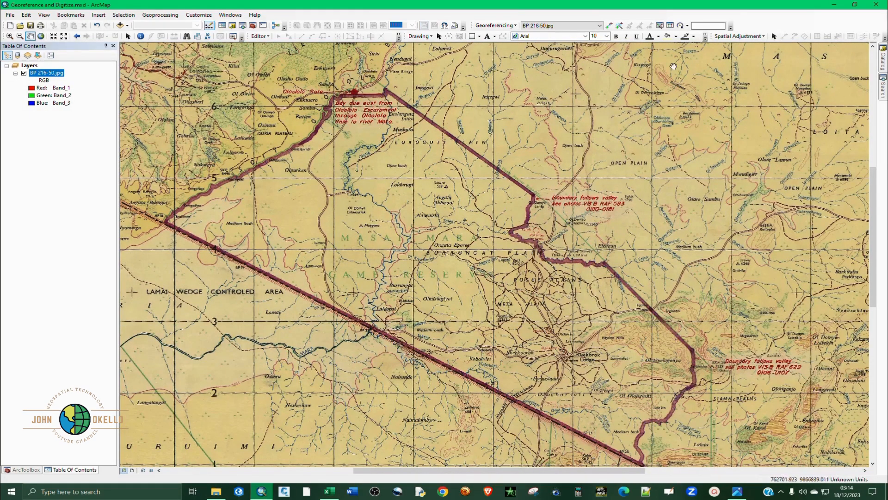
# Show the Catalog window and expand the Desktop folder connection on the C drive to list the Georeference & Digitize folder
pyautogui.click(884, 60)
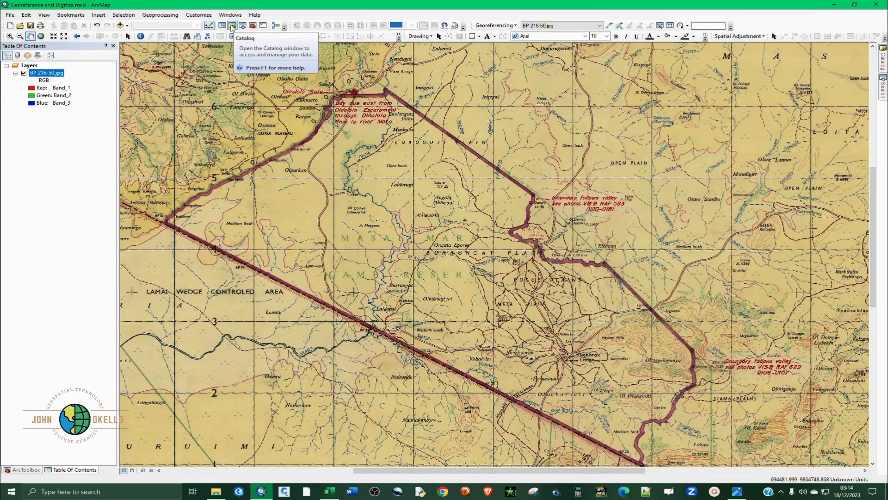
pyautogui.click(196, 16)
pyautogui.click(196, 15)
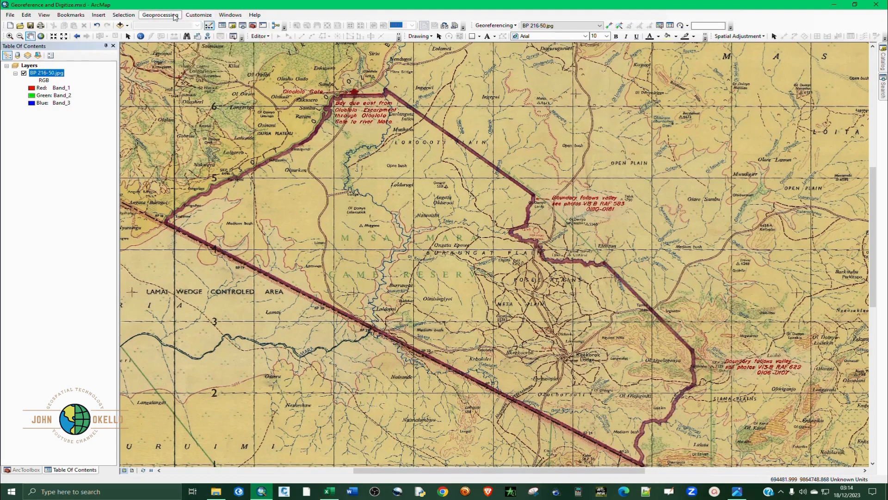
pyautogui.click(233, 26)
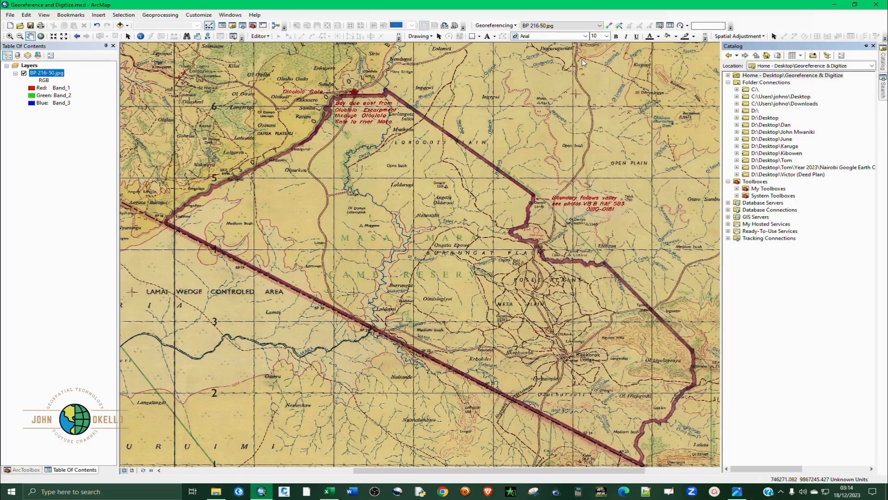
pyautogui.click(737, 96)
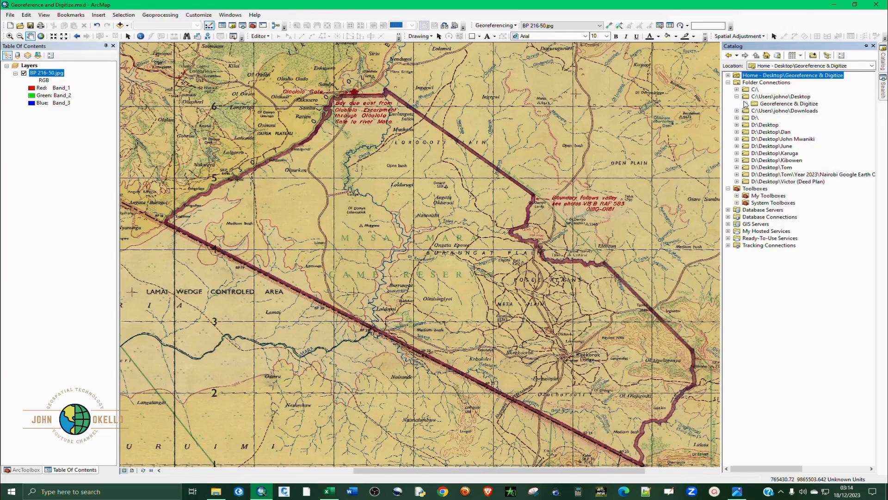
# Expand the Georeference & Digitize folder in the Catalog and select its Shapefiles folder
pyautogui.click(745, 103)
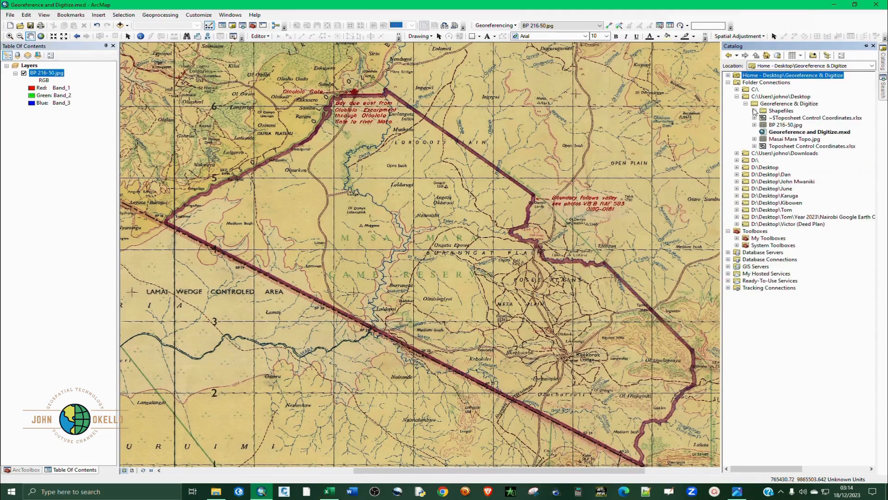
pyautogui.click(778, 111)
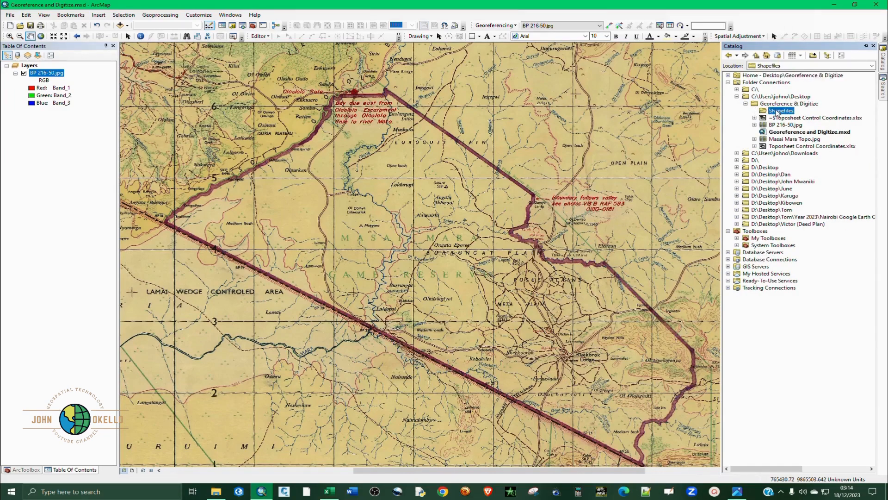
pyautogui.rightClick(777, 113)
pyautogui.moveTo(802, 166)
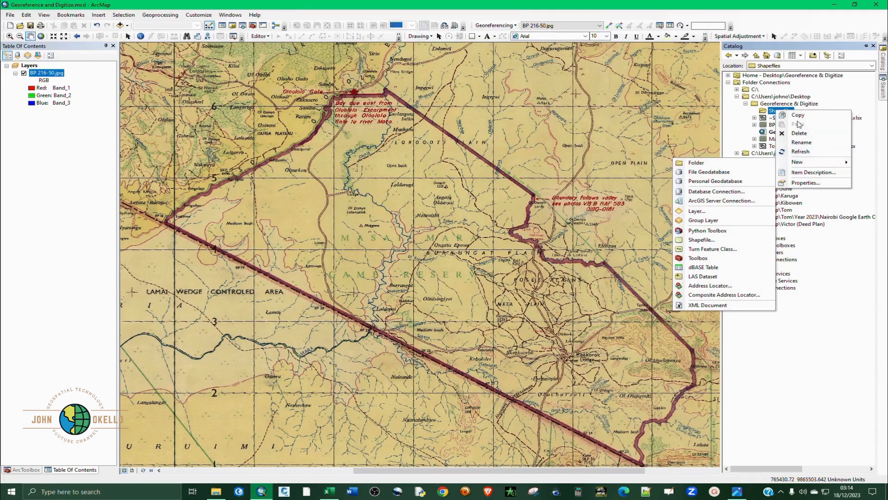
pyautogui.click(770, 111)
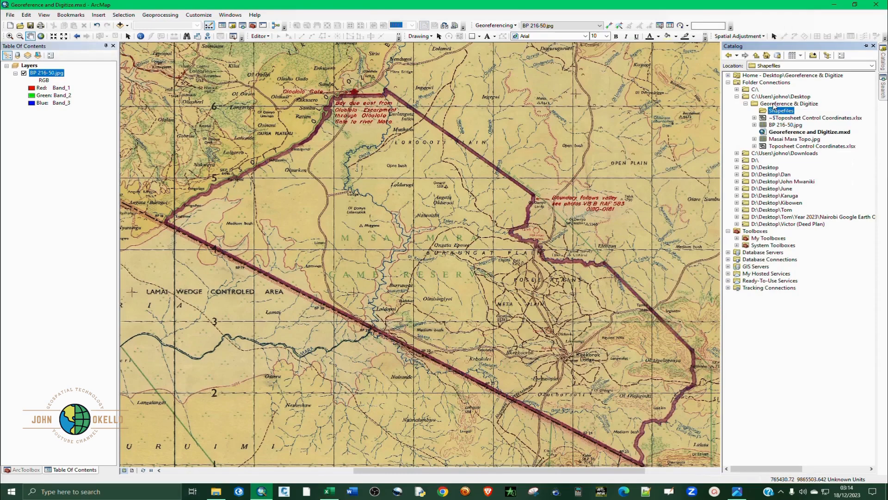
pyautogui.click(744, 112)
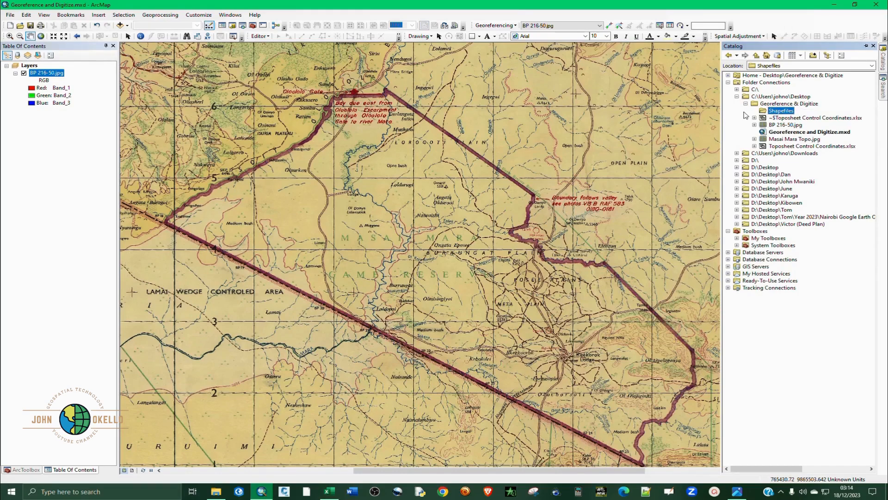
# Start a new shapefile in the Shapefiles folder, naming it Masai Mara Boundary with the Polygon feature type
pyautogui.rightClick(775, 112)
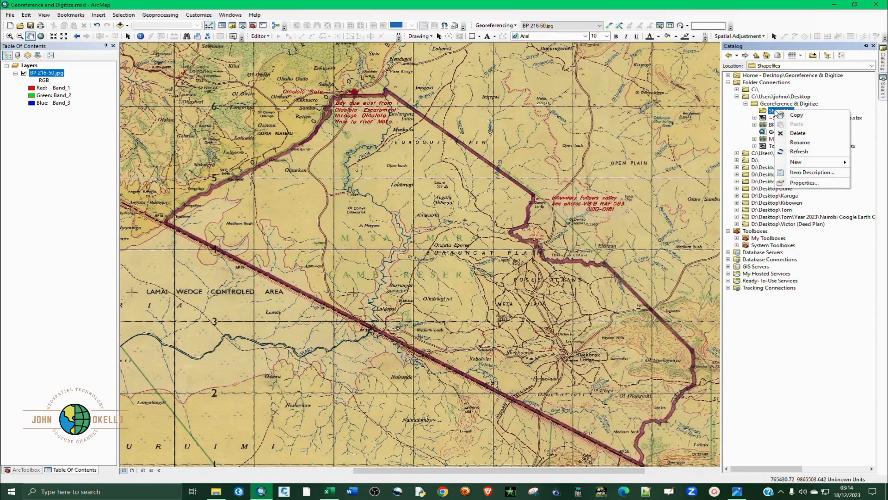
pyautogui.moveTo(798, 163)
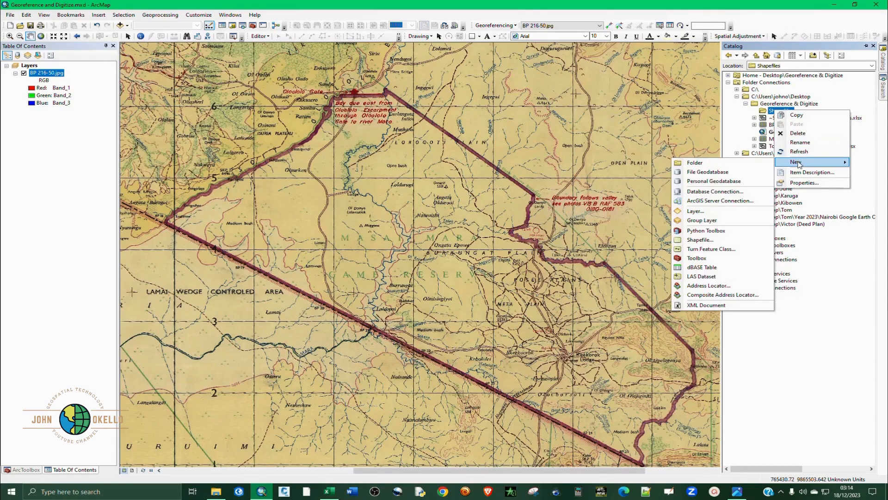
pyautogui.click(699, 240)
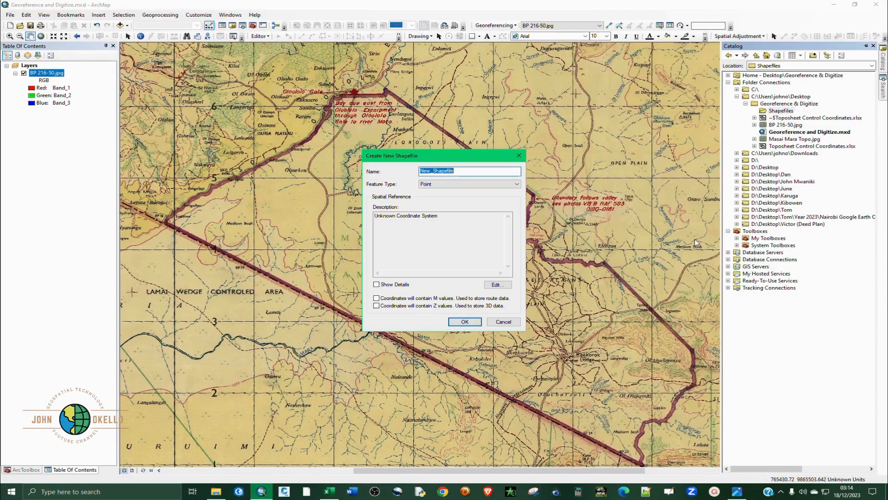
pyautogui.moveTo(420, 154); pyautogui.dragTo(495, 200)
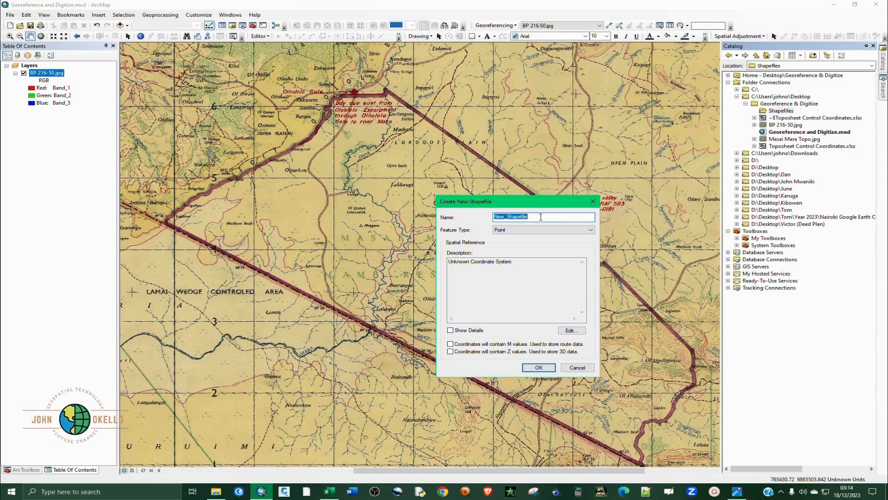
pyautogui.write('Masai Mara Boundary')
pyautogui.click(509, 230)
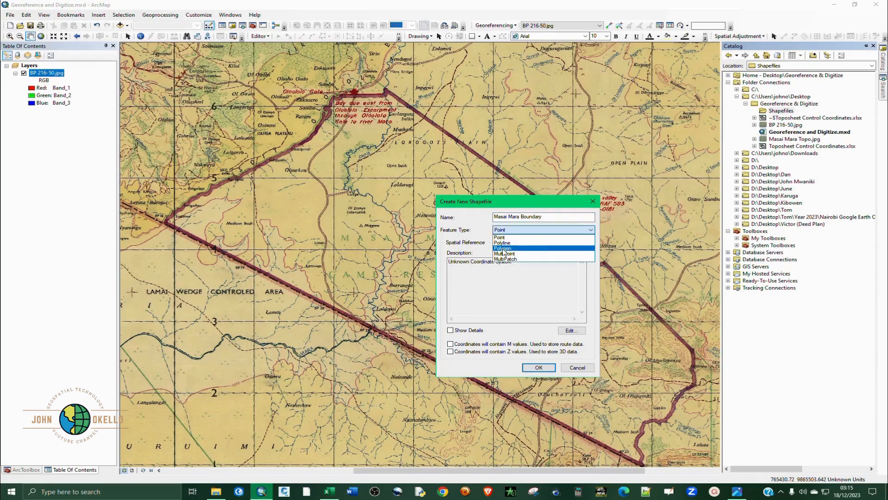
pyautogui.click(507, 248)
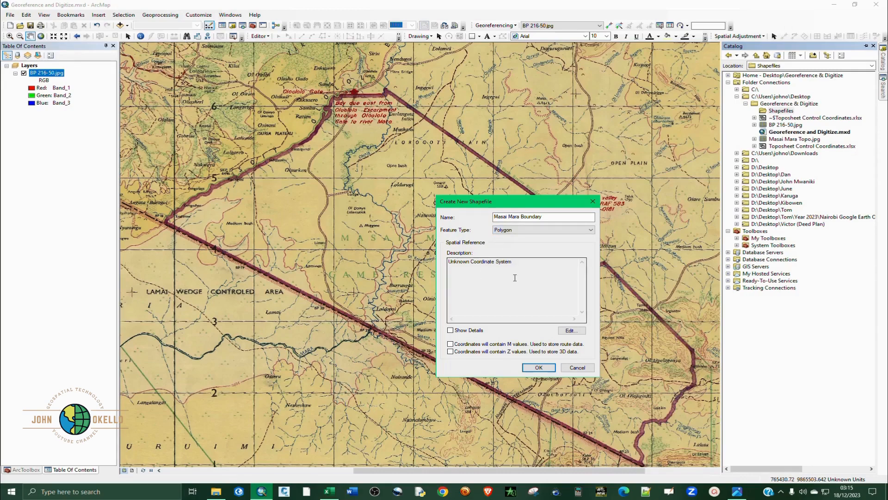
# Assign the Arc_1960_UTM_Zone_36S coordinate system to the Masai Mara Boundary shapefile and create it
pyautogui.click(572, 332)
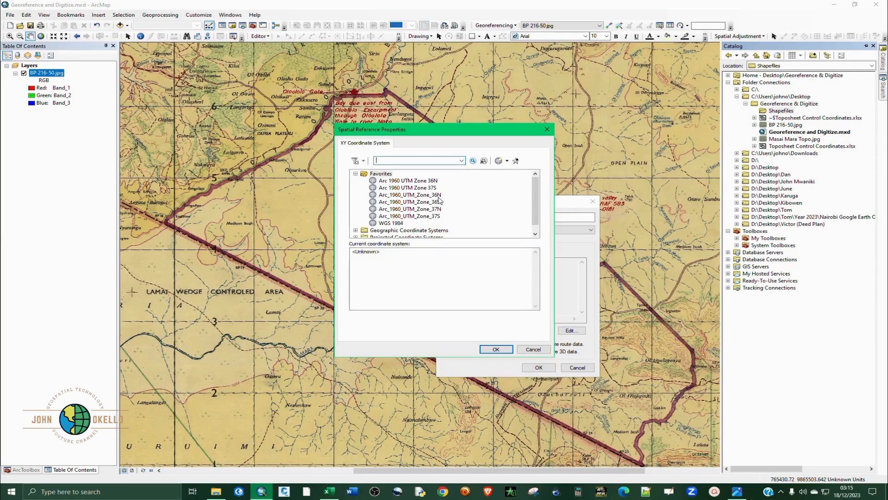
pyautogui.click(427, 203)
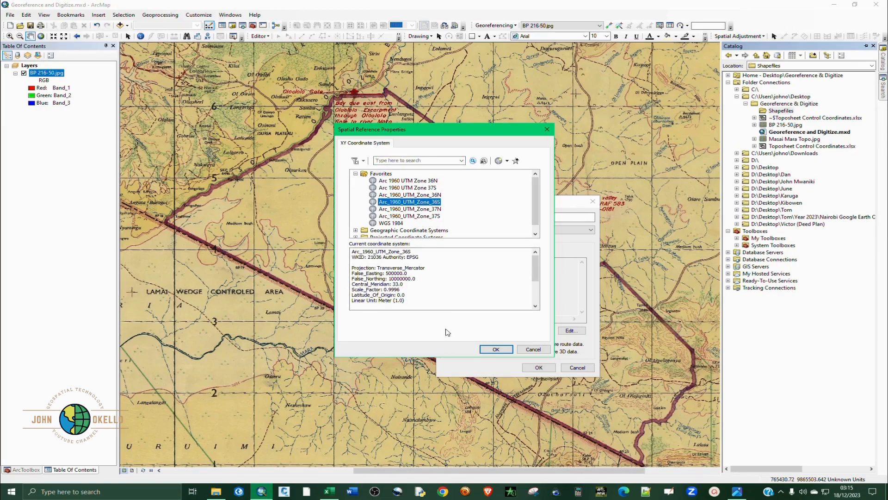
pyautogui.click(496, 350)
pyautogui.click(537, 367)
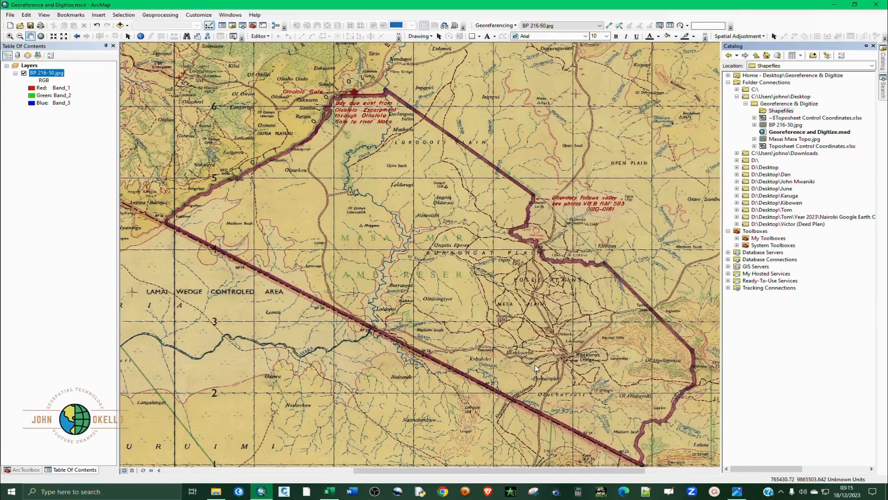
# Start another new shapefile in the Shapefiles folder, naming it Permanent River with the Polyline feature type
pyautogui.rightClick(778, 114)
pyautogui.moveTo(798, 164)
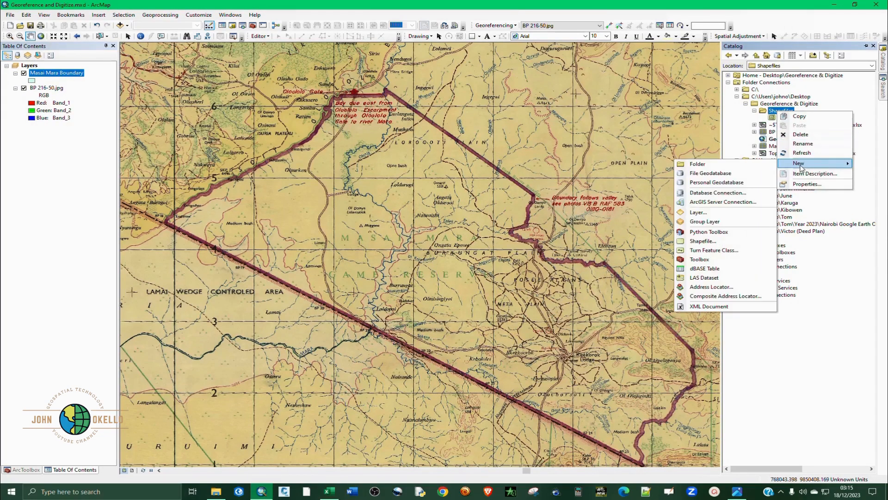
pyautogui.click(699, 241)
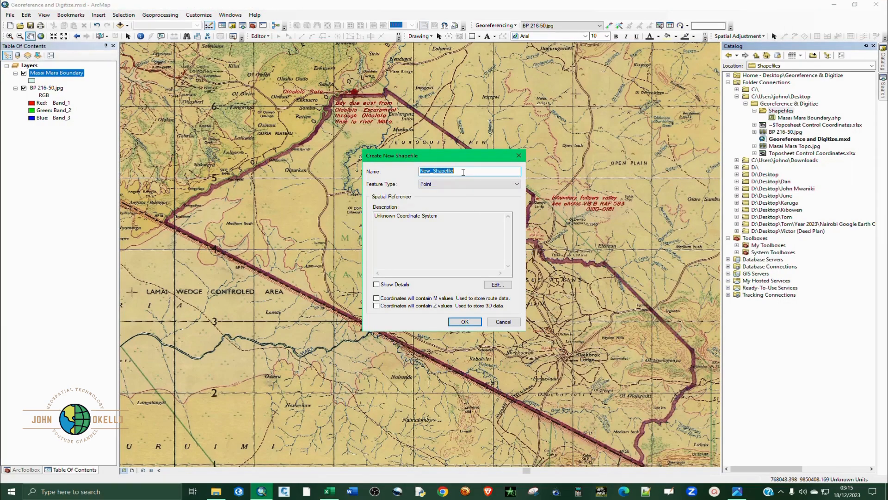
pyautogui.write('River')
pyautogui.click(443, 186)
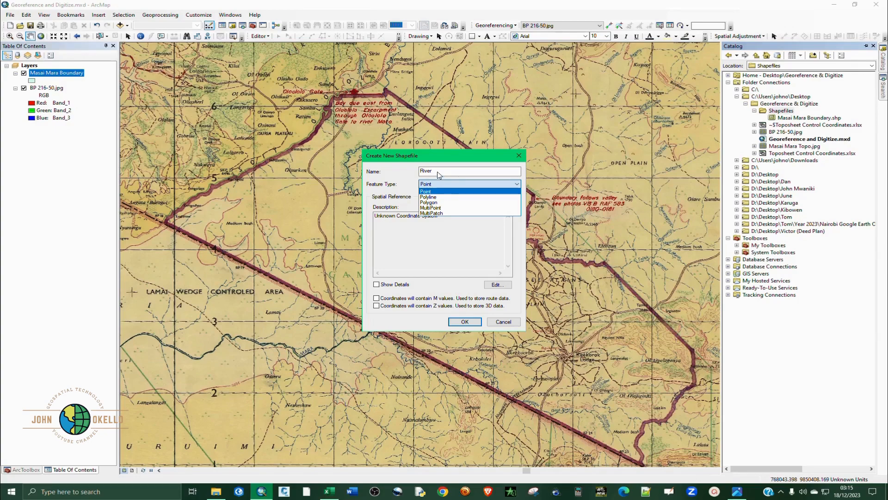
pyautogui.click(439, 172)
pyautogui.doubleClick(439, 171)
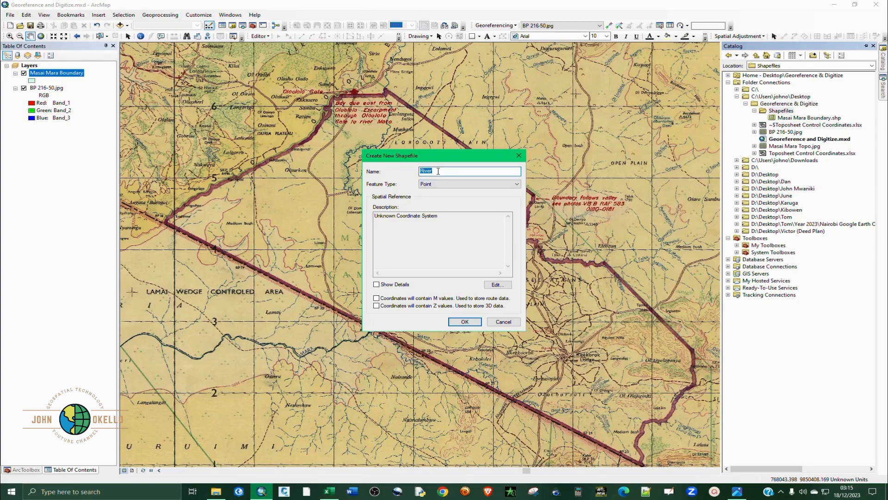
pyautogui.write('Permanent')
pyautogui.click(453, 184)
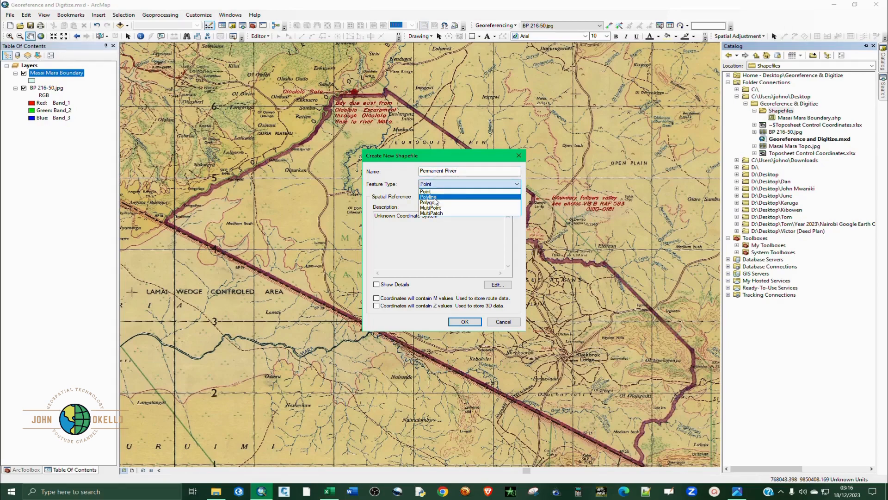
pyautogui.click(434, 197)
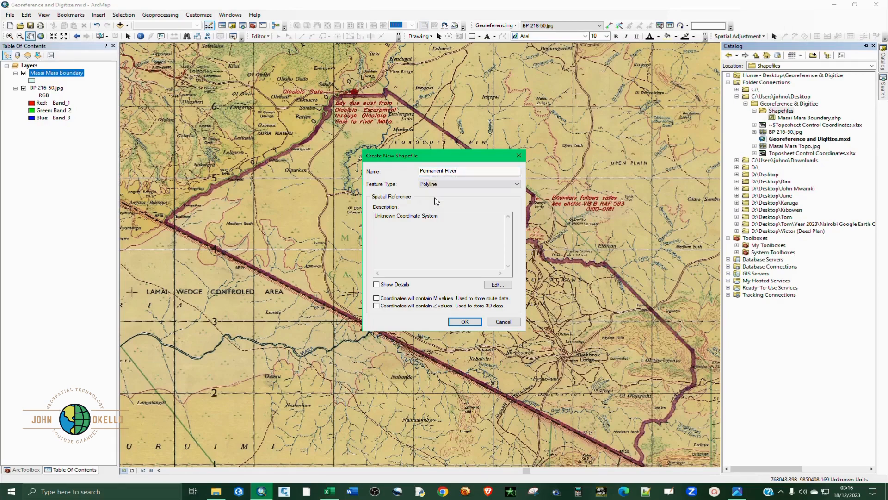
# Assign the Arc_1960_UTM_Zone_36S coordinate system to the Permanent River shapefile and create it
pyautogui.click(498, 284)
pyautogui.click(430, 202)
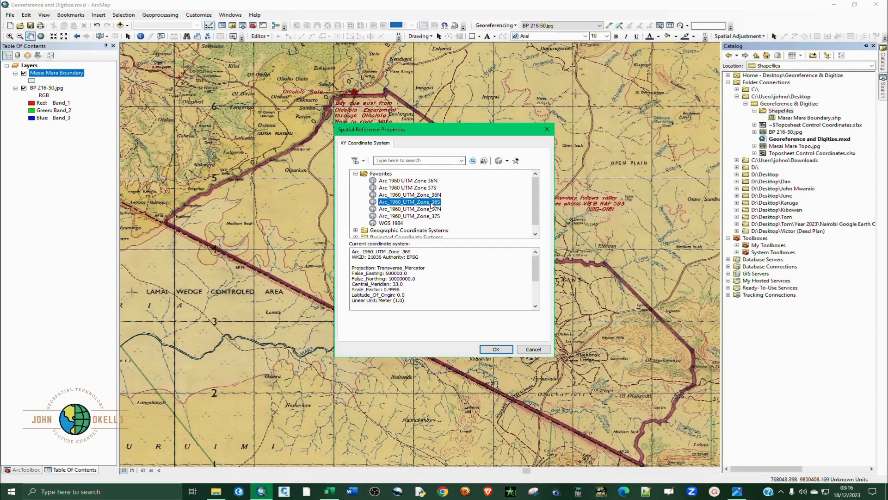
pyautogui.click(494, 350)
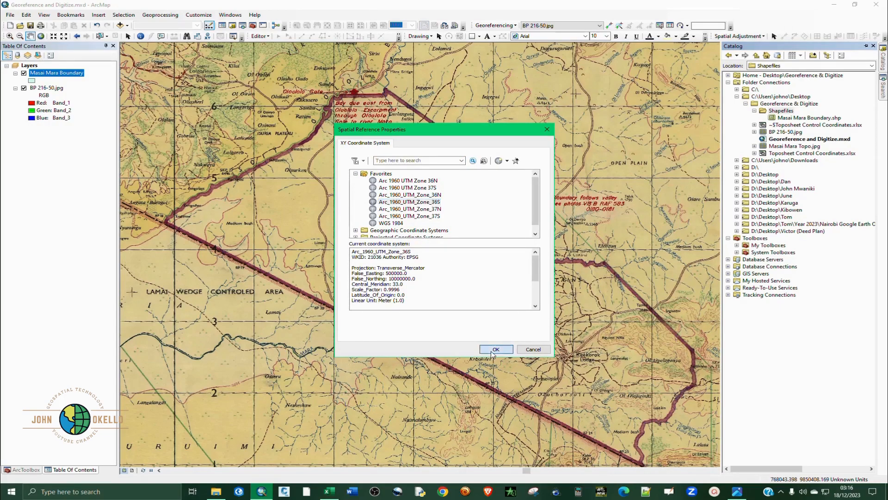
pyautogui.click(478, 322)
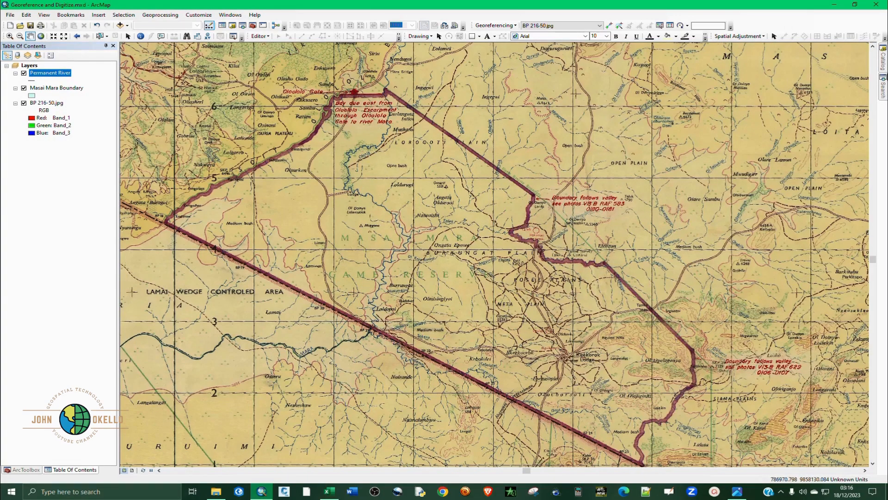
# Start a new shapefile in the Shapefiles folder, naming it Road with the Polyline feature type
pyautogui.moveTo(885, 66)
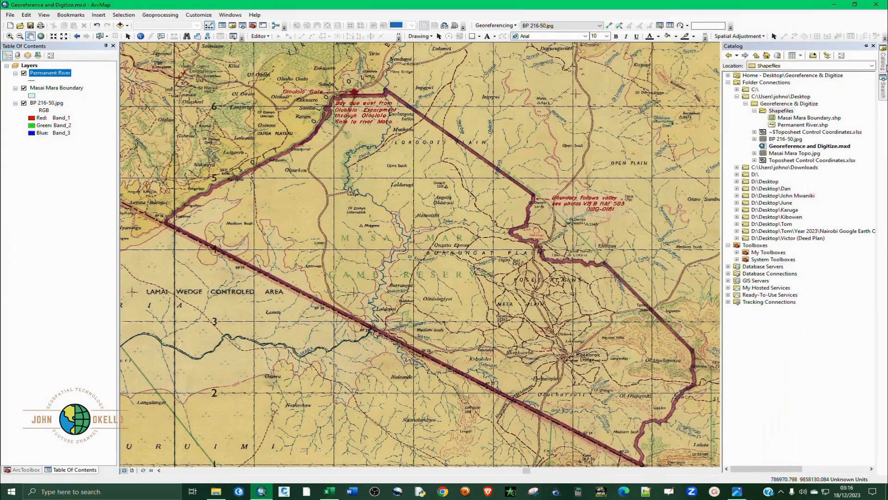
pyautogui.scroll(2, 561, 362)
pyautogui.scroll(-4, 561, 362)
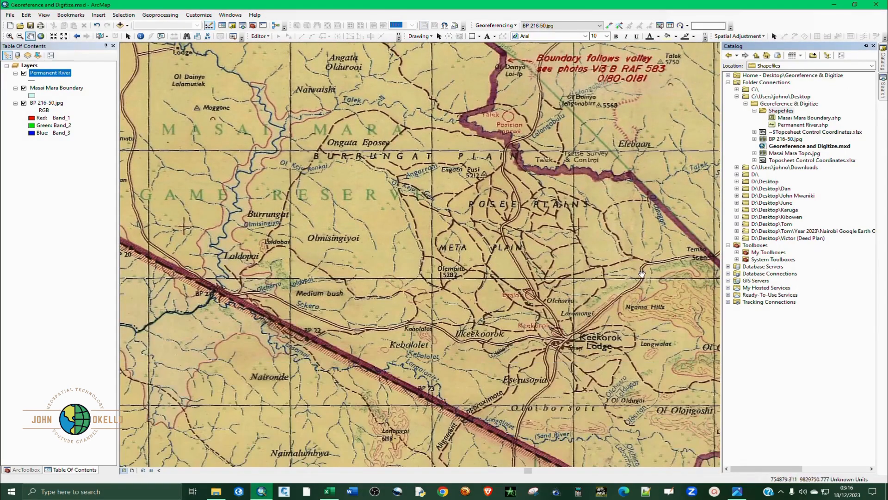
pyautogui.rightClick(781, 112)
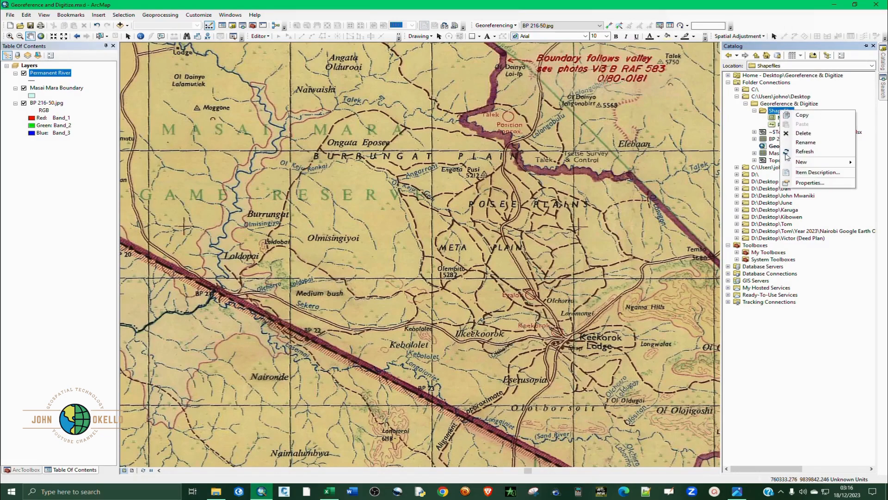
pyautogui.moveTo(803, 162)
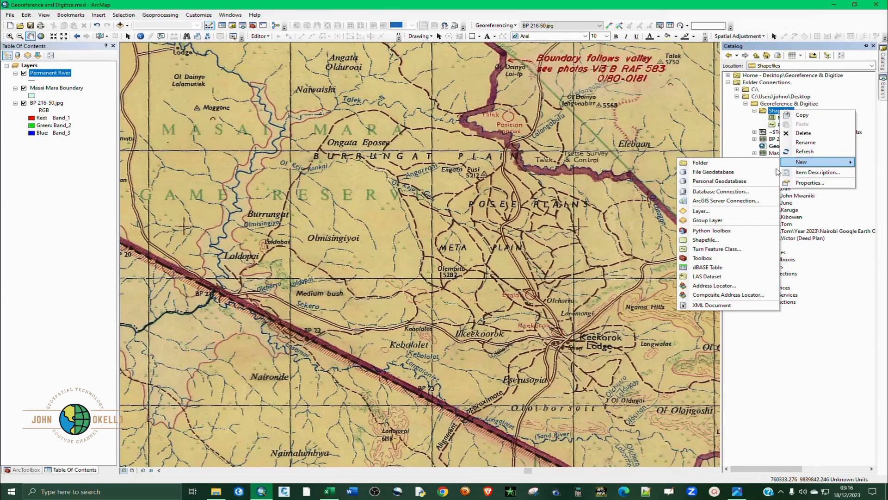
pyautogui.click(703, 240)
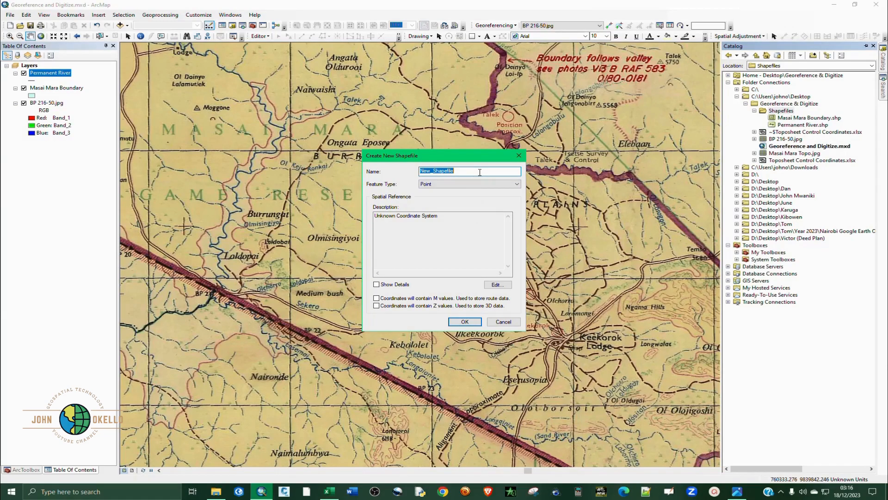
pyautogui.write('Road')
pyautogui.click(438, 186)
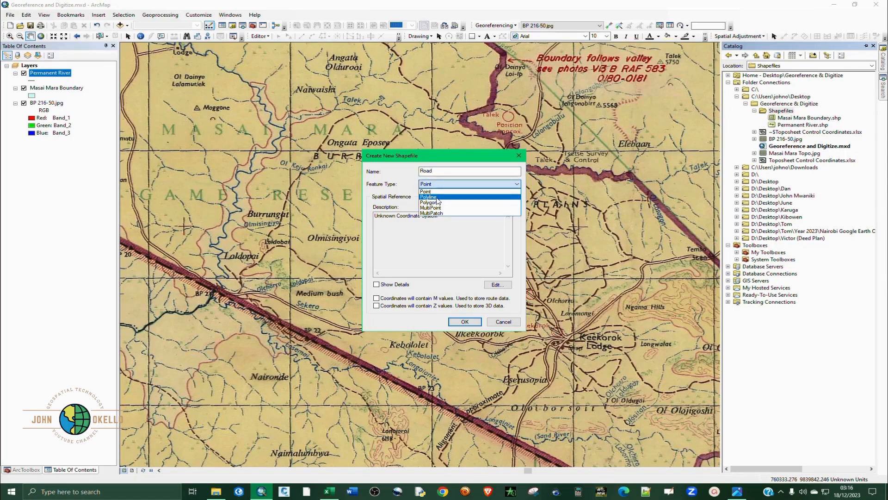
pyautogui.click(438, 198)
# Assign the Arc_1960_UTM_Zone_36S coordinate system to the Road shapefile and create it
pyautogui.click(498, 284)
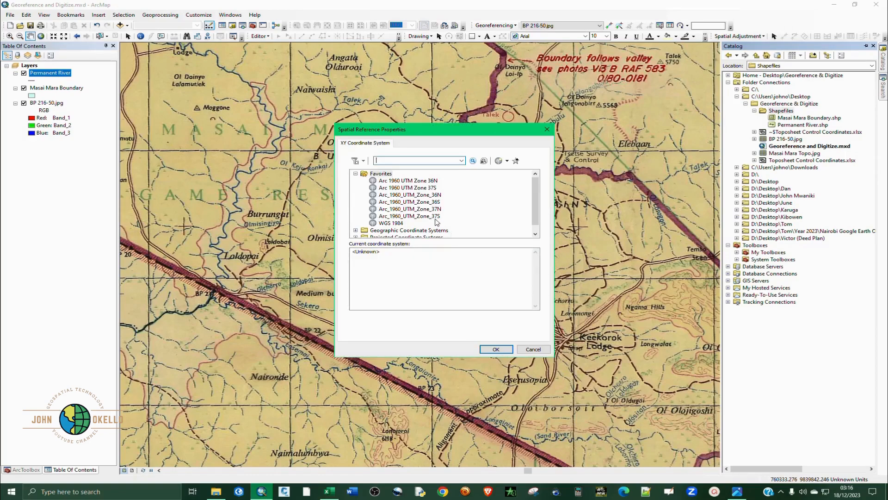
pyautogui.click(429, 202)
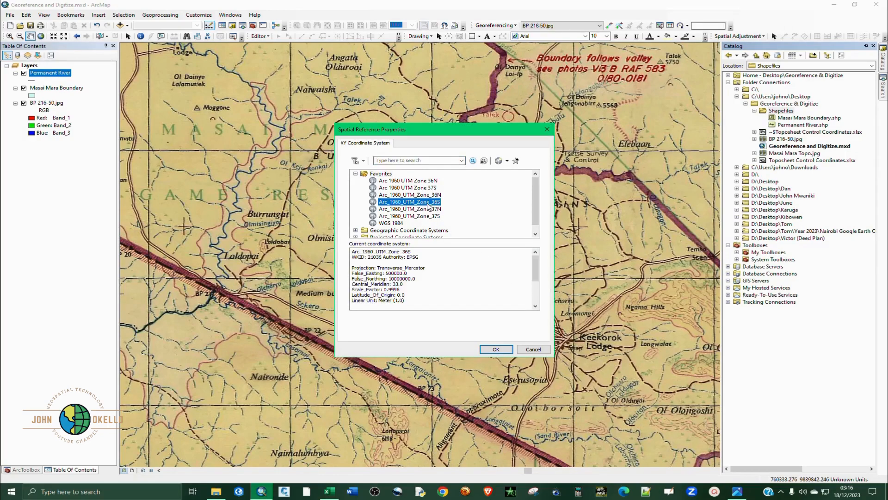
pyautogui.click(494, 349)
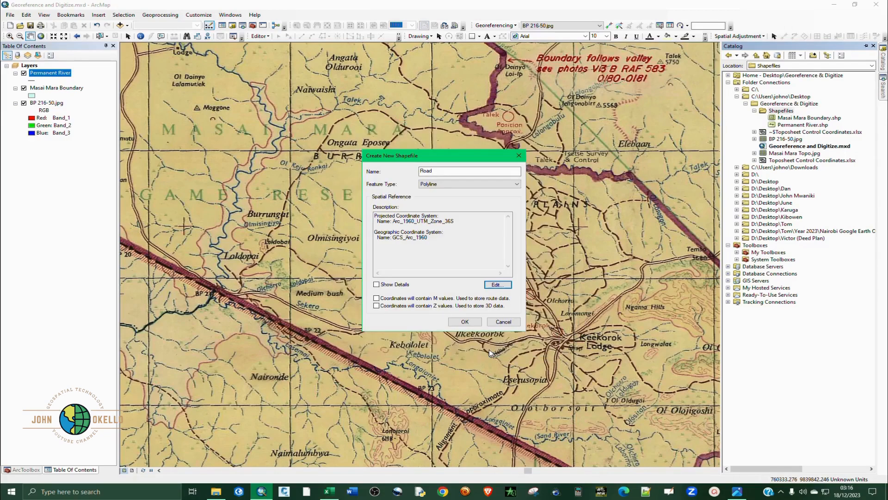
pyautogui.click(471, 323)
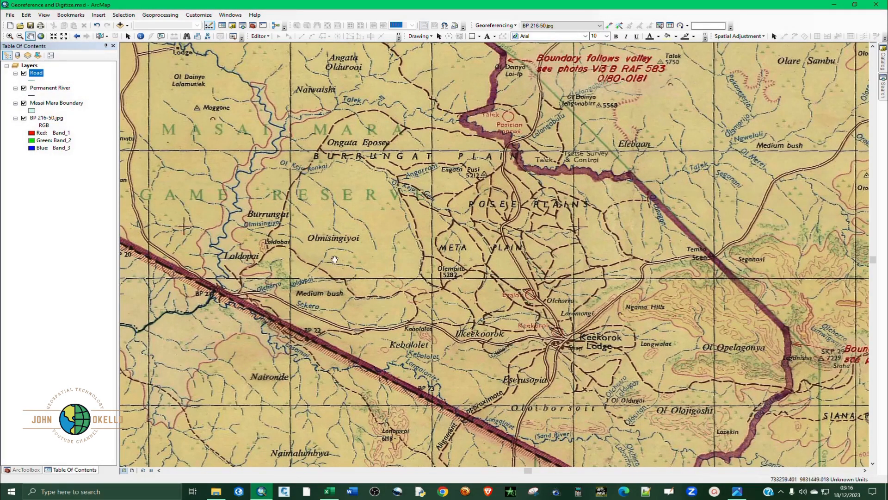
# Start a new shapefile in the Shapefiles folder, naming it Shrubs and keeping the Point feature type
pyautogui.click(884, 63)
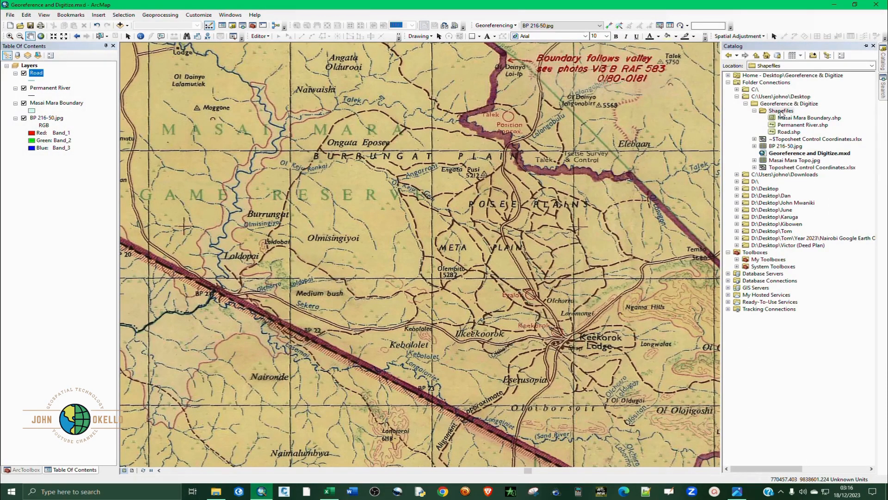
pyautogui.click(781, 112)
pyautogui.rightClick(781, 113)
pyautogui.moveTo(815, 163)
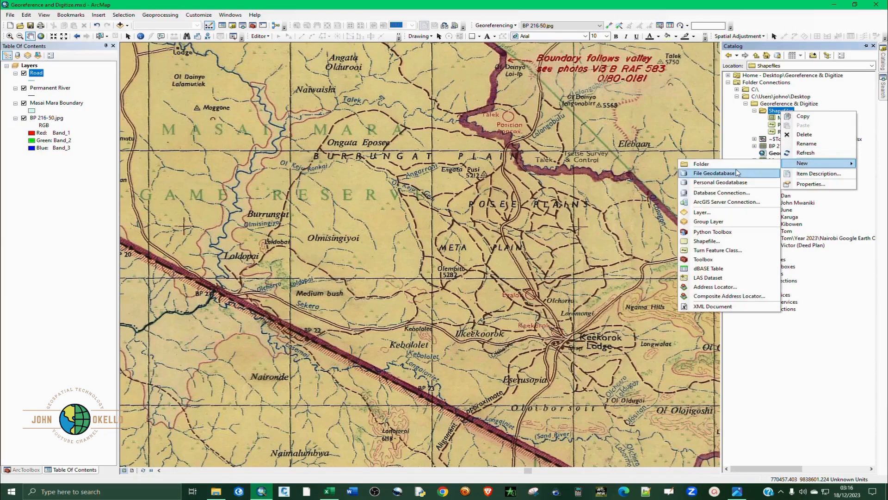
pyautogui.click(704, 241)
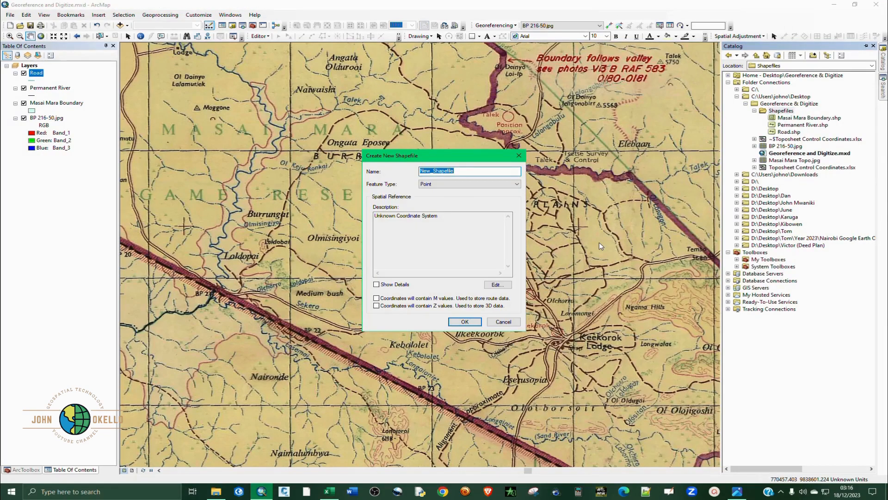
pyautogui.write('Shrubs')
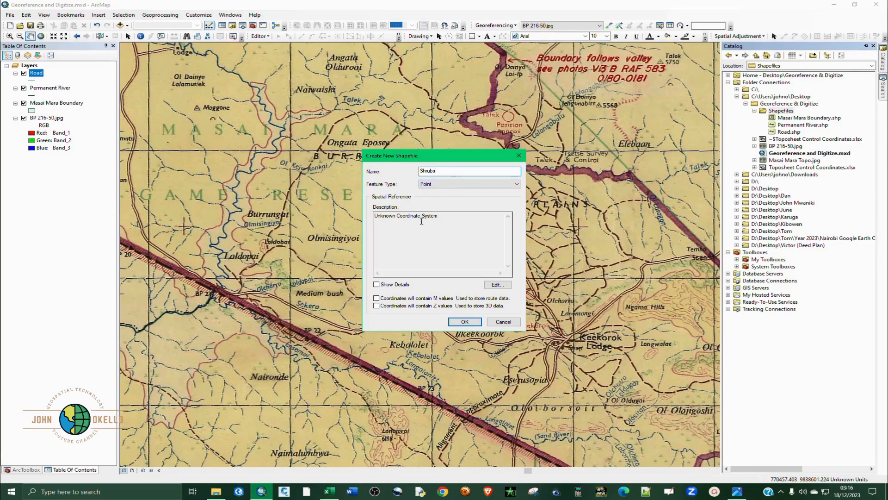
# Assign the Arc_1960_UTM_Zone_36S coordinate system to the Shrubs shapefile and create it
pyautogui.click(498, 284)
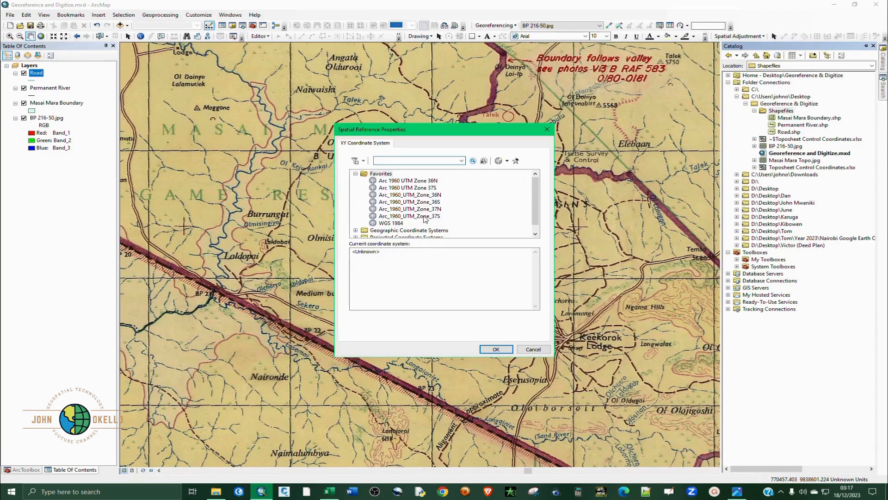
pyautogui.click(434, 202)
pyautogui.click(496, 349)
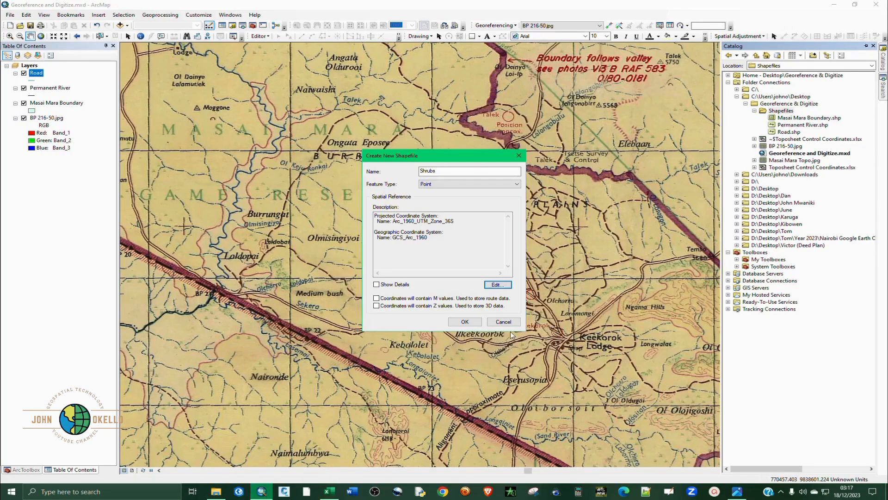
pyautogui.click(464, 322)
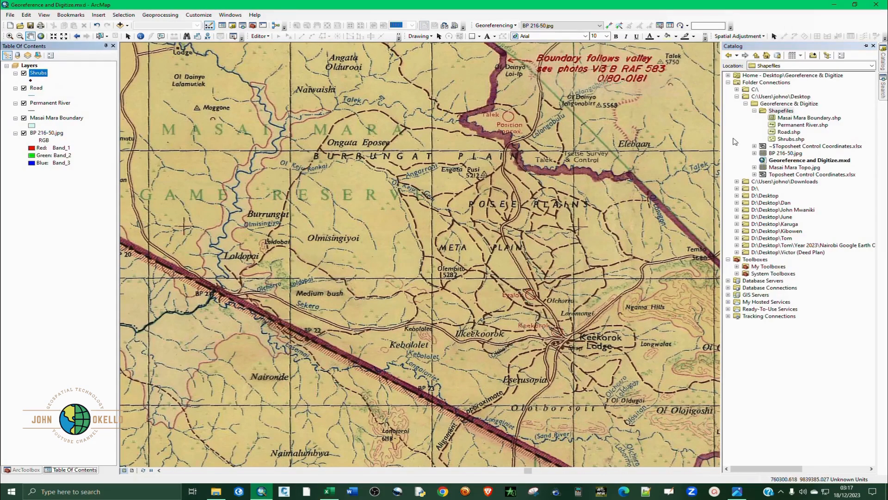
# Start another new shapefile in the Shapefiles folder, naming it Place Names with the Point feature type
pyautogui.rightClick(779, 111)
pyautogui.moveTo(808, 164)
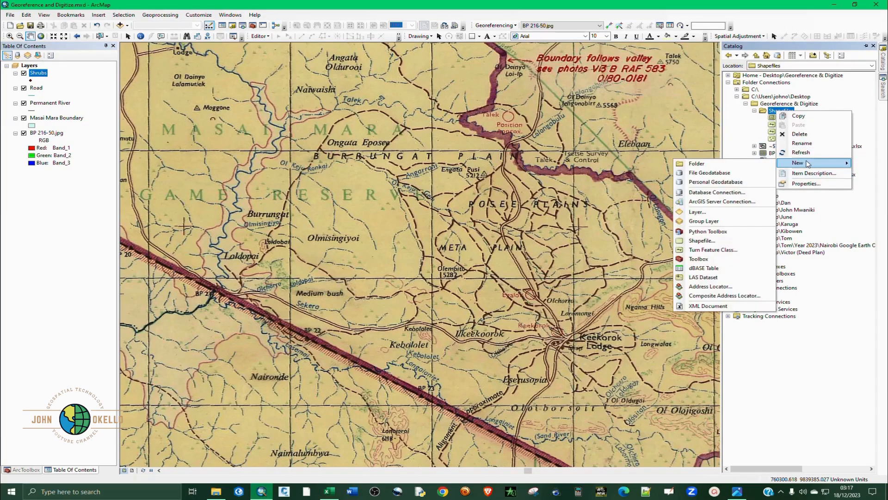
pyautogui.click(699, 241)
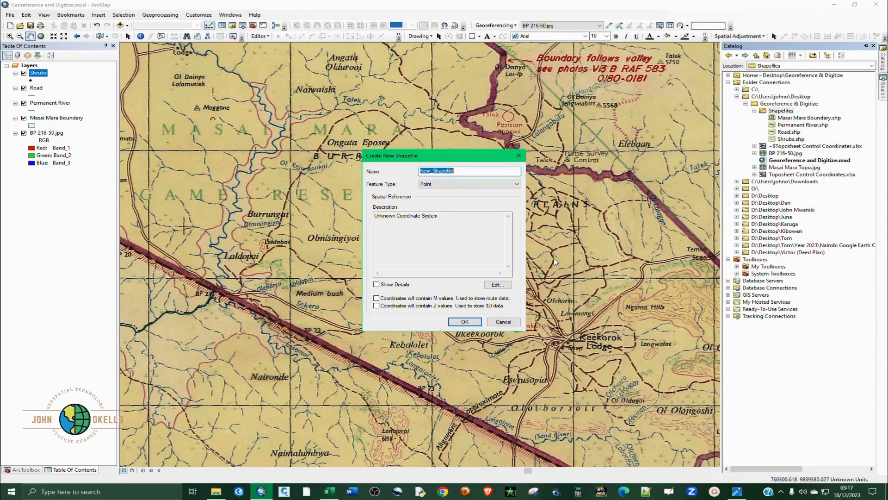
pyautogui.write('Place Names')
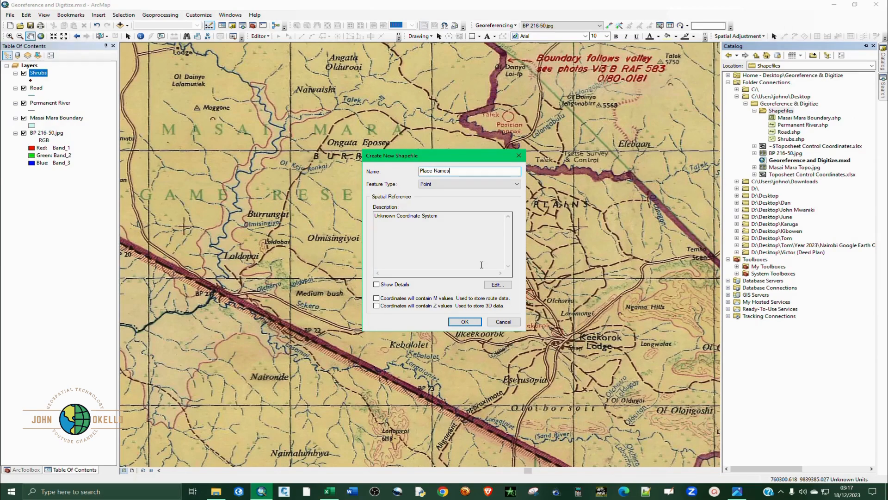
pyautogui.click(468, 184)
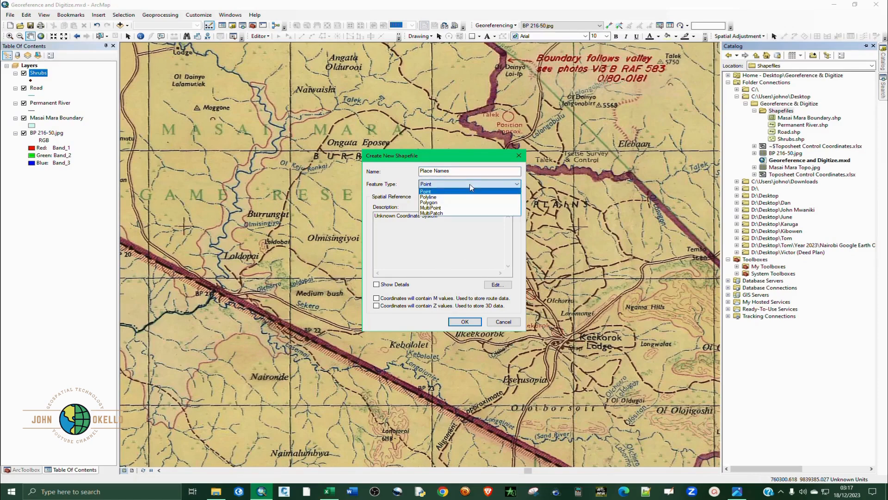
pyautogui.click(448, 197)
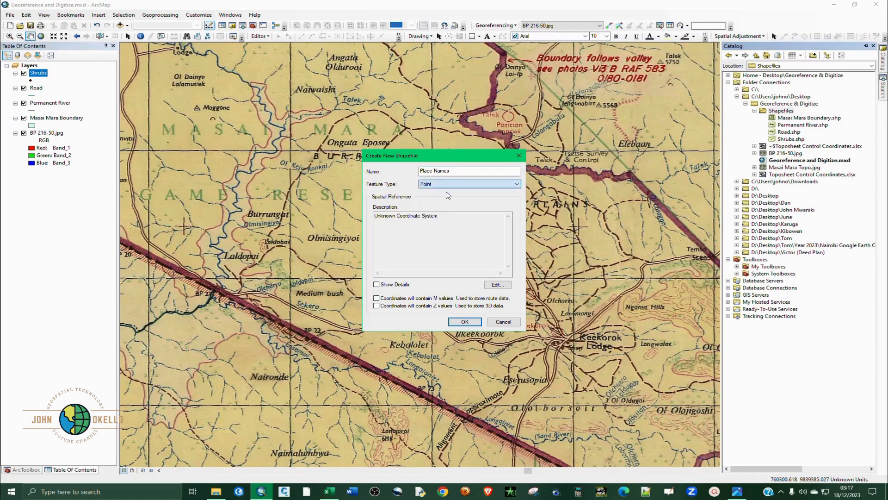
# Assign the Arc_1960_UTM_Zone_36S coordinate system to the Place Names shapefile and create it
pyautogui.click(498, 284)
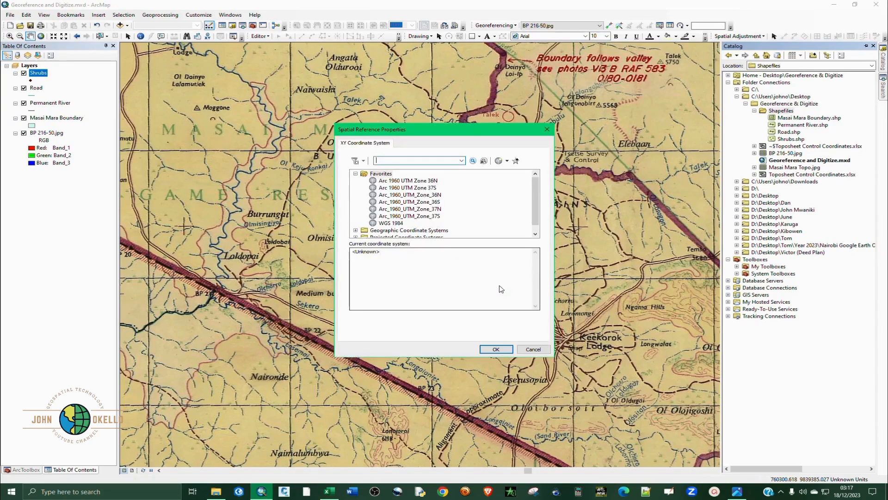
pyautogui.click(432, 203)
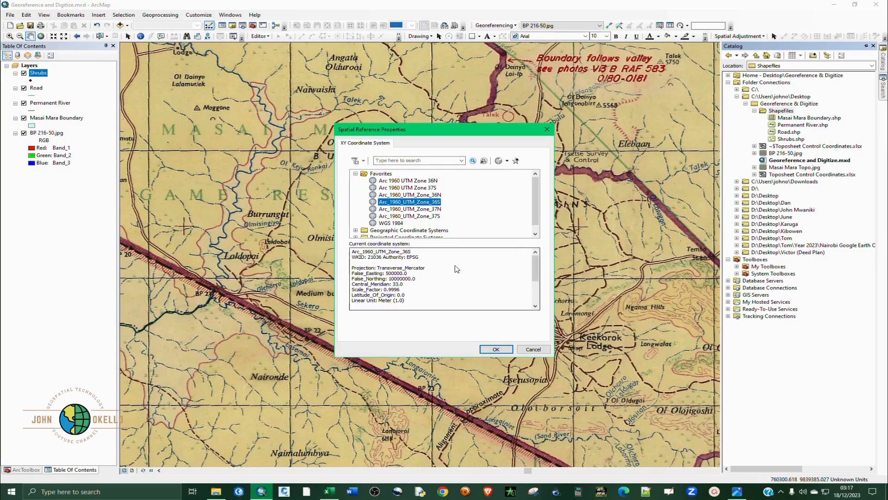
pyautogui.click(494, 351)
pyautogui.click(477, 322)
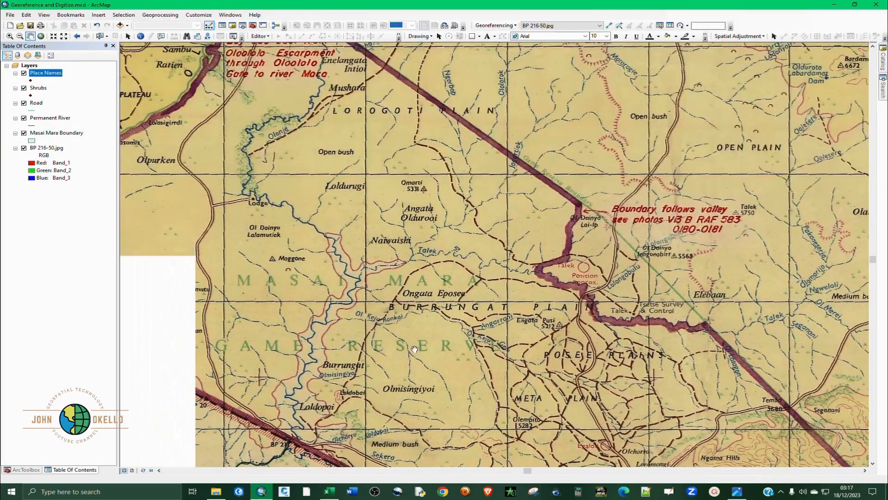
# Examine the scanned map across the Masai Mara reserve for further feature types that need a shapefile
pyautogui.moveTo(325, 245); pyautogui.dragTo(327, 324)
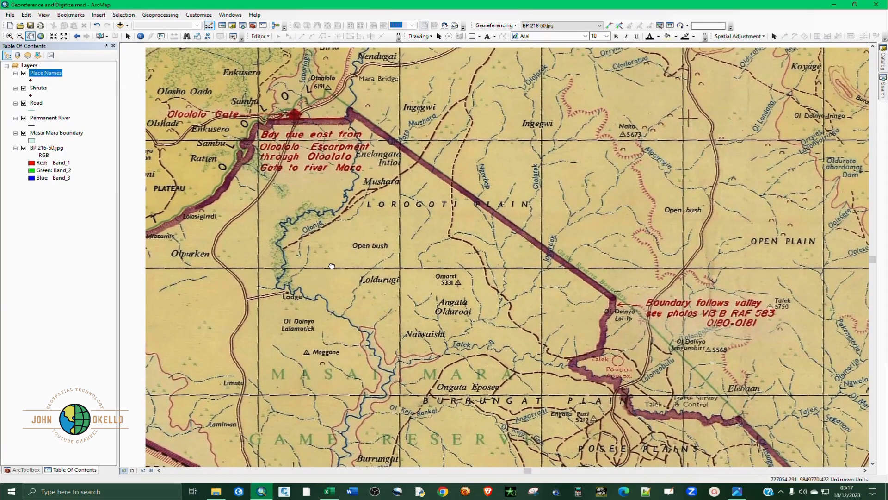
pyautogui.moveTo(332, 266); pyautogui.dragTo(302, 216)
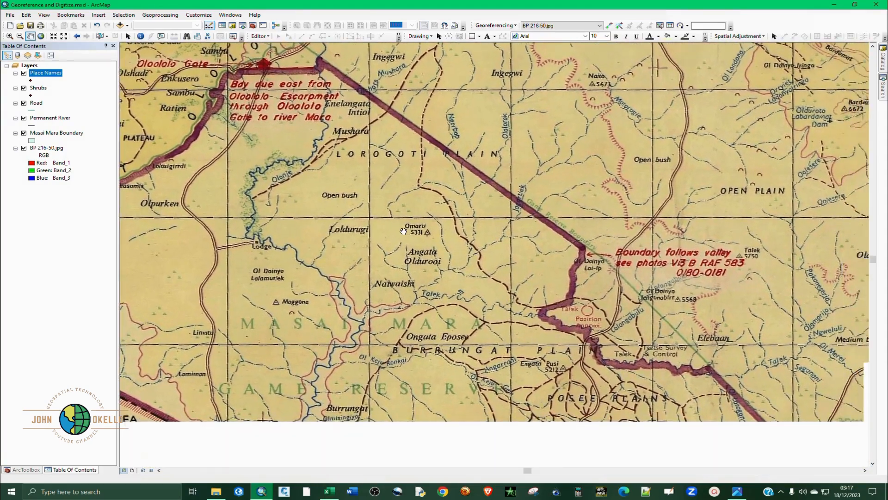
pyautogui.moveTo(434, 242); pyautogui.dragTo(390, 180)
pyautogui.moveTo(464, 316); pyautogui.dragTo(400, 164)
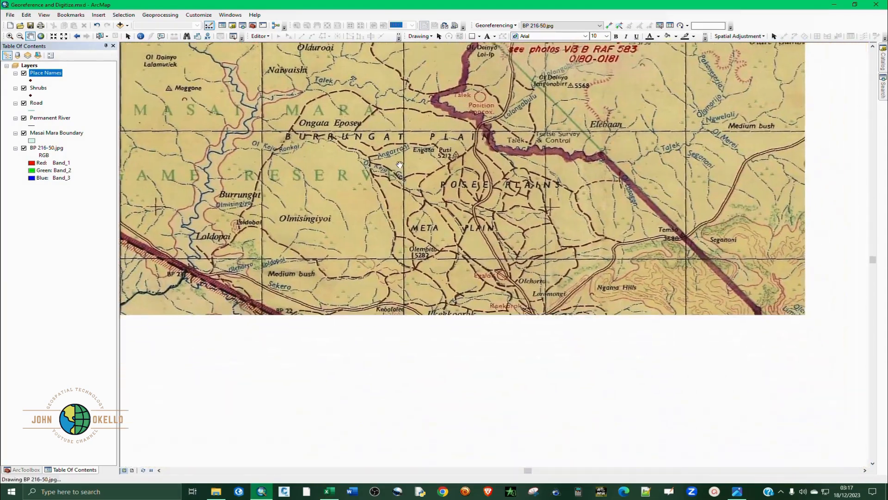
pyautogui.moveTo(537, 314); pyautogui.dragTo(488, 219)
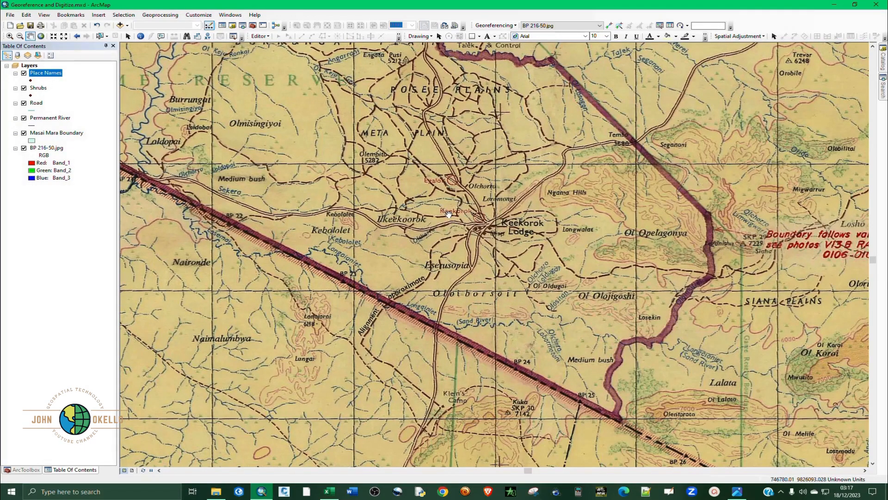
pyautogui.moveTo(449, 214); pyautogui.dragTo(587, 261)
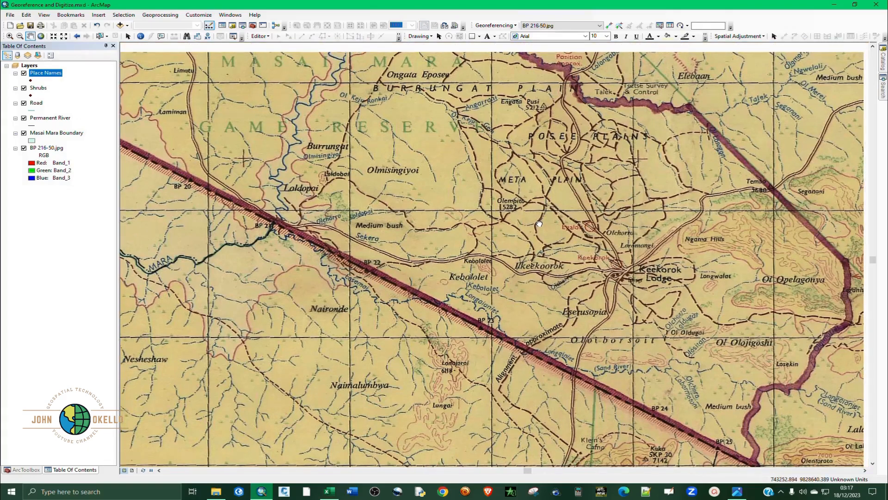
pyautogui.moveTo(539, 224); pyautogui.dragTo(500, 330)
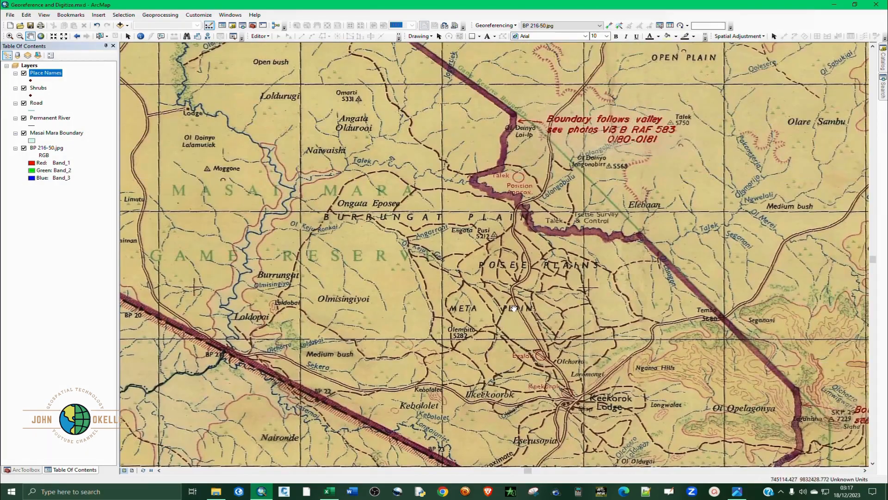
pyautogui.moveTo(510, 275); pyautogui.dragTo(450, 337)
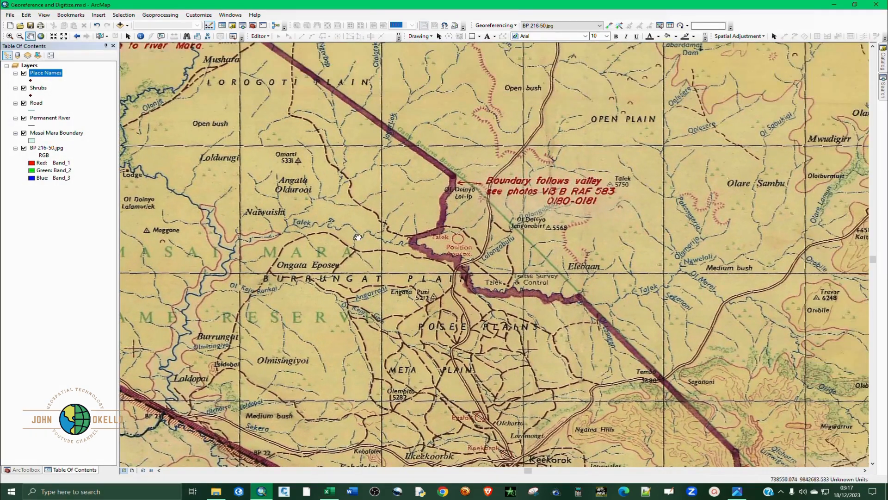
pyautogui.moveTo(356, 231); pyautogui.dragTo(367, 265)
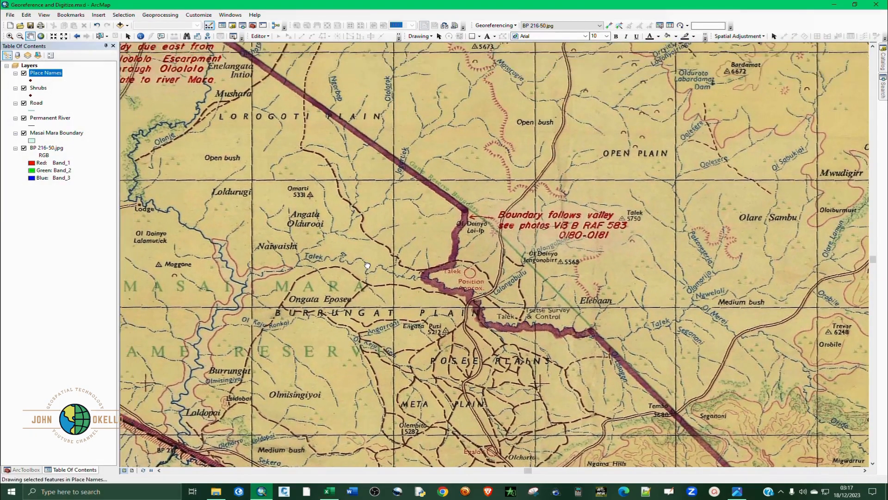
# Start a new shapefile in the Shapefiles folder, naming it Trig. Points and keeping the Point feature type
pyautogui.click(882, 58)
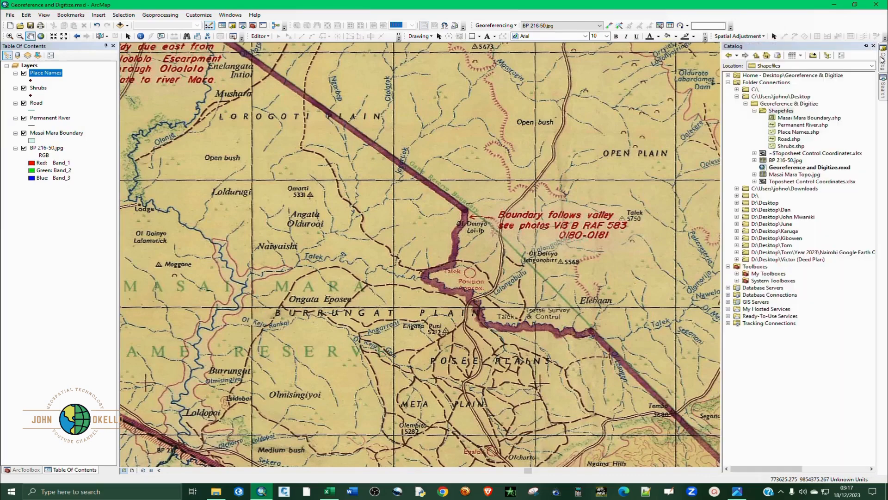
pyautogui.rightClick(790, 113)
pyautogui.moveTo(814, 164)
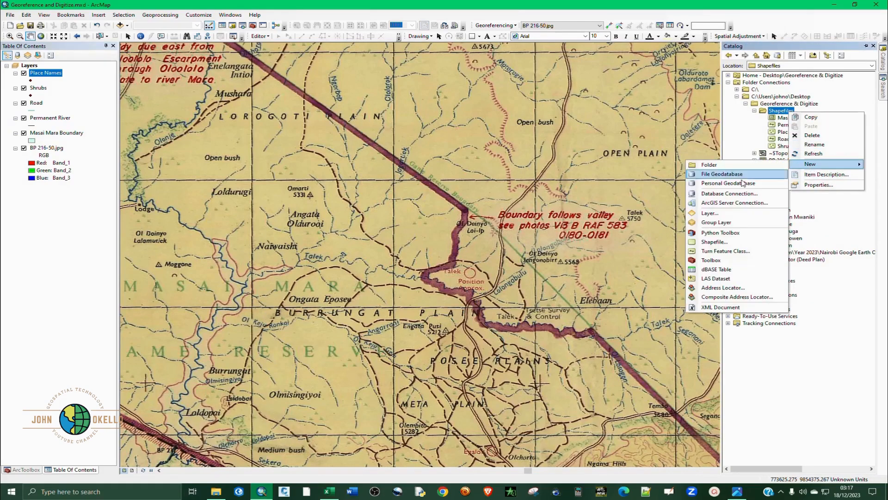
pyautogui.click(715, 242)
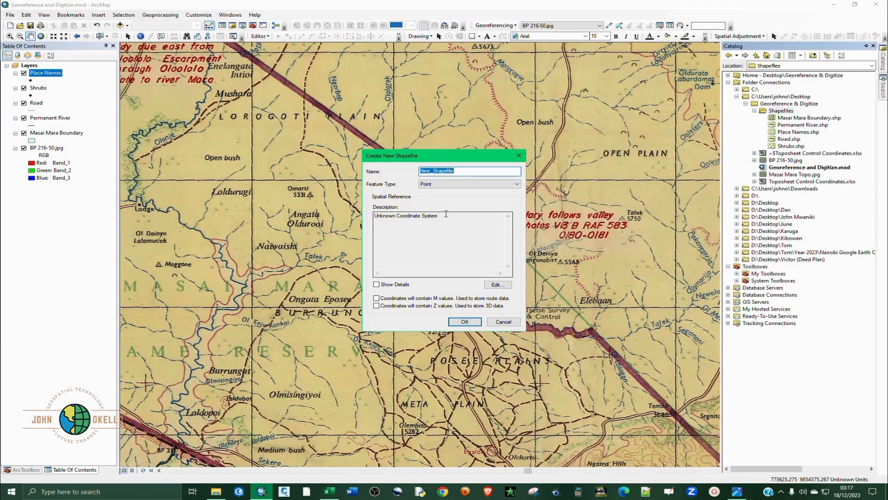
pyautogui.write('Trig. Points')
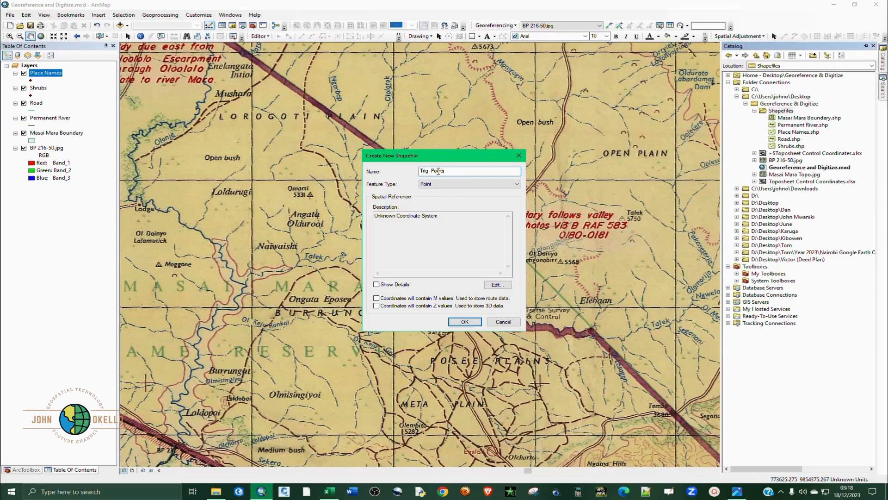
# Assign the Arc_1960_UTM_Zone_36S coordinate system to the Trig. Points shapefile and create it
pyautogui.click(495, 284)
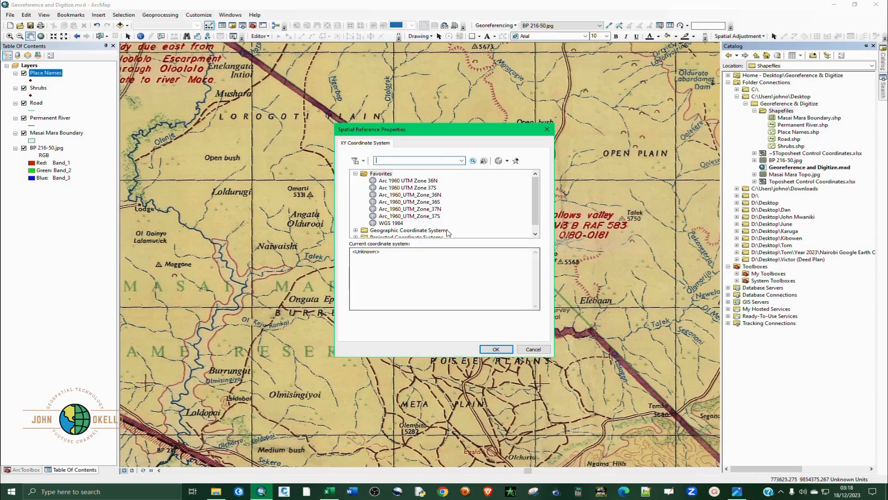
pyautogui.click(432, 203)
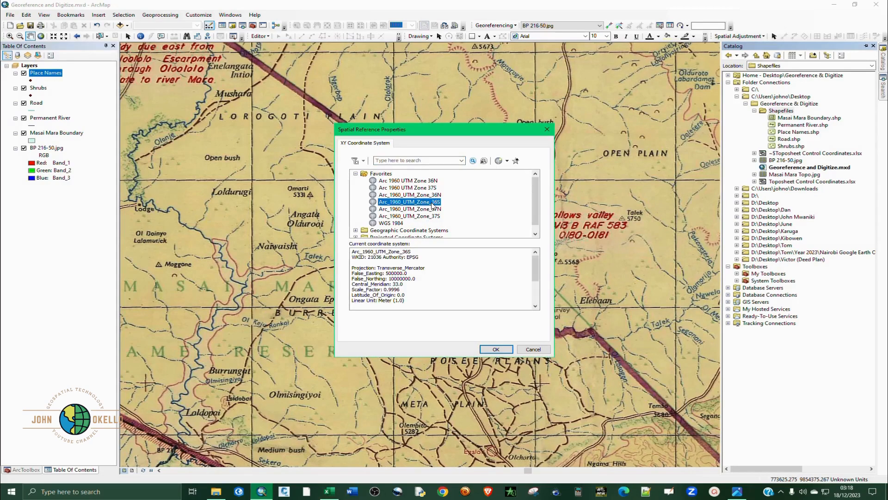
pyautogui.click(496, 349)
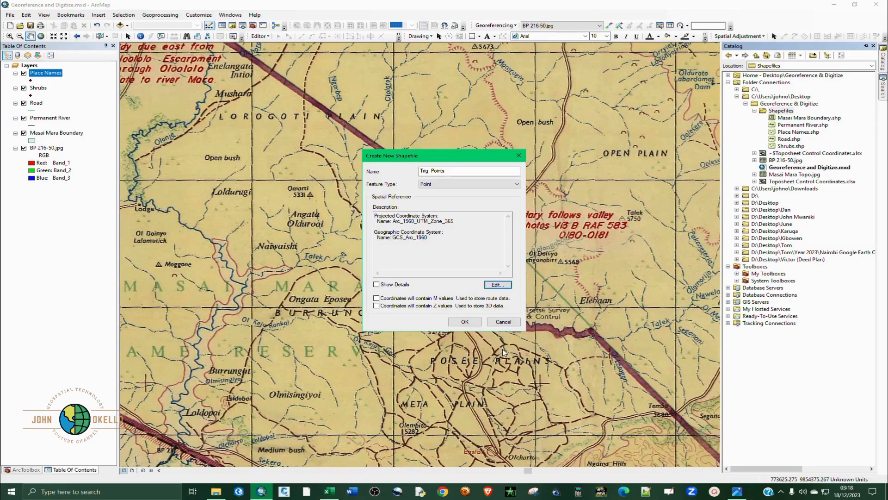
pyautogui.click(467, 322)
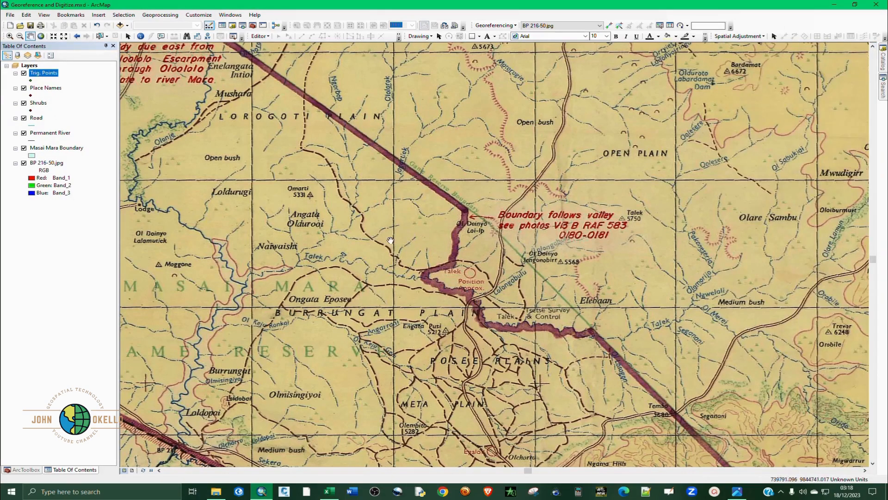
# Inspect the western part of the reserve on the scanned map, from the Oloololo Escarpment to the southern boundary
pyautogui.moveTo(390, 240); pyautogui.dragTo(540, 267)
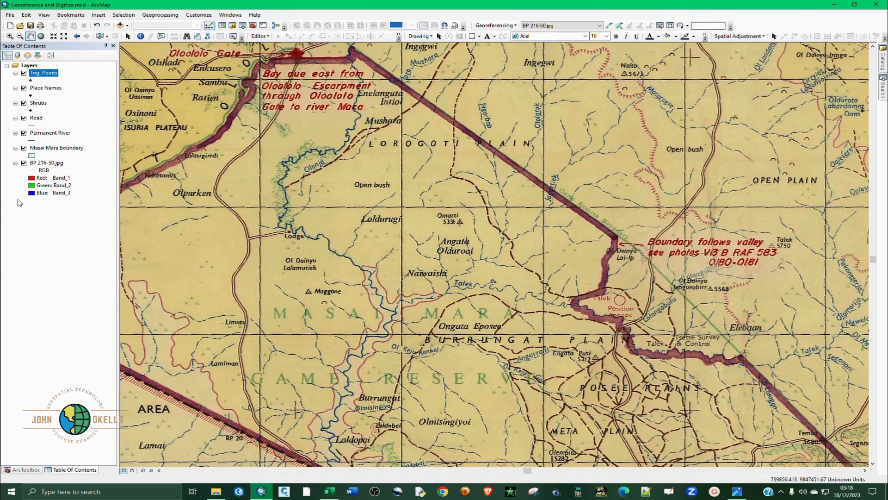
pyautogui.moveTo(361, 206); pyautogui.dragTo(477, 227)
pyautogui.moveTo(240, 275); pyautogui.dragTo(379, 270)
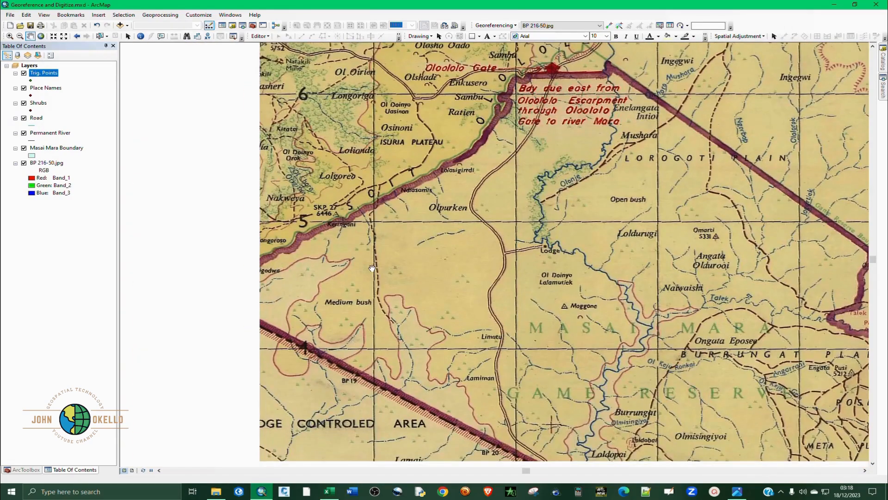
pyautogui.moveTo(397, 310); pyautogui.dragTo(347, 230)
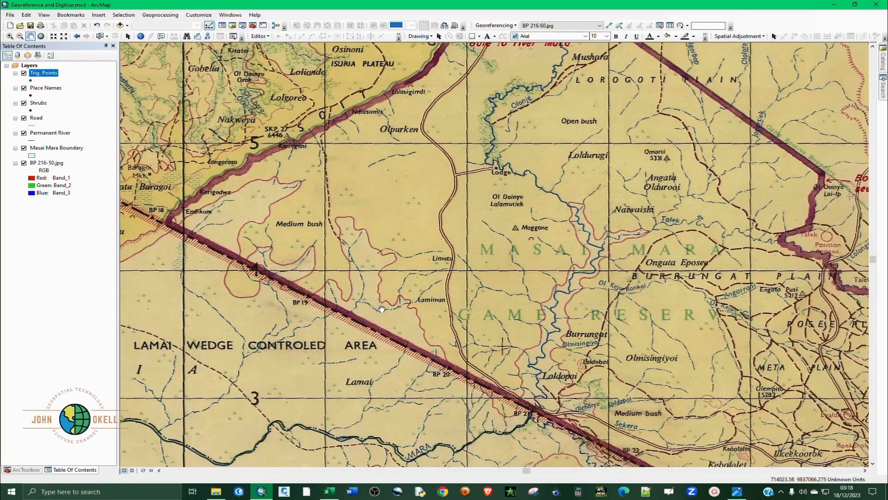
pyautogui.moveTo(383, 309); pyautogui.dragTo(325, 257)
pyautogui.moveTo(441, 309); pyautogui.dragTo(385, 322)
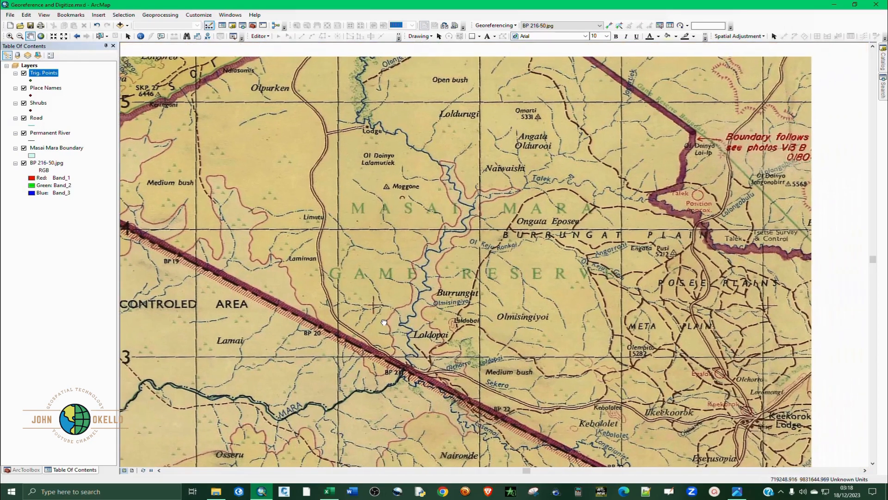
# Start a new shapefile in the Shapefiles folder, naming it Swamp and setting its feature type to Polygon
pyautogui.moveTo(448, 316); pyautogui.dragTo(352, 277)
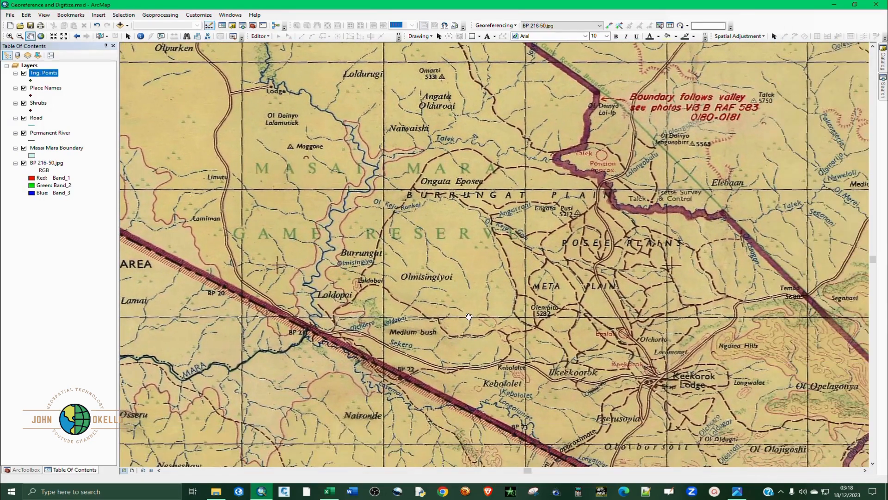
pyautogui.moveTo(469, 317)
pyautogui.mouseDown()
pyautogui.moveTo(430, 296)
pyautogui.moveTo(403, 231)
pyautogui.moveTo(499, 277)
pyautogui.mouseUp()
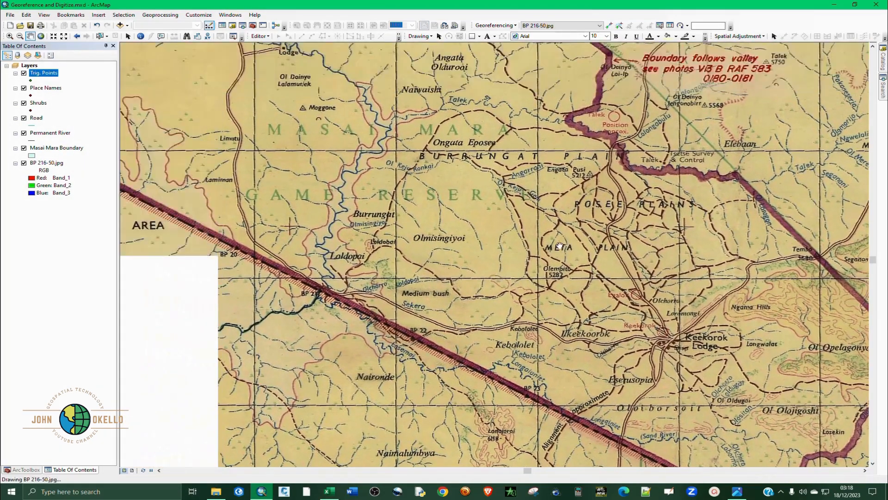
pyautogui.click(883, 65)
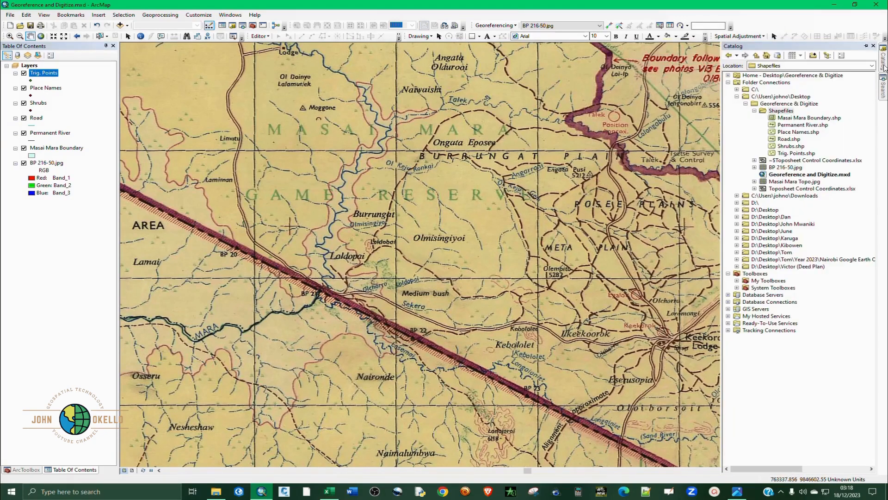
pyautogui.click(789, 113)
pyautogui.rightClick(789, 113)
pyautogui.moveTo(814, 165)
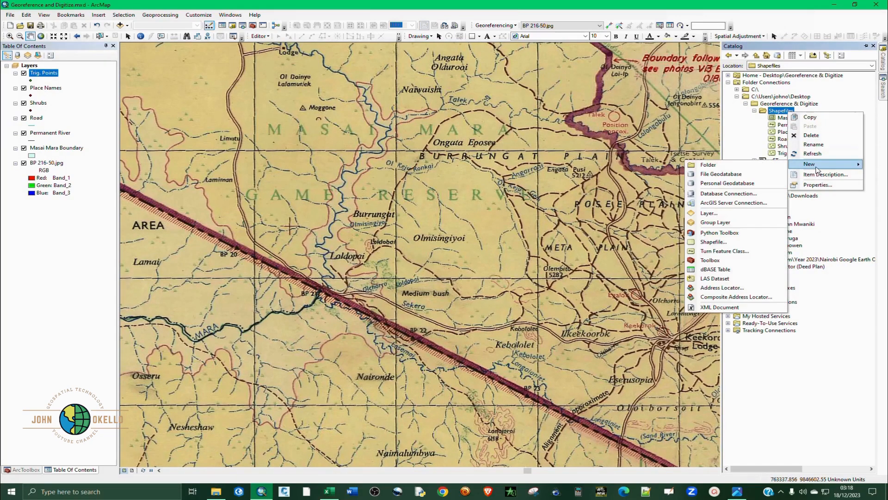
pyautogui.click(709, 242)
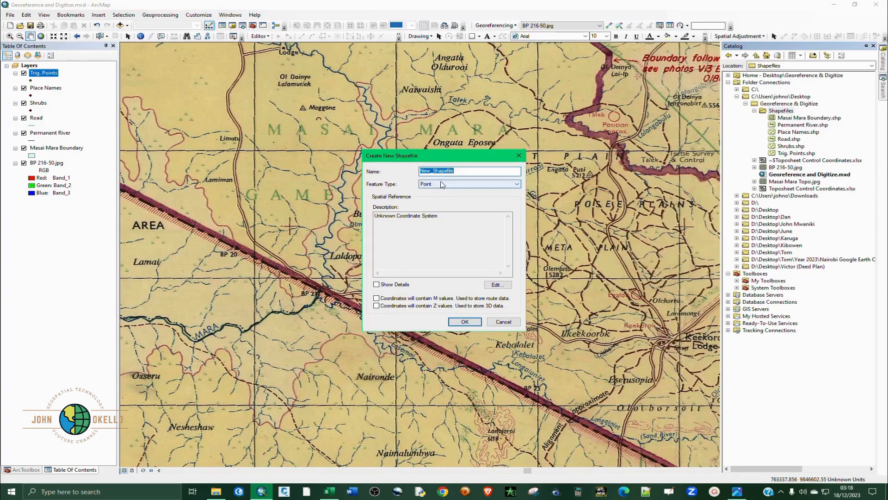
pyautogui.write('Swamp')
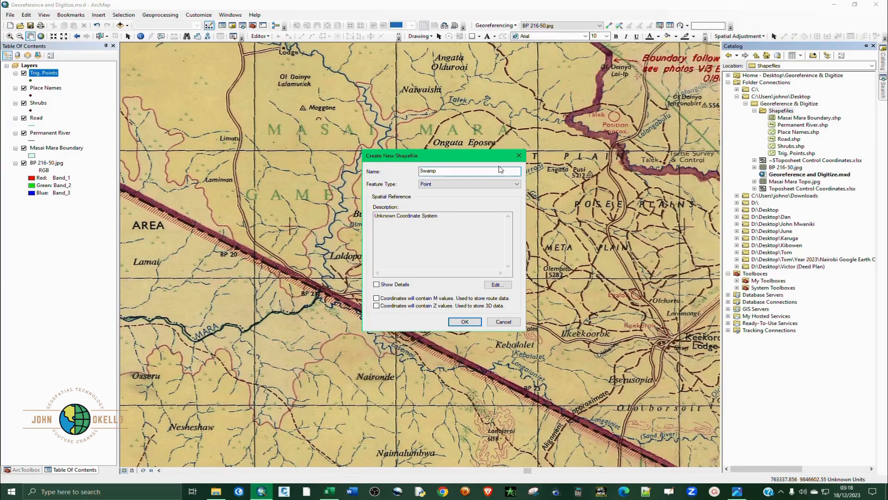
pyautogui.click(470, 184)
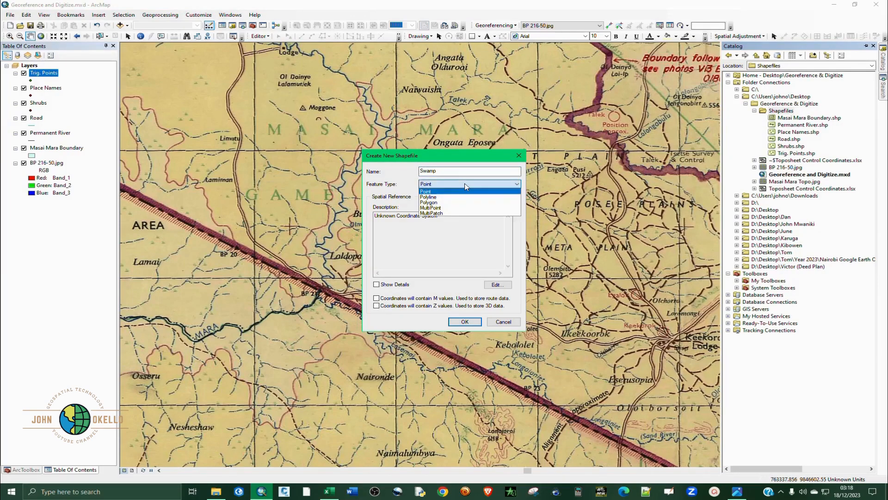
pyautogui.click(438, 202)
# Assign the Arc_1960_UTM_Zone_36S coordinate system to the Swamp shapefile and create it
pyautogui.click(497, 284)
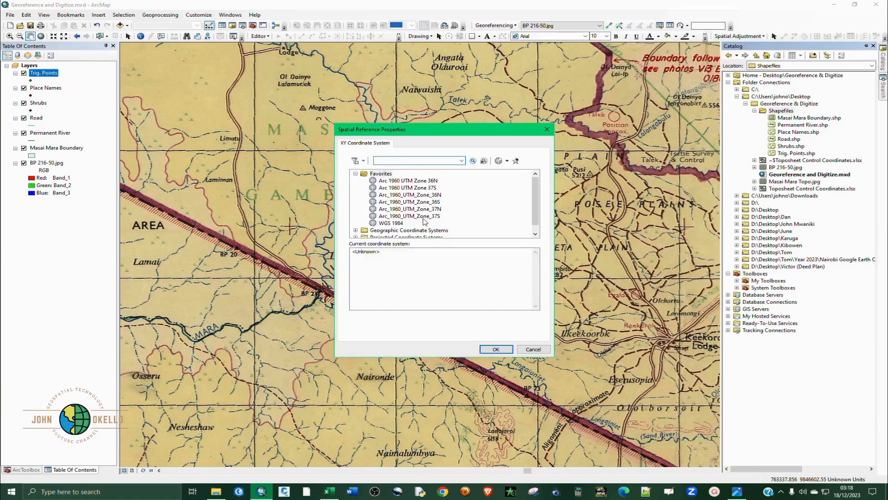
pyautogui.click(436, 202)
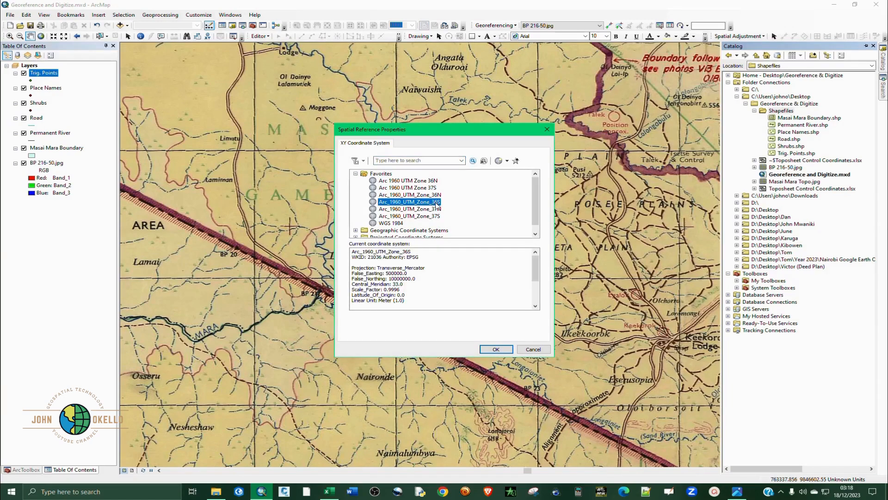
pyautogui.click(496, 349)
pyautogui.click(464, 322)
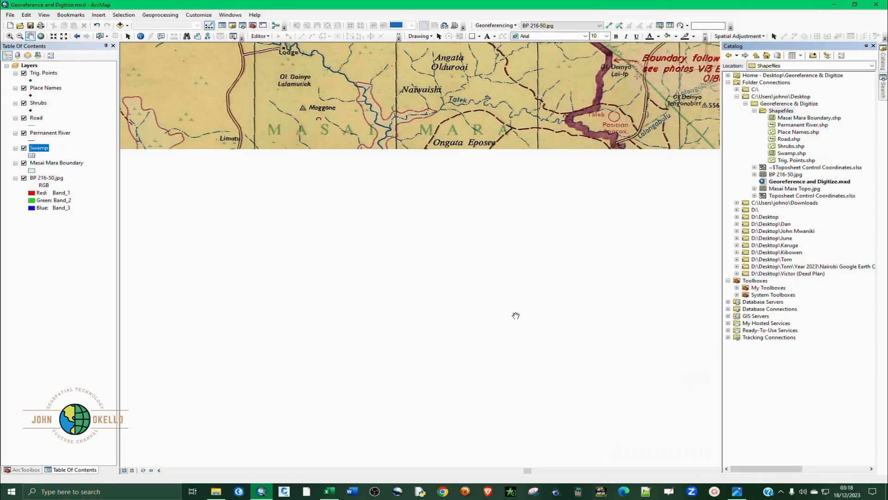
# Symbolize the Masai Mara Boundary layer as Hollow with a red outline 1.5 wide
pyautogui.moveTo(492, 171); pyautogui.dragTo(580, 216)
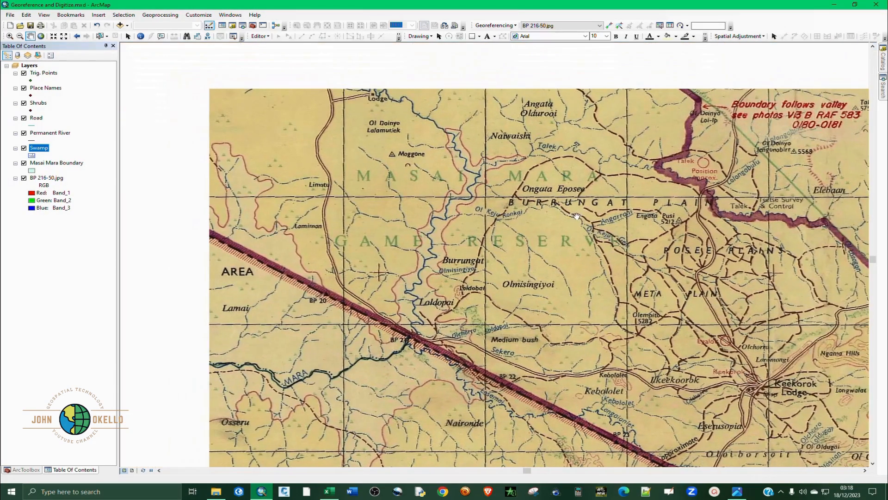
pyautogui.moveTo(360, 225); pyautogui.dragTo(463, 261)
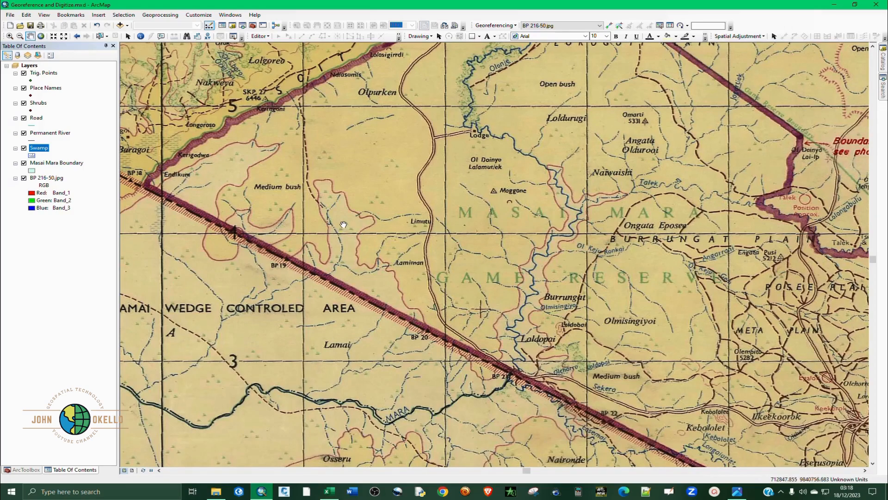
pyautogui.moveTo(343, 224); pyautogui.dragTo(358, 245)
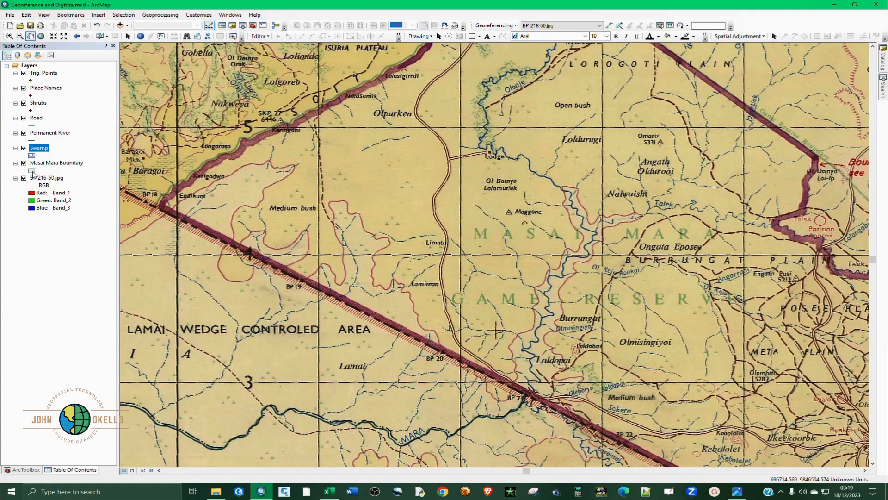
pyautogui.moveTo(343, 227); pyautogui.dragTo(348, 237)
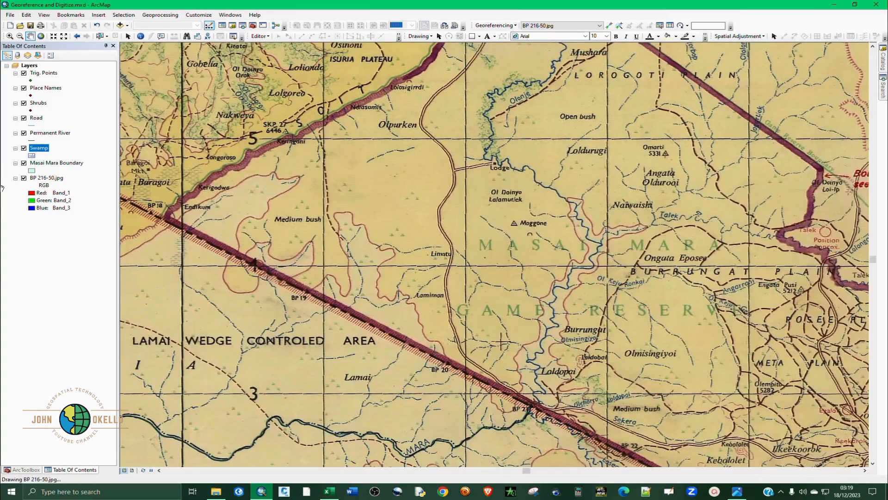
pyautogui.click(32, 170)
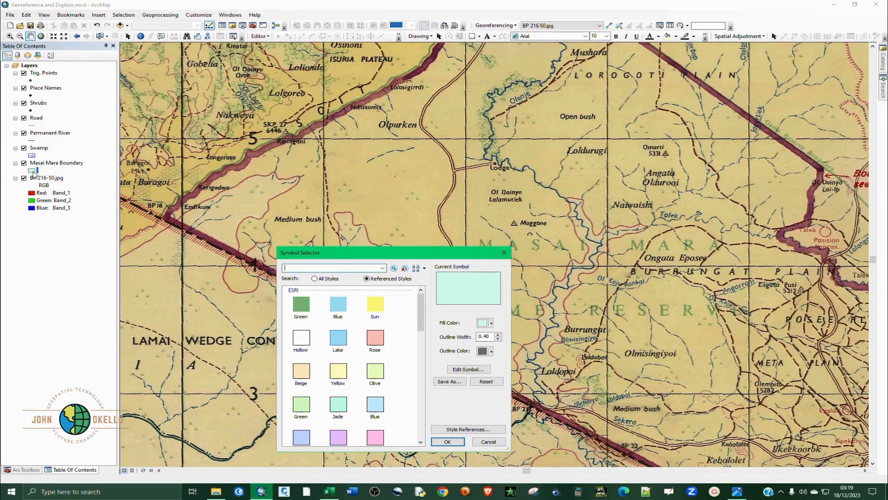
pyautogui.click(300, 342)
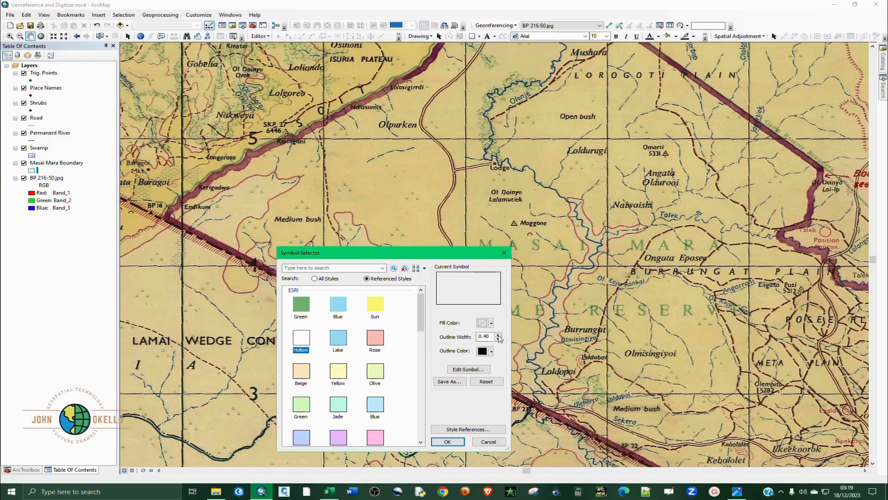
pyautogui.doubleClick(490, 336)
pyautogui.write('1.5')
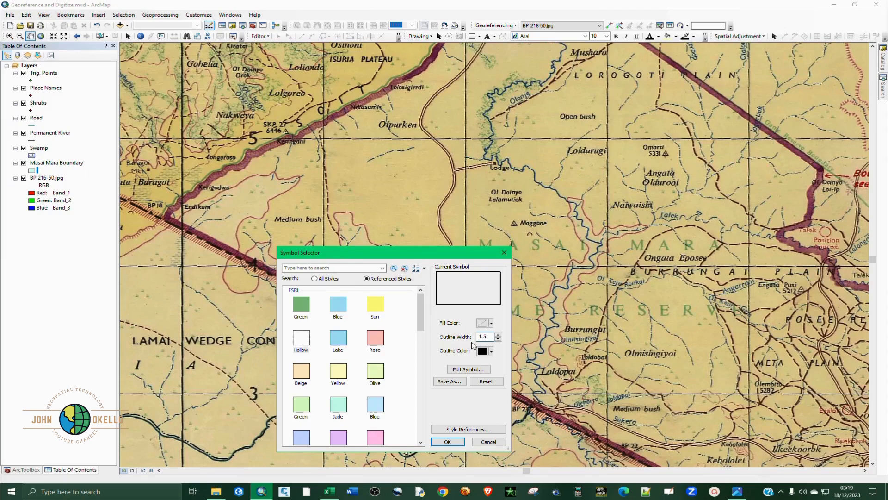
pyautogui.click(484, 352)
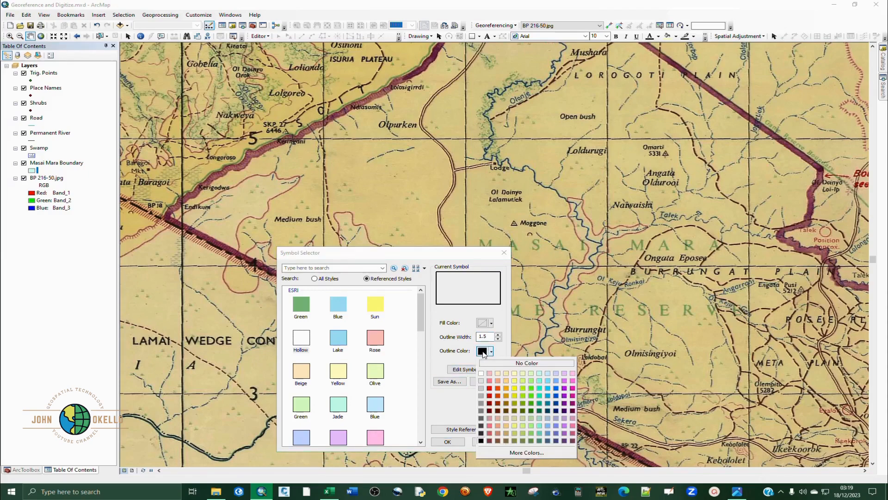
pyautogui.click(490, 389)
pyautogui.click(446, 442)
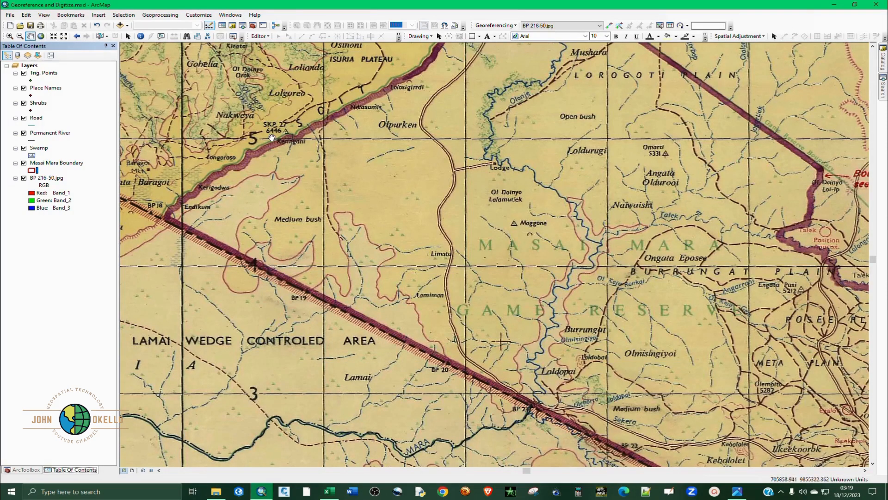
# Check the list of available toolbars for the Editor toolbar
pyautogui.moveTo(280, 197); pyautogui.dragTo(380, 271)
pyautogui.moveTo(333, 245); pyautogui.dragTo(355, 269)
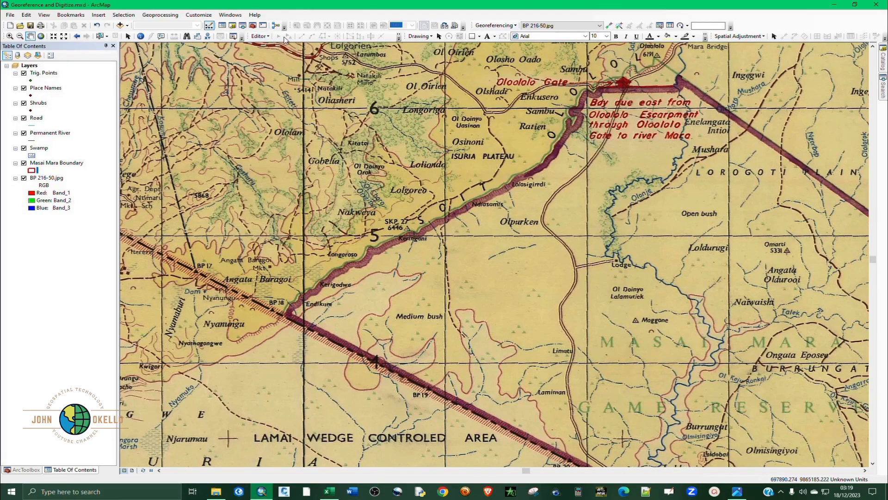
pyautogui.click(191, 16)
pyautogui.moveTo(211, 24)
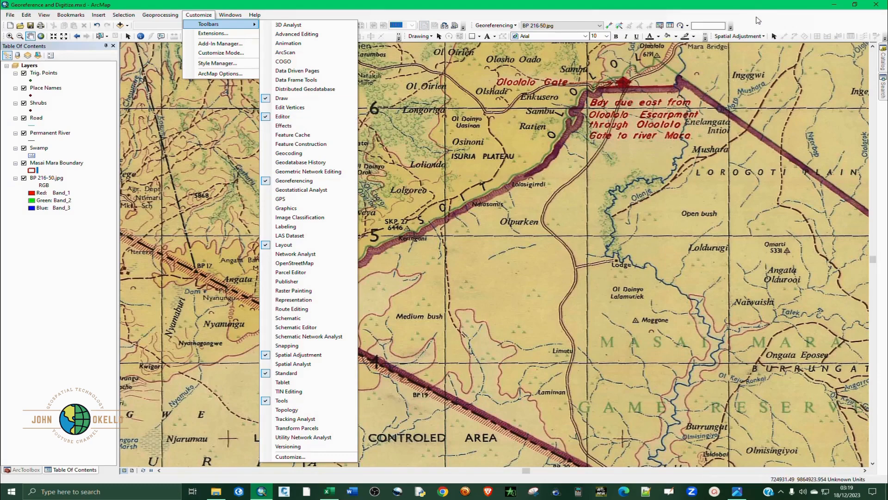
pyautogui.click(807, 24)
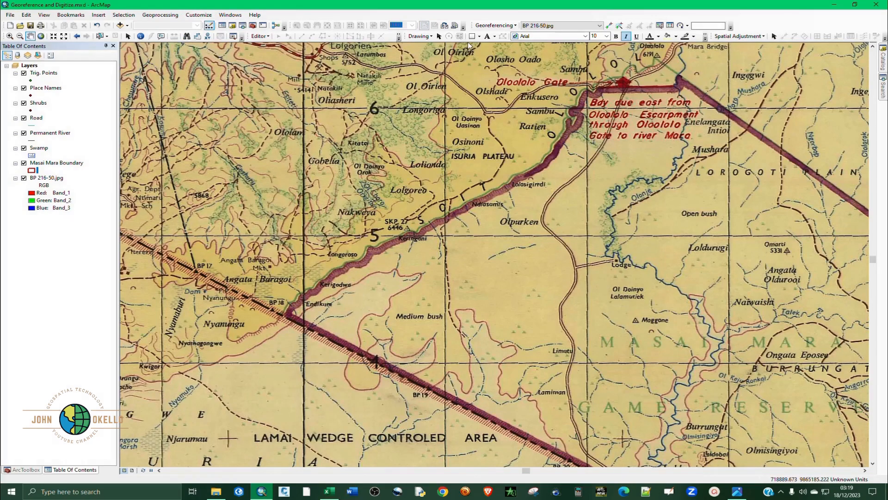
# Start an edit session on the shapefile layers, continuing despite the spatial reference mismatch
pyautogui.click(266, 36)
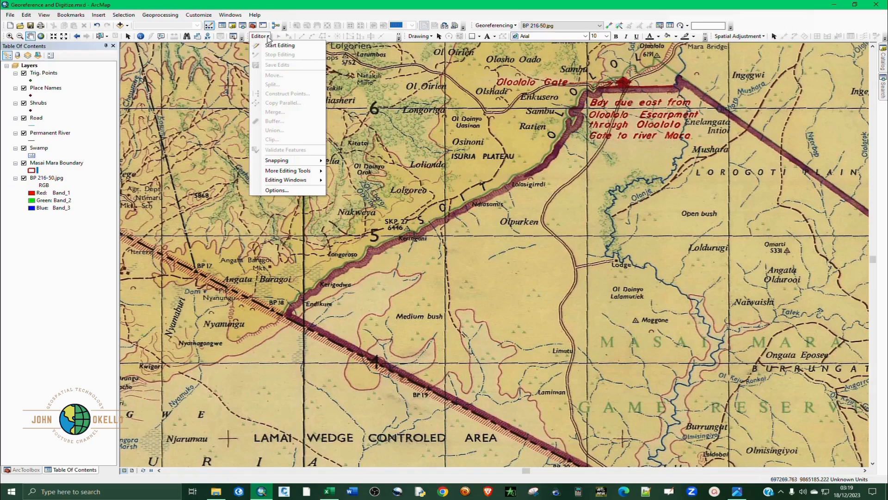
pyautogui.click(262, 37)
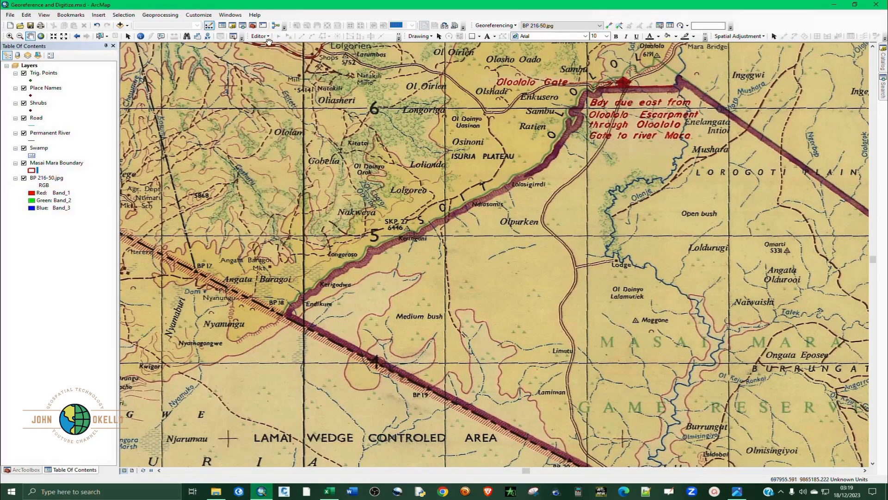
pyautogui.click(263, 36)
pyautogui.click(271, 46)
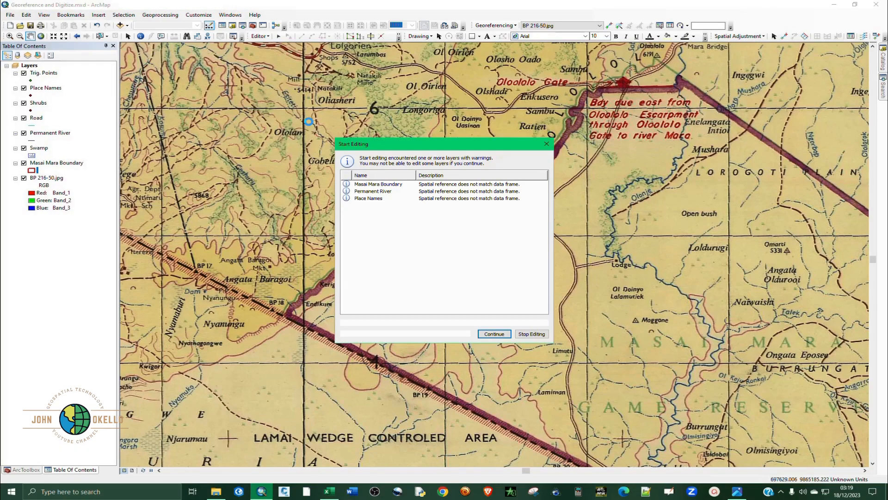
pyautogui.click(494, 334)
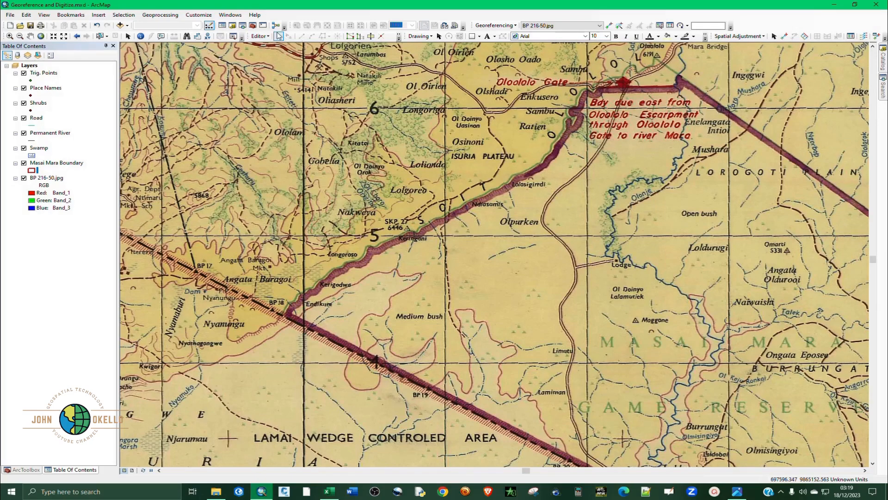
# Float the Editor toolbar over the map and choose the Masai Mara Boundary template for creating polygon features
pyautogui.click(279, 36)
pyautogui.moveTo(246, 36); pyautogui.dragTo(252, 65)
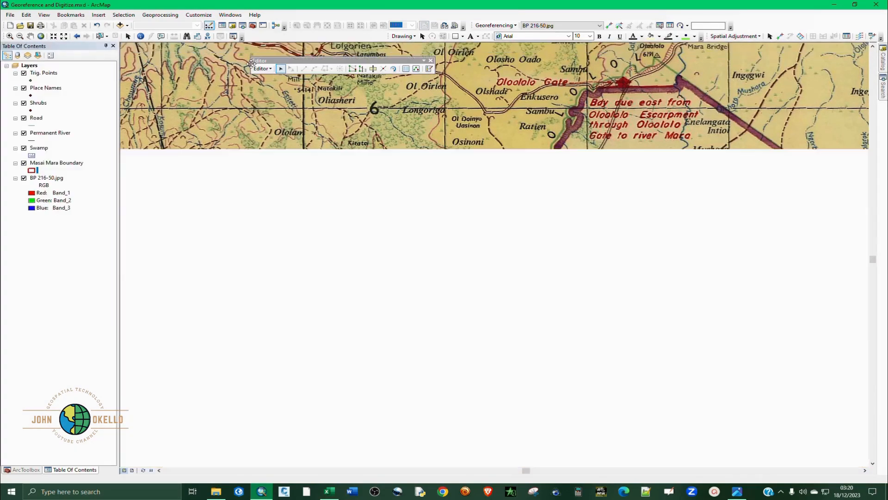
pyautogui.click(429, 72)
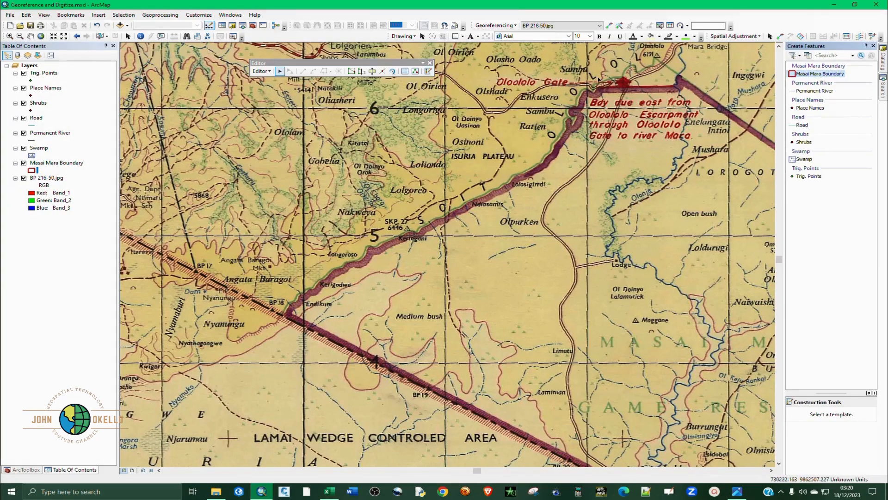
pyautogui.click(811, 76)
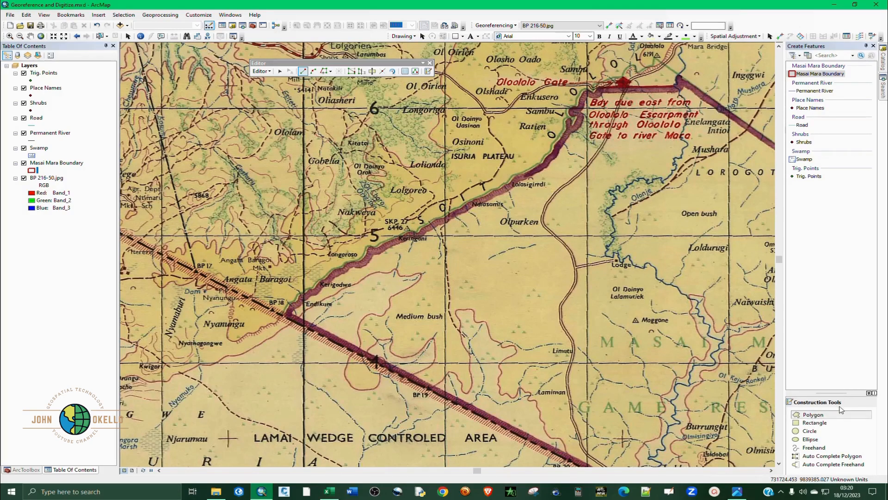
# Trace the Masai Mara Boundary polygon from BP 18 northeast along the upper edge of the purple boundary, past Kerigodwa towards Longoroso
pyautogui.scroll(-2, 279, 317)
pyautogui.scroll(-3, 280, 317)
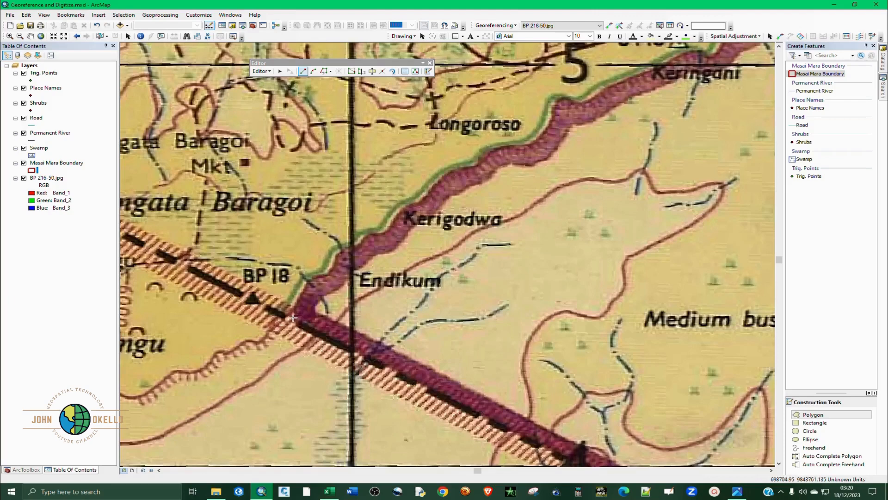
pyautogui.click(292, 317)
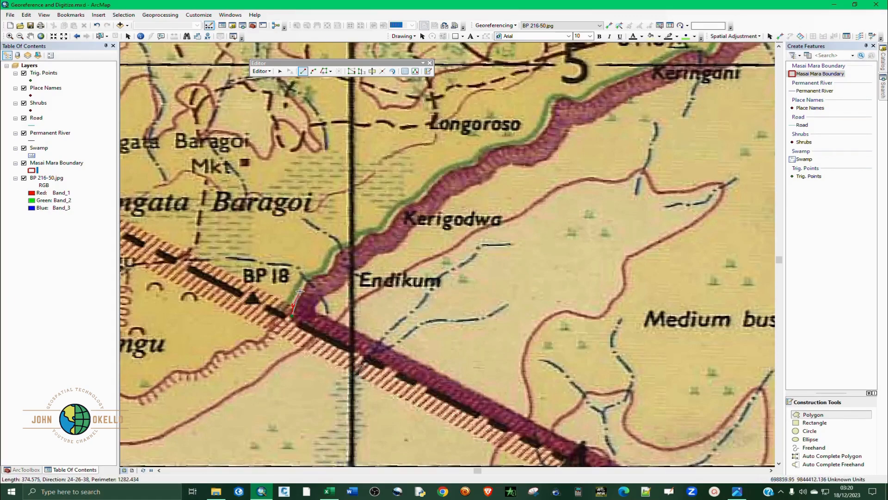
pyautogui.click(301, 290)
pyautogui.click(309, 283)
pyautogui.click(316, 276)
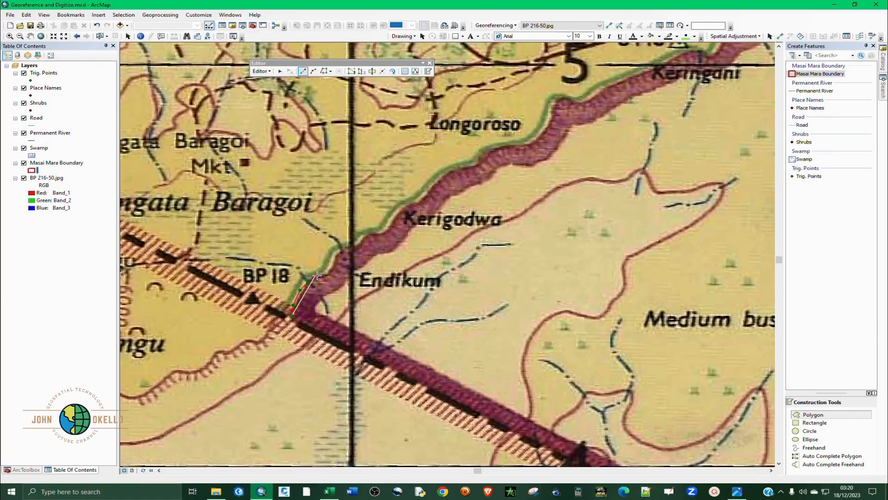
pyautogui.click(327, 275)
pyautogui.click(332, 264)
pyautogui.click(334, 255)
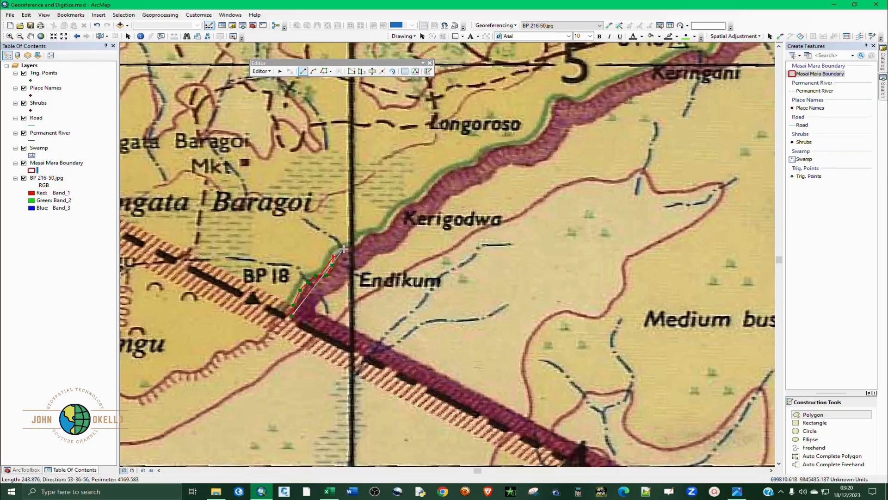
pyautogui.click(343, 248)
pyautogui.click(353, 243)
pyautogui.click(360, 240)
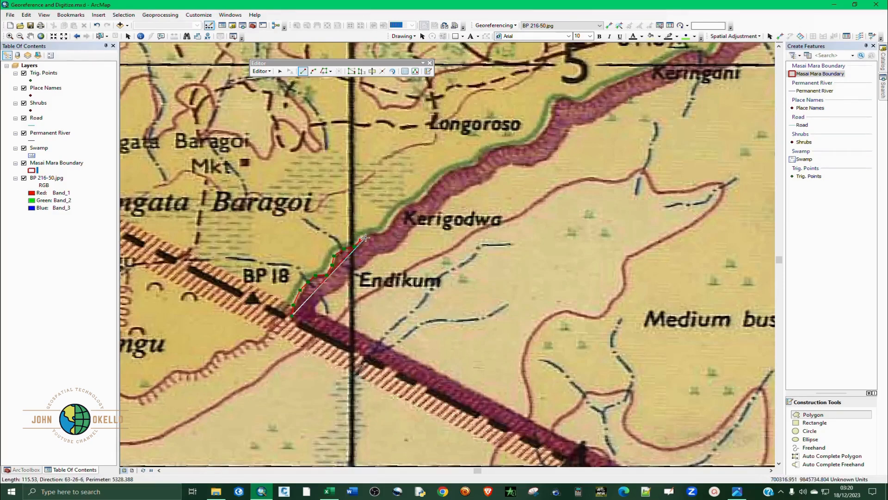
pyautogui.doubleClick(366, 237)
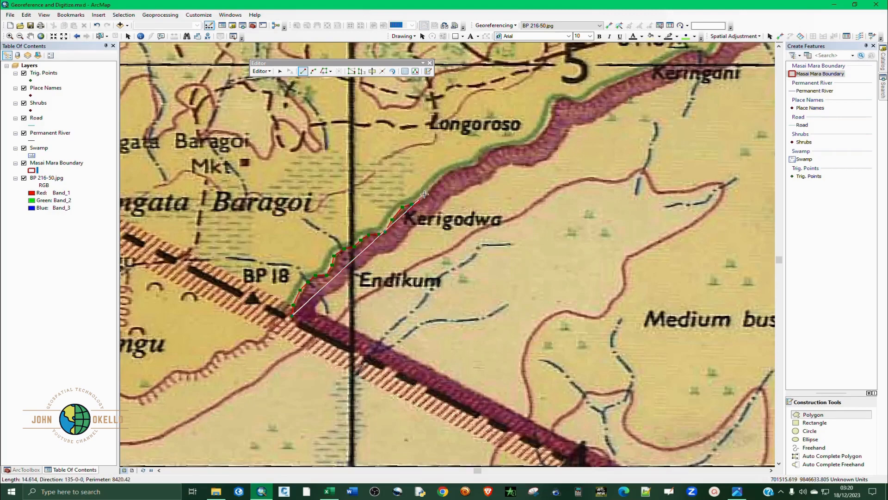
pyautogui.click(458, 168)
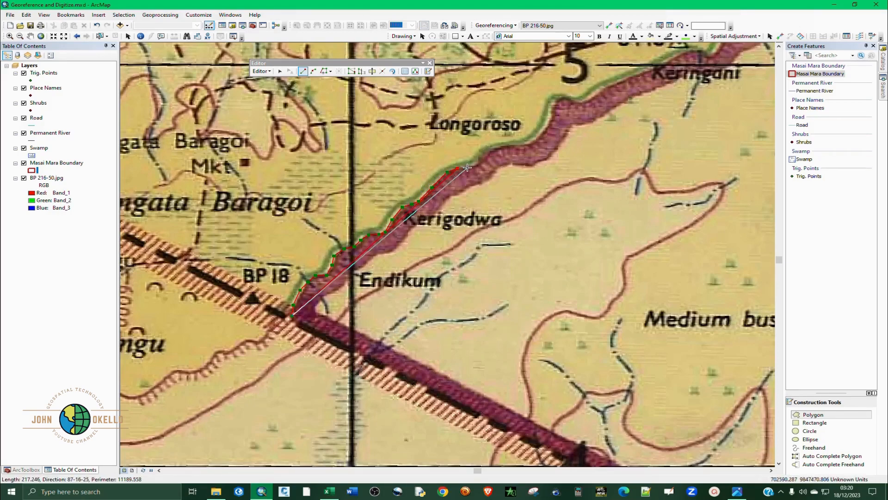
pyautogui.click(469, 166)
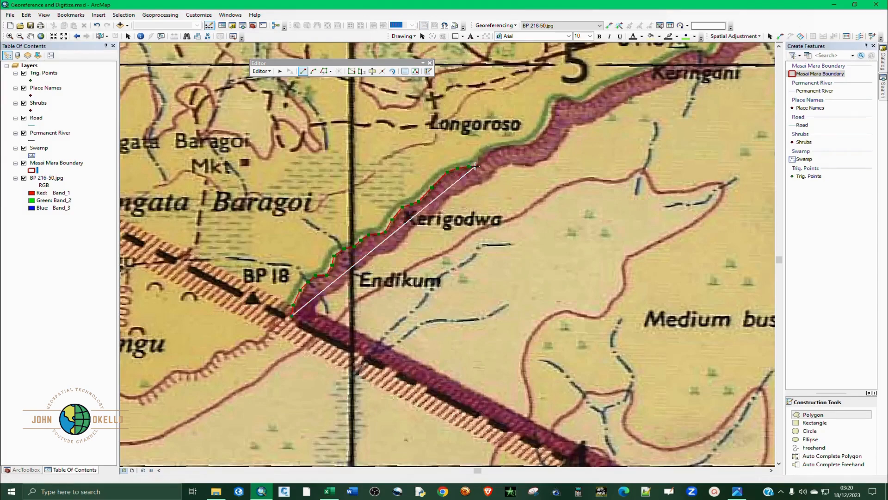
pyautogui.click(475, 166)
pyautogui.click(485, 157)
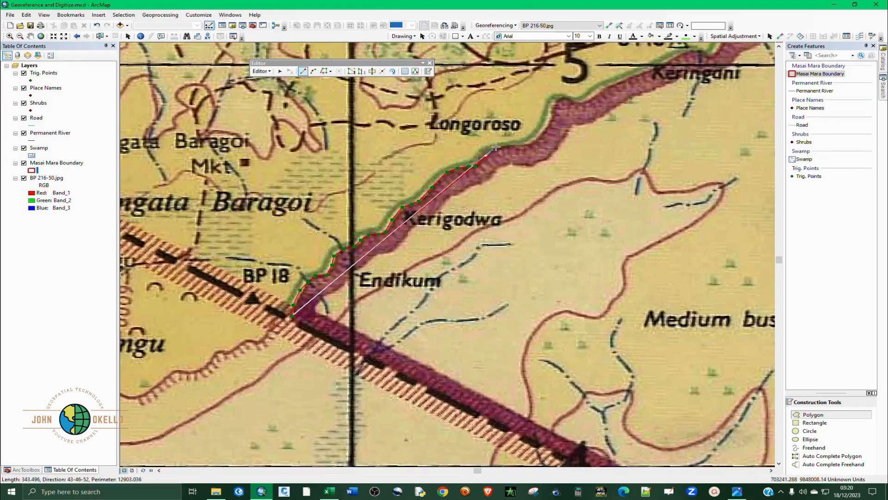
# Trace the Masai Mara Boundary polygon northeast along the purple escarpment edge, past Longoroso and around the bend toward Keringani
pyautogui.click(496, 147)
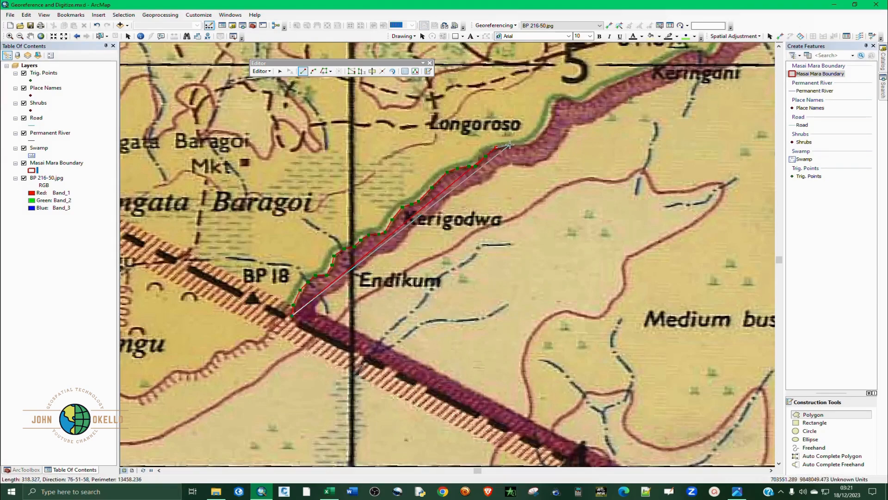
pyautogui.click(510, 145)
pyautogui.click(521, 144)
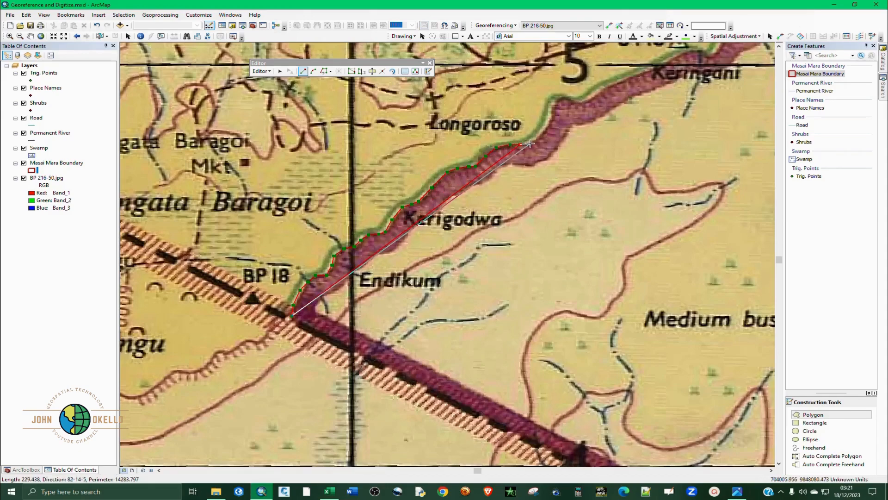
pyautogui.click(531, 144)
pyautogui.click(541, 135)
pyautogui.click(549, 125)
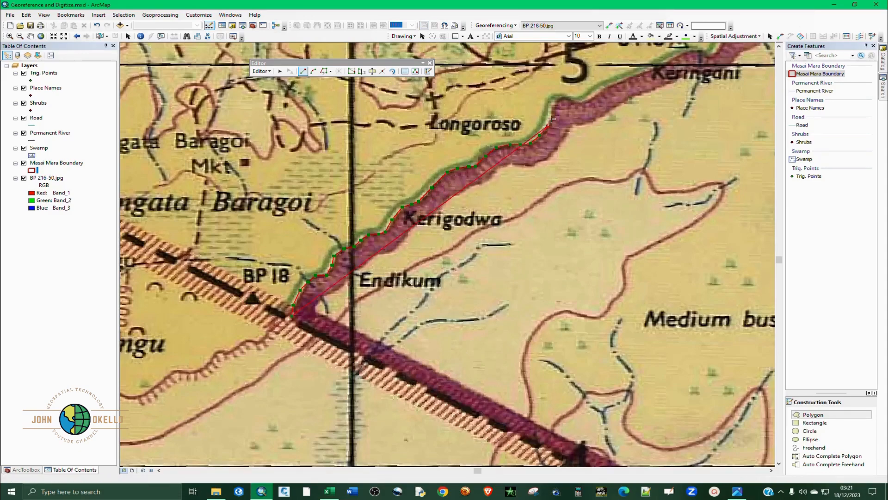
pyautogui.click(552, 116)
pyautogui.click(553, 107)
pyautogui.click(558, 100)
pyautogui.click(564, 96)
pyautogui.click(576, 99)
pyautogui.click(584, 102)
# Continue the boundary polygon along the escarpment edge from Keringani past Ndiasamis
pyautogui.scroll(-2, 683, 53)
pyautogui.click(376, 245)
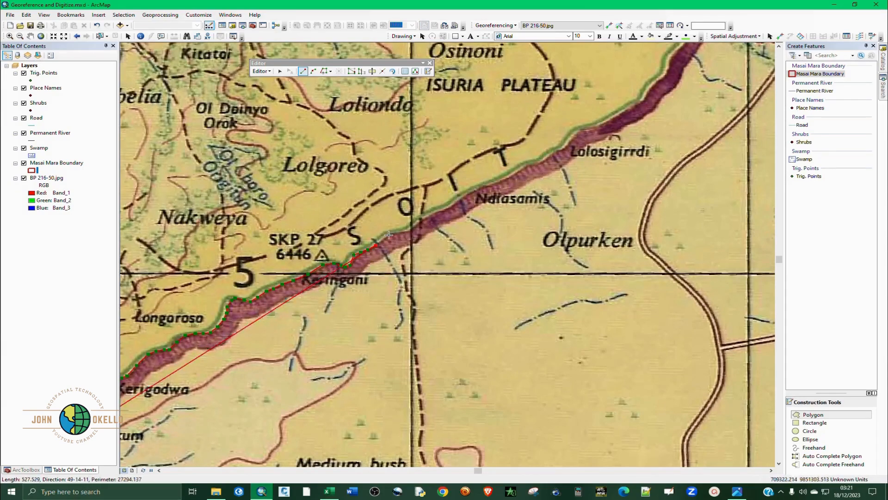
pyautogui.click(389, 235)
pyautogui.click(418, 224)
pyautogui.click(480, 186)
pyautogui.click(518, 170)
# Trace the boundary past Lolosigirrdi and up the bend of the escarpment toward Ratien
pyautogui.scroll(2, 564, 148)
pyautogui.click(257, 302)
pyautogui.click(344, 261)
pyautogui.click(377, 211)
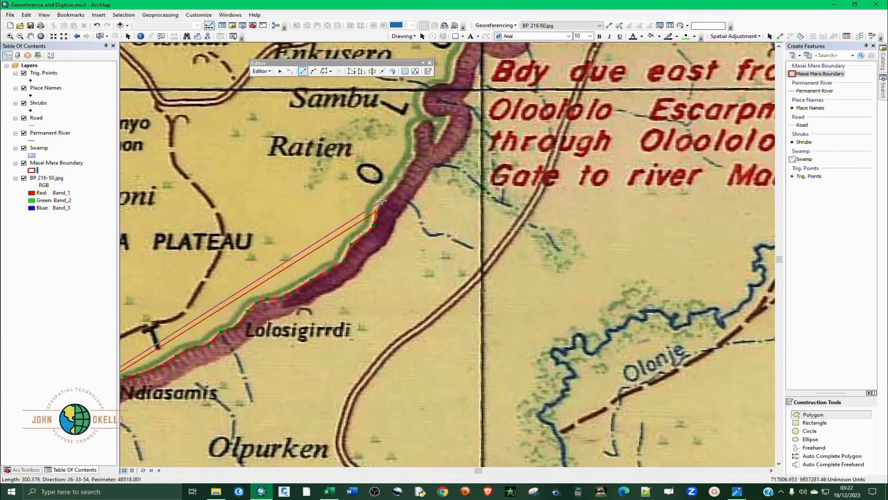
pyautogui.click(382, 200)
# Add boundary vertices around the narrow loop of the escarpment edge beside Ratien and Sambu
pyautogui.click(408, 168)
pyautogui.click(416, 134)
pyautogui.click(431, 123)
pyautogui.click(436, 147)
pyautogui.click(426, 110)
pyautogui.click(463, 54)
# Extend the boundary through Oloololo Gate to river Mara and along the straight southeast line to the corner at Ol Doinyo Loi-Ip
pyautogui.scroll(-3, 451, 185)
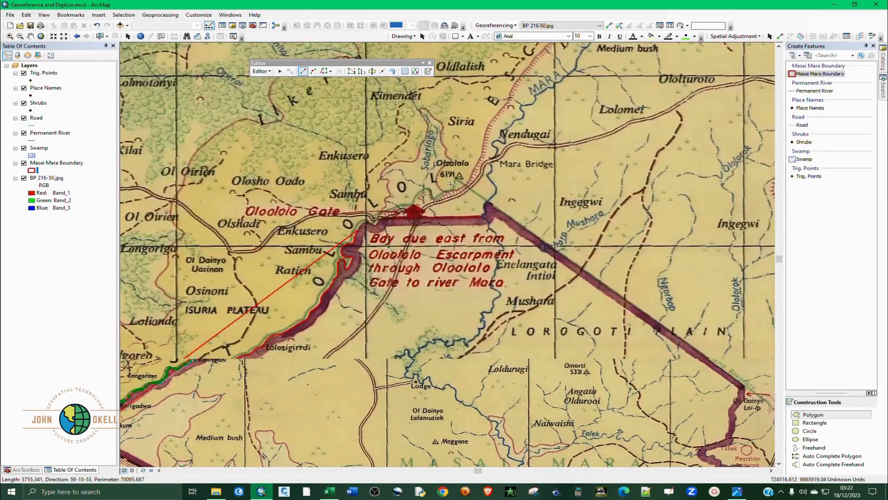
pyautogui.scroll(2, 482, 199)
pyautogui.scroll(-5, 417, 253)
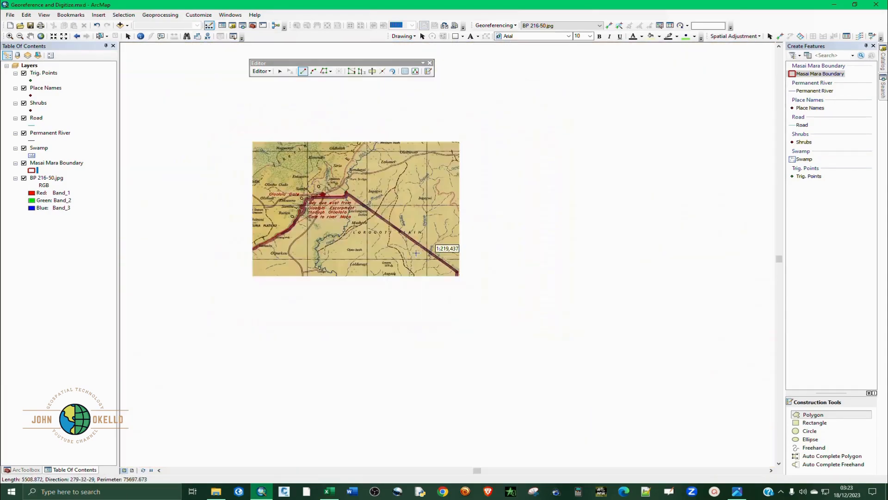
pyautogui.scroll(4, 476, 298)
pyautogui.click(372, 153)
# Trace the boundary down the valley from Ol Doinyo Loi-Ip to the western turn beside Talek
pyautogui.click(348, 215)
pyautogui.click(348, 240)
pyautogui.click(341, 268)
pyautogui.click(338, 292)
pyautogui.click(302, 301)
pyautogui.click(282, 320)
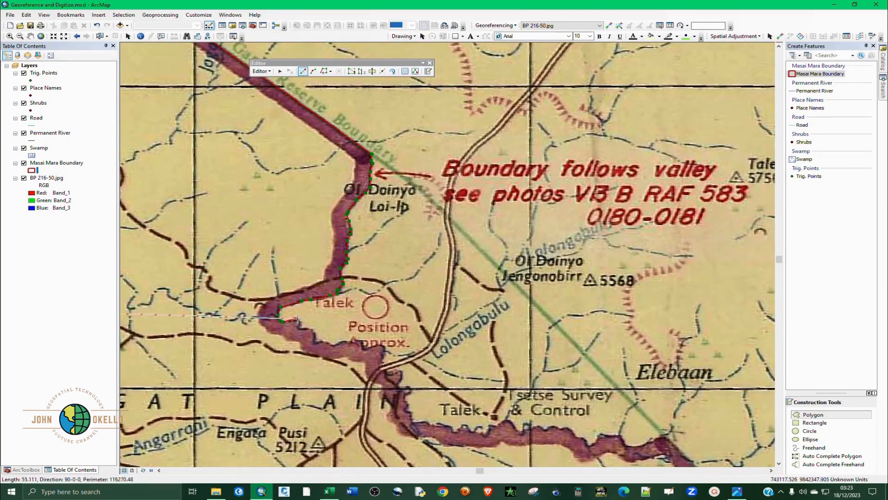
# Trace the boundary along the winding river from the Talek turn to the Tsetse Survey & Control site
pyautogui.click(296, 320)
pyautogui.click(315, 341)
pyautogui.click(342, 342)
pyautogui.click(382, 353)
pyautogui.click(399, 374)
pyautogui.click(407, 388)
pyautogui.click(412, 417)
pyautogui.click(437, 423)
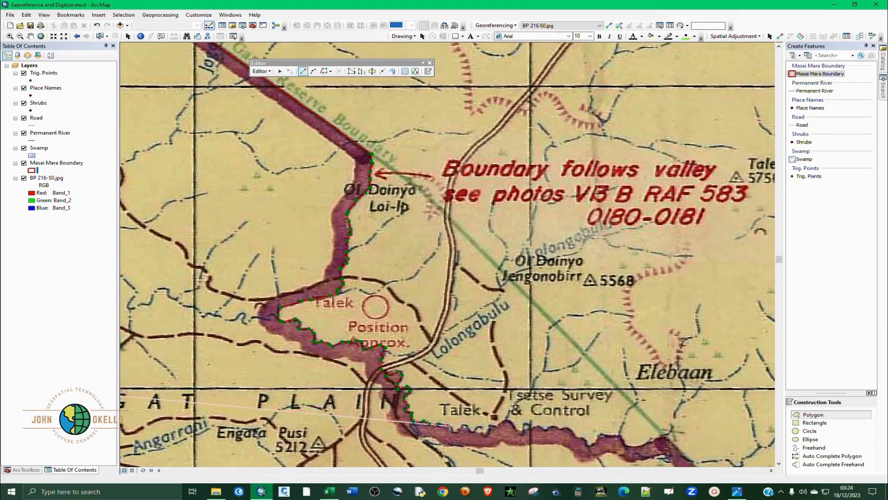
pyautogui.click(450, 426)
pyautogui.click(492, 425)
# Add boundary vertices along the river bends east of Tsetse Survey & Control toward Elebaan
pyautogui.scroll(3, 493, 422)
pyautogui.click(206, 260)
pyautogui.click(279, 265)
pyautogui.click(336, 263)
pyautogui.click(380, 305)
pyautogui.click(400, 290)
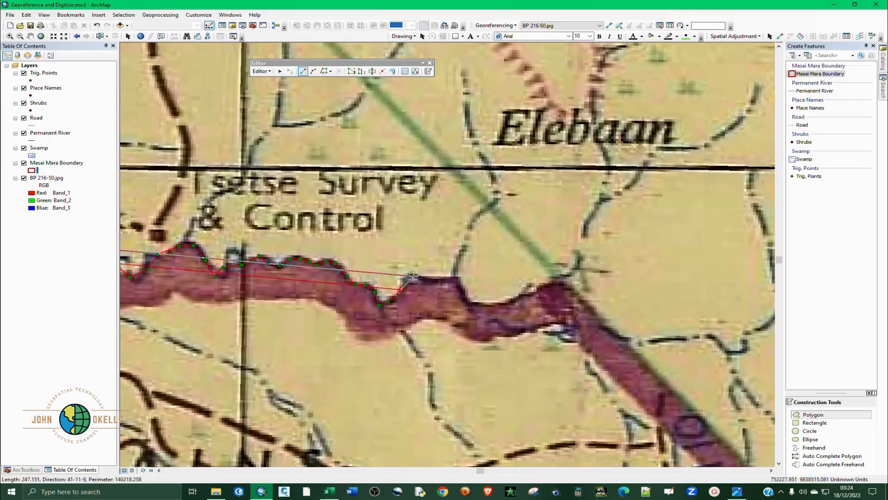
pyautogui.click(413, 276)
pyautogui.click(457, 277)
# Continue the boundary southeast along the straight stretch below Elebaan and turn it south toward Siana Plains
pyautogui.scroll(-5, 397, 208)
pyautogui.scroll(4, 509, 296)
pyautogui.click(402, 183)
pyautogui.click(516, 300)
pyautogui.click(522, 453)
pyautogui.scroll(3, 467, 180)
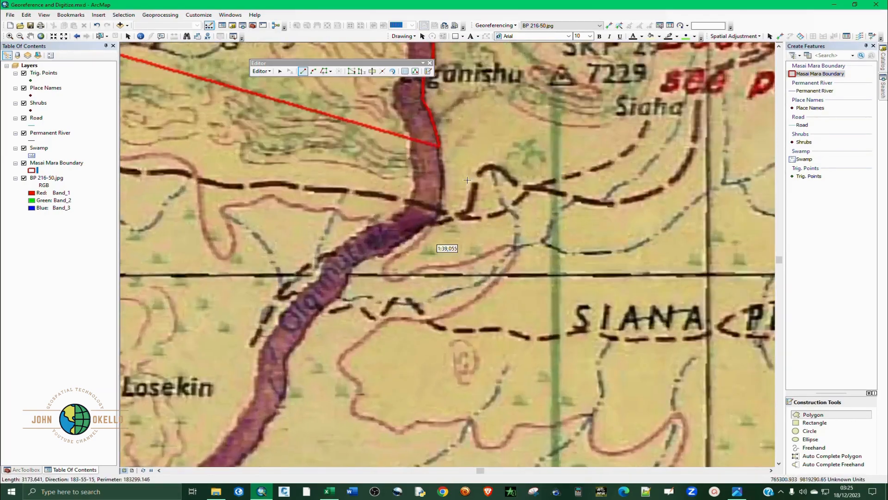
# Trace the outer edge of the purple boundary band southwest from the dashed track crossing toward Losekin
pyautogui.click(442, 210)
pyautogui.click(389, 252)
pyautogui.click(347, 285)
pyautogui.click(306, 337)
pyautogui.click(286, 360)
pyautogui.click(280, 403)
# Trace the boundary around the bend south of Losekin, then west and down along the purple band
pyautogui.scroll(-4, 508, 213)
pyautogui.scroll(5, 458, 270)
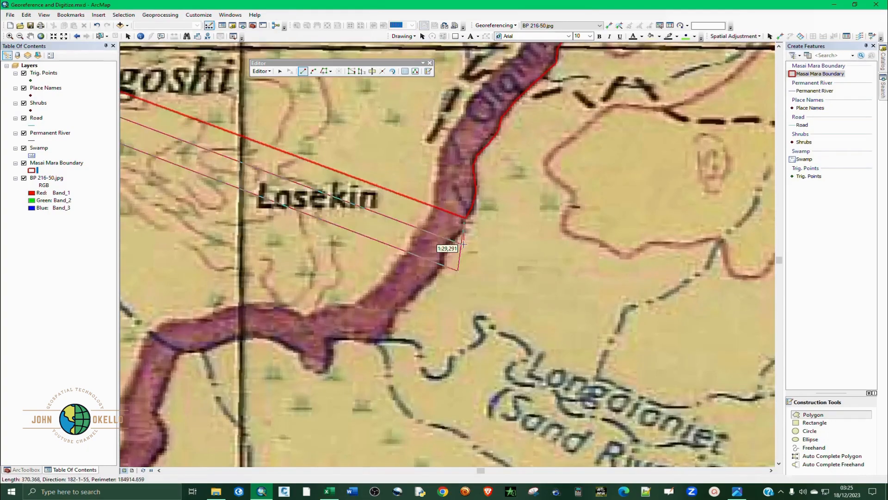
pyautogui.click(440, 270)
pyautogui.click(385, 335)
pyautogui.click(330, 361)
pyautogui.click(277, 343)
pyautogui.click(201, 354)
pyautogui.click(165, 444)
# Follow the purple band south with boundary vertices, past Medium bush toward BP 25
pyautogui.scroll(-5, 165, 453)
pyautogui.scroll(4, 434, 153)
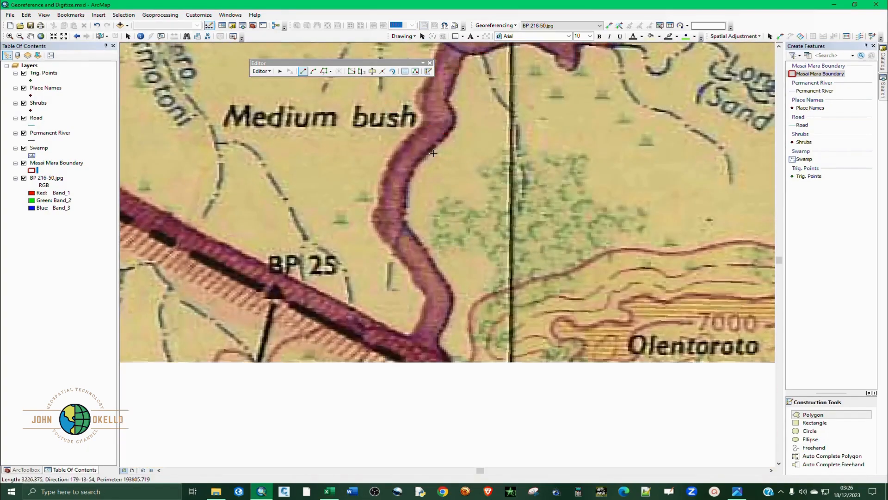
pyautogui.click(436, 147)
pyautogui.click(412, 174)
pyautogui.click(404, 222)
pyautogui.click(435, 264)
pyautogui.click(452, 296)
# Finish the Masai Mara Boundary polygon at the southeast corner on the border line beyond BP 25
pyautogui.click(438, 344)
pyautogui.click(456, 365)
pyautogui.scroll(-1, 536, 339)
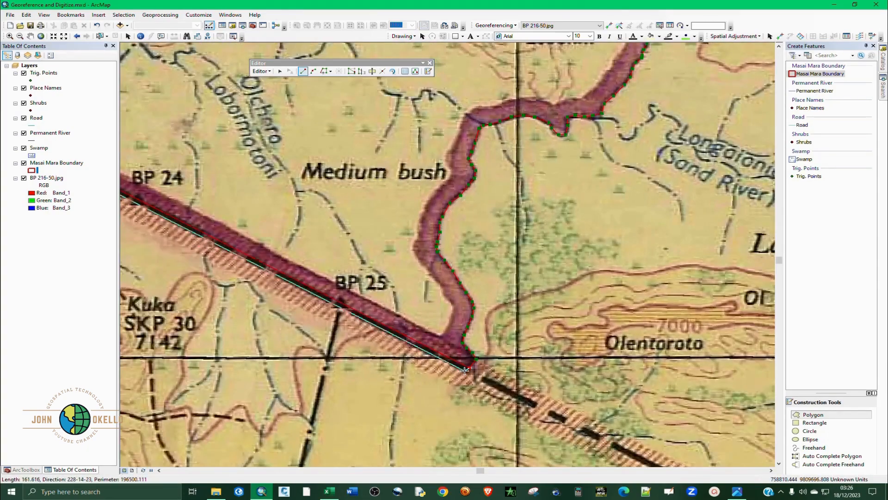
pyautogui.doubleClick(465, 369)
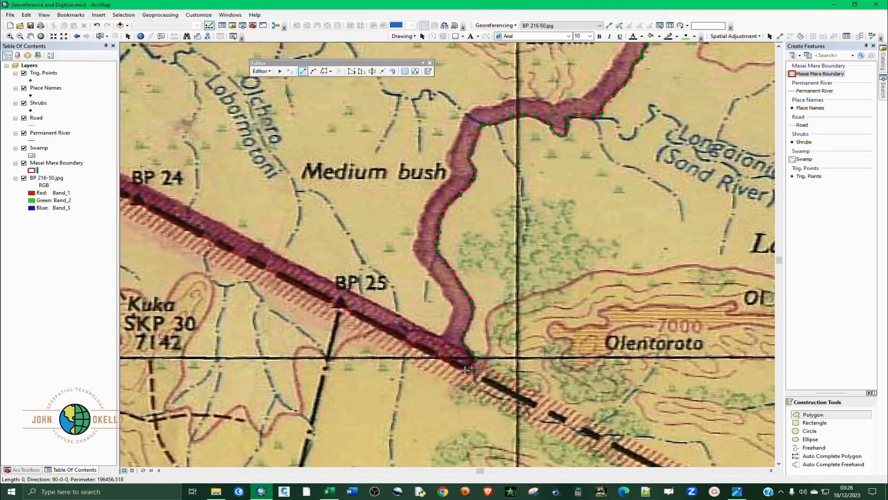
pyautogui.scroll(-5, 527, 403)
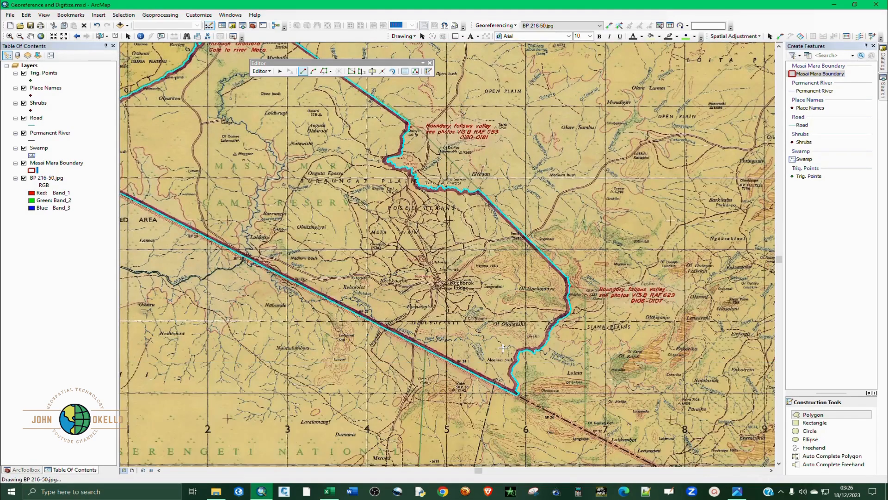
pyautogui.scroll(-1, 527, 371)
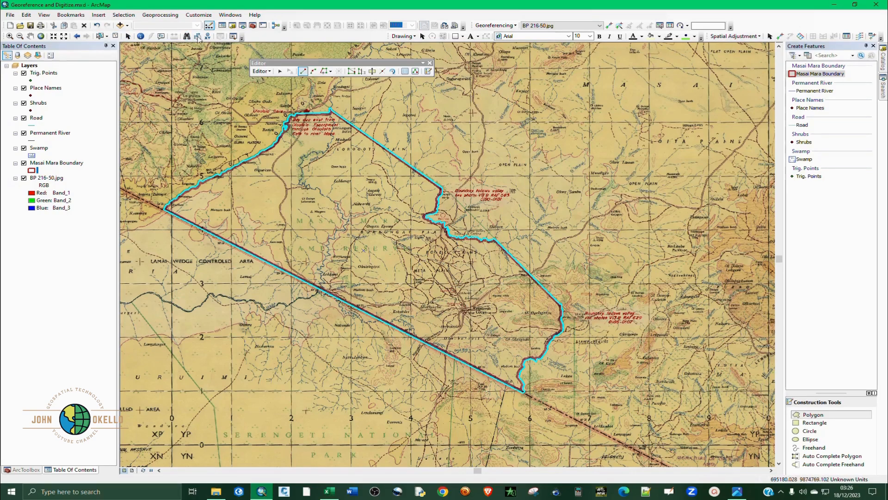
# Save the boundary edits and stop the edit session
pyautogui.click(269, 70)
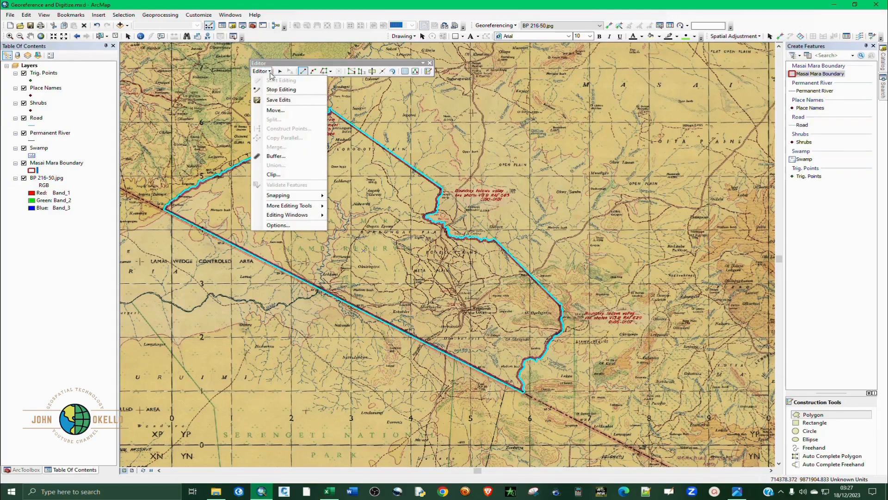
pyautogui.click(271, 99)
pyautogui.click(268, 72)
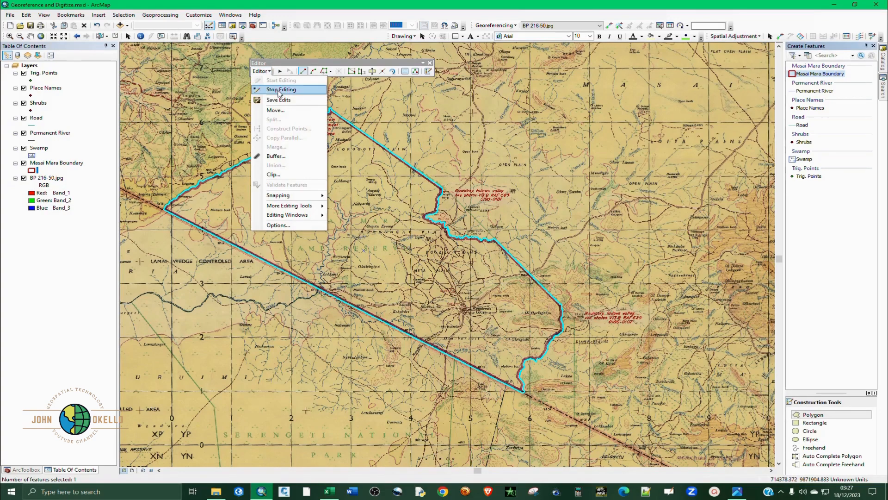
pyautogui.click(279, 90)
pyautogui.click(271, 72)
pyautogui.click(273, 82)
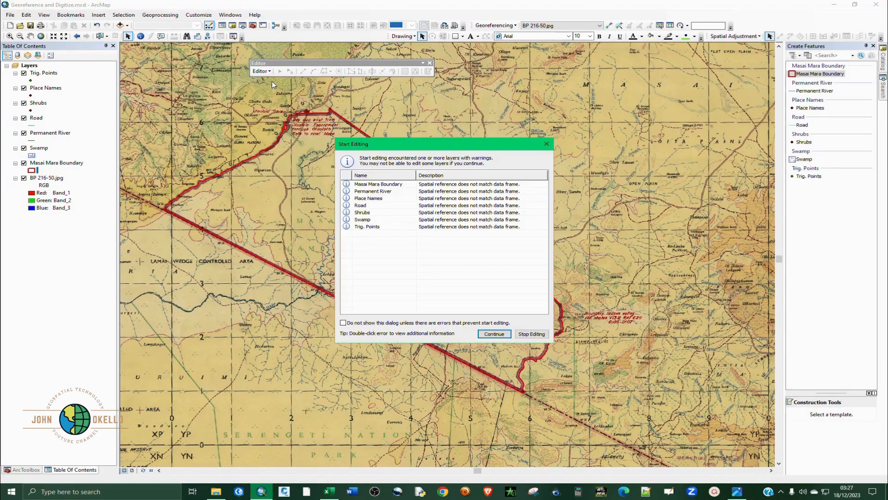
pyautogui.click(546, 144)
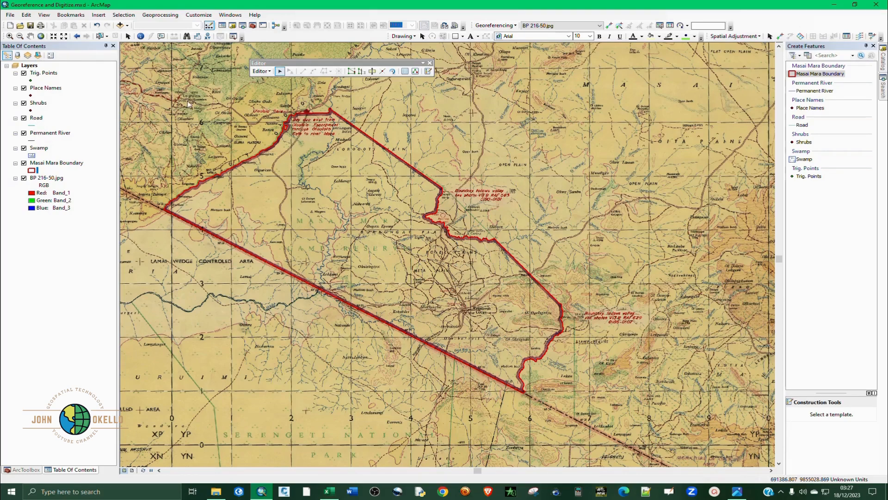
pyautogui.click(261, 71)
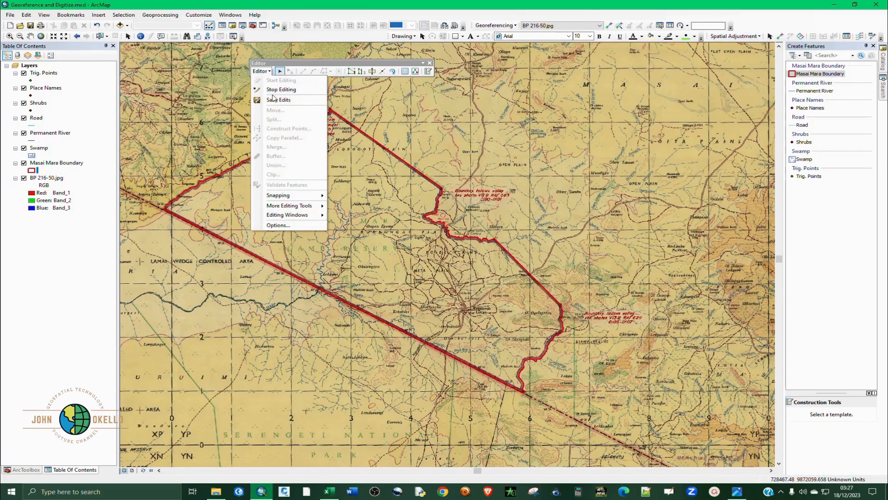
pyautogui.click(276, 90)
# Set up a new shapefile named River with the Polyline feature type in the Shapefiles folder
pyautogui.click(883, 59)
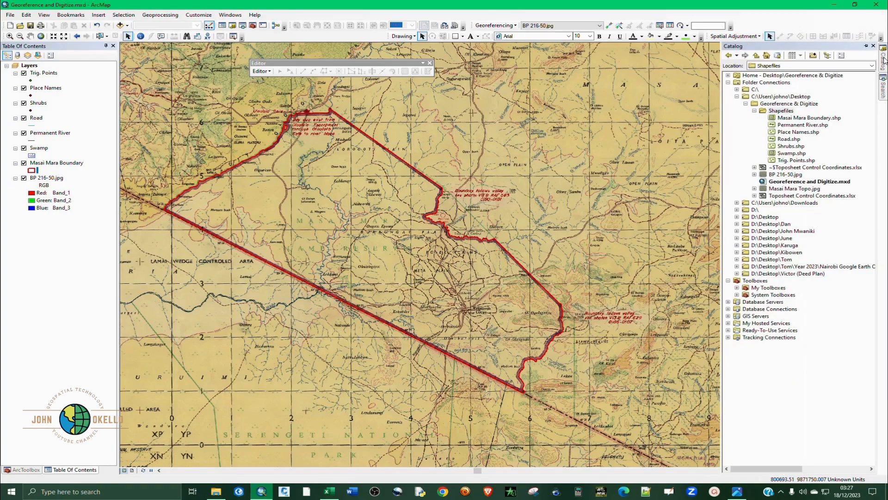
pyautogui.rightClick(782, 112)
pyautogui.moveTo(801, 164)
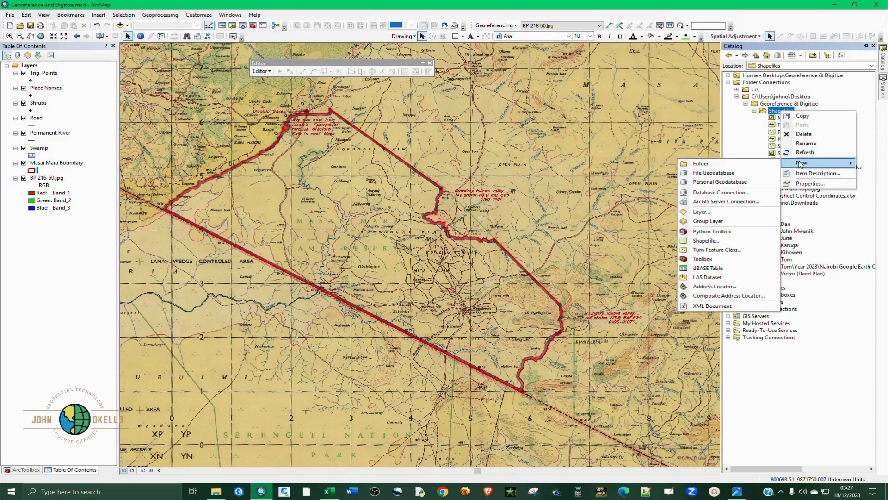
pyautogui.click(693, 241)
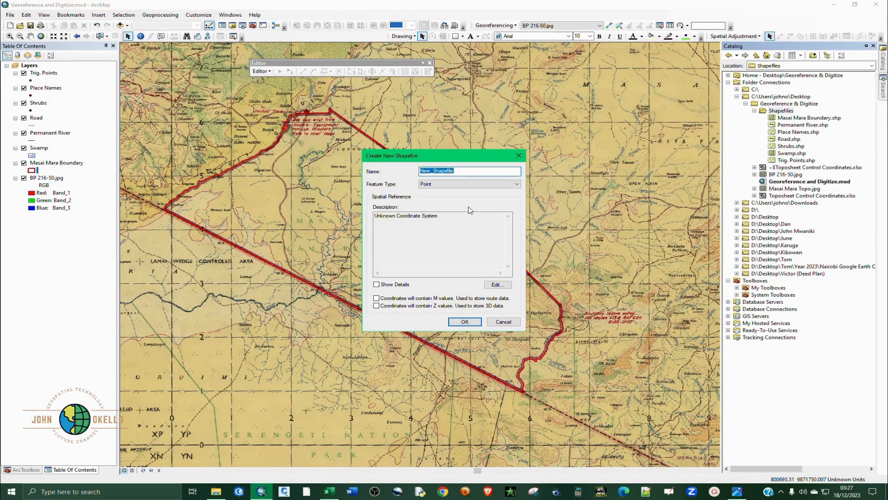
pyautogui.click(446, 184)
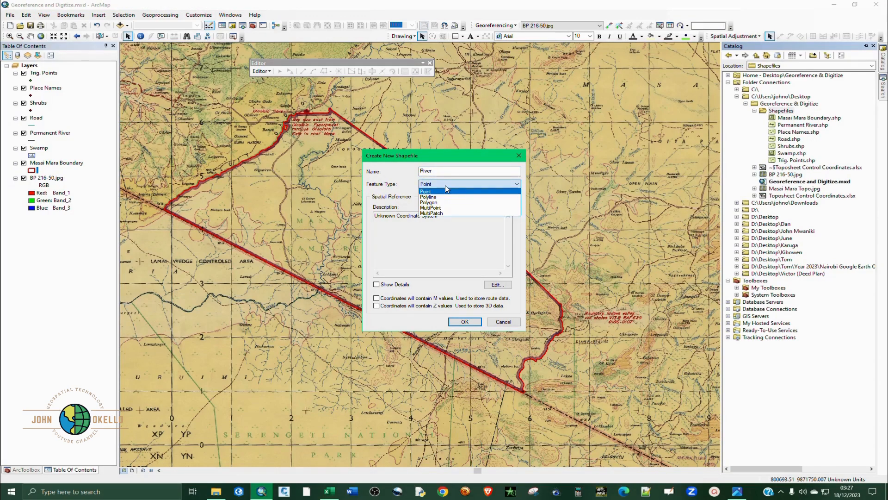
pyautogui.click(435, 197)
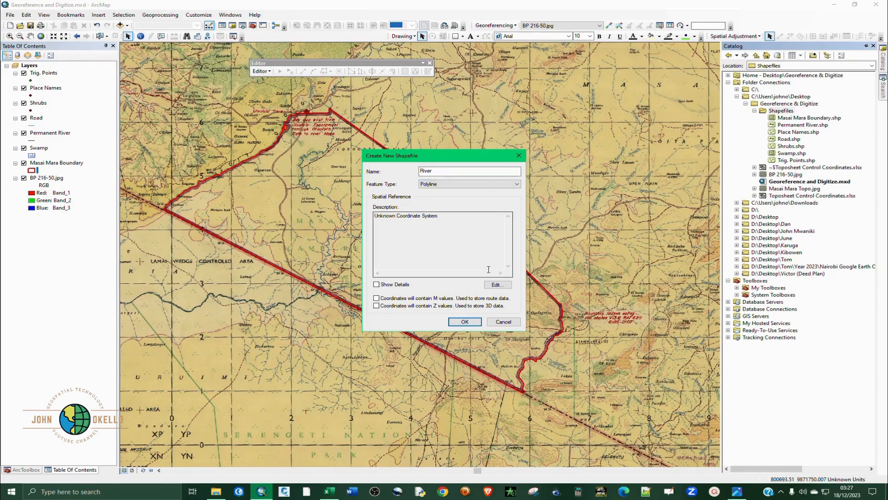
# Assign the Arc_1960_UTM_Zone_36S coordinate system to the River shapefile and create it
pyautogui.click(497, 284)
pyautogui.click(432, 203)
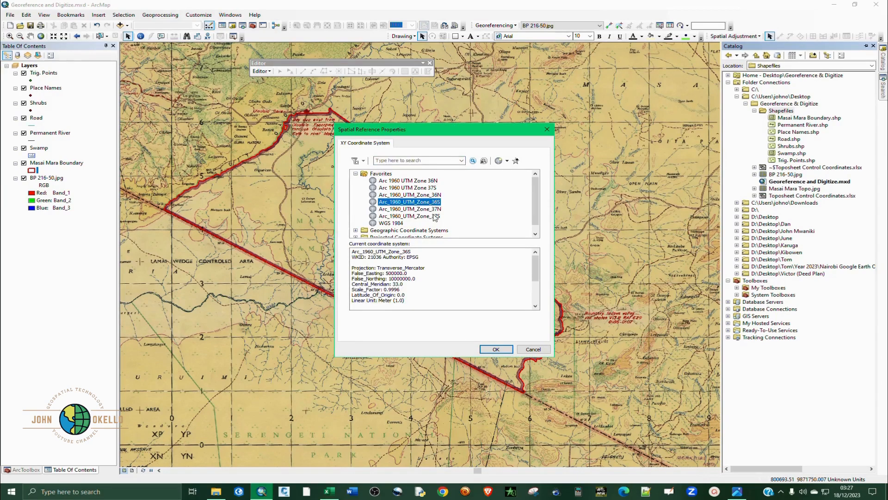
pyautogui.click(491, 348)
pyautogui.click(465, 322)
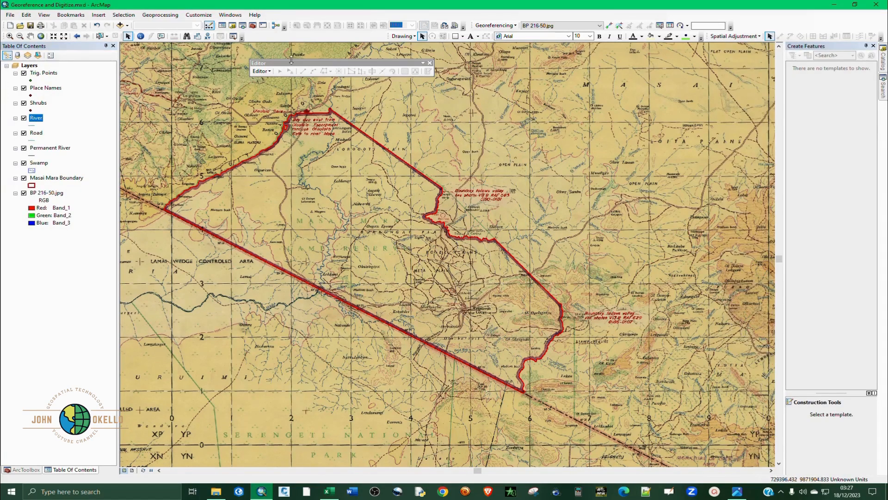
# Start a new edit session and choose the River template for line digitizing
pyautogui.click(267, 72)
pyautogui.click(271, 81)
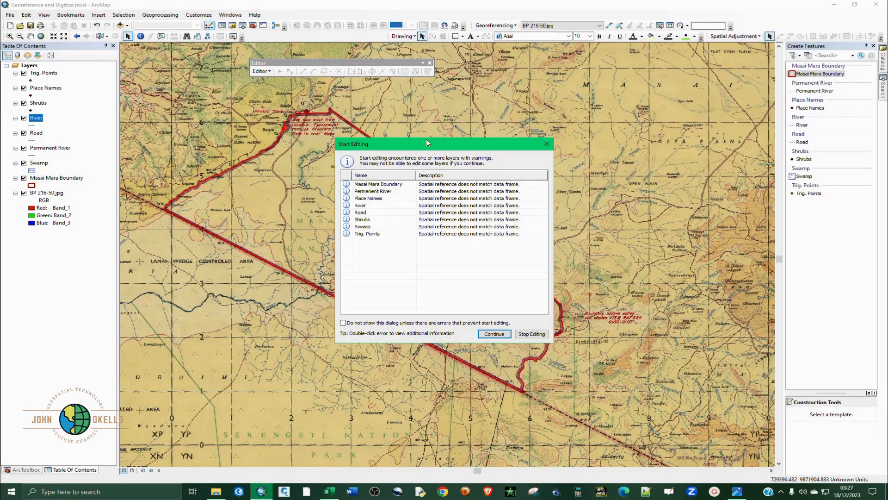
pyautogui.click(544, 145)
pyautogui.click(802, 125)
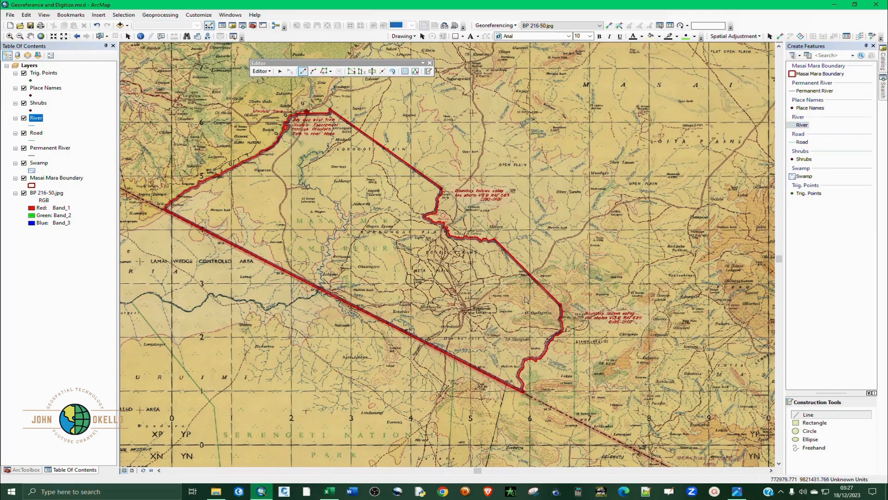
# Start a River line on the watercourse just south of Mara Bridge and trace it down to the reserve boundary's northern corner
pyautogui.scroll(-1, 372, 365)
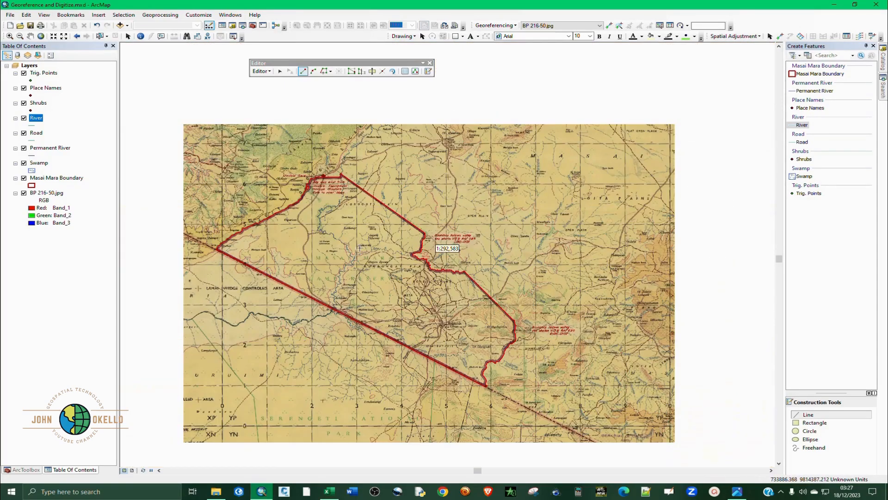
pyautogui.scroll(1, 331, 164)
pyautogui.scroll(5, 332, 165)
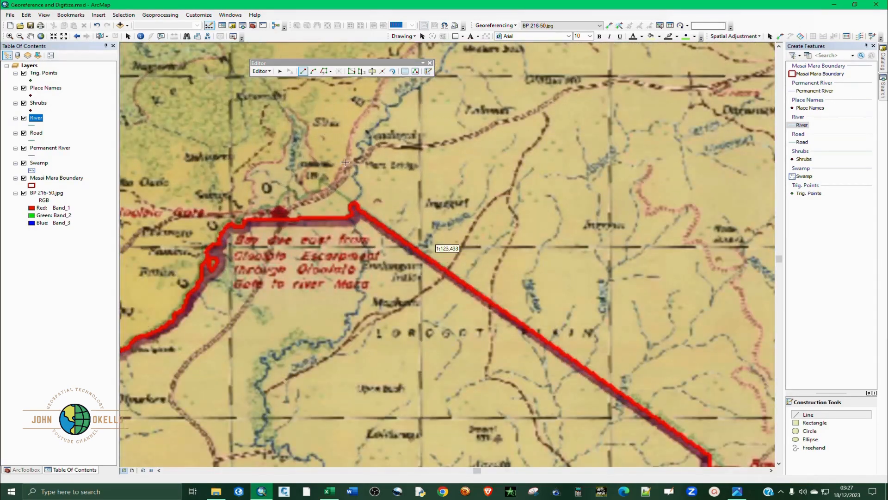
pyautogui.scroll(2, 362, 166)
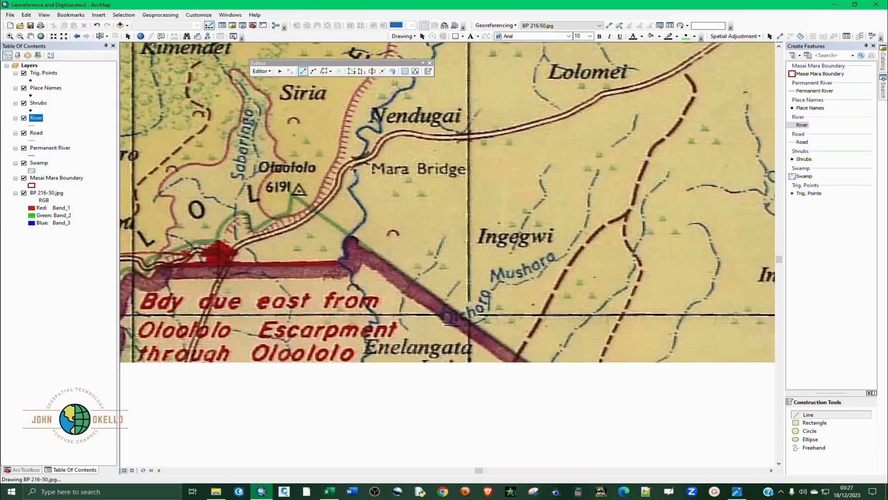
pyautogui.scroll(1, 351, 187)
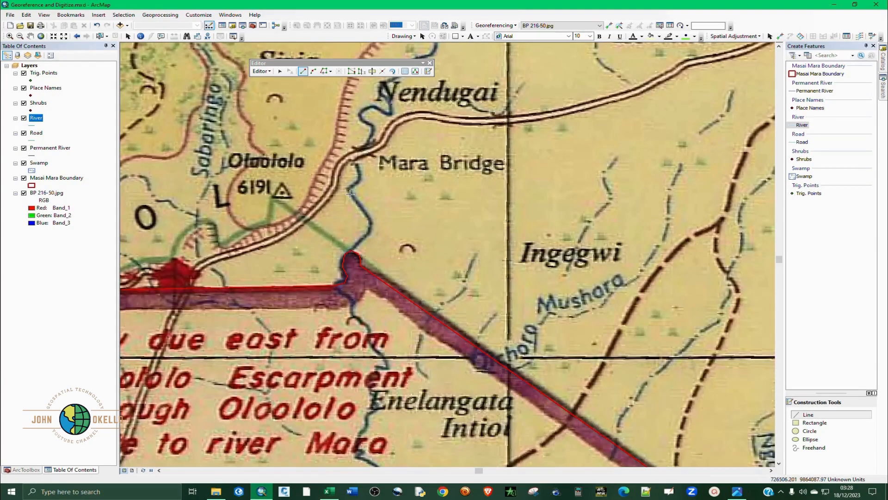
pyautogui.click(350, 193)
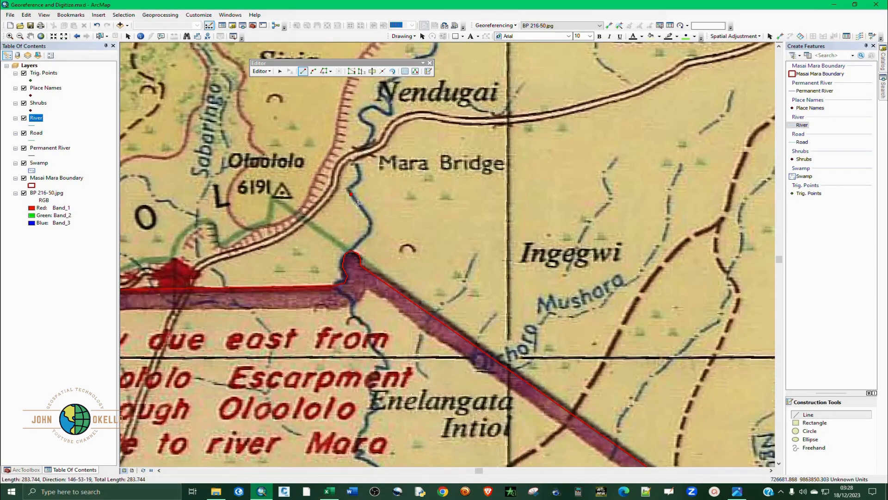
pyautogui.click(358, 203)
pyautogui.click(366, 215)
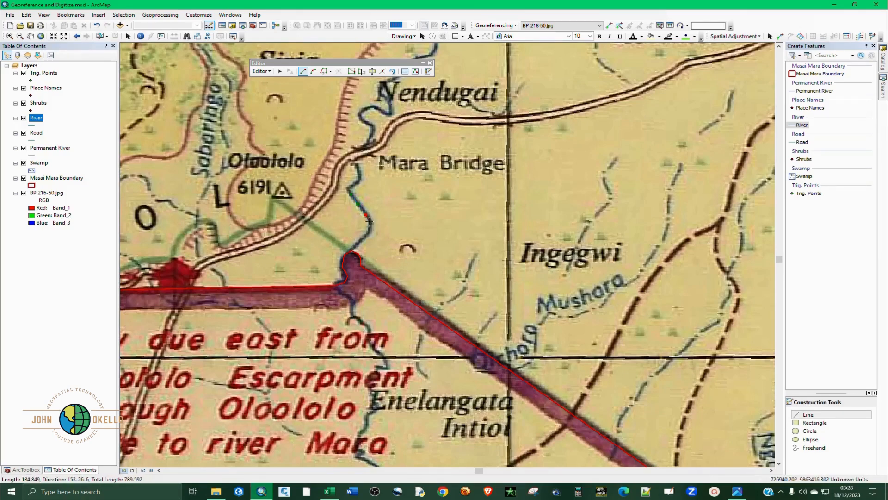
pyautogui.click(369, 231)
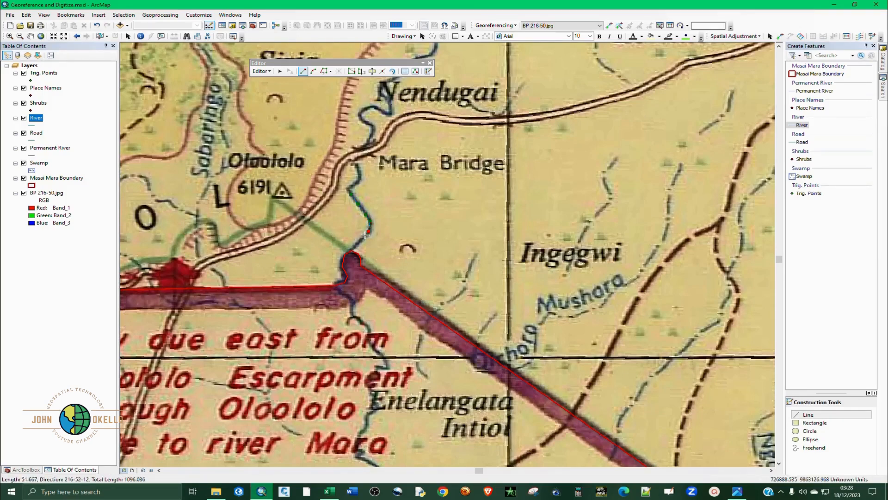
pyautogui.click(352, 250)
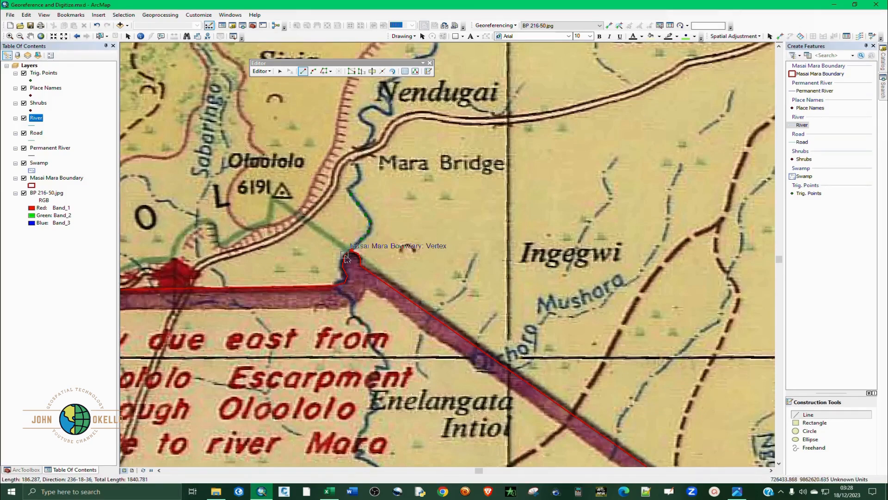
pyautogui.click(343, 267)
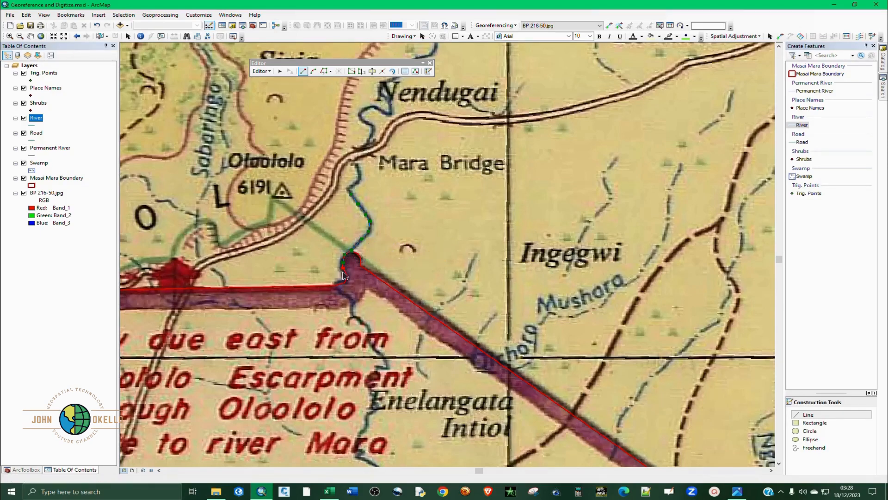
pyautogui.click(346, 278)
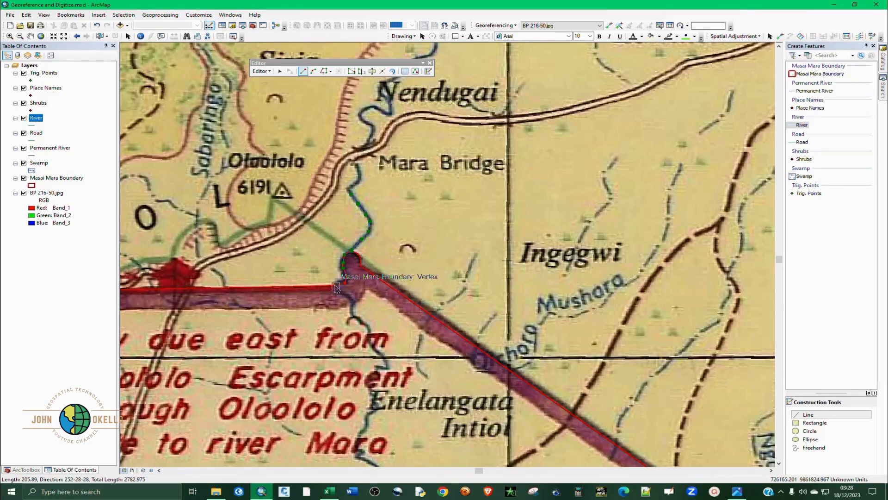
# Continue the River line from the northern boundary corner southward past Enelangata Intiol toward Mushara
pyautogui.scroll(-2, 339, 298)
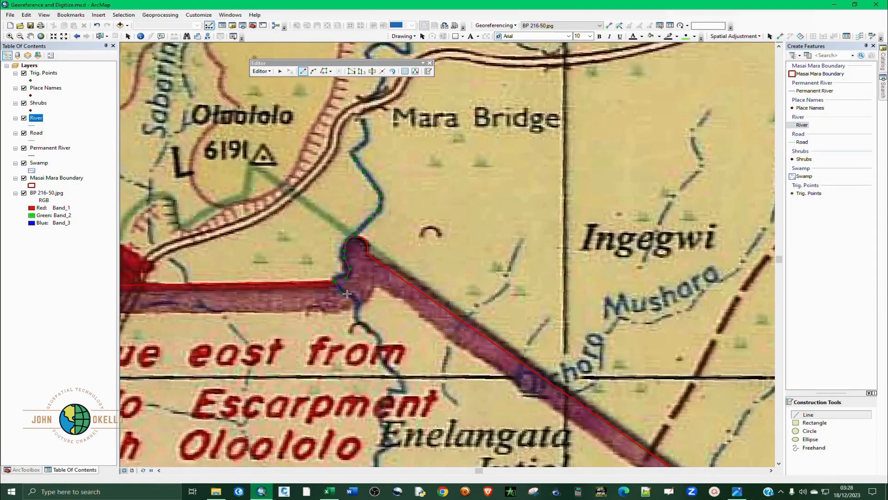
pyautogui.click(353, 298)
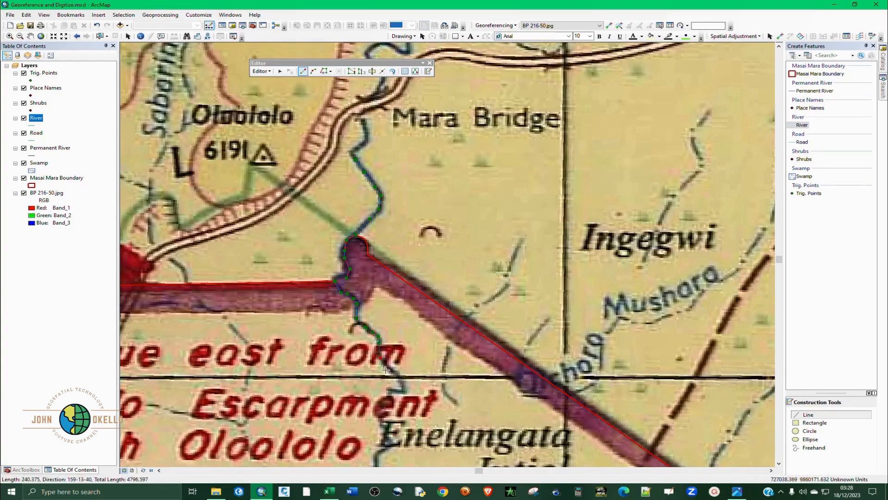
pyautogui.moveTo(385, 369); pyautogui.dragTo(341, 172)
pyautogui.scroll(-1, 340, 171)
pyautogui.click(338, 171)
pyautogui.click(349, 180)
pyautogui.click(358, 189)
pyautogui.click(360, 195)
pyautogui.click(360, 203)
pyautogui.click(351, 202)
pyautogui.click(312, 360)
pyautogui.click(323, 366)
pyautogui.click(337, 376)
pyautogui.click(347, 385)
pyautogui.click(345, 394)
pyautogui.click(331, 404)
pyautogui.click(315, 416)
pyautogui.click(317, 432)
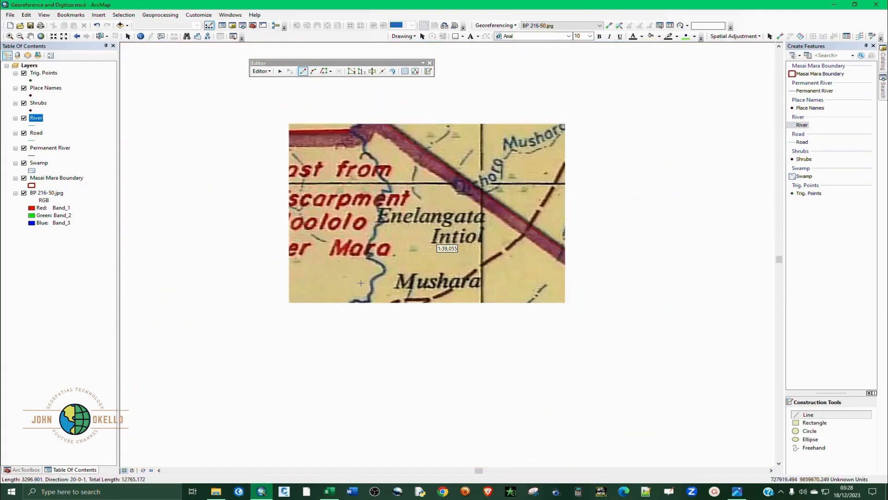
# Extend the River line southwest from Mushara along the meanders north of the Olonje label
pyautogui.moveTo(315, 407); pyautogui.dragTo(499, 246)
pyautogui.scroll(-1, 499, 247)
pyautogui.click(494, 250)
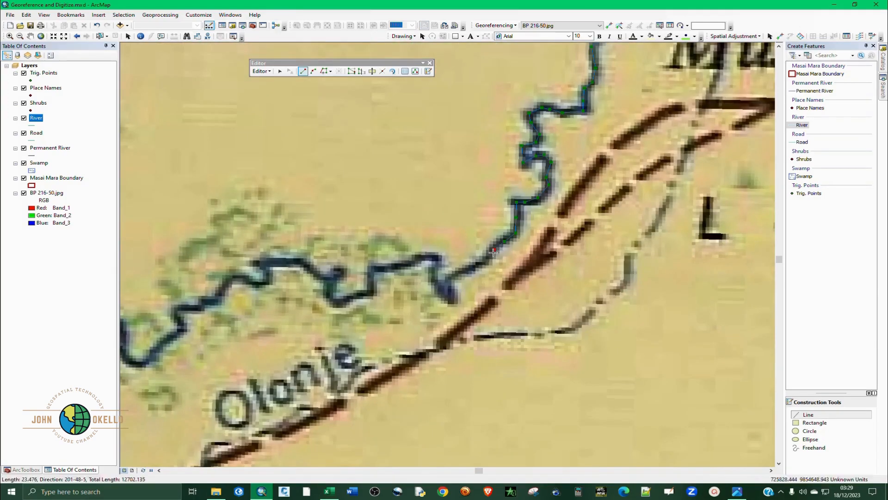
pyautogui.click(184, 308)
pyautogui.click(173, 313)
pyautogui.click(175, 320)
pyautogui.click(183, 327)
pyautogui.click(174, 333)
# Trace the River line around the sharp bend west of Olonje and on southward
pyautogui.scroll(2, 553, 333)
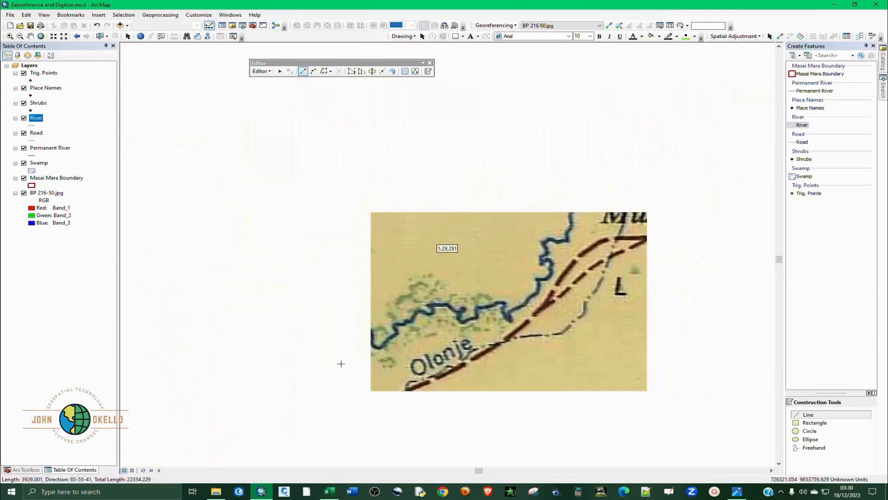
pyautogui.scroll(-2, 341, 363)
pyautogui.click(370, 299)
pyautogui.click(385, 358)
pyautogui.click(369, 383)
pyautogui.scroll(2, 352, 394)
pyautogui.scroll(-2, 305, 439)
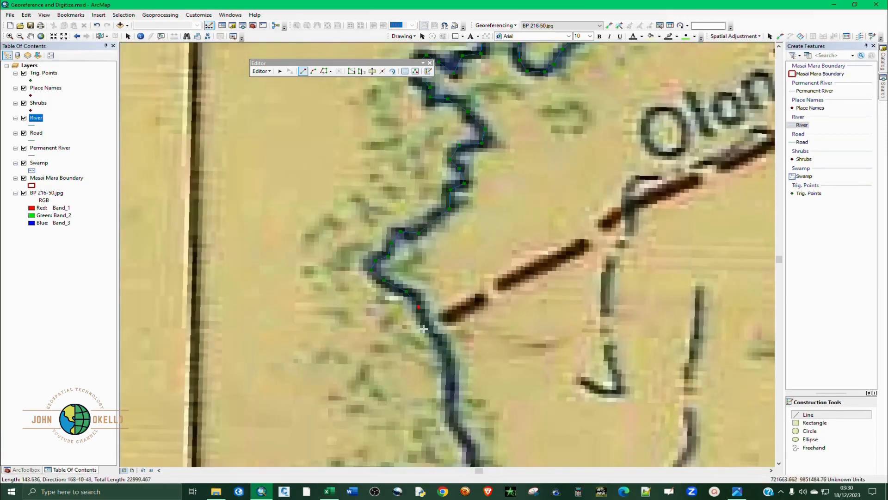
pyautogui.click(453, 377)
pyautogui.click(454, 418)
# Continue the River line along the winding channel from south of Olonje toward the Lodge
pyautogui.click(425, 270)
pyautogui.click(406, 276)
pyautogui.click(349, 411)
pyautogui.click(338, 405)
pyautogui.click(332, 420)
pyautogui.click(336, 435)
pyautogui.moveTo(333, 463); pyautogui.dragTo(403, 200)
pyautogui.scroll(-1, 403, 200)
pyautogui.click(398, 210)
pyautogui.click(394, 224)
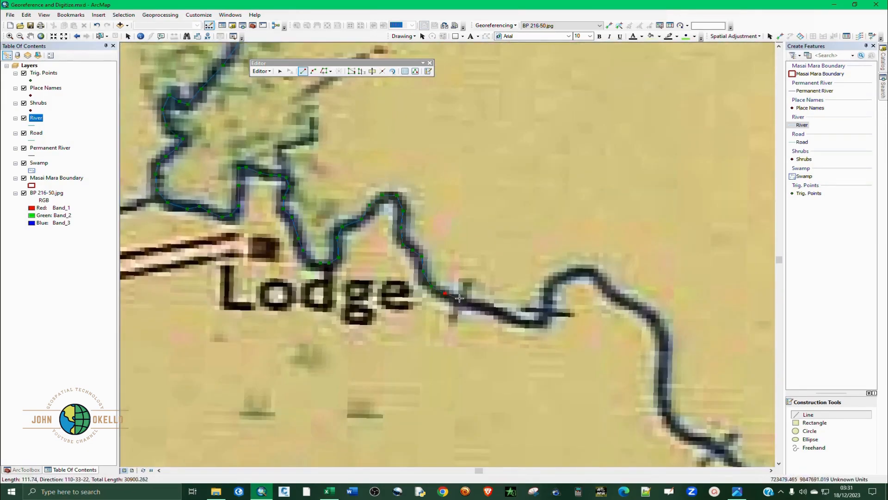
# Trace the River line along the looping bends east of the Lodge
pyautogui.click(488, 308)
pyautogui.click(526, 324)
pyautogui.click(552, 307)
pyautogui.click(566, 277)
pyautogui.click(599, 283)
pyautogui.click(640, 308)
pyautogui.click(668, 352)
pyautogui.click(662, 393)
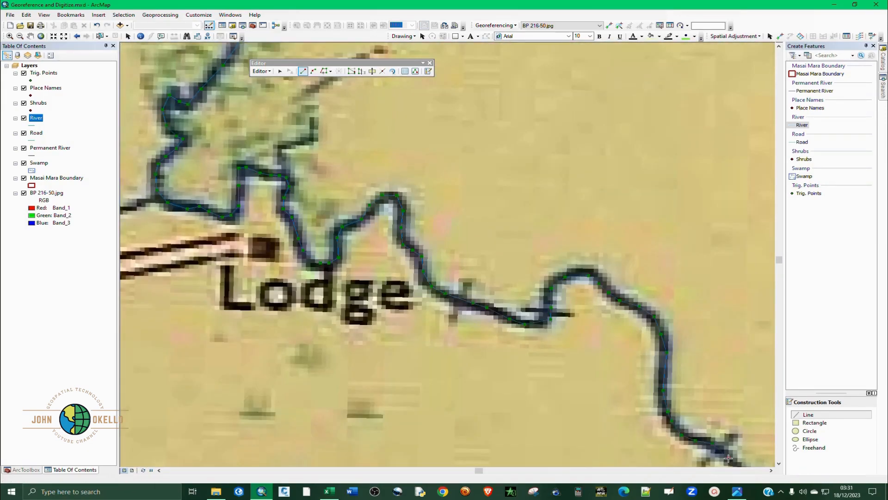
pyautogui.click(729, 458)
# Extend the River line southeast from the Lodge bends toward the valley east of Maggone
pyautogui.moveTo(729, 458); pyautogui.dragTo(314, 202)
pyautogui.scroll(-1, 314, 202)
pyautogui.click(326, 215)
pyautogui.click(332, 218)
pyautogui.click(345, 223)
pyautogui.click(364, 224)
pyautogui.click(381, 224)
pyautogui.click(589, 430)
pyautogui.click(582, 441)
pyautogui.click(582, 453)
# Trace the River line south past the Talek confluence and west along the bend below the horizontal grid line
pyautogui.moveTo(591, 464); pyautogui.dragTo(377, 177)
pyautogui.scroll(-1, 376, 177)
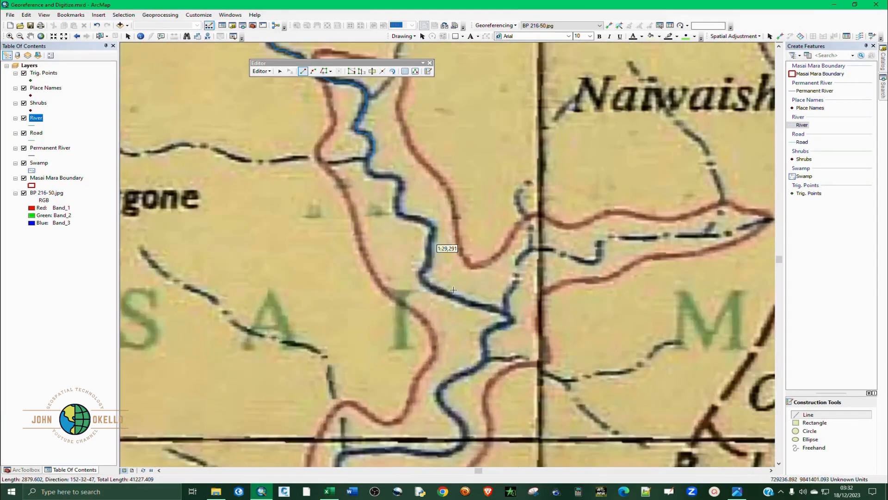
pyautogui.click(399, 215)
pyautogui.click(420, 220)
pyautogui.click(430, 225)
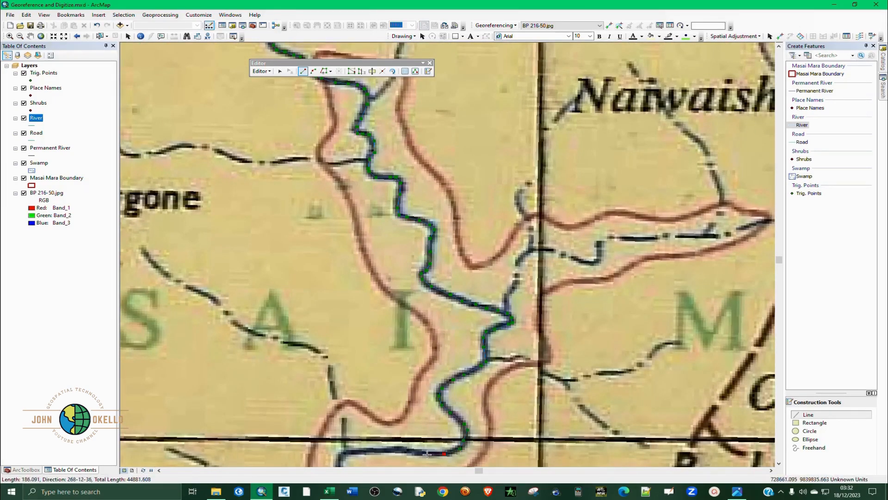
pyautogui.click(427, 454)
pyautogui.click(412, 453)
pyautogui.click(398, 450)
pyautogui.click(386, 452)
pyautogui.click(363, 452)
# Continue the River line south through the valley between the E and R of the reserve lettering
pyautogui.moveTo(352, 458); pyautogui.dragTo(517, 183)
pyautogui.scroll(-1, 517, 183)
pyautogui.scroll(2, 517, 183)
pyautogui.click(308, 419)
pyautogui.moveTo(342, 460); pyautogui.dragTo(373, 246)
pyautogui.scroll(-1, 373, 245)
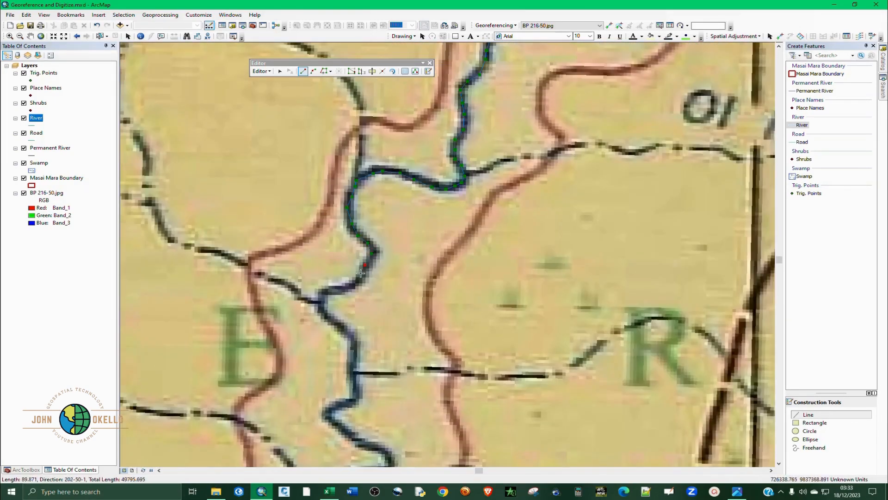
pyautogui.click(355, 378)
# Extend the River line south along the channel west of Burrungat and Olmisingiyo
pyautogui.moveTo(381, 452); pyautogui.dragTo(389, 199)
pyautogui.scroll(1, 389, 199)
pyautogui.click(302, 244)
pyautogui.click(224, 381)
pyautogui.click(219, 395)
# Trace the River line past Loldopai and finish the feature at the reserve's southern boundary
pyautogui.moveTo(249, 458); pyautogui.dragTo(379, 224)
pyautogui.scroll(-1, 378, 224)
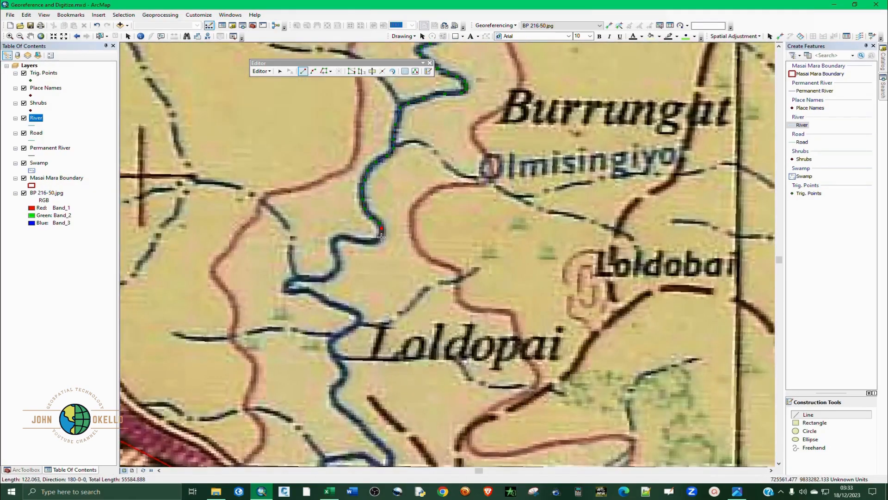
pyautogui.click(305, 281)
pyautogui.click(346, 336)
pyautogui.moveTo(352, 370); pyautogui.dragTo(371, 222)
pyautogui.scroll(1, 364, 296)
pyautogui.click(417, 298)
pyautogui.click(399, 289)
pyautogui.scroll(-1, 448, 245)
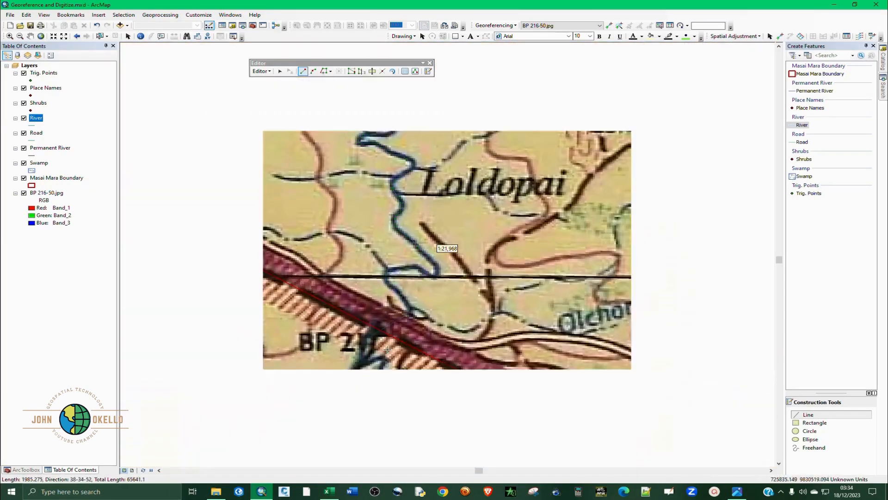
pyautogui.doubleClick(311, 406)
# Start a second River line for the Talek at the western notch of the eastern boundary and trace it west
pyautogui.scroll(-4, 259, 264)
pyautogui.scroll(3, 282, 220)
pyautogui.scroll(3, 619, 254)
pyautogui.click(583, 267)
pyautogui.click(570, 269)
pyautogui.click(563, 264)
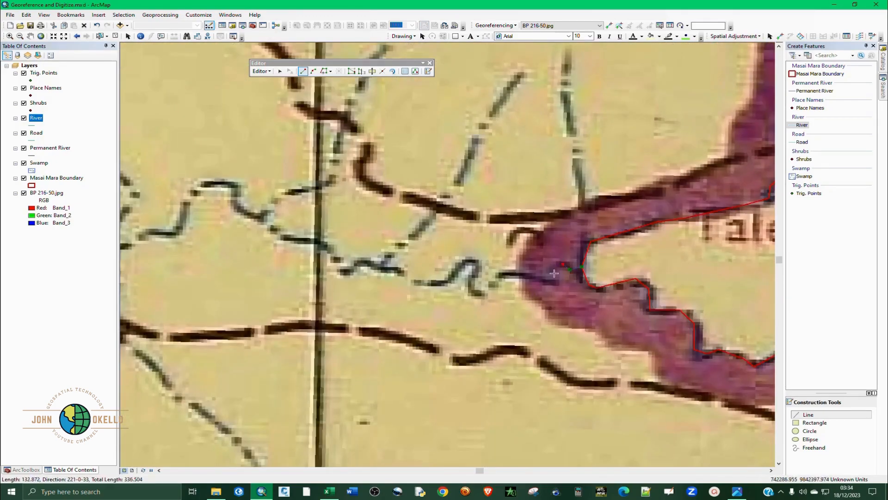
pyautogui.click(177, 229)
# Continue the Talek River line westward along the meanders north of Ongata Eposee
pyautogui.moveTo(177, 229); pyautogui.dragTo(423, 255)
pyautogui.scroll(-1, 423, 255)
pyautogui.click(385, 267)
pyautogui.click(342, 181)
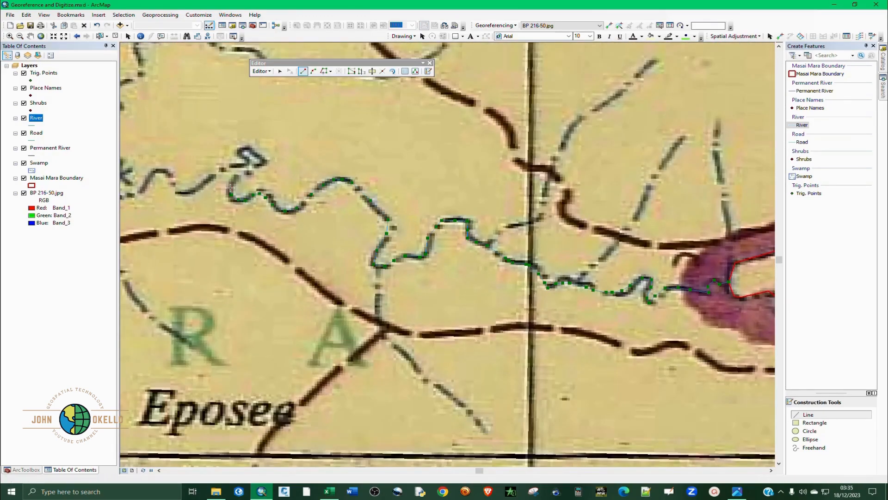
pyautogui.click(230, 188)
pyautogui.click(139, 192)
# Trace the Talek line past its label and finish it snapped to a vertex of the main river
pyautogui.scroll(-2, 395, 236)
pyautogui.click(395, 237)
pyautogui.click(365, 238)
pyautogui.click(342, 230)
pyautogui.click(314, 252)
pyautogui.click(273, 267)
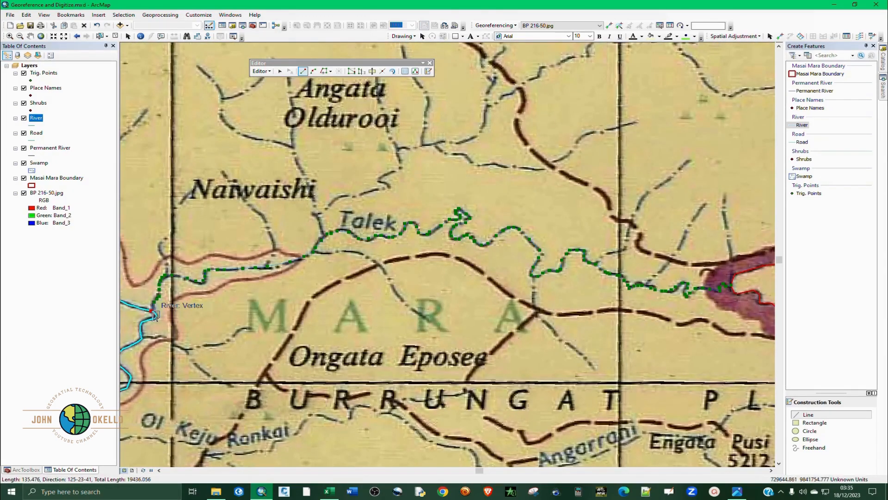
pyautogui.click(206, 269)
pyautogui.click(165, 275)
pyautogui.doubleClick(156, 315)
# Save the two digitized river features and stop the edit session
pyautogui.scroll(-3, 207, 320)
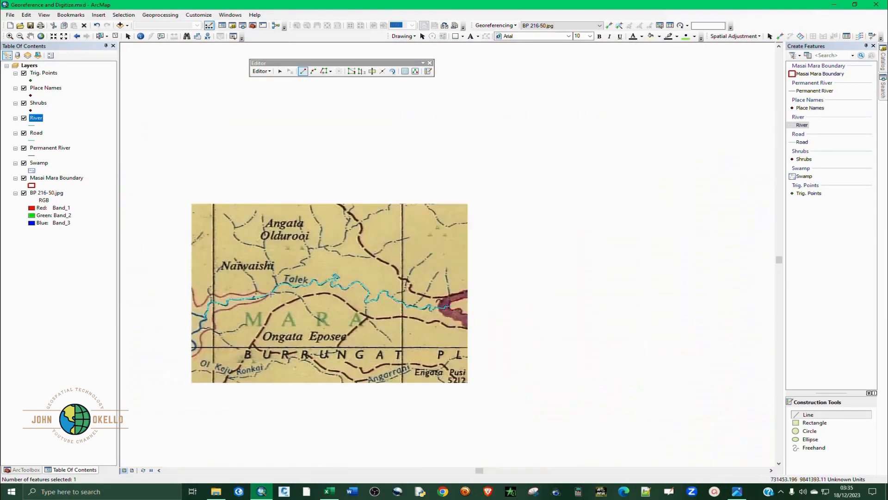
pyautogui.scroll(3, 338, 251)
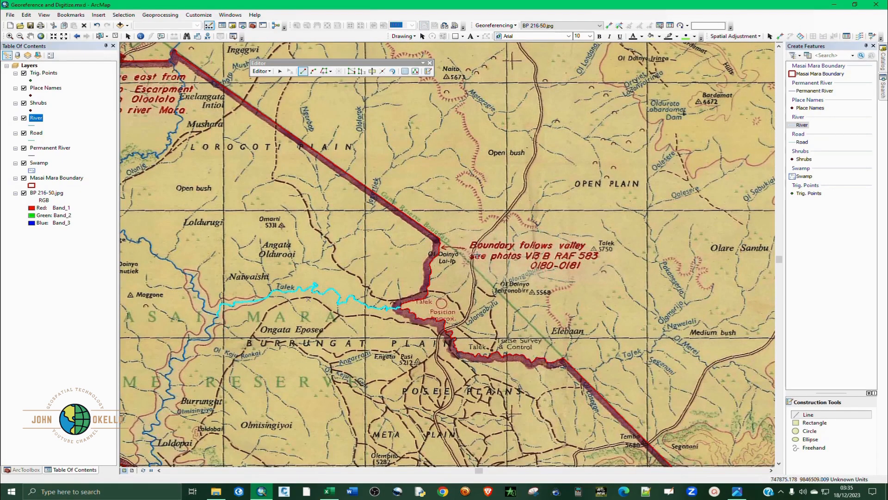
pyautogui.scroll(-3, 476, 254)
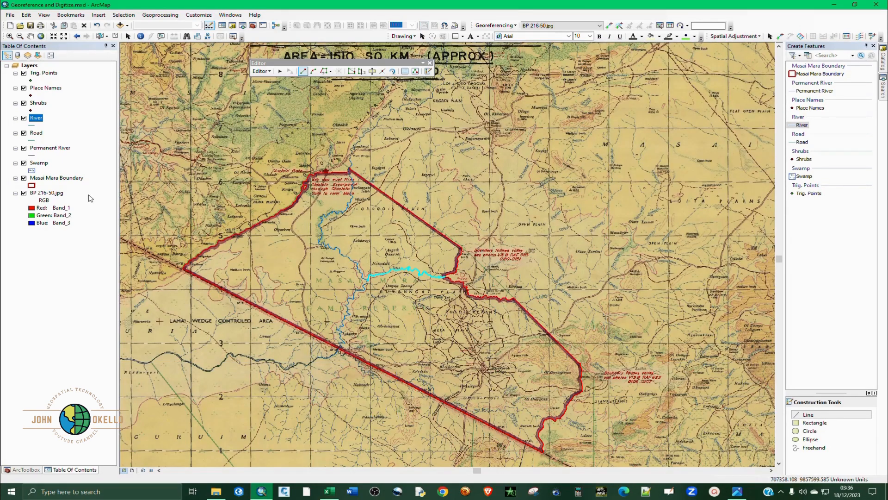
pyautogui.click(269, 73)
pyautogui.click(272, 99)
pyautogui.click(272, 74)
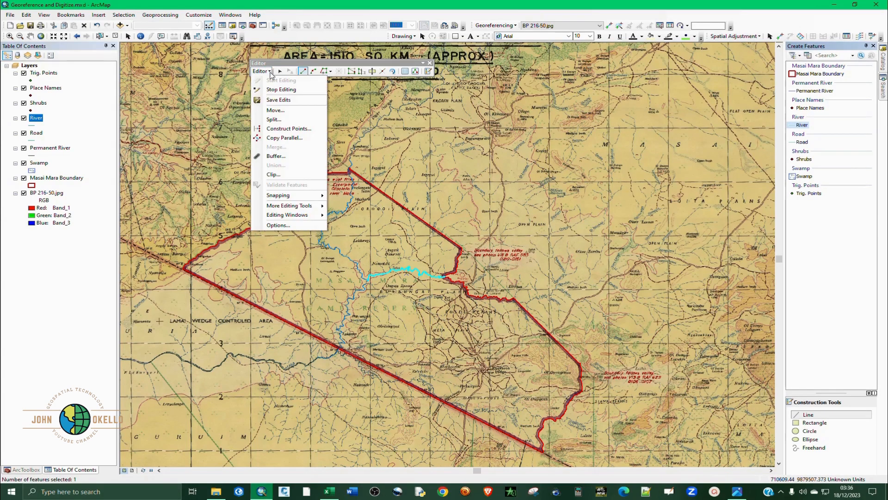
pyautogui.click(274, 92)
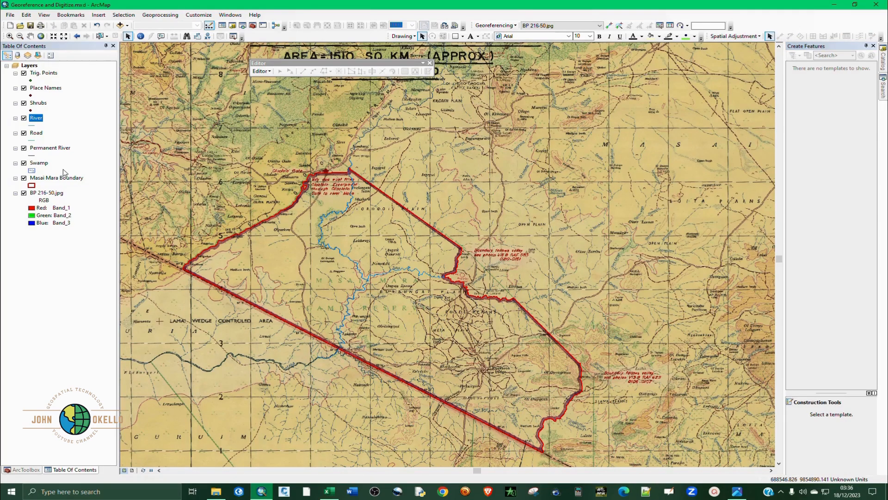
# Delete the Permanent River shapefile from the Shapefiles folder, which also removes its layer from the map
pyautogui.click(44, 149)
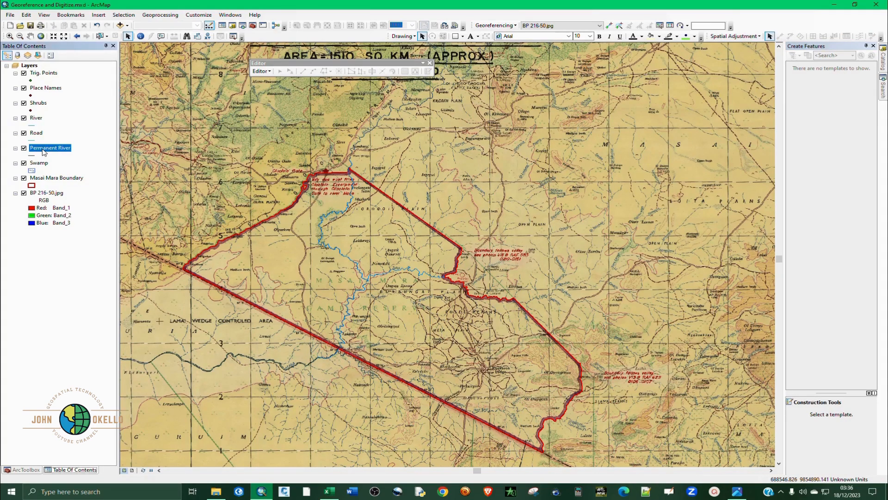
pyautogui.moveTo(884, 65)
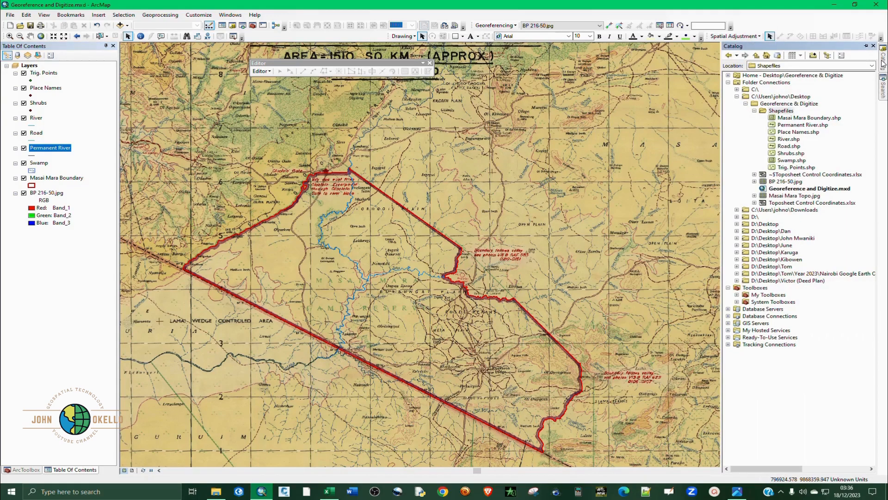
pyautogui.click(789, 125)
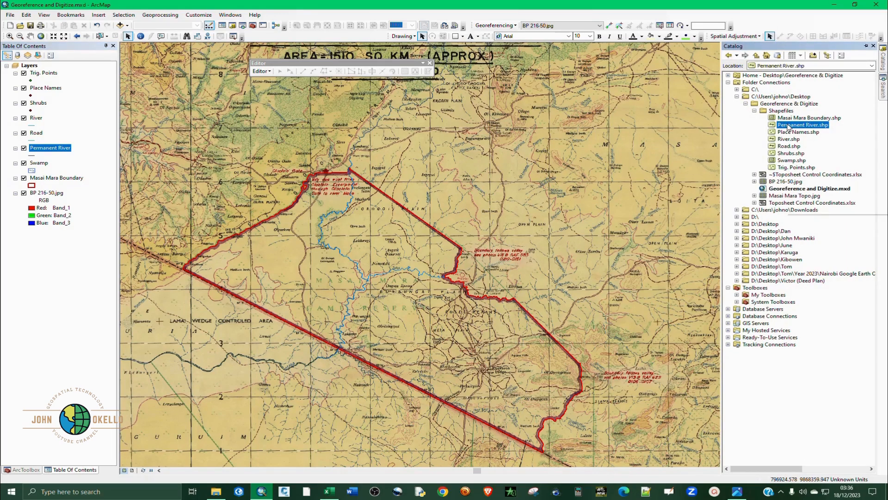
pyautogui.rightClick(788, 128)
pyautogui.click(831, 152)
pyautogui.rightClick(788, 129)
pyautogui.click(809, 140)
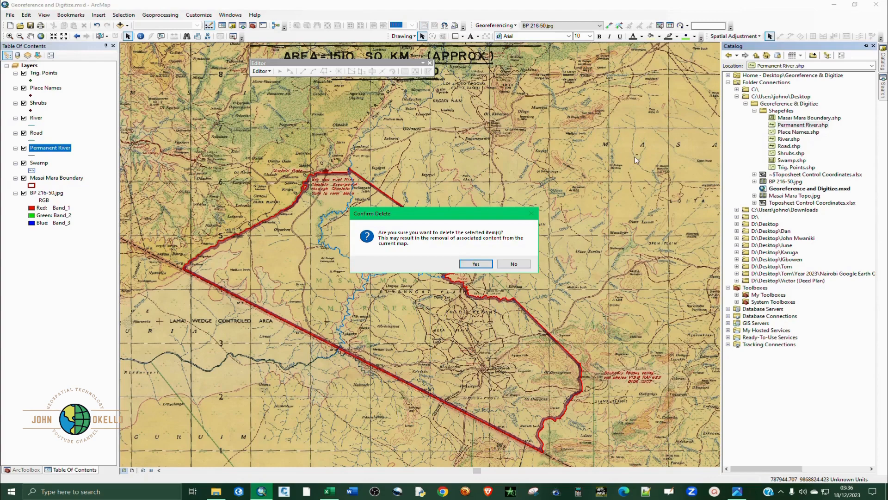
pyautogui.click(468, 266)
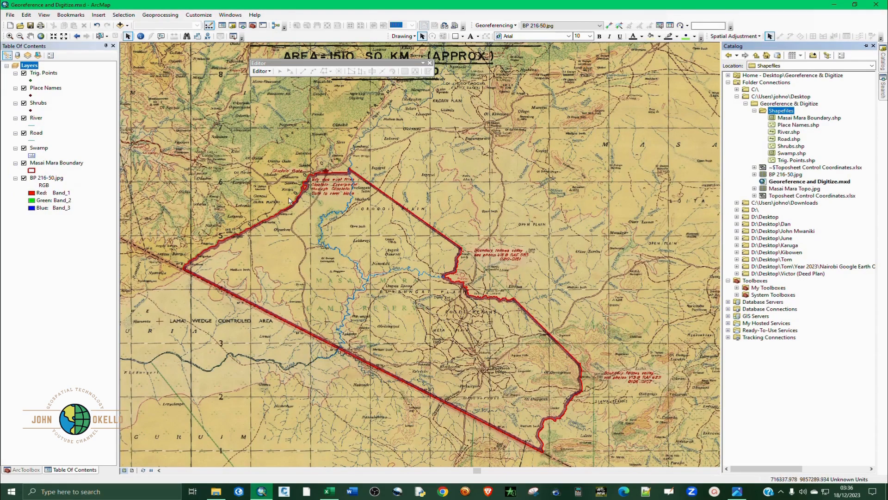
# Start an edit session past the spatial reference warnings and choose the Road template with the Line construction tool
pyautogui.scroll(3, 277, 188)
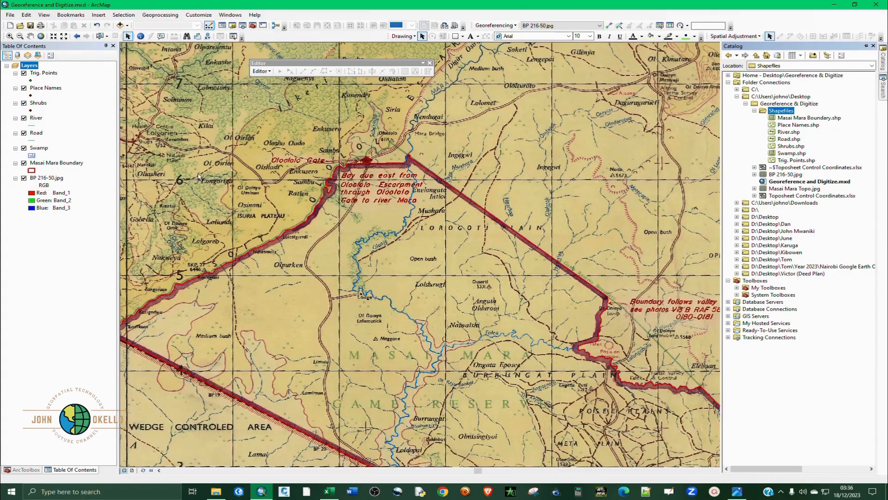
pyautogui.click(262, 71)
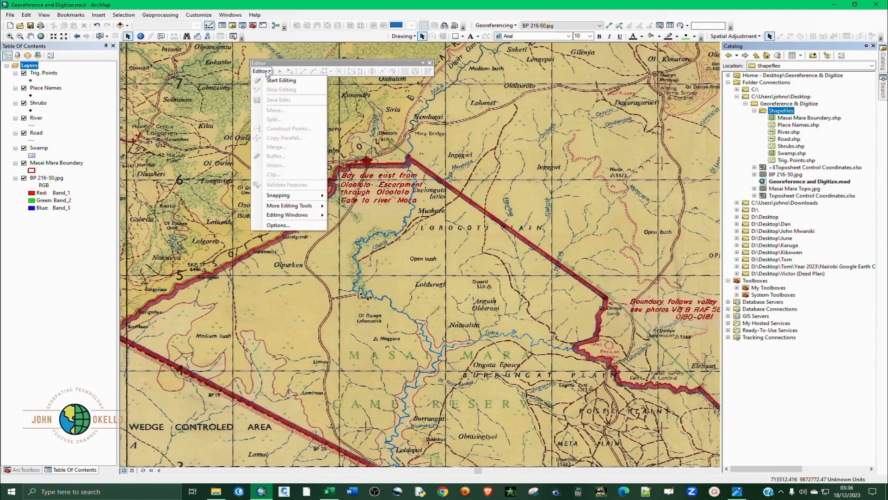
pyautogui.click(268, 81)
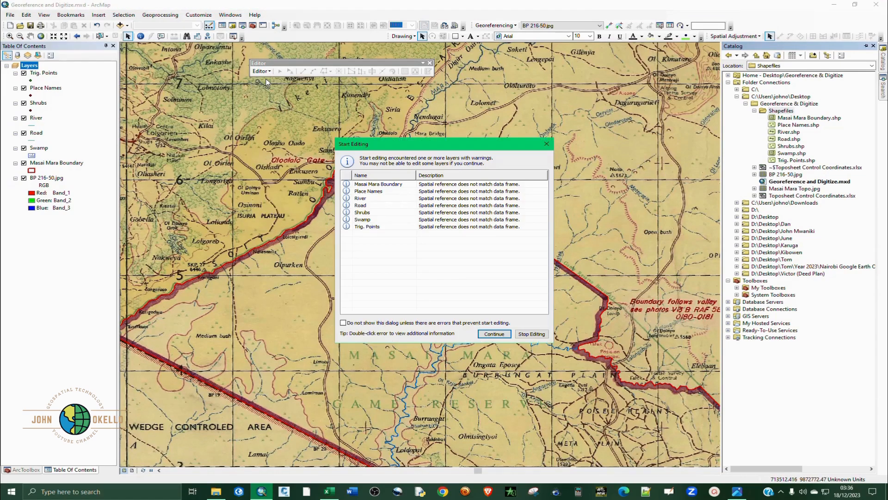
pyautogui.click(547, 144)
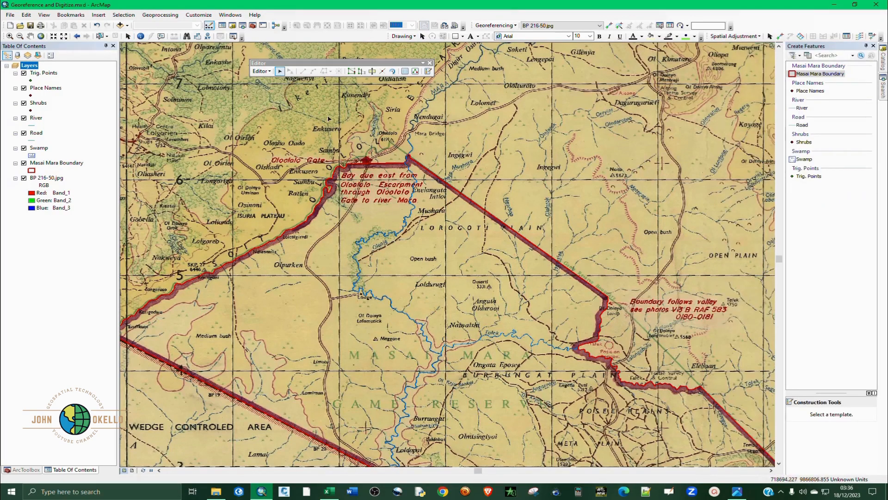
pyautogui.click(801, 125)
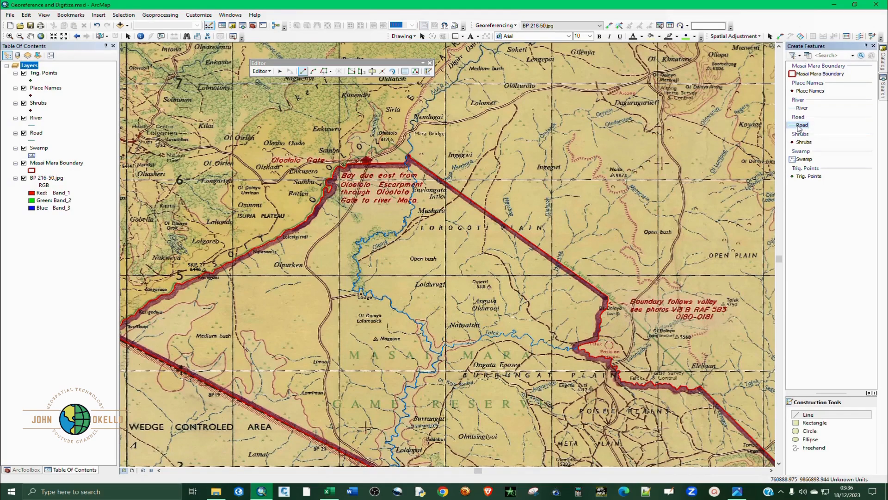
pyautogui.click(834, 416)
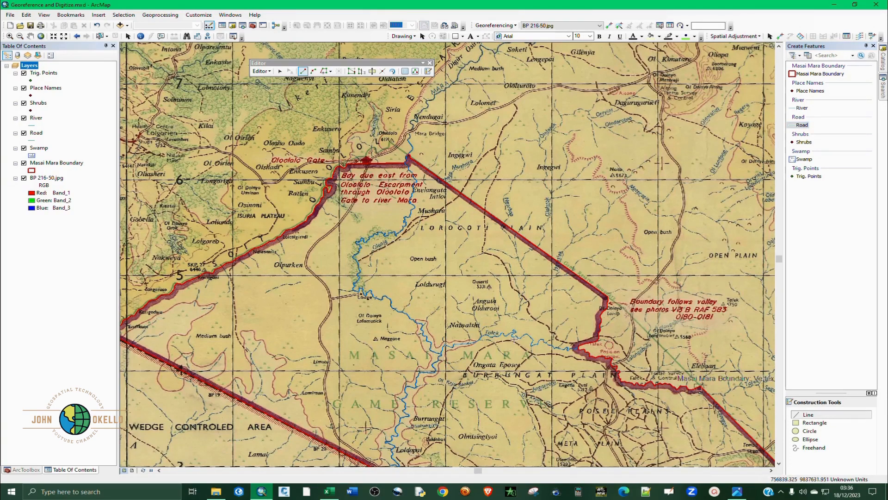
# Begin a Road line on the double-line road northeast of Oloololo Gate and trace it through the gate and south across the boundary
pyautogui.scroll(6, 368, 170)
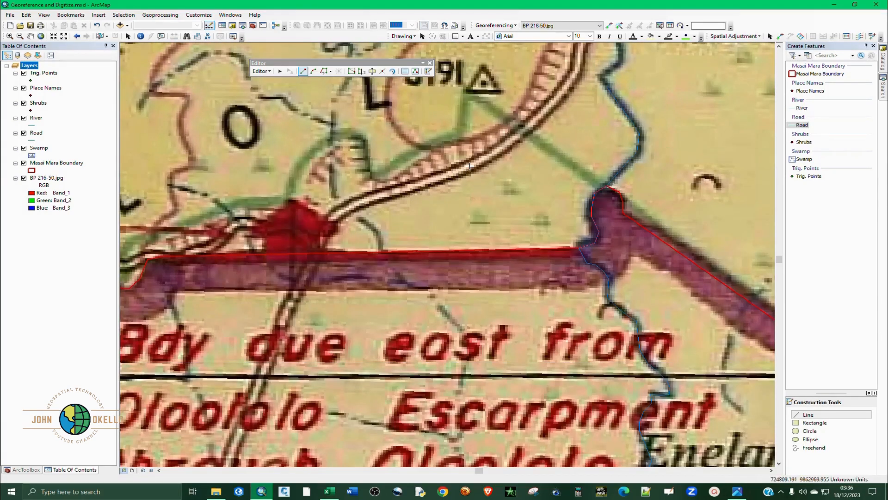
pyautogui.click(419, 184)
pyautogui.click(362, 199)
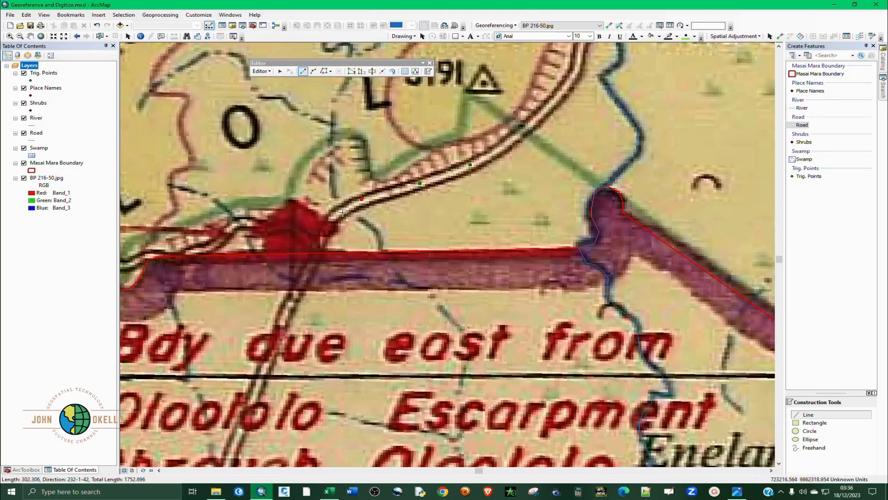
pyautogui.click(334, 214)
pyautogui.click(324, 230)
pyautogui.click(294, 292)
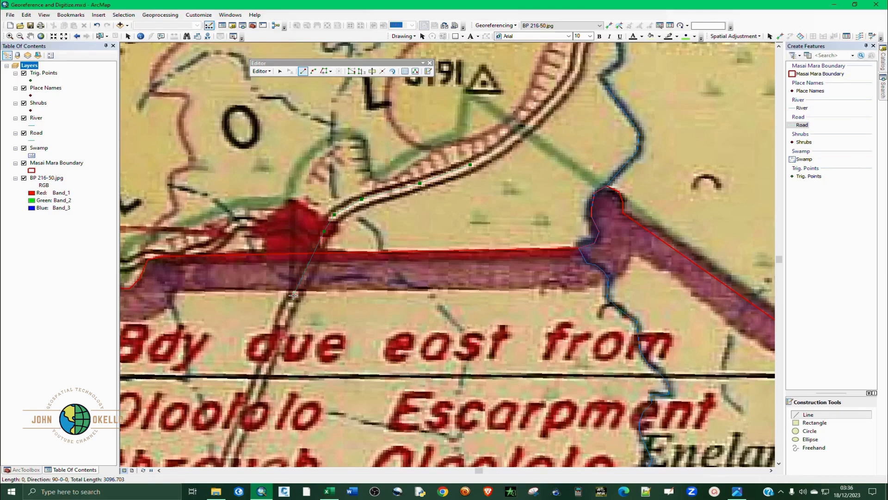
pyautogui.click(282, 318)
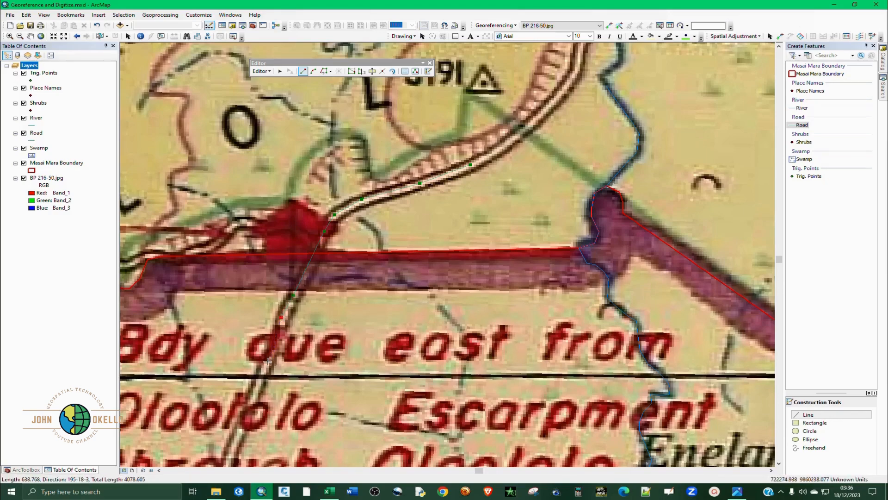
# Continue the Road line southwest through the boundary note and past Lolosigirrdi to the bend at Olpurken
pyautogui.scroll(2, 268, 361)
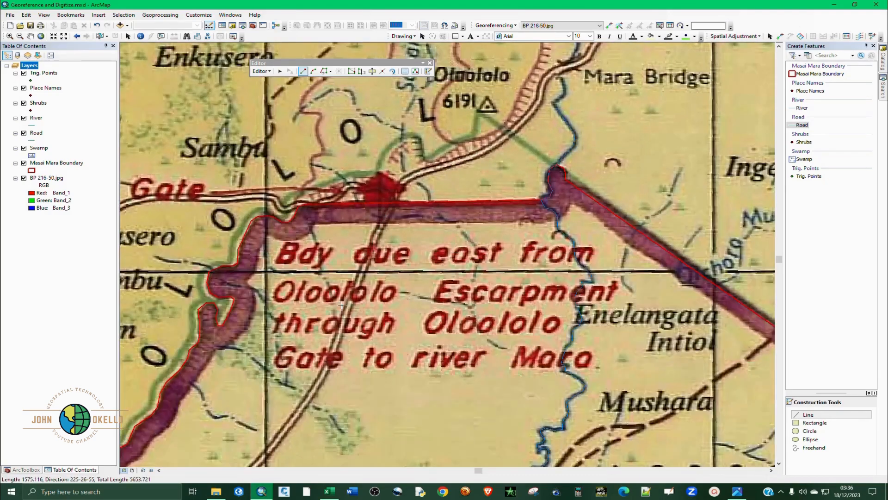
pyautogui.scroll(-2, 342, 305)
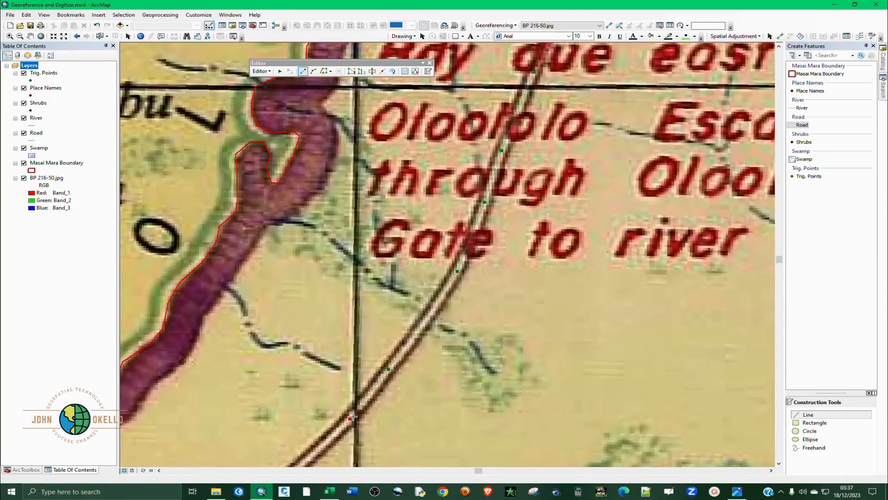
pyautogui.click(565, 236)
pyautogui.click(520, 276)
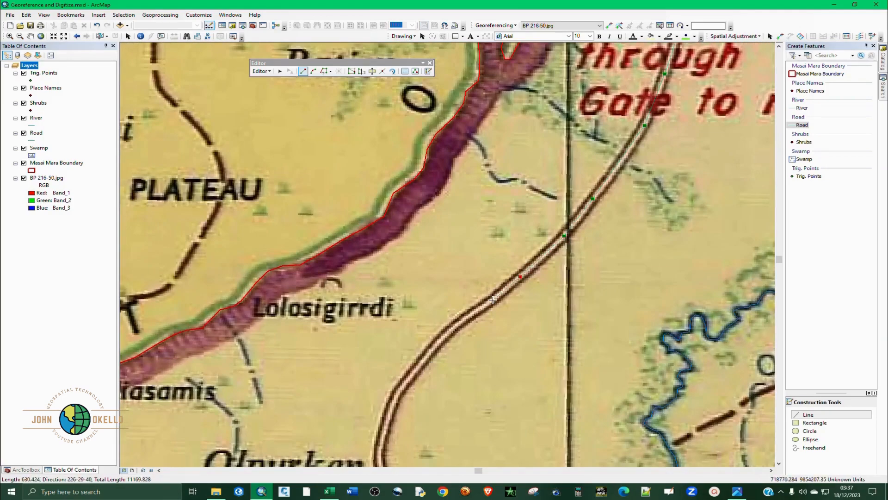
pyautogui.click(493, 300)
pyautogui.click(458, 322)
pyautogui.click(439, 339)
pyautogui.click(414, 369)
pyautogui.click(395, 397)
pyautogui.click(386, 426)
pyautogui.click(380, 453)
# Trace the Road line southeast from Olpurken past the Lodge turnoff and on south along the main road
pyautogui.scroll(2, 380, 453)
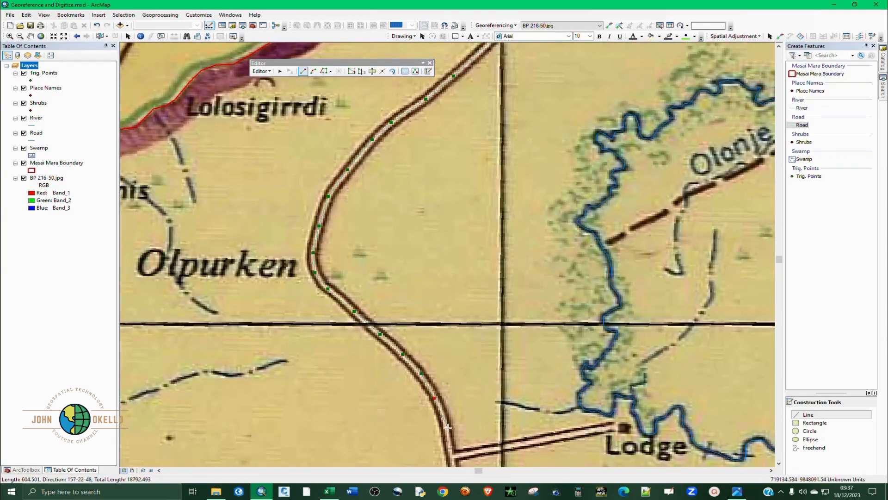
pyautogui.scroll(1, 448, 427)
pyautogui.click(396, 207)
pyautogui.click(400, 227)
pyautogui.click(359, 351)
pyautogui.click(355, 377)
pyautogui.click(361, 415)
# Continue the Road line south along the bends past Limutu
pyautogui.scroll(1, 361, 415)
pyautogui.scroll(-2, 310, 264)
pyautogui.click(308, 271)
pyautogui.click(316, 323)
pyautogui.click(304, 362)
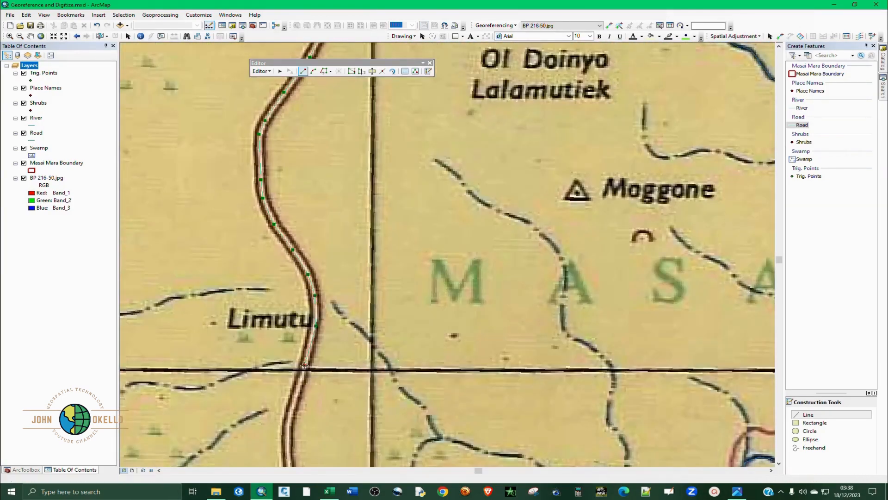
pyautogui.click(328, 412)
pyautogui.click(340, 443)
# Trace the Road line past Lamiman and southeast toward the southern boundary near BP 20
pyautogui.scroll(1, 340, 443)
pyautogui.click(259, 210)
pyautogui.click(263, 227)
pyautogui.click(273, 246)
pyautogui.click(298, 271)
pyautogui.click(331, 293)
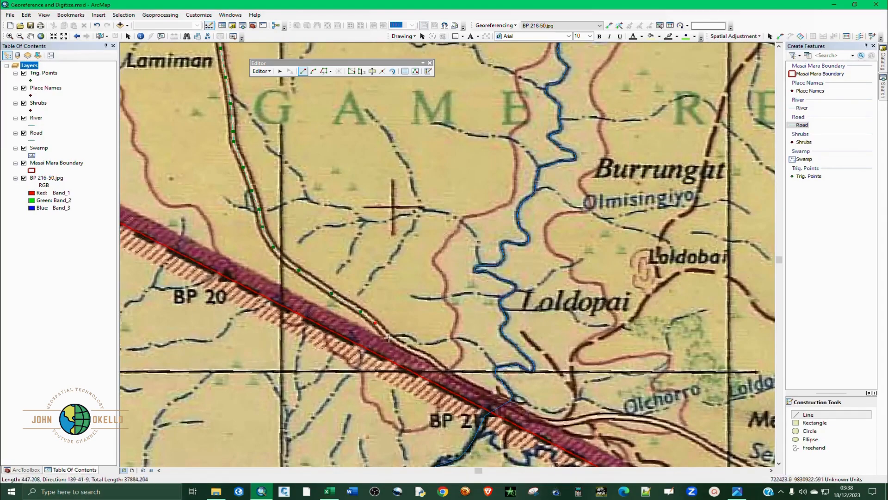
# Extend the Road line east from the boundary near BP 21, below the Olchorro label toward Sekero
pyautogui.scroll(3, 540, 418)
pyautogui.scroll(-4, 320, 320)
pyautogui.click(134, 272)
pyautogui.click(160, 270)
pyautogui.click(185, 265)
pyautogui.click(216, 265)
pyautogui.click(248, 266)
pyautogui.click(283, 275)
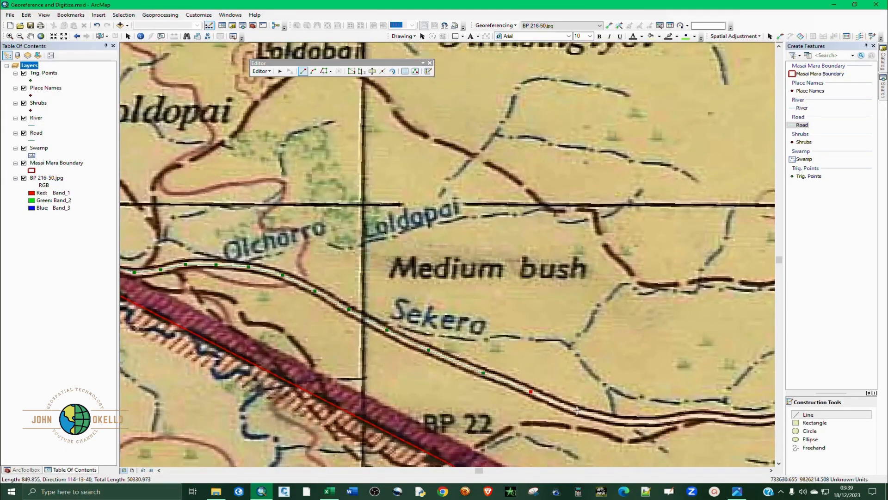
# Continue the Road line east past BP 22 and over the bend at Kebololet
pyautogui.scroll(1, 479, 381)
pyautogui.click(402, 299)
pyautogui.click(435, 290)
pyautogui.click(452, 285)
pyautogui.click(470, 282)
pyautogui.click(485, 282)
pyautogui.click(513, 287)
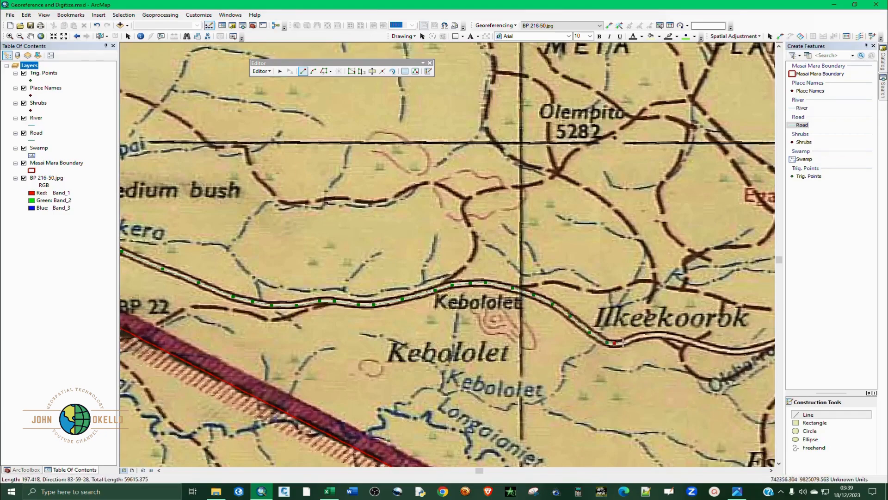
# Trace the Road line east from Ilkeekoorok along the road toward Keekorok Lodge
pyautogui.click(757, 348)
pyautogui.scroll(3, 439, 315)
pyautogui.scroll(-4, 707, 329)
pyautogui.click(331, 314)
pyautogui.click(363, 304)
pyautogui.click(379, 300)
pyautogui.click(401, 301)
pyautogui.click(426, 306)
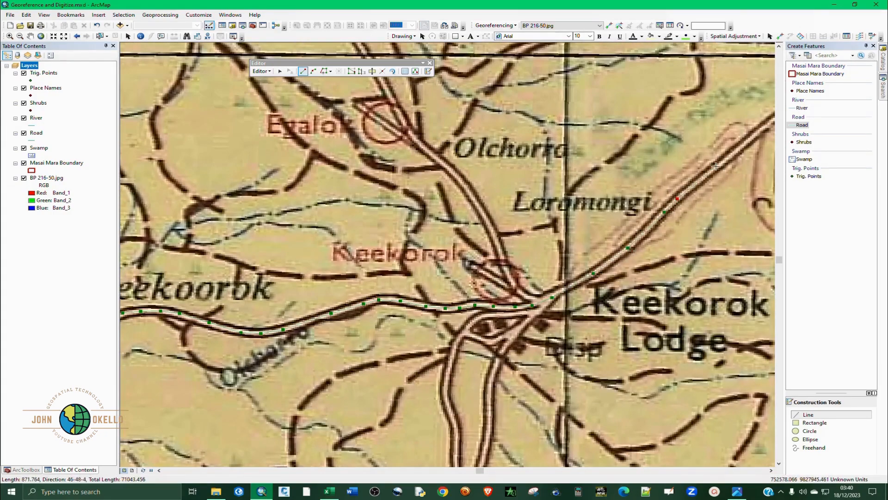
# Continue the Road line northeast from Keekorok Lodge past Loromongi
pyautogui.click(715, 166)
pyautogui.click(749, 140)
pyautogui.scroll(3, 440, 287)
pyautogui.scroll(-3, 704, 176)
pyautogui.click(508, 231)
pyautogui.click(525, 220)
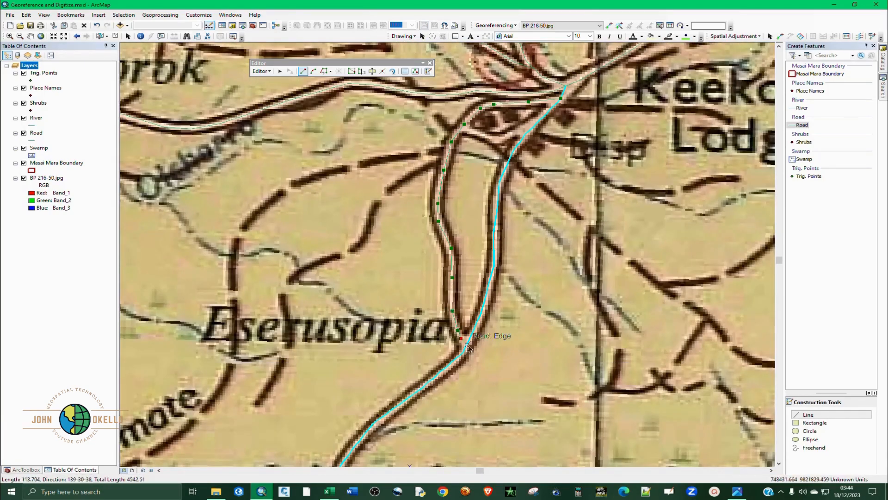
# Finish the western branch road south of Keekorok Lodge, snapped to the existing road edge near Eserusopia
pyautogui.doubleClick(468, 347)
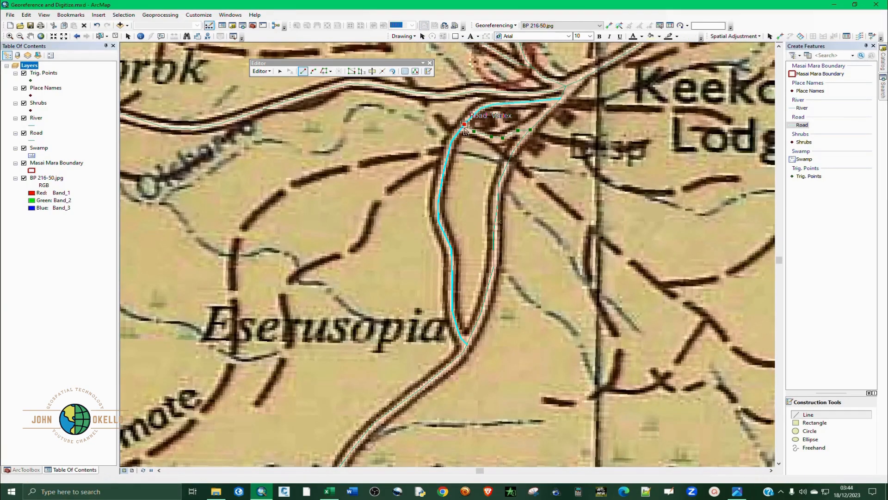
pyautogui.scroll(5, 446, 187)
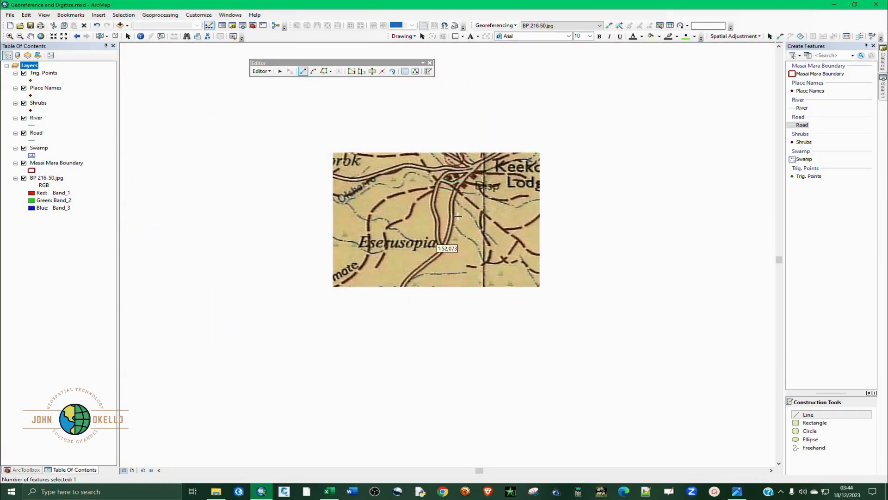
pyautogui.scroll(3, 458, 216)
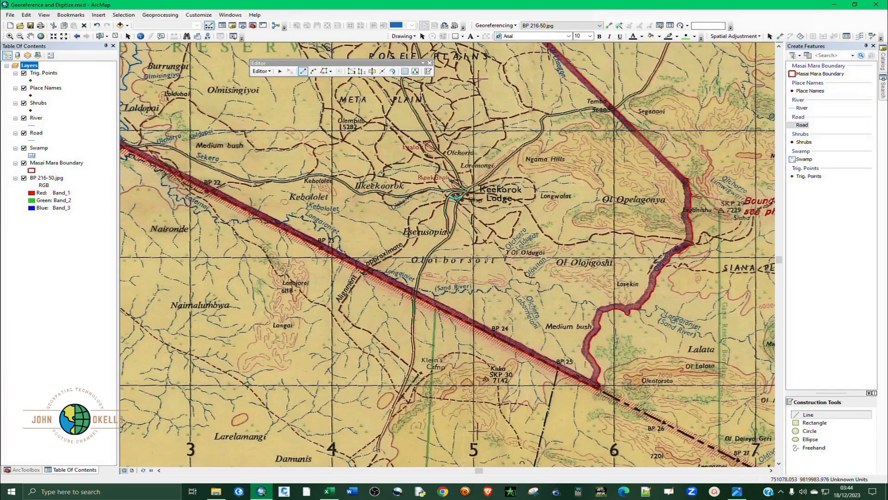
pyautogui.scroll(3, 505, 282)
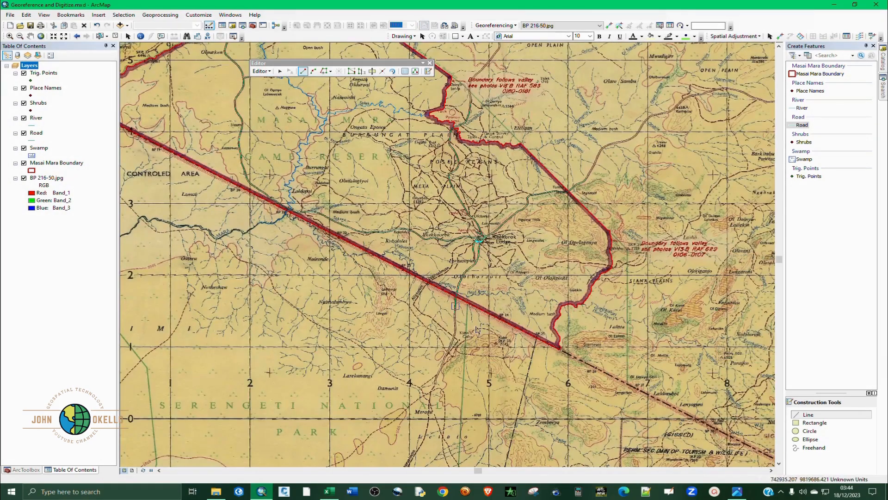
pyautogui.scroll(3, 429, 273)
pyautogui.scroll(-6, 407, 245)
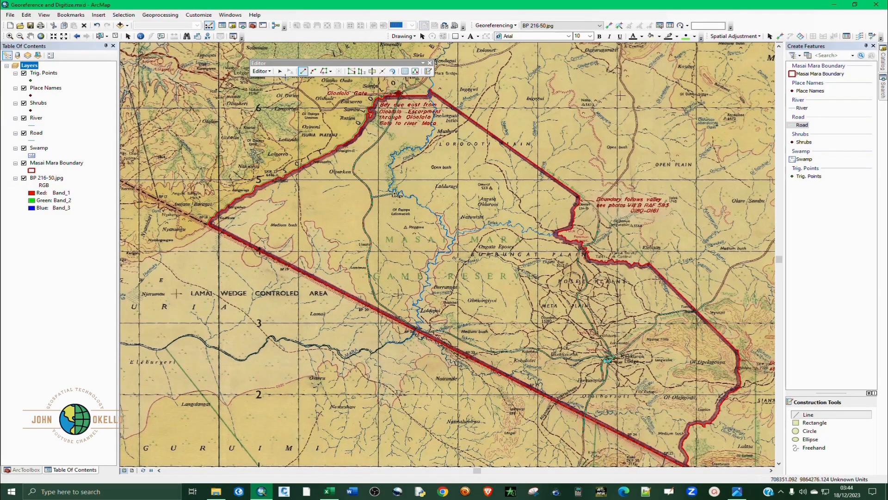
# Save the digitized road features and stop the edit session
pyautogui.click(272, 74)
pyautogui.click(273, 100)
pyautogui.click(261, 71)
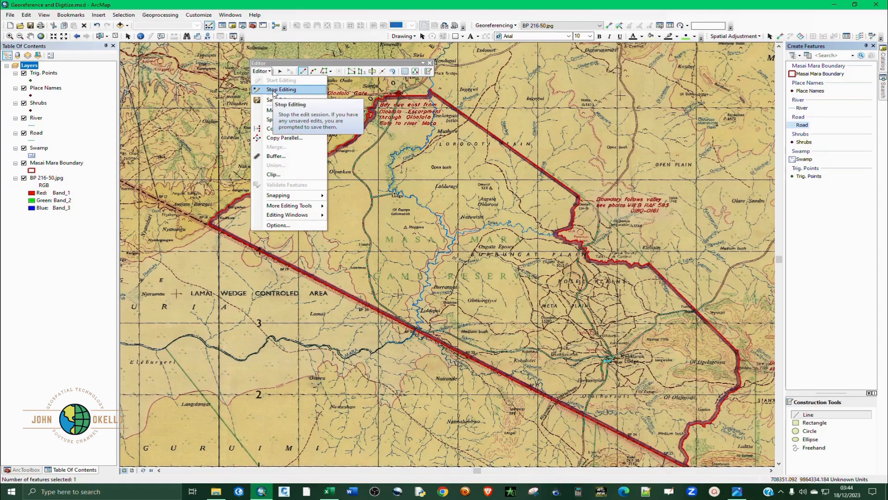
pyautogui.click(274, 90)
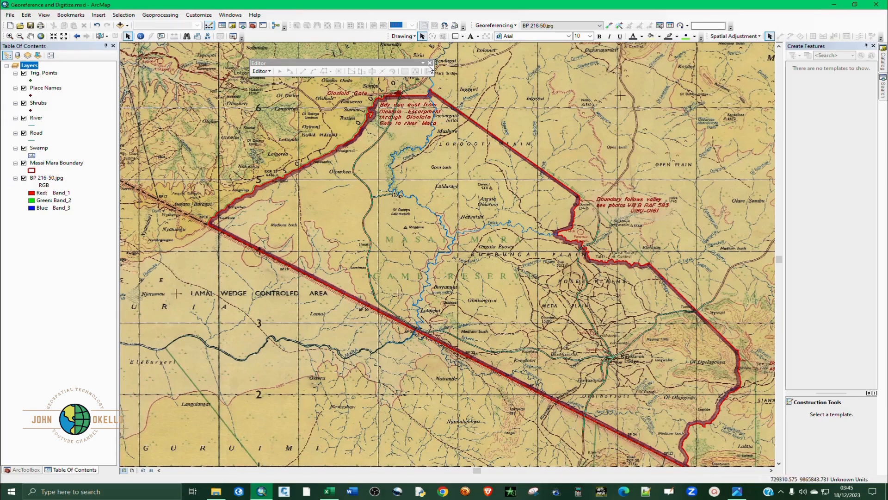
# Start a new edit session past the warnings and choose the Swamp template with the Polygon construction tool
pyautogui.click(261, 71)
pyautogui.click(273, 80)
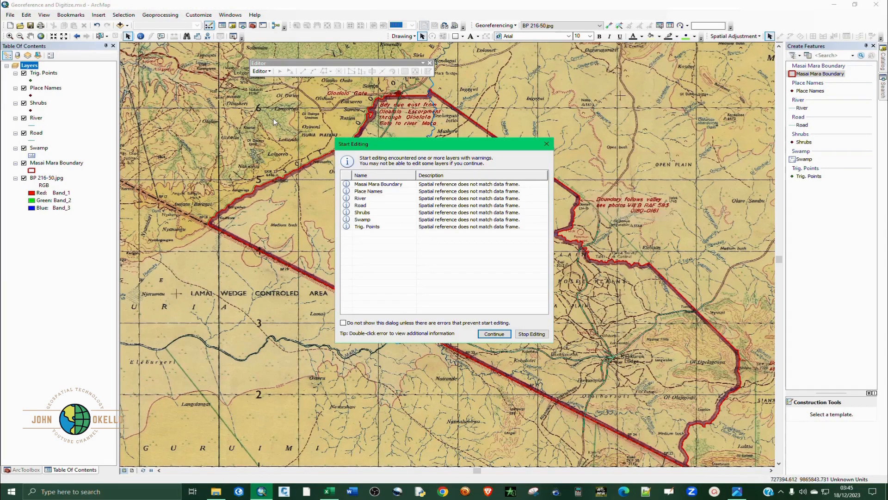
pyautogui.click(546, 144)
pyautogui.click(803, 161)
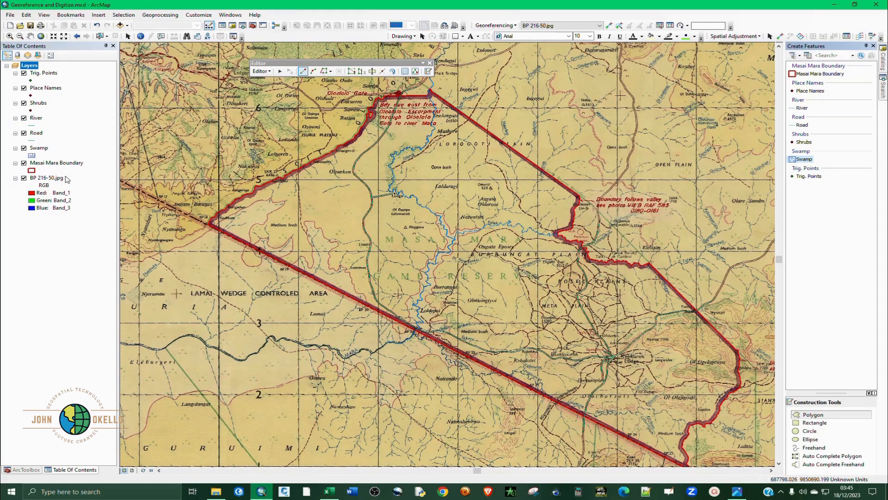
pyautogui.scroll(2, 169, 202)
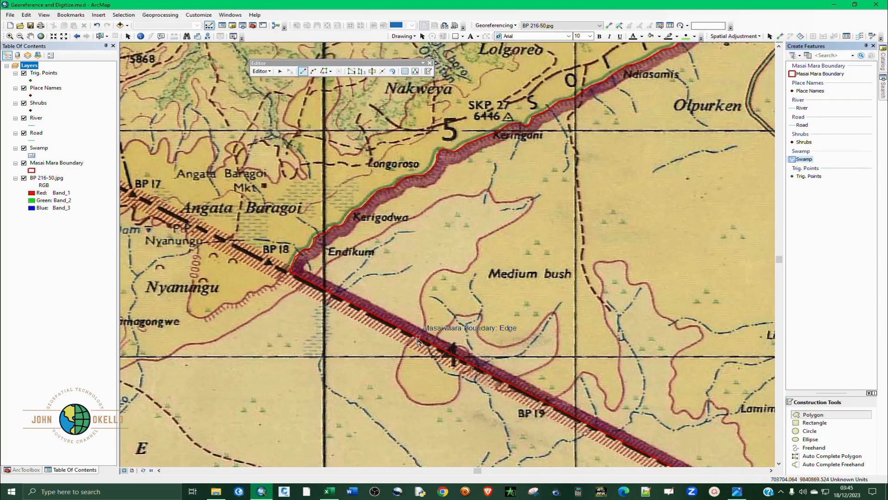
# Start a swamp polygon on the Masai Mara boundary near Endikum and trace its northwestern outline past Kerigodwa to the northeastern tip
pyautogui.click(416, 338)
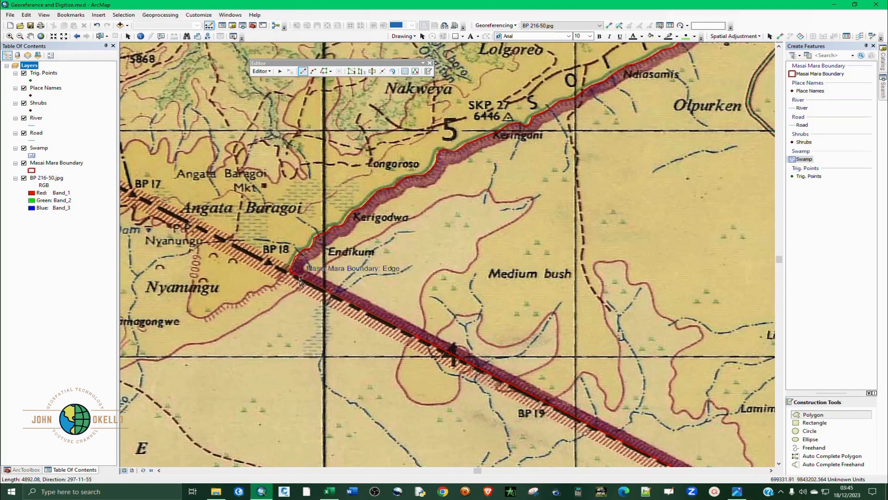
pyautogui.scroll(-3, 319, 285)
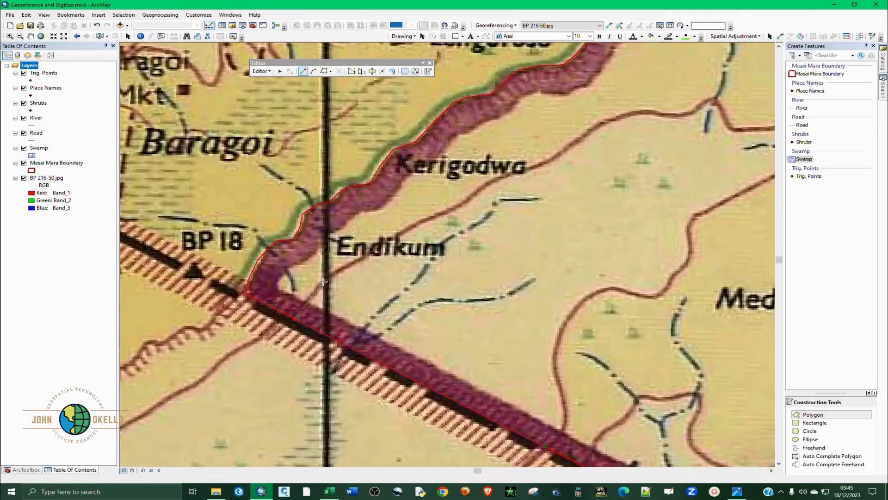
pyautogui.click(324, 282)
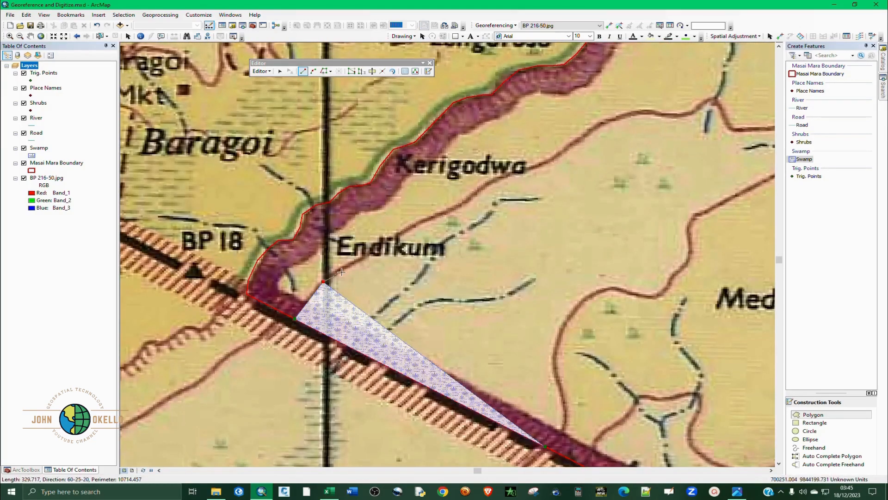
pyautogui.click(346, 266)
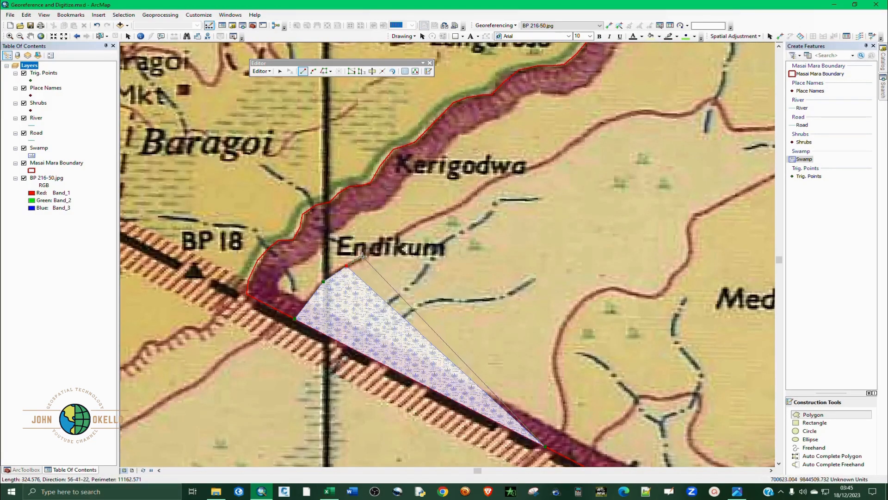
pyautogui.click(363, 256)
pyautogui.click(388, 241)
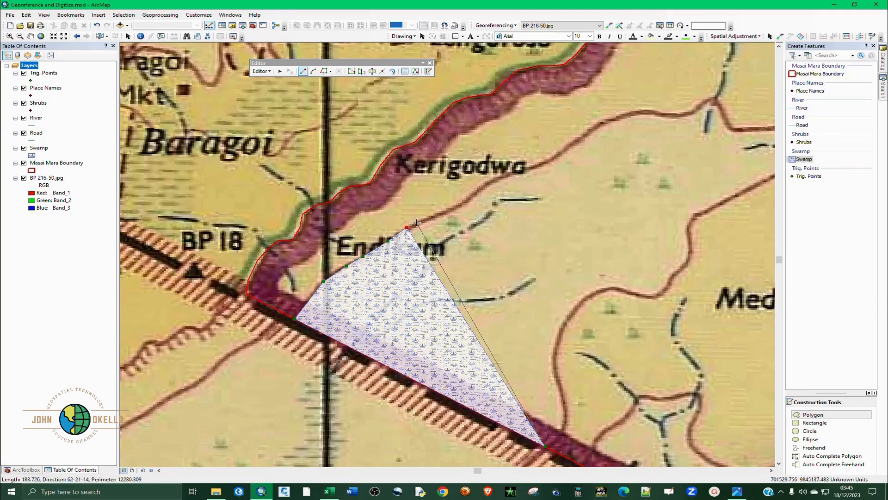
pyautogui.scroll(1, 433, 231)
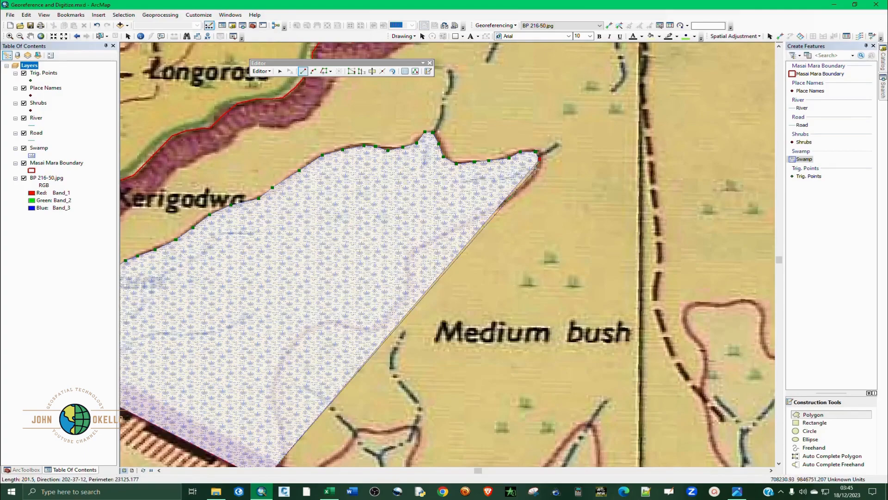
# Trace the swamp's southeastern outline from its northeastern tip back to the boundary and finish the polygon
pyautogui.click(502, 203)
pyautogui.click(436, 239)
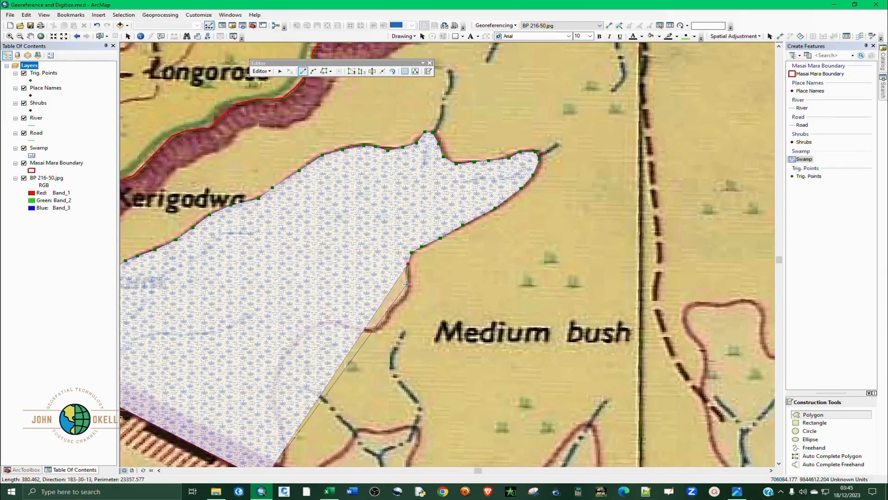
pyautogui.click(379, 329)
pyautogui.click(333, 322)
pyautogui.click(271, 403)
pyautogui.scroll(1, 442, 248)
pyautogui.scroll(-2, 341, 358)
pyautogui.doubleClick(311, 363)
# Digitize the curved swamp south of Medium bush as a polygon closed along the reserve boundary northwest of BP 19
pyautogui.scroll(2, 276, 360)
pyautogui.click(326, 377)
pyautogui.click(331, 365)
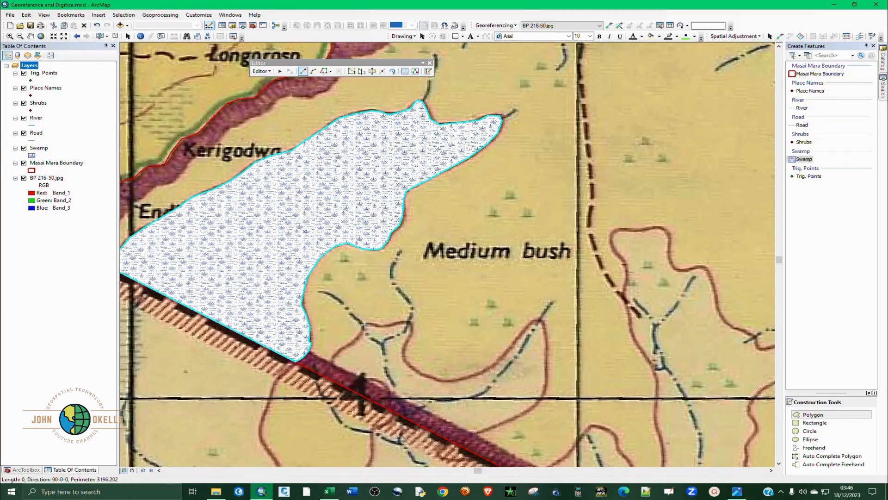
pyautogui.click(363, 331)
pyautogui.click(409, 322)
pyautogui.click(431, 377)
pyautogui.click(533, 322)
pyautogui.click(501, 423)
pyautogui.doubleClick(459, 446)
# Start another swamp polygon on the boundary at BP 19 and trace its western side and northern end
pyautogui.scroll(2, 459, 445)
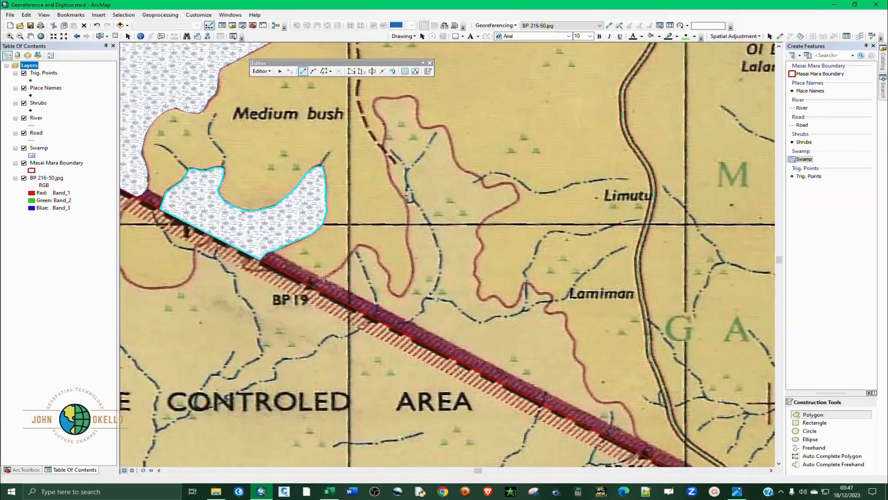
pyautogui.click(312, 282)
pyautogui.click(359, 245)
pyautogui.click(390, 293)
pyautogui.click(413, 268)
pyautogui.click(408, 204)
pyautogui.click(396, 98)
pyautogui.click(413, 97)
pyautogui.click(422, 127)
pyautogui.click(446, 127)
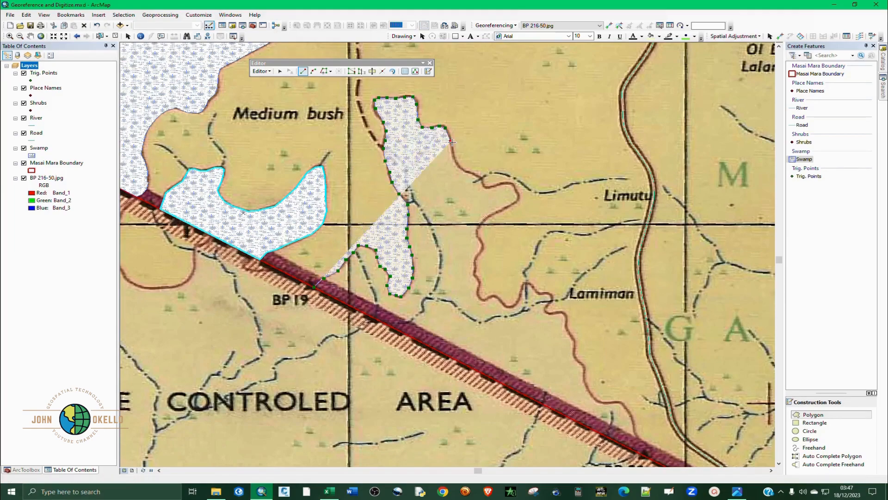
# Continue the swamp outline down its eastern side toward Lamiman, including the small lobe southwest of Limutu
pyautogui.click(460, 169)
pyautogui.click(487, 187)
pyautogui.click(520, 197)
pyautogui.click(481, 222)
pyautogui.click(479, 291)
pyautogui.click(512, 306)
pyautogui.click(527, 283)
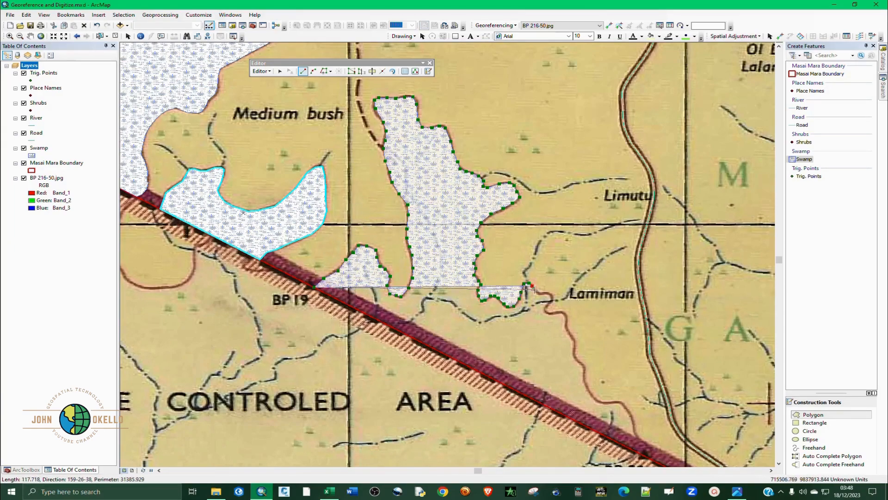
# Trace the outline southeast from Lamiman to the boundary at BP 20 and finish the swamp polygon
pyautogui.click(552, 295)
pyautogui.click(565, 311)
pyautogui.click(574, 358)
pyautogui.scroll(3, 527, 339)
pyautogui.scroll(-3, 527, 339)
pyautogui.click(484, 281)
pyautogui.click(493, 280)
pyautogui.doubleClick(522, 326)
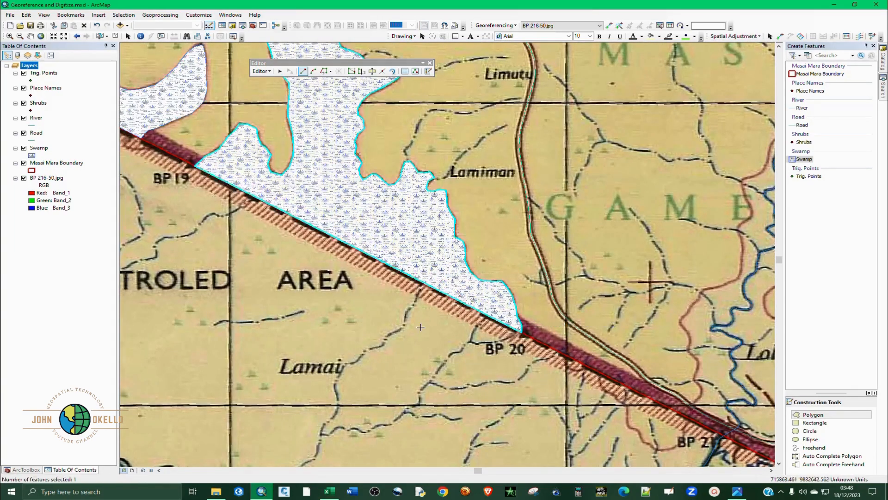
# Start the riverside swamp polygon on the boundary near BP 21 and trace its western edge north toward Burrungat
pyautogui.scroll(2, 523, 326)
pyautogui.scroll(-3, 407, 296)
pyautogui.click(396, 319)
pyautogui.click(411, 292)
pyautogui.click(389, 208)
pyautogui.click(396, 144)
pyautogui.click(409, 122)
pyautogui.click(478, 96)
pyautogui.moveTo(486, 55); pyautogui.dragTo(416, 267)
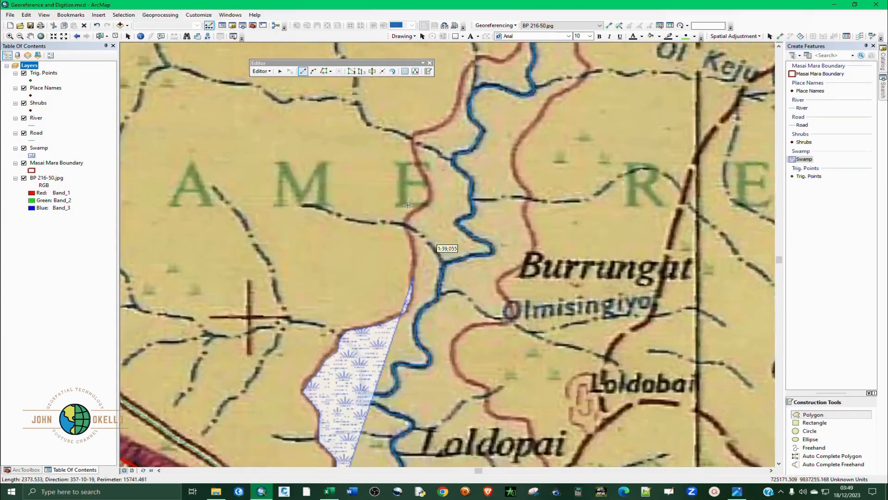
# Continue the riverside swamp's western edge north past Burrungat, following the contour beside the river
pyautogui.click(432, 187)
pyautogui.click(421, 164)
pyautogui.moveTo(479, 56); pyautogui.dragTo(424, 174)
pyautogui.click(496, 87)
pyautogui.click(514, 94)
pyautogui.click(524, 101)
pyautogui.click(536, 99)
pyautogui.scroll(2, 533, 139)
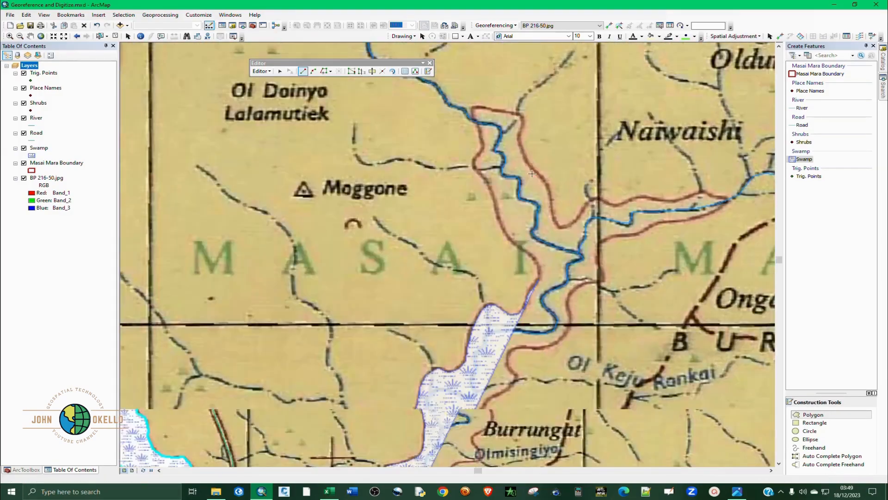
# Trace the swamp around its northern arm near Ol Doinyo Lalamutiek and east along the branch below Naiwaishi
pyautogui.click(540, 267)
pyautogui.click(500, 212)
pyautogui.click(473, 110)
pyautogui.click(524, 116)
pyautogui.click(542, 178)
pyautogui.click(561, 229)
pyautogui.click(595, 201)
pyautogui.click(652, 197)
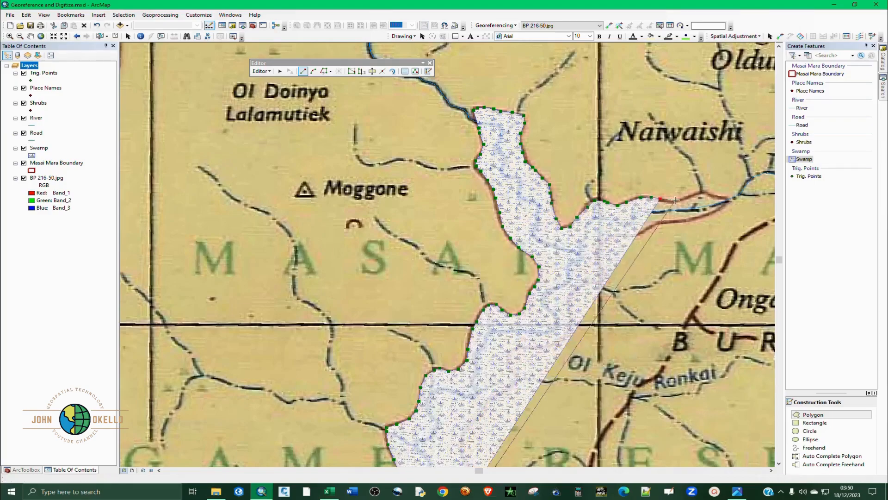
pyautogui.click(713, 194)
# Round the swamp's eastern tip near the Talek river and trace the branch's southern edge back to the main river
pyautogui.scroll(-3, 749, 203)
pyautogui.click(694, 200)
pyautogui.click(602, 242)
pyautogui.click(392, 358)
pyautogui.click(398, 377)
pyautogui.click(344, 400)
pyautogui.click(318, 437)
pyautogui.scroll(4, 482, 153)
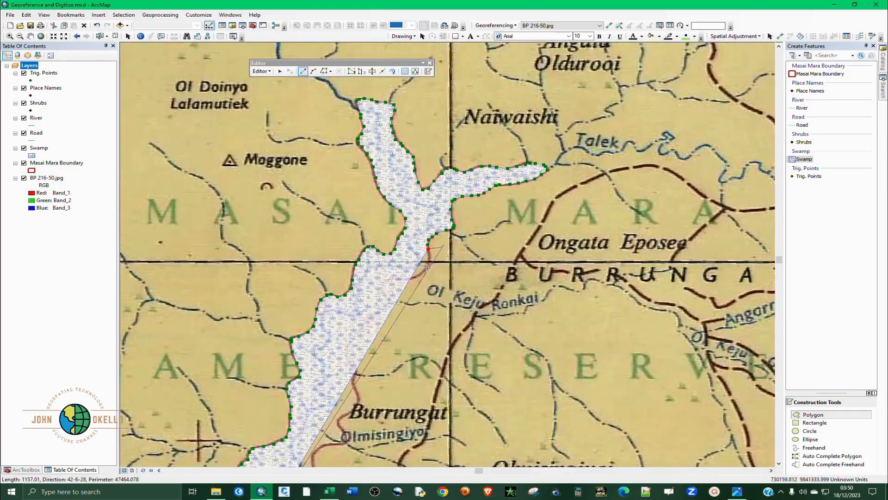
# Continue the riverside swamp's eastern edge south past Ol Keju Ronkai to just above Burrungat
pyautogui.scroll(-2, 410, 286)
pyautogui.click(439, 254)
pyautogui.click(371, 317)
pyautogui.click(311, 451)
pyautogui.scroll(3, 331, 246)
pyautogui.scroll(-3, 288, 383)
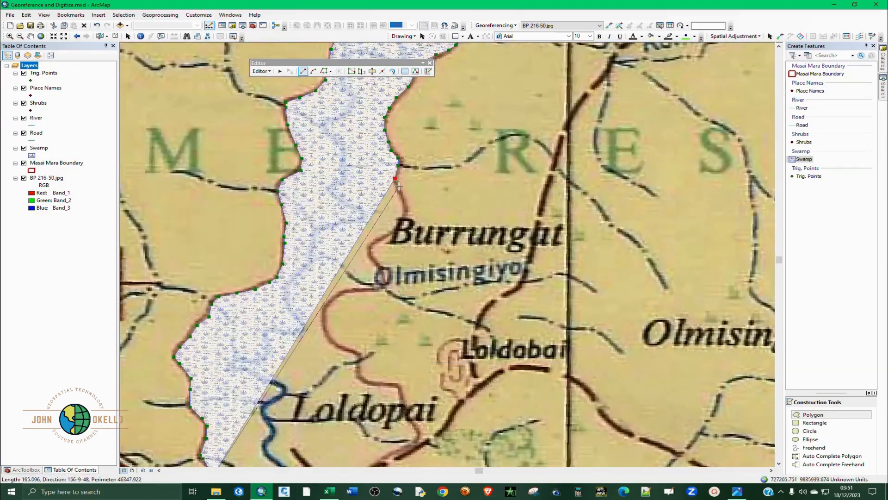
# Trace the eastern edge past Burrungat and Loldopai down to the boundary near BP 21 and finish the swamp polygon
pyautogui.click(403, 205)
pyautogui.click(384, 274)
pyautogui.click(348, 349)
pyautogui.scroll(2, 342, 241)
pyautogui.scroll(-2, 384, 342)
pyautogui.click(313, 411)
pyautogui.scroll(2, 319, 277)
pyautogui.scroll(-2, 324, 398)
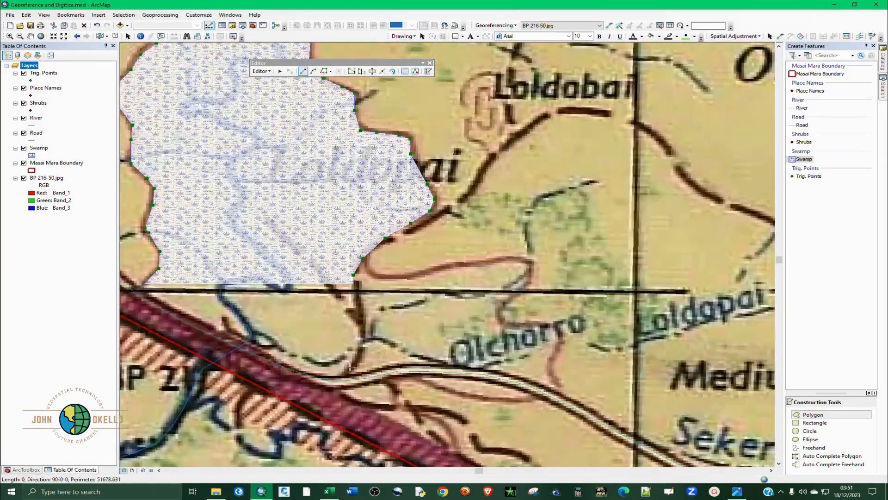
pyautogui.click(361, 324)
pyautogui.click(359, 359)
pyautogui.doubleClick(259, 324)
pyautogui.scroll(4, 273, 273)
pyautogui.scroll(-4, 566, 244)
pyautogui.click(532, 265)
pyautogui.click(449, 214)
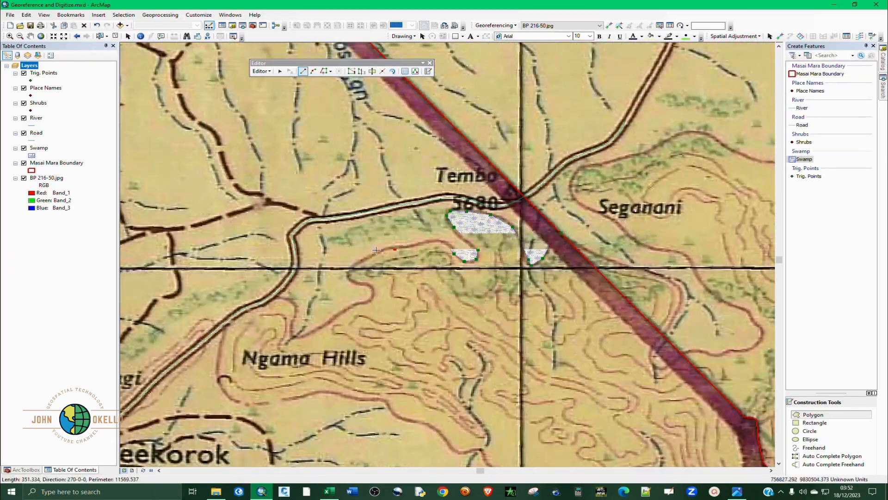
pyautogui.click(348, 272)
pyautogui.click(294, 333)
pyautogui.click(220, 371)
pyautogui.click(441, 436)
pyautogui.scroll(3, 435, 265)
pyautogui.scroll(-2, 446, 313)
pyautogui.click(447, 307)
pyautogui.click(483, 327)
pyautogui.click(438, 349)
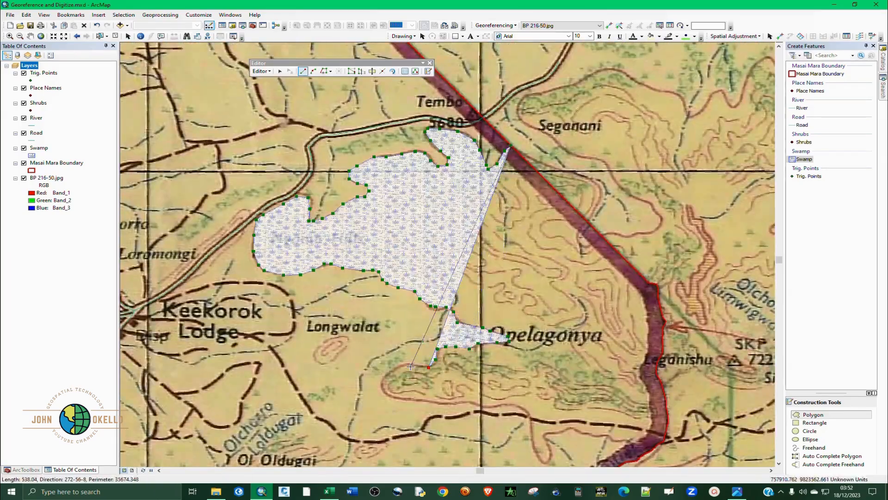
pyautogui.click(383, 384)
pyautogui.click(436, 401)
pyautogui.click(494, 407)
pyautogui.click(540, 462)
pyautogui.click(550, 451)
pyautogui.hotkey('ctrl', 'Delete')
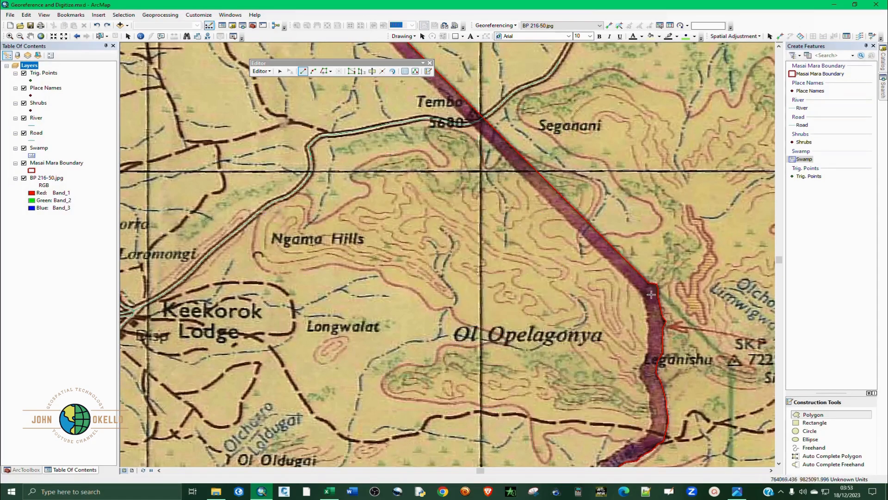
# Start the eastern swamp polygon on the boundary southeast of Tembo and trace its northern and western outline around Ngama Hills
pyautogui.click(650, 294)
pyautogui.click(488, 168)
pyautogui.click(468, 135)
pyautogui.click(425, 131)
pyautogui.click(448, 162)
pyautogui.click(347, 204)
pyautogui.click(313, 222)
pyautogui.click(257, 222)
pyautogui.click(328, 265)
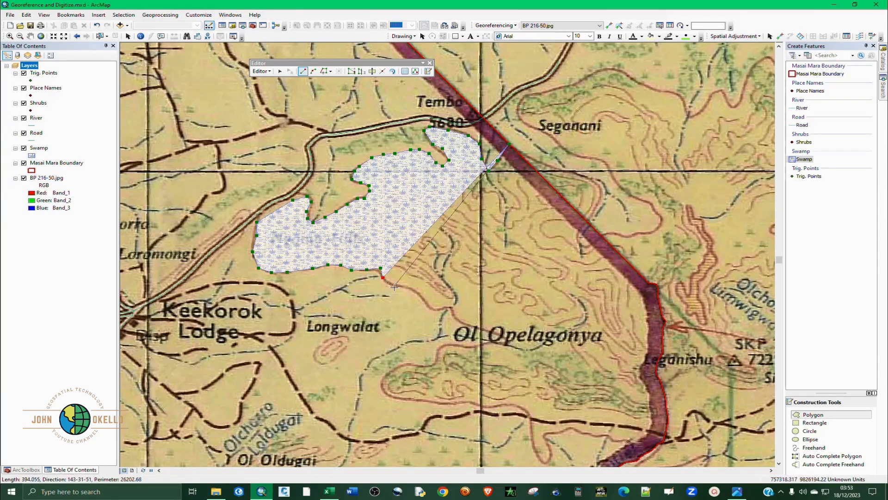
# Trace the swamp's southwestern outline from Ngama Hills past Longwalat and Ol Opelagonya around the southern lobe
pyautogui.click(433, 310)
pyautogui.click(479, 326)
pyautogui.click(441, 346)
pyautogui.click(390, 373)
pyautogui.click(448, 405)
pyautogui.click(530, 436)
pyautogui.click(547, 464)
pyautogui.click(544, 436)
pyautogui.click(571, 429)
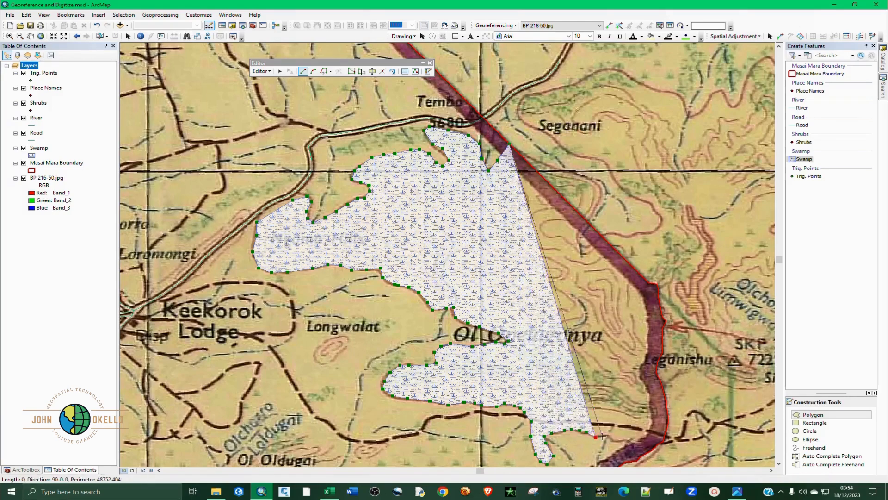
# Close the eastern swamp along the reserve boundary past Leganishu back toward Tembo and finish the polygon
pyautogui.click(629, 441)
pyautogui.click(663, 441)
pyautogui.click(656, 373)
pyautogui.click(663, 339)
pyautogui.click(663, 317)
pyautogui.click(659, 304)
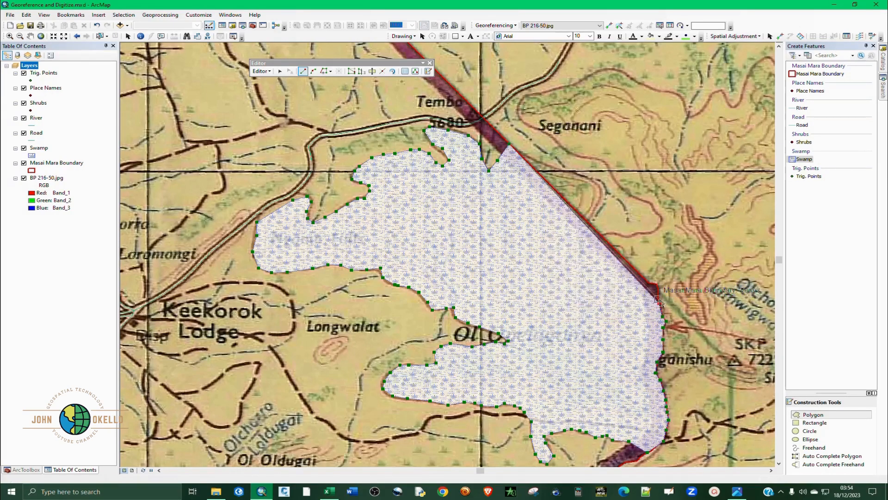
pyautogui.click(657, 284)
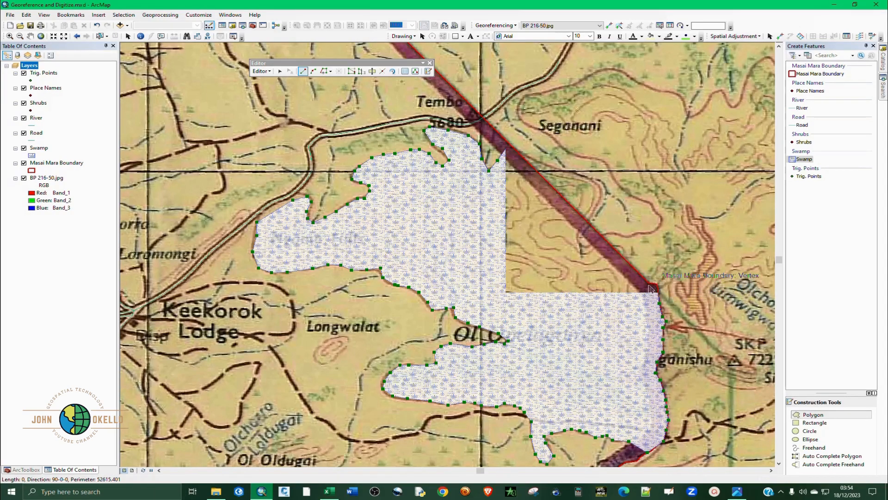
pyautogui.click(648, 283)
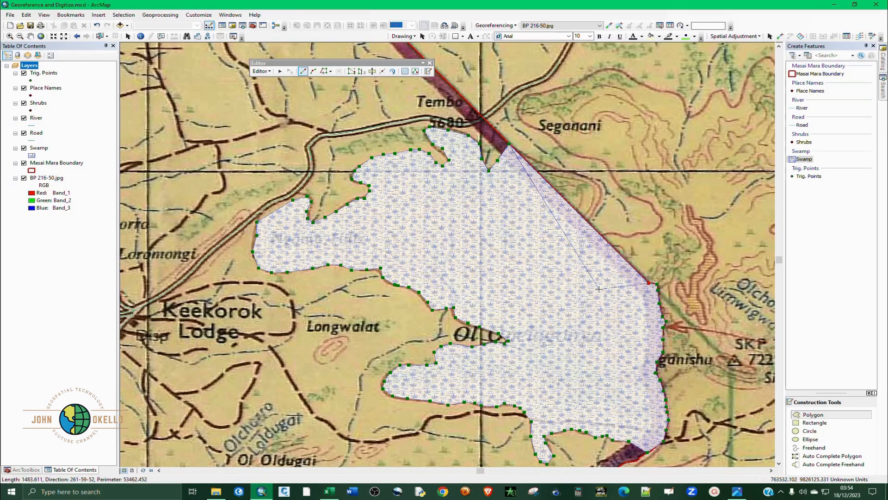
pyautogui.click(570, 209)
pyautogui.doubleClick(570, 209)
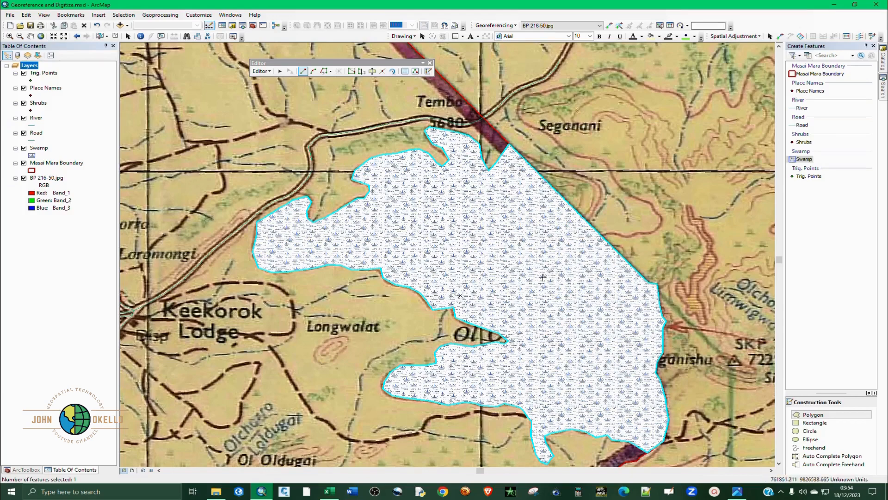
# Check the digitized swamps across the reserve, then save the edits and stop the edit session
pyautogui.scroll(-5, 659, 263)
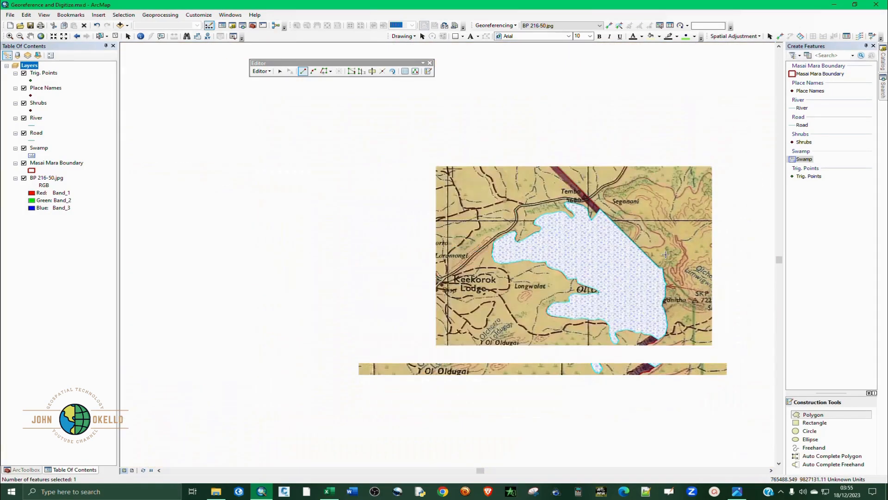
pyautogui.scroll(-1, 658, 264)
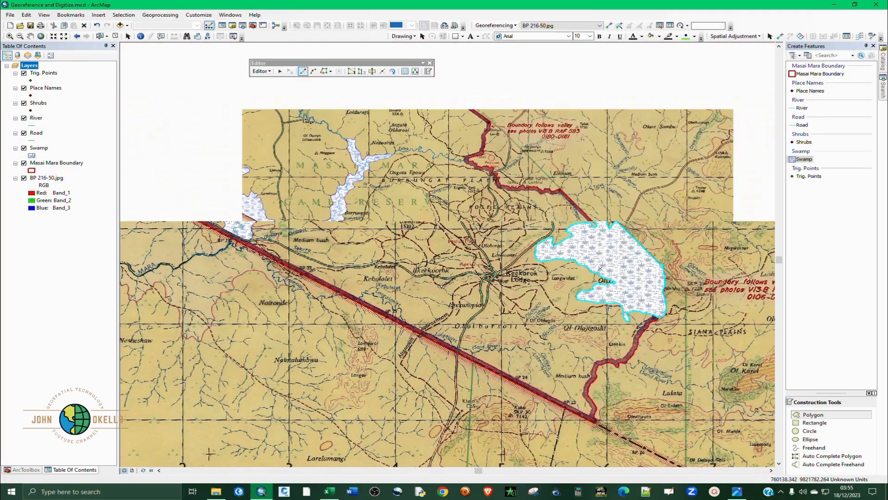
pyautogui.scroll(-2, 558, 365)
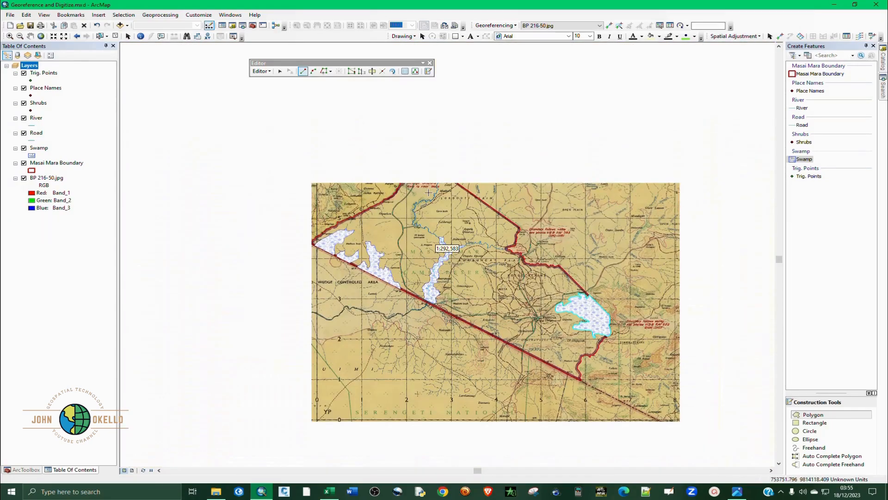
pyautogui.scroll(5, 427, 193)
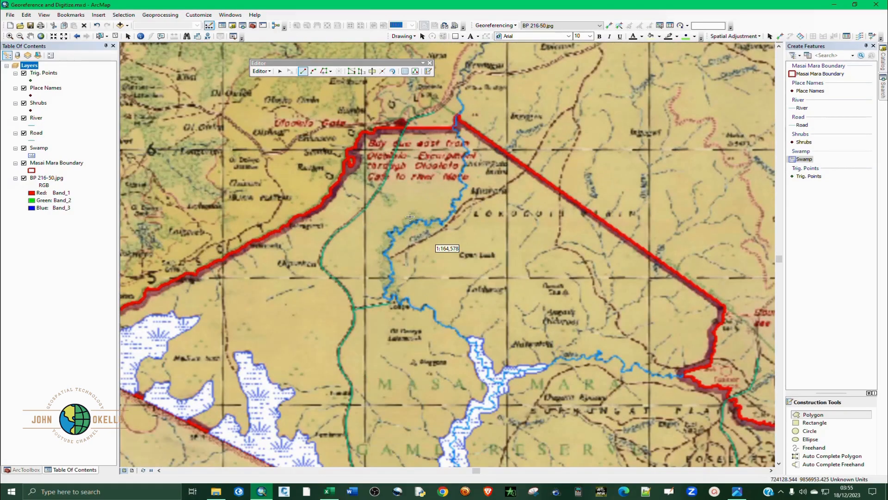
pyautogui.scroll(2, 442, 234)
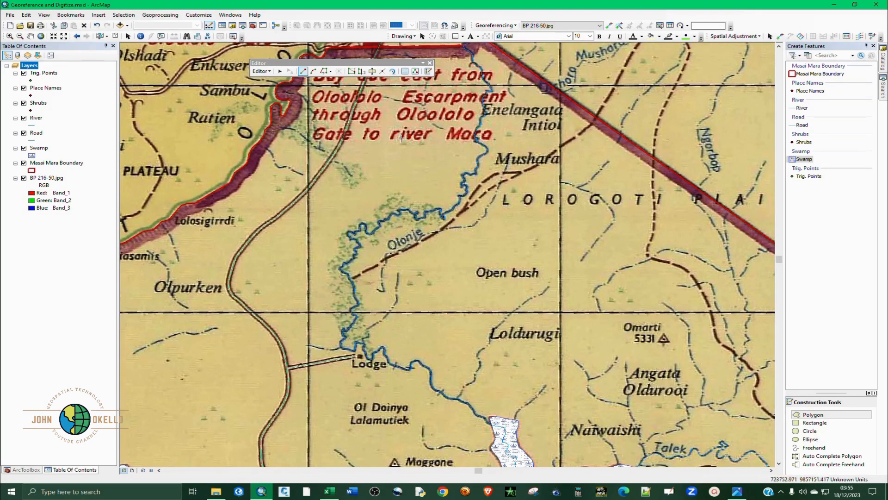
pyautogui.click(262, 71)
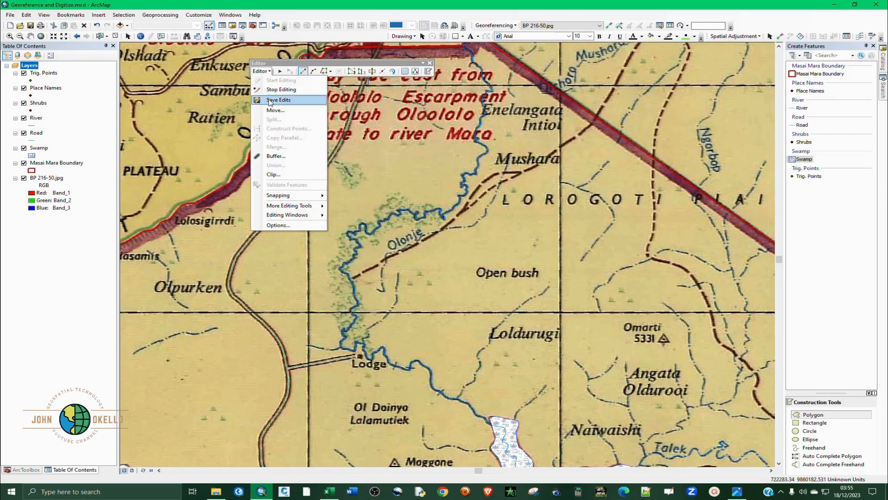
pyautogui.click(274, 100)
pyautogui.click(262, 71)
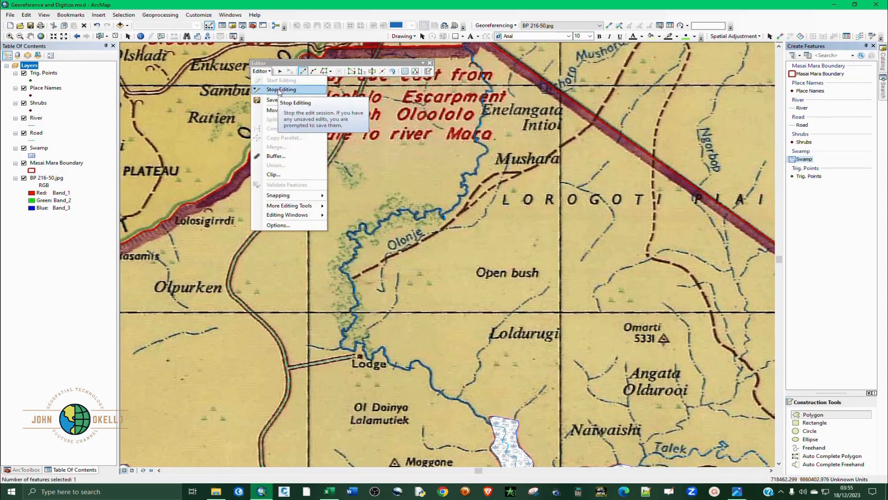
pyautogui.click(280, 90)
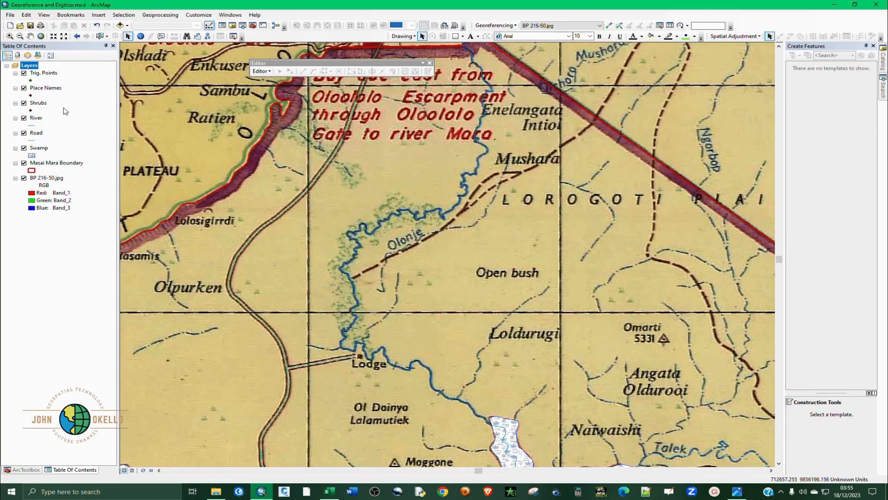
# Start an edit session and digitize Shrubs points in the northwest of the reserve, around the road near Olpurken
pyautogui.click(261, 71)
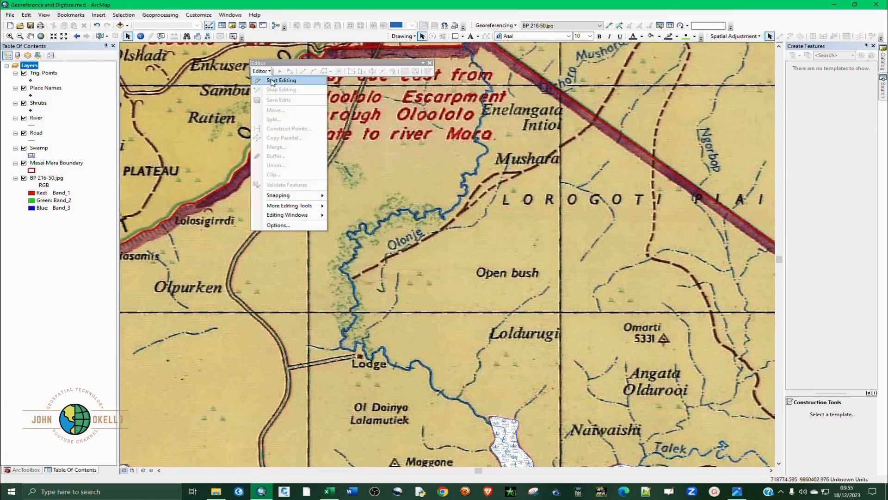
pyautogui.click(273, 81)
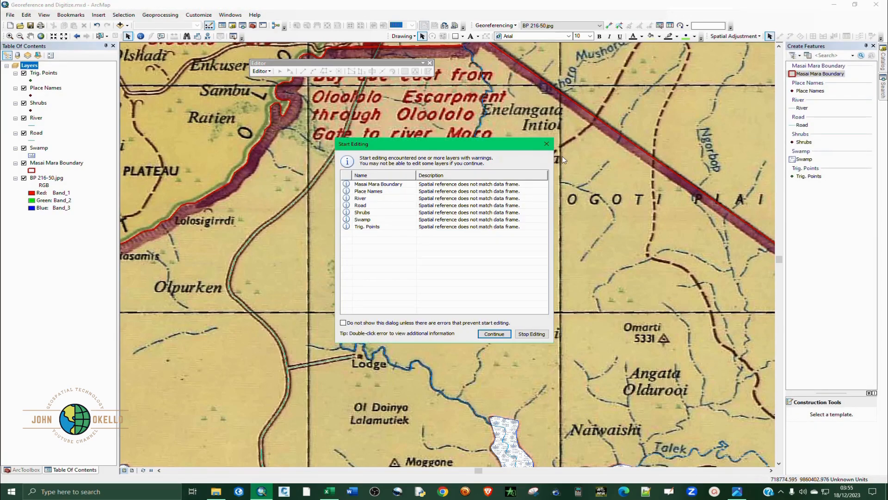
pyautogui.press('Return')
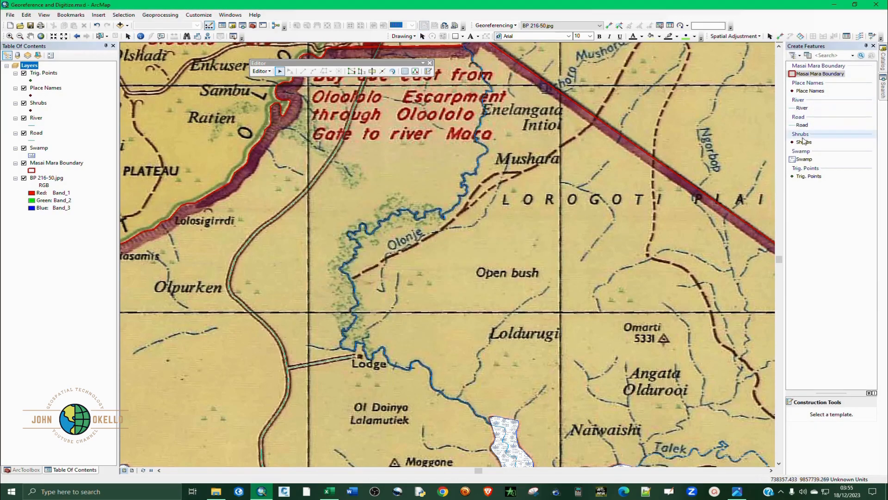
pyautogui.click(804, 142)
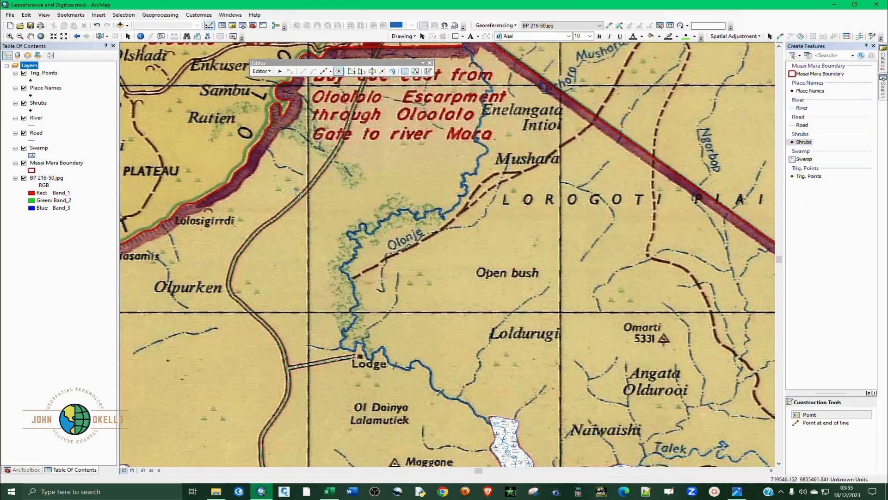
pyautogui.click(278, 189)
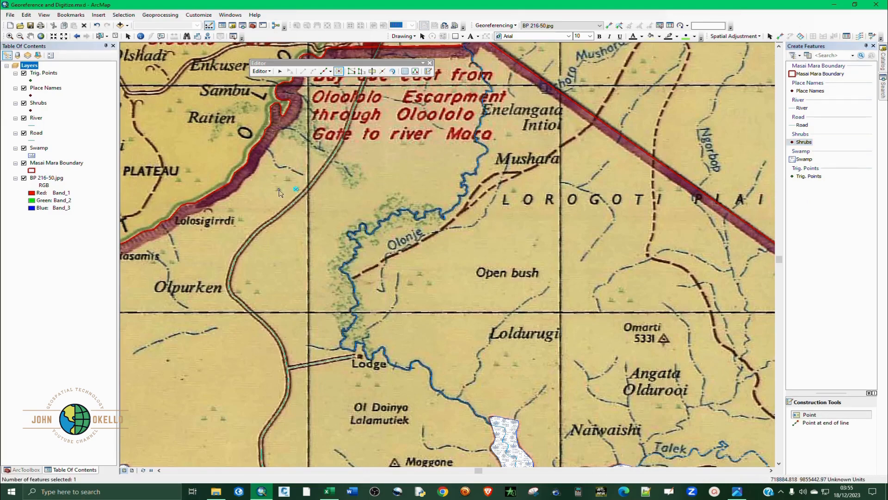
pyautogui.click(232, 208)
pyautogui.click(236, 293)
pyautogui.click(256, 293)
# Add Shrubs points on the bush symbols around Angata Oldurooi, Loldurugi and Moggone
pyautogui.scroll(-2, 398, 114)
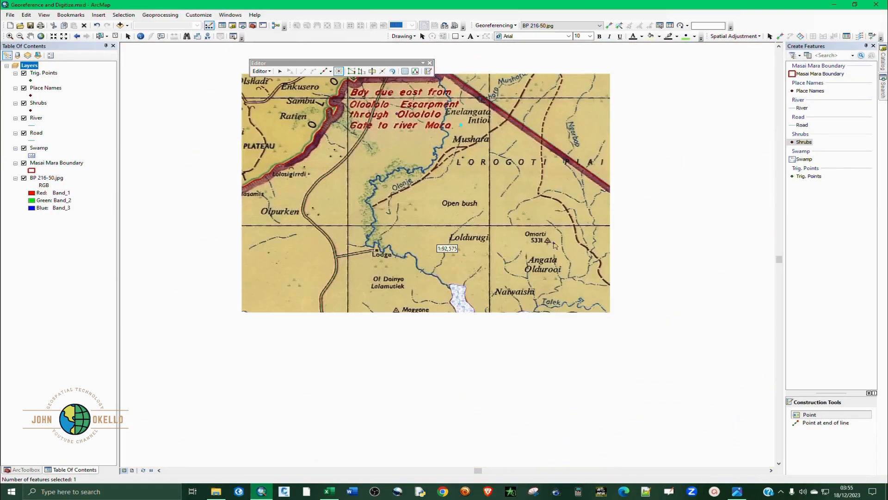
pyautogui.scroll(1, 556, 236)
pyautogui.click(507, 213)
pyautogui.click(519, 213)
pyautogui.click(514, 204)
pyautogui.click(420, 260)
pyautogui.click(435, 261)
pyautogui.click(428, 253)
pyautogui.scroll(-3, 395, 213)
pyautogui.scroll(1, 403, 282)
pyautogui.click(401, 258)
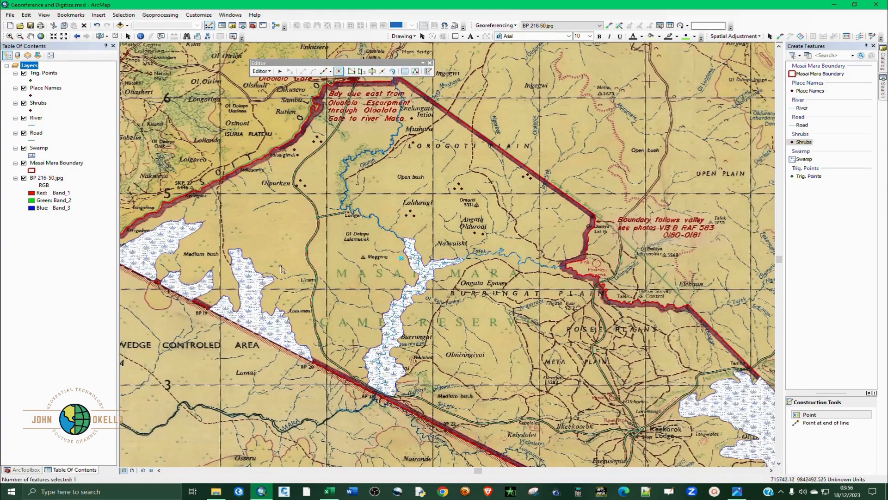
# Add Shrubs points on the bush symbols south of Olpurken and around Medium bush beside the western swamps
pyautogui.click(236, 227)
pyautogui.click(241, 230)
pyautogui.click(232, 234)
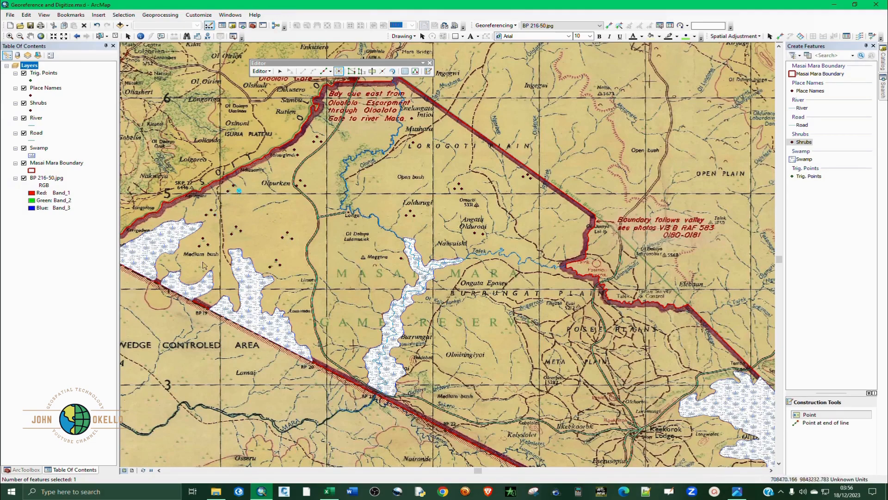
pyautogui.scroll(2, 199, 273)
pyautogui.click(135, 241)
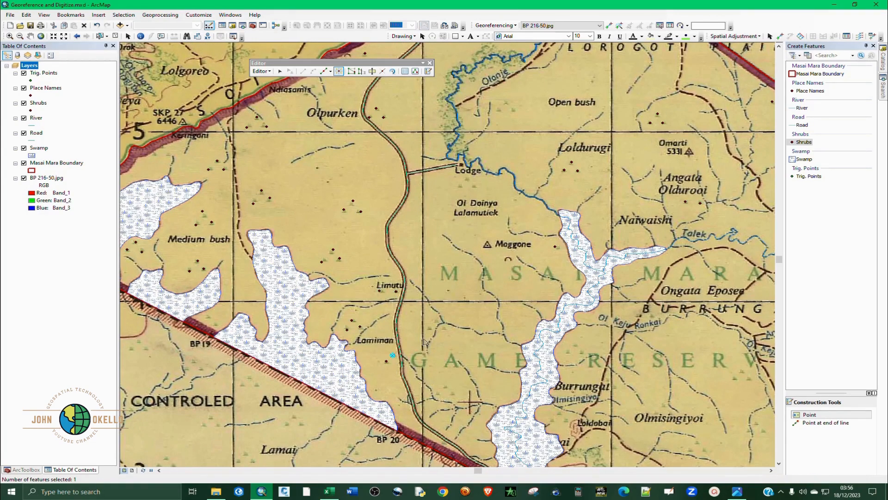
# Add Shrubs points southeast of Lamiman and on both sides of the central swamp near Burrungat
pyautogui.click(446, 386)
pyautogui.click(452, 395)
pyautogui.scroll(-2, 316, 301)
pyautogui.scroll(2, 454, 336)
pyautogui.click(445, 304)
pyautogui.click(436, 312)
pyautogui.click(453, 313)
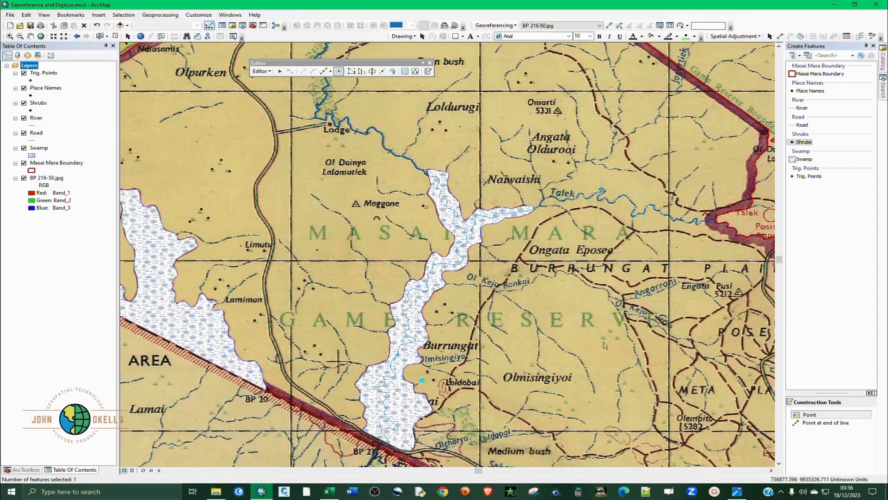
# Add Shrubs points around Olmisingiyoi, Olempito and the area between Medium bush and Kebololet
pyautogui.click(664, 422)
pyautogui.scroll(-3, 376, 139)
pyautogui.scroll(4, 448, 248)
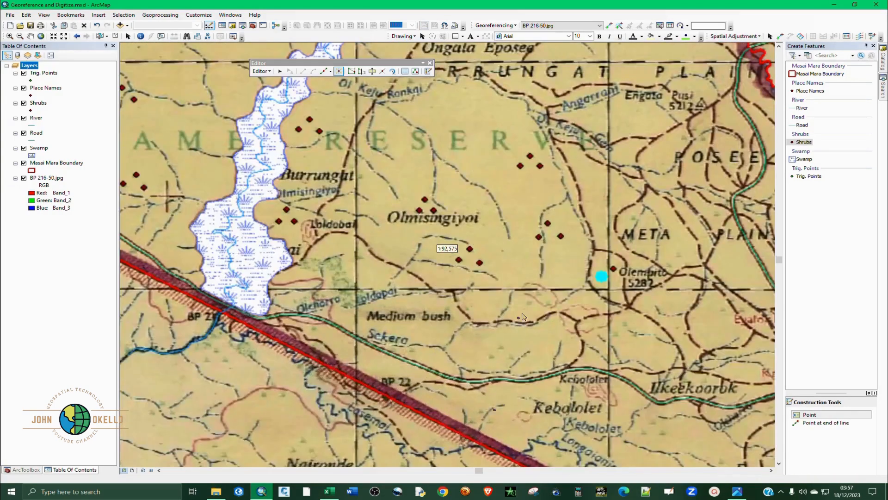
pyautogui.click(529, 304)
pyautogui.click(539, 295)
pyautogui.click(551, 304)
pyautogui.click(494, 357)
pyautogui.click(502, 347)
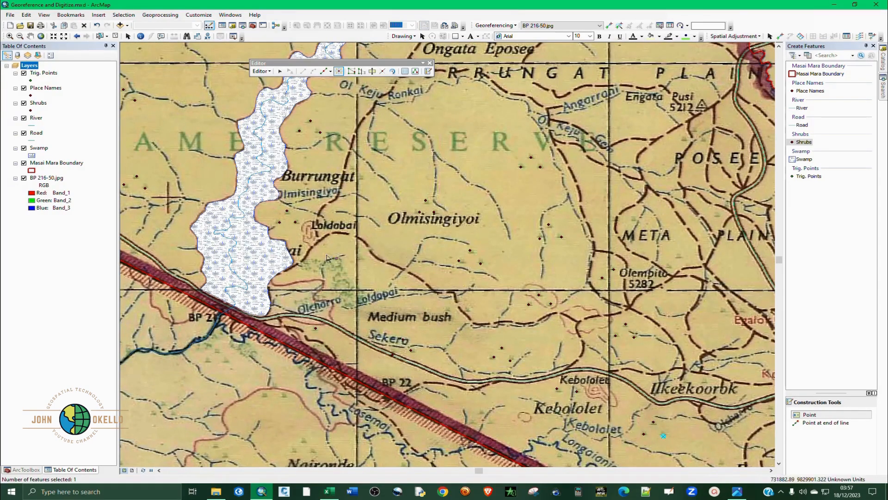
# Digitize the southeastern Shrubs points around Ol Olojigoshi, Losekin and BP 24, and those near Ilkeekoorbk
pyautogui.scroll(-3, 326, 258)
pyautogui.scroll(3, 523, 257)
pyautogui.click(518, 260)
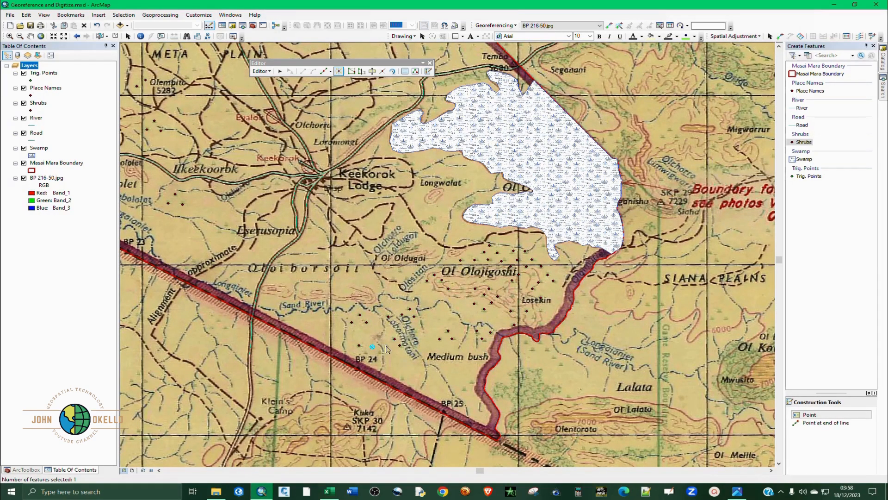
pyautogui.scroll(-3, 220, 236)
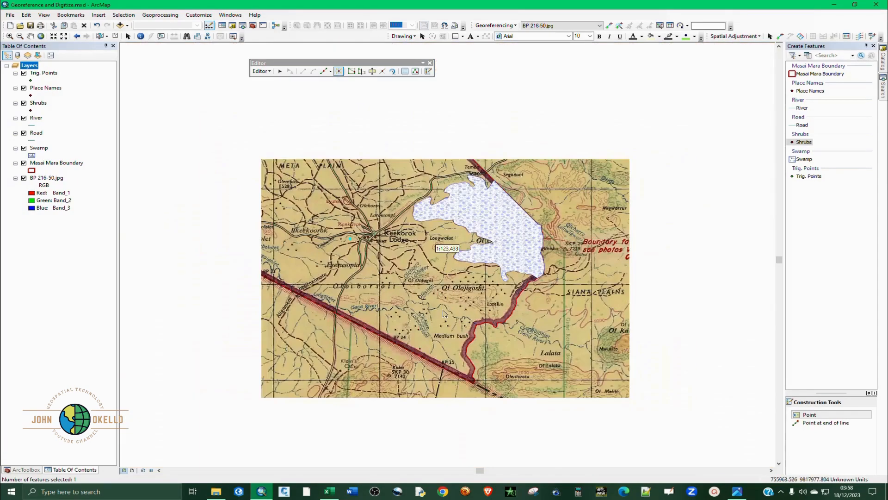
pyautogui.scroll(3, 404, 186)
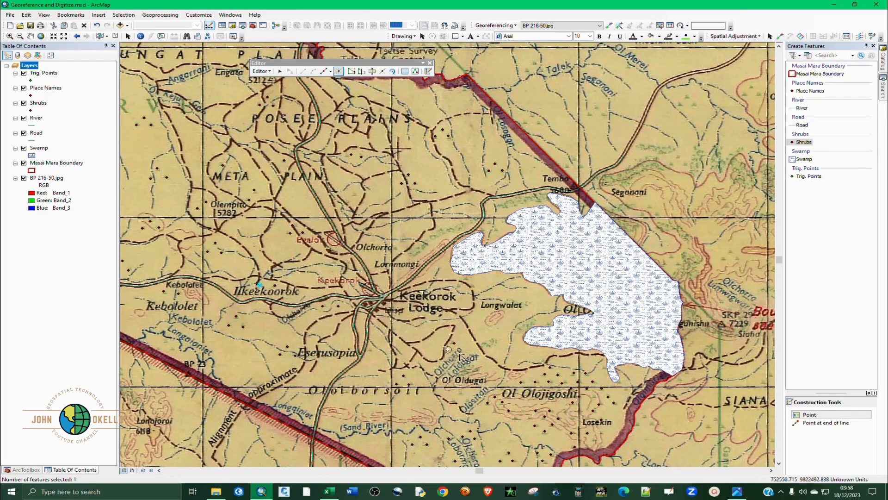
pyautogui.scroll(-3, 461, 357)
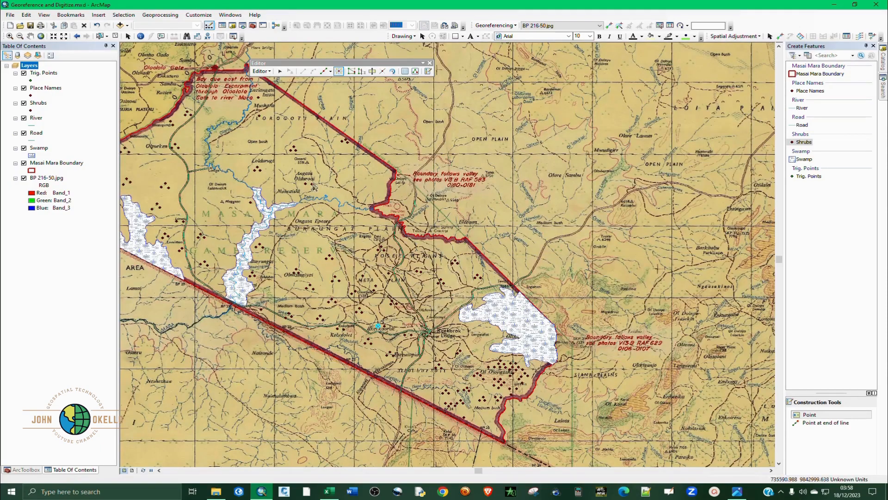
# Review the reserve for missed bush symbols and add Shrubs points near Olonje, Open bush and south of the Lodge
pyautogui.scroll(2, 271, 135)
pyautogui.scroll(-2, 361, 250)
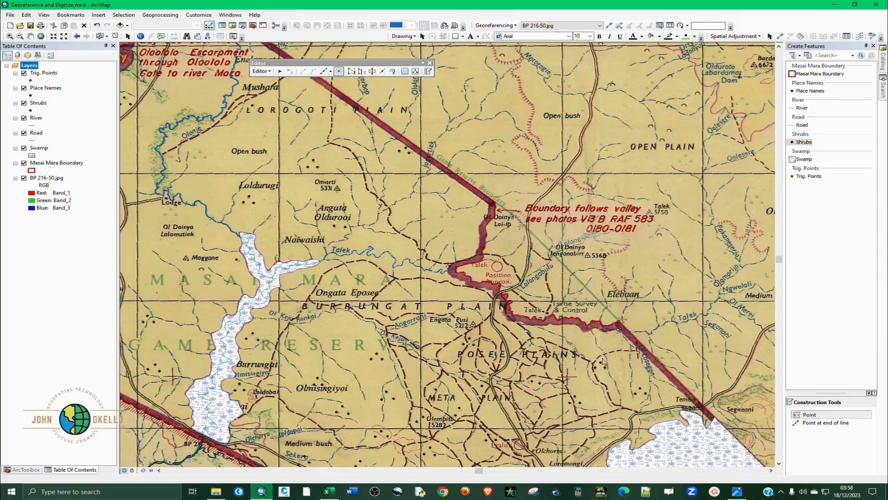
pyautogui.scroll(4, 308, 286)
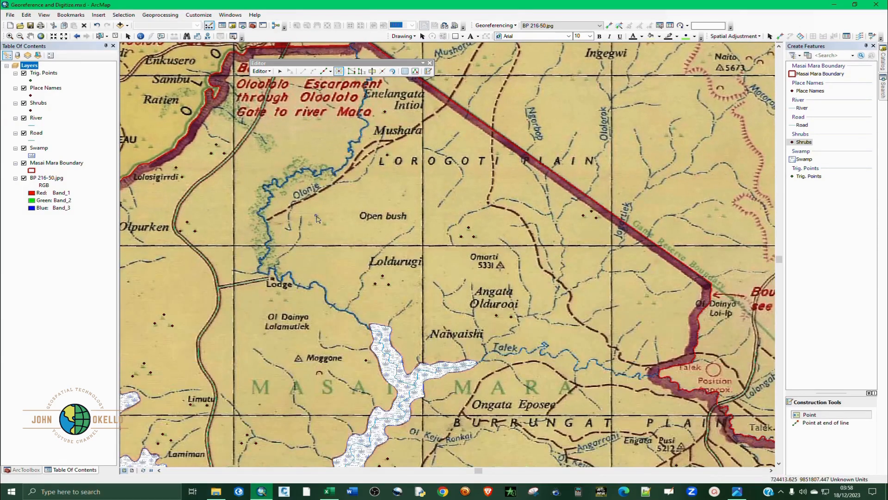
pyautogui.click(316, 215)
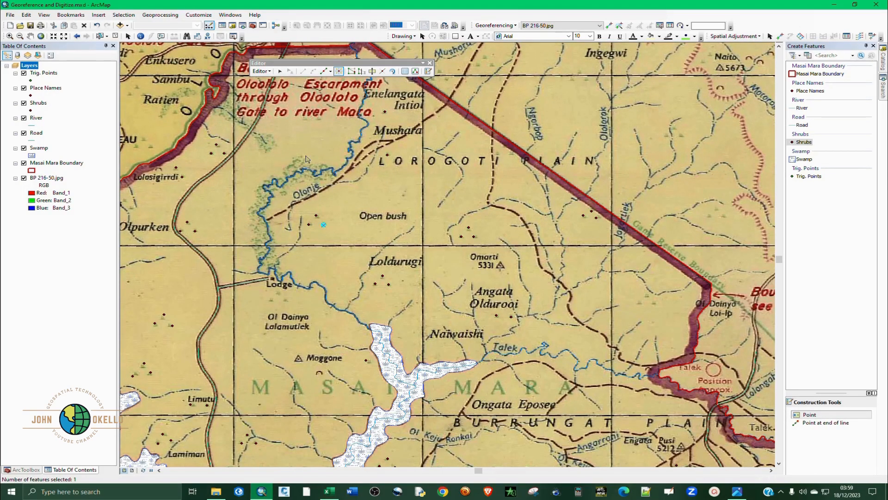
pyautogui.click(305, 118)
pyautogui.click(312, 109)
pyautogui.click(279, 293)
pyautogui.scroll(-3, 448, 297)
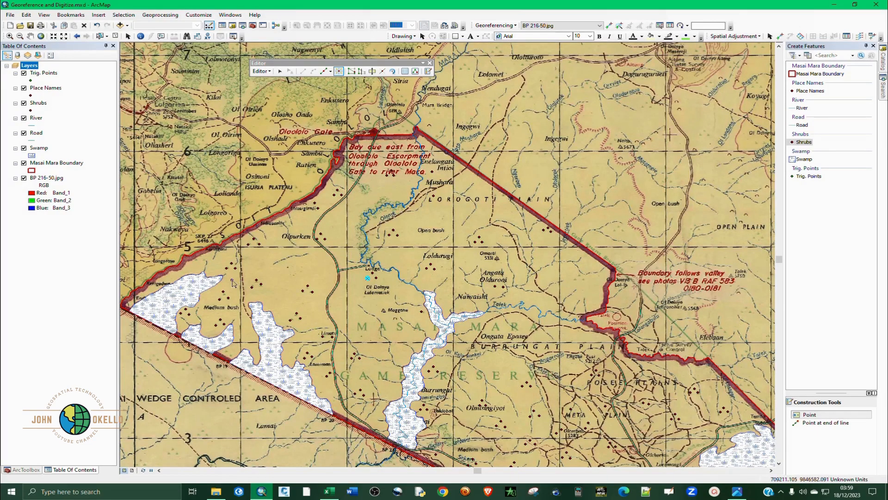
# Save the Shrubs edits and stop the edit session
pyautogui.click(262, 71)
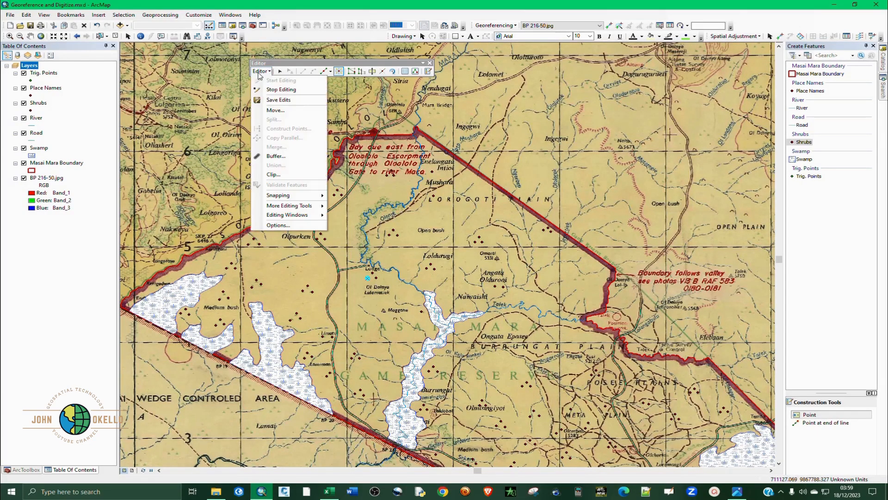
pyautogui.click(278, 98)
pyautogui.click(263, 71)
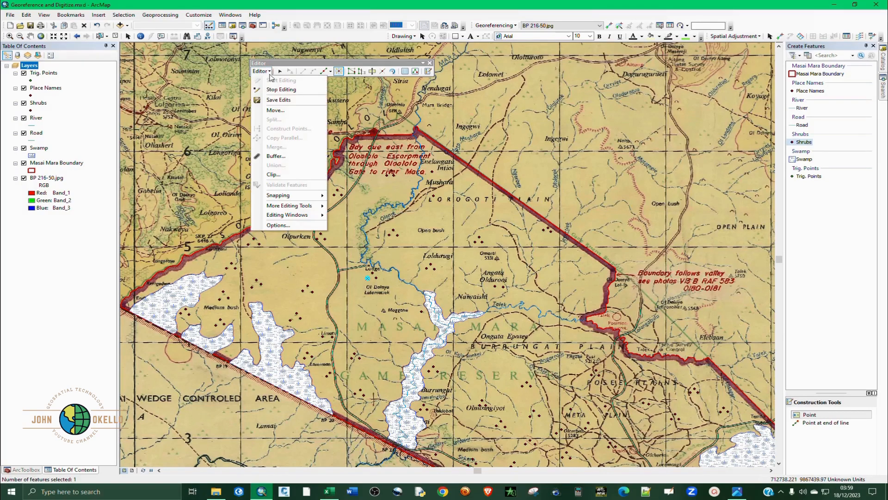
pyautogui.click(276, 89)
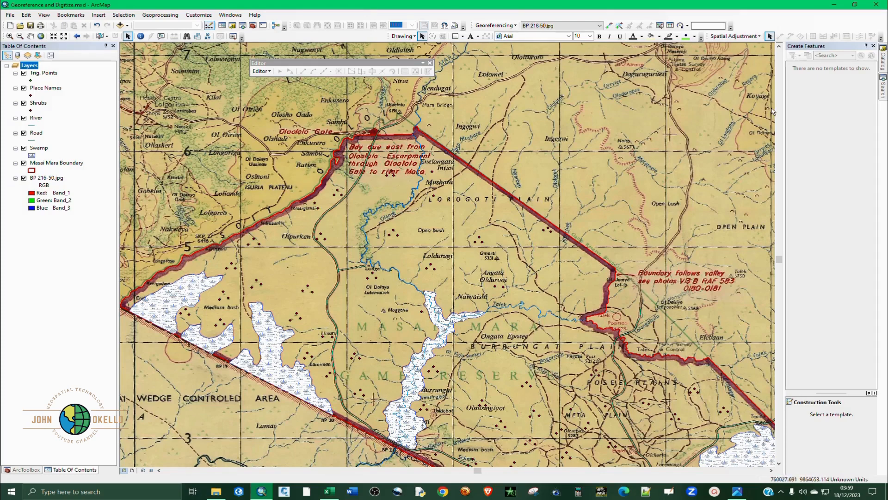
# Start a new edit session and place Place Names points at Olpurken and Lolosigirrdi
pyautogui.click(266, 72)
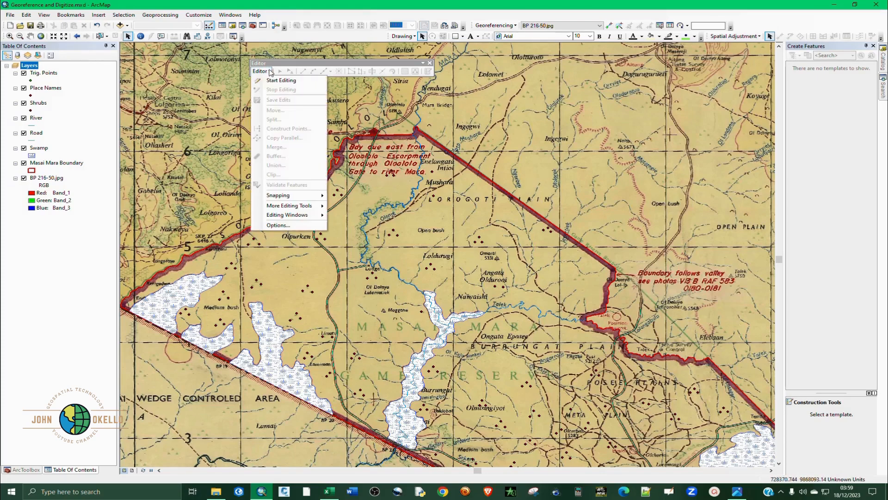
pyautogui.click(276, 81)
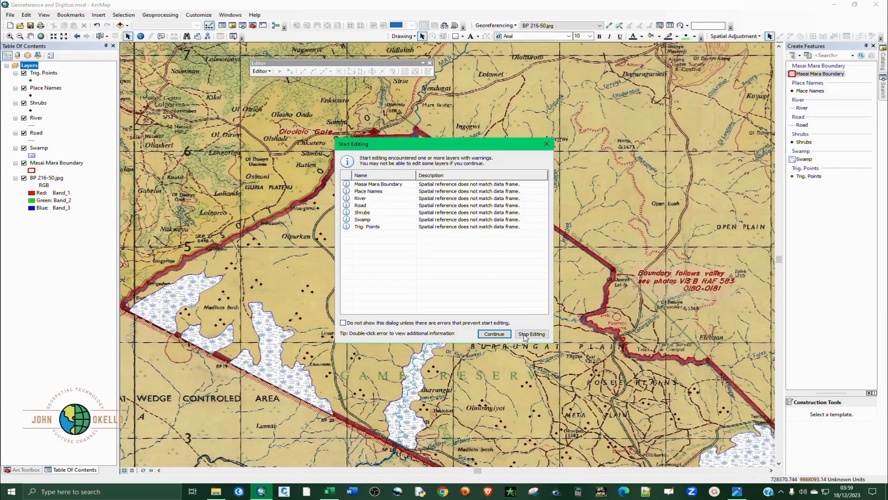
pyautogui.click(546, 144)
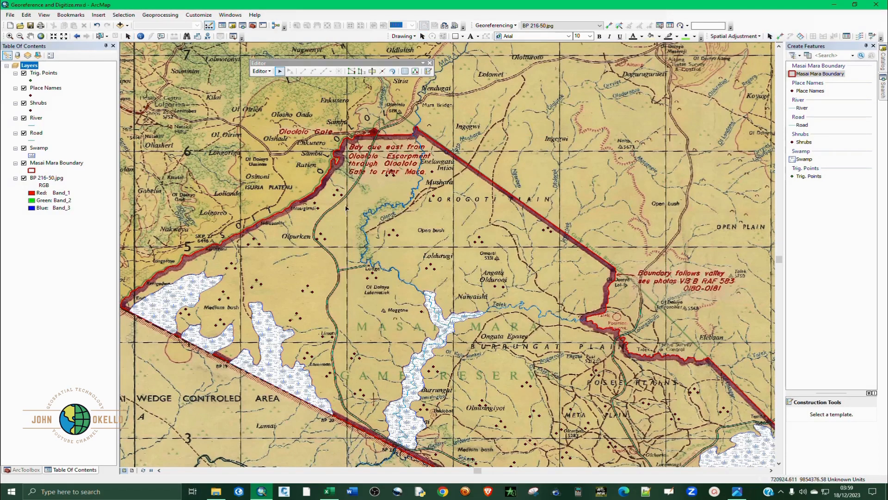
pyautogui.click(810, 91)
pyautogui.click(818, 416)
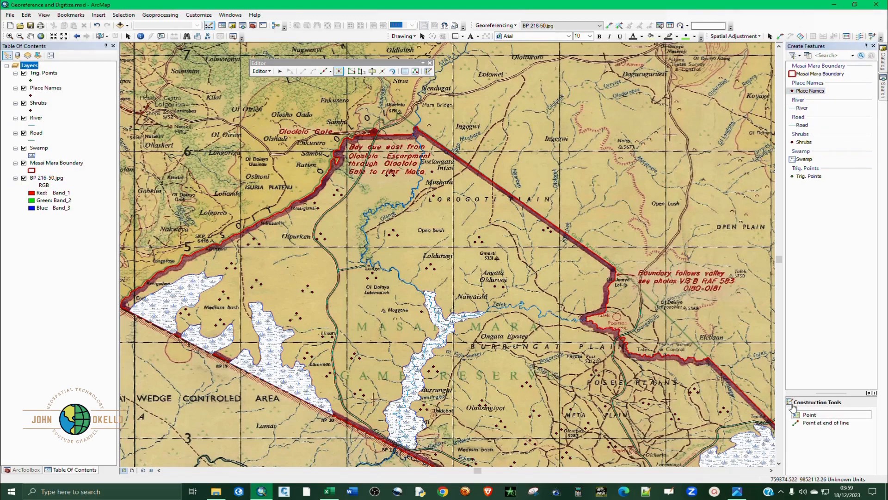
pyautogui.click(291, 238)
pyautogui.click(297, 209)
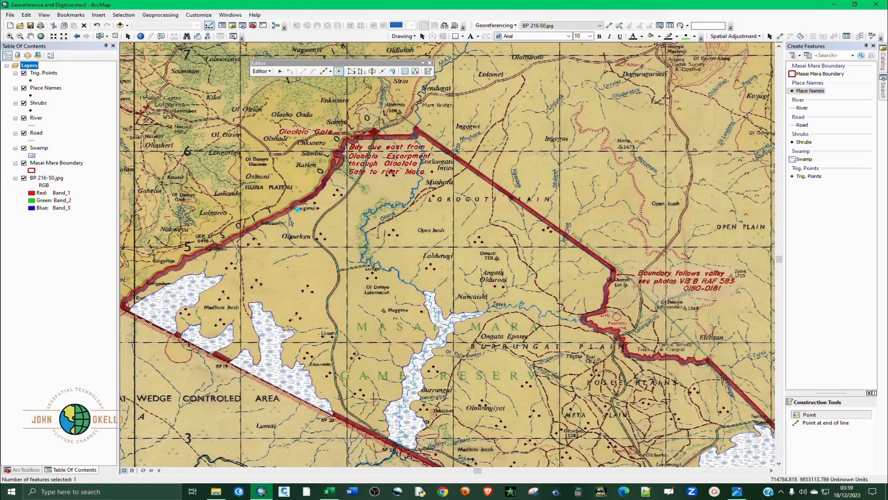
# Add Place Names points for the central localities, including Open bush, Naiwaishi and Ongata Eposee
pyautogui.scroll(4, 377, 263)
pyautogui.scroll(-3, 294, 186)
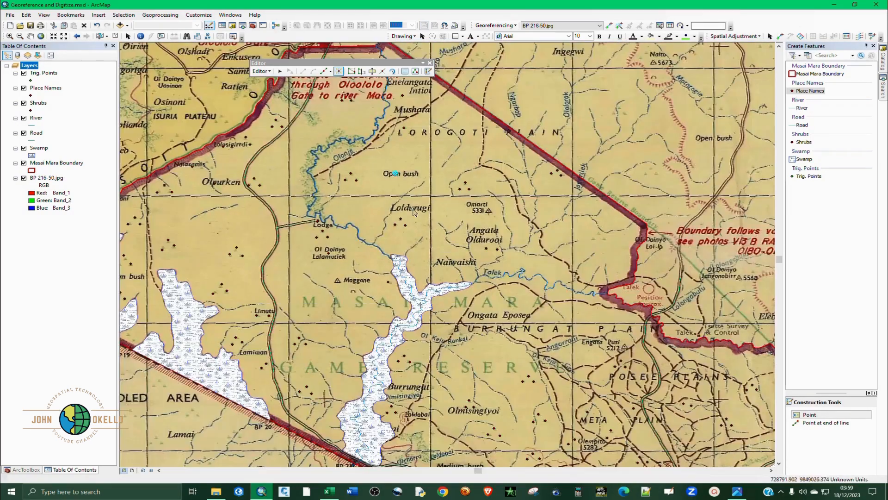
pyautogui.click(456, 263)
pyautogui.click(488, 316)
pyautogui.moveTo(510, 379); pyautogui.dragTo(456, 361)
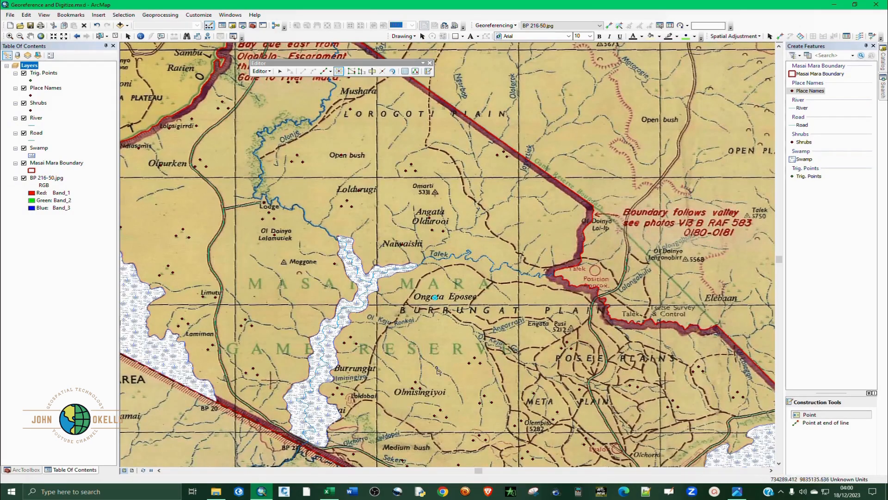
# Add Place Names points from Burrungat eastward to Keekorok Lodge
pyautogui.click(354, 369)
pyautogui.scroll(-2, 560, 406)
pyautogui.scroll(5, 552, 390)
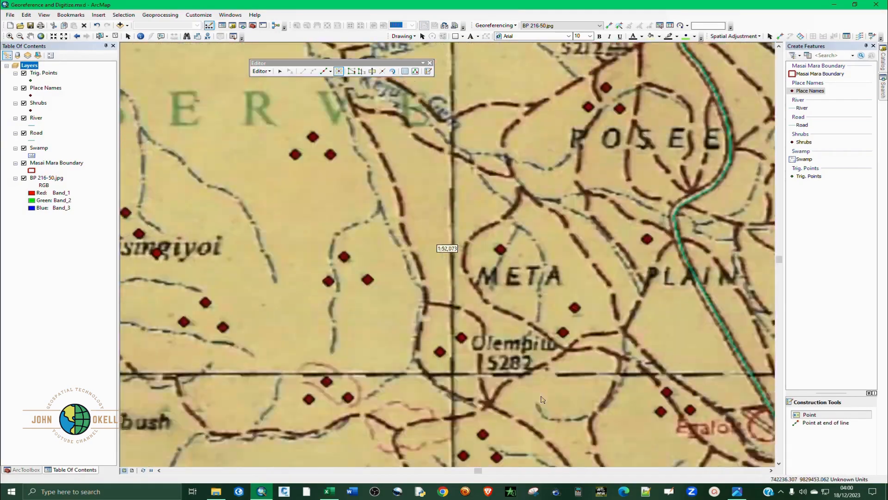
pyautogui.scroll(-3, 486, 264)
pyautogui.click(638, 333)
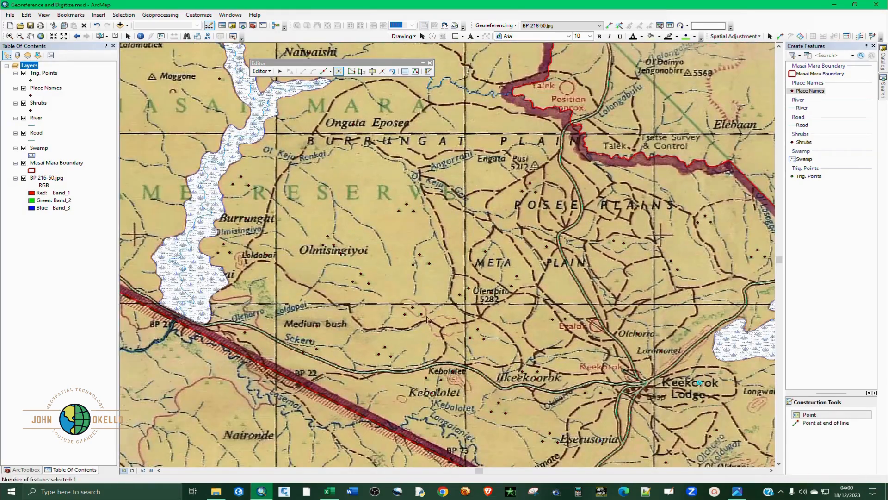
# Add Place Names points at Tembo and Mushara, checking the reserve for unmarked localities
pyautogui.moveTo(757, 389); pyautogui.dragTo(585, 334)
pyautogui.scroll(2, 642, 257)
pyautogui.scroll(-3, 642, 257)
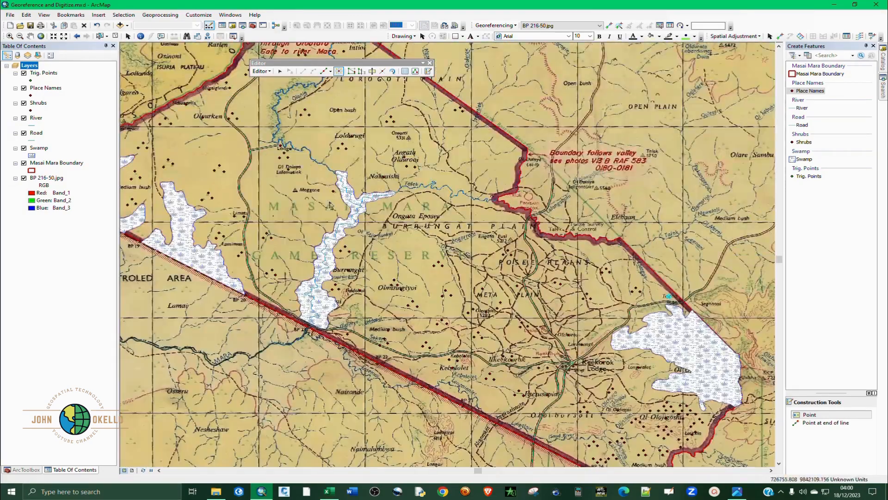
pyautogui.scroll(2, 254, 286)
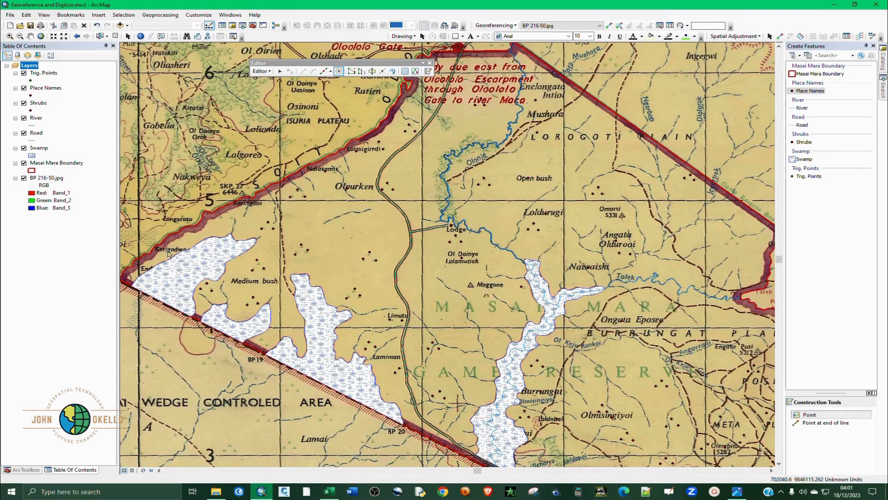
pyautogui.click(552, 90)
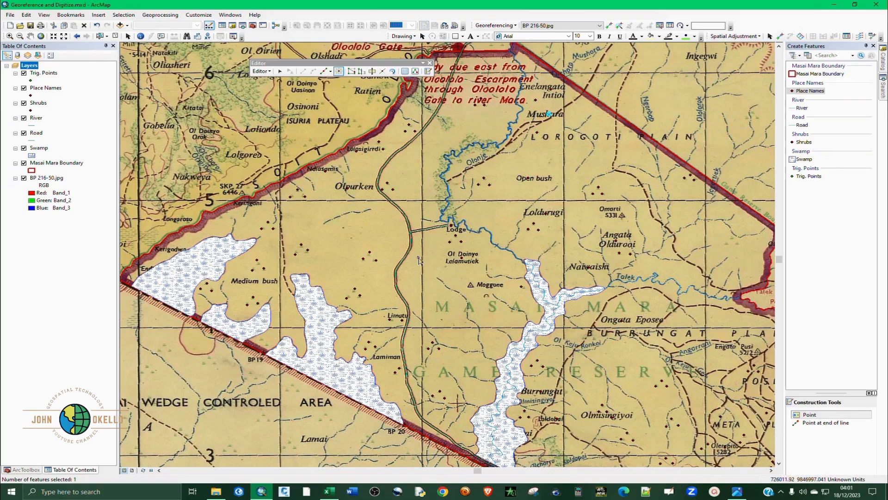
# Save the Place Names edits and stop the edit session
pyautogui.click(268, 71)
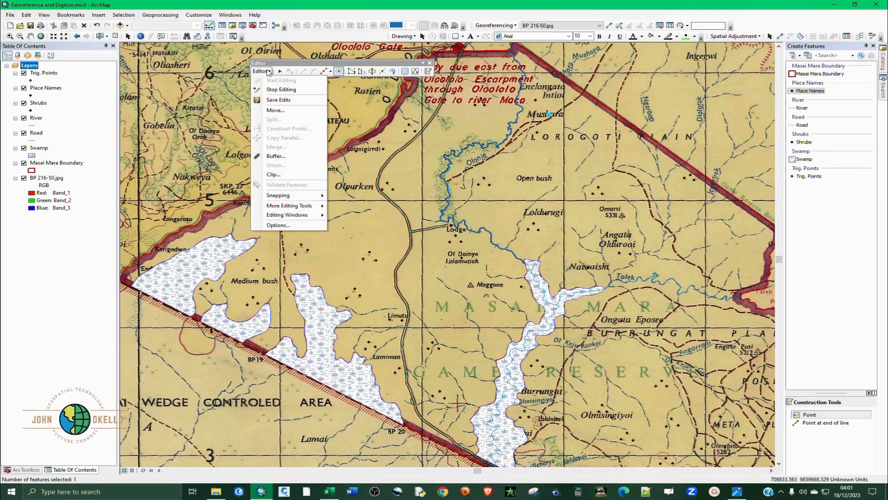
pyautogui.click(278, 101)
pyautogui.click(270, 71)
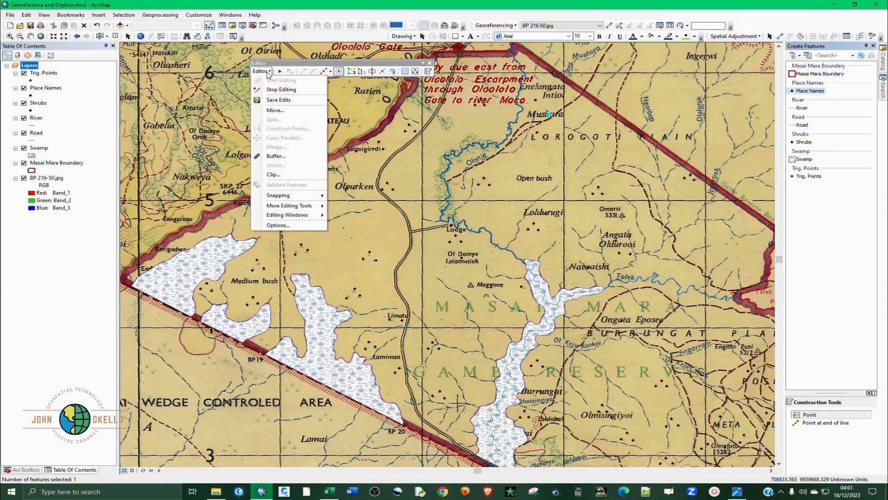
pyautogui.click(278, 90)
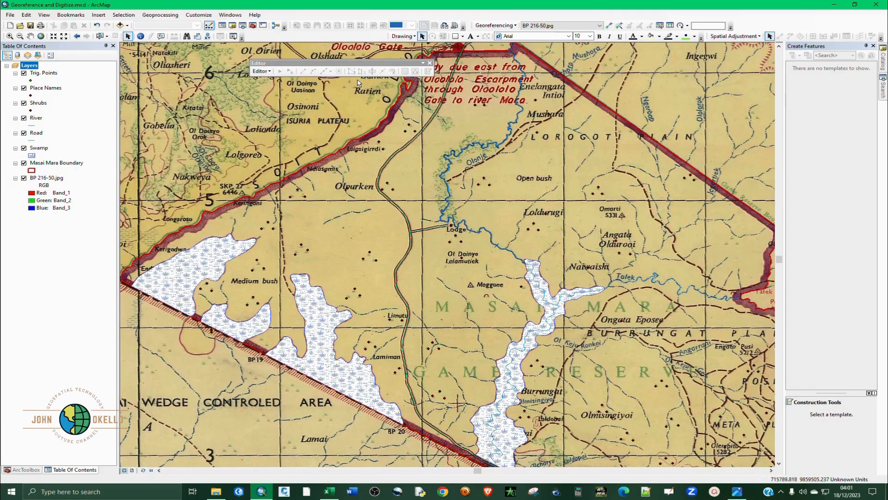
# Start a new edit session and place a Trig. Points point on the triangle symbol at Moggone
pyautogui.click(261, 71)
pyautogui.click(280, 81)
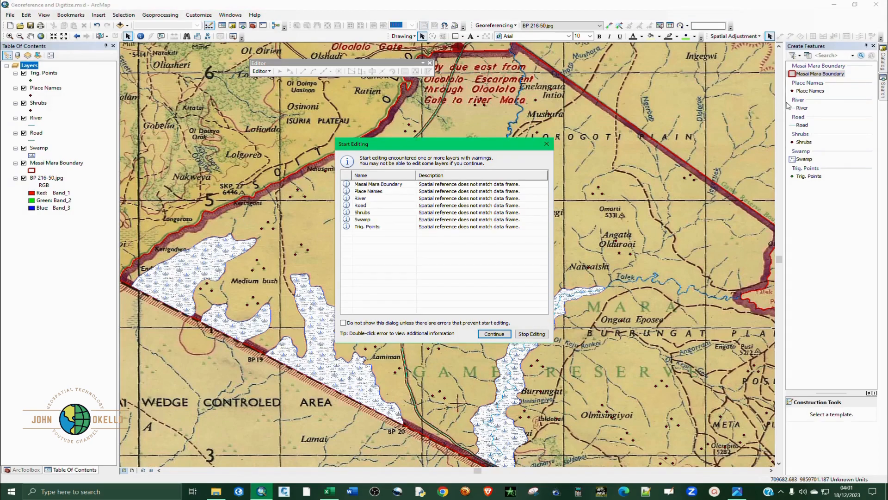
pyautogui.click(546, 145)
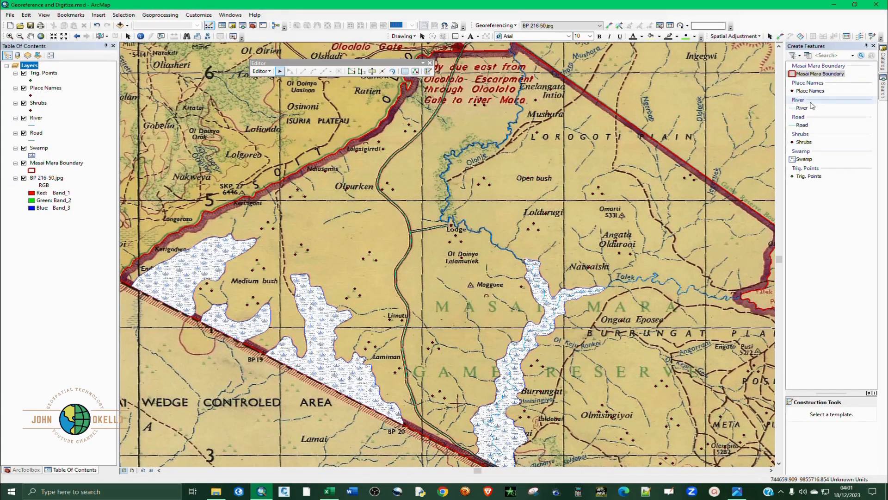
pyautogui.click(808, 177)
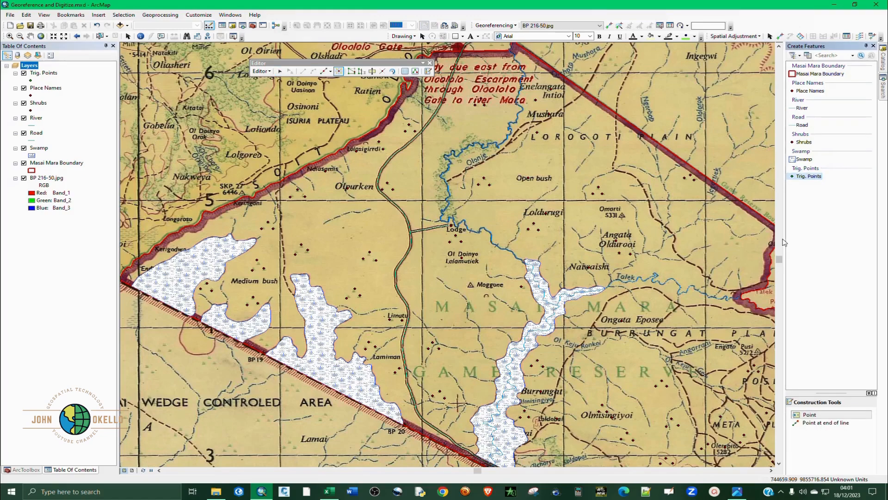
pyautogui.click(810, 415)
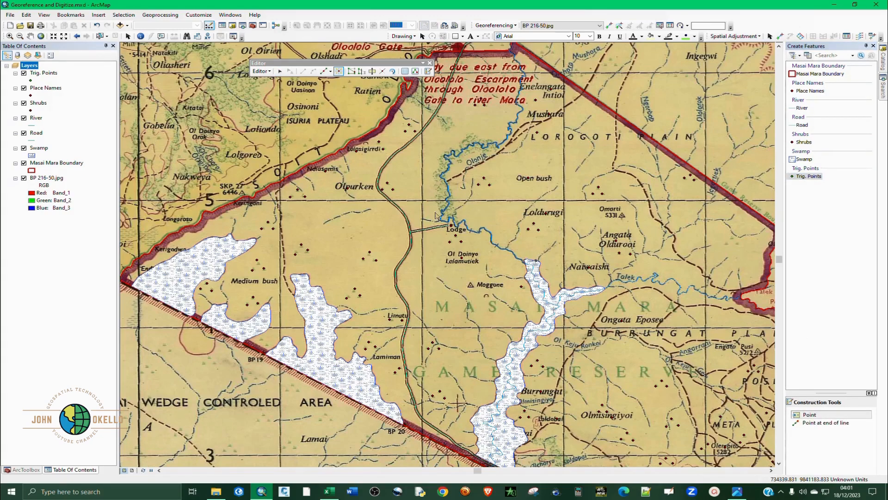
pyautogui.scroll(1, 481, 294)
pyautogui.scroll(3, 481, 293)
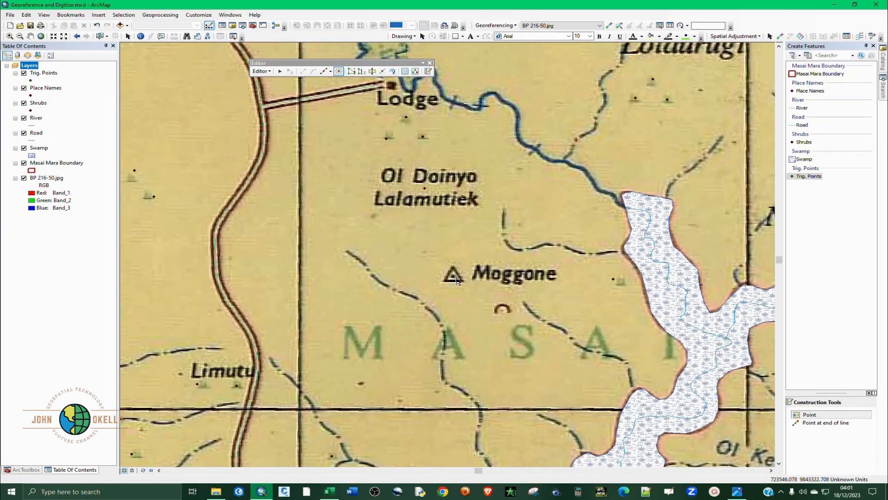
pyautogui.click(455, 280)
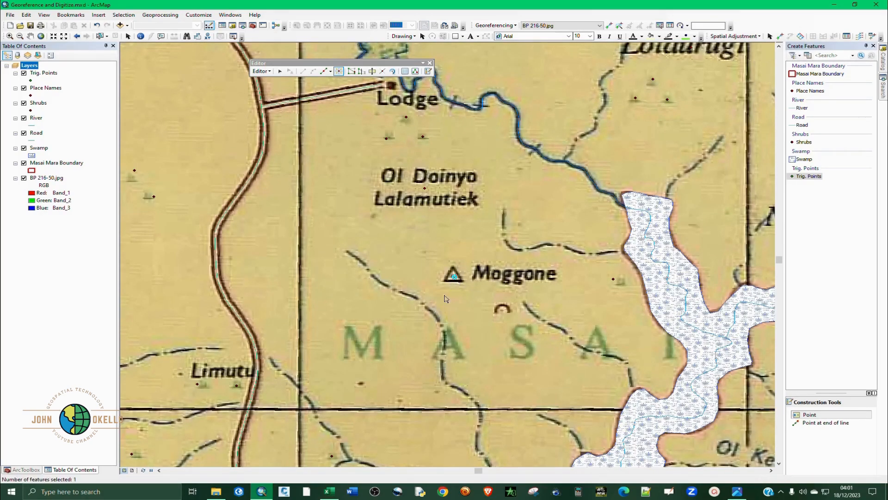
# Add a Trig. Points point on the triangle symbol at Omarti 5331
pyautogui.scroll(-2, 396, 269)
pyautogui.scroll(-3, 397, 269)
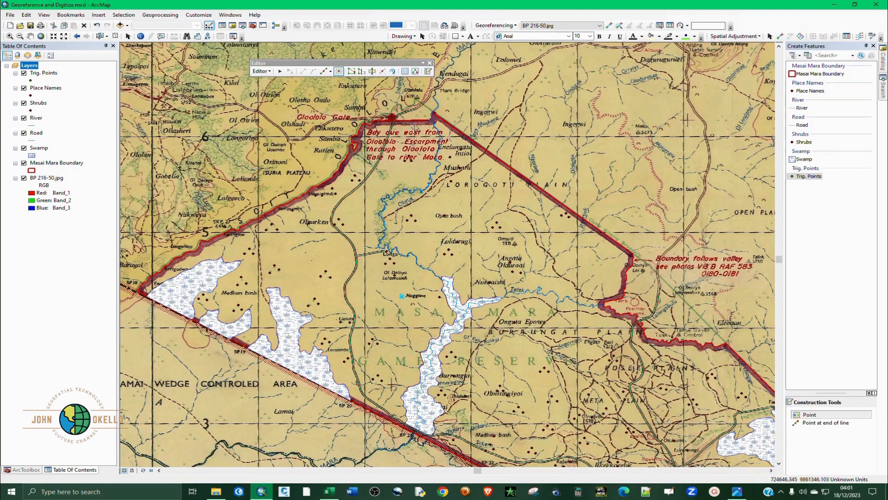
pyautogui.scroll(2, 417, 127)
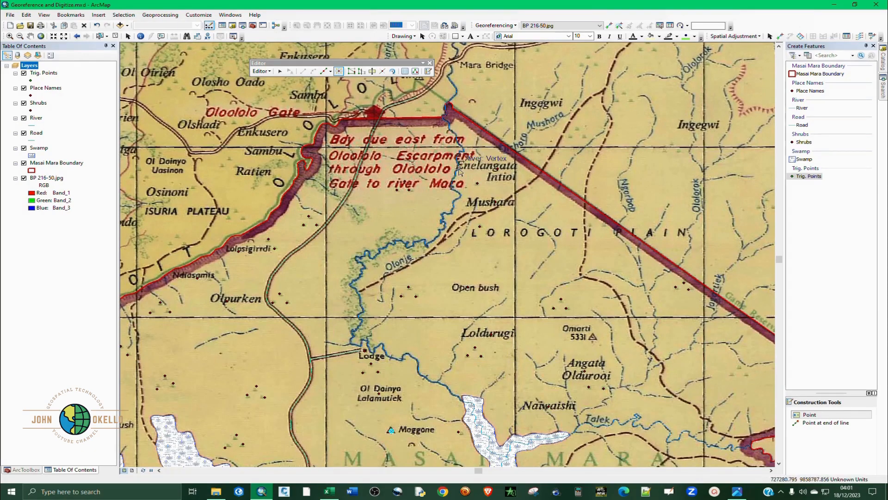
pyautogui.scroll(4, 602, 350)
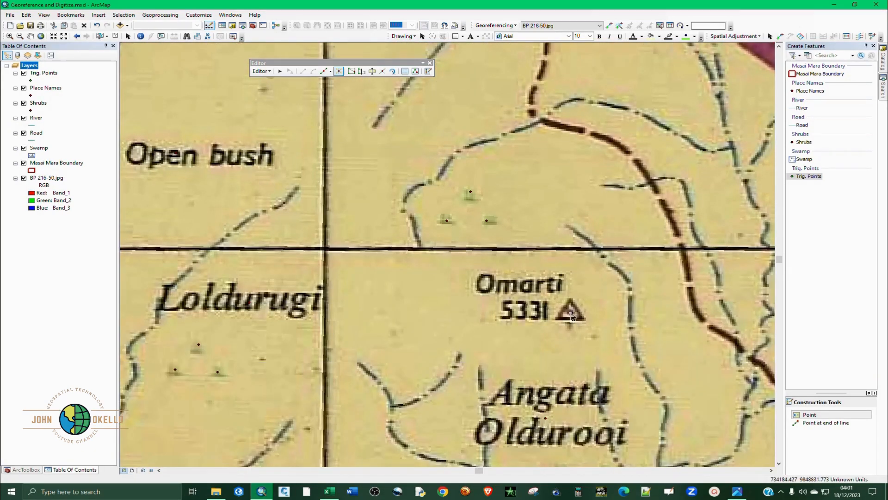
pyautogui.scroll(-4, 572, 316)
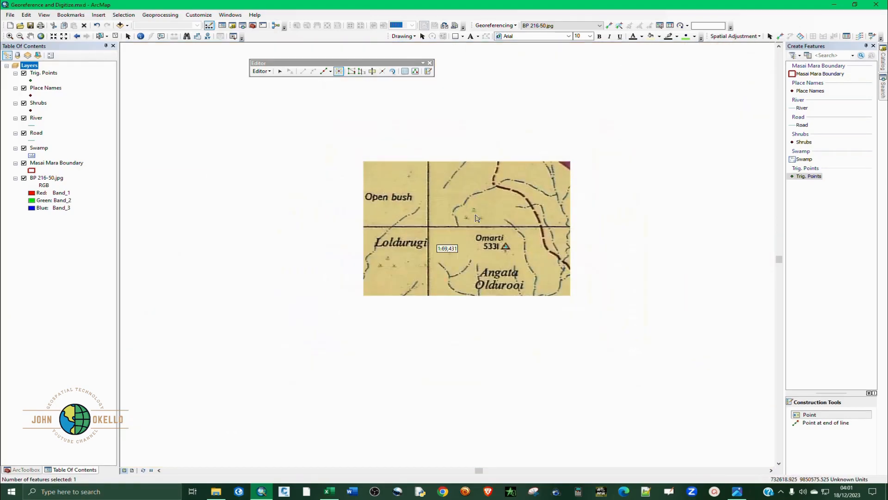
# Examine the rest of the reserve and its southern boundary line for further trig points and boundary pillars
pyautogui.scroll(-3, 476, 218)
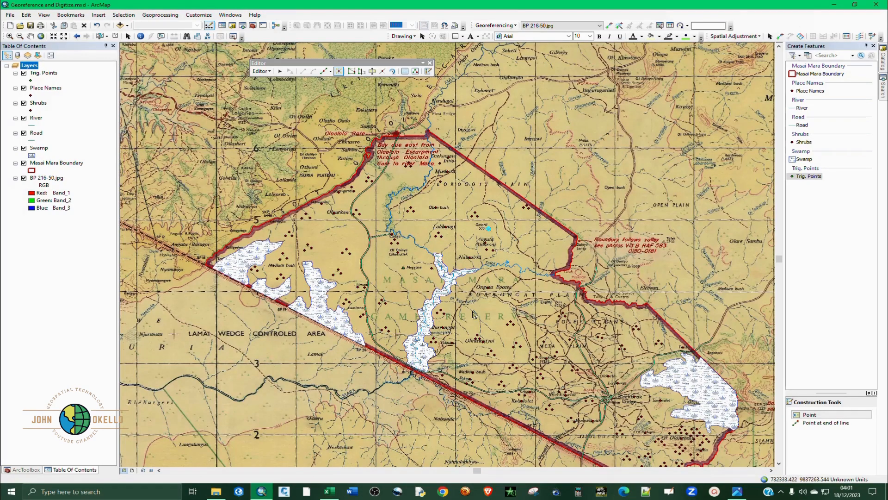
pyautogui.scroll(-3, 485, 343)
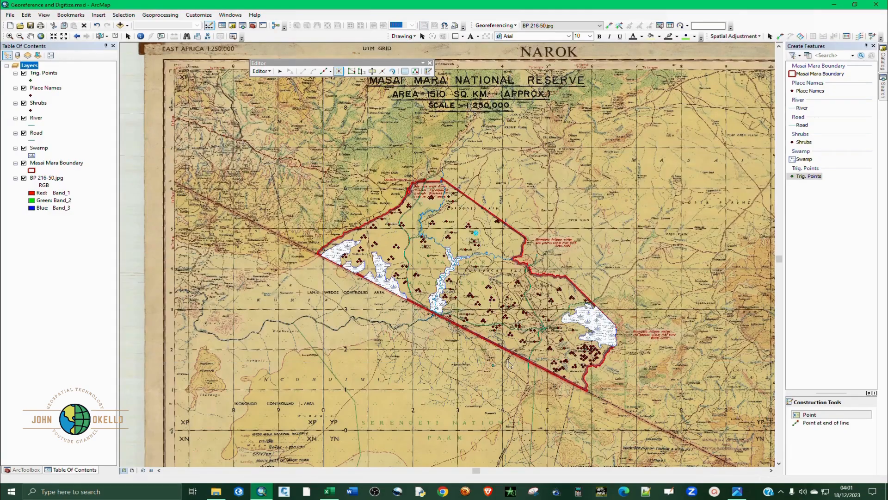
pyautogui.scroll(2, 499, 354)
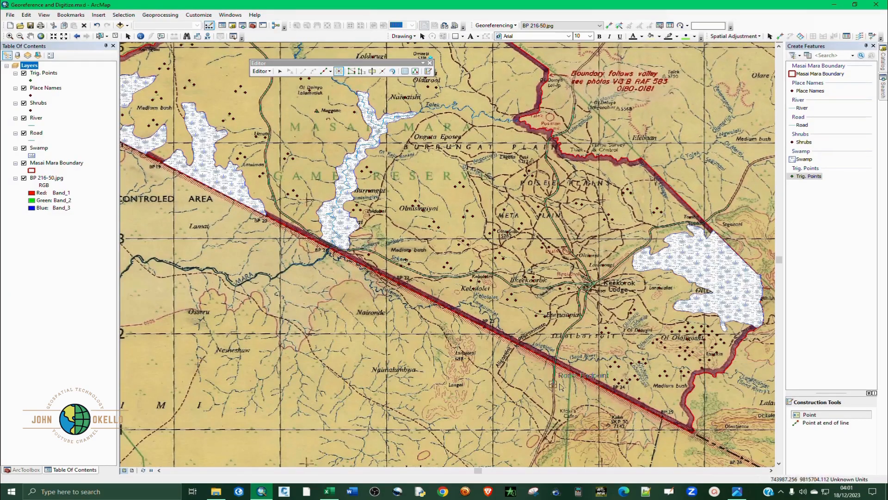
pyautogui.scroll(3, 672, 433)
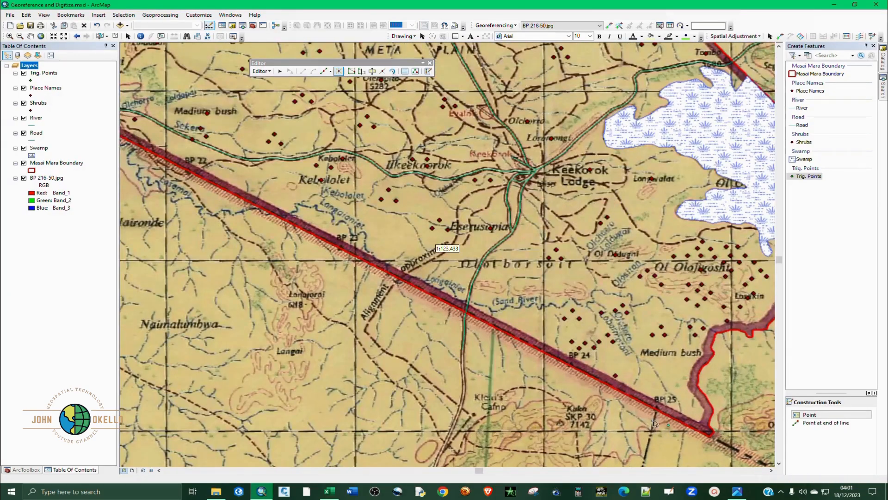
pyautogui.scroll(-3, 620, 404)
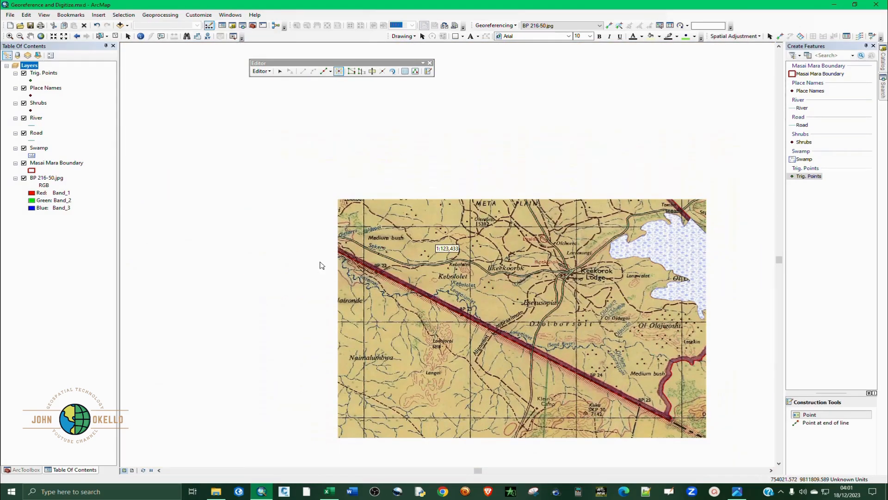
pyautogui.scroll(-1, 501, 286)
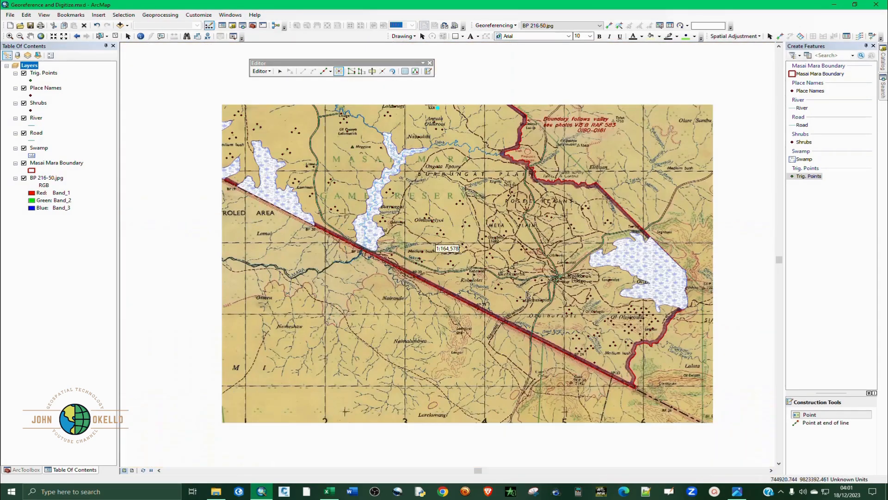
pyautogui.scroll(-1, 527, 294)
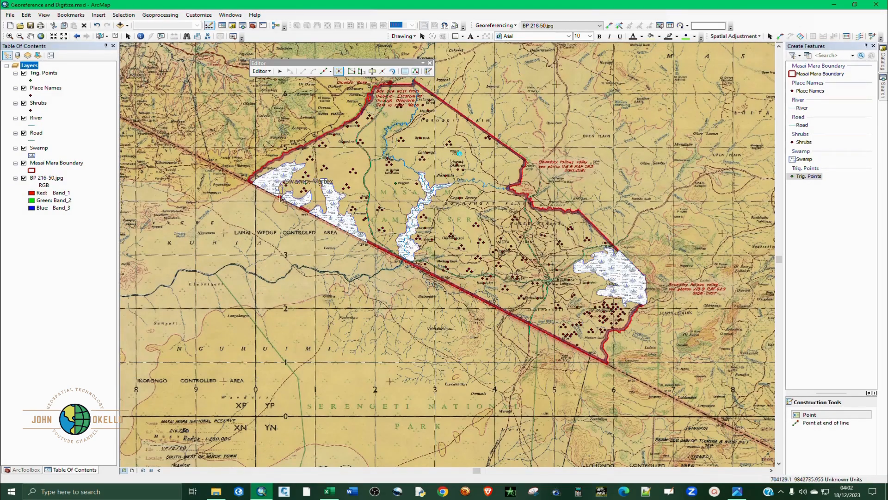
pyautogui.scroll(3, 281, 198)
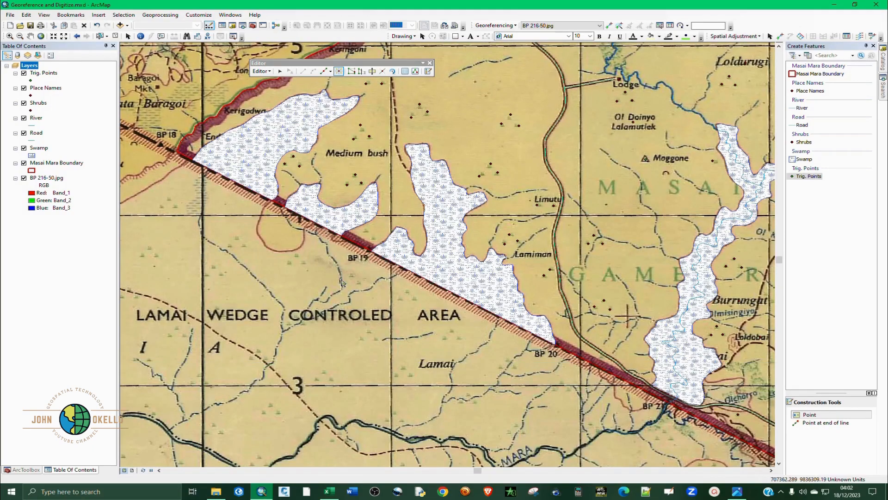
pyautogui.scroll(2, 368, 253)
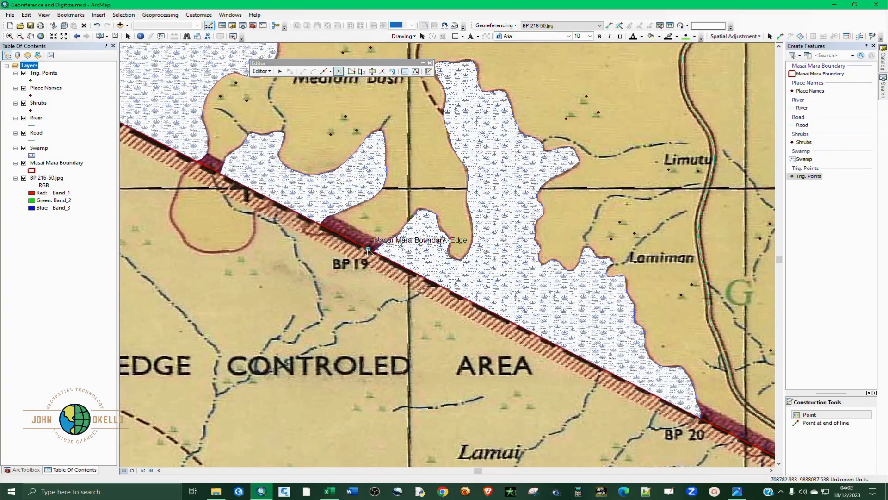
pyautogui.scroll(-4, 369, 250)
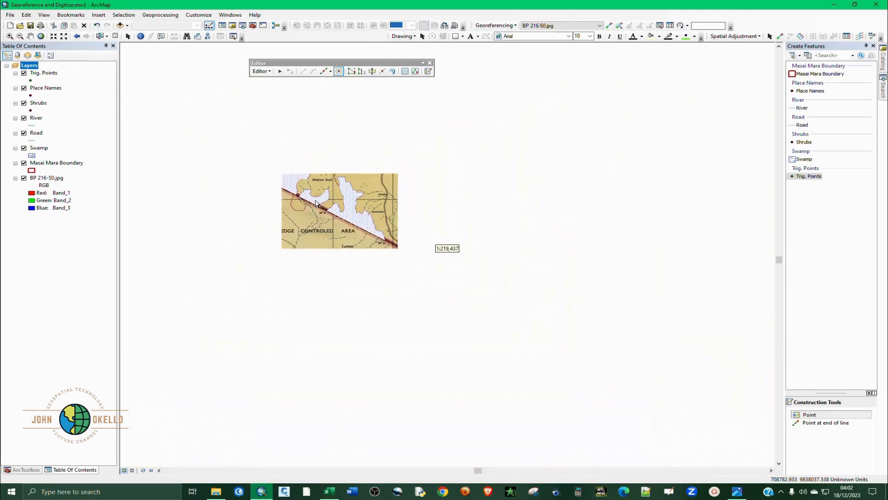
pyautogui.scroll(3, 393, 252)
pyautogui.scroll(2, 460, 277)
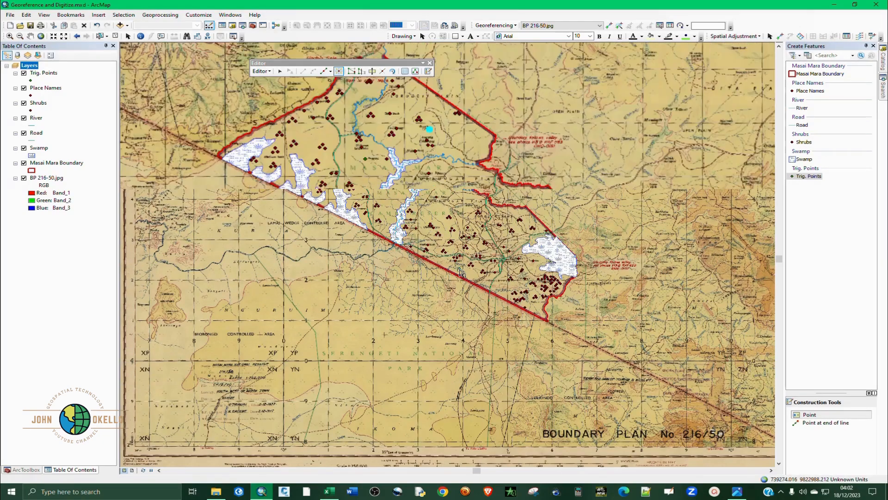
pyautogui.scroll(2, 504, 307)
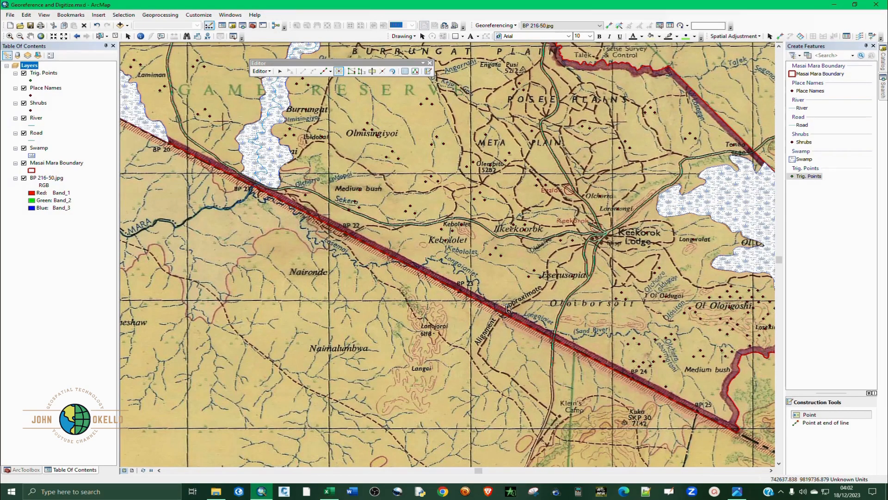
# Add Trig. Points points on the southern boundary at BP 22, BP 25 and BP 23
pyautogui.click(346, 234)
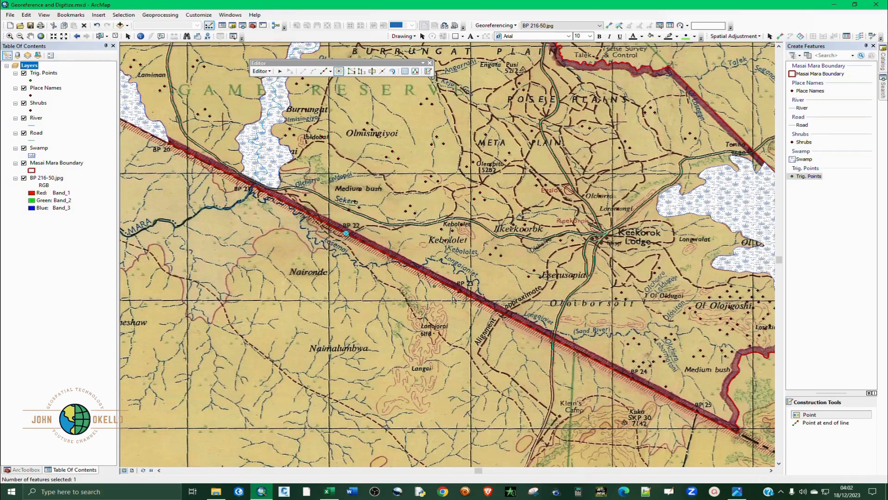
pyautogui.click(697, 413)
pyautogui.click(460, 293)
# Check the reserve for unmarked trig points and stop the edit session
pyautogui.scroll(-2, 460, 295)
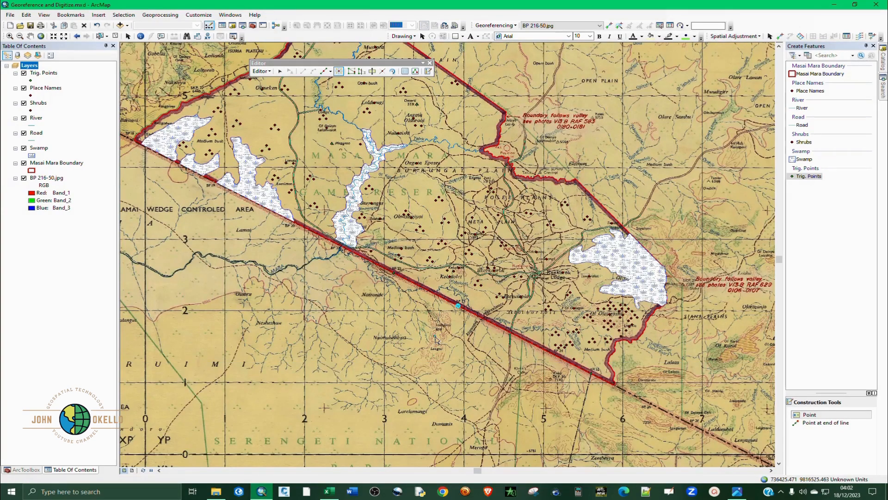
pyautogui.scroll(-1, 439, 340)
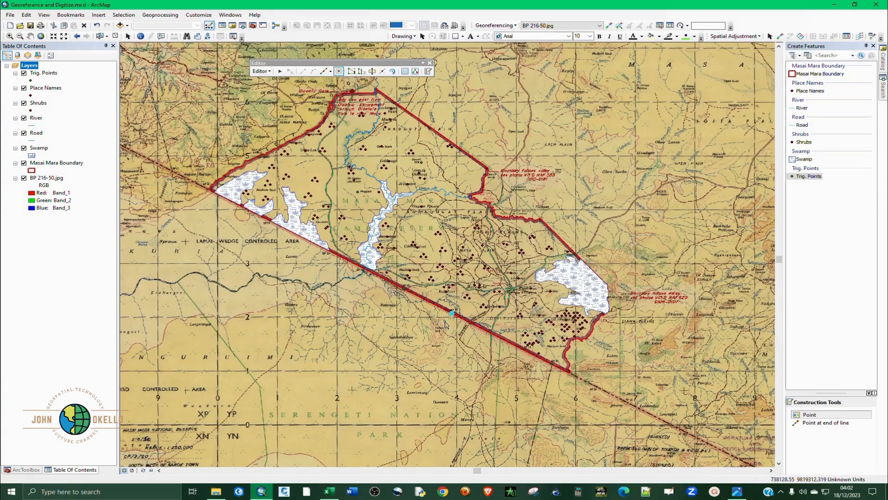
pyautogui.scroll(1, 327, 102)
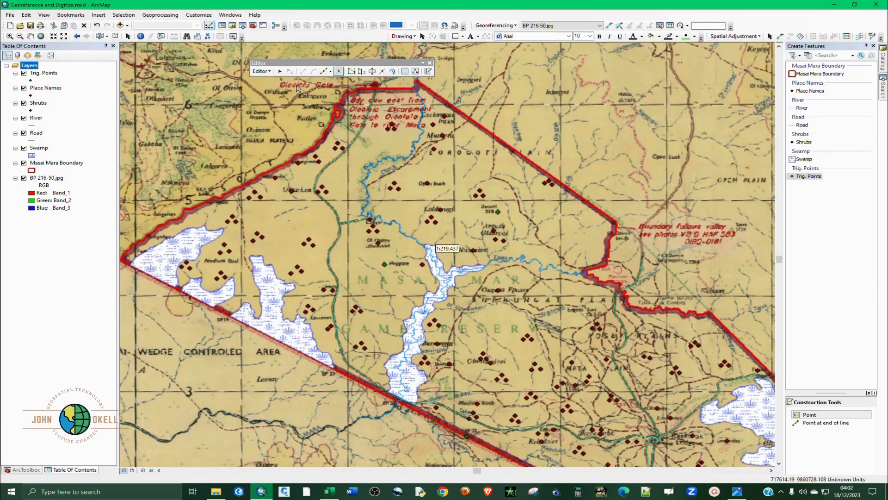
pyautogui.click(271, 72)
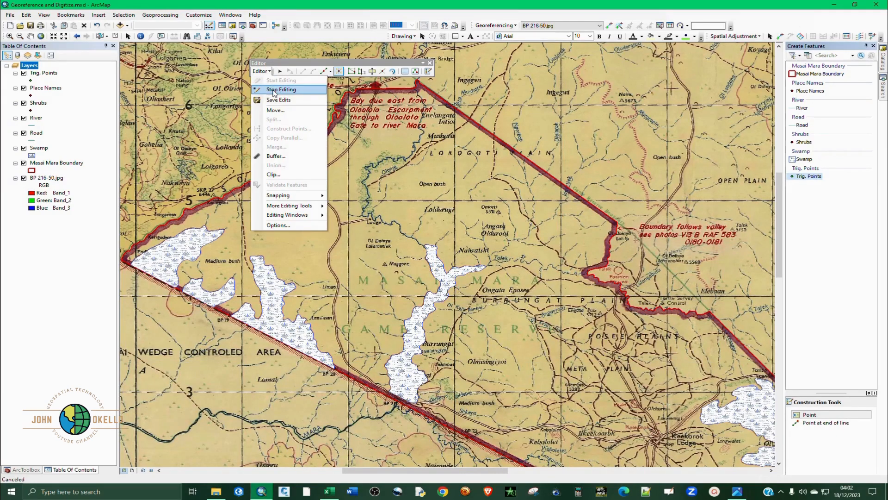
pyautogui.click(274, 89)
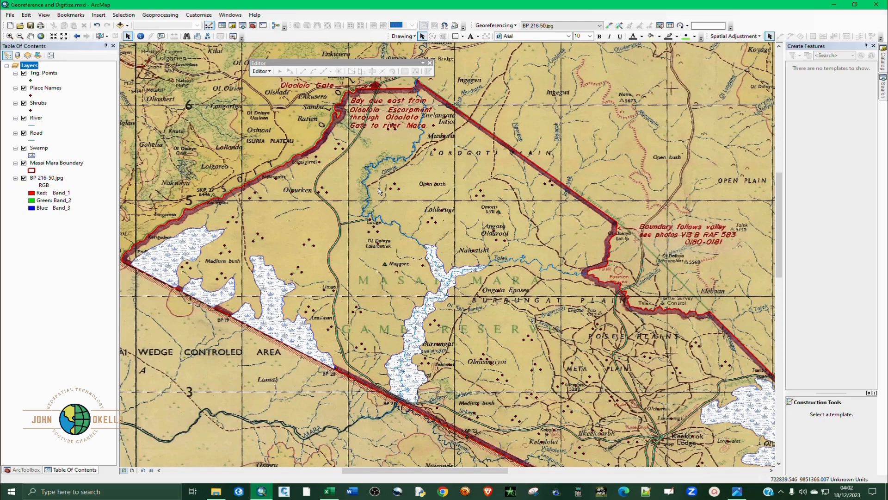
# Symbolize the Trig. Points layer with the Triangle 3 marker in white
pyautogui.click(32, 81)
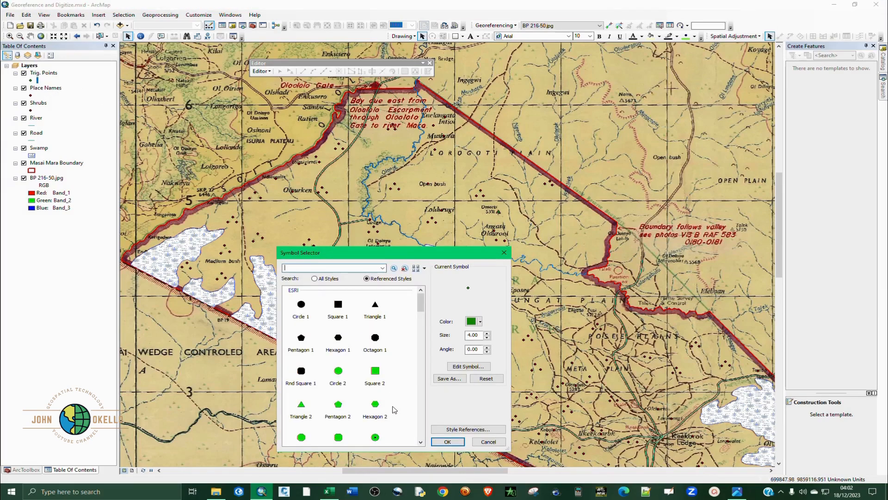
pyautogui.scroll(-3, 394, 410)
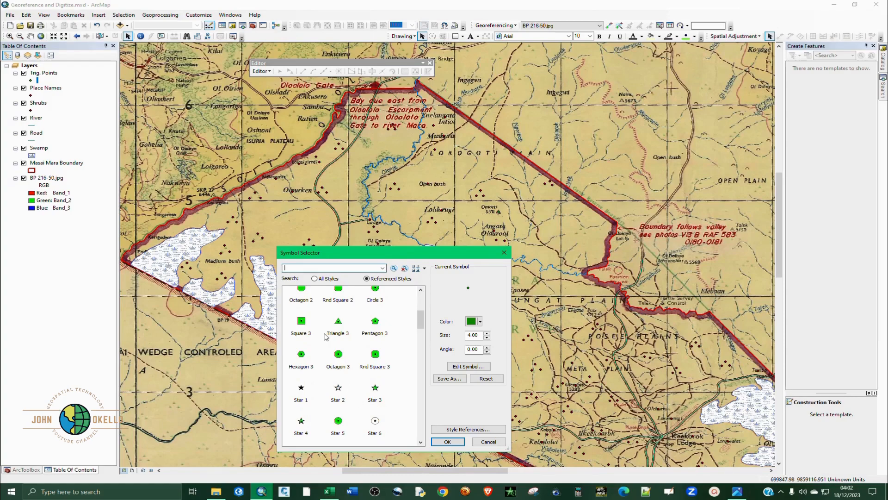
pyautogui.click(338, 323)
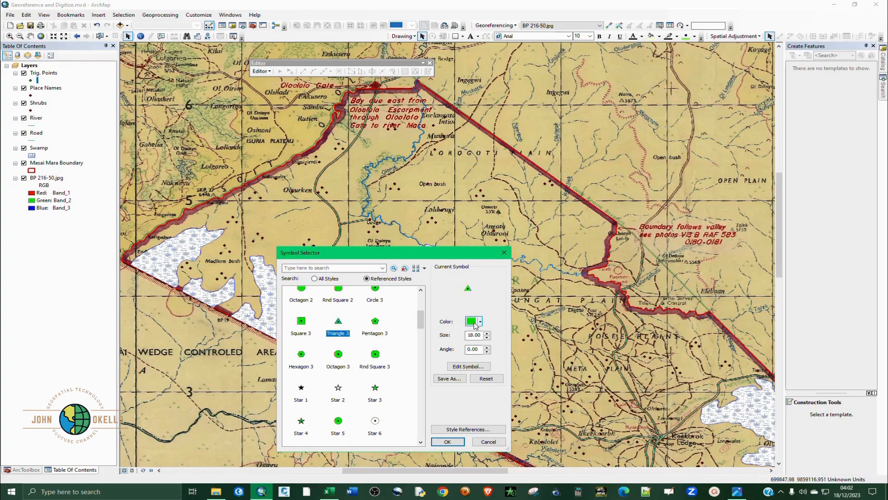
pyautogui.click(473, 322)
pyautogui.click(472, 323)
pyautogui.click(472, 323)
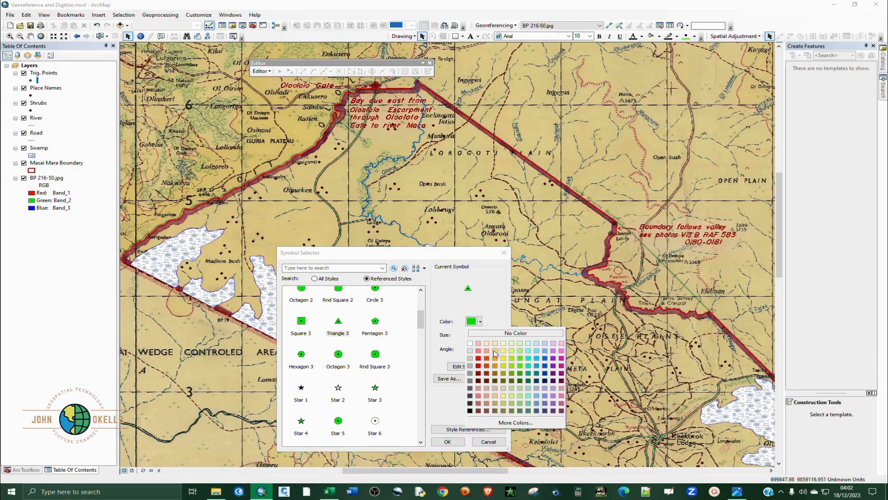
pyautogui.click(471, 343)
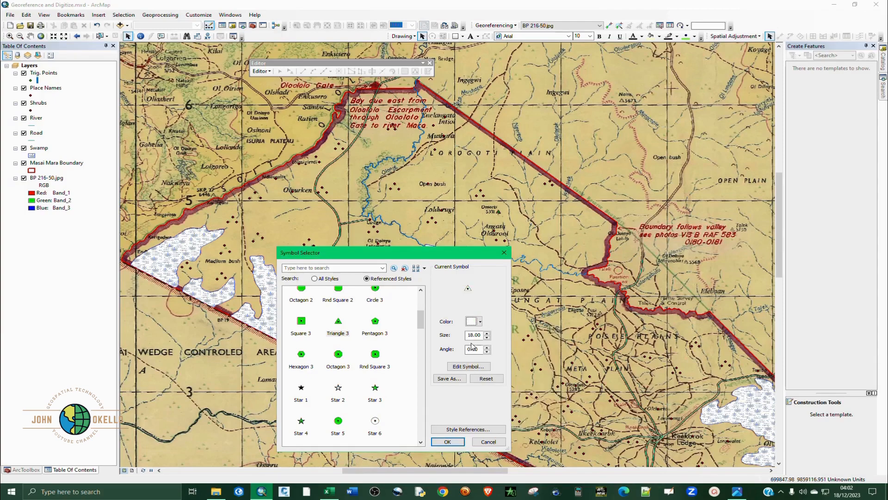
pyautogui.click(455, 441)
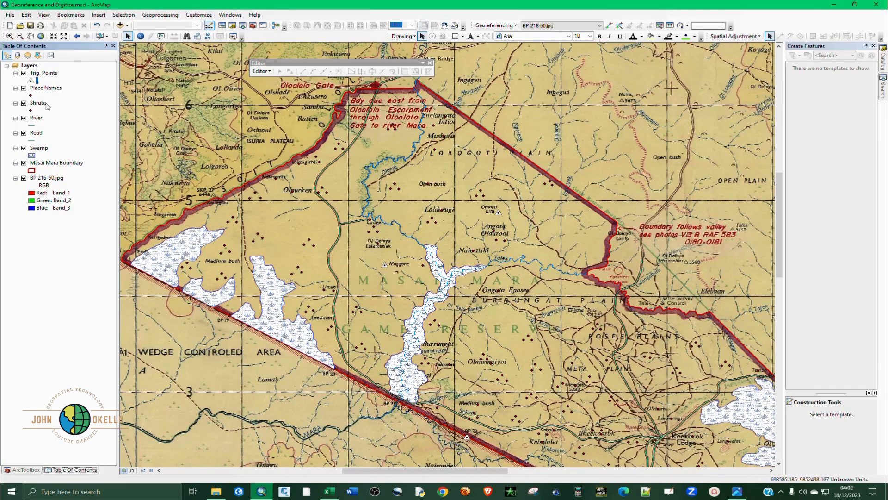
# Set the Trig. Points triangle marker's fill to No Color
pyautogui.click(30, 84)
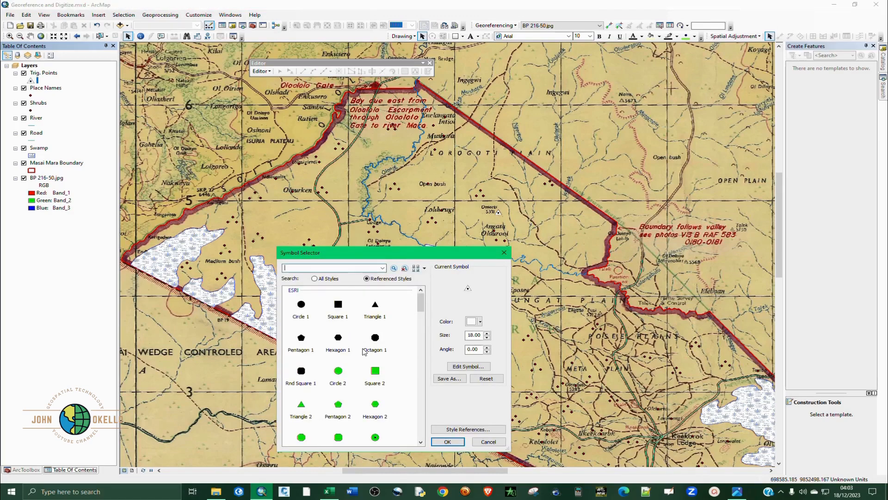
pyautogui.click(475, 325)
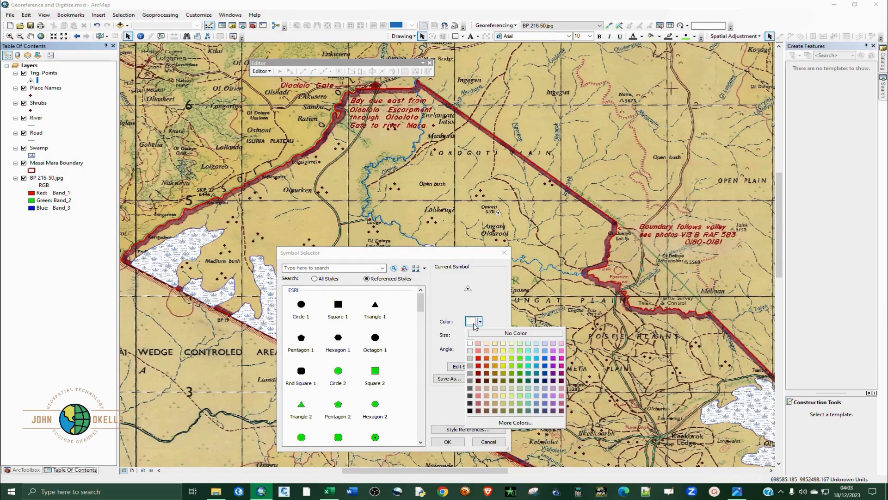
pyautogui.click(516, 332)
pyautogui.click(448, 442)
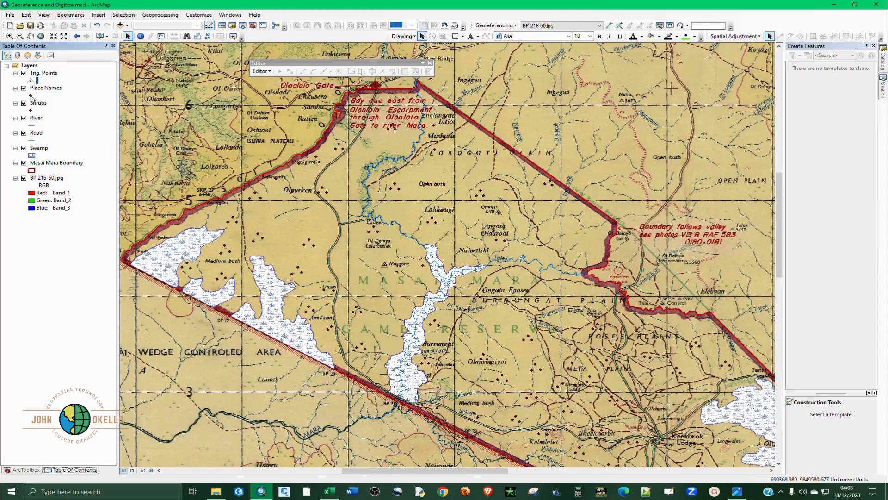
# Search all styles for "scrub" and symbolize the Shrubs layer with the Scrub marker in yellow-green
pyautogui.click(31, 111)
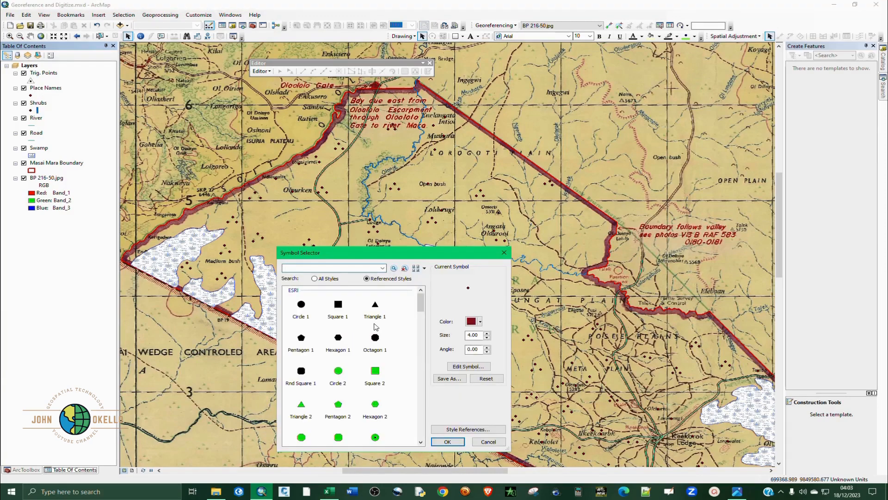
pyautogui.scroll(-10, 362, 387)
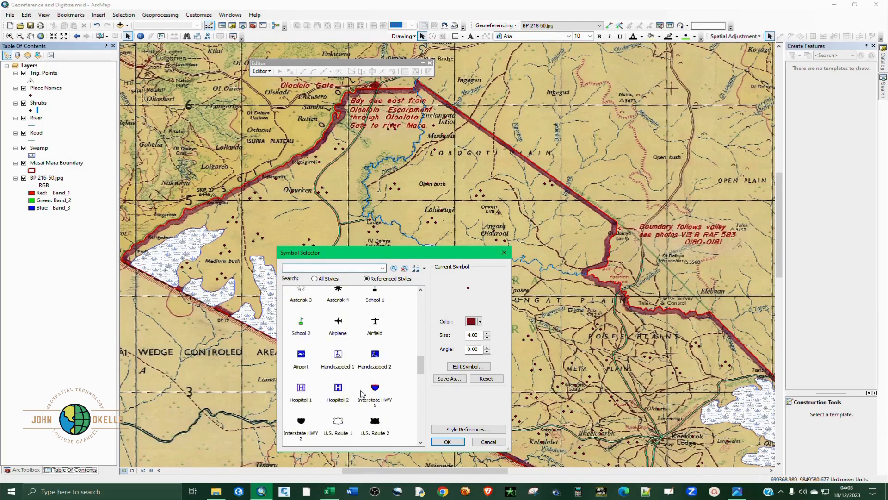
pyautogui.scroll(-4, 362, 393)
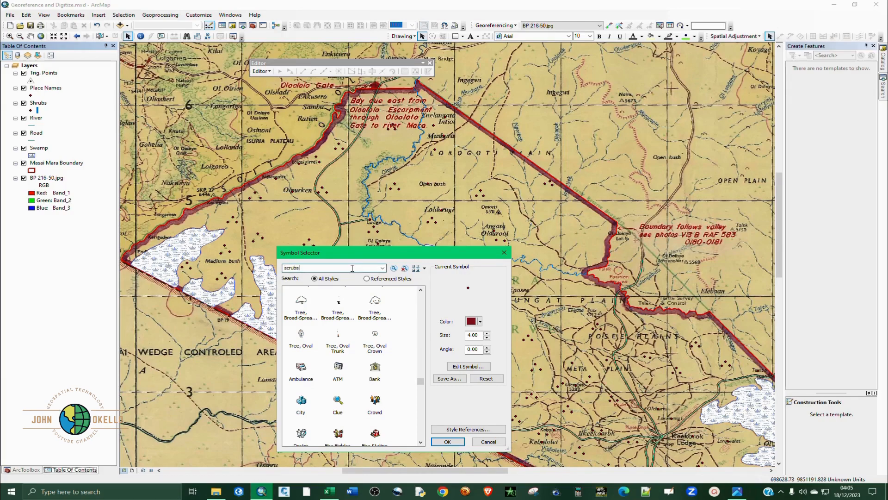
pyautogui.press('Return')
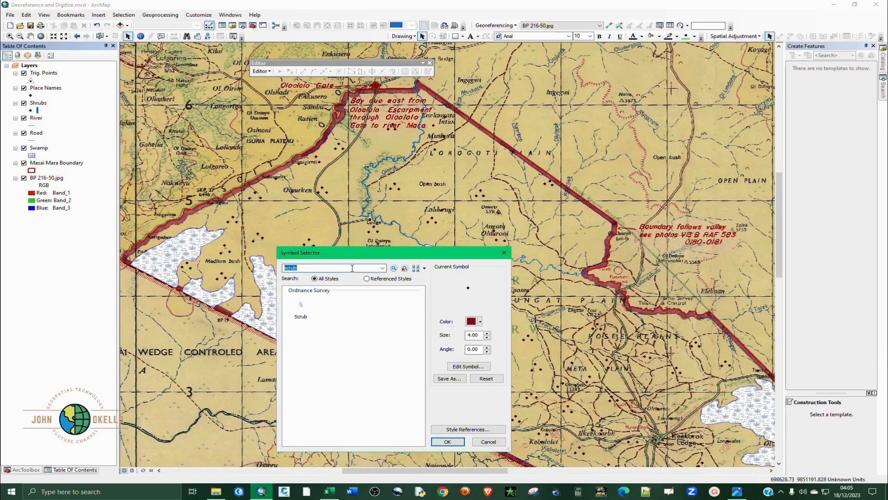
pyautogui.click(309, 306)
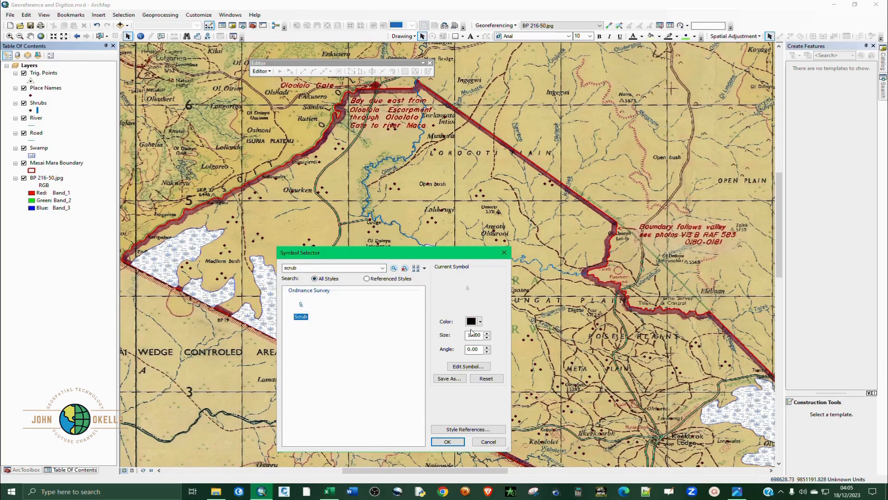
pyautogui.click(472, 323)
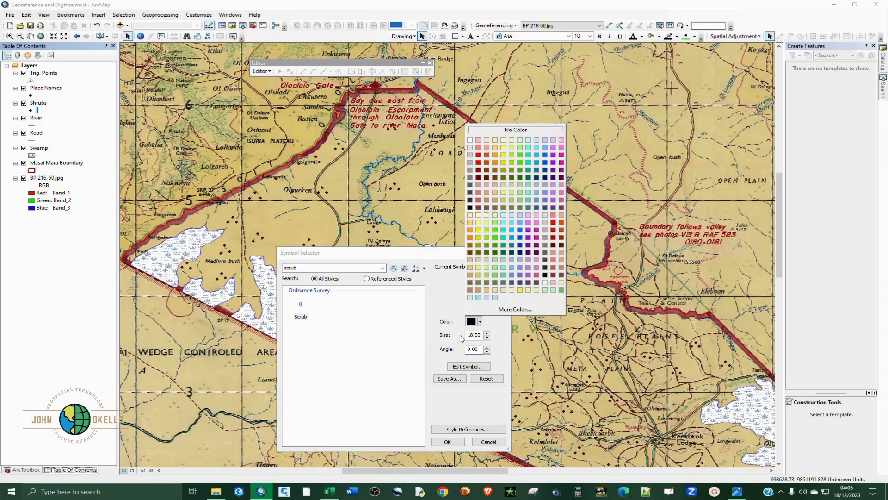
pyautogui.click(487, 230)
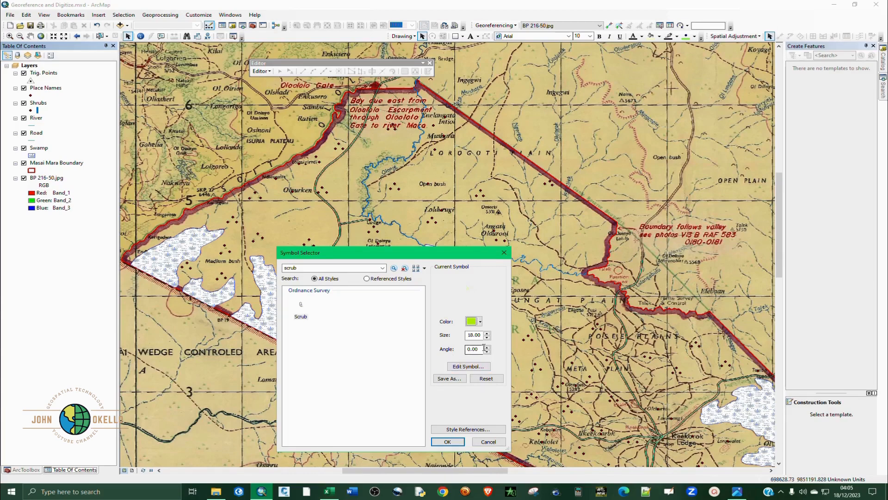
pyautogui.click(450, 441)
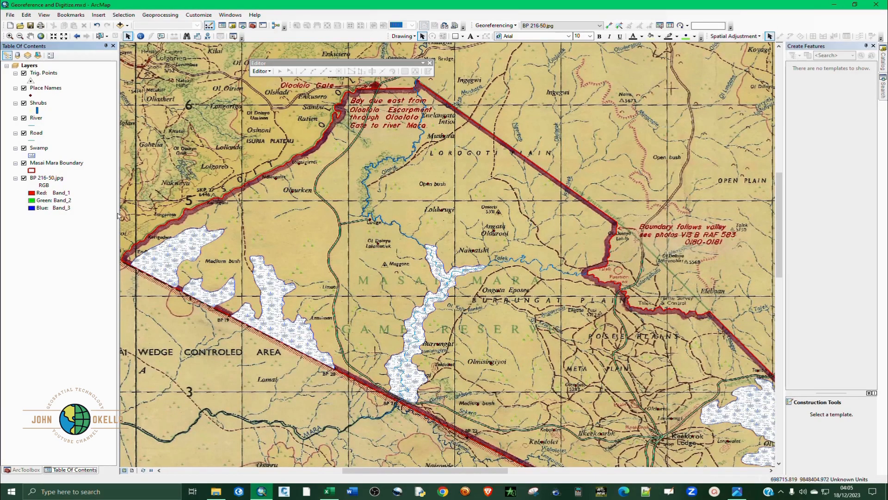
# Set the Shrubs marker size to 22 and give it a darker green colour
pyautogui.click(33, 111)
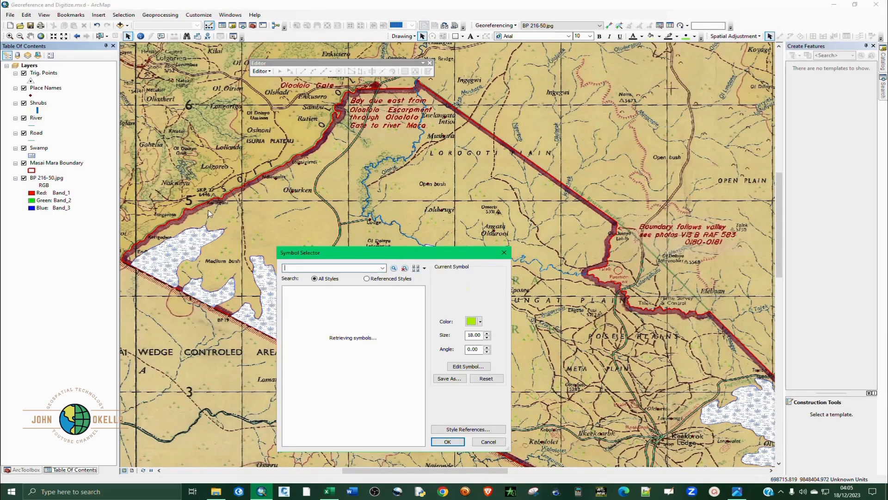
pyautogui.click(487, 333)
pyautogui.click(487, 333)
pyautogui.click(487, 334)
pyautogui.click(487, 333)
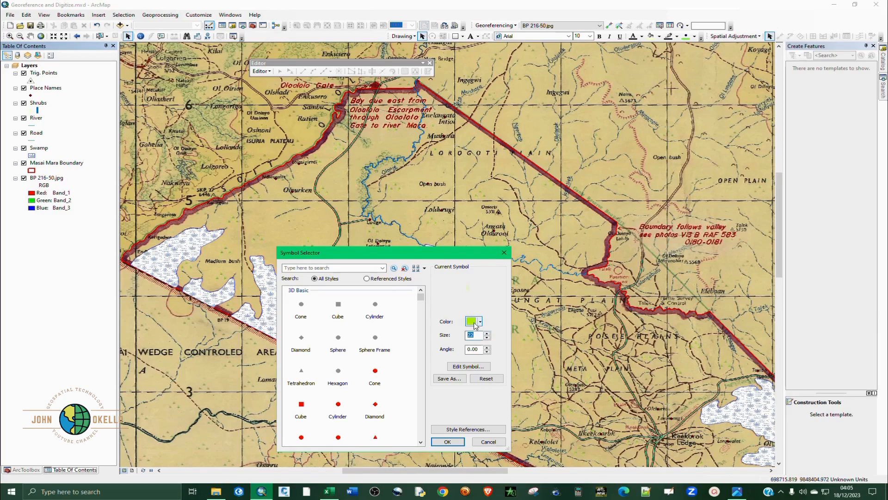
pyautogui.click(475, 324)
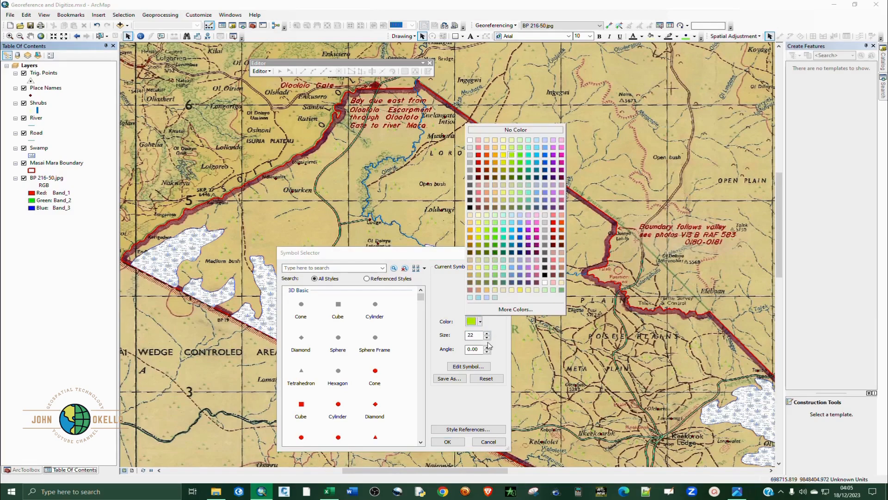
pyautogui.click(487, 252)
pyautogui.click(456, 443)
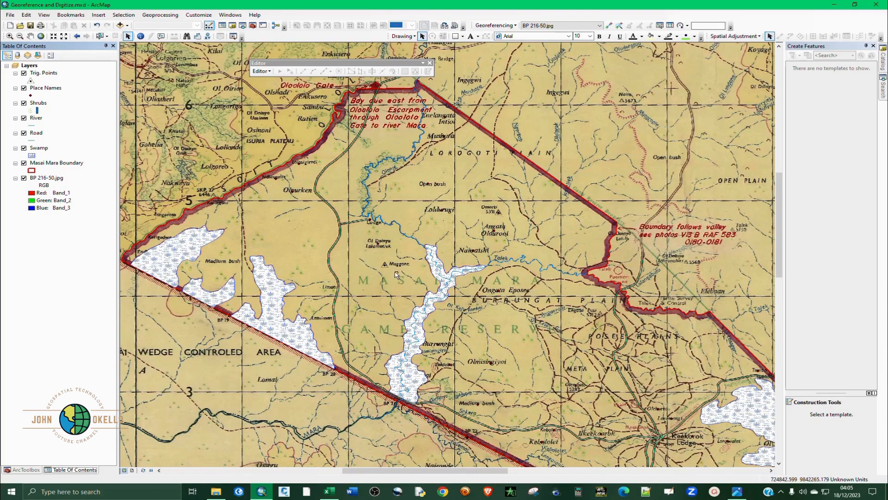
# Symbolize the Road layer with the double-line Levee symbol
pyautogui.click(34, 140)
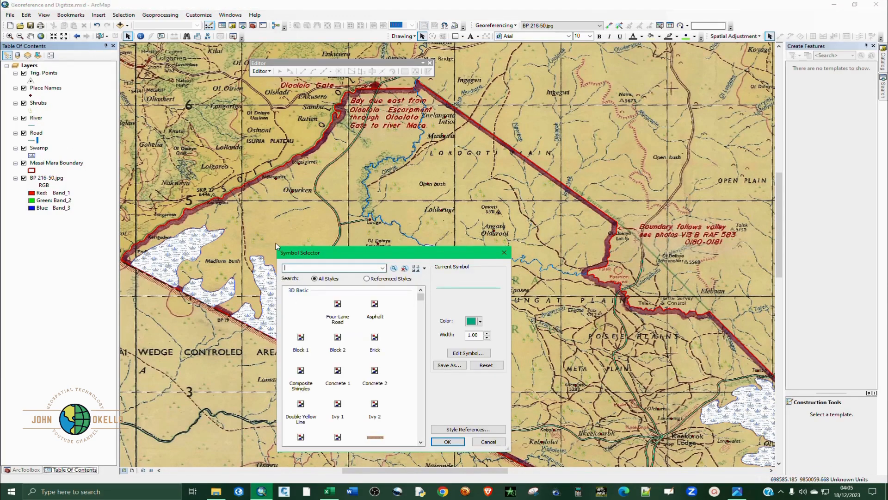
pyautogui.scroll(-15, 396, 335)
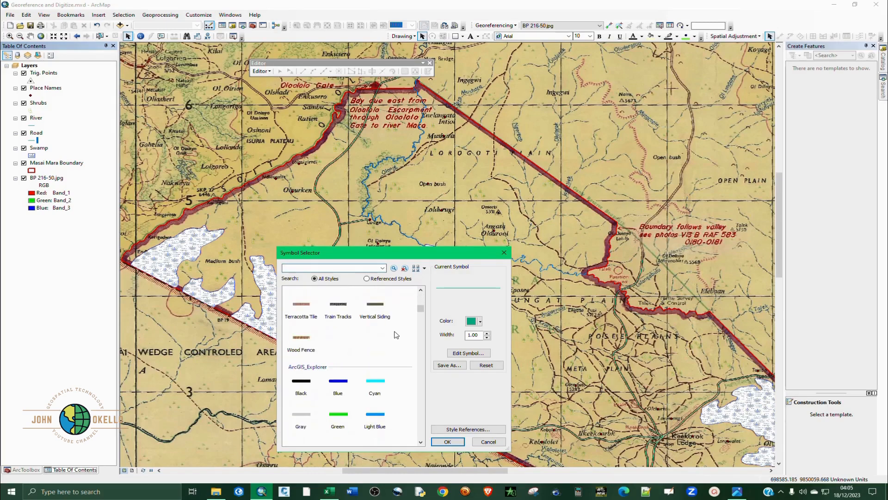
pyautogui.scroll(1, 396, 335)
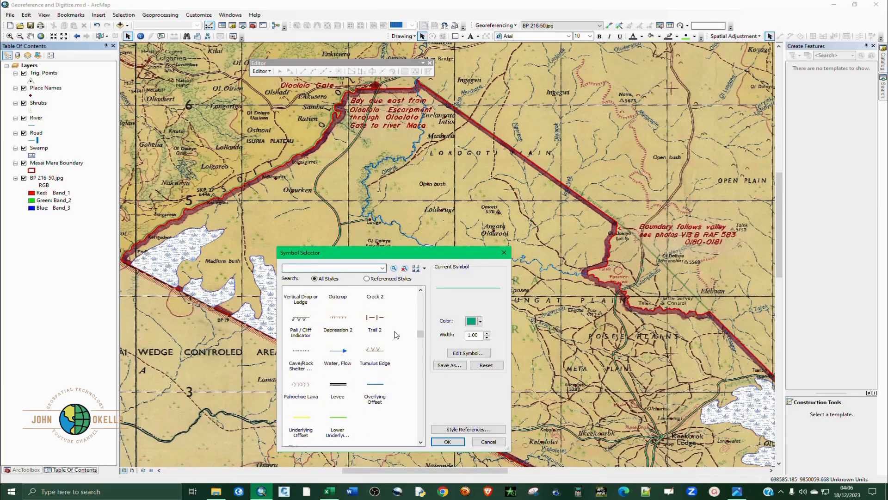
pyautogui.scroll(-5, 396, 335)
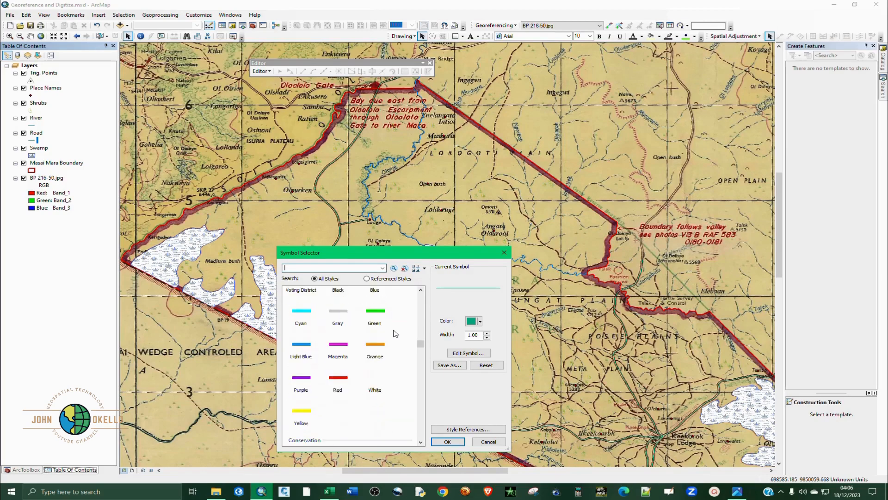
pyautogui.scroll(1, 394, 333)
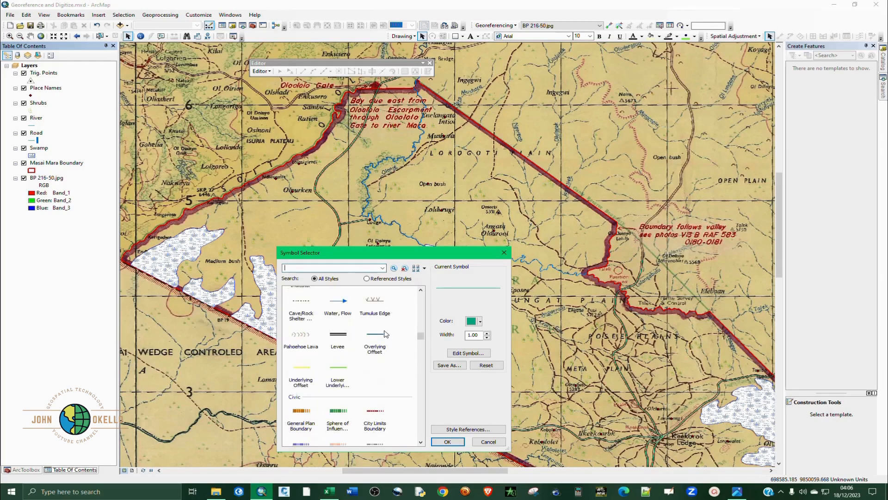
pyautogui.click(339, 338)
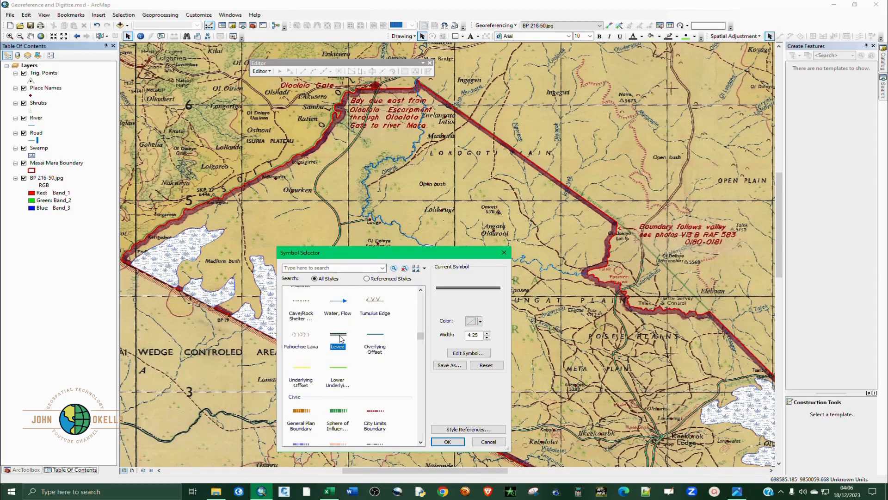
pyautogui.click(461, 441)
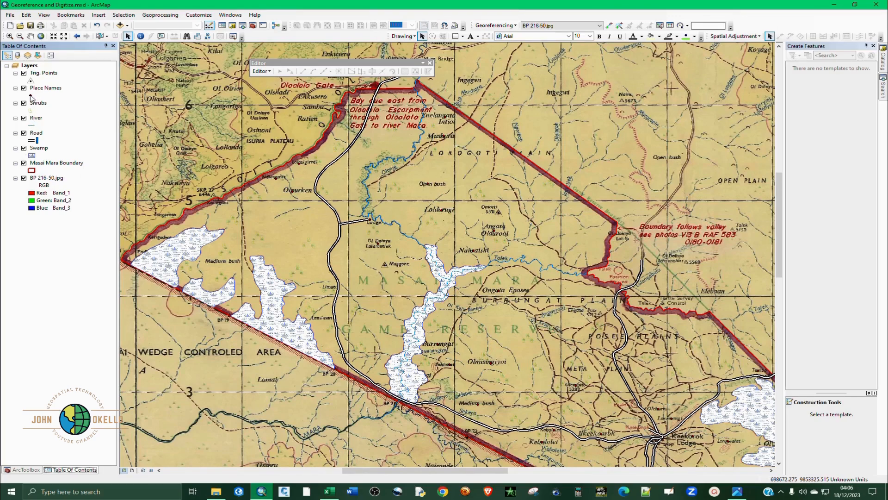
pyautogui.click(30, 96)
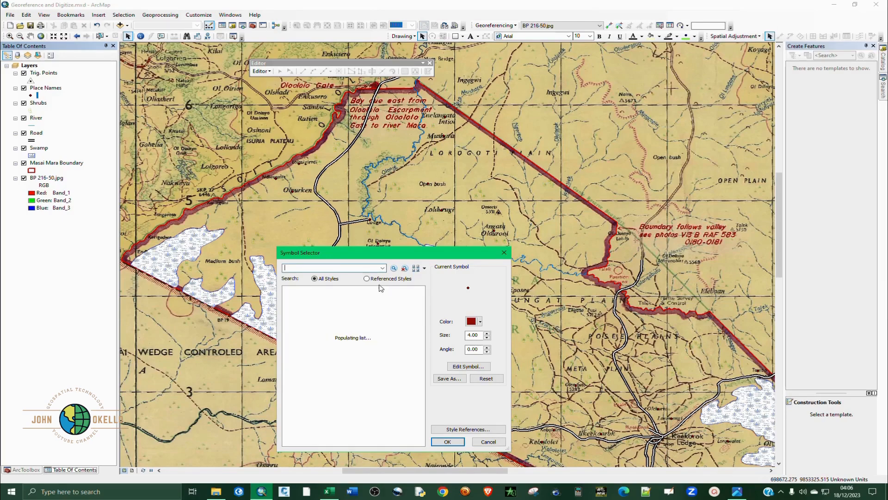
pyautogui.click(505, 253)
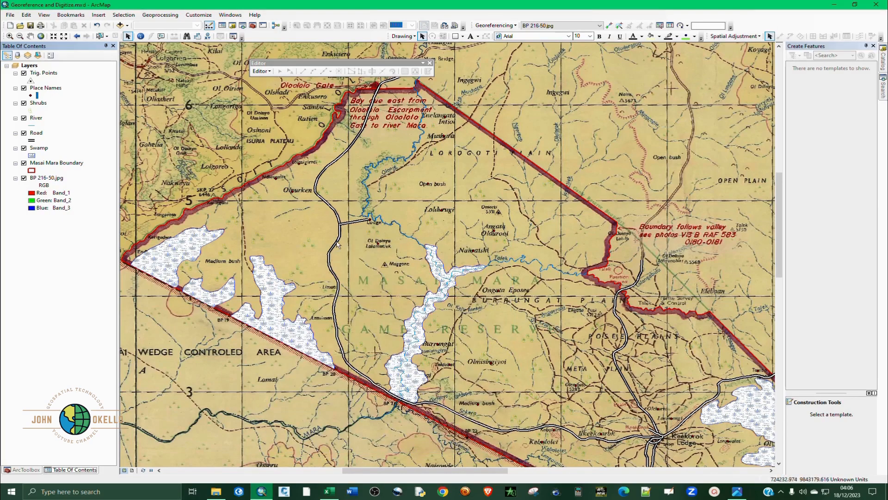
pyautogui.click(51, 89)
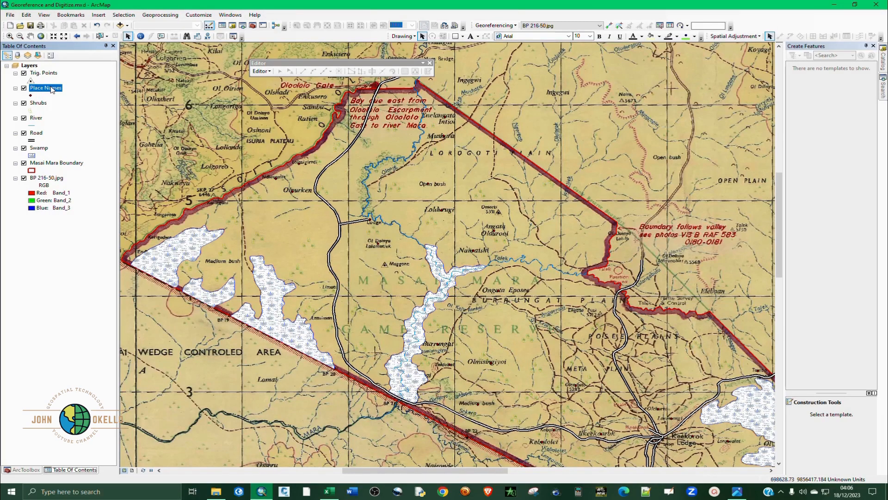
pyautogui.rightClick(51, 87)
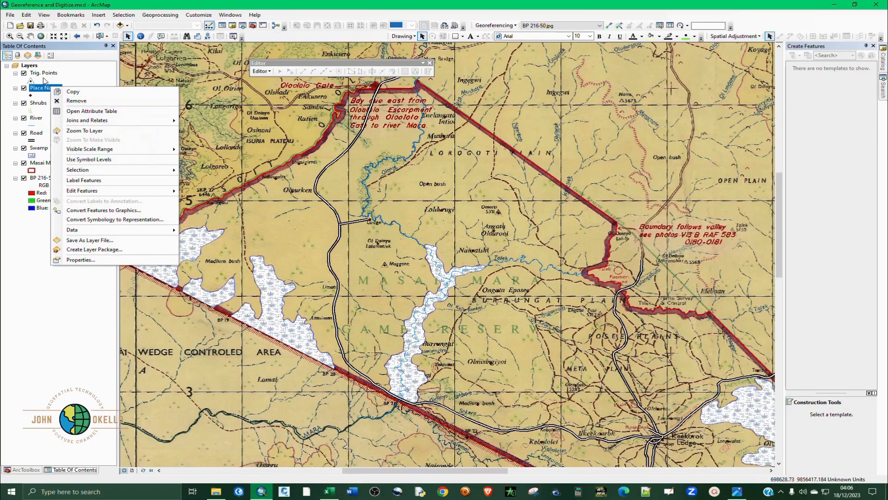
# Add a text field called Names with length 50 to the Trig. Points attribute table
pyautogui.click(45, 74)
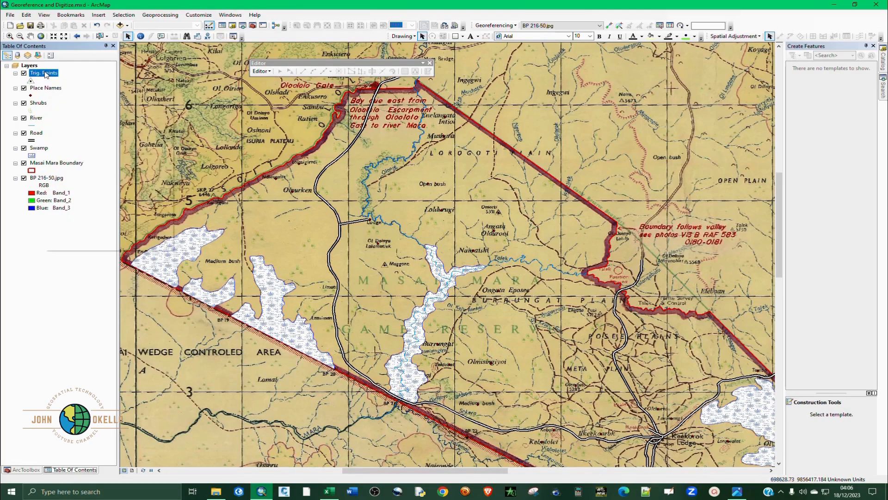
pyautogui.rightClick(45, 74)
pyautogui.click(69, 94)
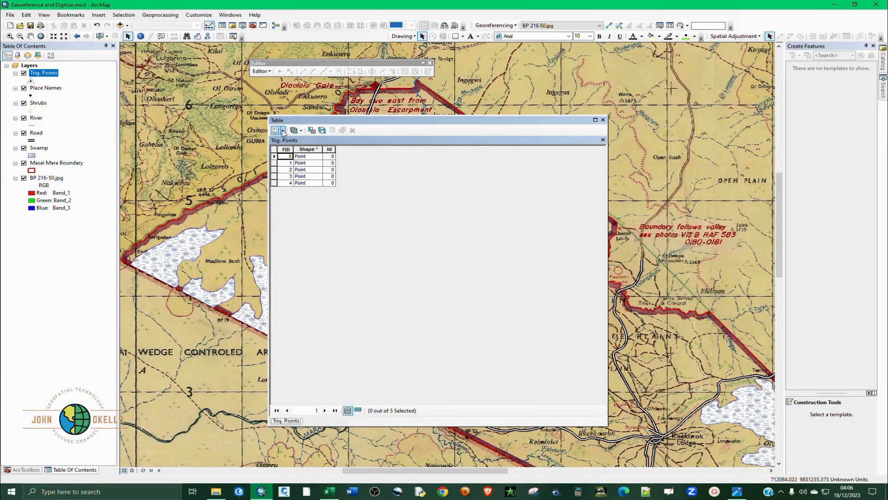
pyautogui.click(276, 130)
pyautogui.click(302, 187)
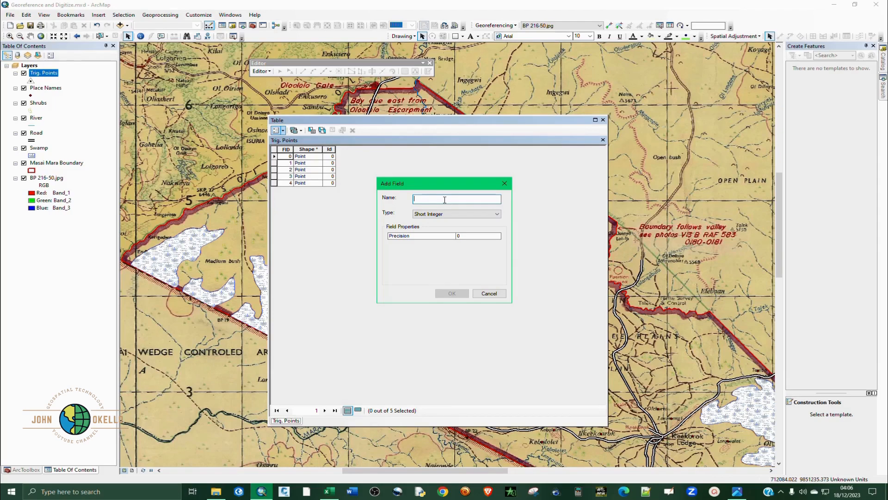
pyautogui.write('Names')
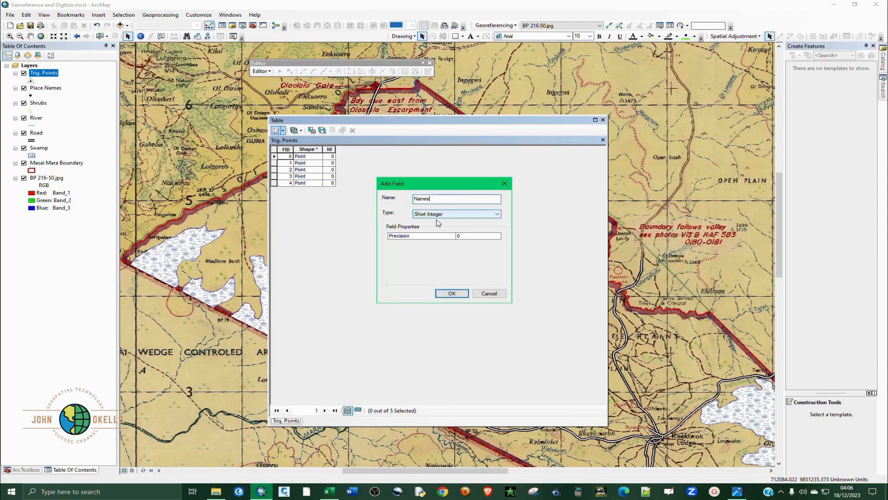
pyautogui.click(443, 213)
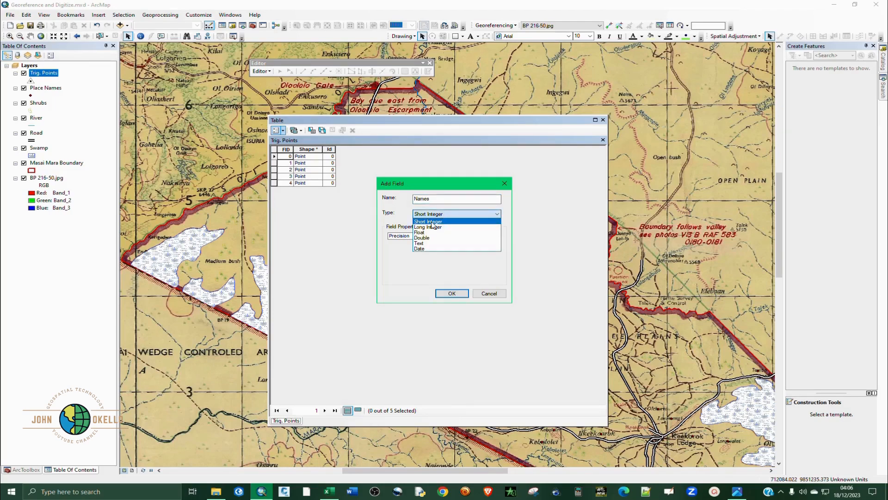
pyautogui.click(432, 243)
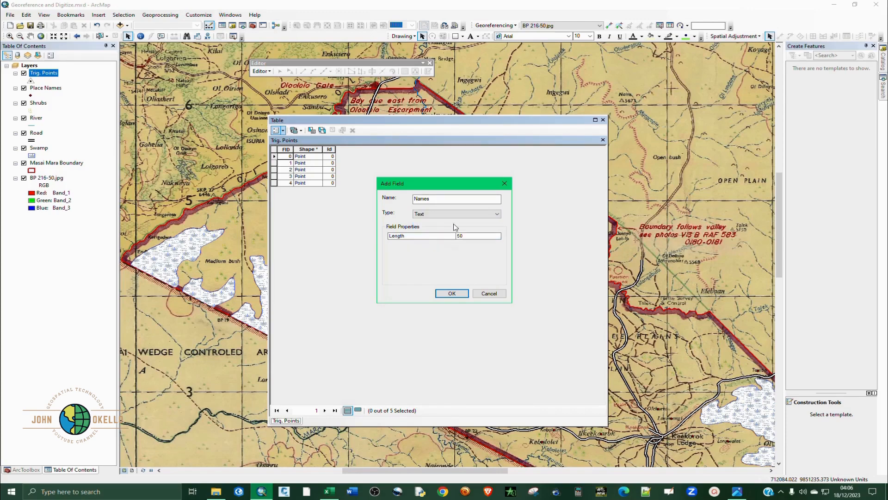
pyautogui.click(469, 235)
pyautogui.click(452, 293)
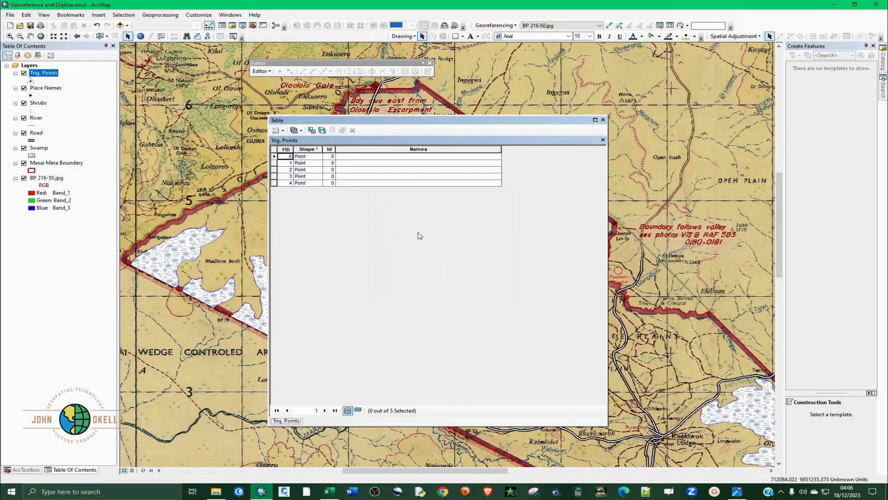
# Move and narrow the attribute table so the map stays visible, and start an editing session
pyautogui.moveTo(556, 120); pyautogui.dragTo(342, 137)
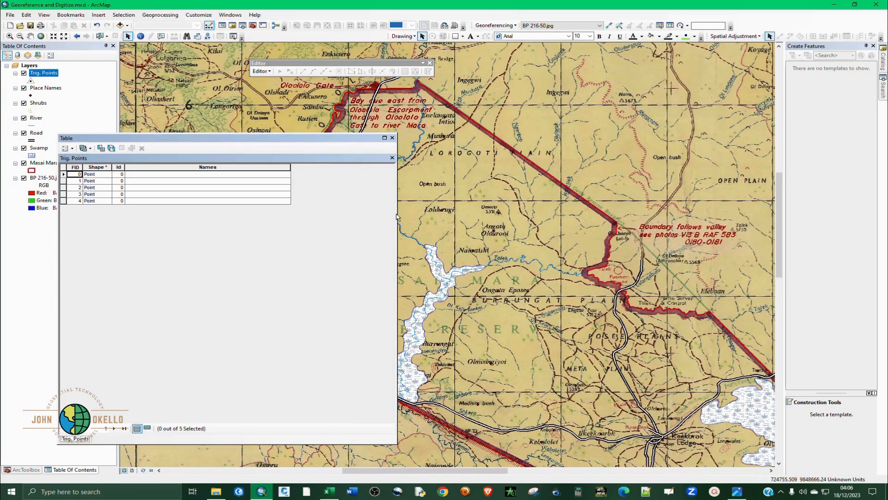
pyautogui.moveTo(397, 214); pyautogui.dragTo(302, 232)
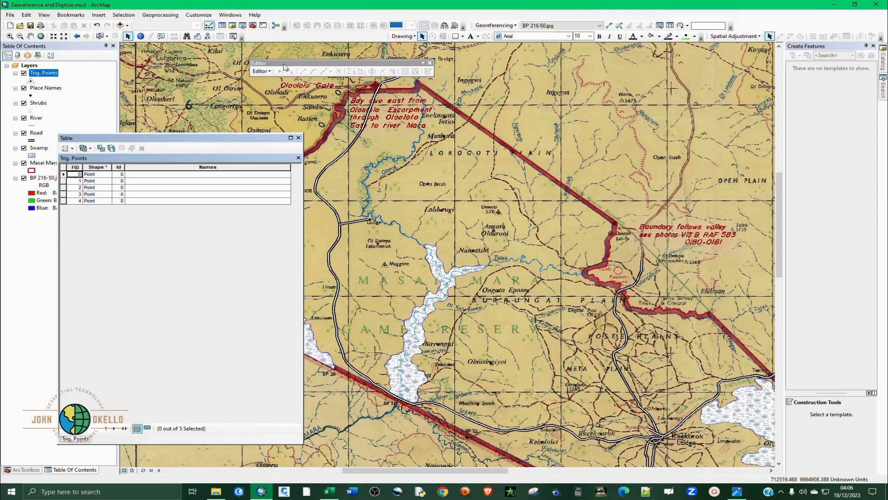
pyautogui.click(262, 71)
pyautogui.click(275, 81)
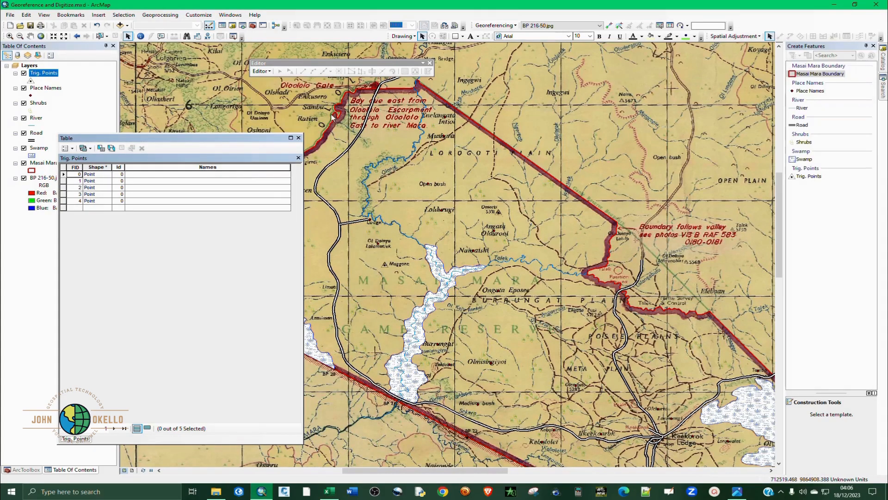
pyautogui.click(547, 144)
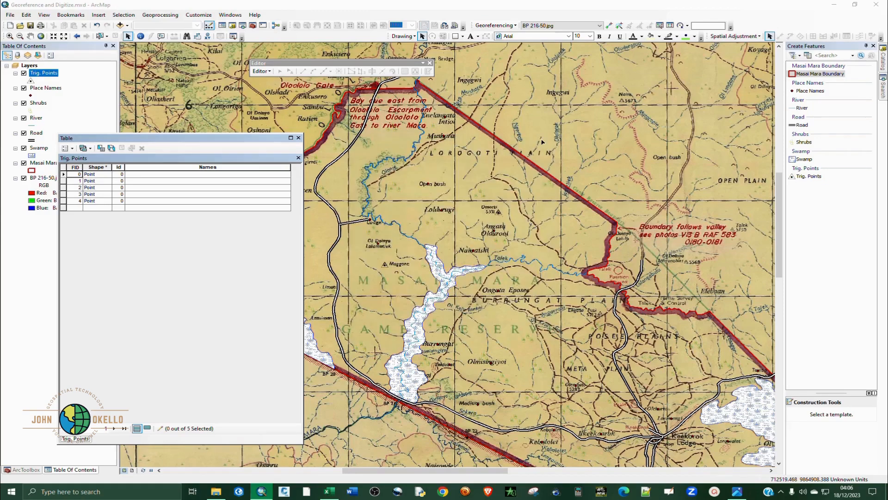
# Locate the first Trig. Points record on the map and enter Moggone as its name
pyautogui.scroll(1, 619, 279)
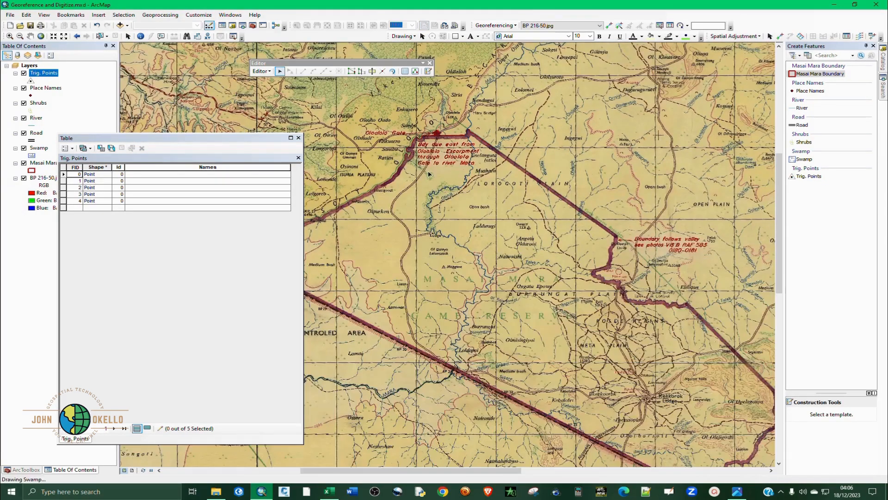
pyautogui.scroll(-1, 376, 124)
pyautogui.scroll(-1, 375, 124)
pyautogui.click(64, 174)
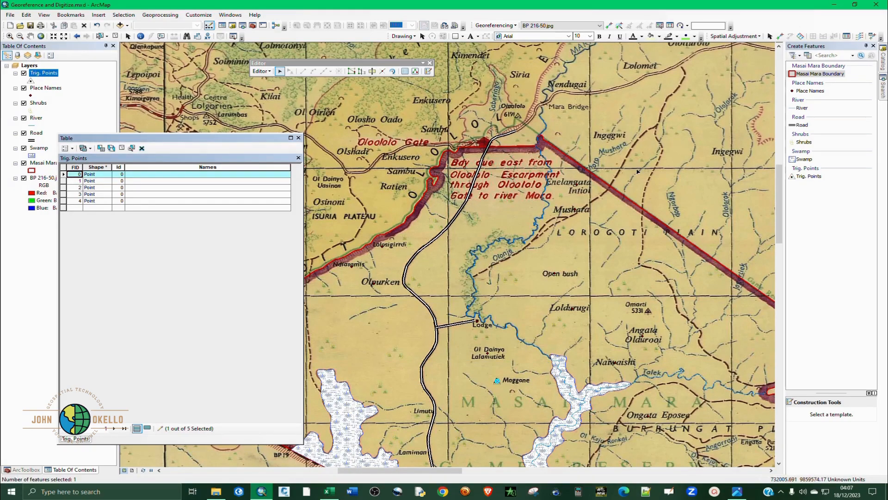
pyautogui.scroll(-2, 638, 178)
pyautogui.scroll(2, 503, 305)
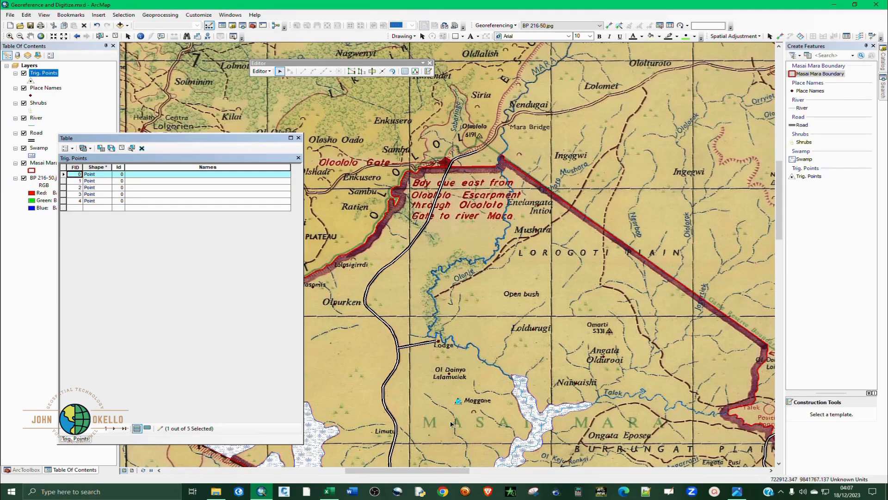
pyautogui.scroll(-3, 440, 245)
pyautogui.scroll(-3, 449, 412)
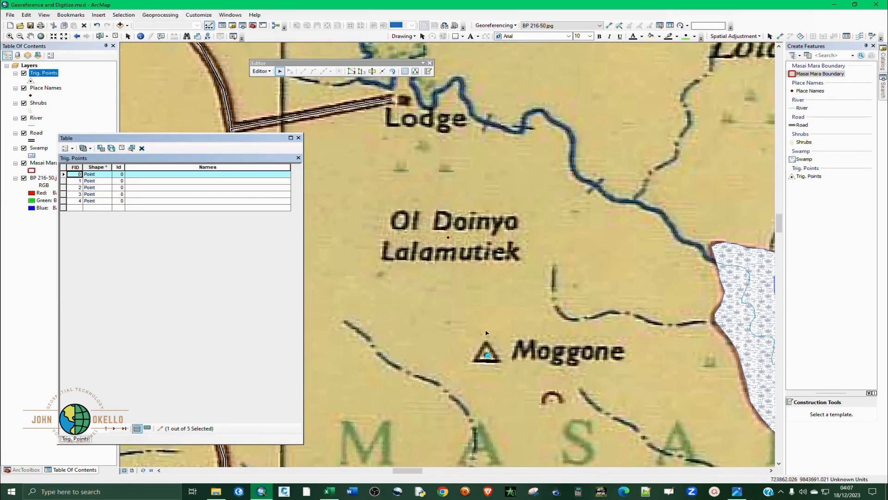
pyautogui.click(139, 175)
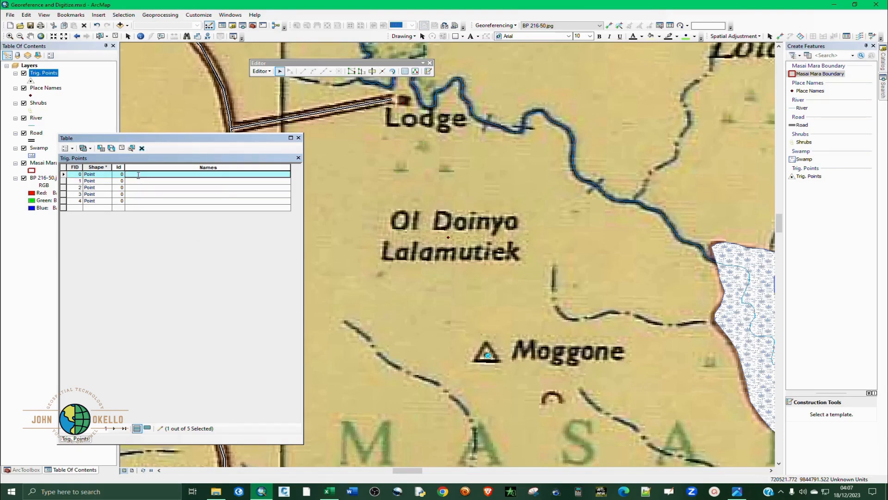
pyautogui.write('Moggone')
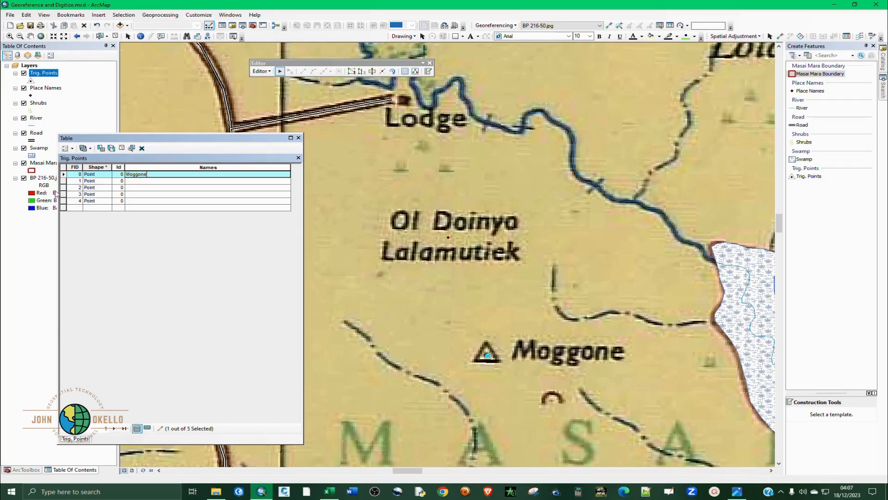
pyautogui.press('Return')
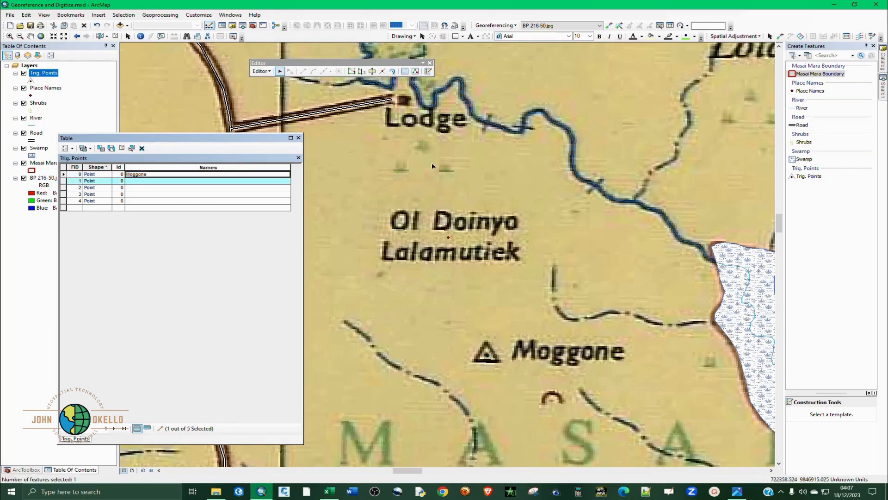
# Find the trig point of record FID 1 on the map and enter Omarti as its name
pyautogui.scroll(4, 555, 213)
pyautogui.scroll(-5, 678, 176)
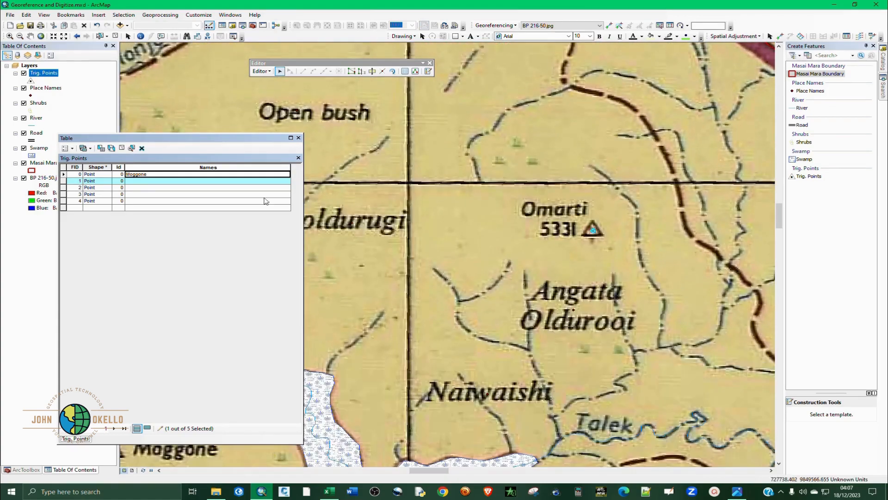
pyautogui.click(147, 181)
pyautogui.write('Omar')
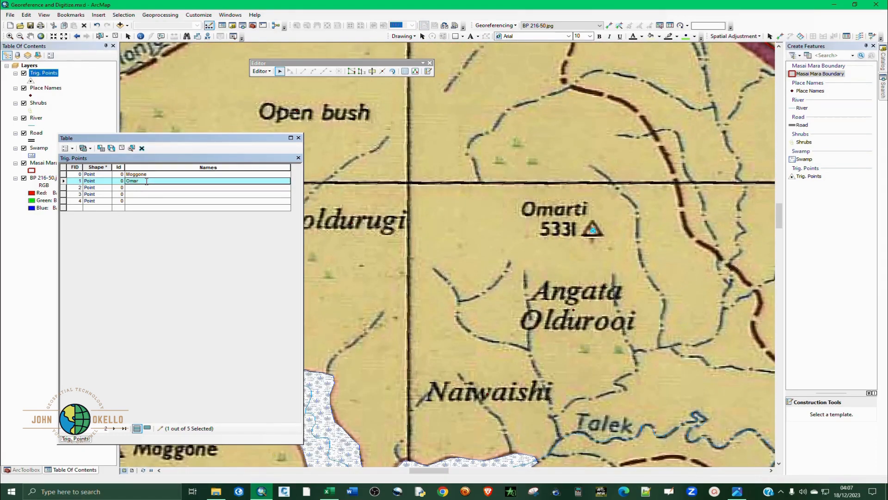
pyautogui.write('ti')
pyautogui.press('Return')
# Find the trig point of record FID 2 on the map and enter BP 22 as its name
pyautogui.scroll(5, 636, 363)
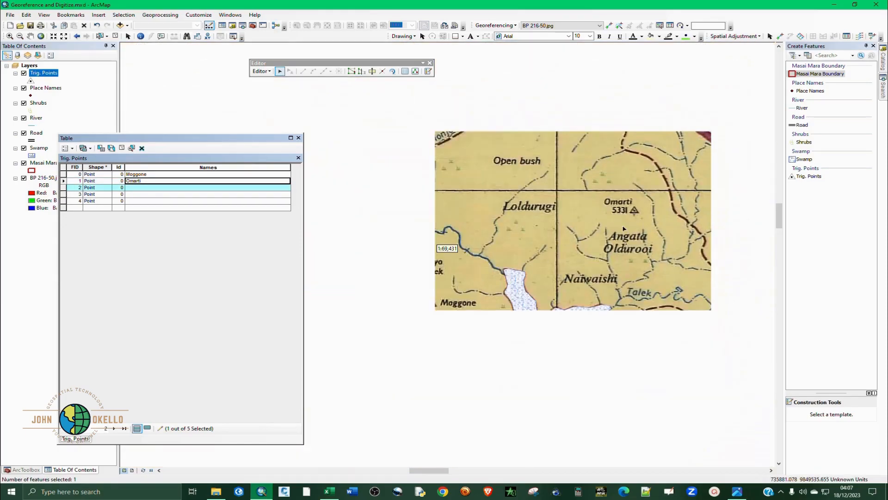
pyautogui.scroll(-5, 636, 363)
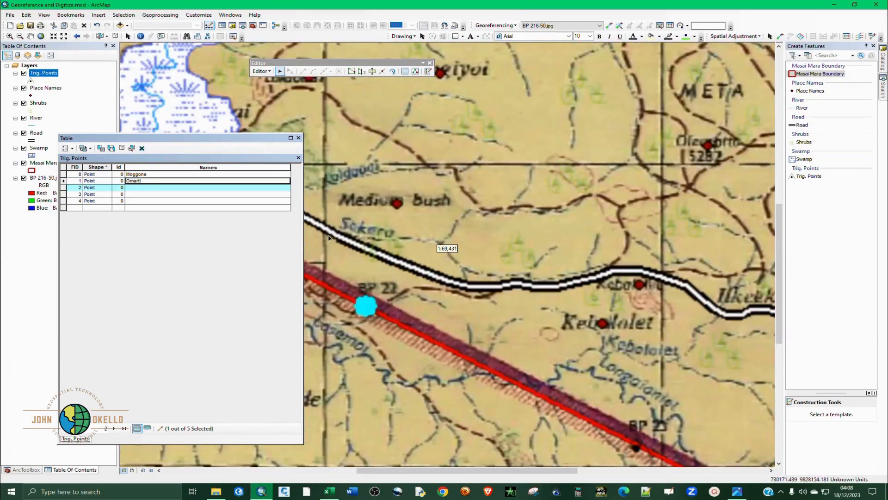
pyautogui.click(135, 187)
pyautogui.write('BP 22')
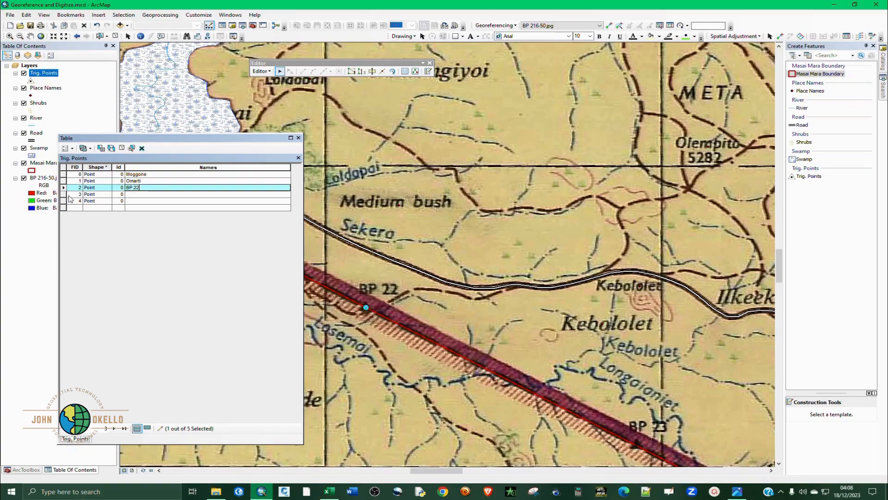
# Select record FID 3, find its trig point on the map and enter BP 25 as its name
pyautogui.click(64, 195)
pyautogui.scroll(5, 356, 167)
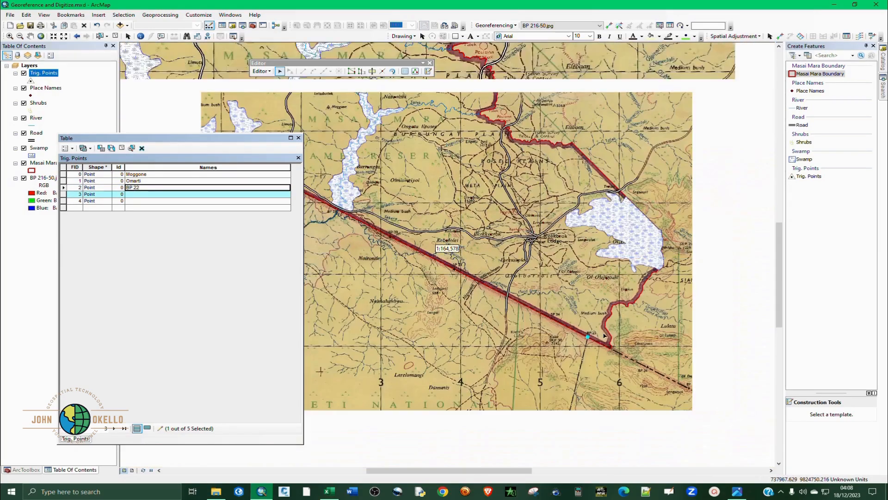
pyautogui.scroll(-4, 538, 347)
pyautogui.click(132, 195)
pyautogui.write('BP 25')
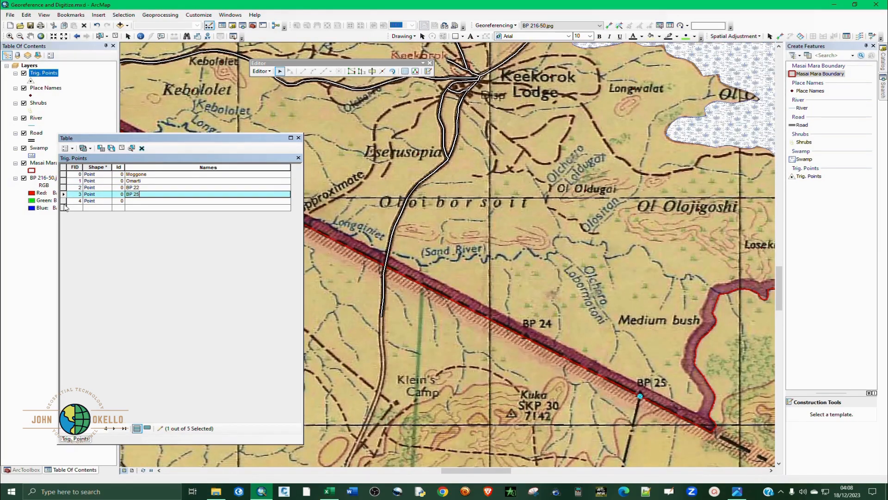
# Select record FID 4, find its trig point on the map and enter BP 23 as its name
pyautogui.click(64, 202)
pyautogui.scroll(2, 592, 313)
pyautogui.click(136, 202)
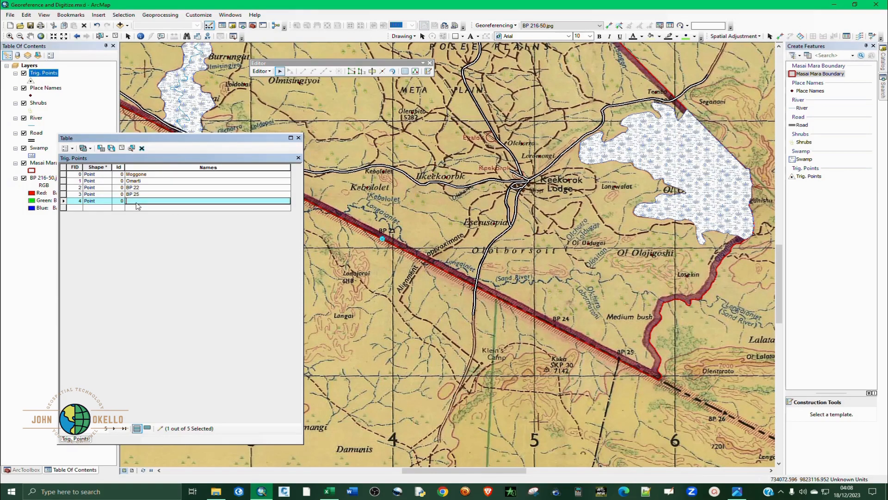
pyautogui.write('BP 2')
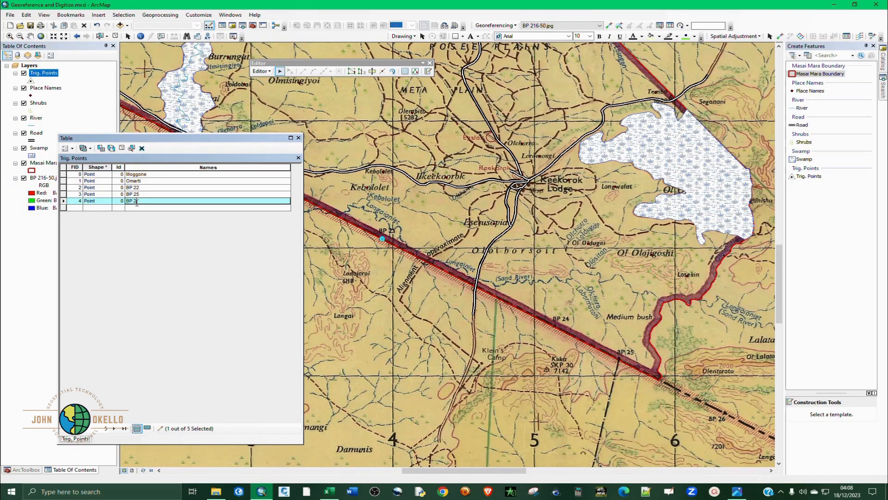
pyautogui.write('3')
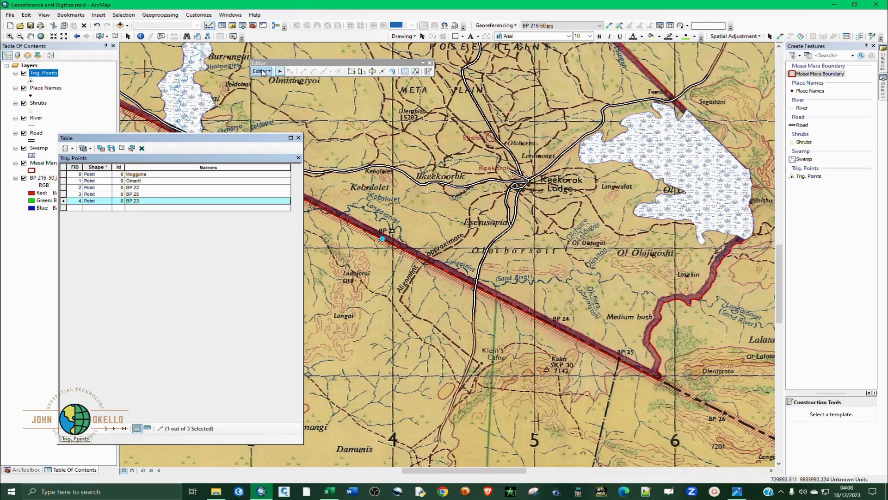
# Save the edits, stop the editing session and close the Trig. Points attribute table
pyautogui.click(261, 71)
pyautogui.click(267, 101)
pyautogui.click(260, 71)
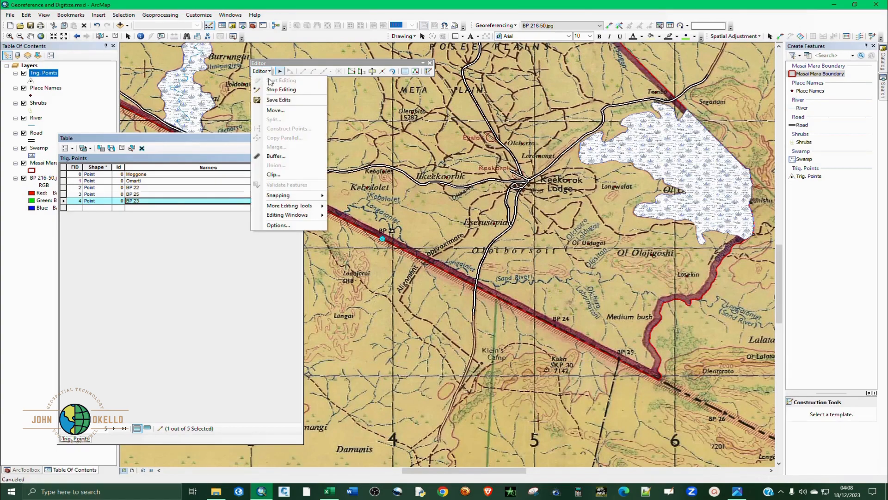
pyautogui.click(280, 90)
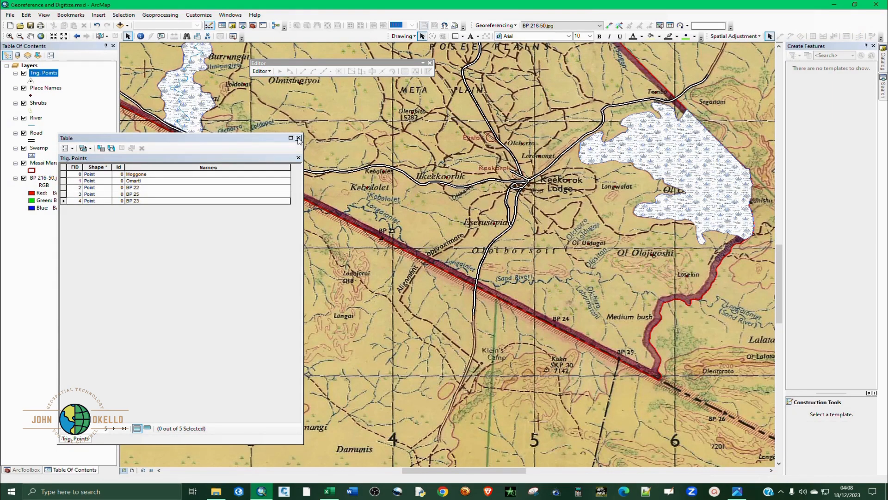
pyautogui.click(298, 138)
# Open the Place Names attribute table and locate the point of its first record on the map
pyautogui.click(46, 89)
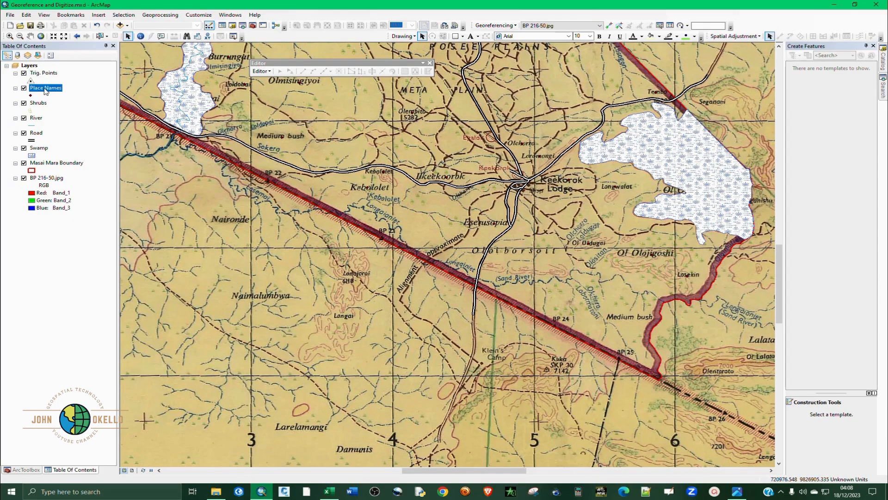
pyautogui.rightClick(46, 89)
pyautogui.click(78, 113)
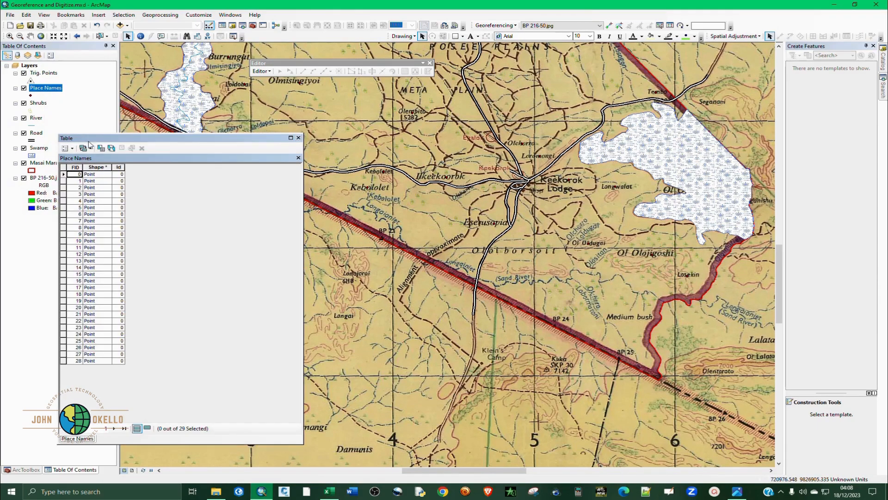
pyautogui.click(64, 174)
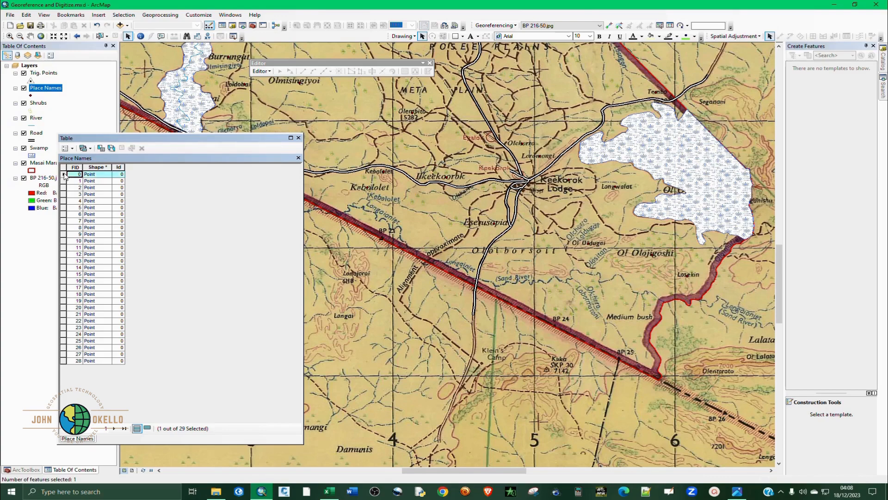
pyautogui.scroll(-2, 643, 378)
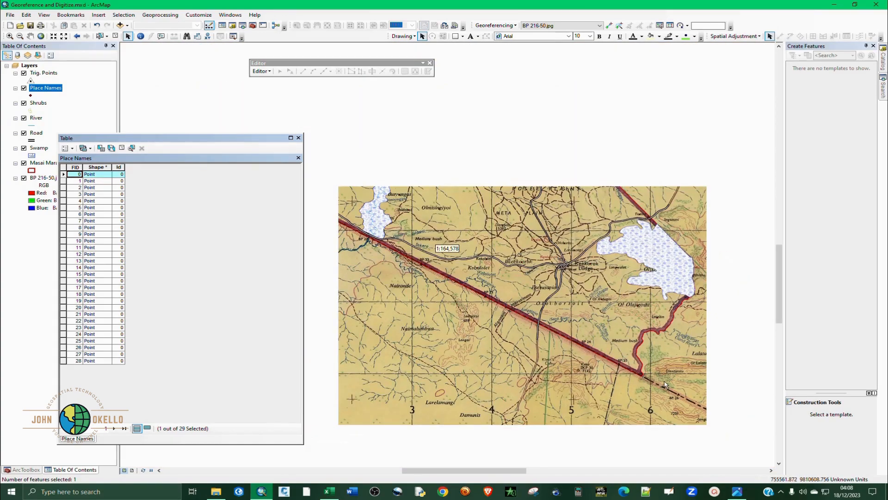
pyautogui.scroll(-3, 522, 268)
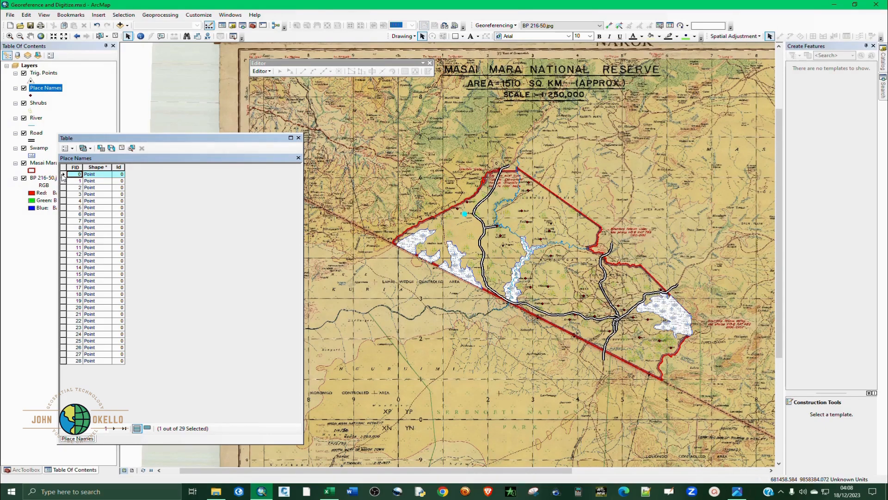
pyautogui.click(260, 71)
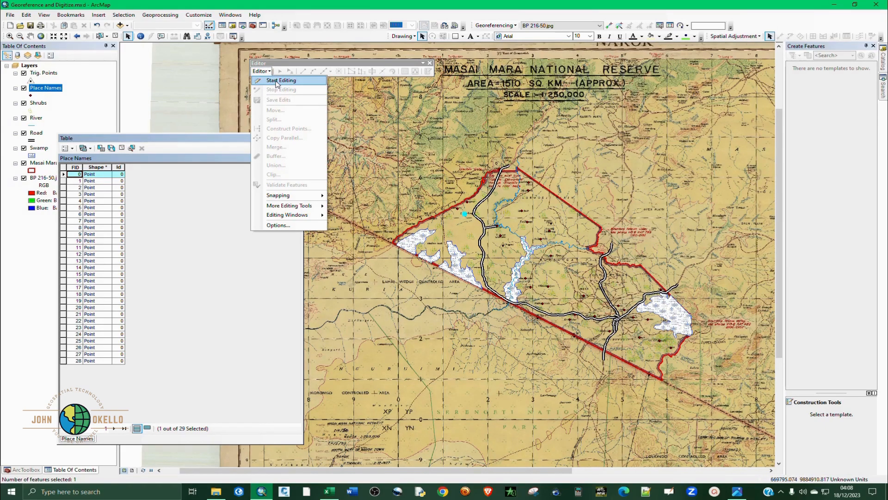
pyautogui.click(276, 82)
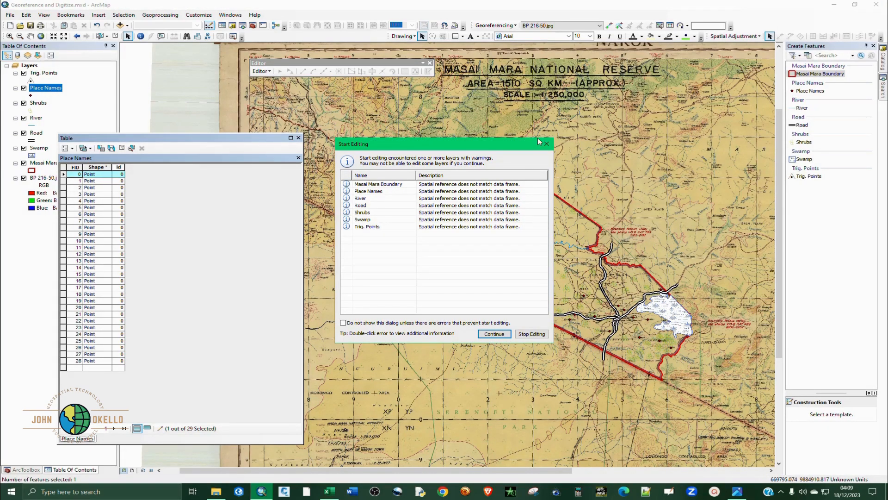
pyautogui.click(546, 144)
pyautogui.click(261, 70)
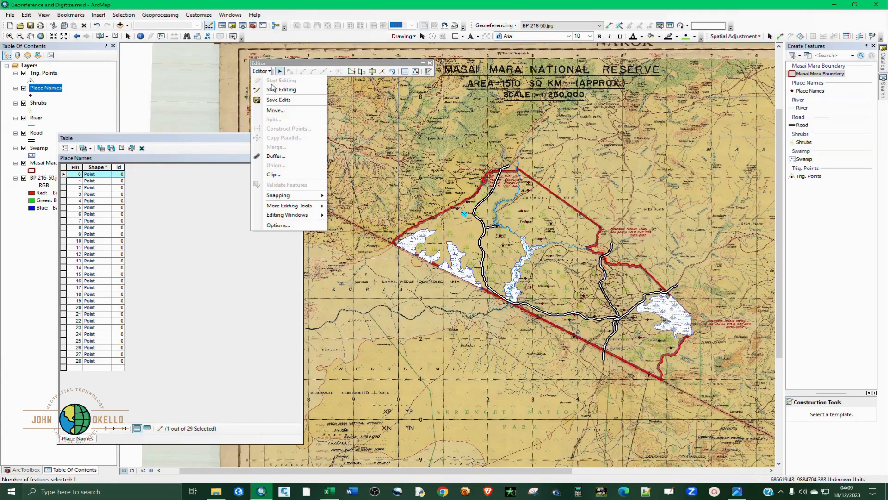
pyautogui.click(276, 89)
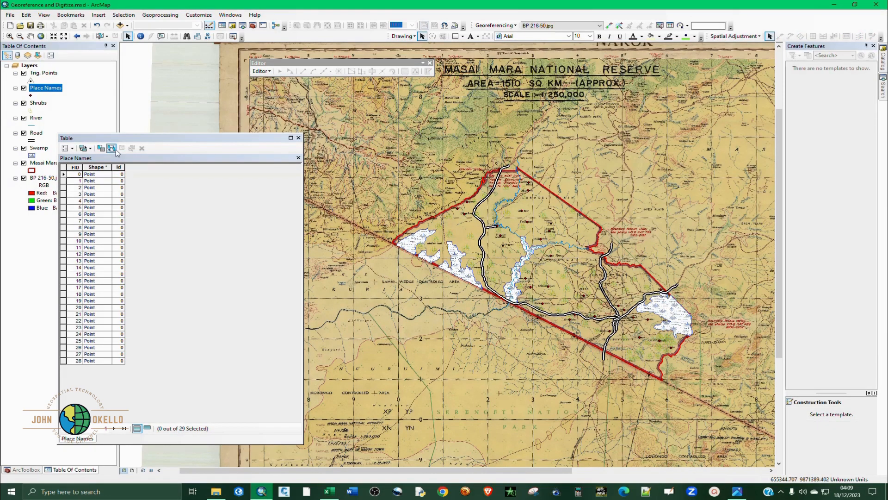
# Add a text field called Name to the Place Names attribute table
pyautogui.click(71, 149)
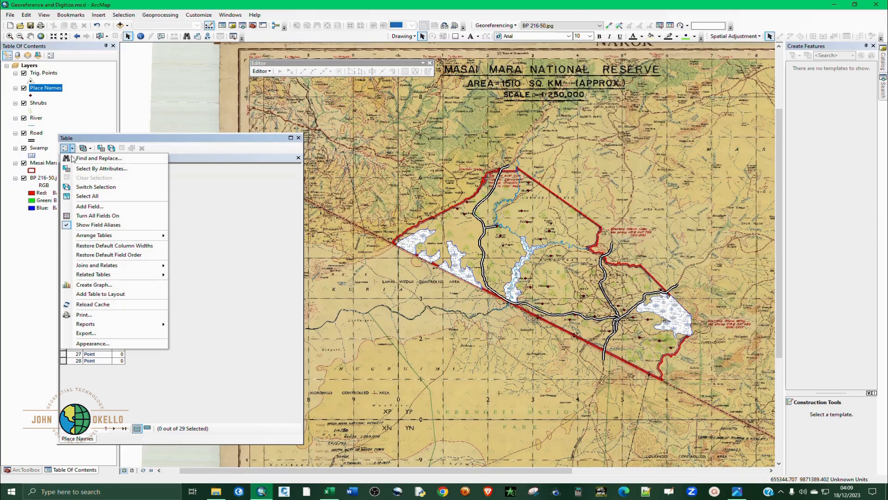
pyautogui.click(90, 206)
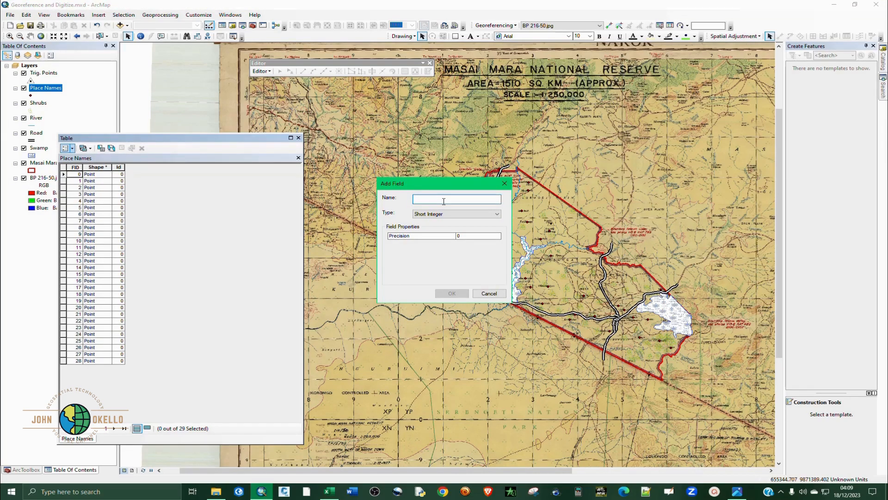
pyautogui.write('Name')
pyautogui.click(437, 215)
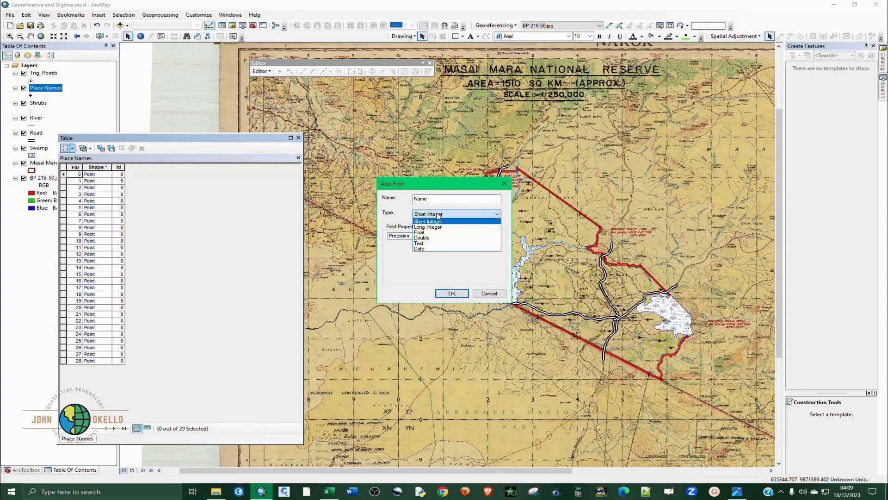
pyautogui.click(426, 244)
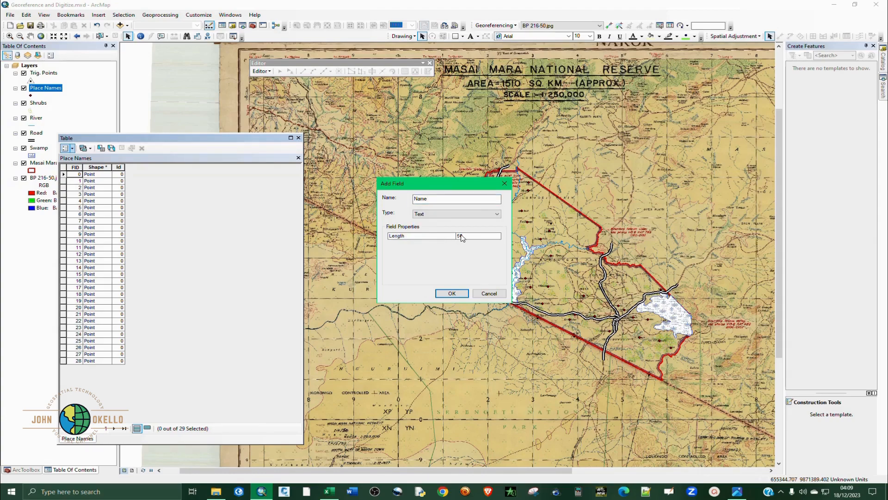
pyautogui.click(447, 294)
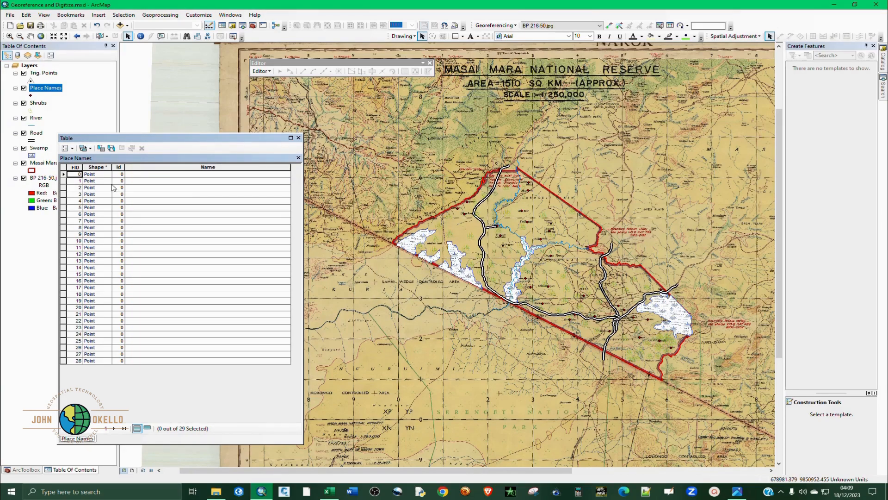
# Start an editing session, find the point of record FID 0 on the map and enter Olpurken as its name
pyautogui.click(64, 175)
pyautogui.click(260, 71)
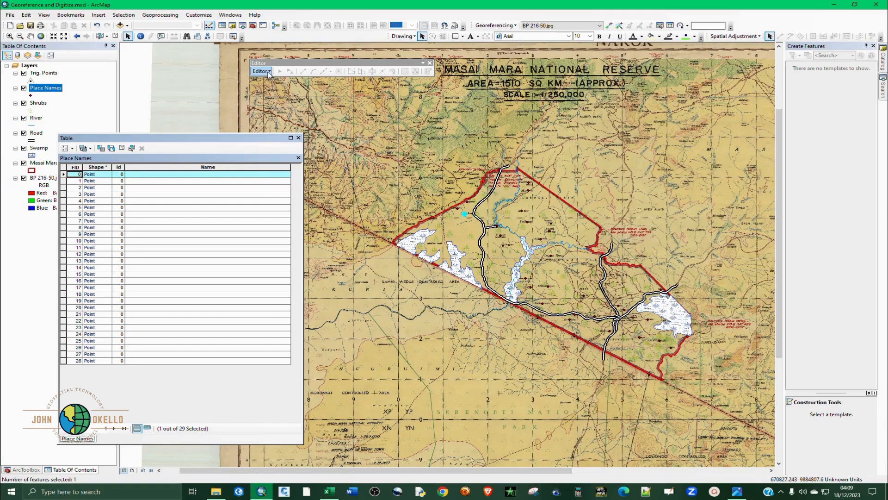
pyautogui.click(276, 80)
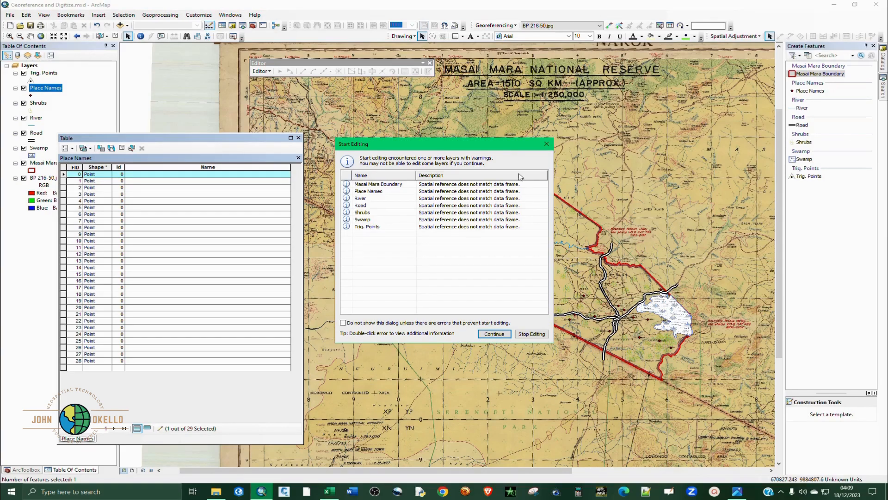
pyautogui.click(547, 144)
pyautogui.scroll(5, 466, 203)
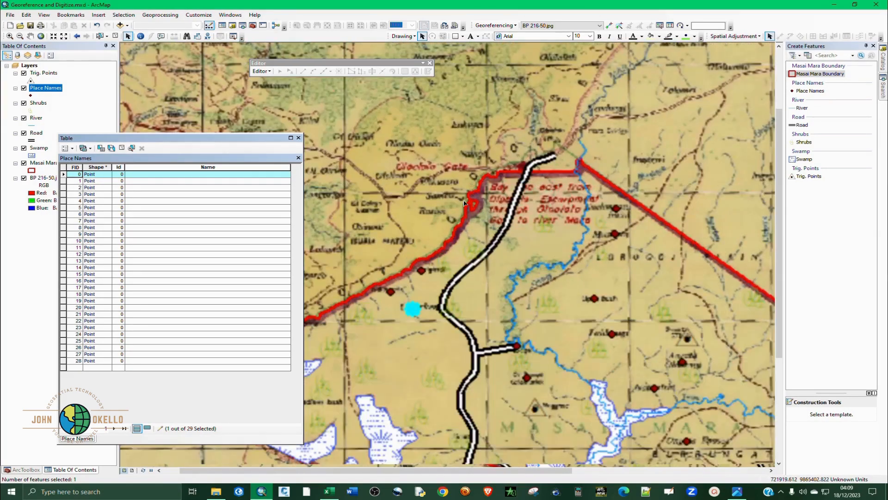
pyautogui.scroll(3, 466, 203)
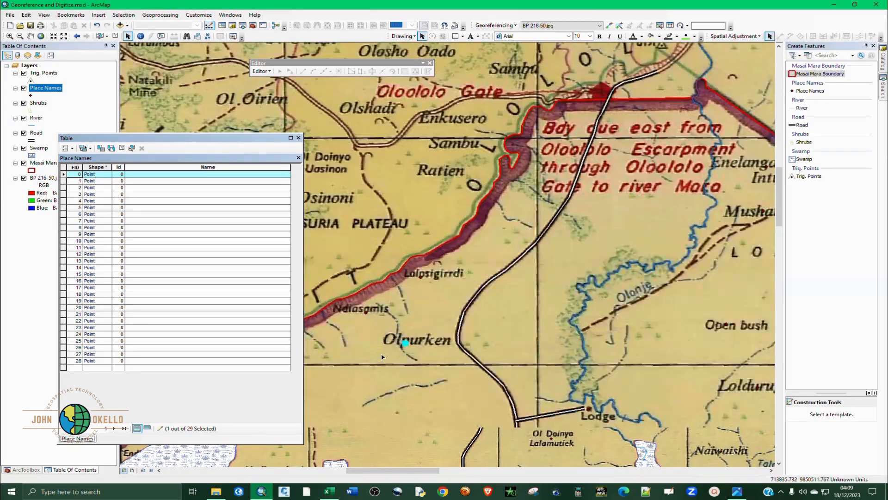
pyautogui.scroll(1, 382, 357)
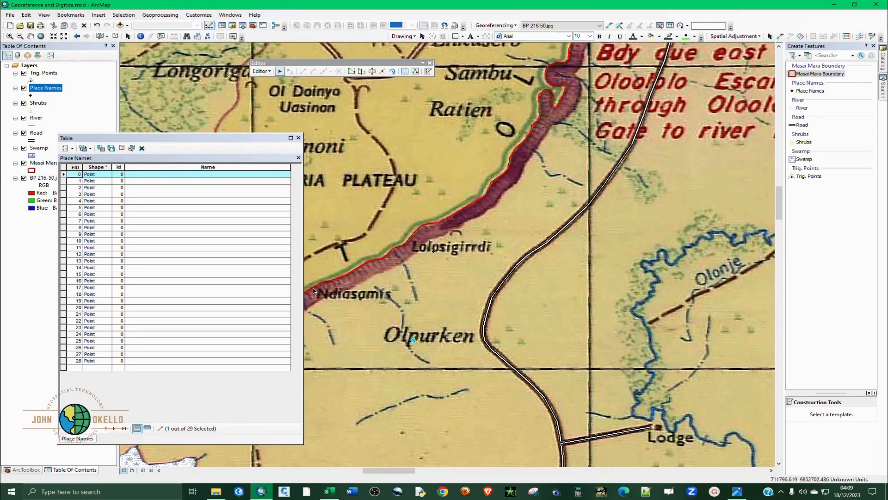
pyautogui.click(159, 173)
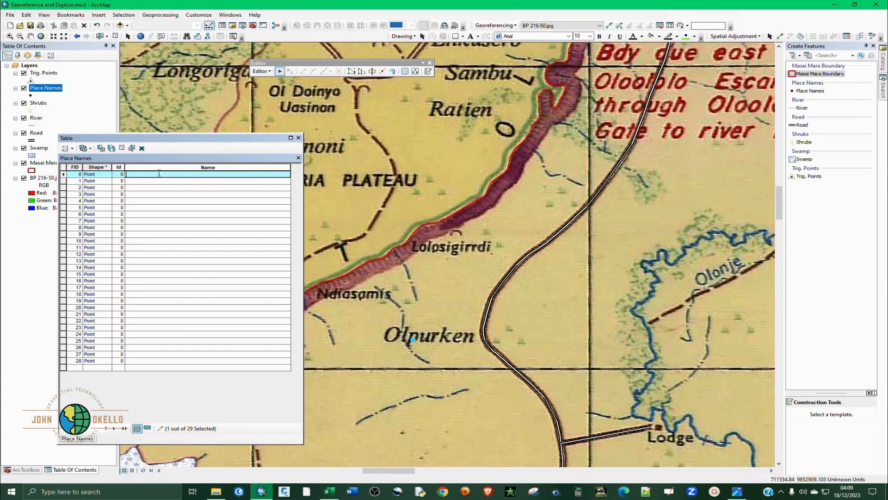
pyautogui.write('Olpurken')
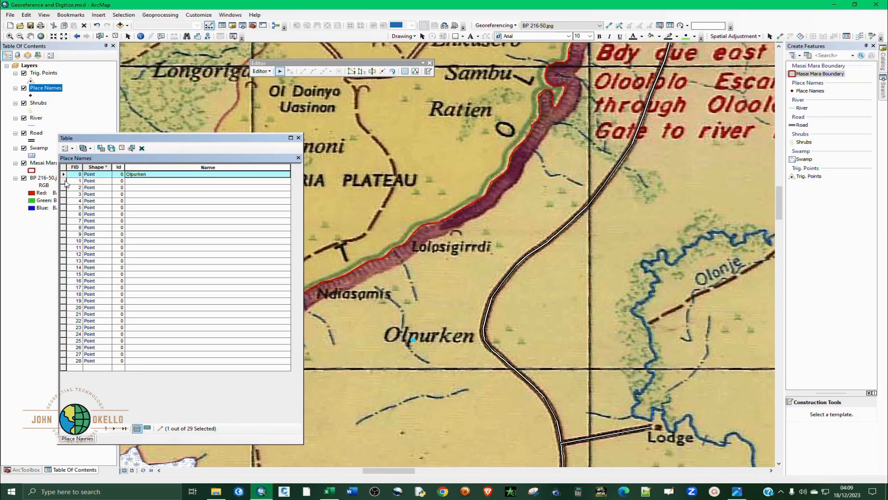
# Select records FID 1 and FID 2 in turn and name them Lolosigirrdi and Ndiasamis
pyautogui.click(64, 181)
pyautogui.click(141, 181)
pyautogui.write('Lolosi')
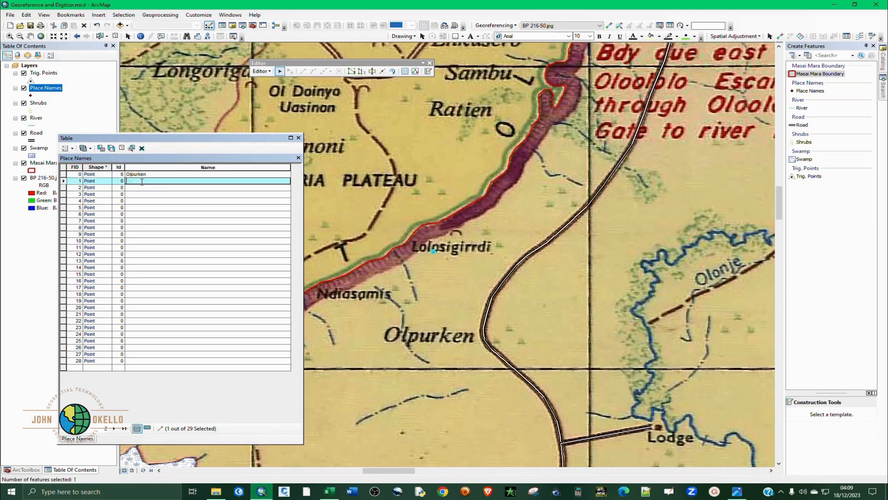
pyautogui.write('girrdi')
pyautogui.click(64, 188)
pyautogui.click(142, 187)
pyautogui.write('Ndiasamis')
# Select record FID 3 and enter Ol Donyo Lalamutiek as its place name
pyautogui.click(65, 194)
pyautogui.click(170, 194)
pyautogui.write('Ol')
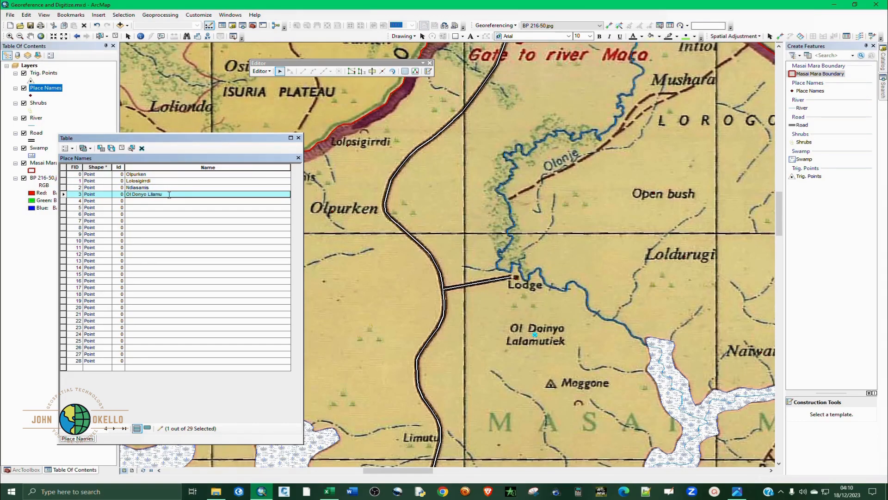
pyautogui.write('Donyo Lalamutiek')
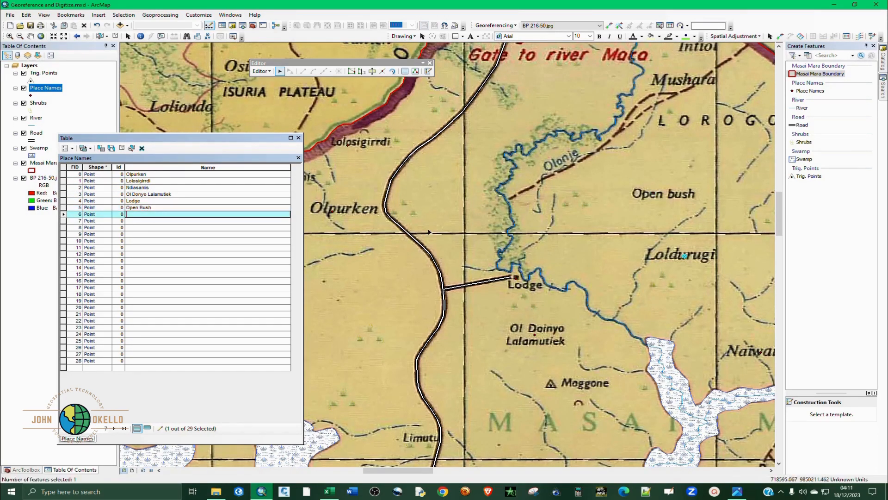
# Select record FID 7, find its point on the map and enter Ongata Oldurooi as its name
pyautogui.click(64, 221)
pyautogui.click(138, 221)
pyautogui.write('O')
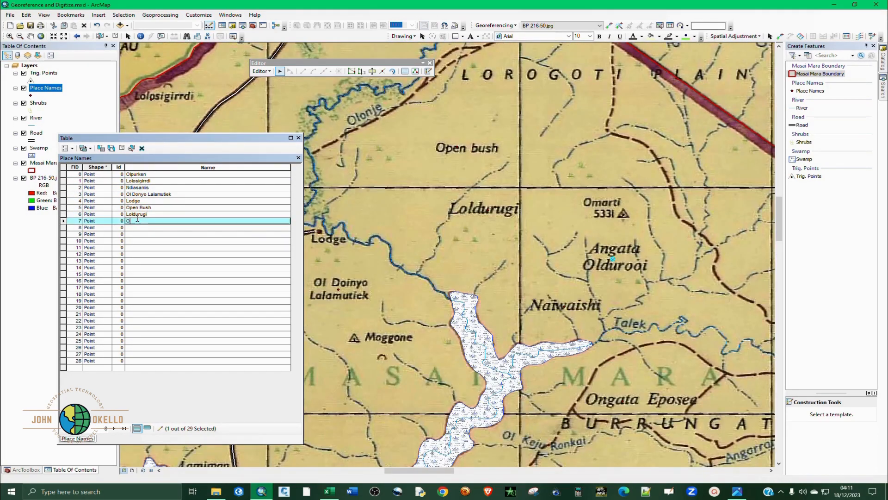
pyautogui.write('ngata Olduroo')
pyautogui.write('i')
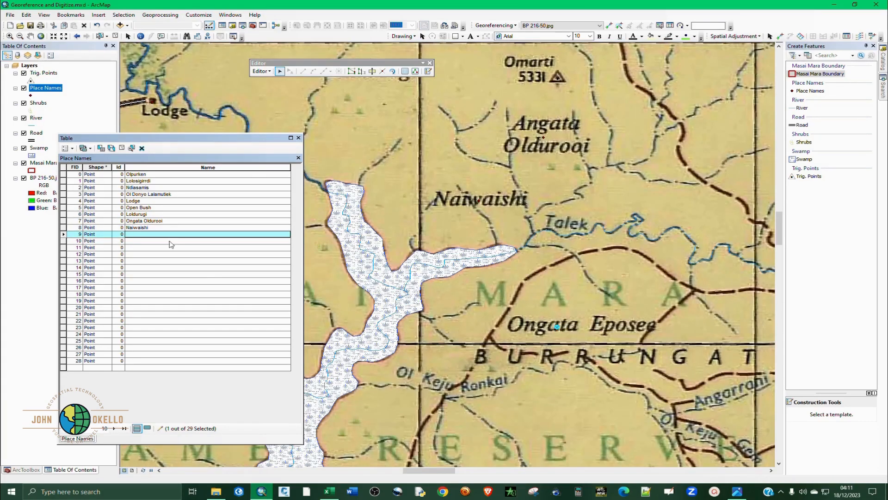
# Locate records FID 10, 11 and 12 on the map and name them Olmisingiyoi, Burrungat and Loldabai
pyautogui.doubleClick(64, 241)
pyautogui.click(177, 242)
pyautogui.write('Olmisingiyoi')
pyautogui.doubleClick(64, 248)
pyautogui.click(146, 248)
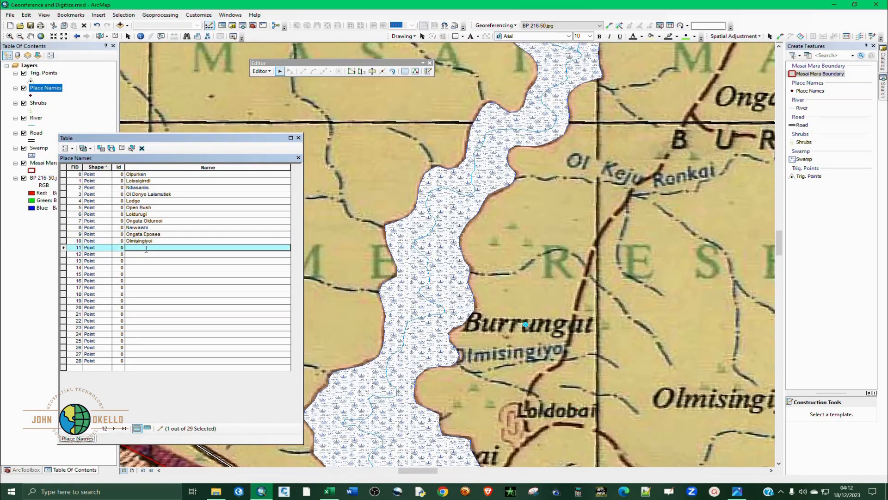
pyautogui.doubleClick(63, 254)
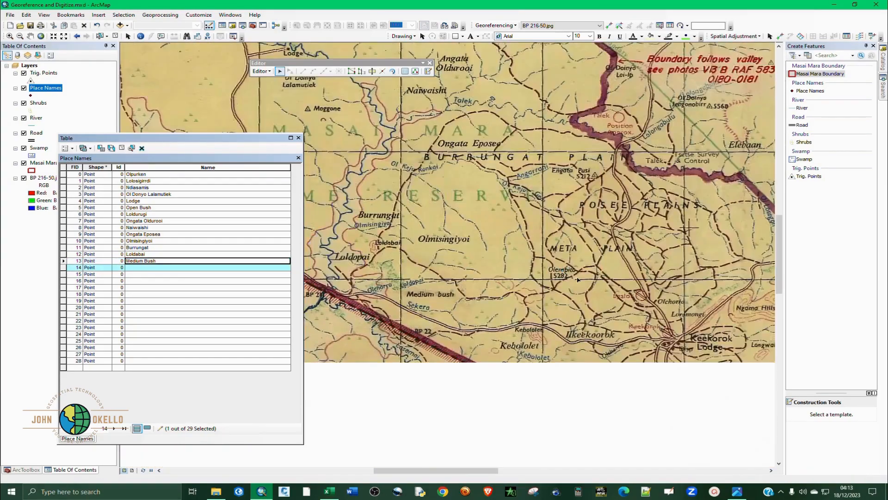
# Find the points of records FID 14 and FID 15 and name them Olempita and Lolomangi
pyautogui.scroll(5, 577, 279)
pyautogui.click(159, 267)
pyautogui.write('Olempita')
pyautogui.click(64, 274)
pyautogui.click(147, 274)
pyautogui.write('Lolomangi')
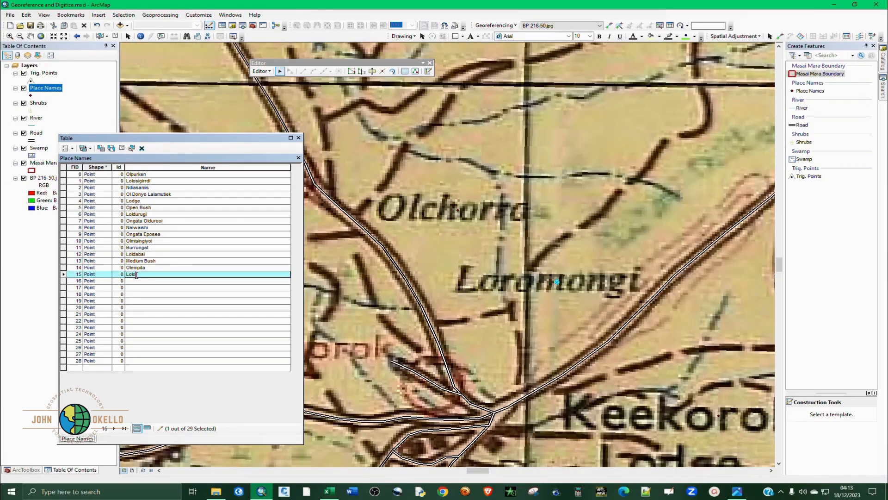
# Locate records FID 16 and FID 17 on the map and name them Olchorat and Ikeekoorok
pyautogui.click(63, 281)
pyautogui.click(146, 282)
pyautogui.write('Olchorat')
pyautogui.doubleClick(64, 288)
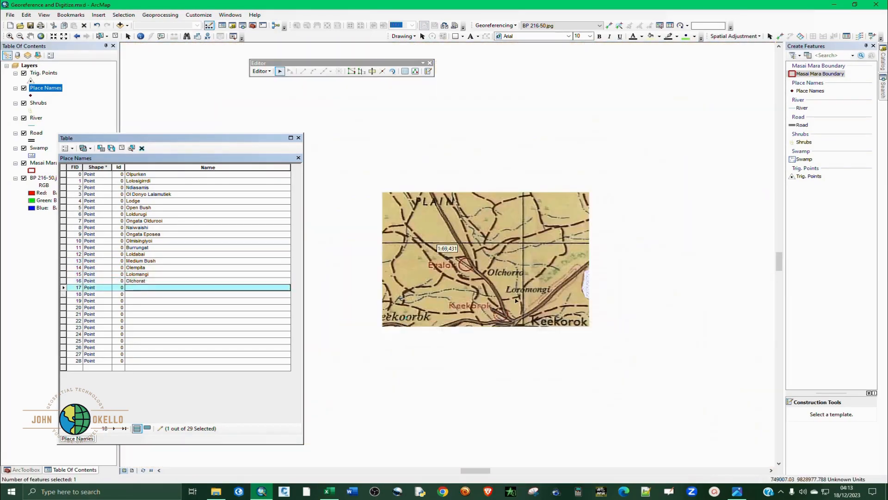
pyautogui.click(169, 287)
pyautogui.write('Ikeekoorok')
# Locate records FID 18 and FID 19 on the map and enter Kebololet as the name of both
pyautogui.doubleClick(64, 295)
pyautogui.click(171, 294)
pyautogui.write('Kebololet')
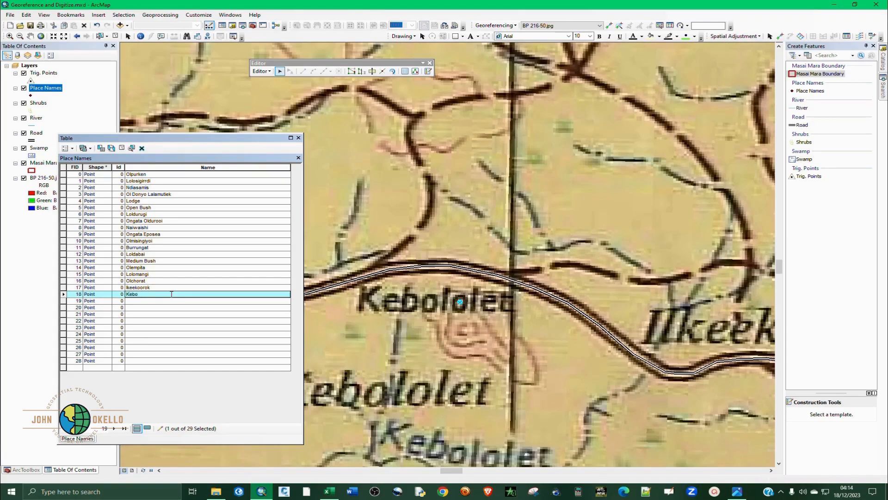
pyautogui.doubleClick(63, 301)
pyautogui.click(176, 301)
pyautogui.write('Kebololet')
# Locate records FID 20 and FID 21 on the map and name them Eserusopia and Keekorok
pyautogui.doubleClick(63, 308)
pyautogui.click(162, 308)
pyautogui.write('Eserusopia')
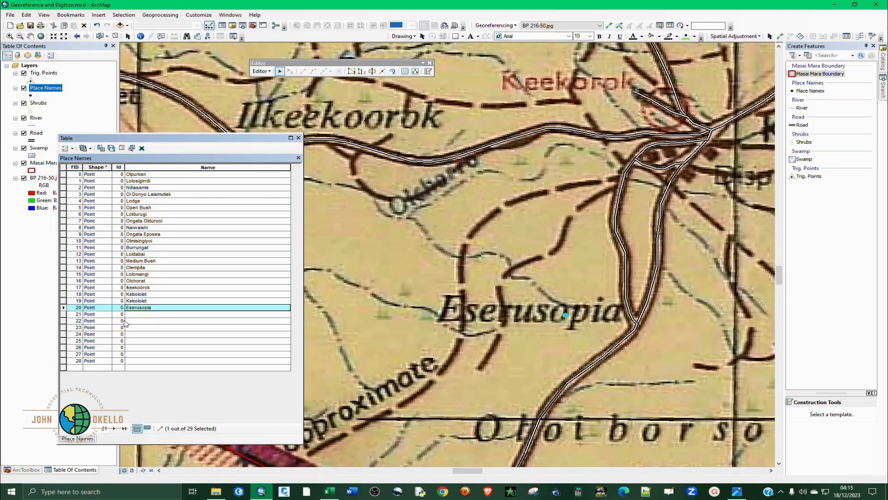
pyautogui.doubleClick(63, 314)
pyautogui.click(172, 315)
pyautogui.write('Keekorok')
# Locate records FID 22 and FID 23 on the map and name them Longwalat and Ol Olojigoshi
pyautogui.doubleClick(64, 320)
pyautogui.click(165, 320)
pyautogui.write('Lonwalat')
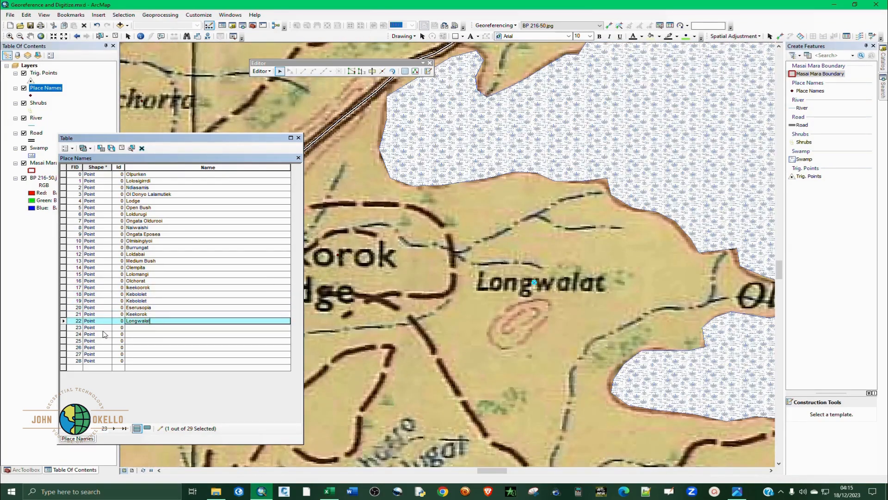
pyautogui.doubleClick(64, 327)
pyautogui.click(166, 327)
pyautogui.write('Ol Olojigoshi')
# Find the points of records FID 24 and FID 25 and name them Losekin and Ol Oldugai
pyautogui.doubleClick(63, 334)
pyautogui.scroll(-5, 584, 350)
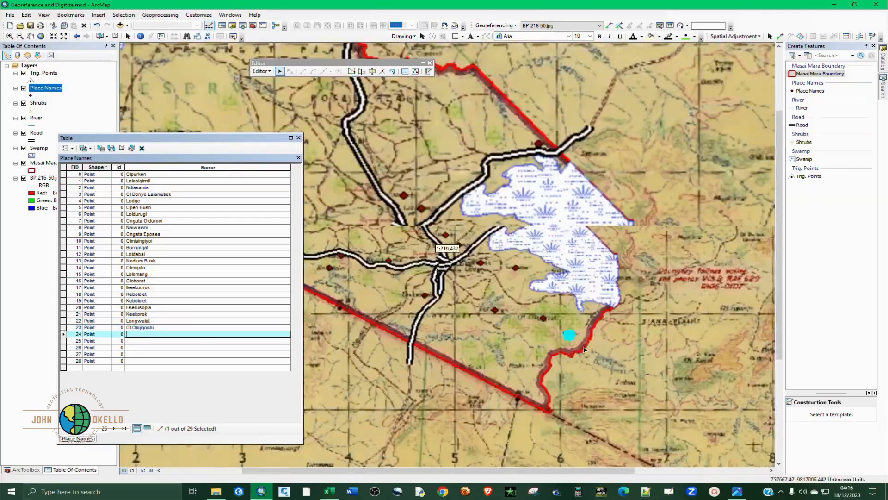
pyautogui.scroll(4, 584, 350)
pyautogui.write('Losekin')
pyautogui.doubleClick(63, 341)
pyautogui.scroll(2, 491, 185)
pyautogui.write('Ol Oldugai')
# Find the points of records FID 26 and FID 27 and name them Tembo and Enelabgata
pyautogui.doubleClick(64, 348)
pyautogui.scroll(-4, 694, 215)
pyautogui.write('Tembo')
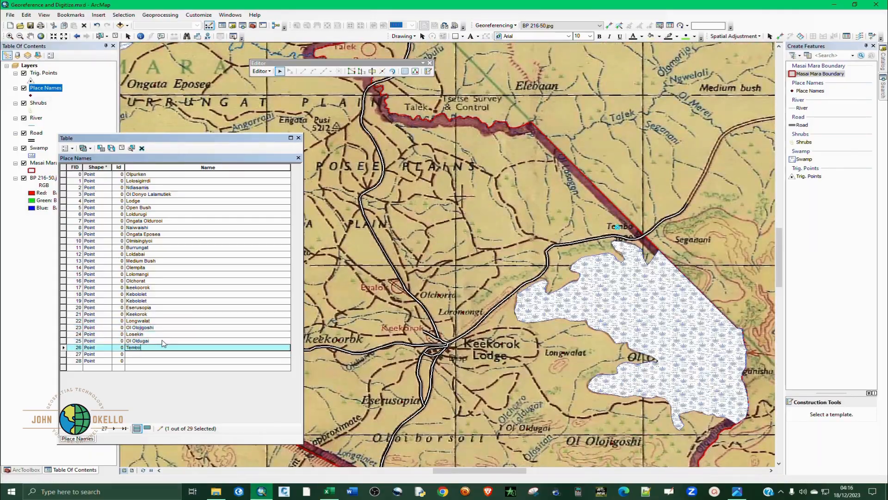
pyautogui.click(64, 354)
pyautogui.scroll(-5, 602, 315)
pyautogui.scroll(5, 518, 220)
pyautogui.click(151, 355)
pyautogui.write('Enelabgata')
# Select the last record, FID 28, and enter Mushata as its name
pyautogui.click(63, 361)
pyautogui.click(151, 360)
pyautogui.write('Mushata')
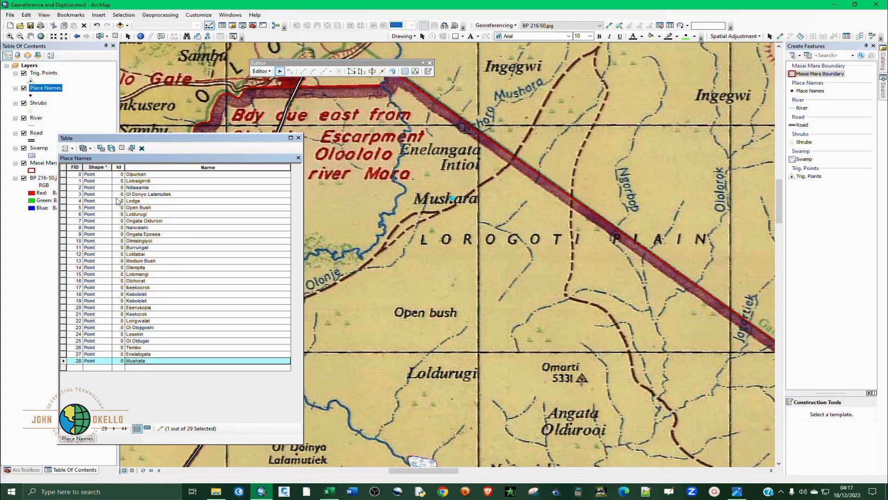
# Stop the editing session and close the Place Names attribute table
pyautogui.click(262, 71)
pyautogui.click(269, 91)
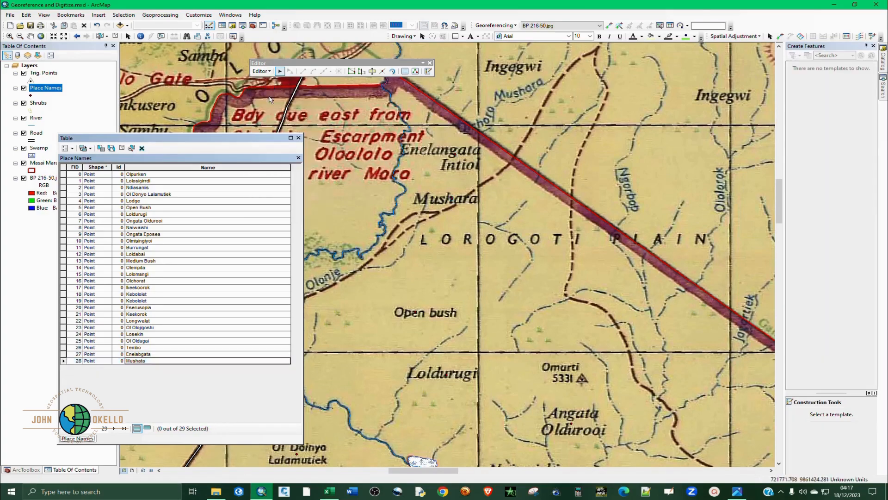
pyautogui.click(299, 138)
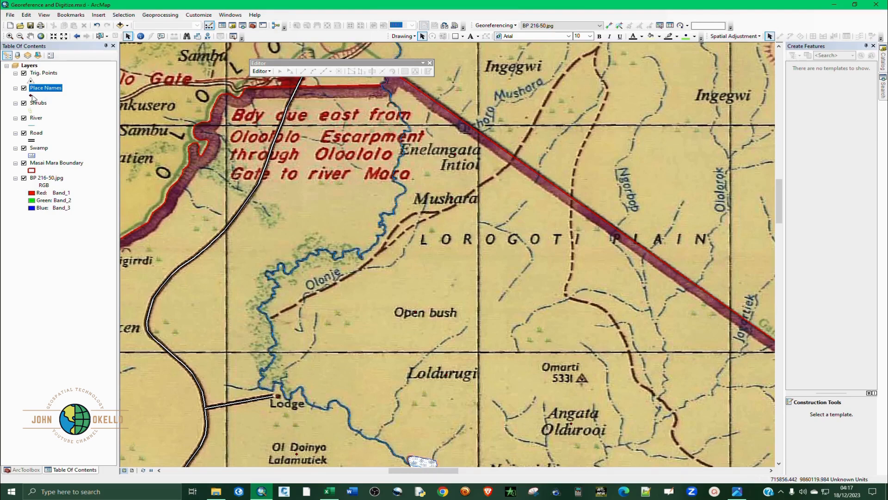
pyautogui.click(38, 148)
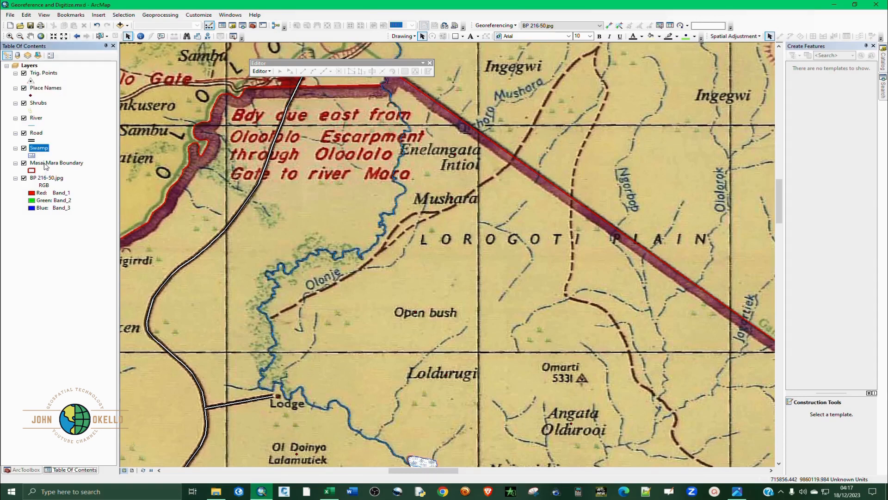
pyautogui.click(45, 164)
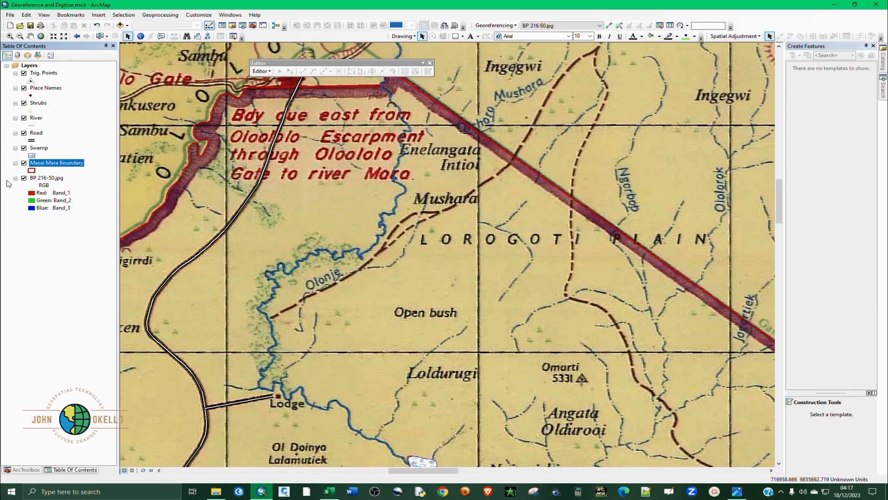
# Hide the BP 216-50.jpg toposheet so that only the digitized layers are shown on the map
pyautogui.click(23, 178)
pyautogui.scroll(2, 500, 186)
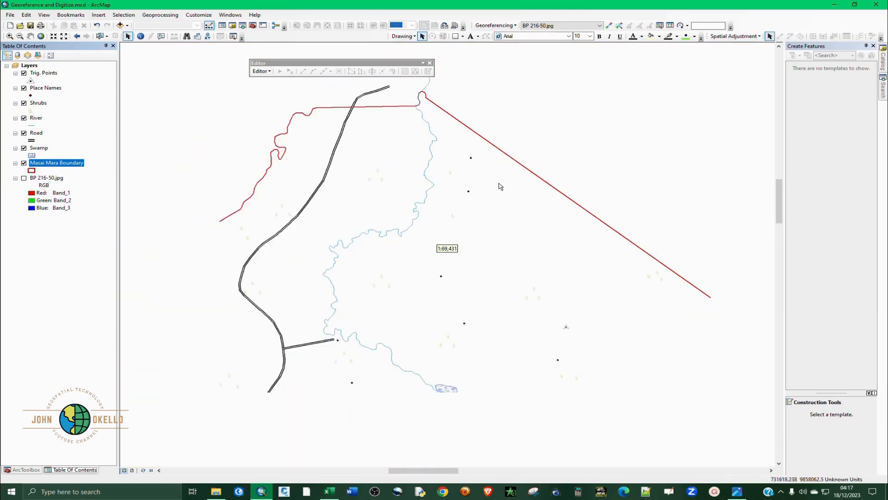
pyautogui.scroll(2, 420, 253)
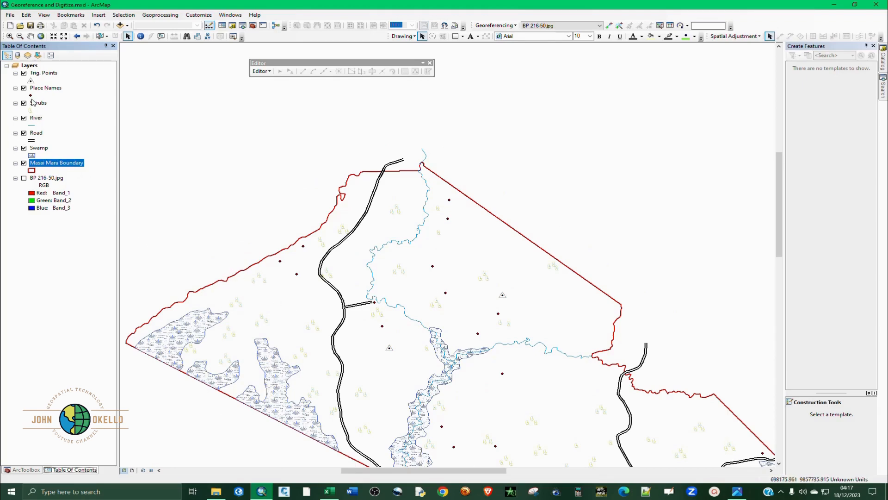
# Turn on feature labelling for the Trig. Points layer and set the label text size to 10
pyautogui.click(43, 75)
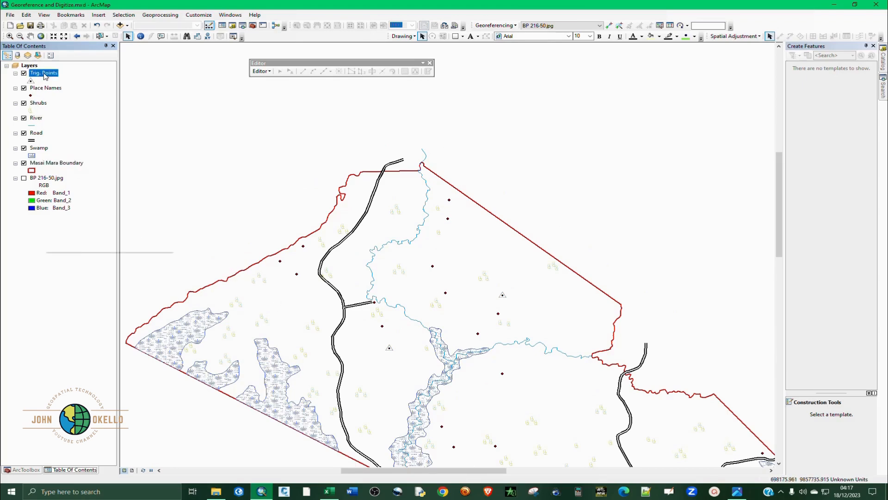
pyautogui.rightClick(44, 75)
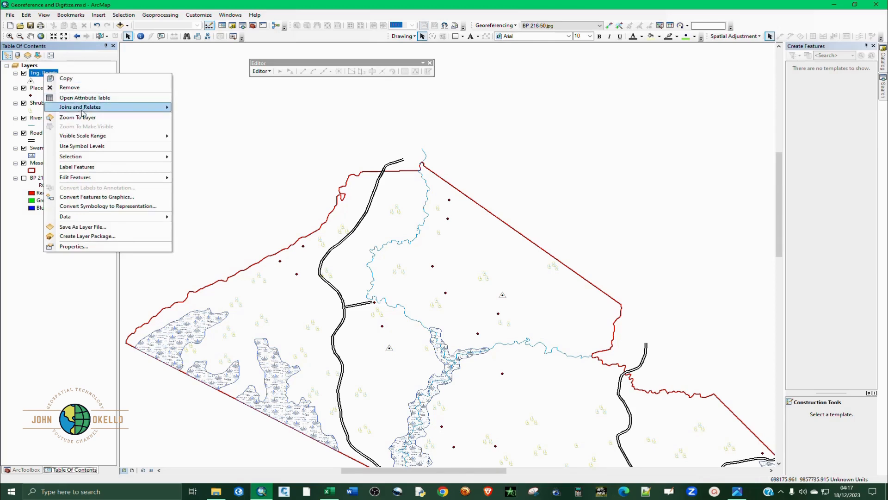
pyautogui.click(67, 247)
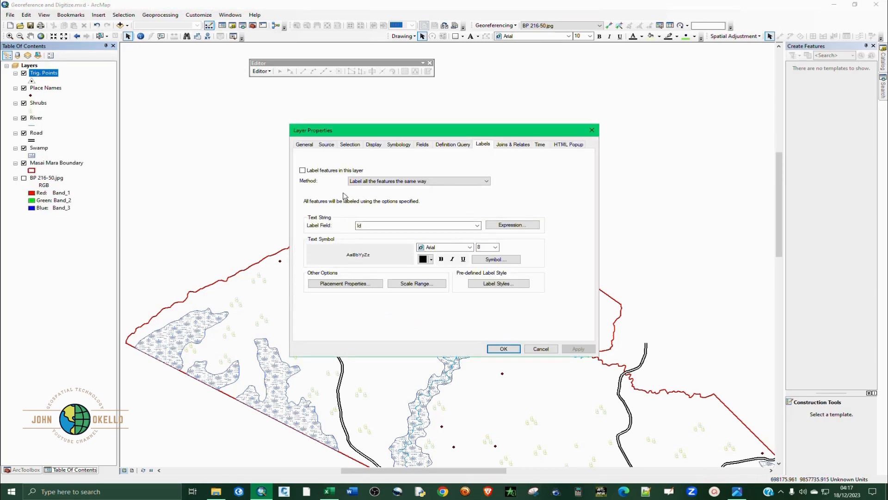
pyautogui.click(303, 170)
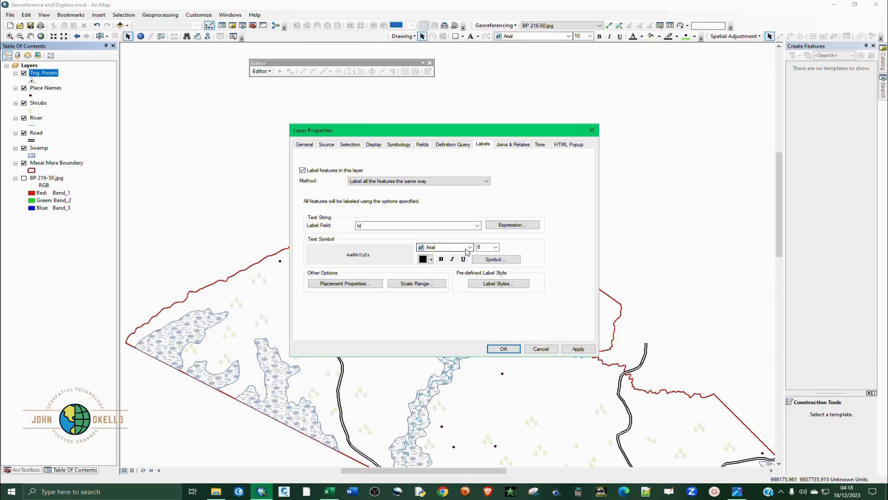
pyautogui.click(495, 248)
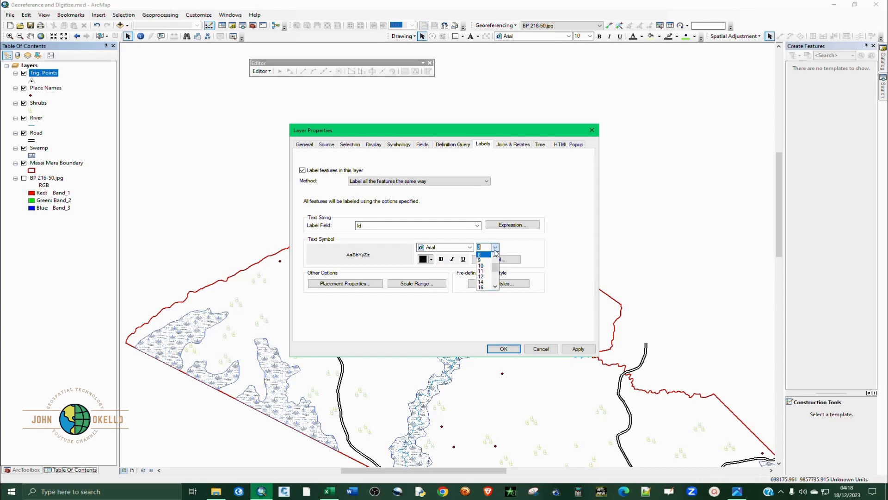
pyautogui.click(482, 265)
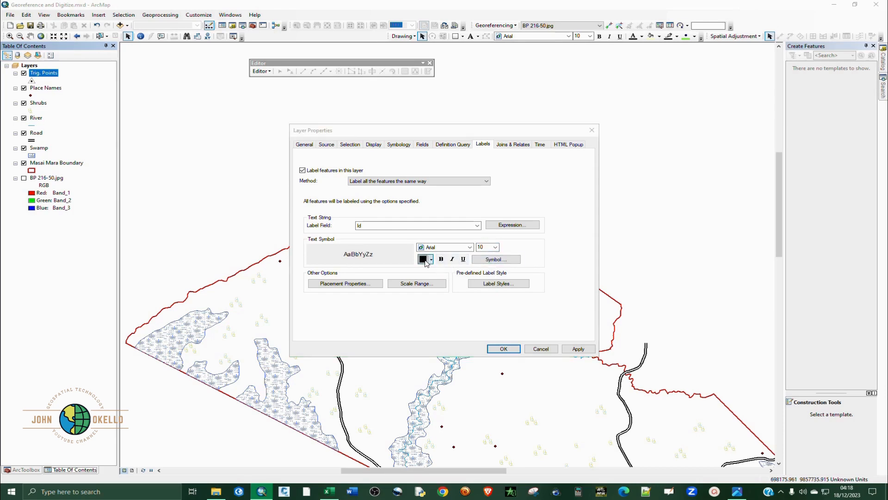
pyautogui.click(425, 261)
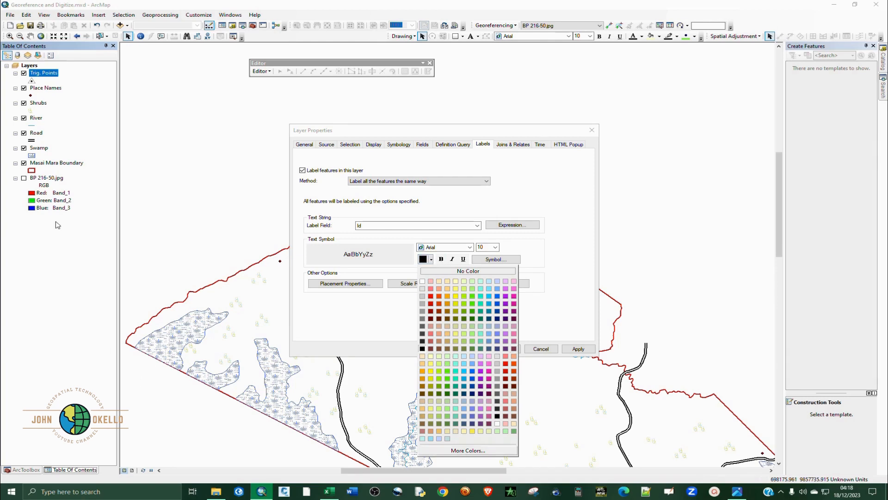
pyautogui.click(26, 181)
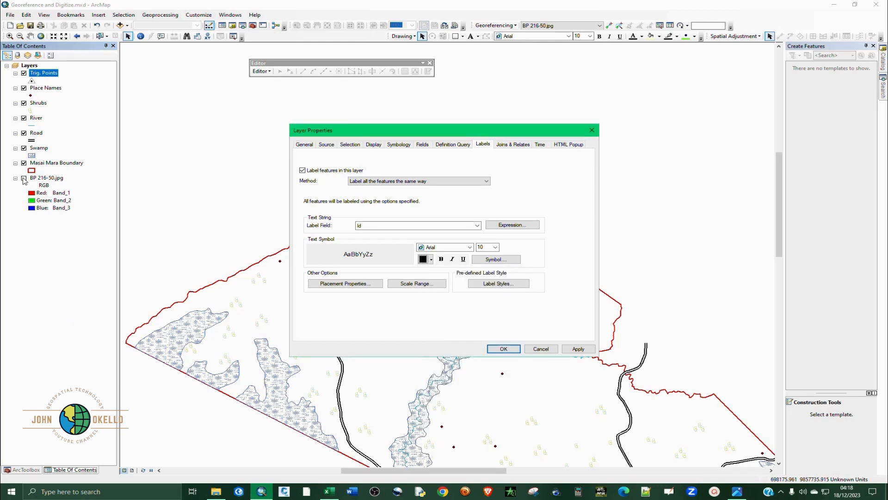
# Use the Names field as the Trig. Points label text, keeping the Arial font, and apply the label settings
pyautogui.click(392, 226)
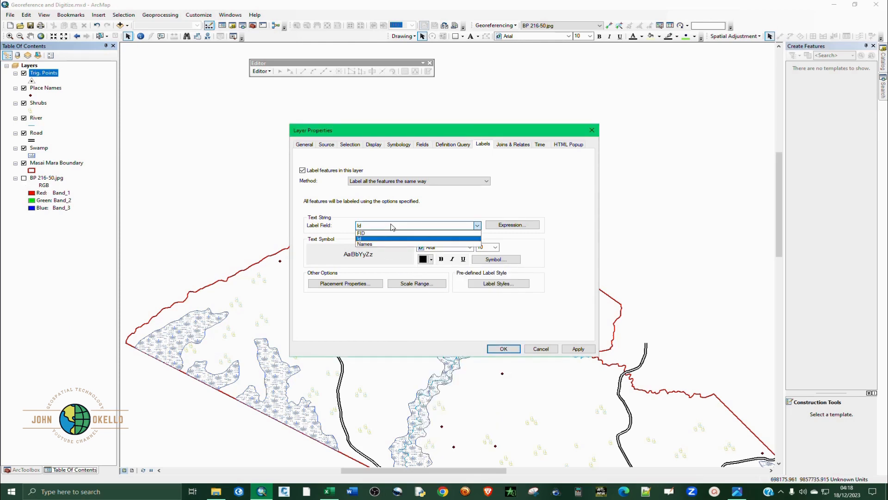
pyautogui.click(368, 245)
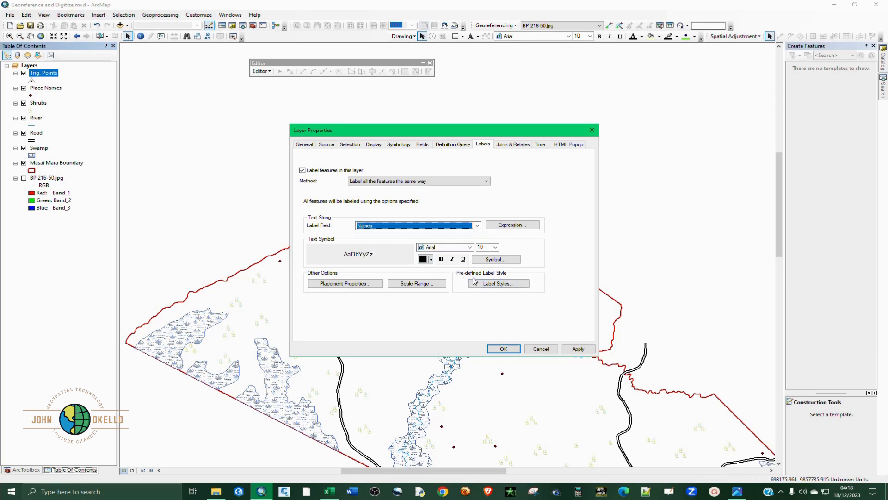
pyautogui.click(470, 248)
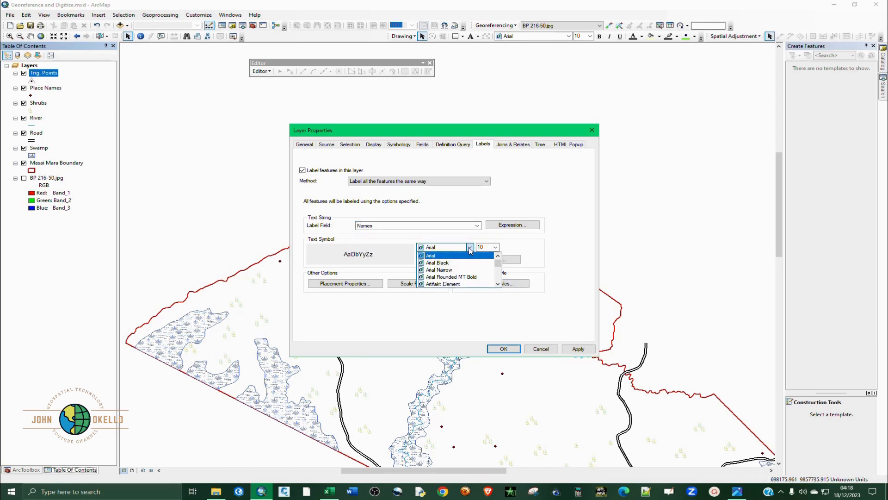
pyautogui.click(470, 250)
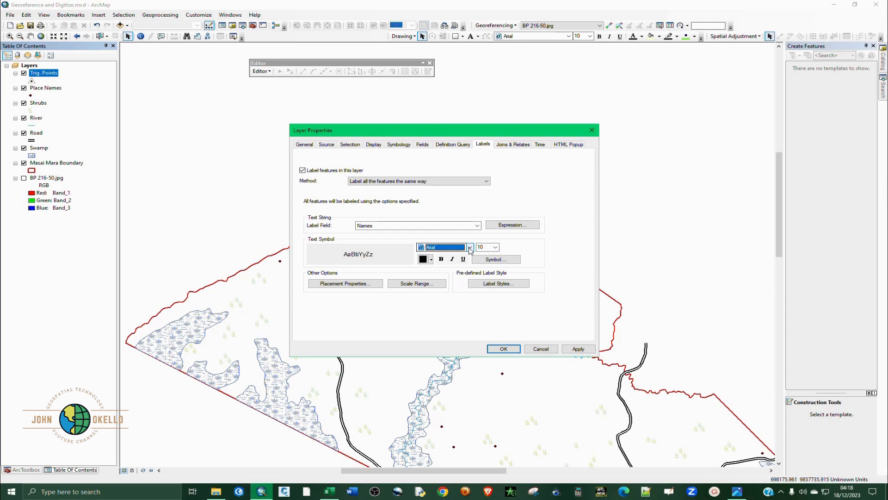
pyautogui.click(494, 251)
pyautogui.click(495, 251)
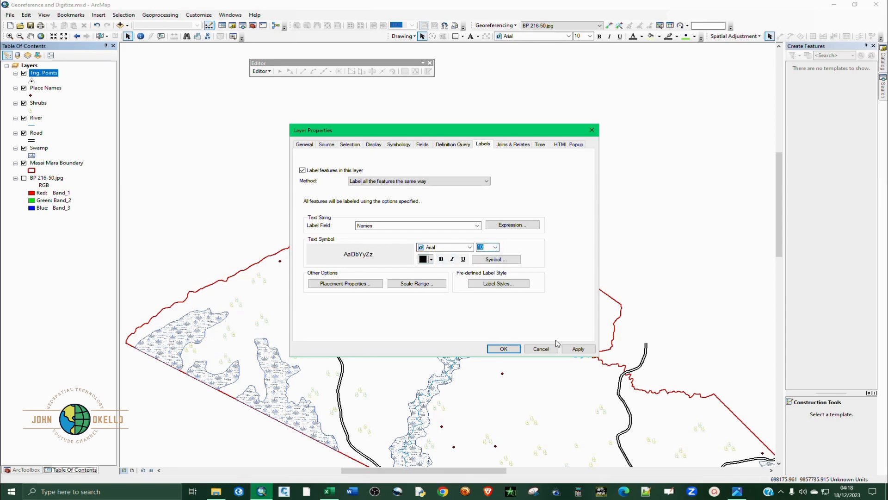
pyautogui.click(568, 349)
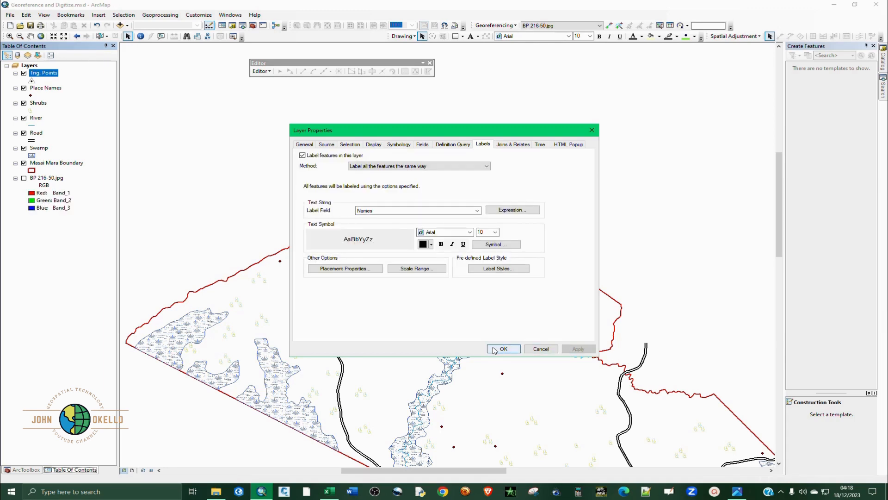
# Accept the Trig. Points label settings and inspect the area around Omarti in the scanned BP 216-50.jpg image in the photo viewer
pyautogui.click(492, 349)
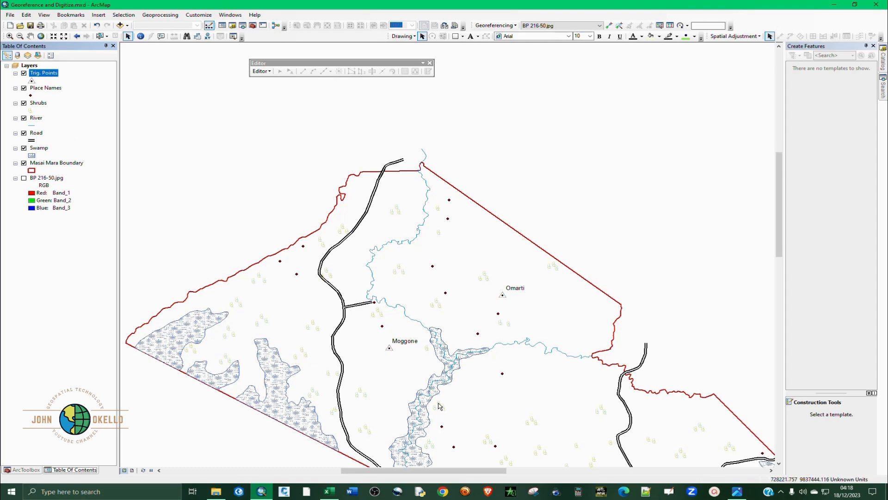
pyautogui.click(737, 492)
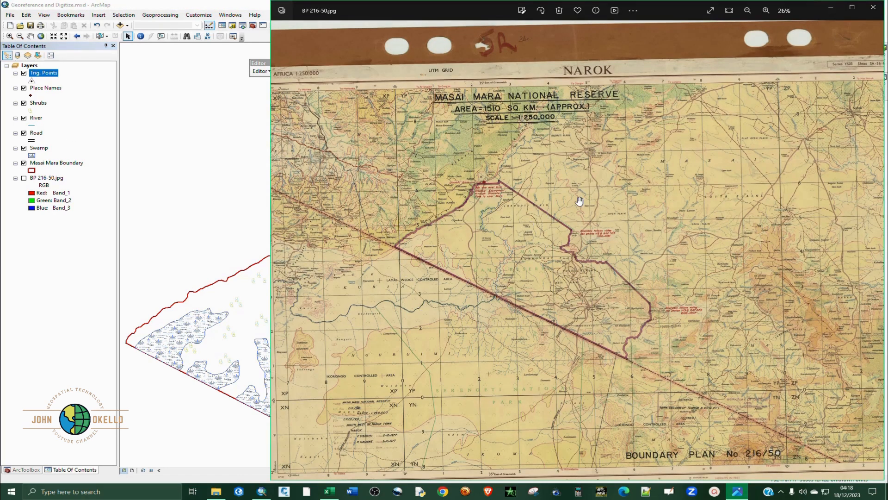
pyautogui.scroll(5, 507, 203)
pyautogui.scroll(5, 465, 262)
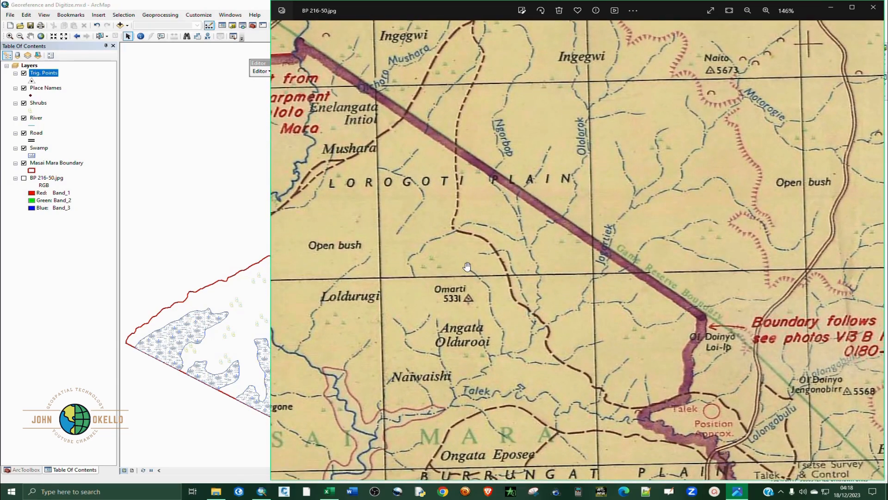
pyautogui.scroll(-2, 467, 267)
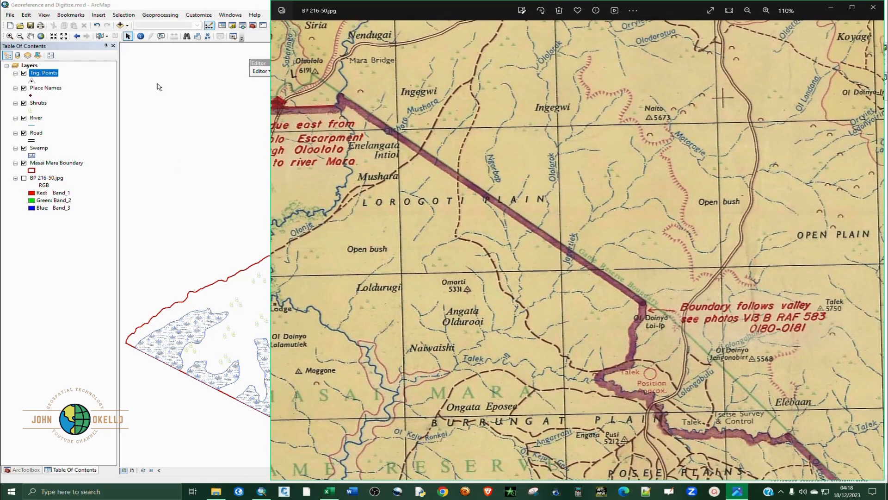
# Return to ArcMap and show the scanned BP 216-50.jpg layer beneath the digitized features
pyautogui.click(42, 88)
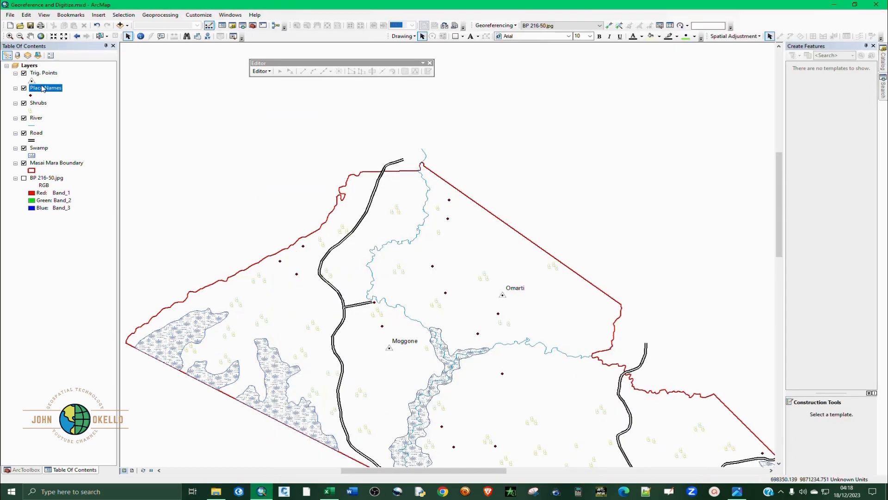
pyautogui.rightClick(43, 88)
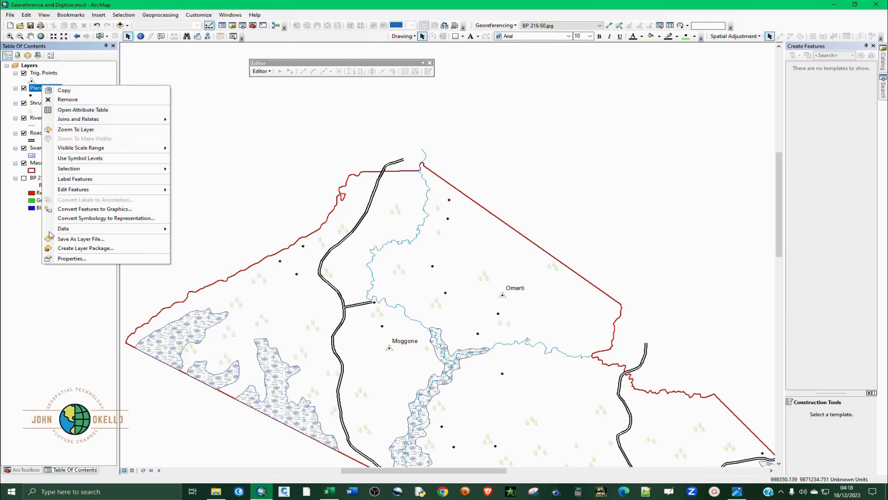
pyautogui.click(27, 243)
pyautogui.click(24, 178)
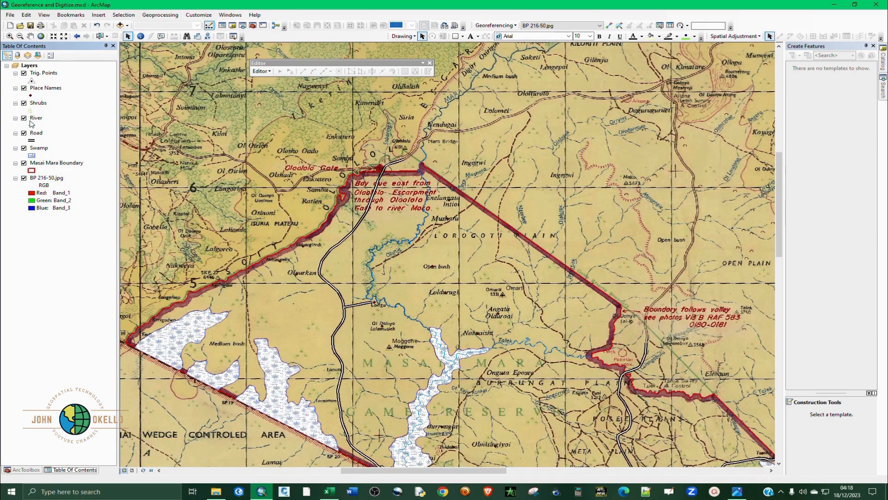
# Enable labeling for the Place Names layer and set its label text size to 12
pyautogui.click(41, 91)
pyautogui.rightClick(41, 91)
pyautogui.click(67, 263)
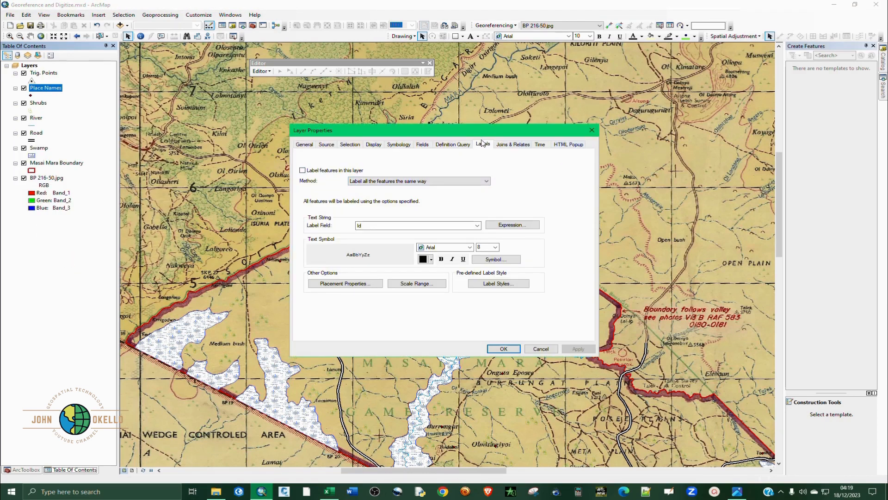
pyautogui.click(302, 170)
pyautogui.click(494, 248)
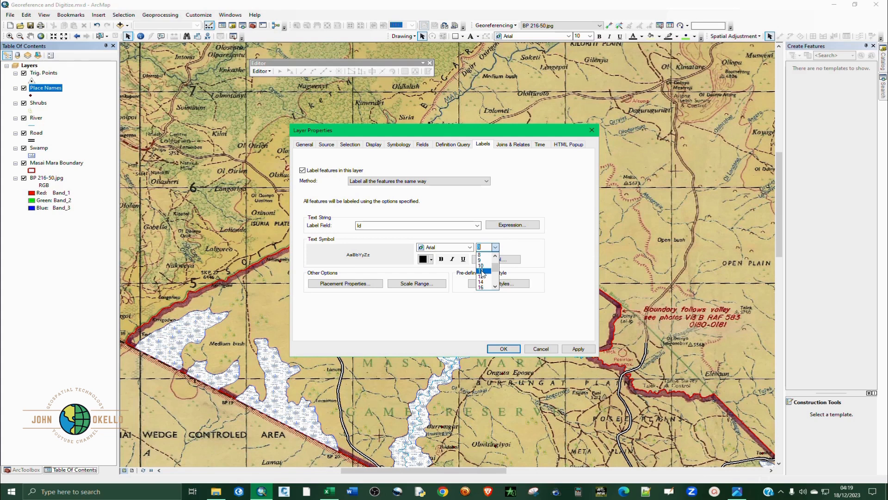
pyautogui.click(483, 270)
pyautogui.click(494, 249)
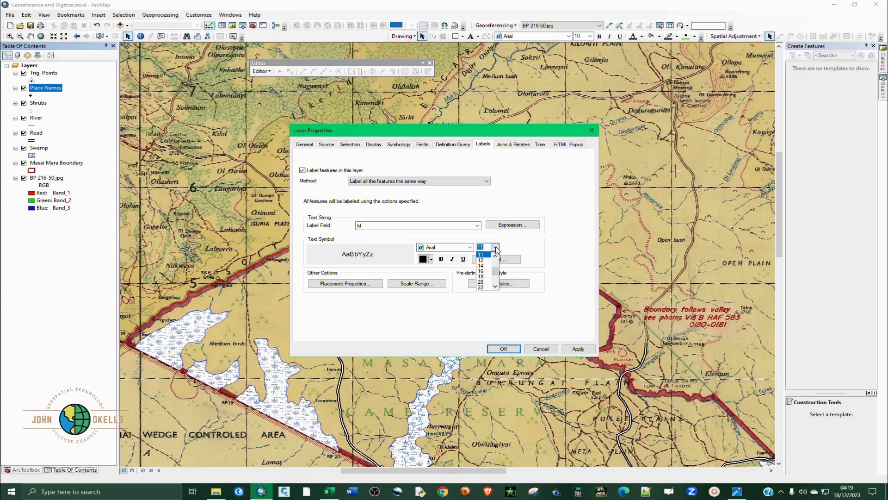
pyautogui.click(483, 273)
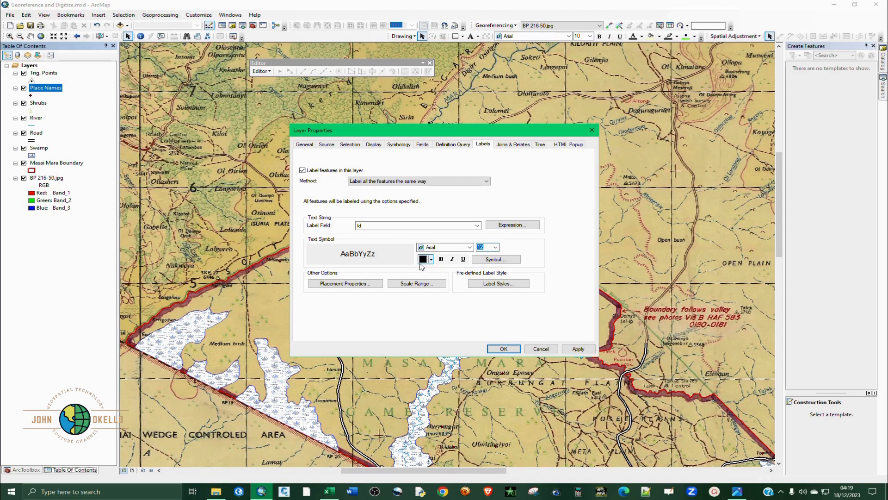
# Make the Place Names labels italic, use Name as the label field, and apply the settings
pyautogui.click(452, 259)
pyautogui.click(397, 225)
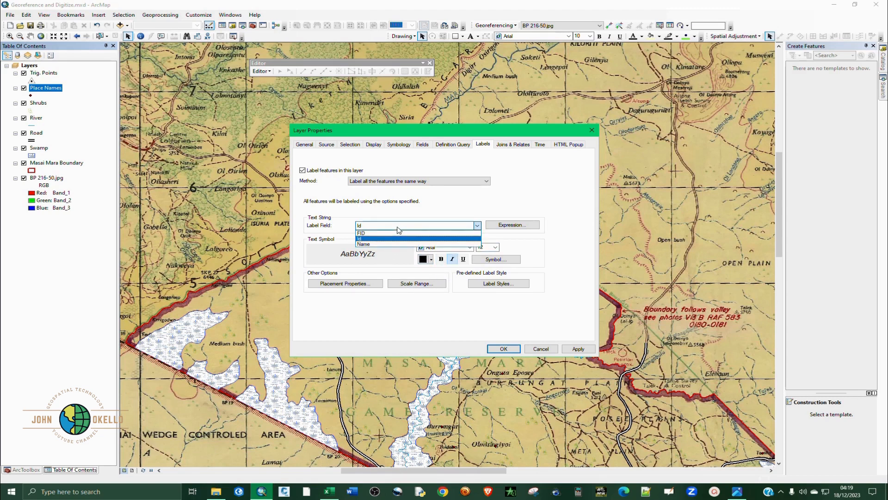
pyautogui.click(365, 244)
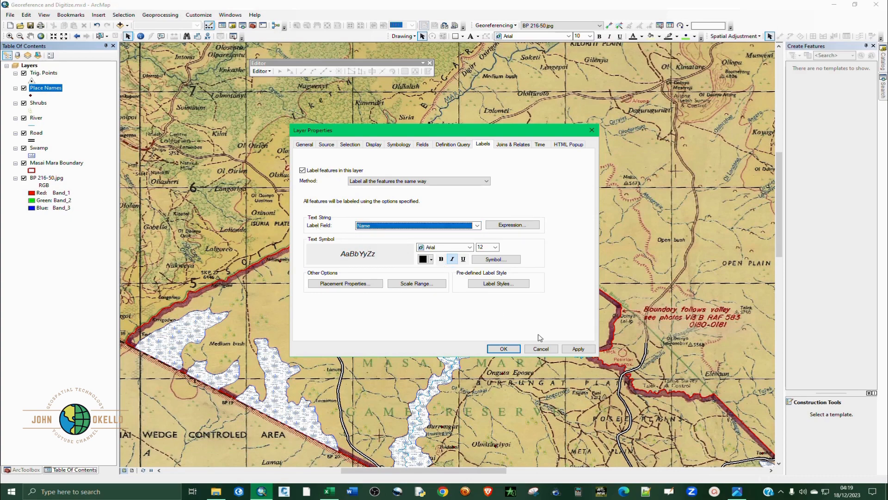
pyautogui.click(578, 348)
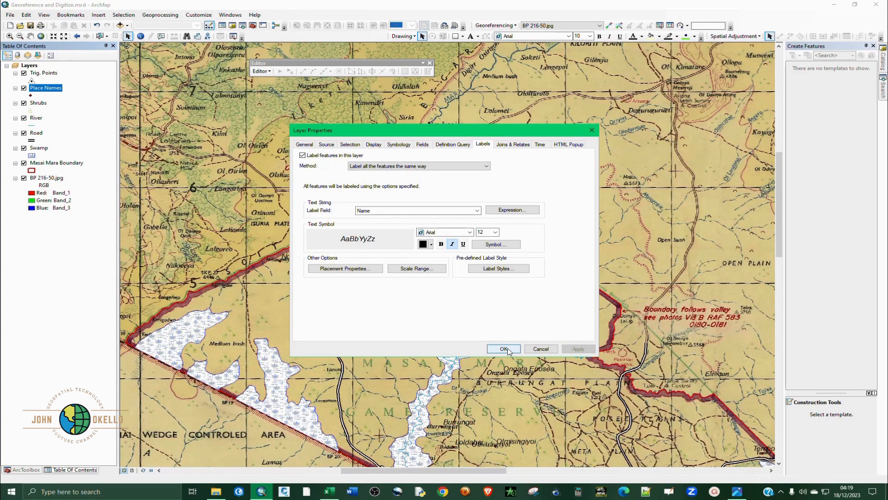
pyautogui.click(503, 349)
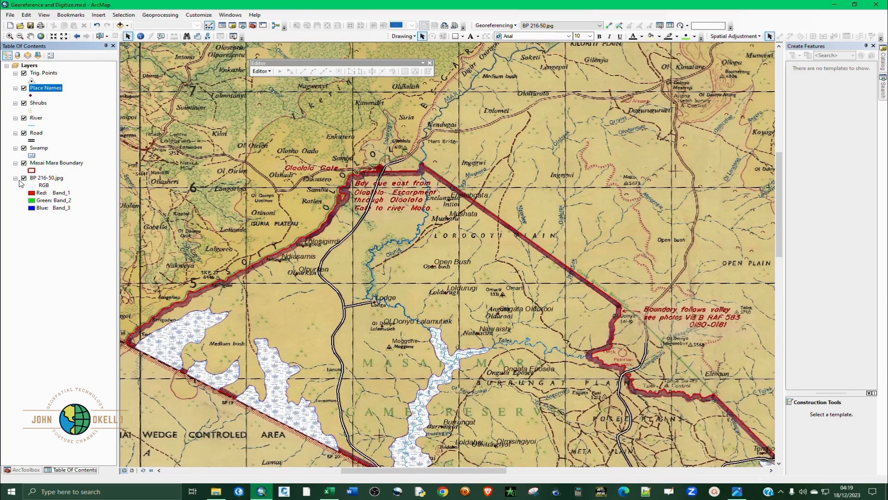
# Compare the place labels with and without the scanned map, and set the Place Names marker size to 0
pyautogui.click(23, 179)
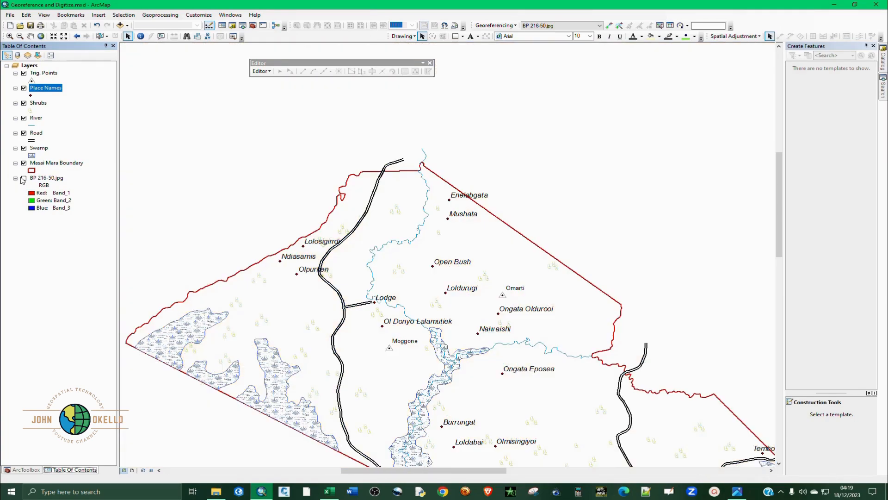
pyautogui.click(23, 179)
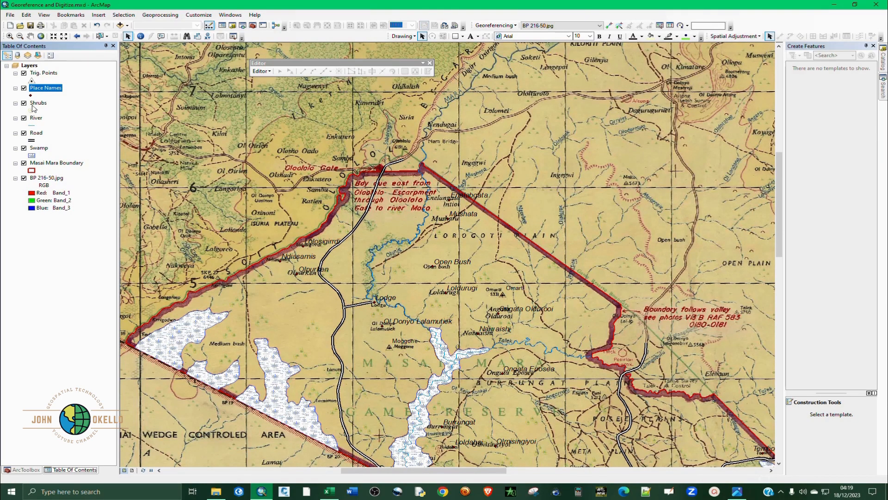
pyautogui.click(30, 95)
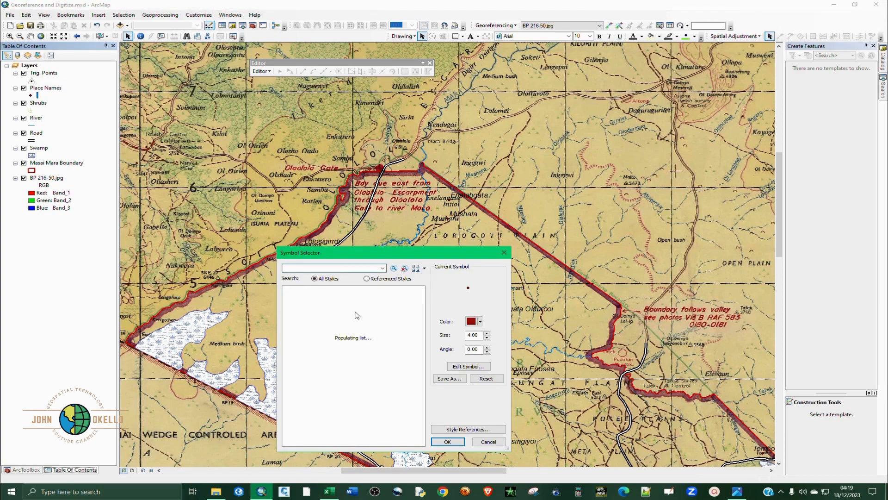
pyautogui.click(487, 338)
pyautogui.click(487, 338)
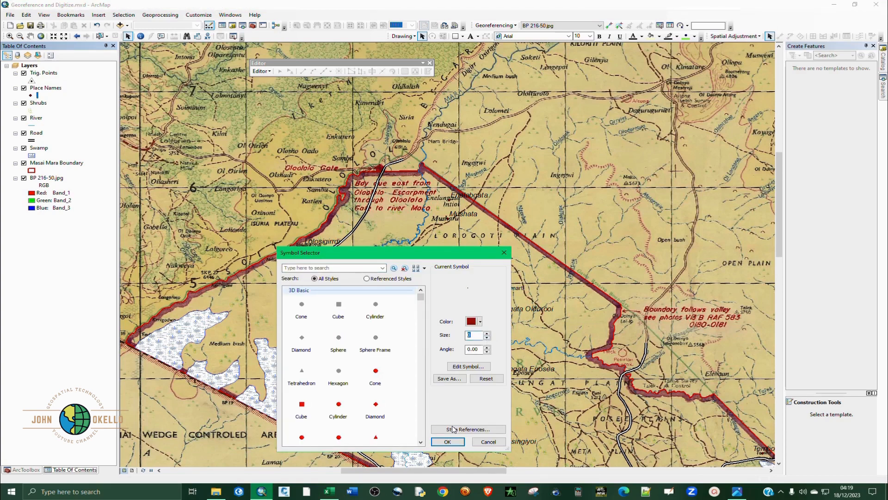
pyautogui.click(446, 442)
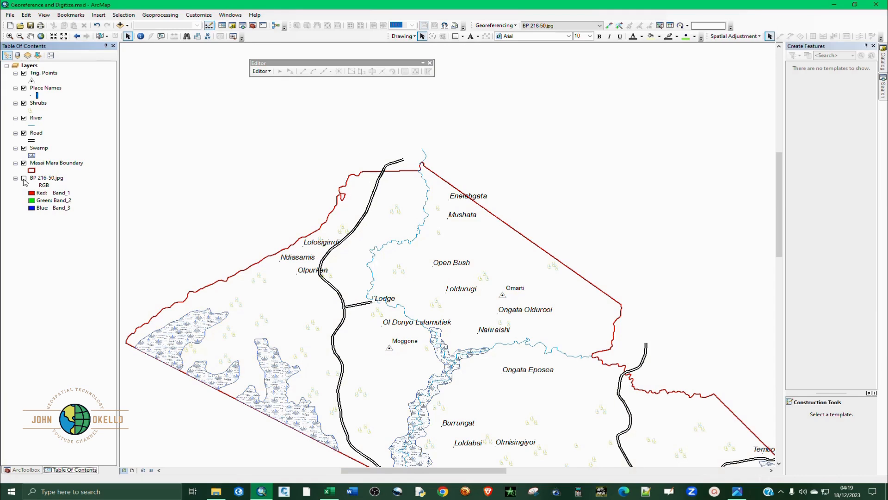
# Save the map document and hide the scanned BP 216-50.jpg layer to view the digitized map alone
pyautogui.click(24, 179)
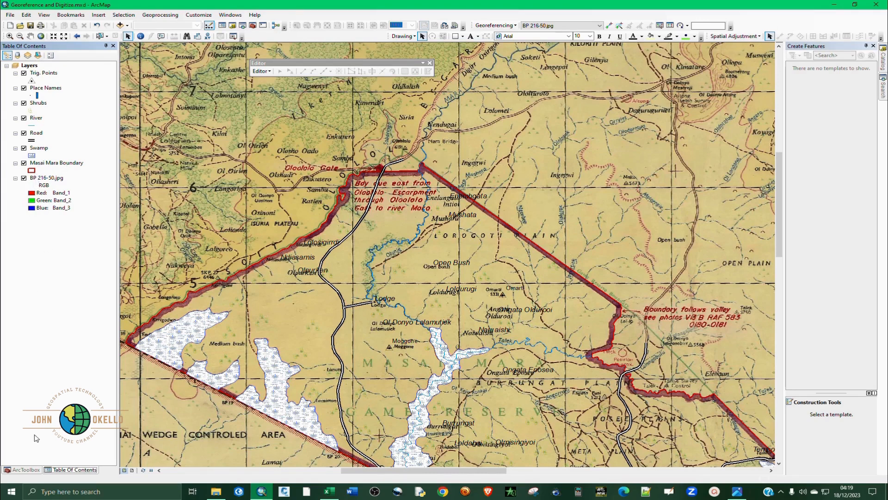
pyautogui.click(30, 26)
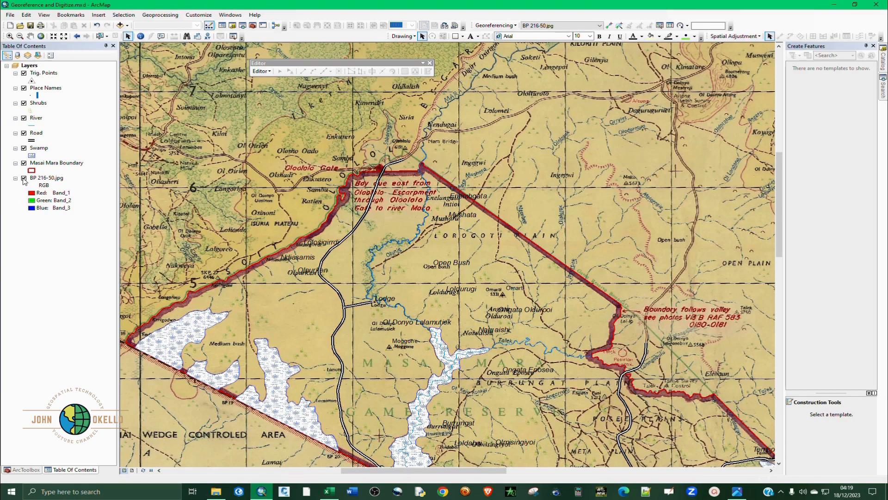
pyautogui.scroll(3, 431, 139)
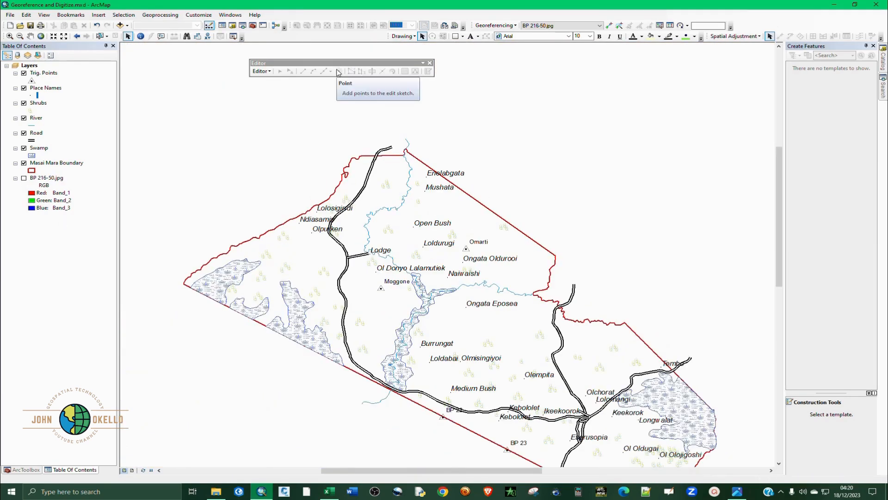
# Dock the floating Editor toolbar with the other toolbars and close the Create Features window
pyautogui.moveTo(267, 64); pyautogui.dragTo(264, 42)
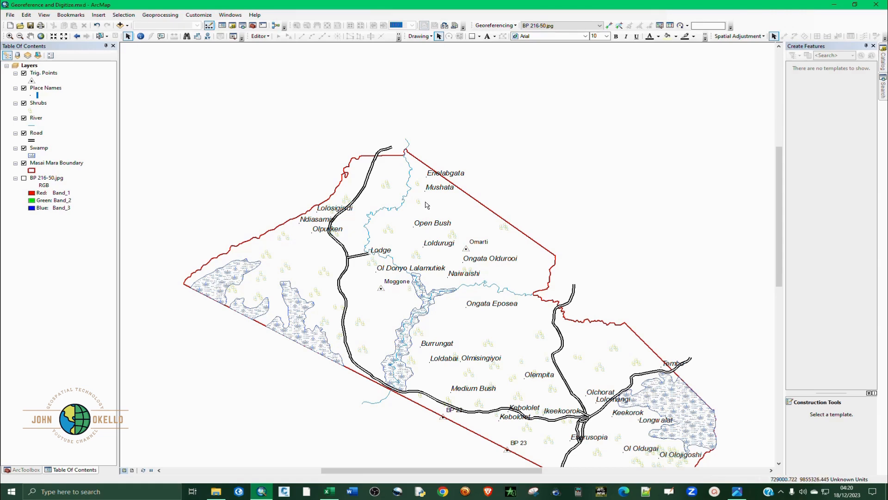
pyautogui.click(874, 46)
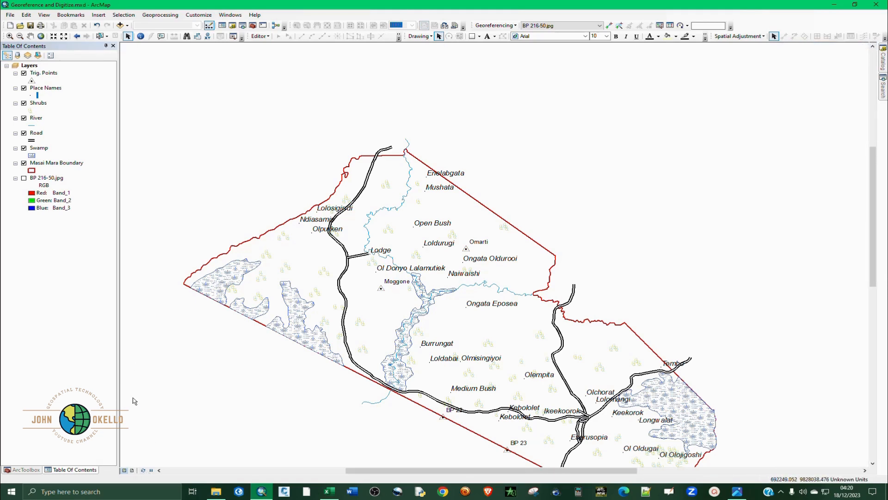
# Configure the page setup without printer paper settings, using Landscape orientation for both the Letter map page and the printer paper
pyautogui.click(10, 15)
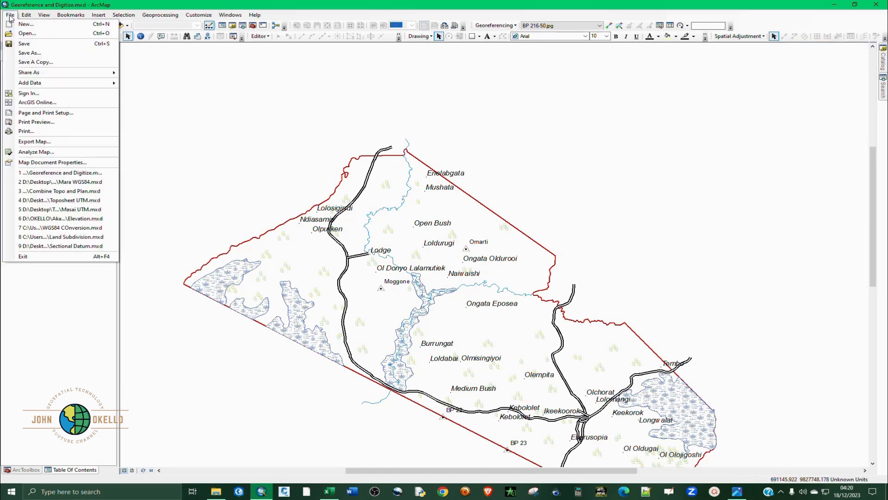
pyautogui.click(45, 114)
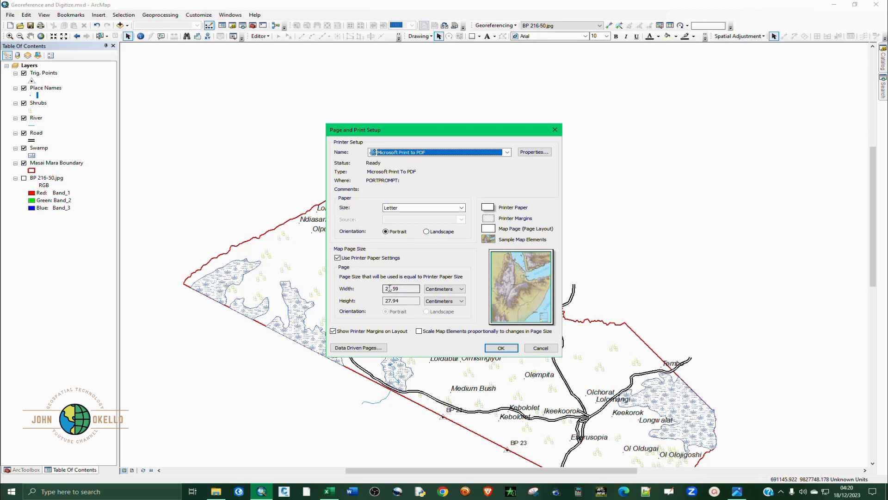
pyautogui.click(338, 258)
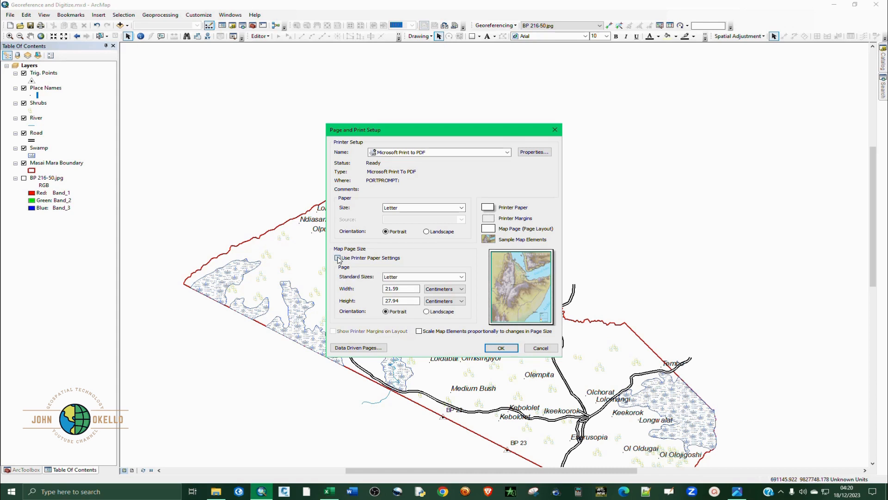
pyautogui.click(337, 258)
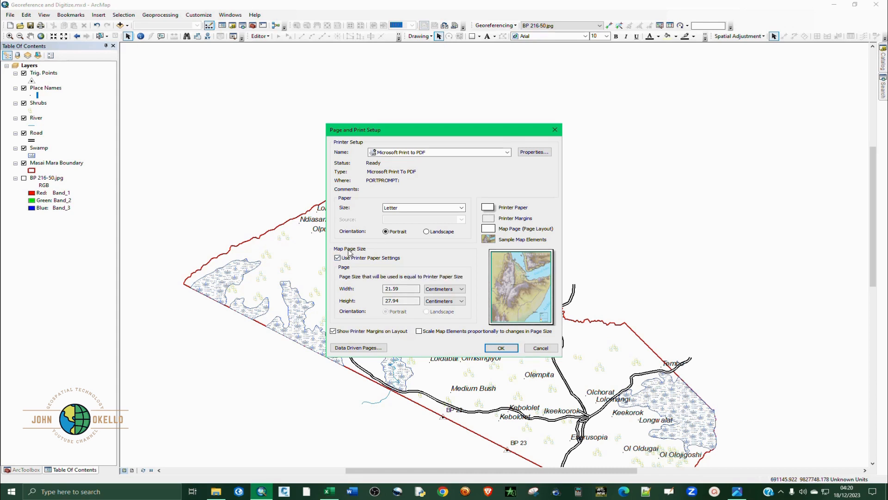
pyautogui.click(338, 258)
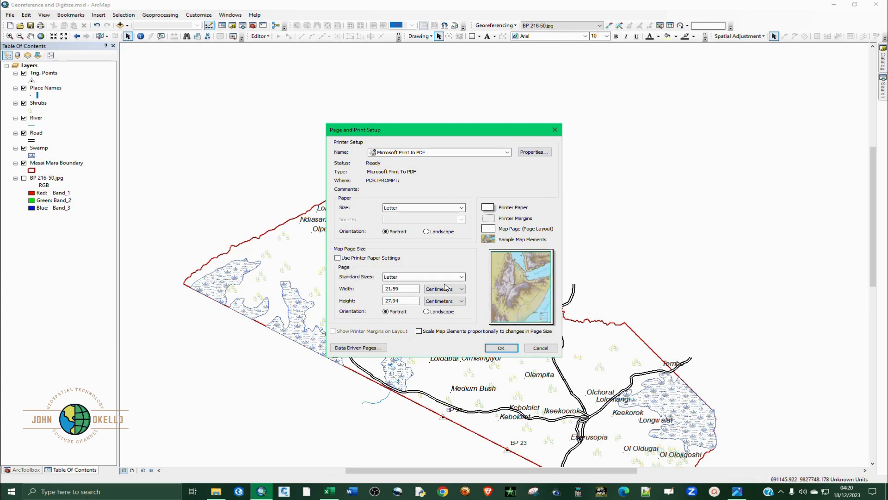
pyautogui.click(427, 312)
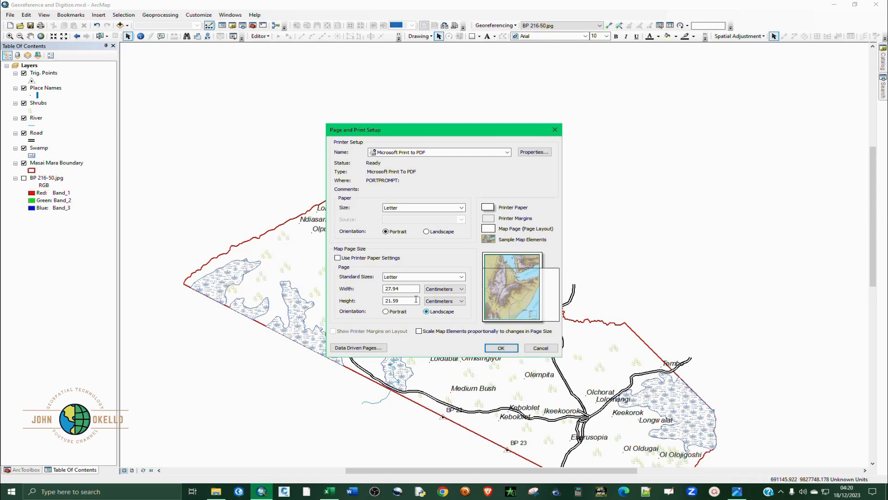
pyautogui.click(426, 232)
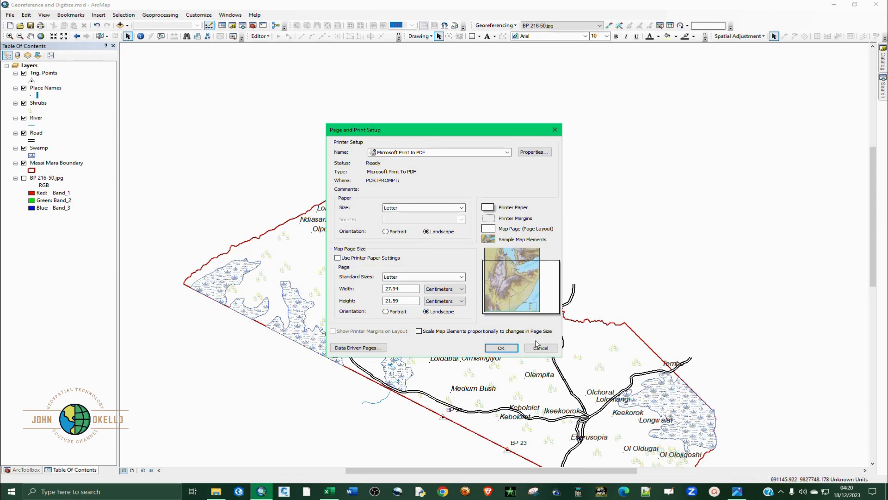
pyautogui.click(502, 348)
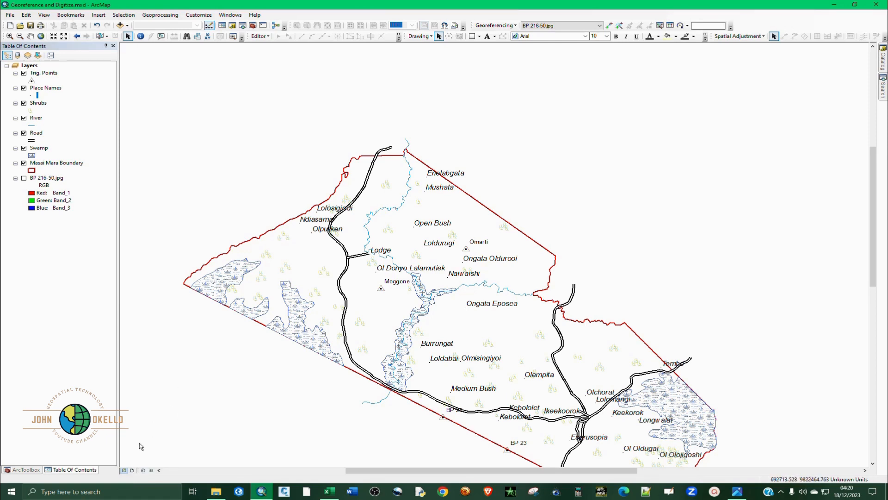
# Switch to layout view, shorten the data frame from its upper edge and reposition it on the landscape page
pyautogui.click(133, 470)
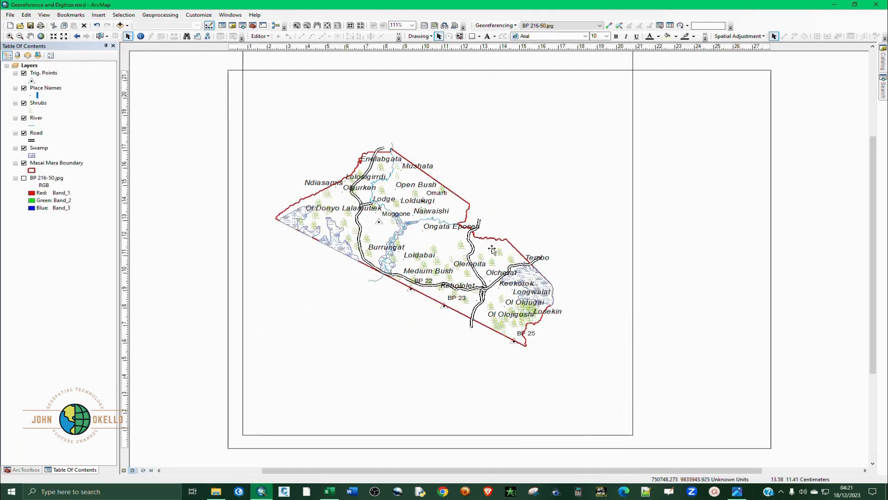
pyautogui.click(540, 246)
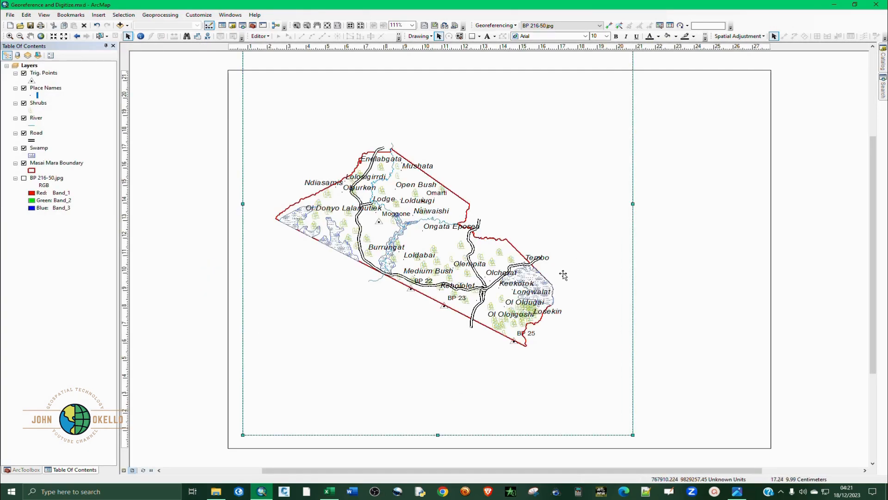
pyautogui.moveTo(378, 322); pyautogui.dragTo(376, 367)
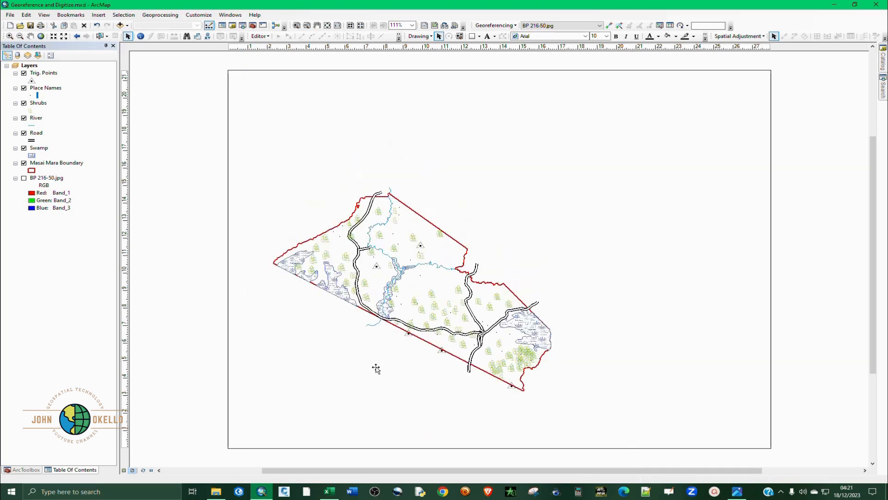
pyautogui.moveTo(509, 172); pyautogui.dragTo(476, 285)
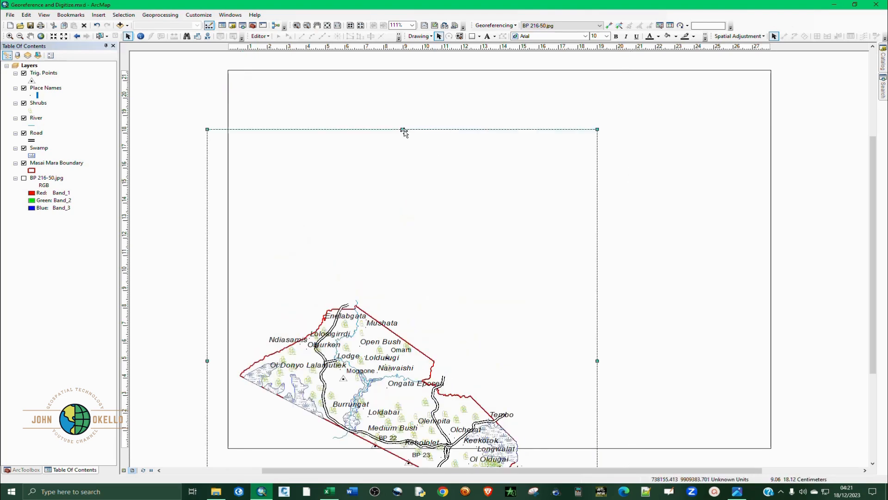
pyautogui.moveTo(402, 130); pyautogui.dragTo(411, 216)
pyautogui.moveTo(430, 244); pyautogui.dragTo(558, 121)
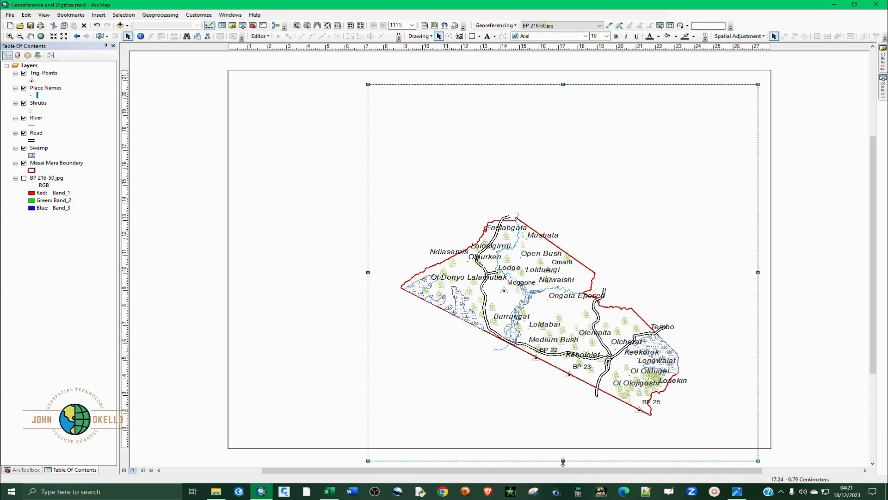
# Fit the data frame inside the page margins, widening it and leaving a blank strip along the page's right side
pyautogui.moveTo(561, 458); pyautogui.dragTo(567, 439)
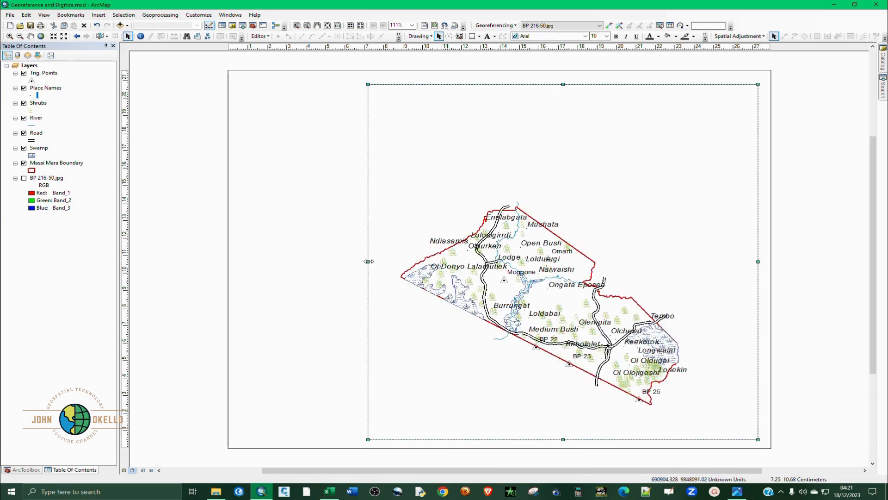
pyautogui.moveTo(369, 262); pyautogui.dragTo(349, 265)
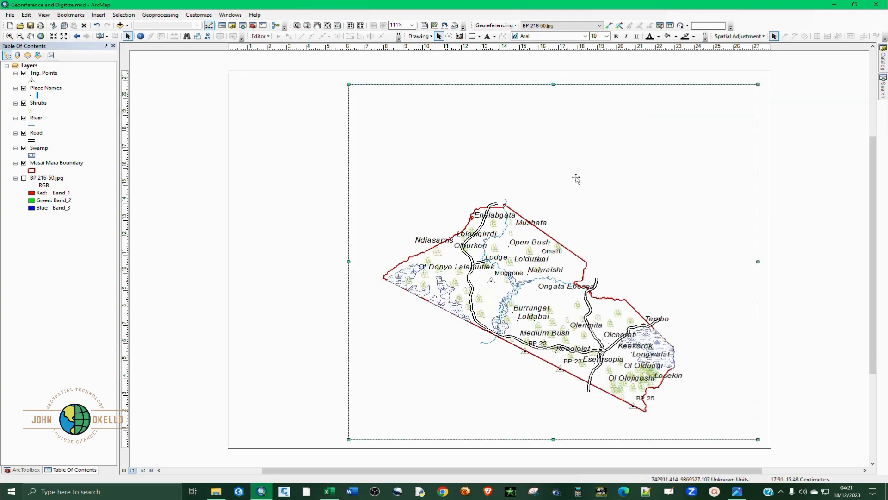
pyautogui.moveTo(617, 156); pyautogui.dragTo(509, 153)
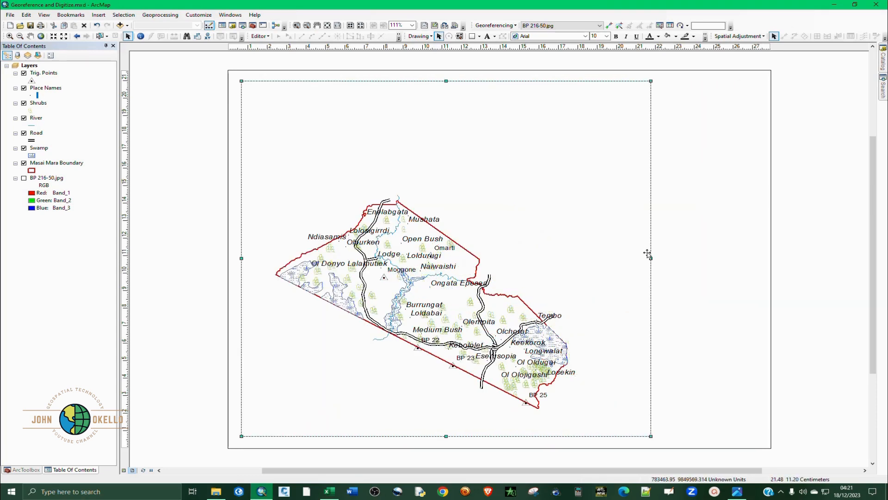
pyautogui.moveTo(651, 259); pyautogui.dragTo(668, 259)
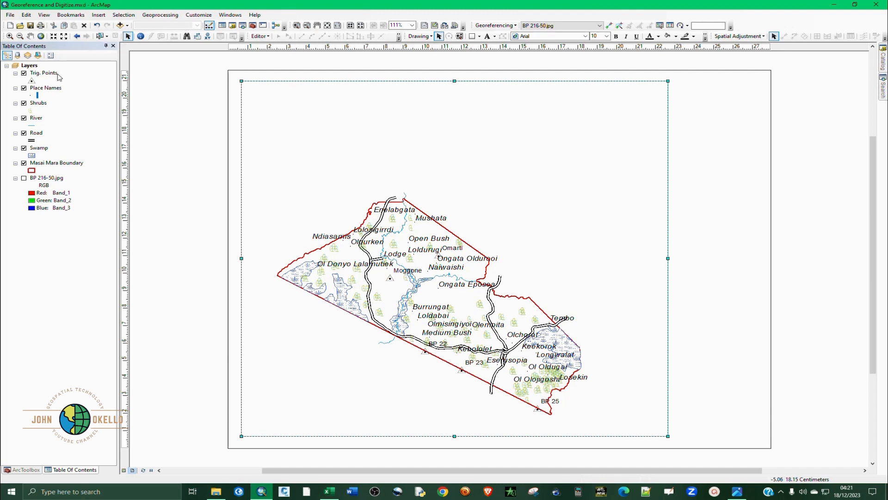
# List the map layers by their data source
pyautogui.click(18, 56)
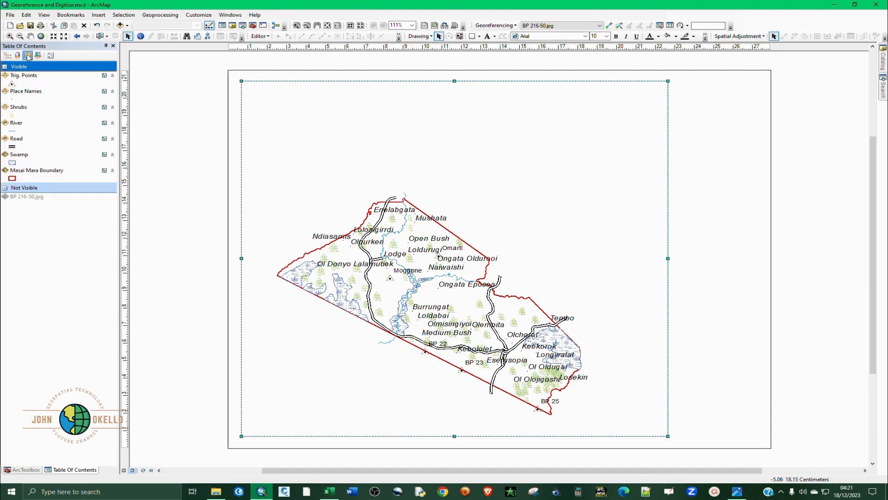
pyautogui.click(17, 57)
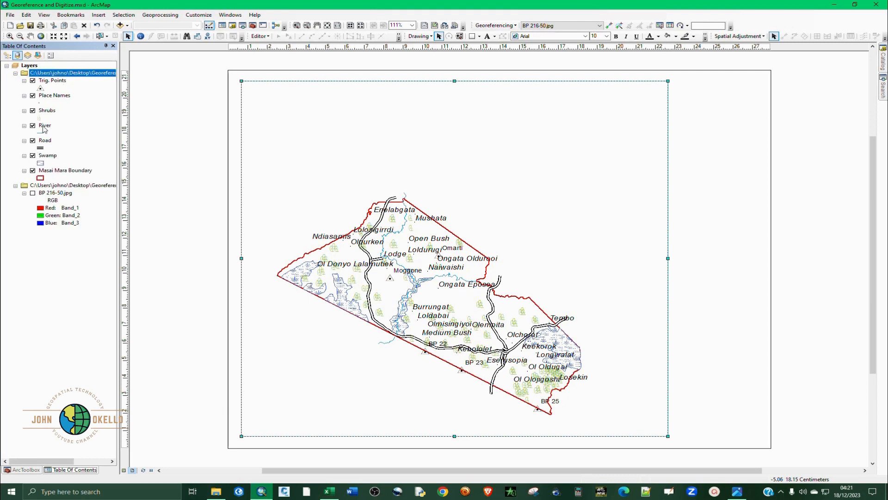
pyautogui.rightClick(53, 75)
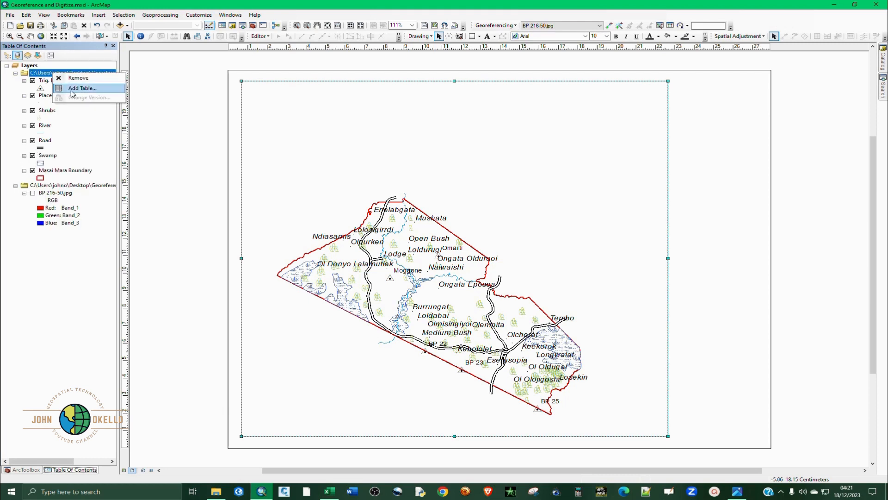
pyautogui.click(59, 86)
# Assign the Arc_1960_UTM_Zone_36S coordinate system to the Layers data frame
pyautogui.click(35, 66)
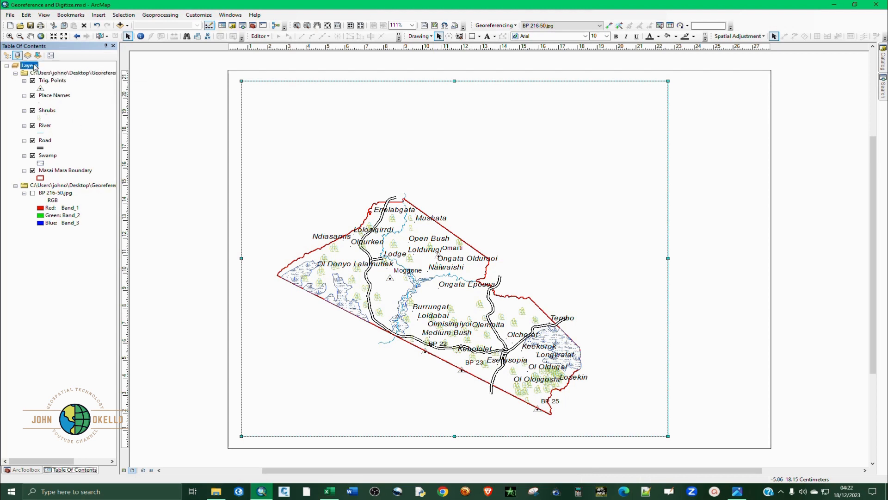
pyautogui.rightClick(35, 66)
pyautogui.click(63, 248)
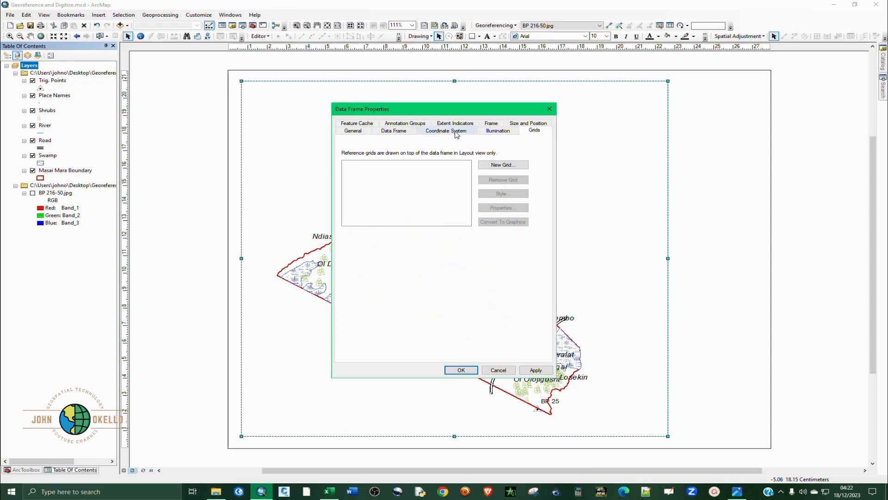
pyautogui.click(451, 132)
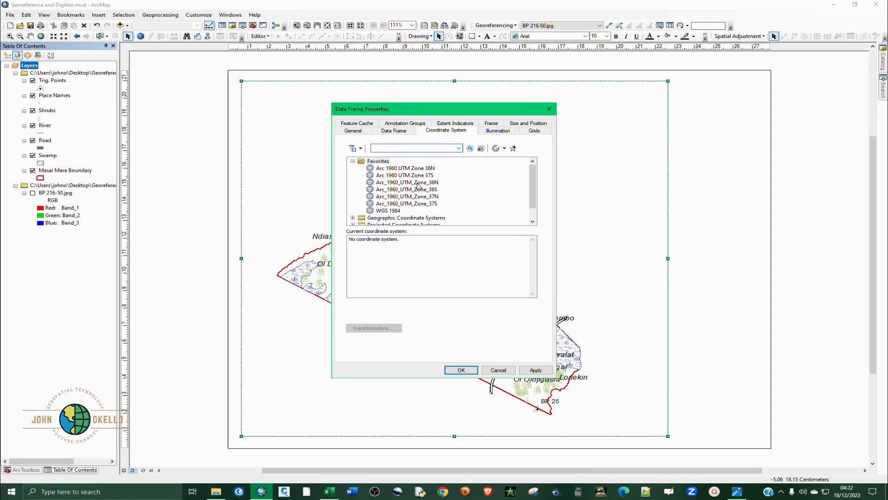
pyautogui.click(432, 190)
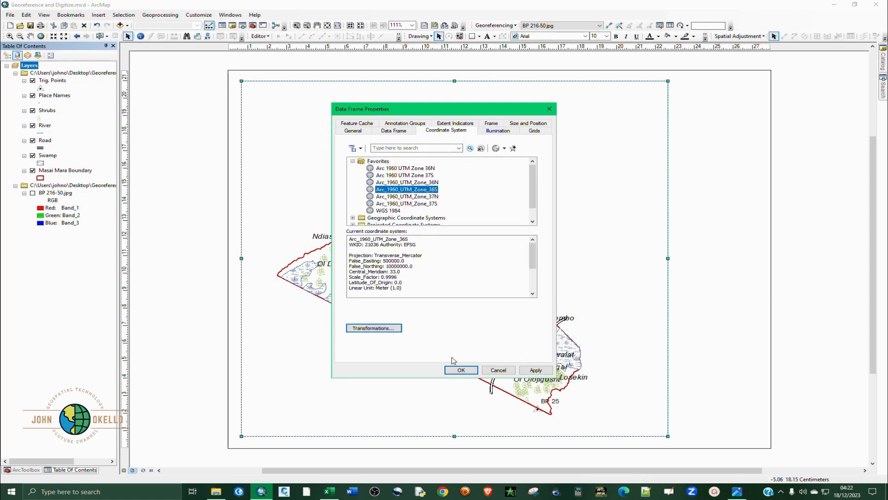
pyautogui.click(532, 371)
pyautogui.click(462, 370)
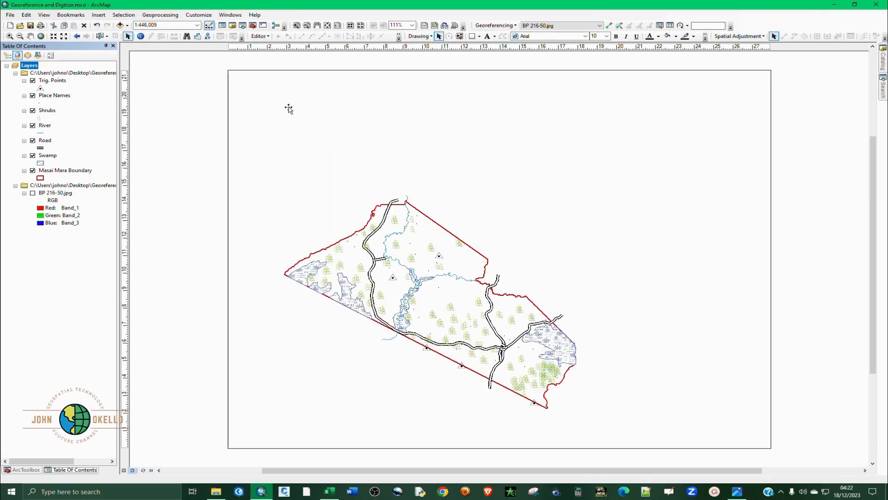
# Try the preset map scales 1:10,000, 1:100,000, 1:250,000 and 1:500,000 on the data frame
pyautogui.click(197, 25)
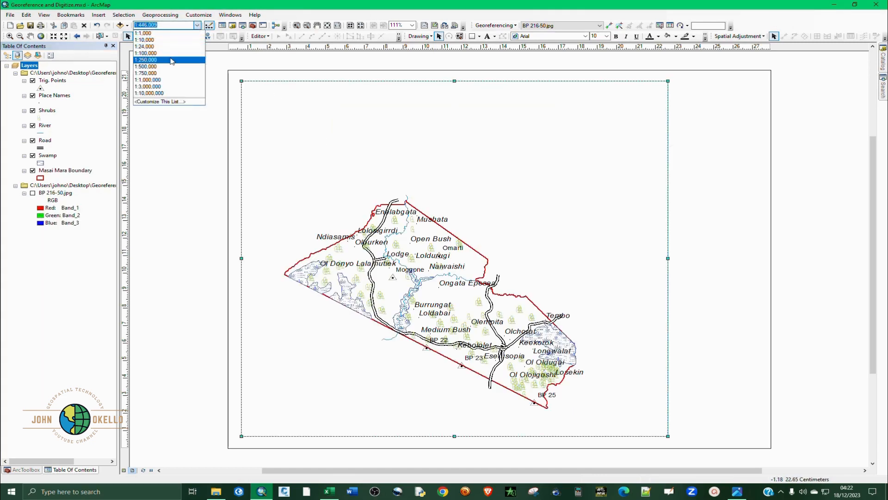
pyautogui.click(155, 40)
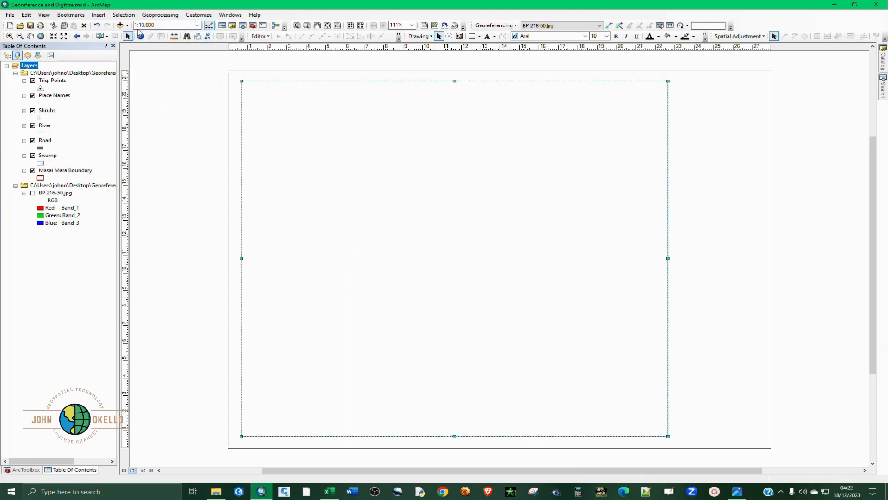
pyautogui.click(152, 26)
pyautogui.click(197, 25)
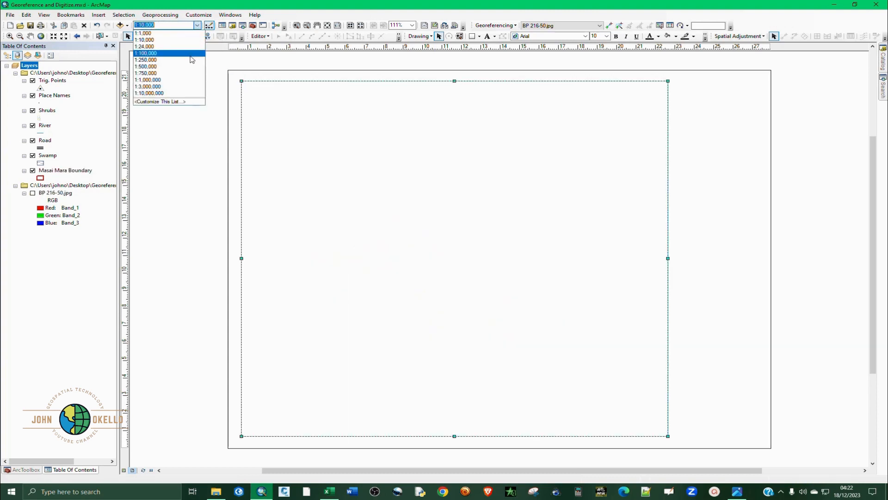
pyautogui.click(157, 54)
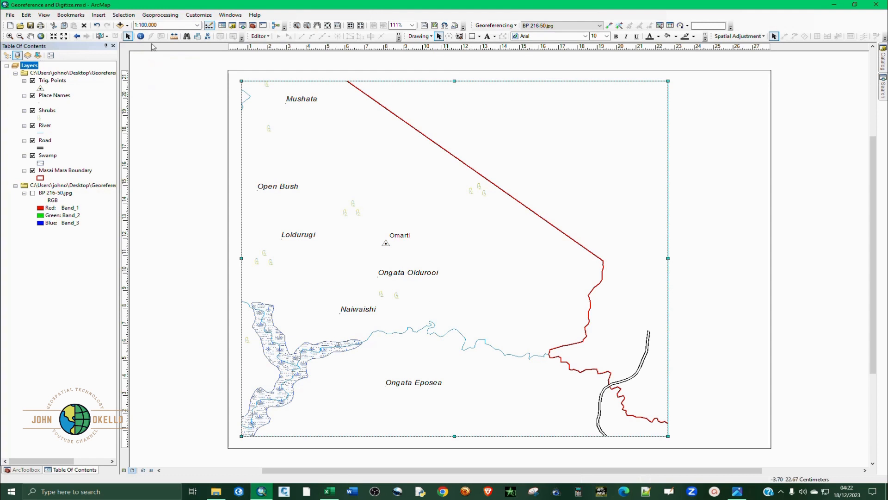
pyautogui.click(197, 25)
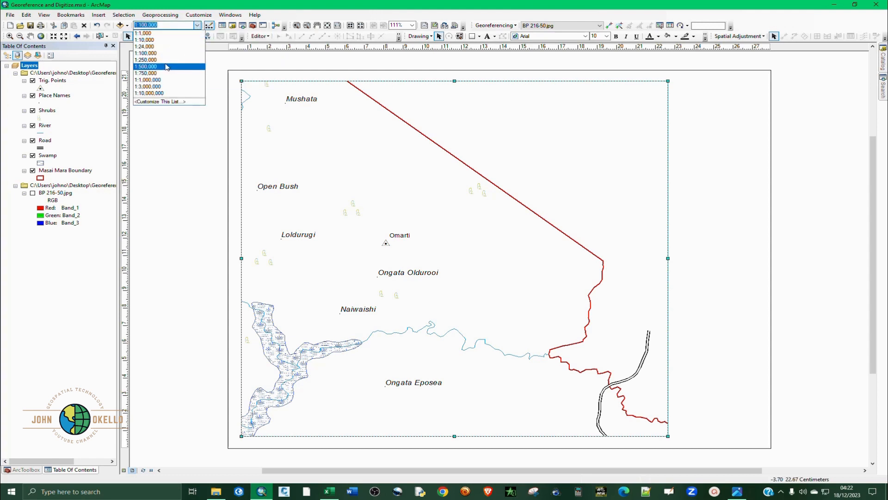
pyautogui.click(163, 64)
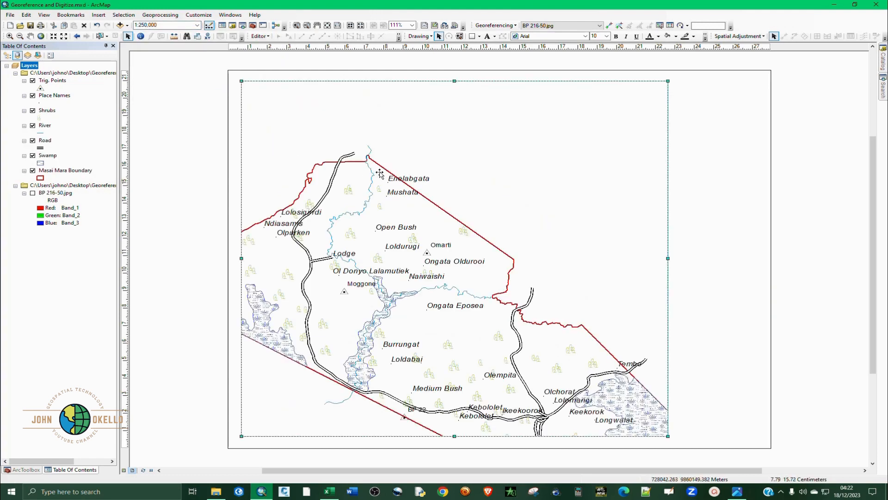
pyautogui.click(197, 25)
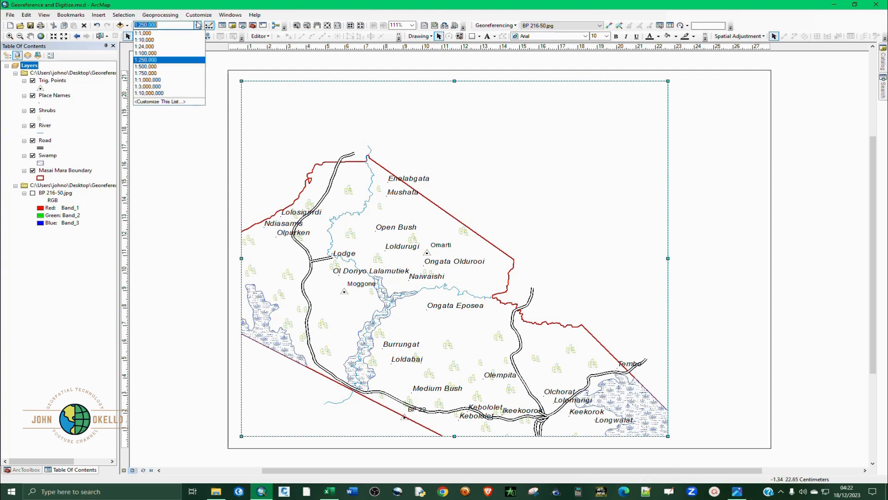
pyautogui.click(166, 67)
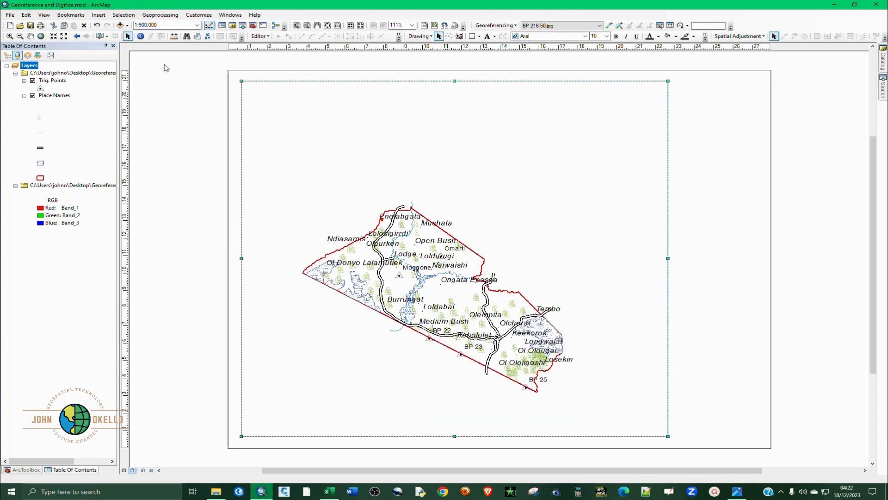
# Try the custom map scales 1:450,000 and 1:300,000 on the data frame
pyautogui.click(176, 25)
pyautogui.click(143, 24)
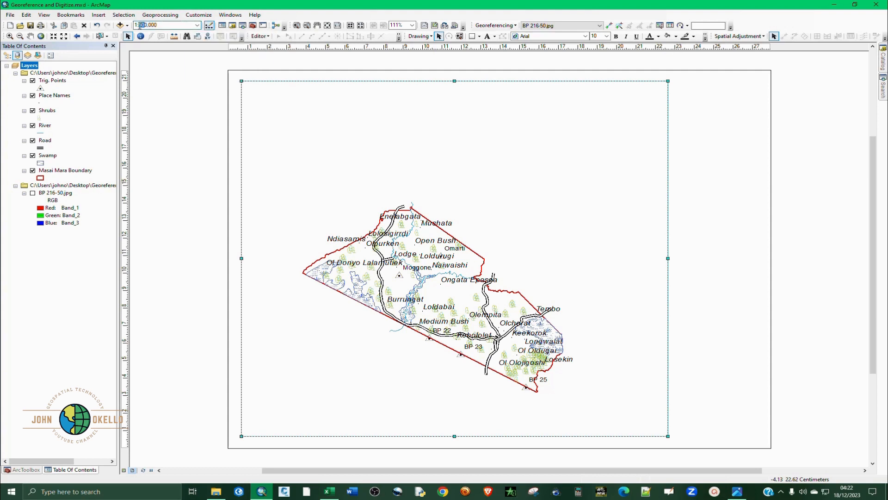
pyautogui.write('4')
pyautogui.press('Return')
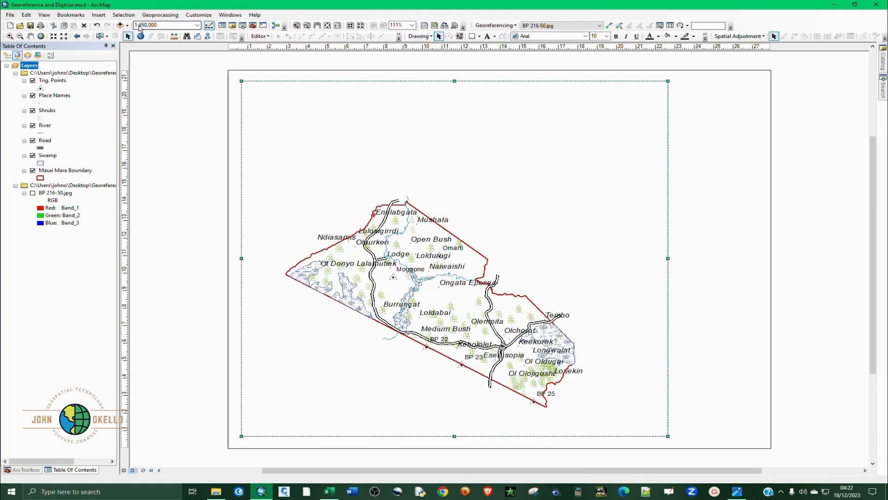
pyautogui.click(144, 24)
pyautogui.click(144, 25)
pyautogui.write('30')
pyautogui.press('Return')
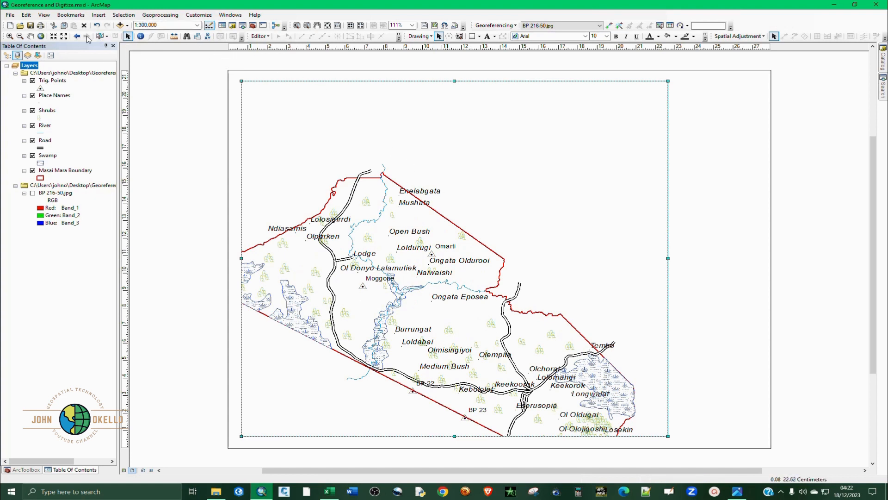
# Set the map scale to 1:320,000 and shift the map so the whole reserve fits inside the data frame
pyautogui.click(30, 36)
pyautogui.moveTo(467, 294); pyautogui.dragTo(489, 264)
pyautogui.moveTo(525, 293)
pyautogui.mouseDown()
pyautogui.moveTo(513, 281)
pyautogui.moveTo(521, 279)
pyautogui.mouseUp()
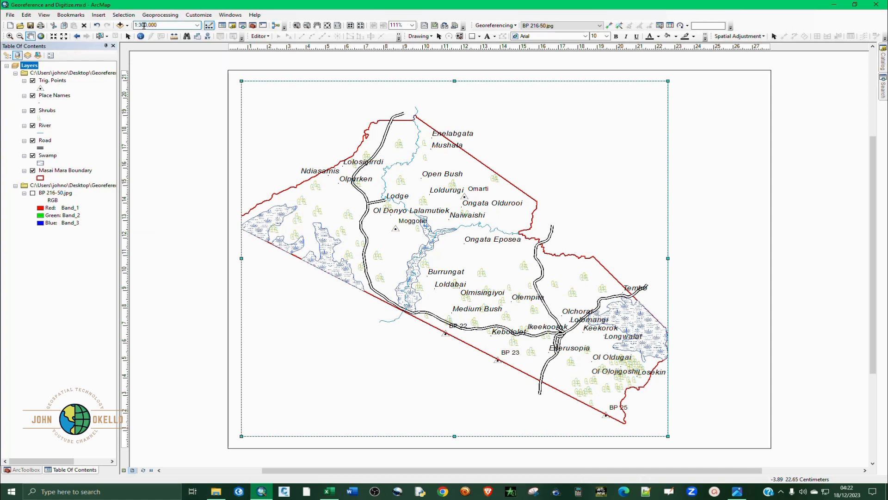
pyautogui.write('2')
pyautogui.press('Return')
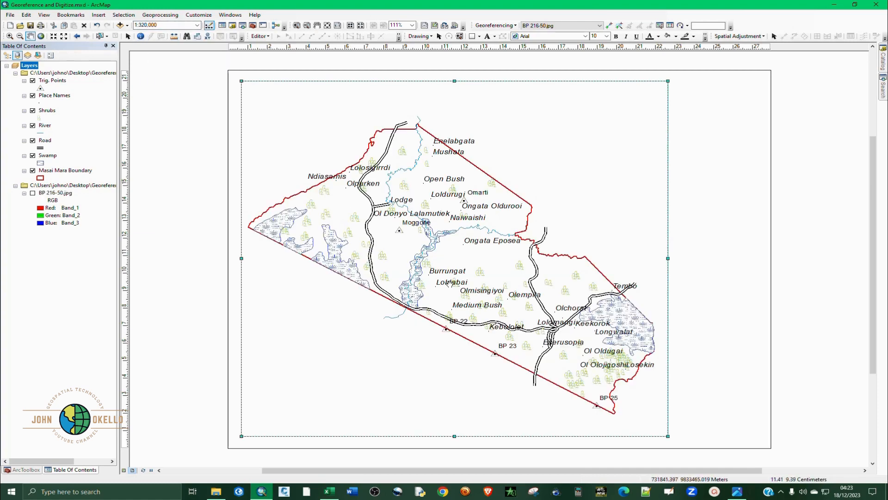
pyautogui.moveTo(449, 280); pyautogui.dragTo(450, 293)
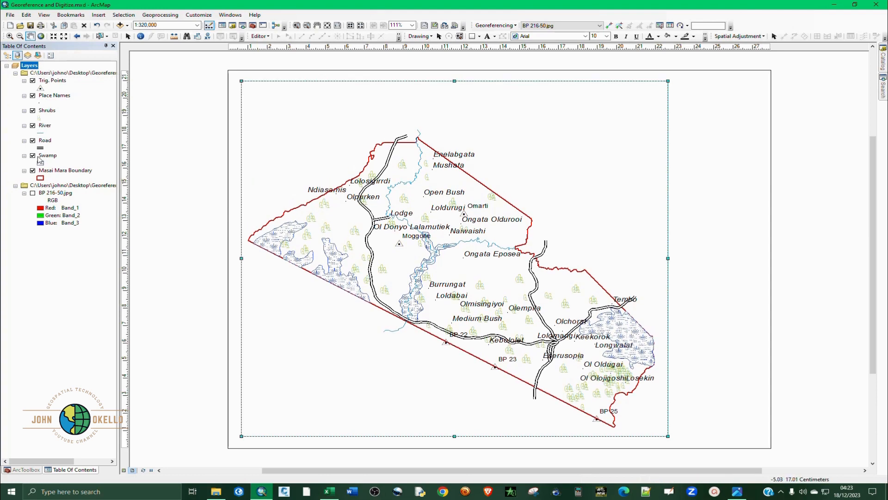
# Set the label text size of the Place Names layer to 10
pyautogui.click(55, 96)
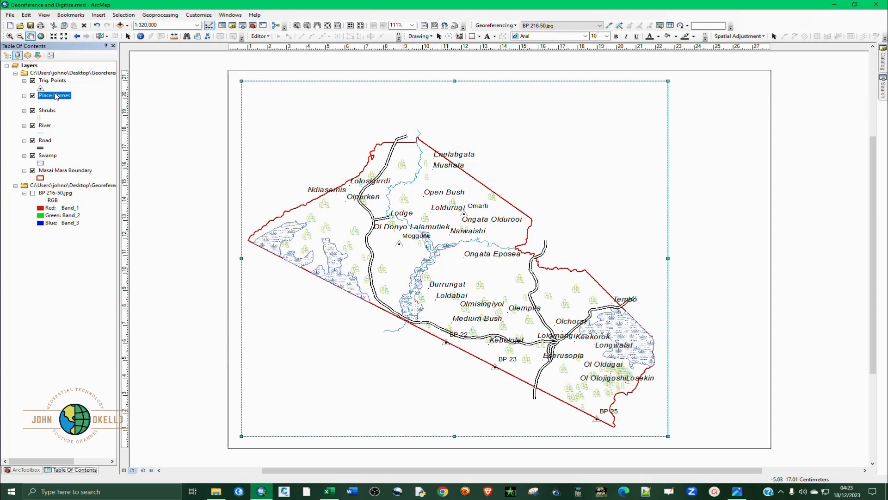
pyautogui.rightClick(64, 99)
pyautogui.click(91, 277)
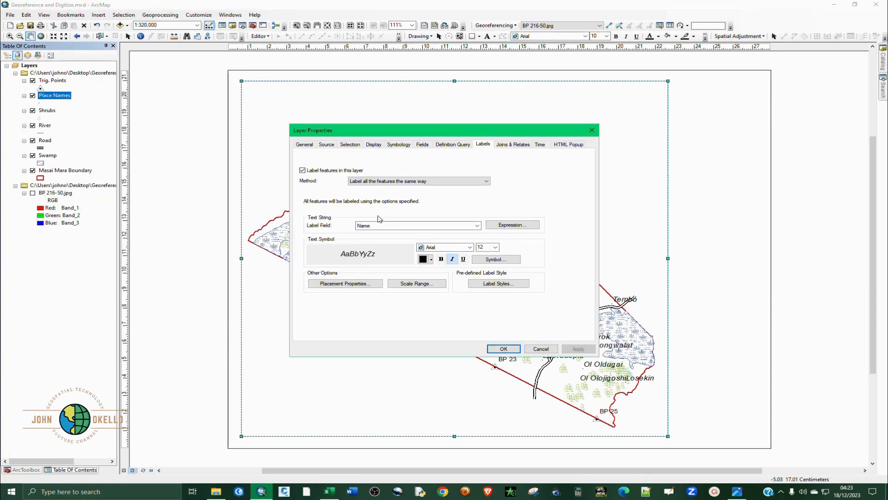
pyautogui.click(496, 248)
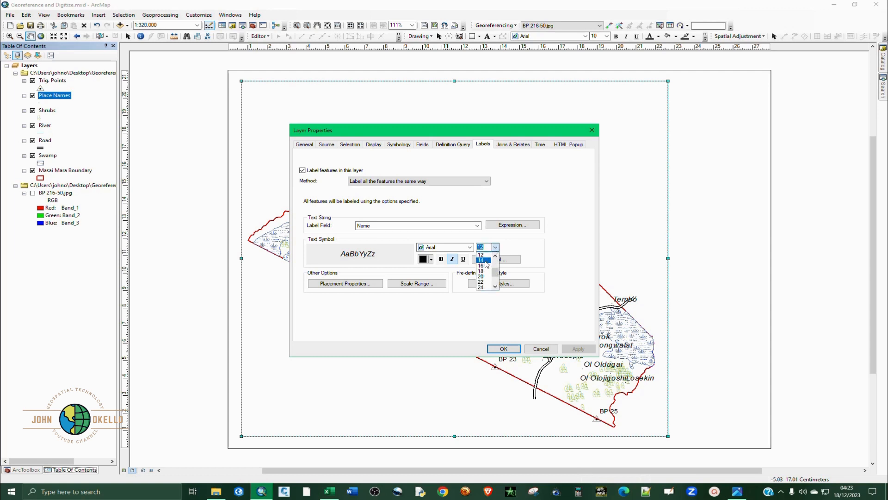
pyautogui.scroll(1, 485, 265)
pyautogui.click(482, 260)
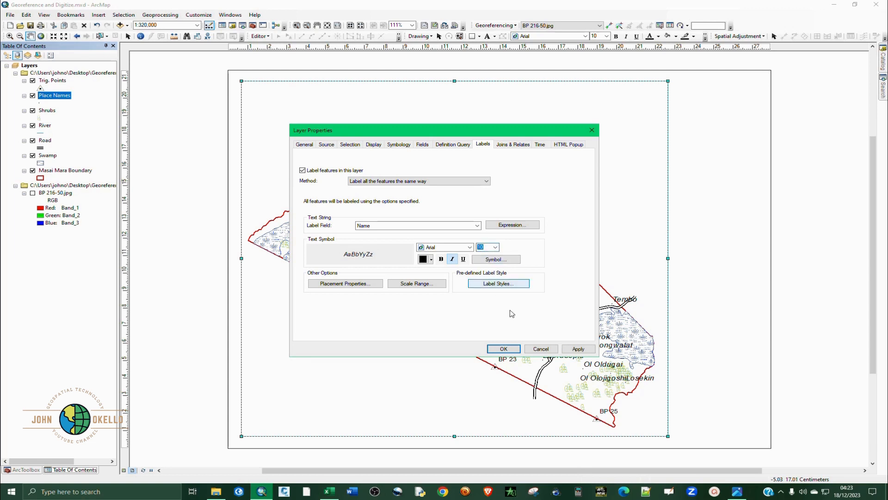
pyautogui.click(573, 350)
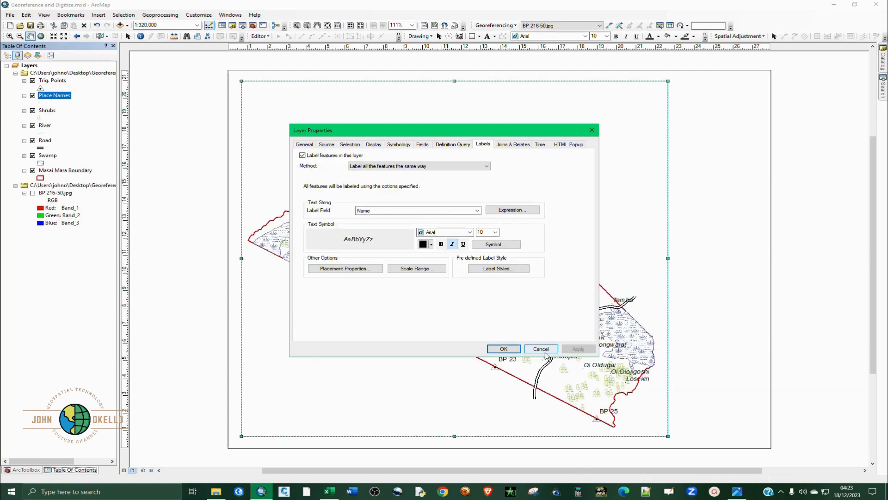
pyautogui.click(504, 349)
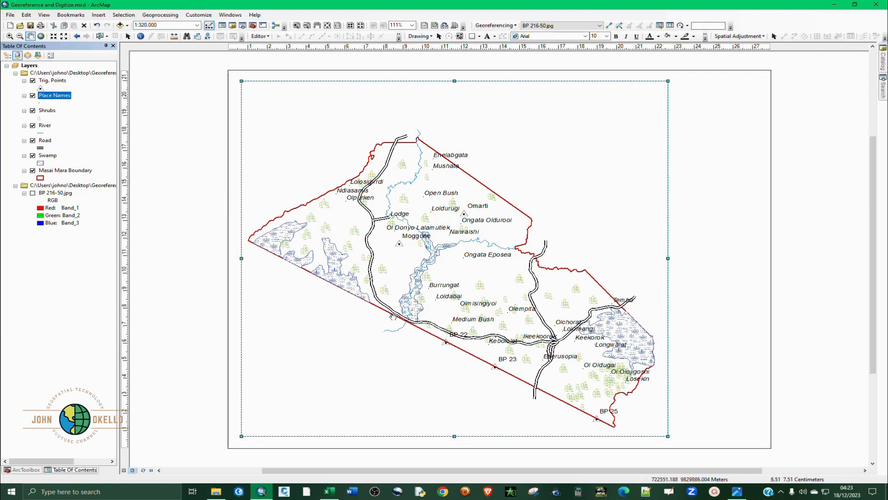
# Set the marker symbol size of the Shrubs layer to 15
pyautogui.click(39, 118)
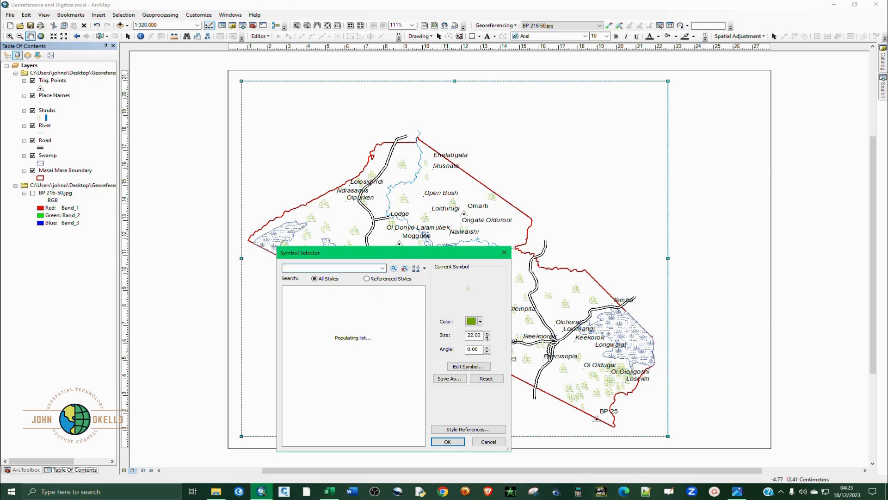
pyautogui.click(487, 339)
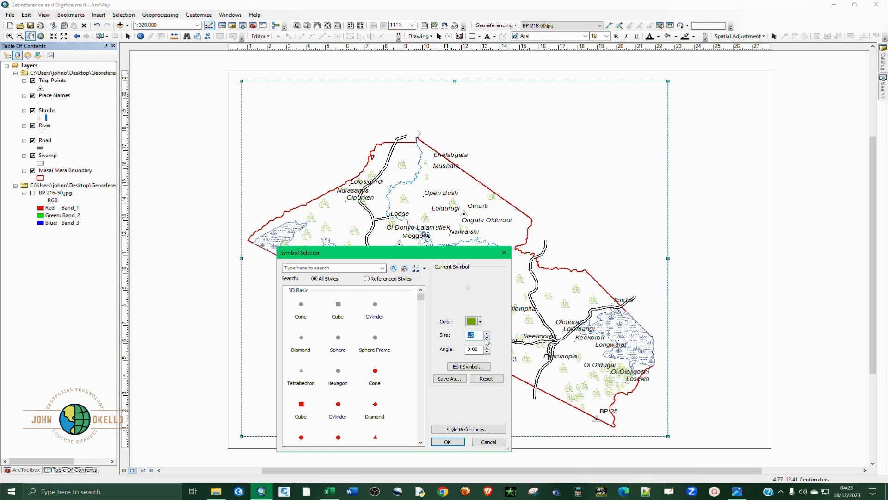
pyautogui.click(448, 441)
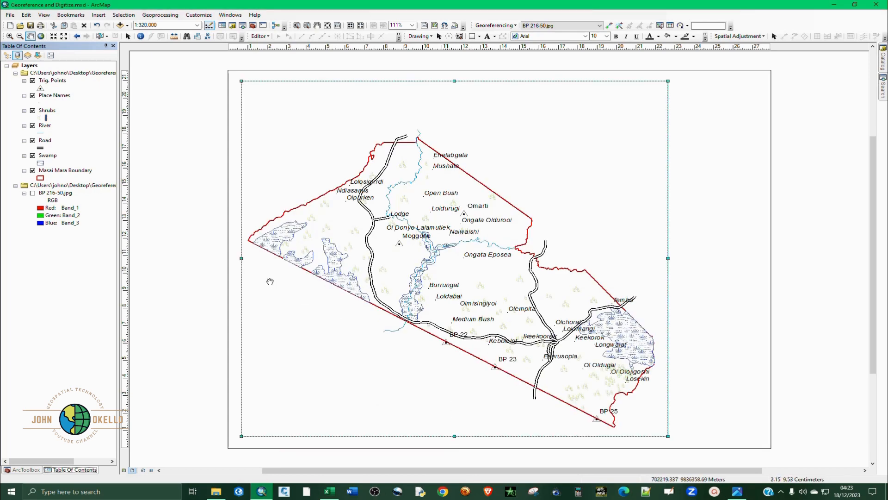
# Reduce the Shrubs marker symbol further to size 11
pyautogui.click(45, 118)
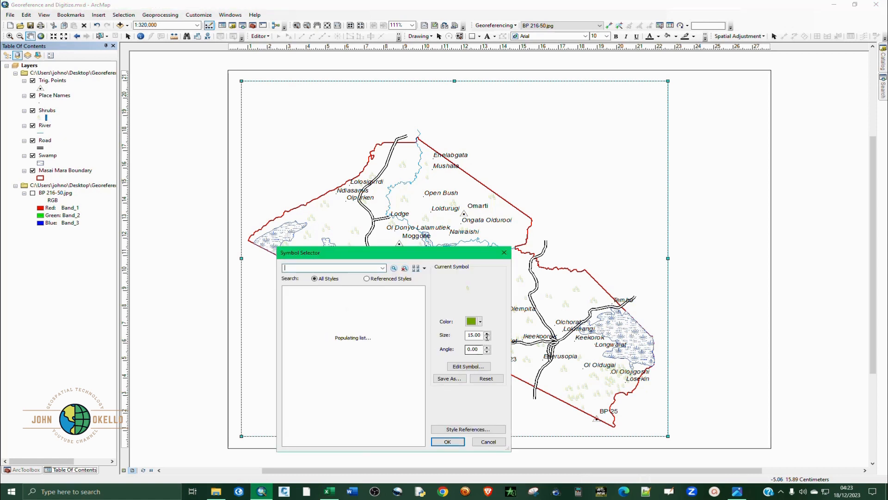
pyautogui.click(487, 338)
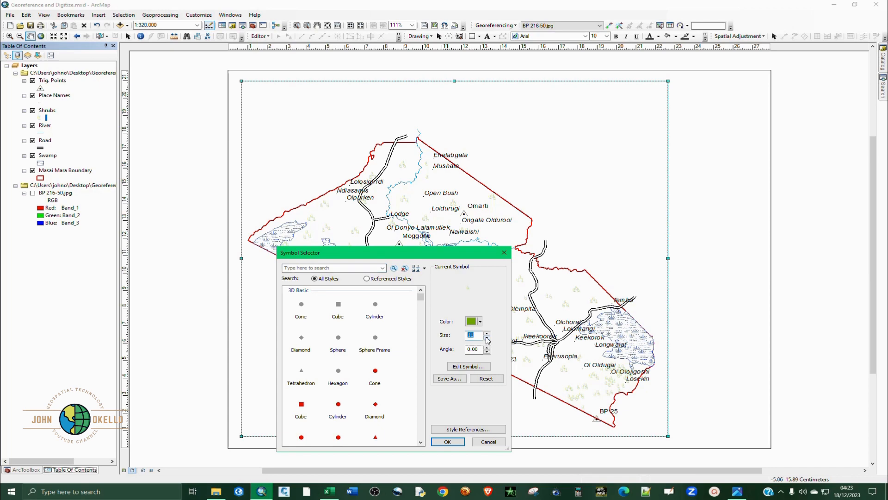
pyautogui.click(448, 441)
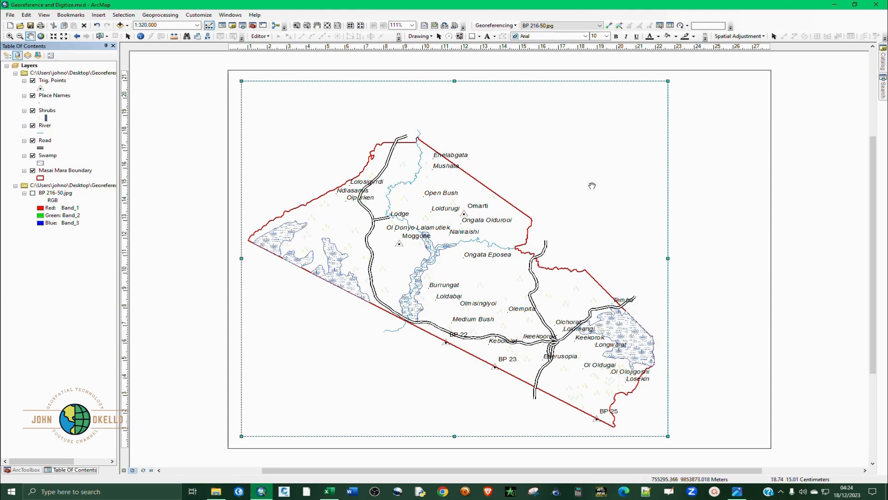
# Insert a north arrow in the ESRI North 12 style on the layout
pyautogui.click(127, 36)
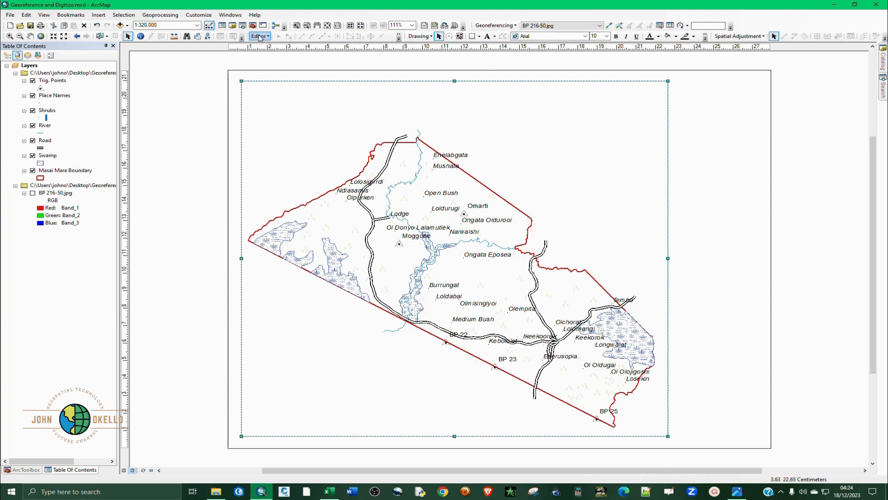
pyautogui.click(140, 36)
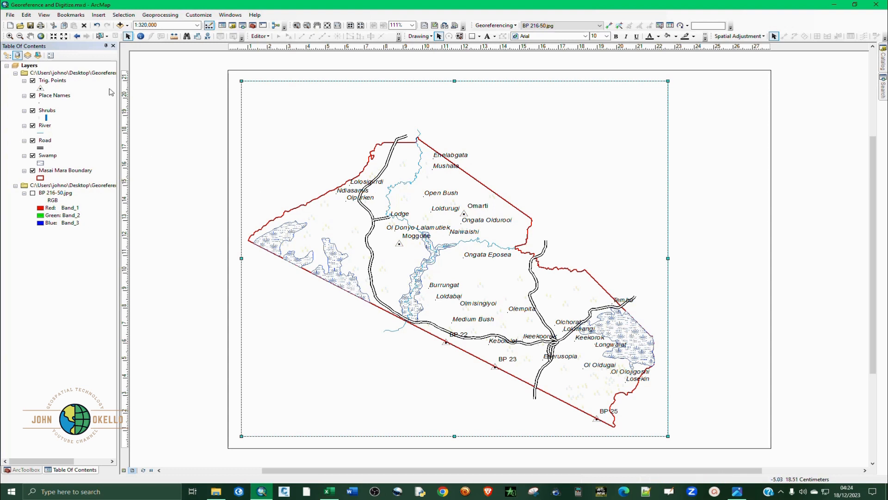
pyautogui.click(98, 15)
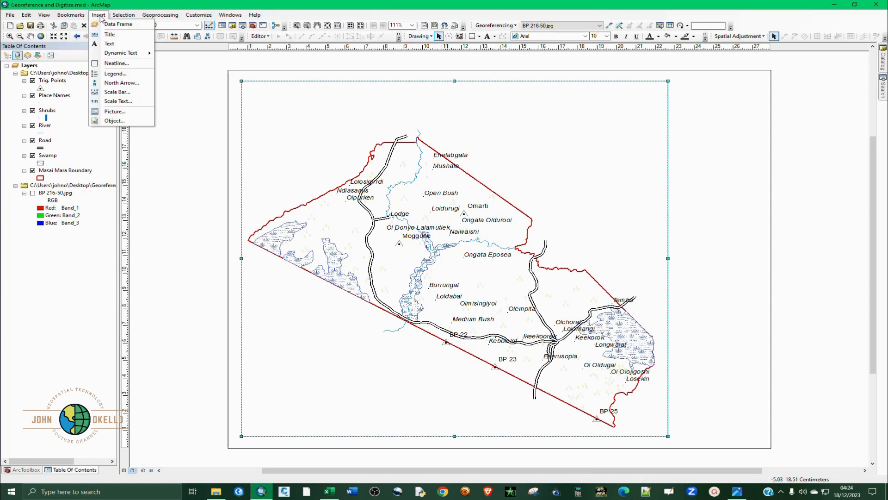
pyautogui.click(117, 83)
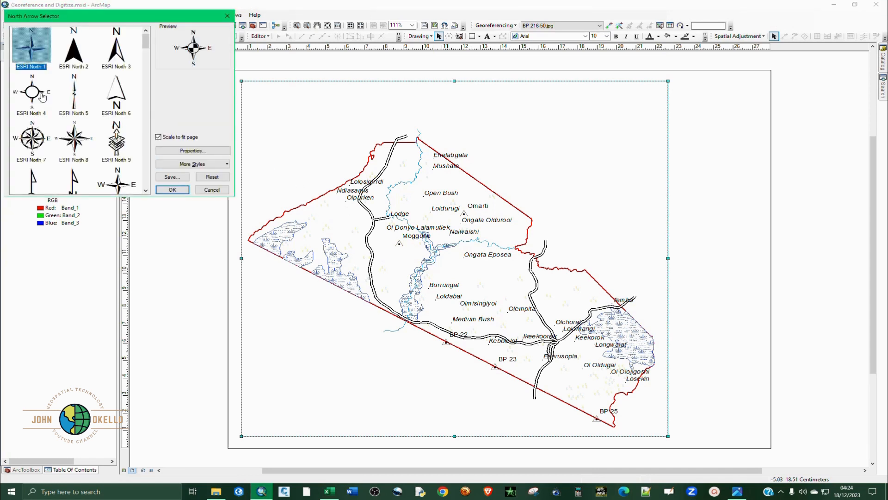
pyautogui.click(74, 139)
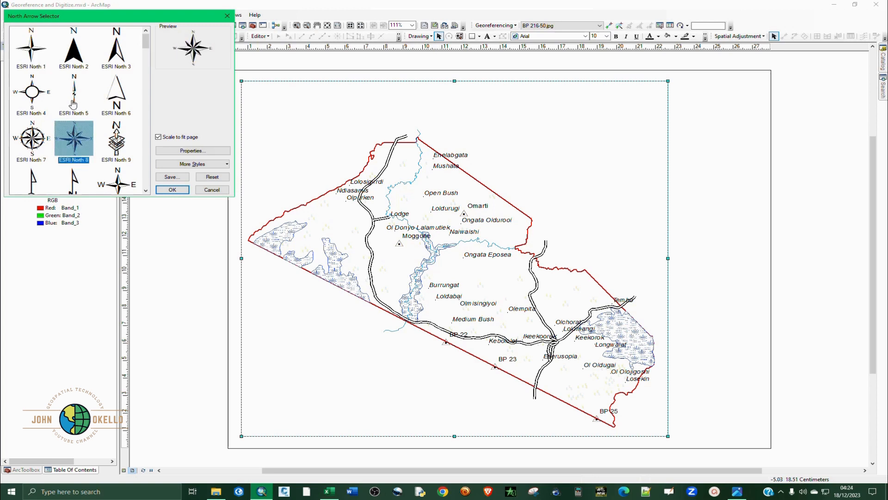
pyautogui.scroll(-3, 84, 158)
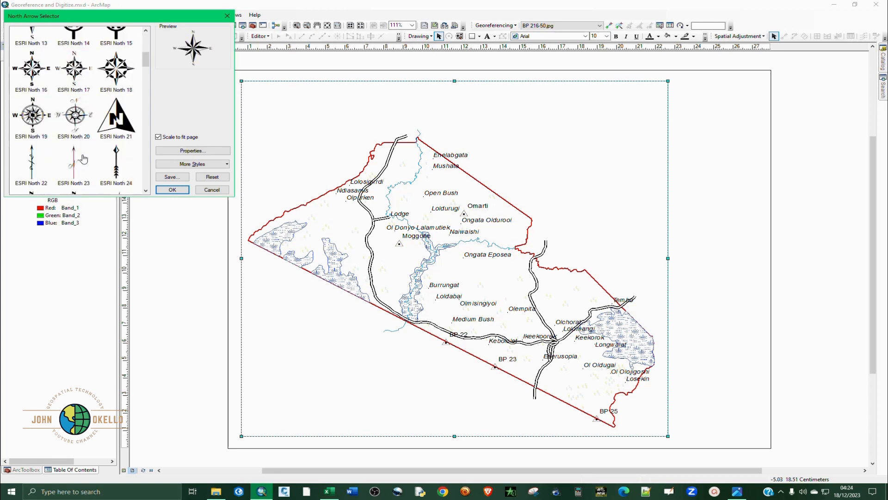
pyautogui.scroll(3, 106, 110)
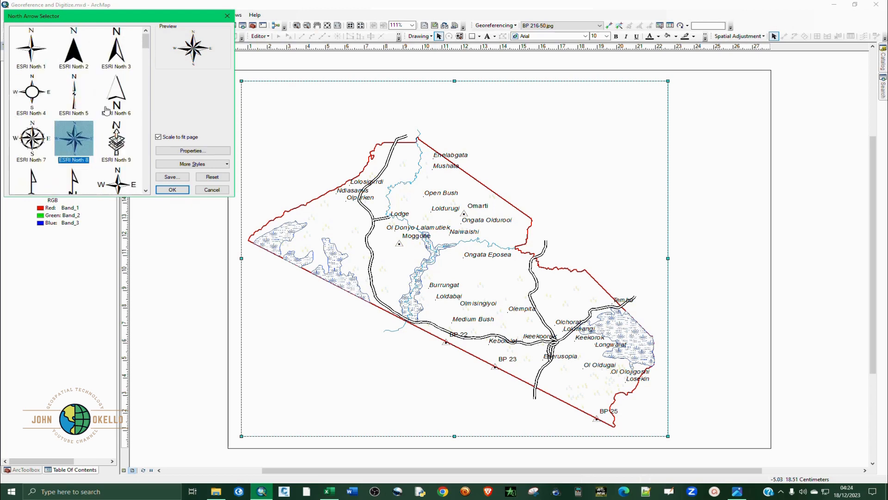
pyautogui.scroll(-2, 106, 110)
pyautogui.click(124, 116)
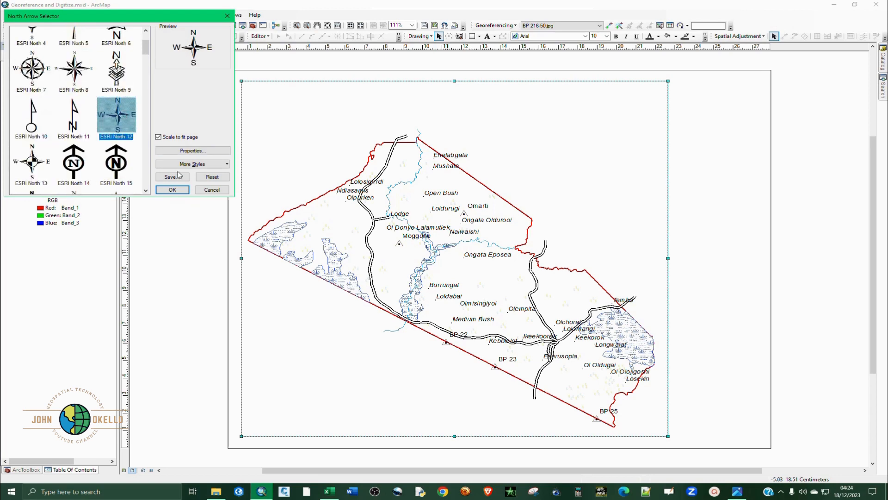
pyautogui.click(172, 190)
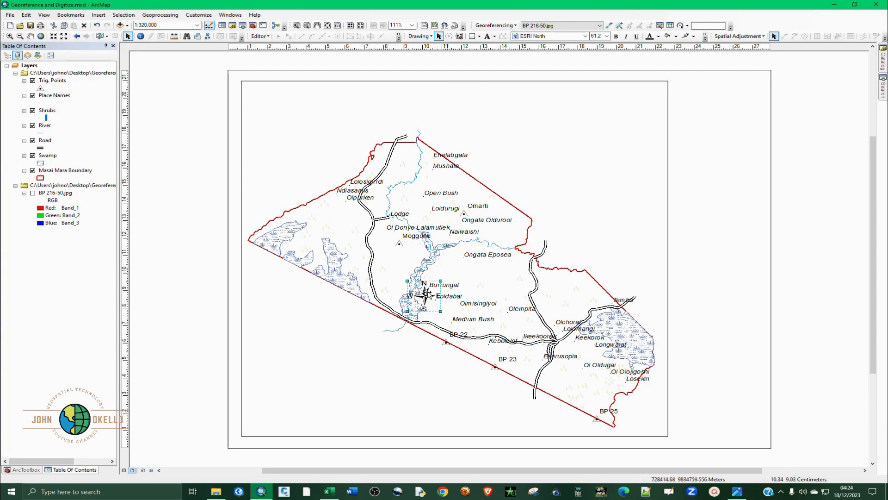
# Move the north arrow to the empty area northeast of the reserve boundary and enlarge it slightly
pyautogui.moveTo(427, 294); pyautogui.dragTo(616, 194)
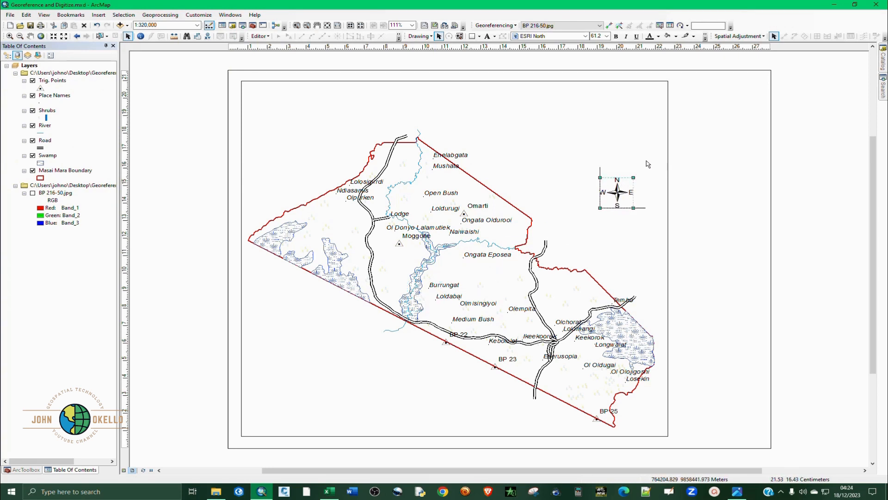
pyautogui.moveTo(648, 164); pyautogui.dragTo(648, 165)
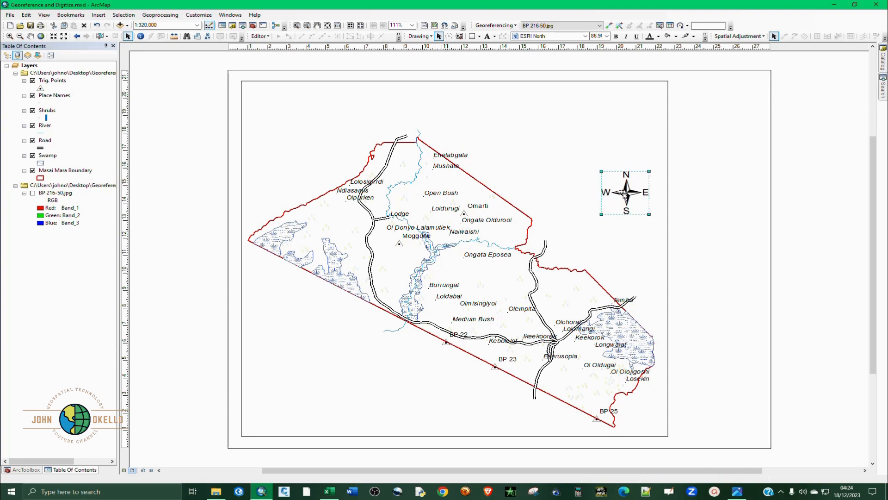
pyautogui.click(506, 150)
# Add the map title "MASAI MARA NATIONAL RESERVE" to the layout
pyautogui.click(97, 14)
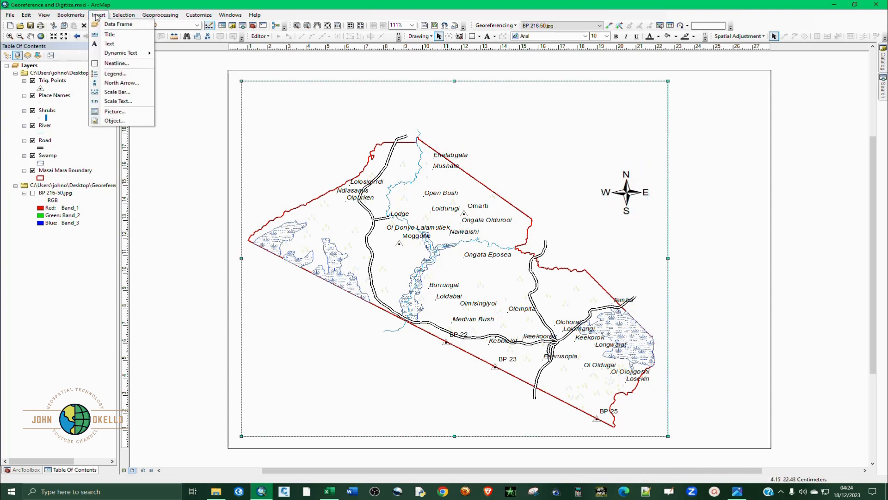
pyautogui.click(111, 35)
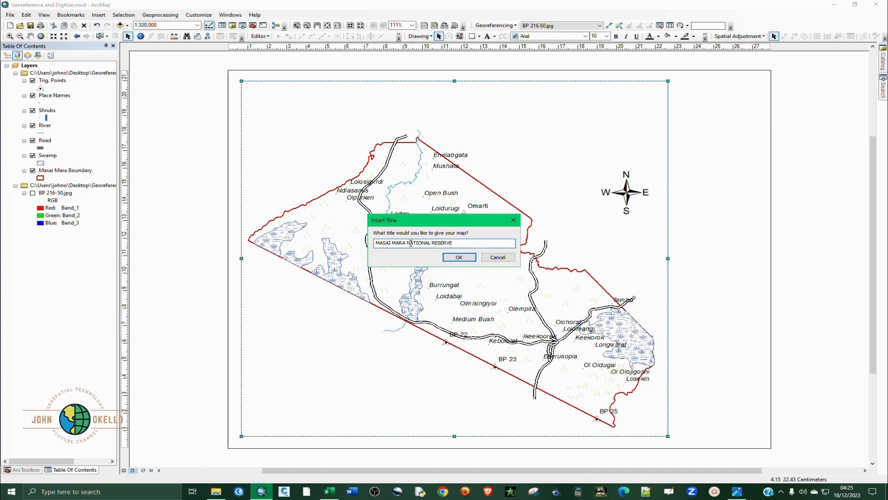
pyautogui.click(459, 257)
# Format the map title as size 20, bold and underlined, and move it closer to the data frame's upper edge above the reserve
pyautogui.doubleClick(479, 106)
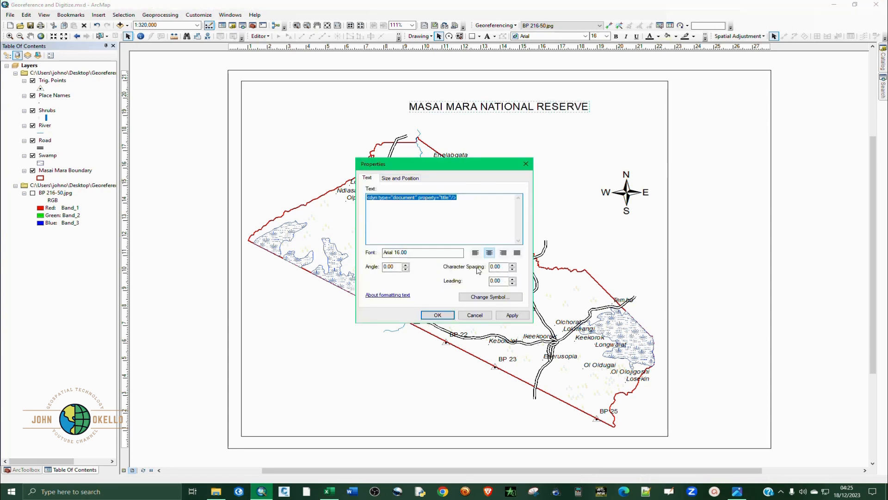
pyautogui.click(502, 298)
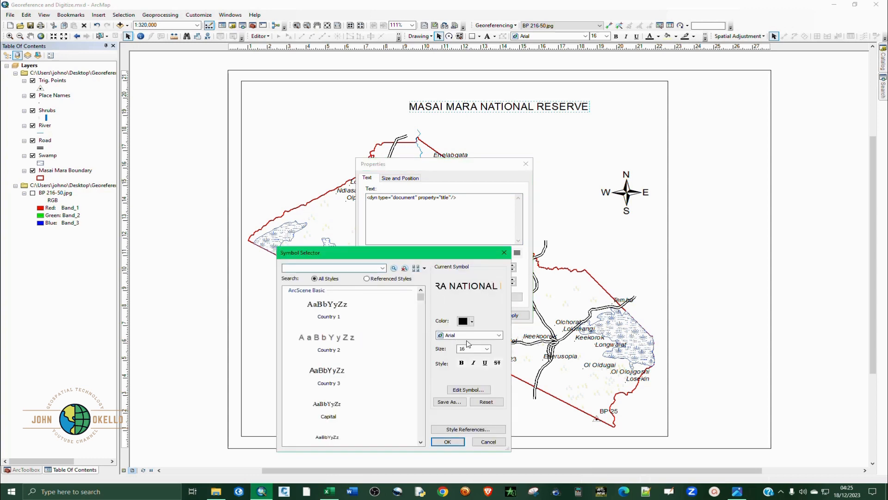
pyautogui.click(488, 350)
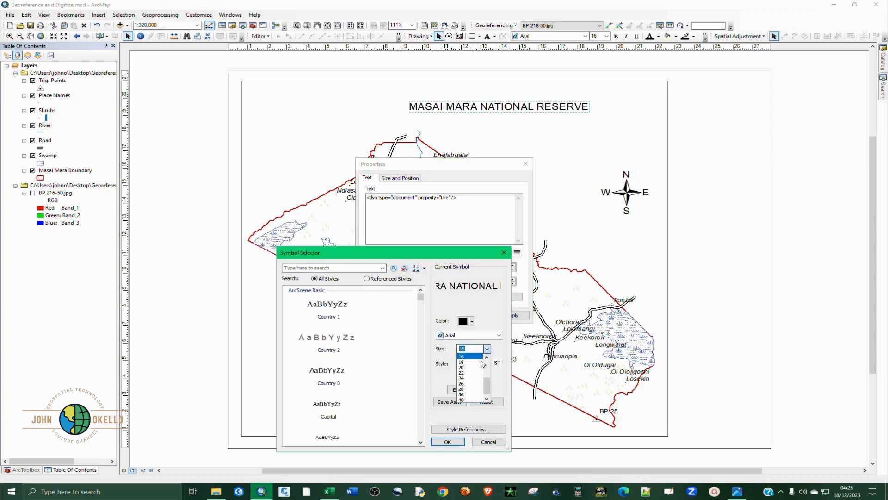
pyautogui.click(474, 367)
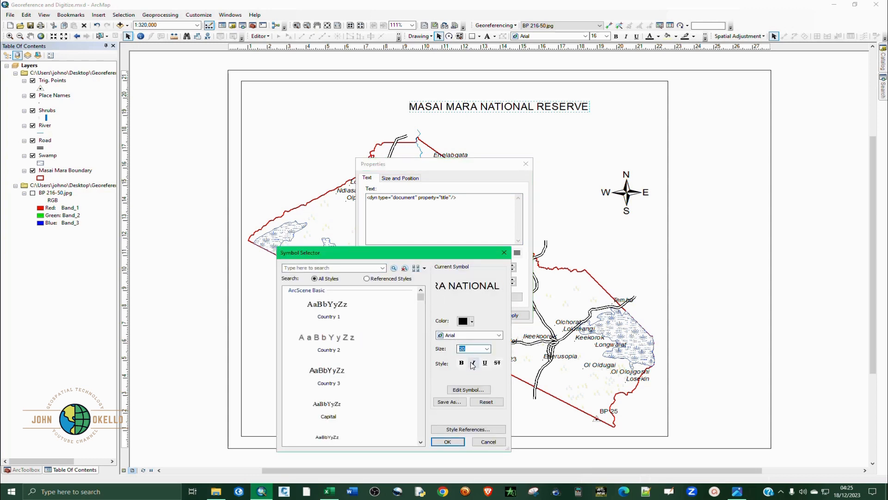
pyautogui.click(461, 363)
pyautogui.click(484, 362)
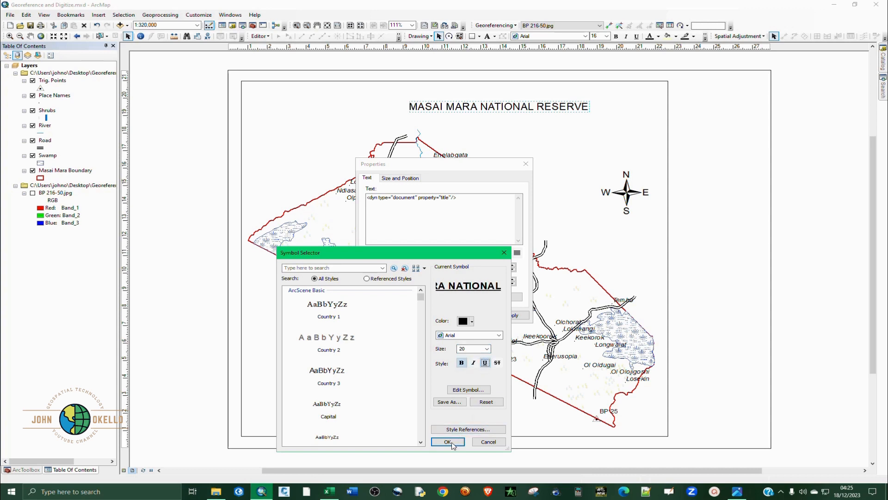
pyautogui.click(448, 442)
pyautogui.click(513, 316)
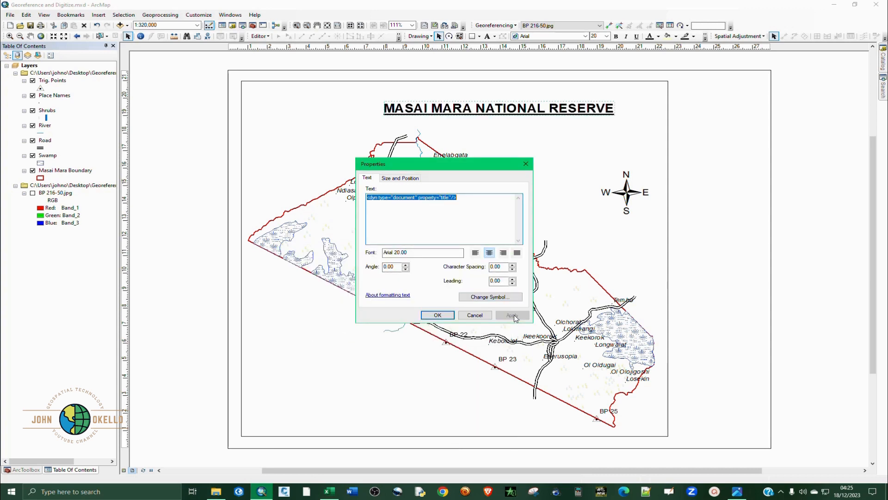
pyautogui.click(438, 315)
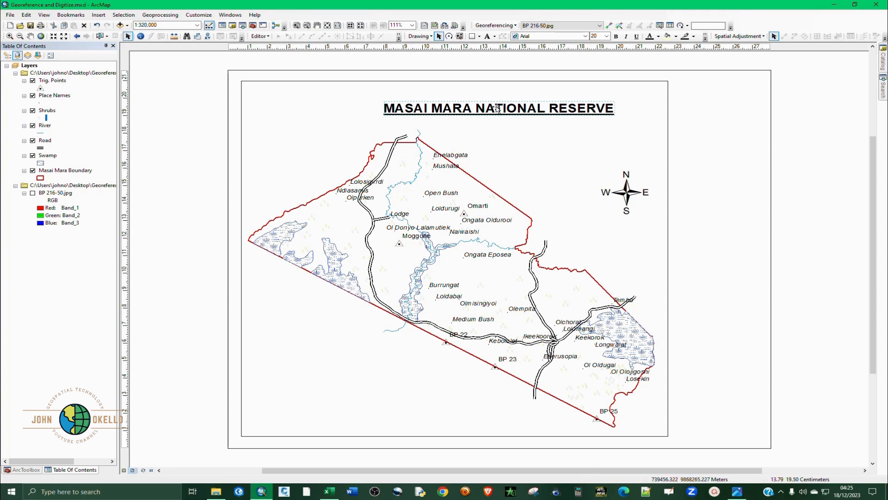
pyautogui.moveTo(492, 106); pyautogui.dragTo(481, 102)
pyautogui.click(167, 98)
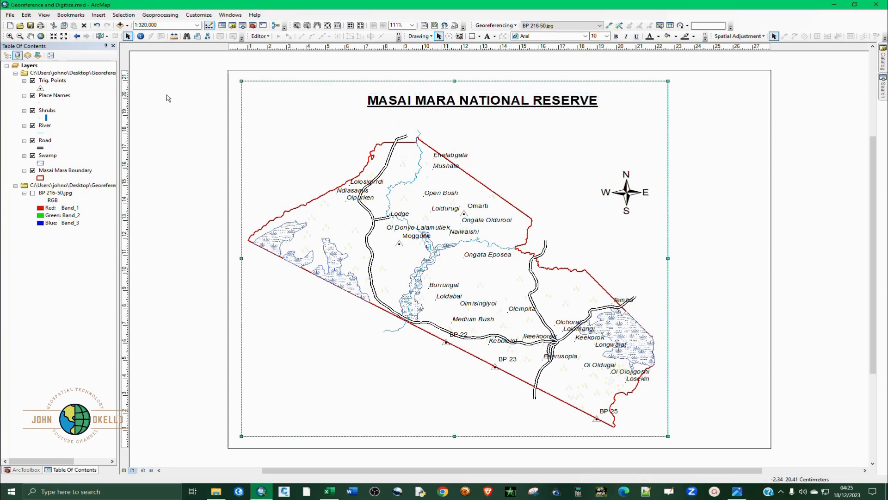
# Insert a scale bar in the Scale Line 2 style with kilometers as division units and the label positioned above right
pyautogui.click(99, 15)
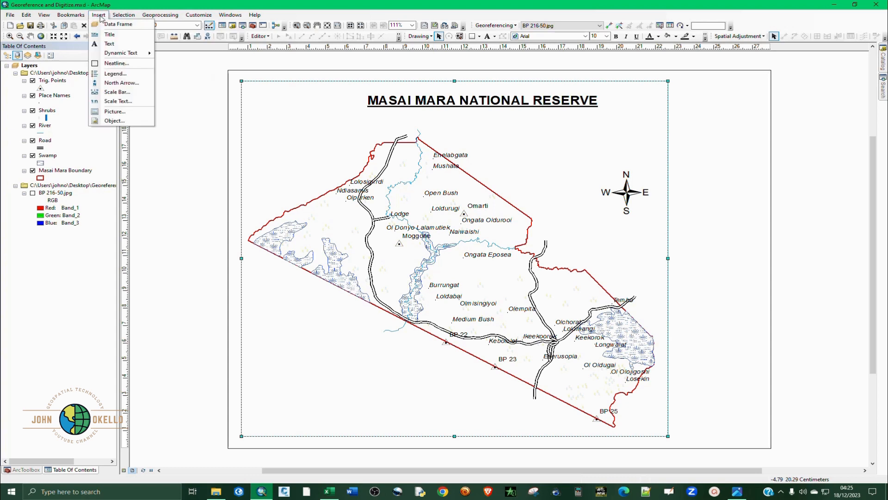
pyautogui.click(113, 93)
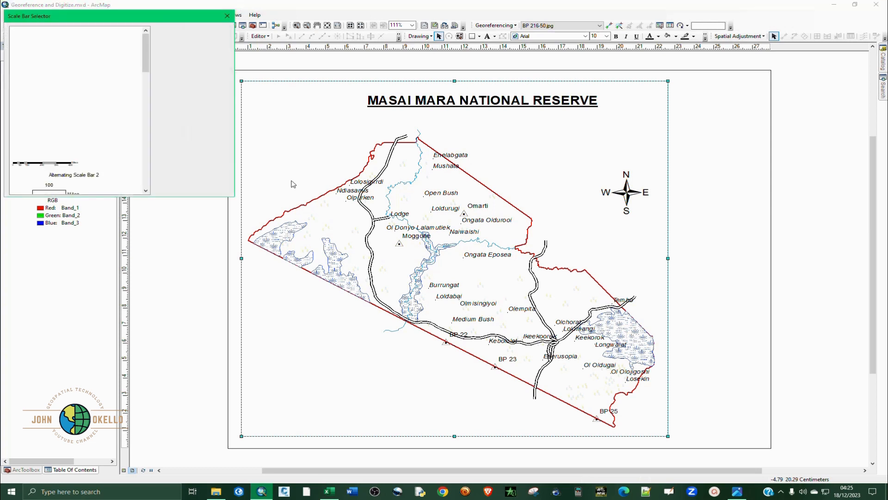
pyautogui.click(51, 70)
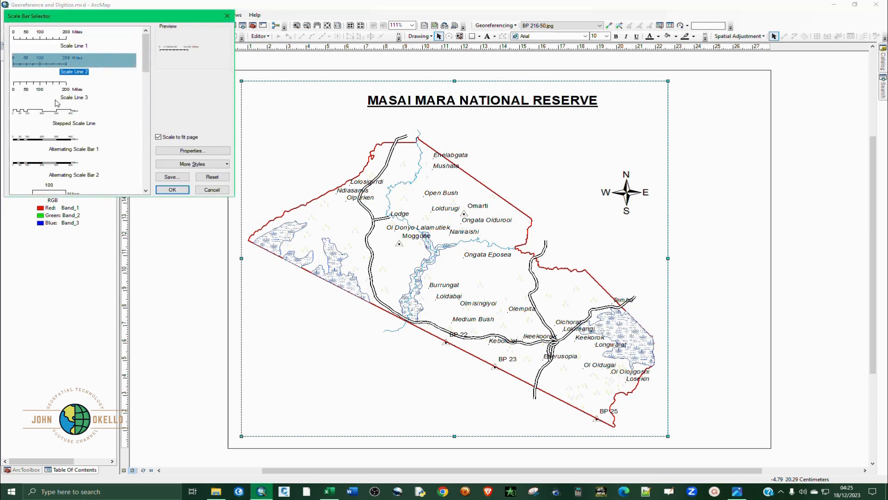
pyautogui.click(194, 152)
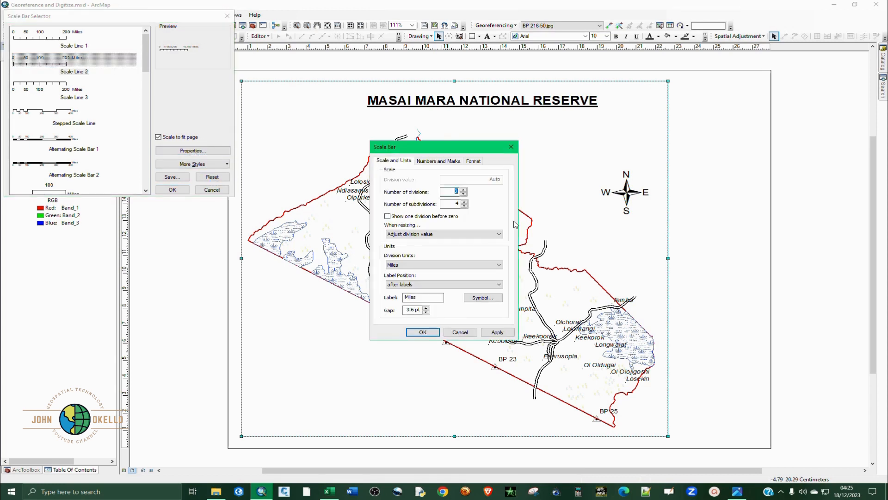
pyautogui.click(433, 266)
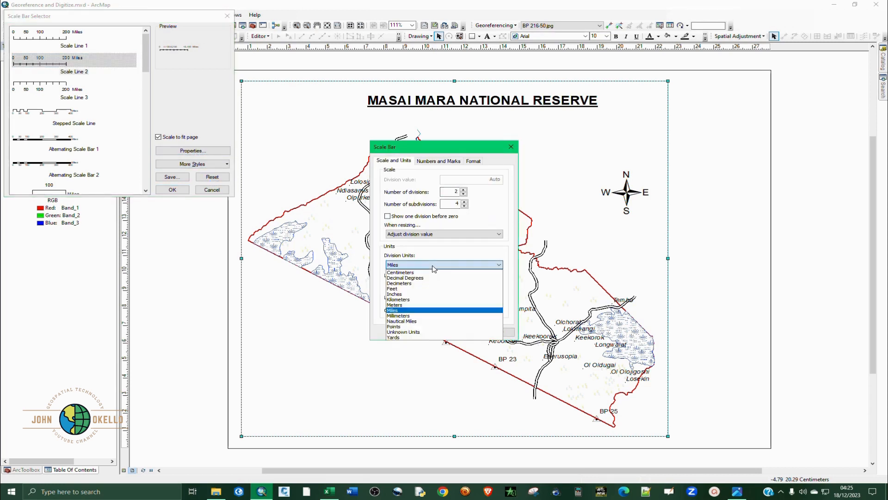
pyautogui.click(403, 299)
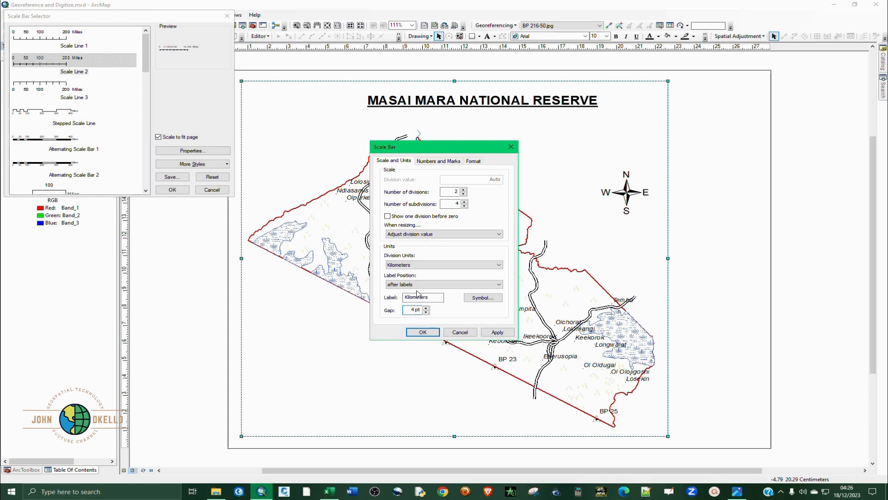
pyautogui.click(420, 284)
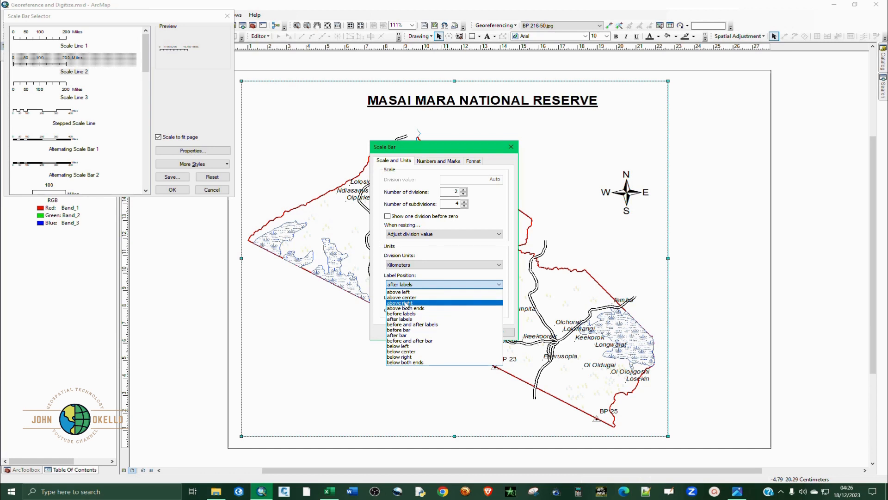
pyautogui.click(406, 303)
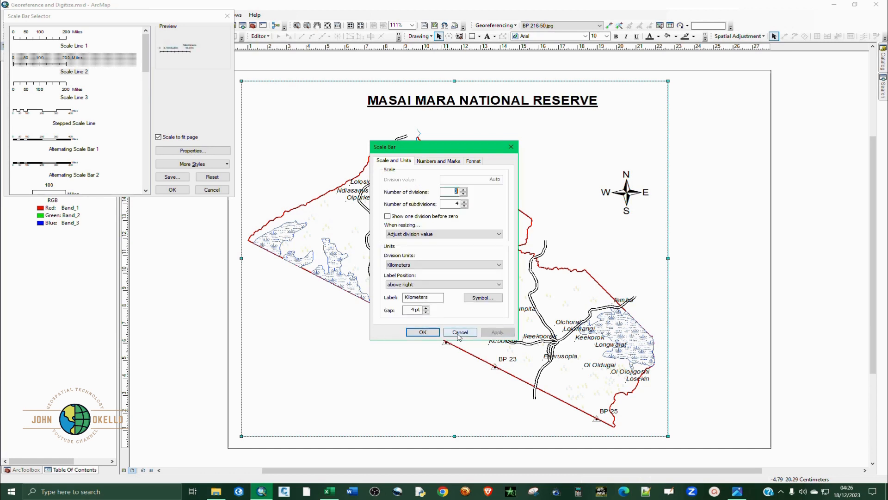
pyautogui.click(430, 334)
pyautogui.click(172, 190)
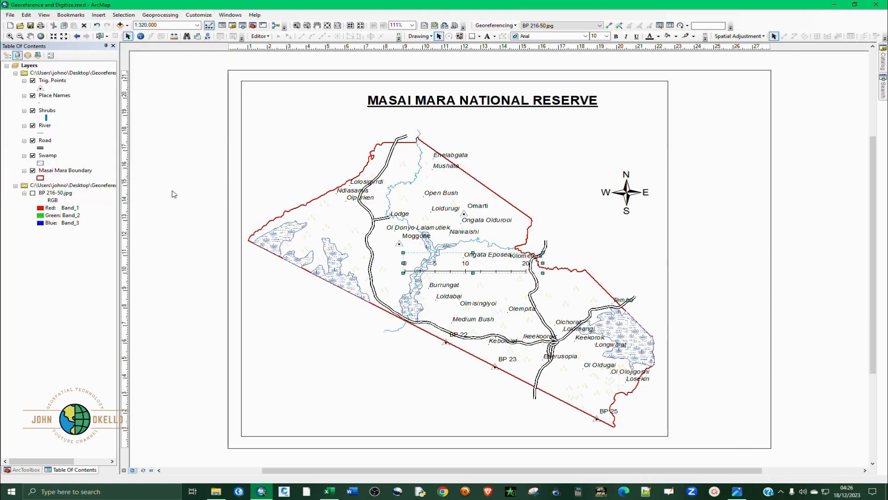
# Move the scale bar to the empty area southwest of the reserve boundary and widen it slightly
pyautogui.moveTo(482, 263); pyautogui.dragTo(365, 414)
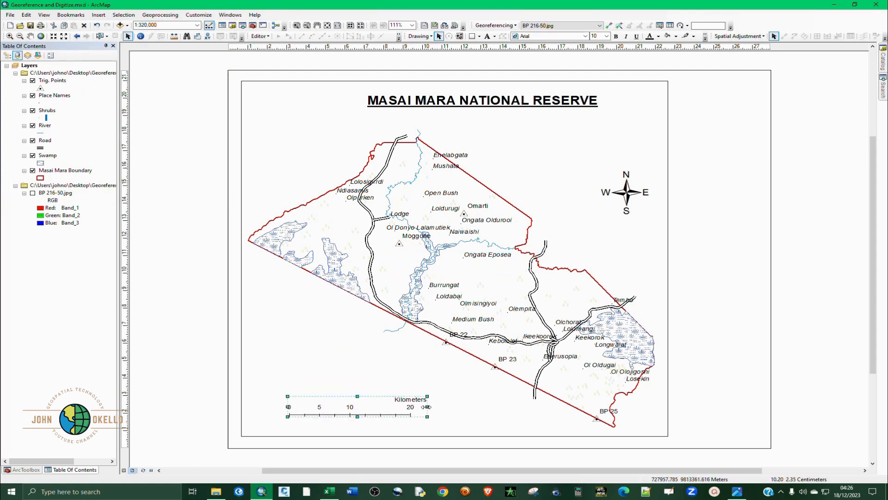
pyautogui.moveTo(428, 407)
pyautogui.mouseDown()
pyautogui.moveTo(604, 406)
pyautogui.moveTo(436, 406)
pyautogui.mouseUp()
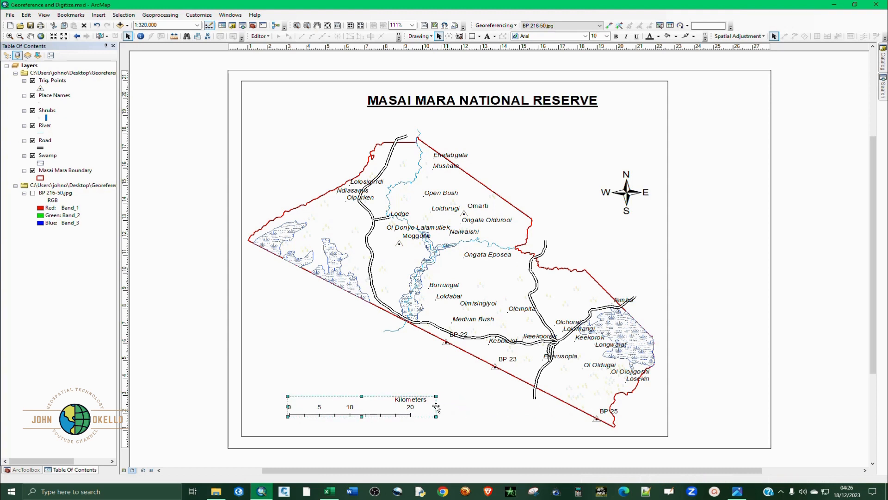
pyautogui.moveTo(370, 403); pyautogui.dragTo(373, 401)
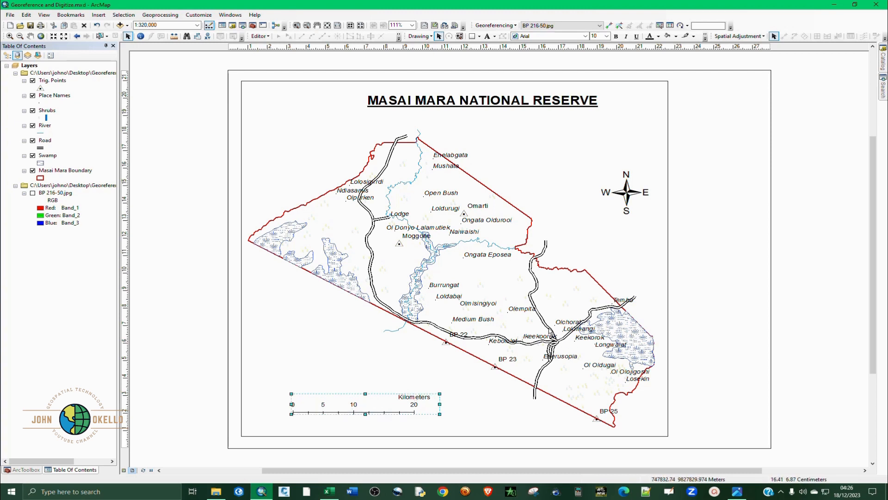
pyautogui.click(700, 280)
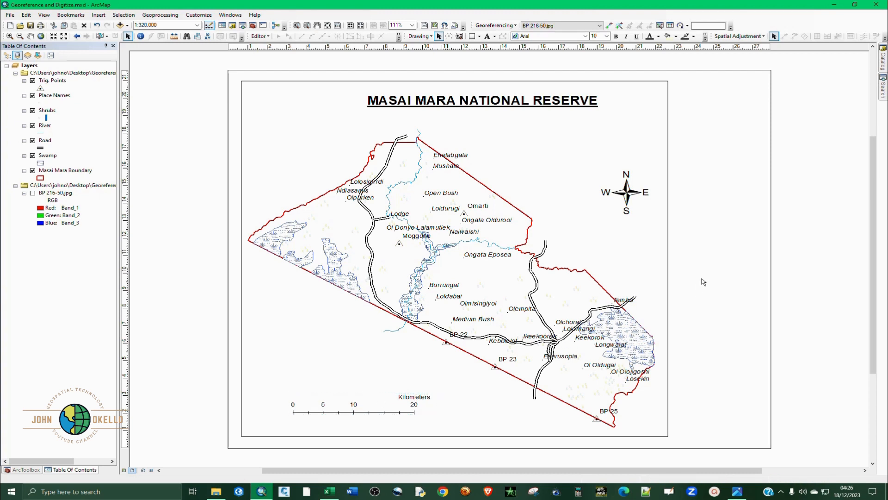
# Set up a new scale text for the data frame in the Absolute style, keeping its number format
pyautogui.click(588, 221)
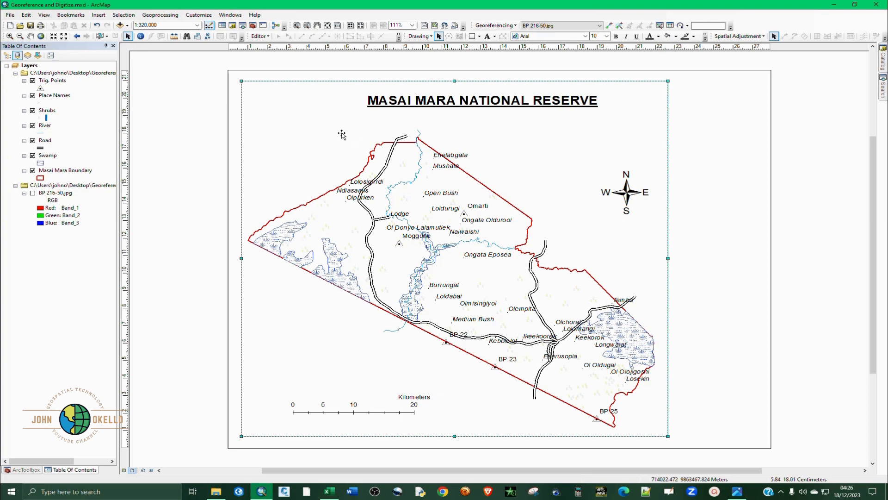
pyautogui.click(98, 15)
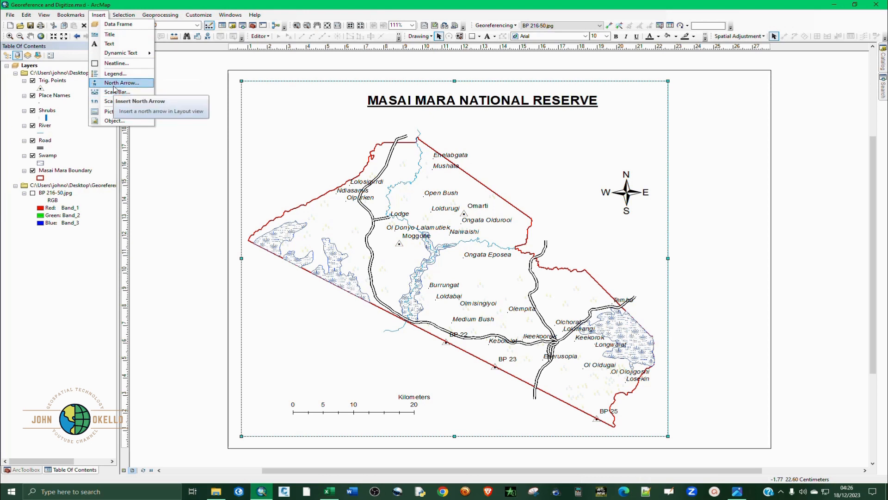
pyautogui.click(116, 101)
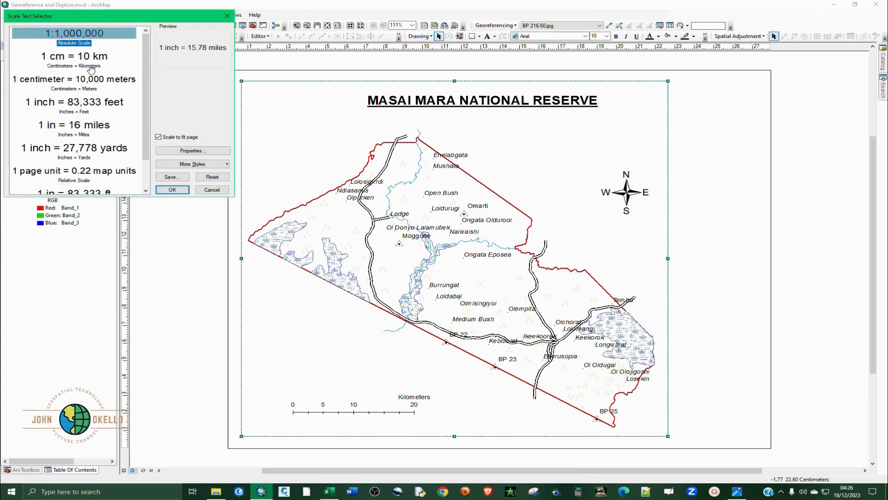
pyautogui.click(182, 150)
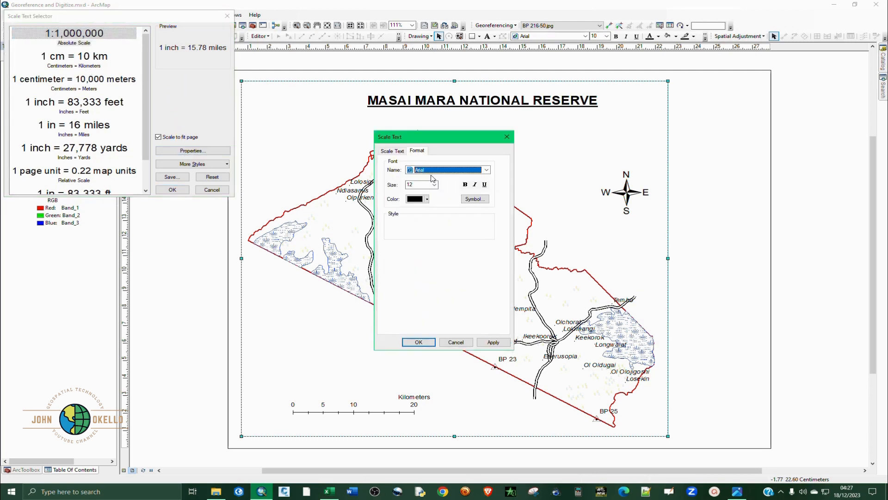
pyautogui.click(386, 151)
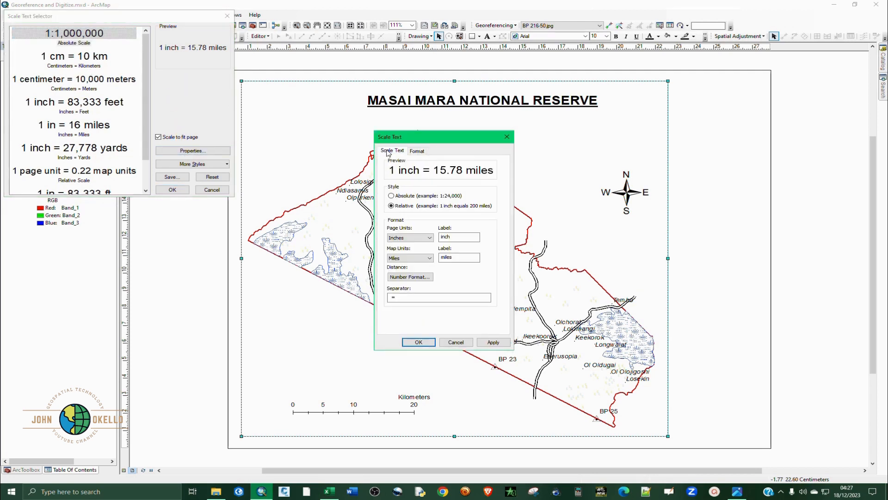
pyautogui.click(392, 196)
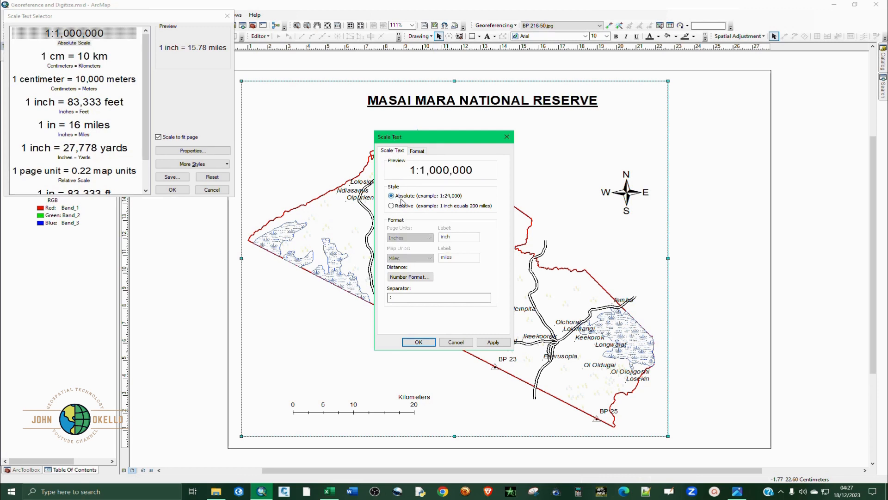
pyautogui.click(492, 342)
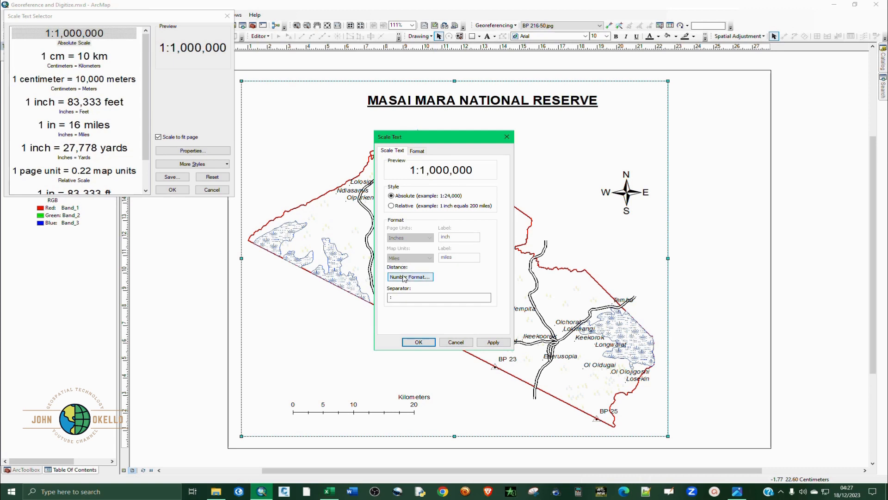
pyautogui.click(406, 277)
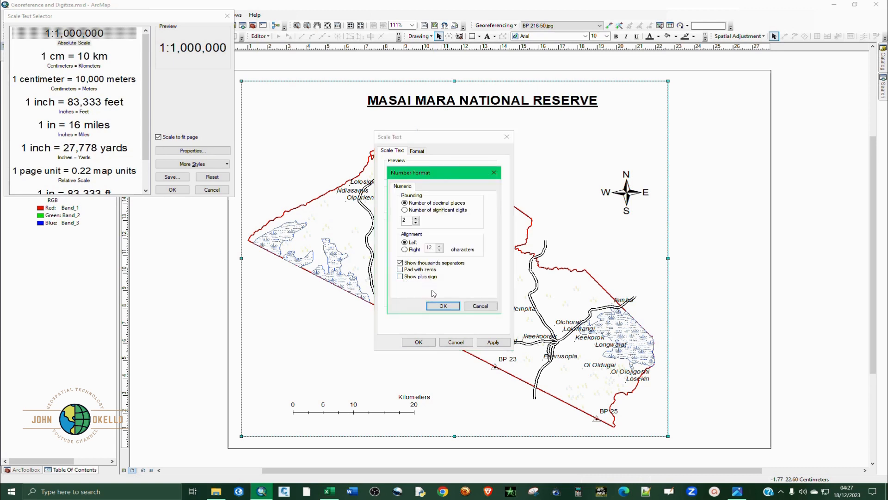
pyautogui.click(442, 305)
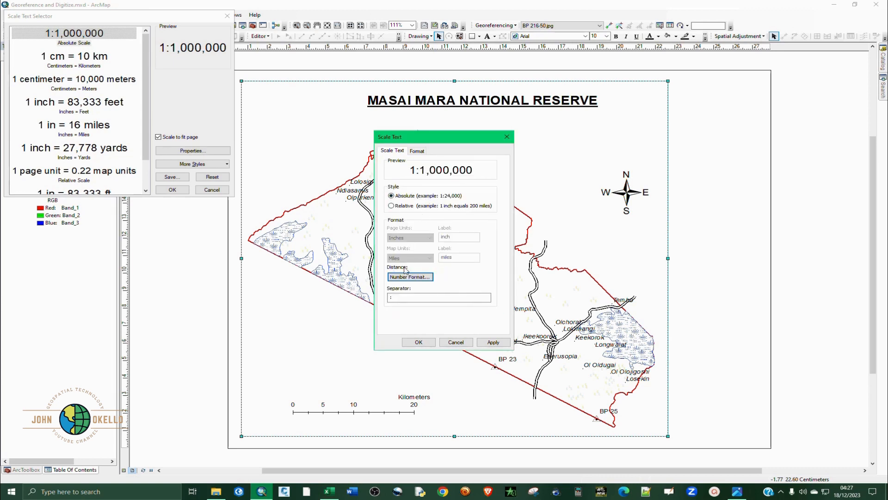
# Check the font size options for the scale text and insert it on the layout
pyautogui.click(416, 152)
pyautogui.click(434, 185)
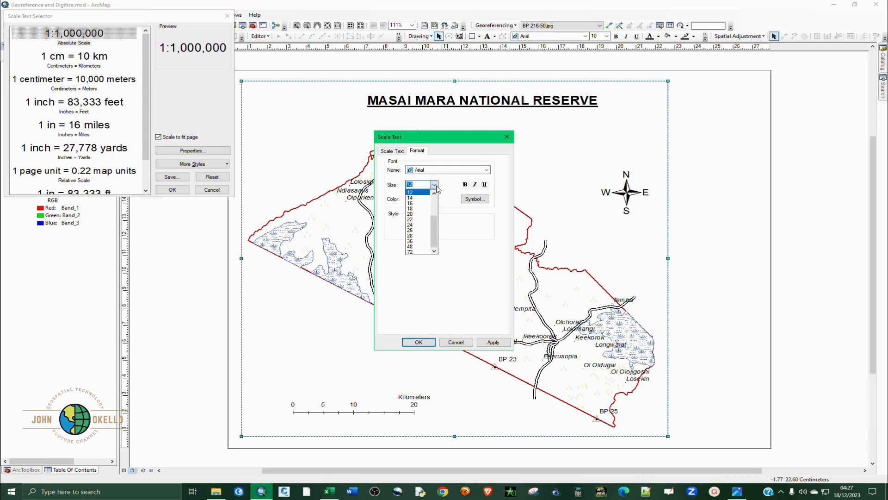
pyautogui.click(410, 225)
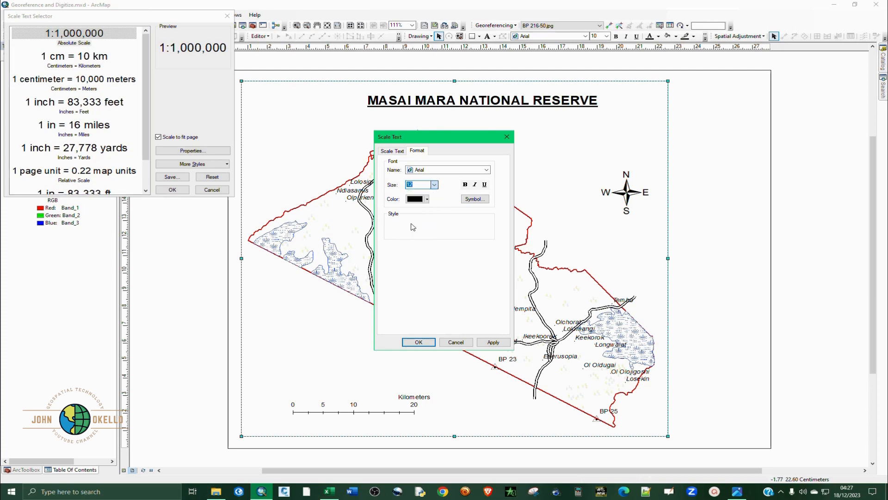
pyautogui.click(494, 342)
pyautogui.click(428, 342)
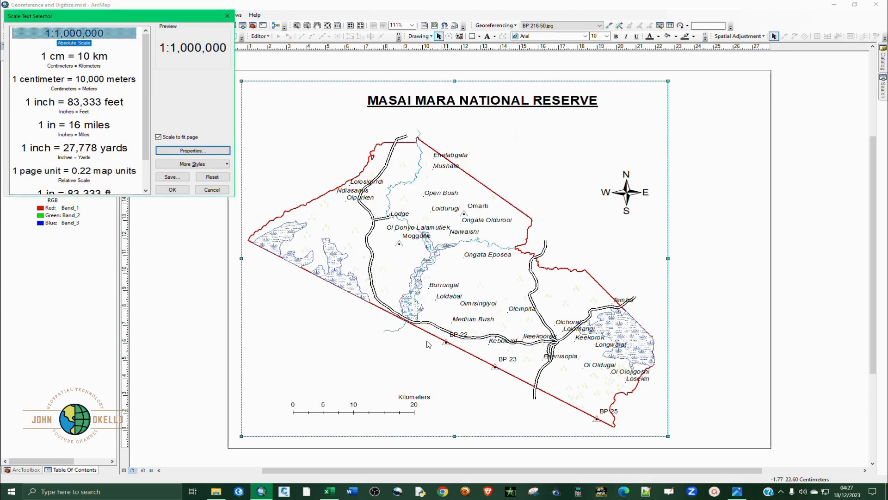
pyautogui.click(180, 191)
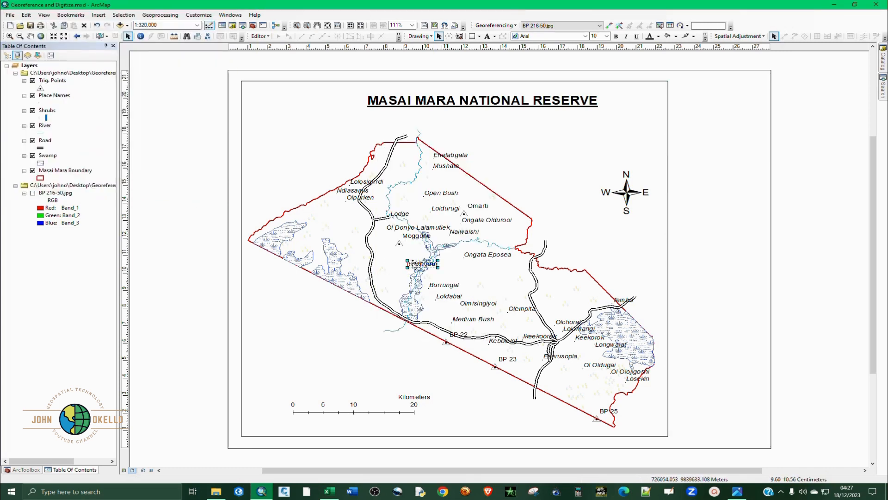
# Move the scale text to the empty area northwest of the reserve boundary and shift the map title slightly east
pyautogui.moveTo(415, 265); pyautogui.dragTo(322, 127)
pyautogui.click(454, 100)
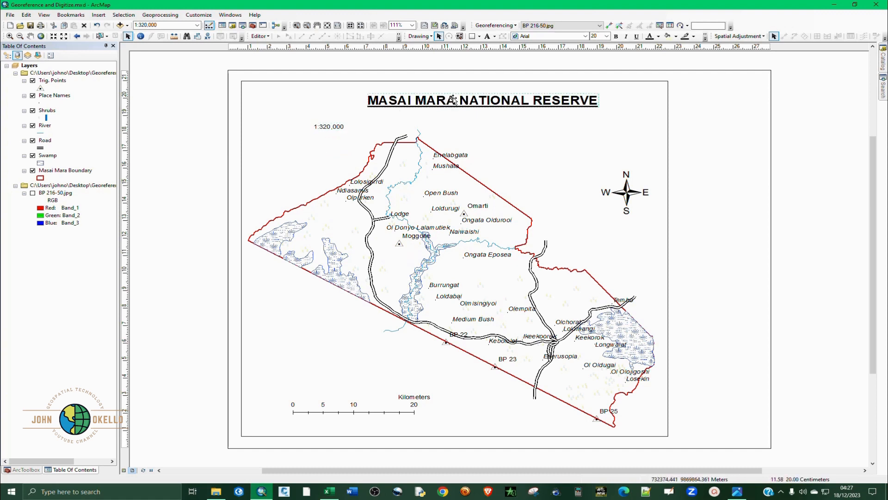
pyautogui.moveTo(454, 100); pyautogui.dragTo(477, 99)
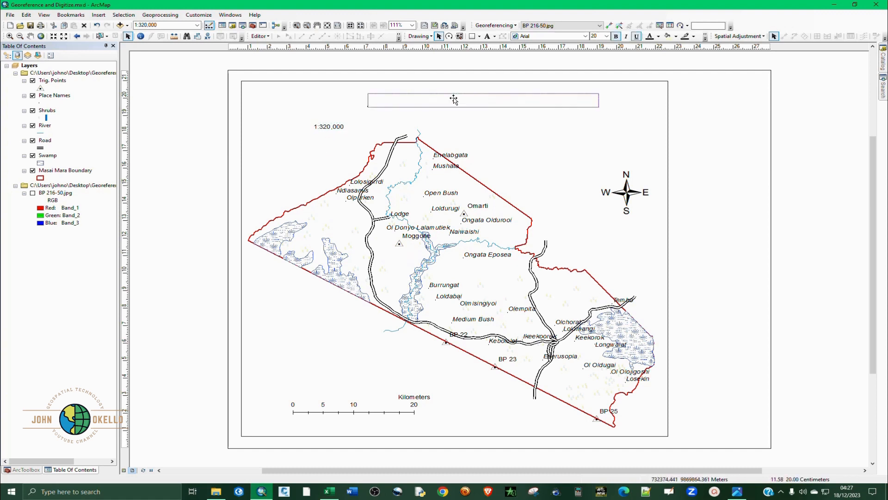
# Make the scale text bold, then enlarge it to about size 18.5 beneath the map title's western end
pyautogui.click(340, 125)
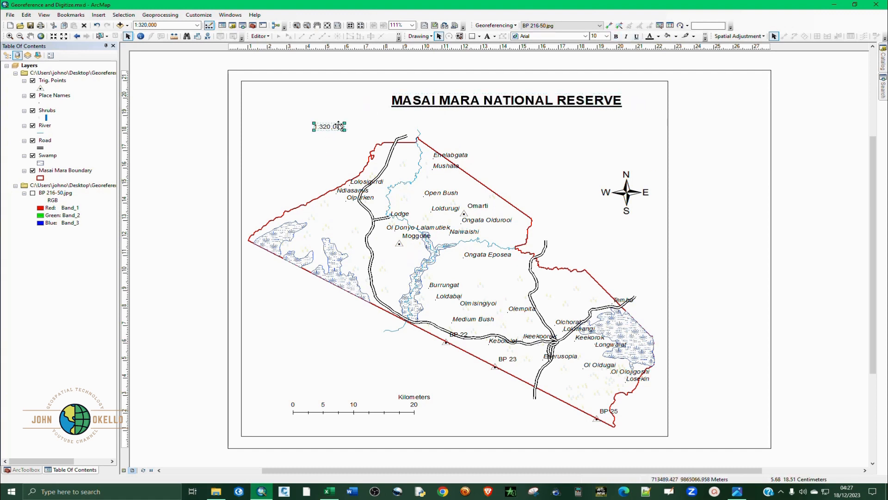
pyautogui.doubleClick(341, 126)
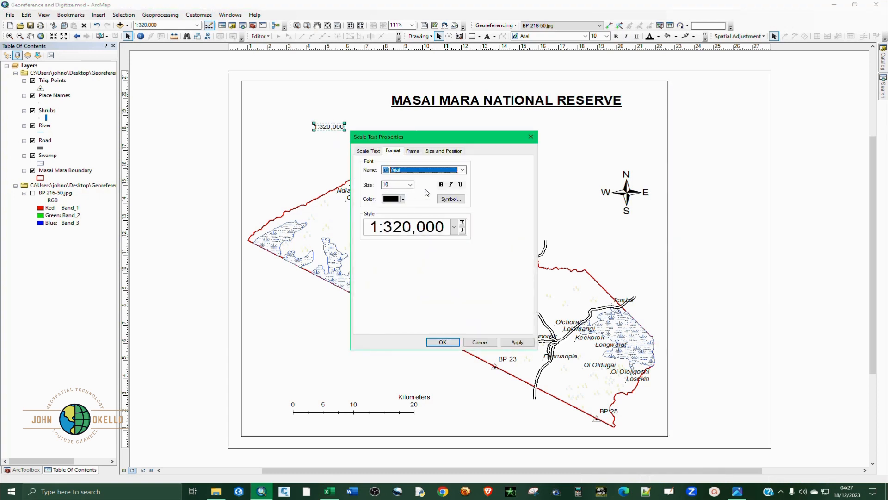
pyautogui.click(441, 186)
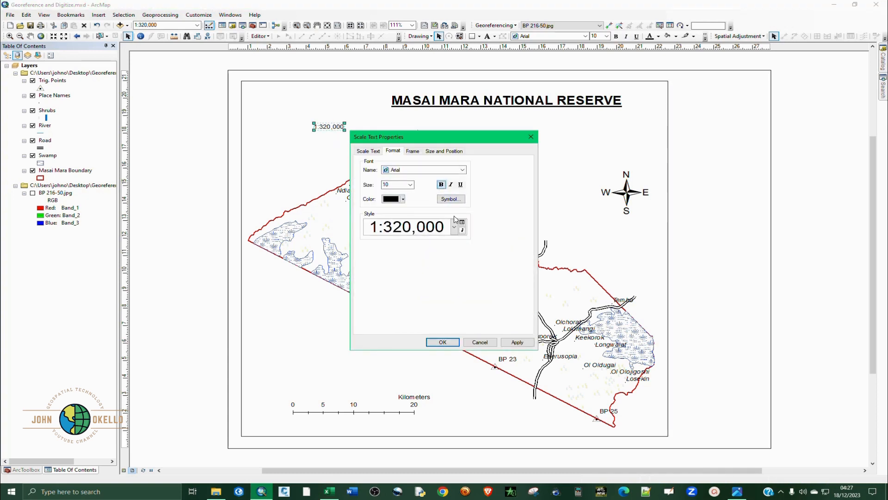
pyautogui.click(516, 342)
pyautogui.click(442, 342)
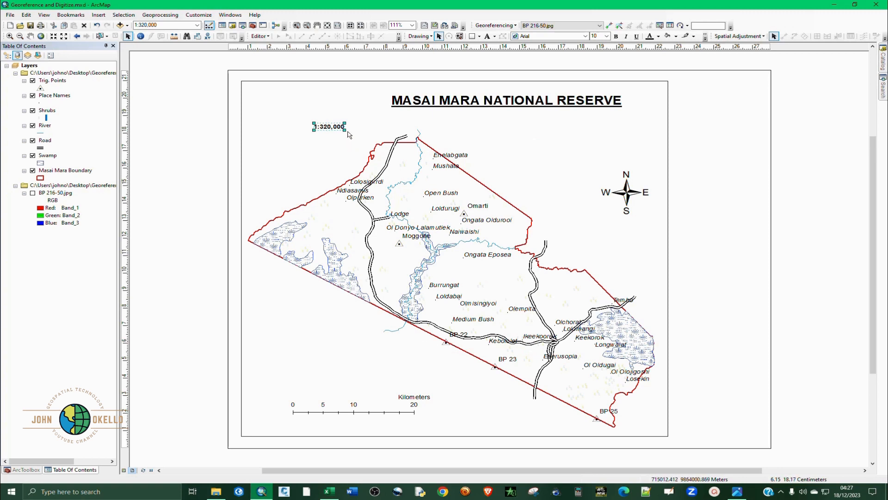
pyautogui.moveTo(344, 123)
pyautogui.mouseDown()
pyautogui.moveTo(372, 113)
pyautogui.moveTo(354, 120)
pyautogui.mouseUp()
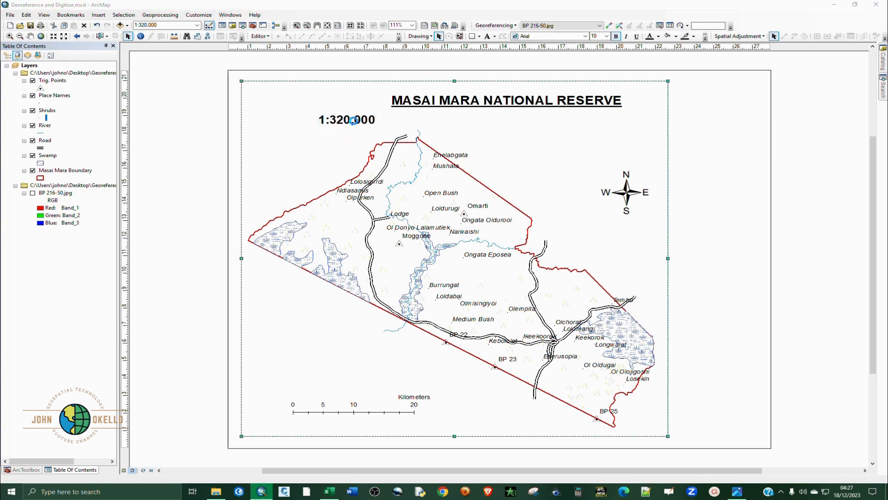
# Set the font size of the 1:320,000 scale text to 20
pyautogui.doubleClick(354, 121)
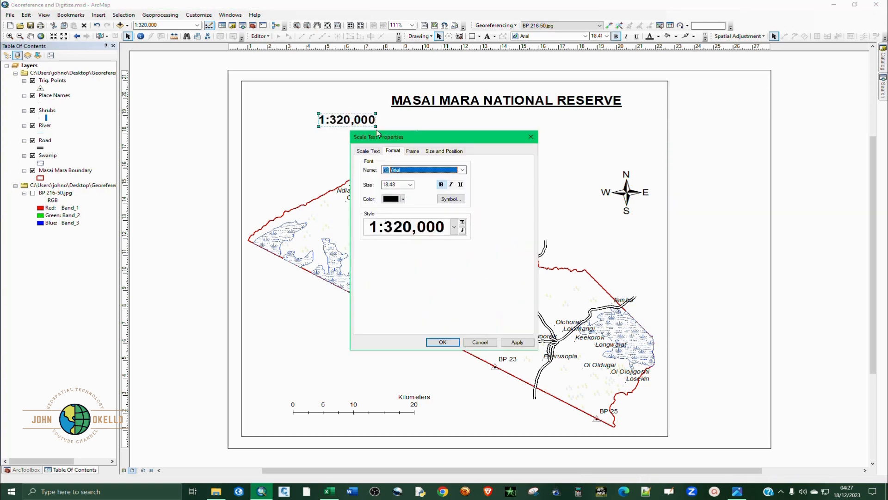
pyautogui.click(410, 184)
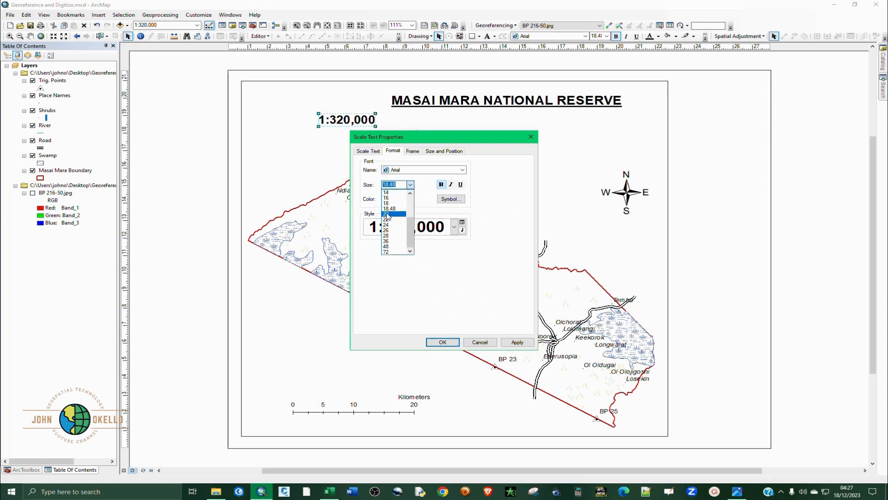
pyautogui.click(386, 225)
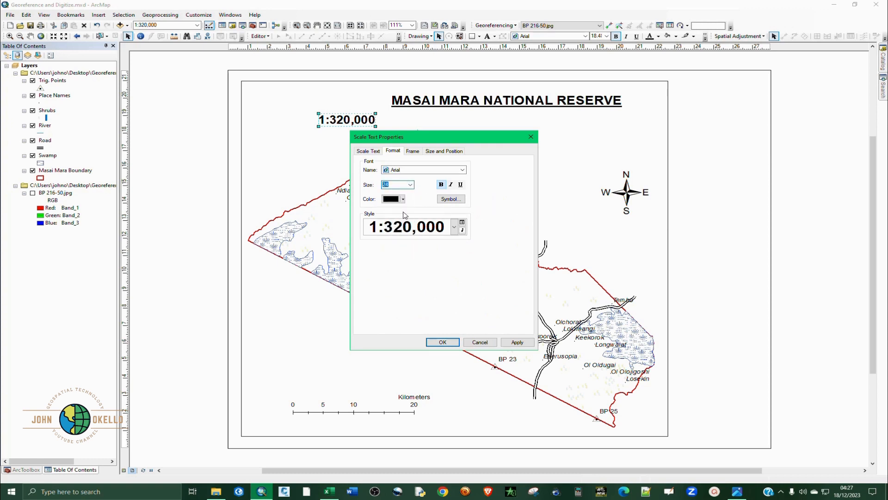
pyautogui.click(410, 185)
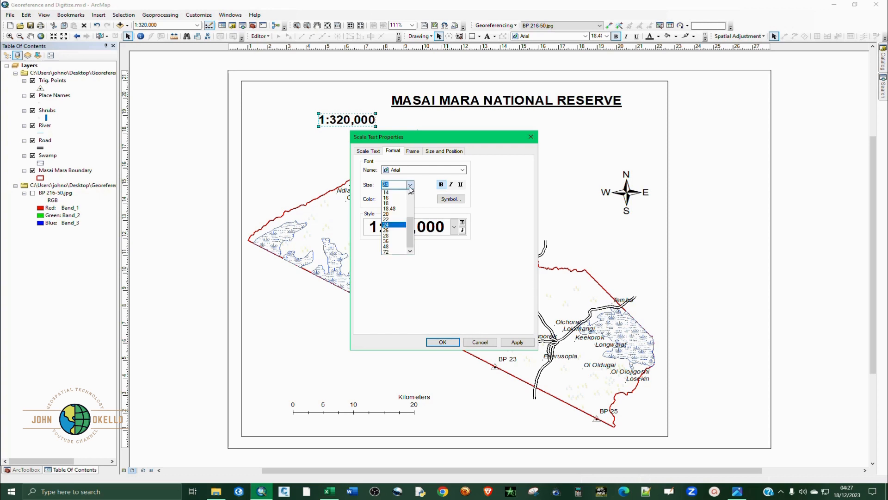
pyautogui.click(393, 213)
pyautogui.click(517, 342)
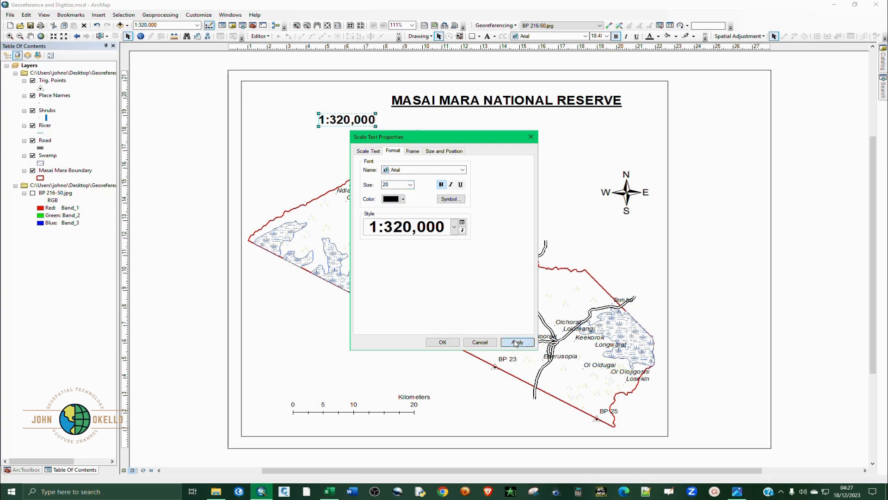
pyautogui.click(443, 342)
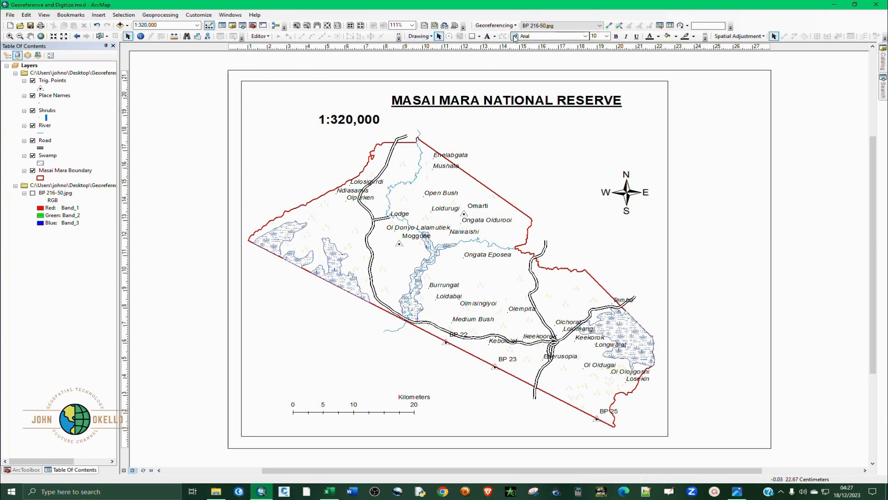
# Add a text element reading "scale" in the empty northwest corner of the data frame
pyautogui.click(659, 40)
pyautogui.click(659, 39)
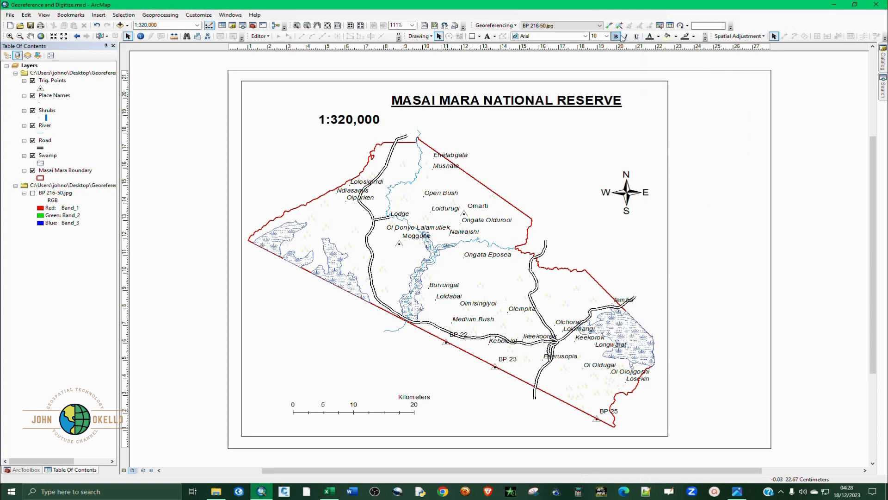
pyautogui.click(489, 36)
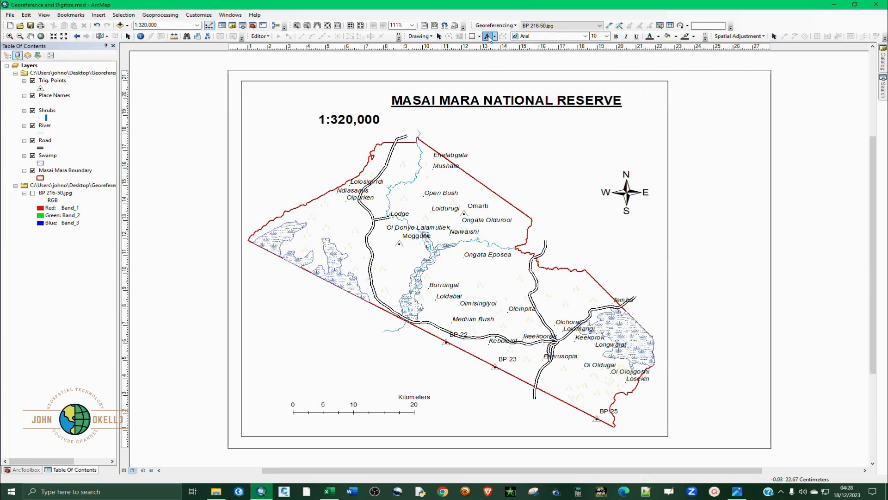
pyautogui.click(266, 111)
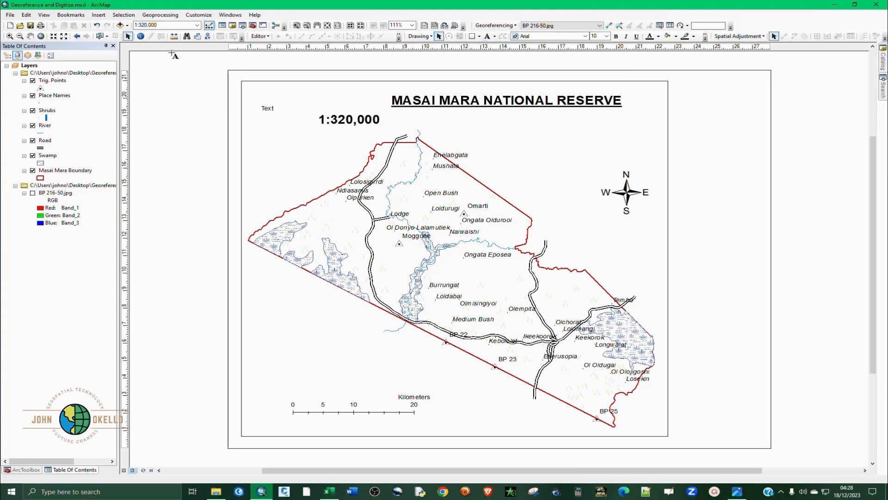
pyautogui.click(128, 36)
pyautogui.click(270, 108)
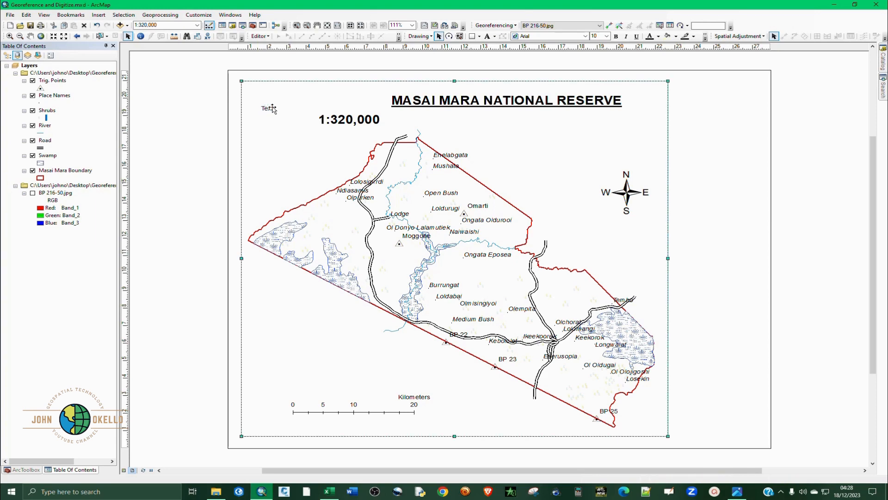
pyautogui.doubleClick(269, 108)
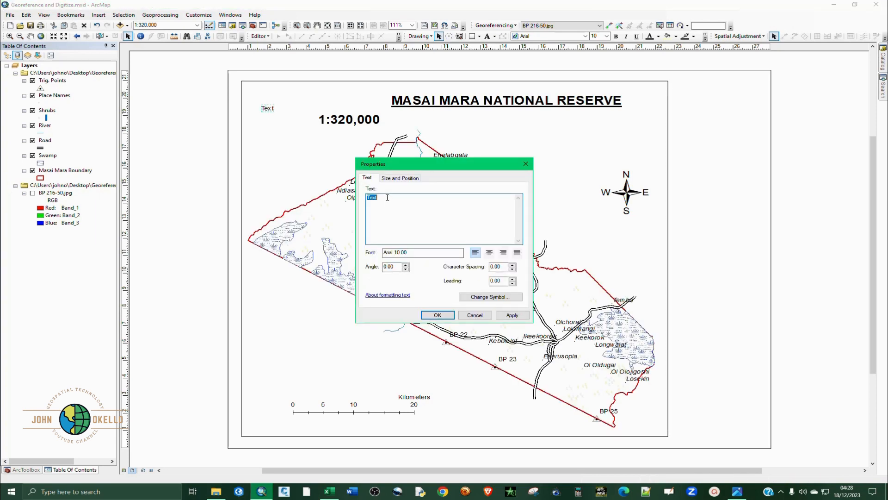
pyautogui.write('scale')
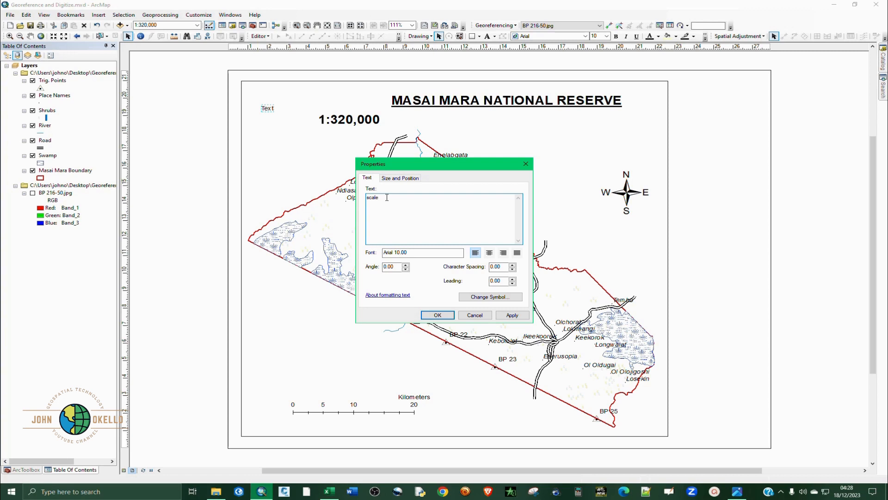
# Format the "scale" label in bold at size 20
pyautogui.click(494, 298)
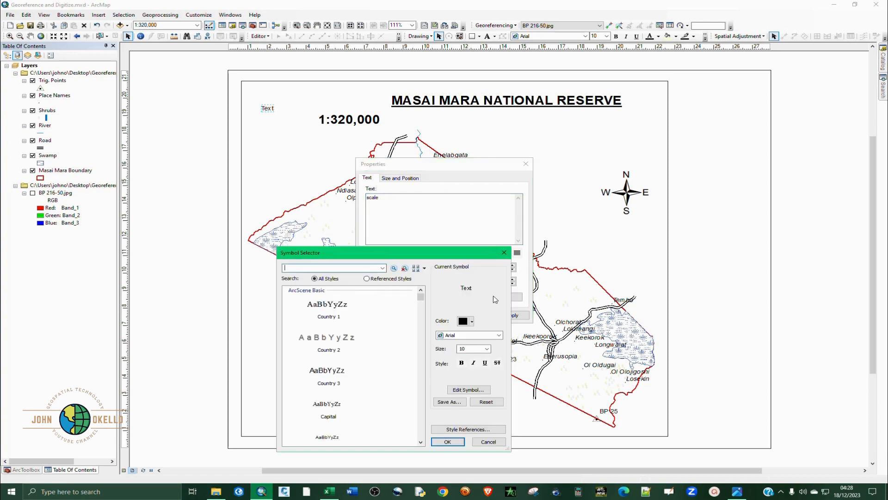
pyautogui.click(487, 349)
pyautogui.click(464, 389)
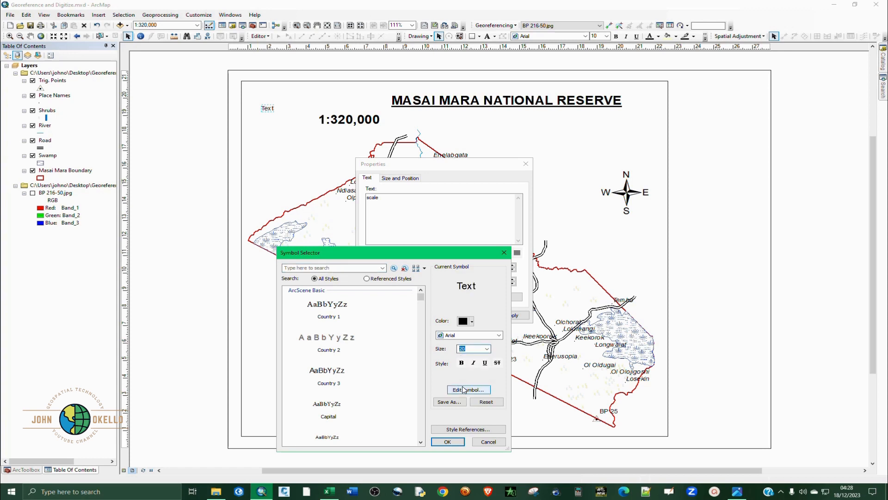
pyautogui.click(461, 363)
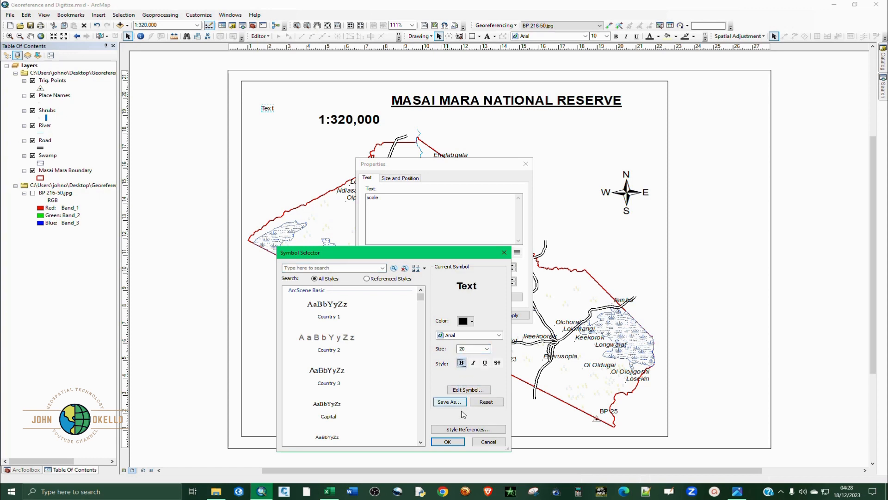
pyautogui.click(448, 441)
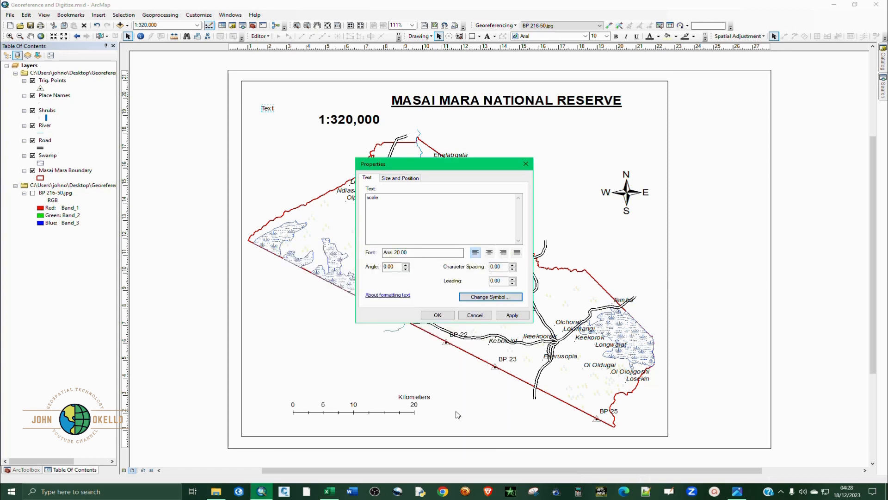
pyautogui.click(510, 316)
pyautogui.click(438, 316)
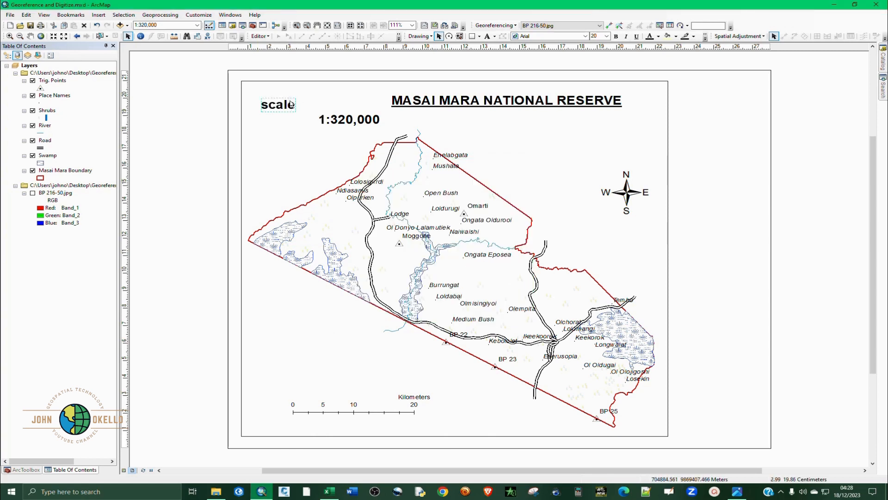
# Group the "scale" label, aligned just before the 1:320,000 text, with that text and move the pair level with the map title
pyautogui.moveTo(291, 105); pyautogui.dragTo(292, 120)
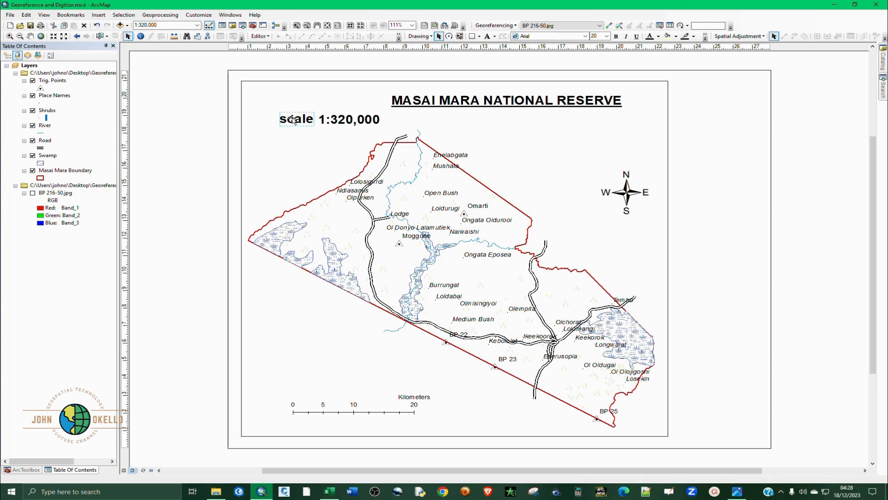
pyautogui.click(346, 121)
pyautogui.rightClick(347, 121)
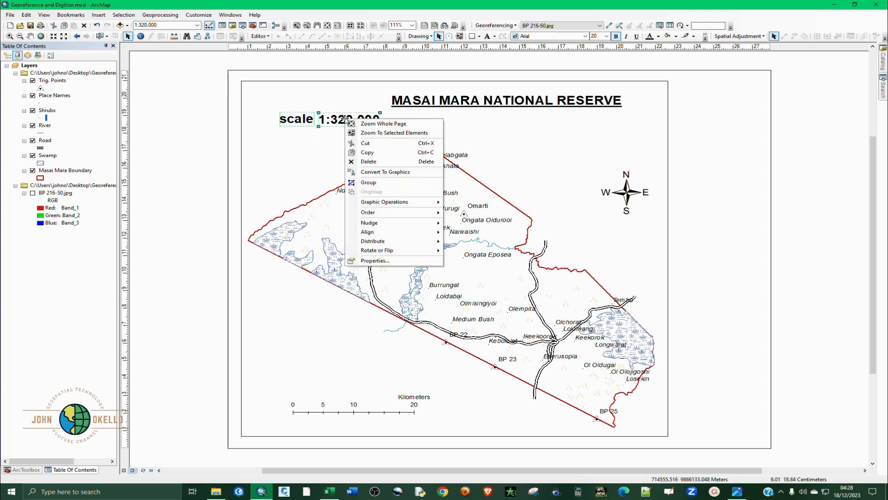
pyautogui.click(368, 182)
pyautogui.moveTo(338, 124); pyautogui.dragTo(327, 106)
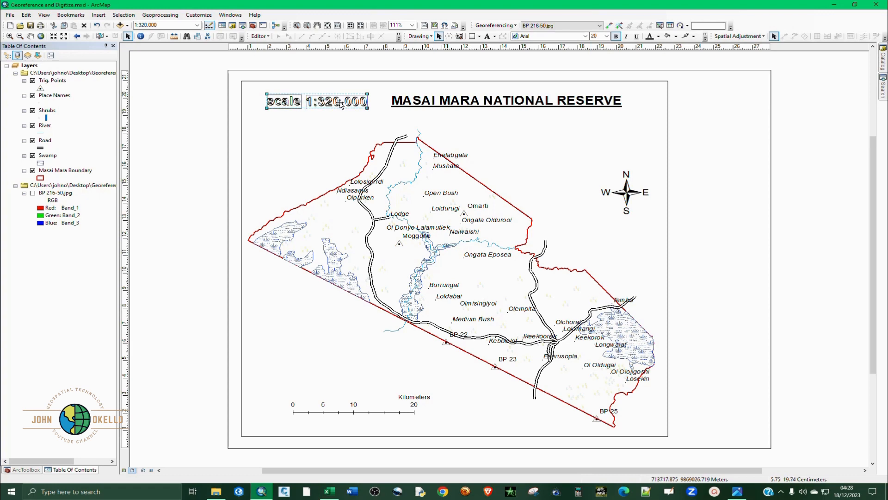
pyautogui.click(482, 147)
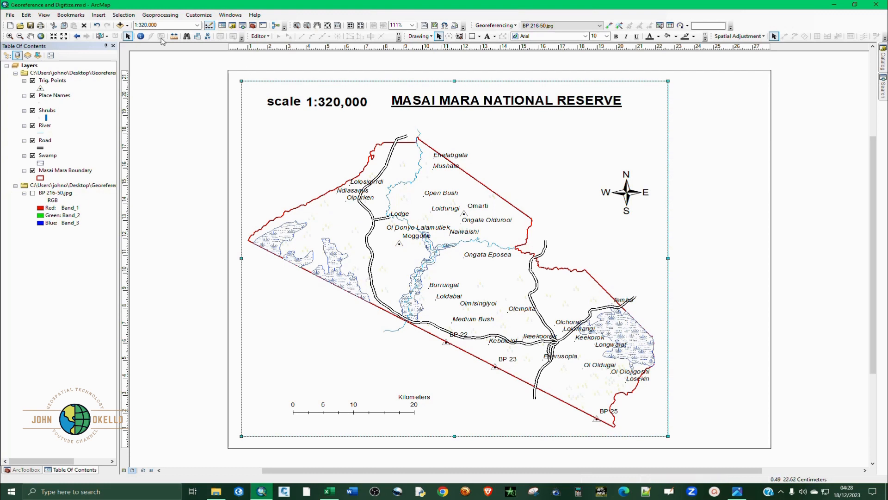
# Insert the Coordinate System dynamic text and move it to the map's eastern side, below the north arrow
pyautogui.click(98, 15)
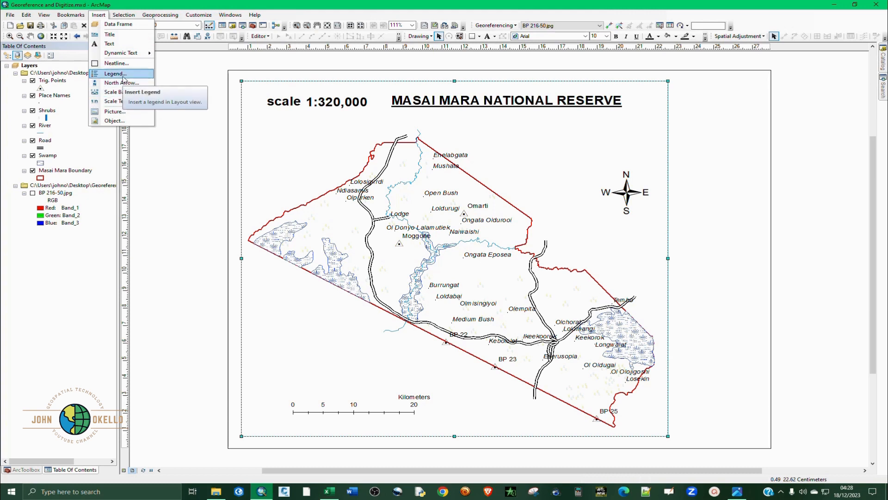
pyautogui.moveTo(130, 53)
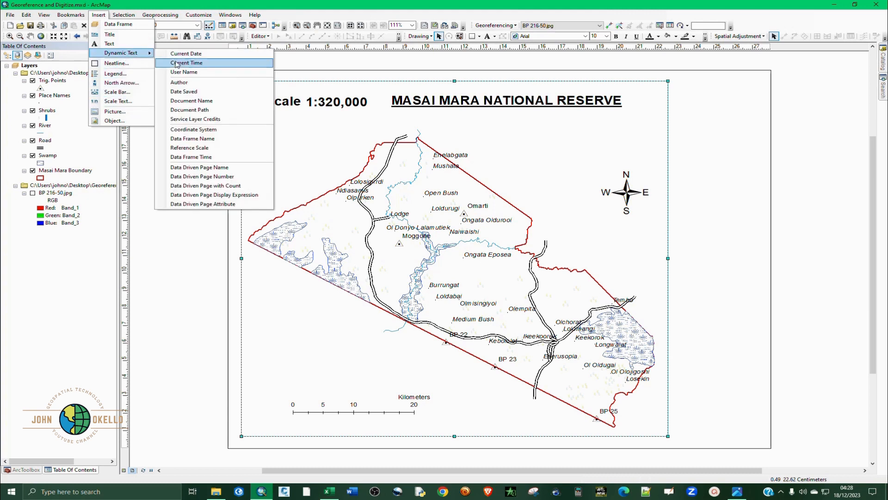
pyautogui.click(201, 130)
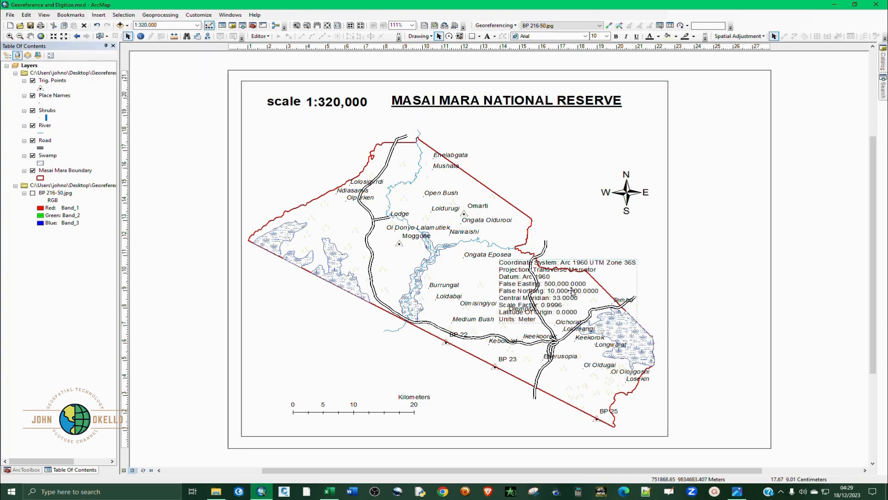
pyautogui.moveTo(610, 287); pyautogui.dragTo(710, 254)
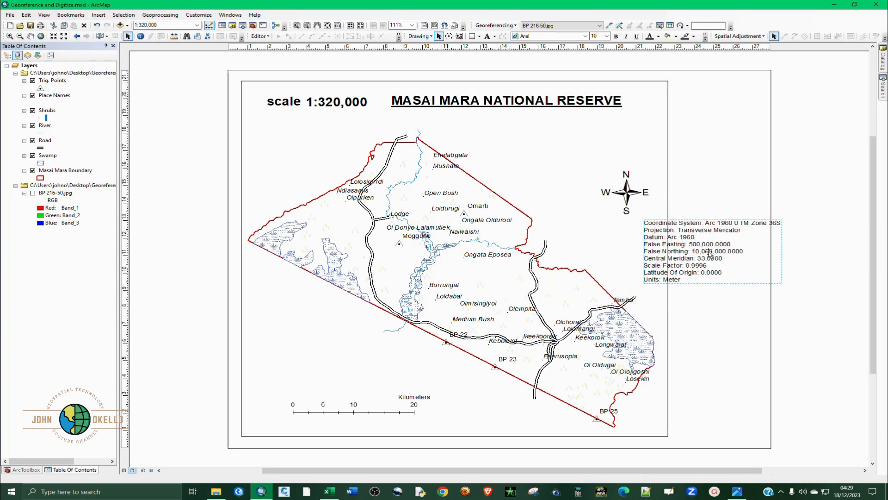
# Format the coordinate system text in italic at size 8
pyautogui.doubleClick(709, 252)
pyautogui.click(490, 254)
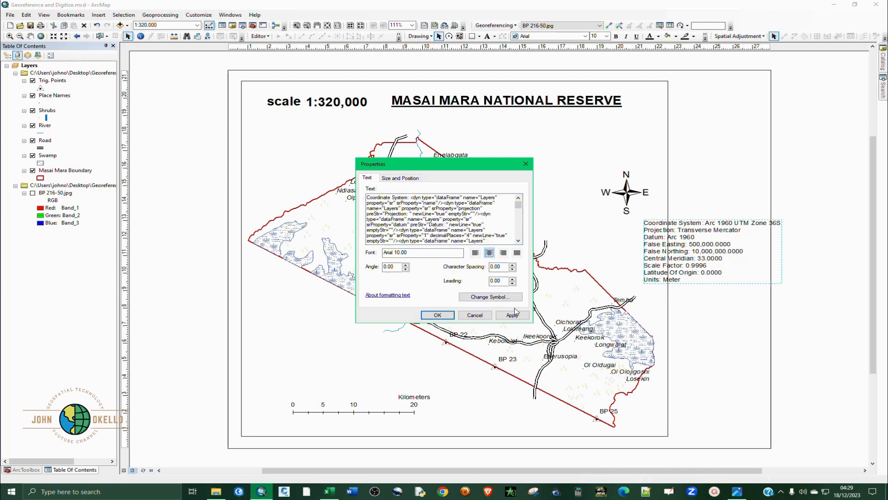
pyautogui.click(488, 298)
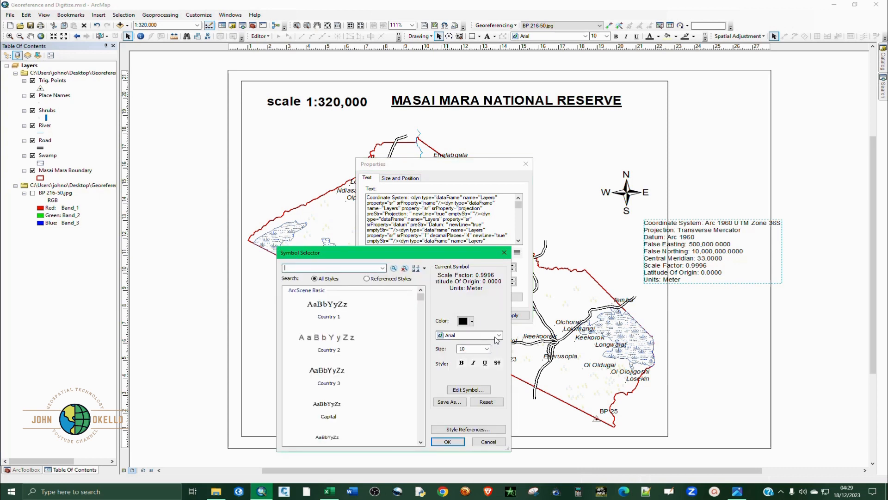
pyautogui.click(487, 348)
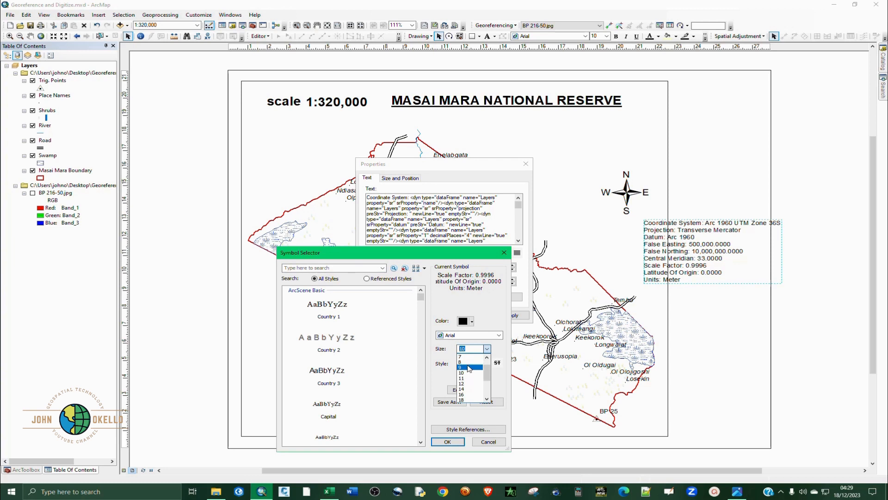
pyautogui.click(466, 362)
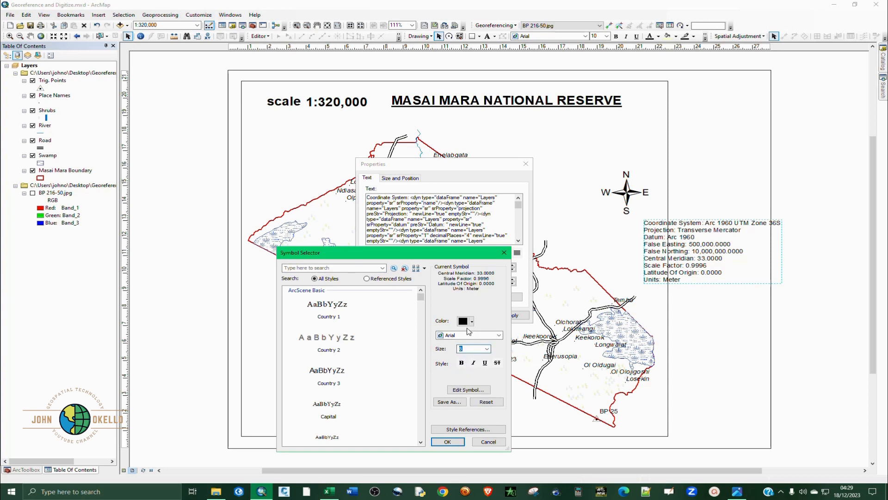
pyautogui.click(474, 363)
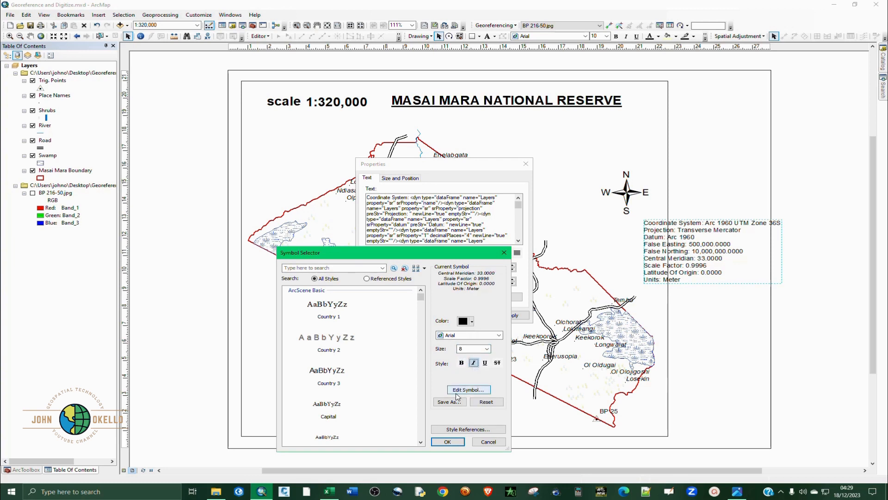
pyautogui.click(459, 442)
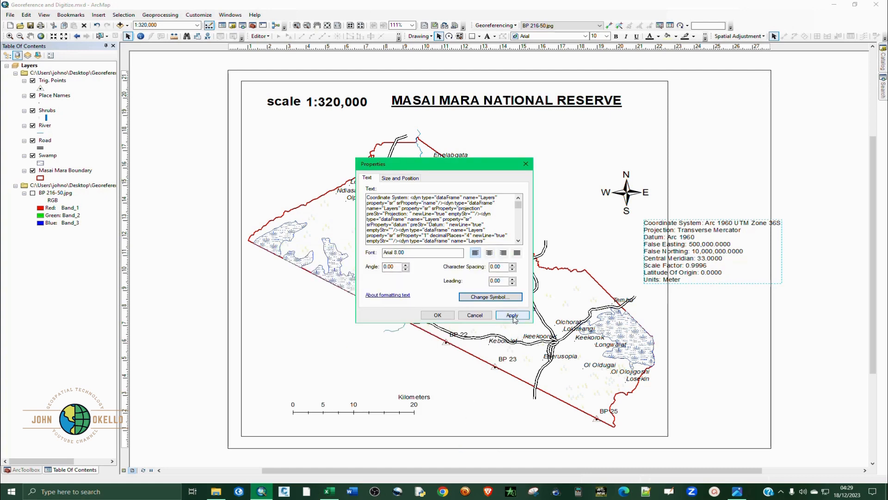
pyautogui.click(513, 317)
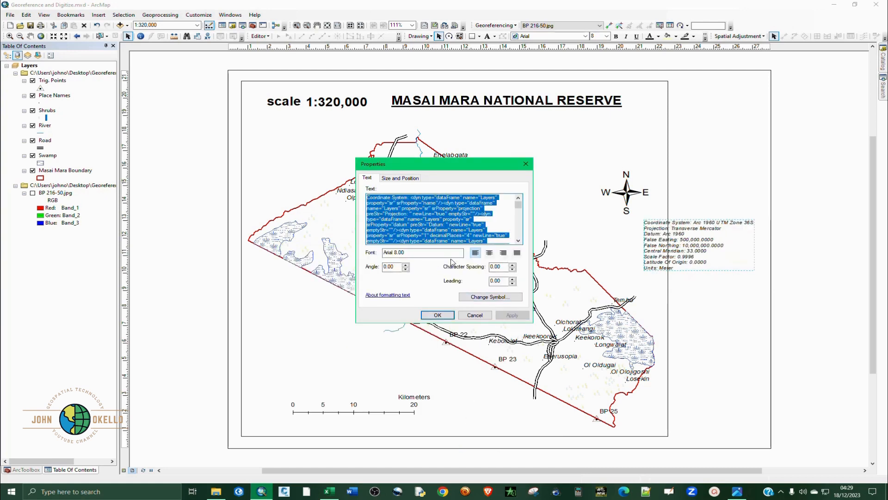
# Center-align the lines of the coordinate system text
pyautogui.click(490, 254)
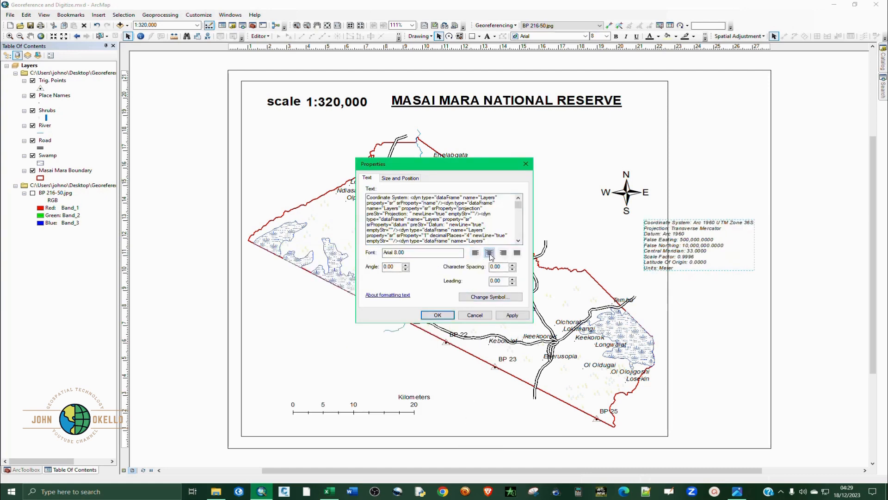
pyautogui.click(509, 315)
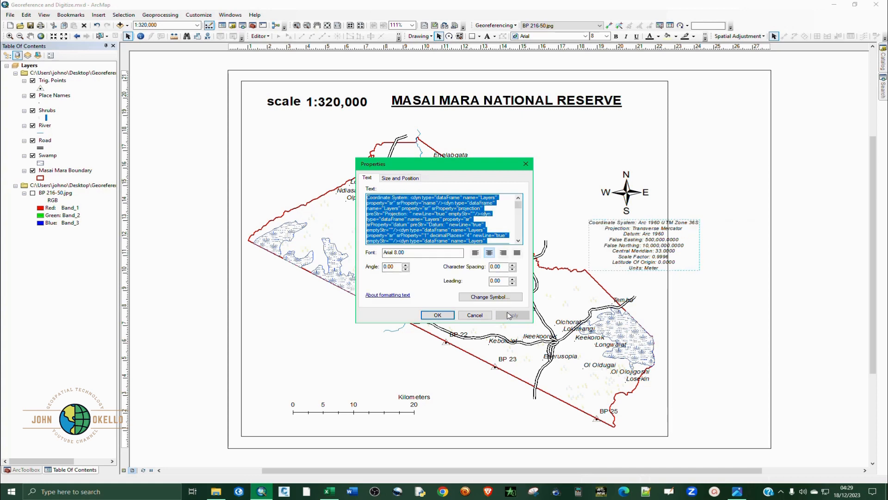
pyautogui.click(438, 315)
# Move the coordinate system text into the map frame's southwestern corner and shift the scale bar east of it
pyautogui.moveTo(646, 252); pyautogui.dragTo(318, 384)
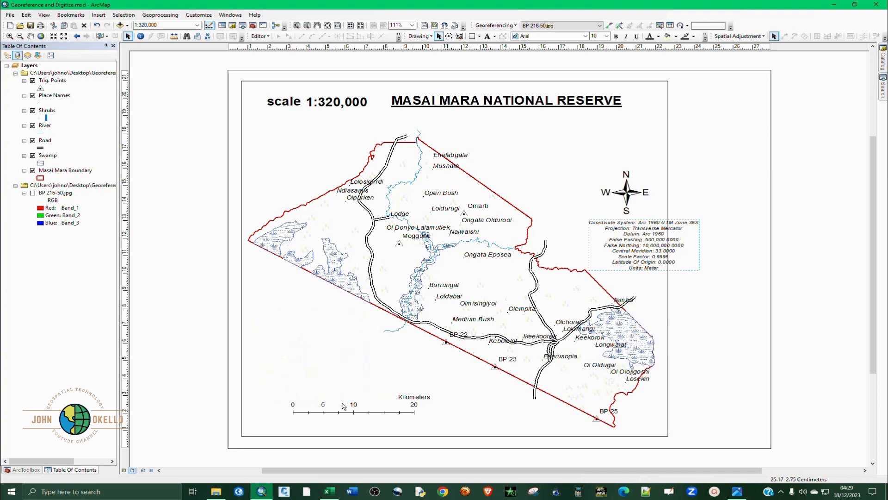
pyautogui.click(357, 409)
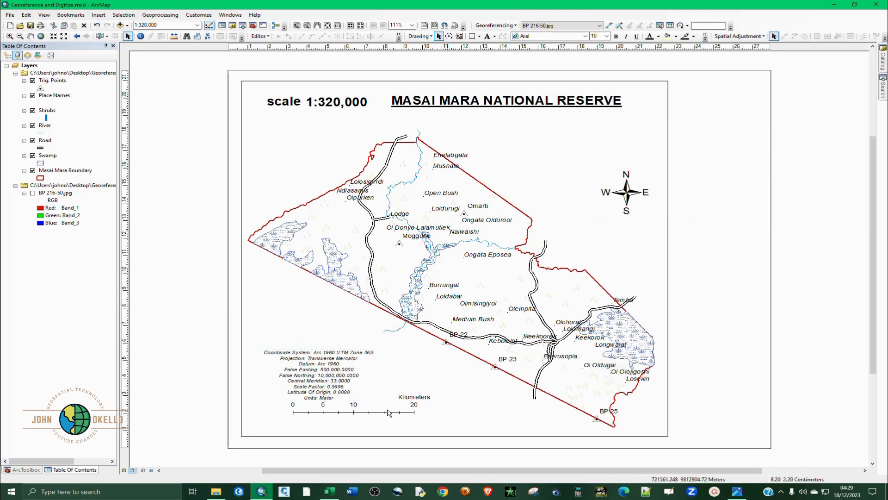
pyautogui.moveTo(387, 413); pyautogui.dragTo(507, 423)
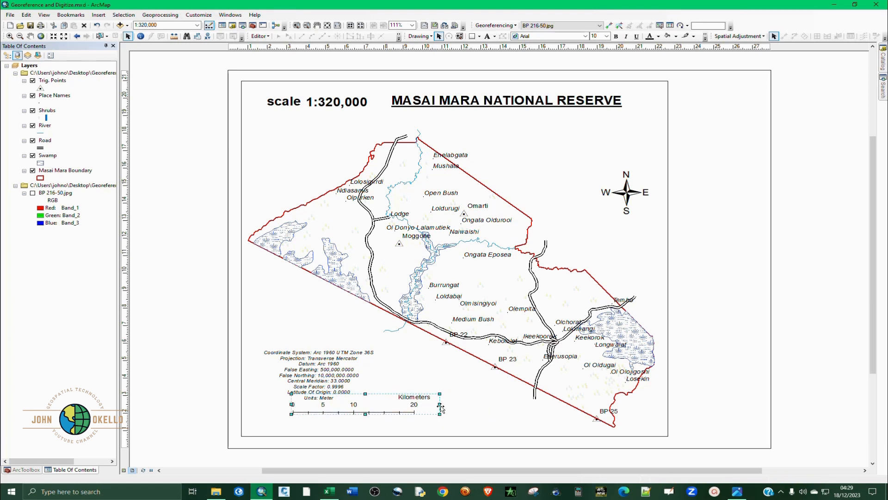
pyautogui.moveTo(311, 366); pyautogui.dragTo(307, 389)
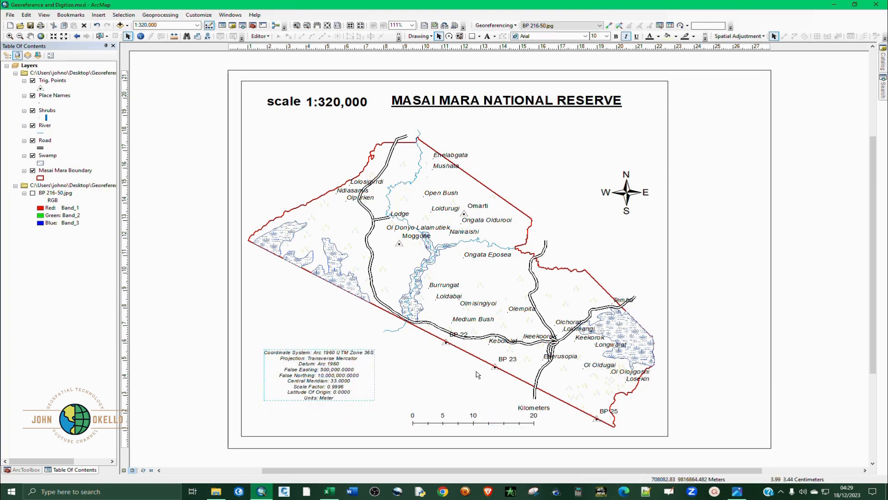
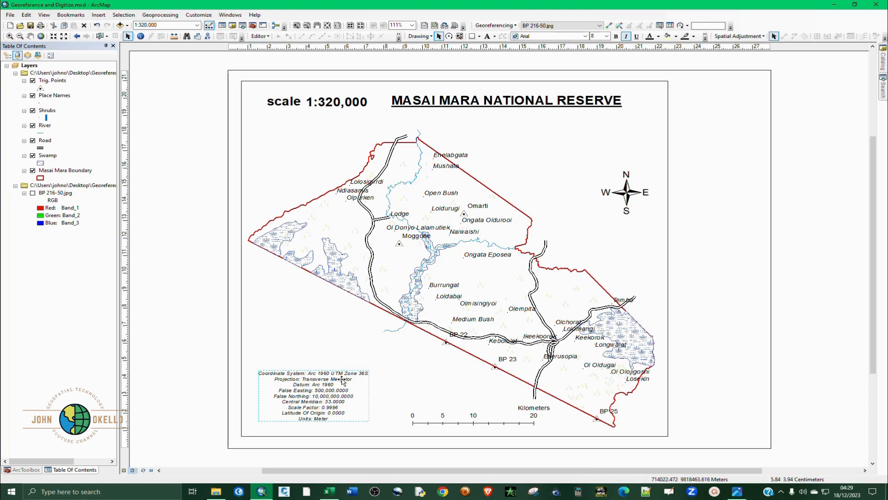
# Move the north arrow and the coordinate system text into the blank strip east of the map frame
pyautogui.click(630, 198)
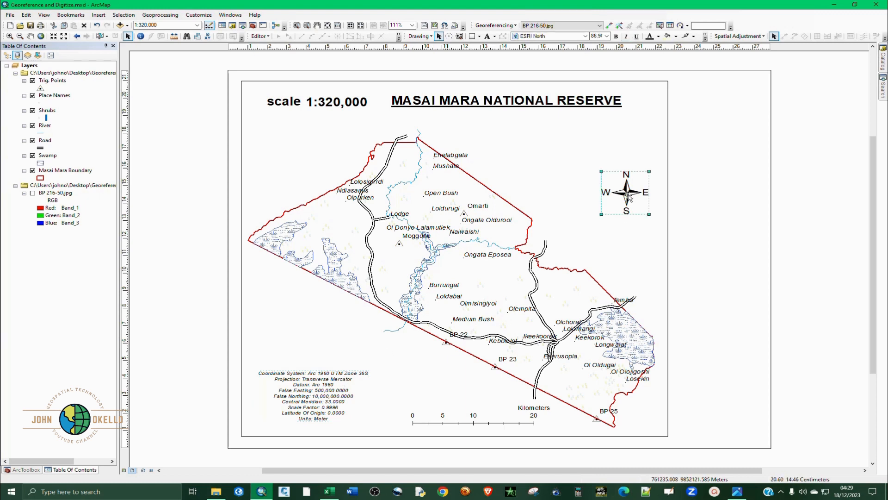
pyautogui.moveTo(630, 198); pyautogui.dragTo(719, 168)
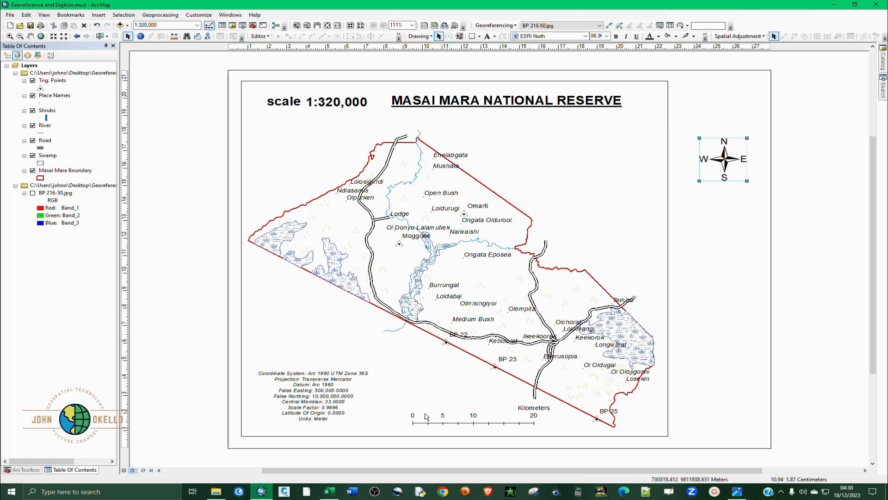
pyautogui.click(342, 410)
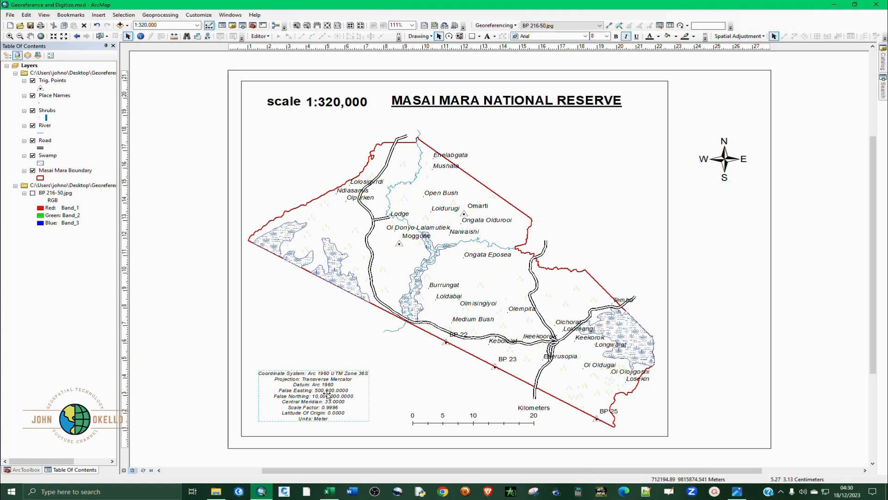
pyautogui.moveTo(328, 394); pyautogui.dragTo(733, 277)
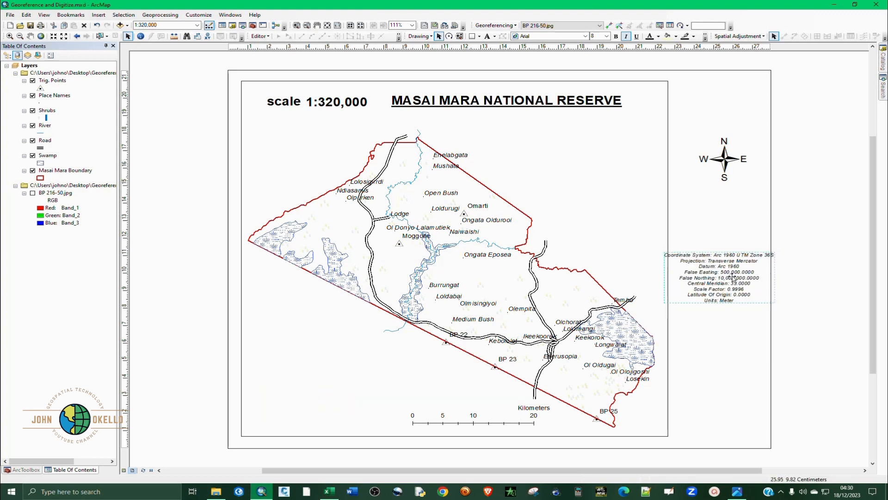
# Reduce the coordinate system text to size 6 and place it near the southern end of the strip east of the map frame
pyautogui.doubleClick(728, 277)
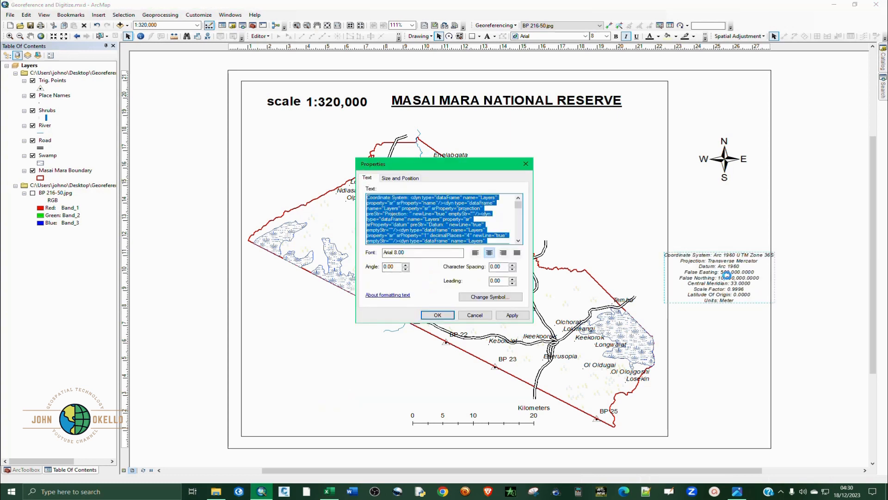
pyautogui.click(496, 296)
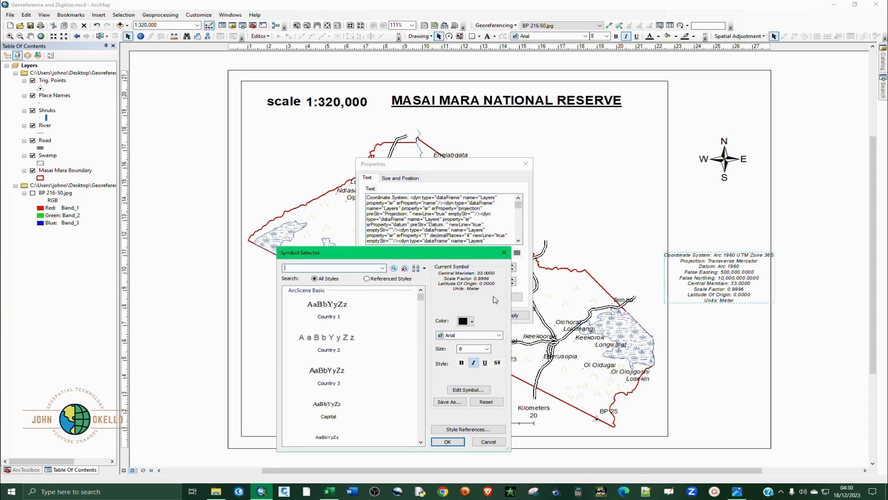
pyautogui.click(488, 348)
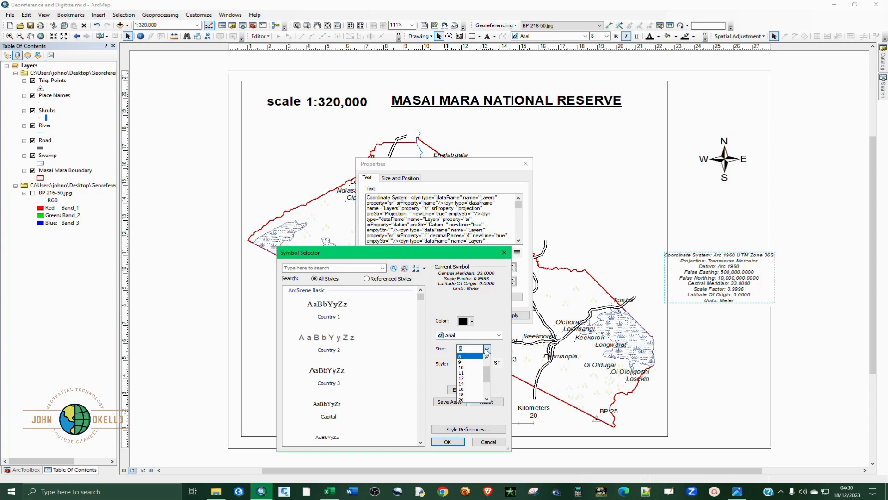
pyautogui.click(463, 362)
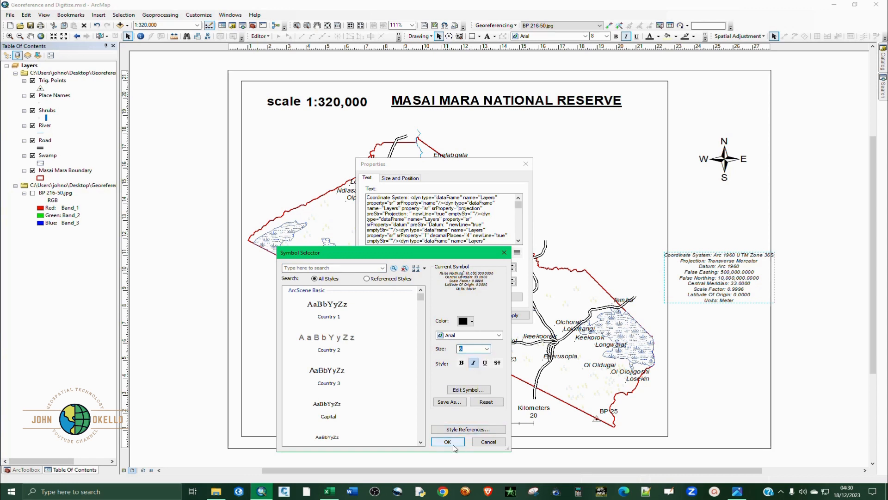
pyautogui.click(447, 441)
pyautogui.click(513, 315)
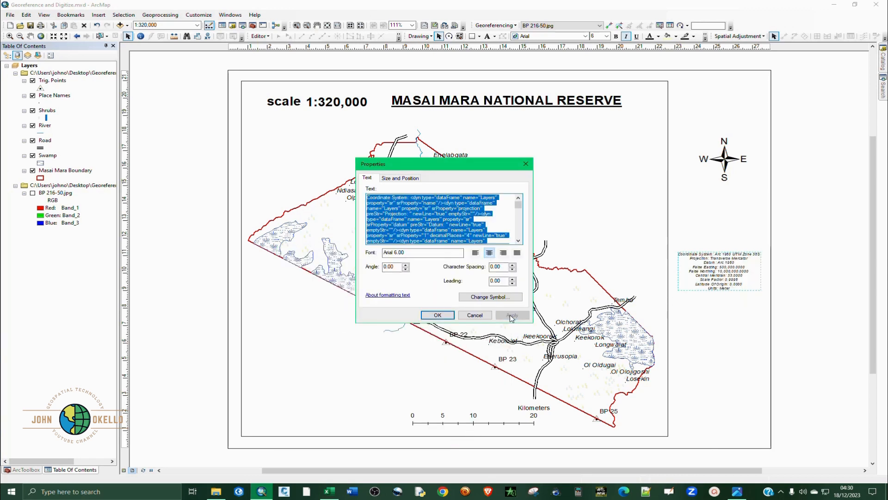
pyautogui.click(445, 315)
pyautogui.moveTo(716, 268); pyautogui.dragTo(723, 399)
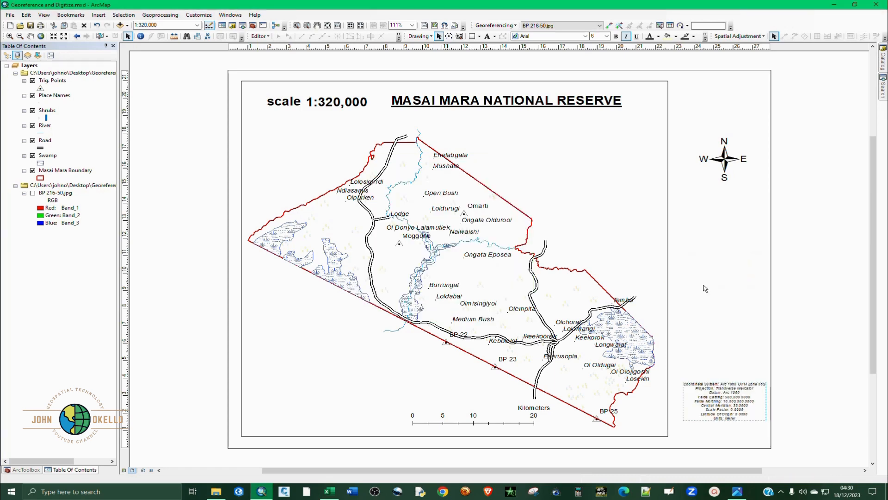
# Start a one-column legend for the layers Trig. Points through Masai Mara Boundary, with the left-justified title "Legend"
pyautogui.click(540, 207)
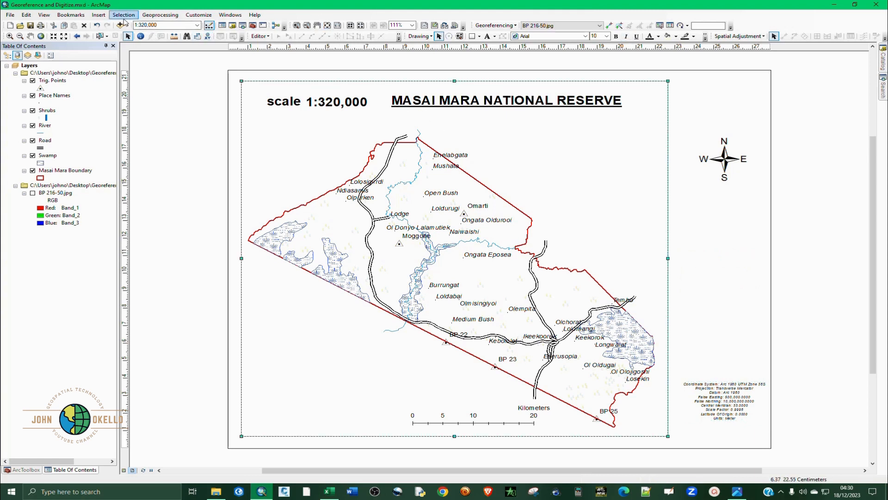
pyautogui.click(100, 16)
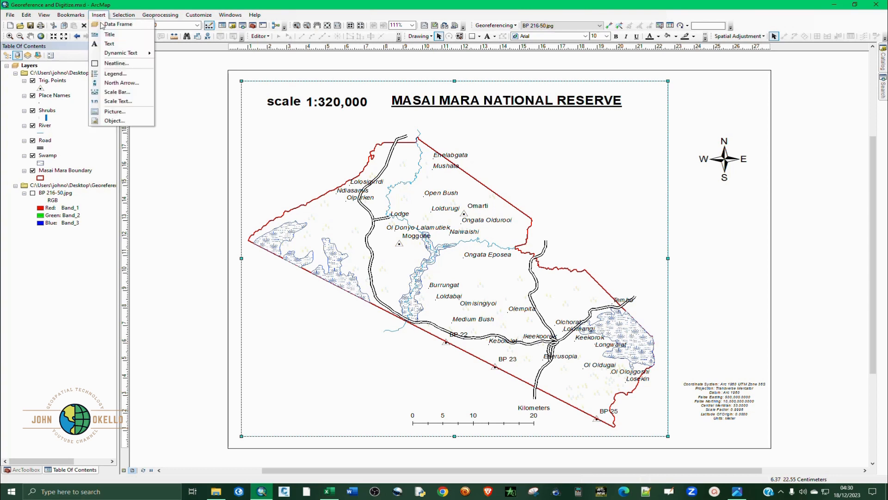
pyautogui.click(111, 74)
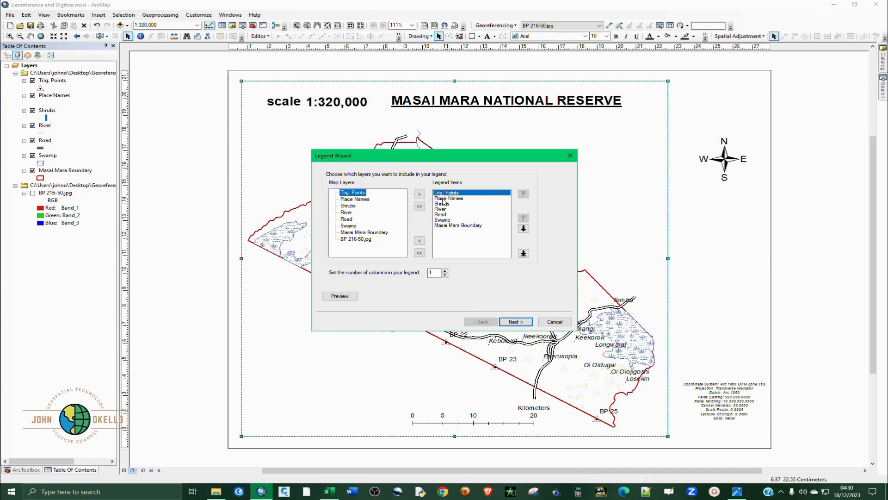
pyautogui.click(521, 323)
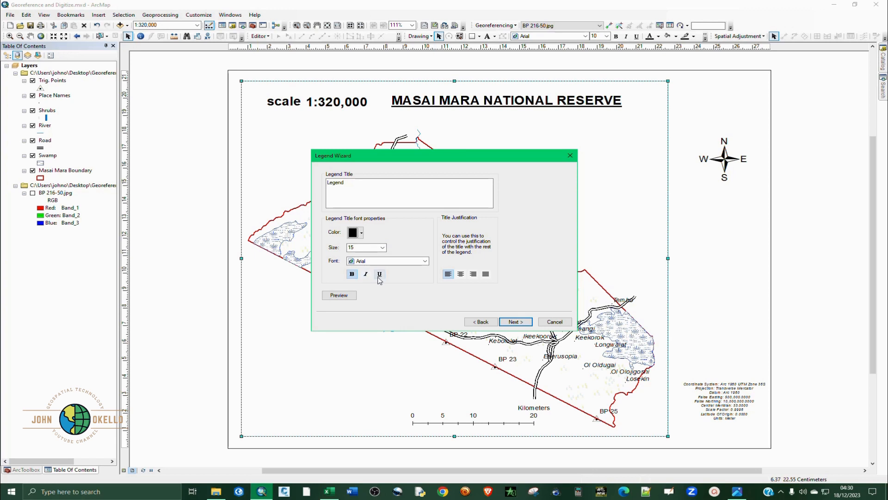
pyautogui.click(461, 275)
pyautogui.click(449, 275)
pyautogui.click(515, 322)
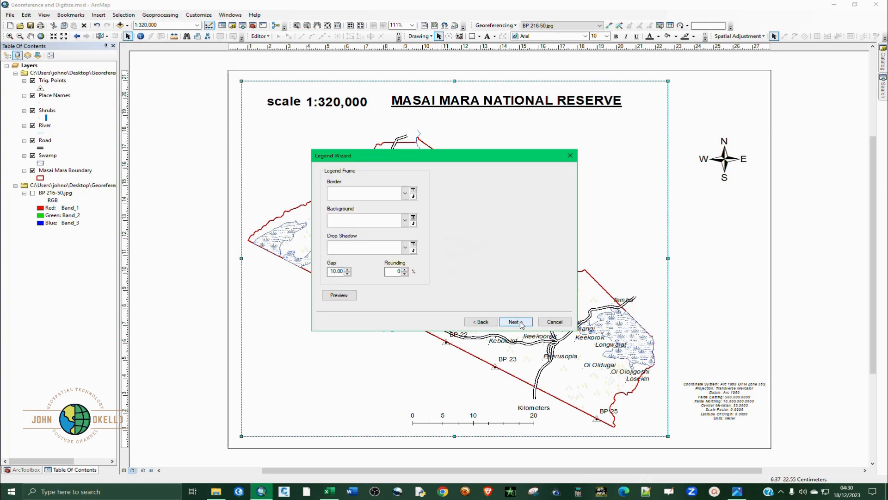
# Give the legend frame a 1.0 Point border and finish the legend with the default patch and spacing settings
pyautogui.click(406, 194)
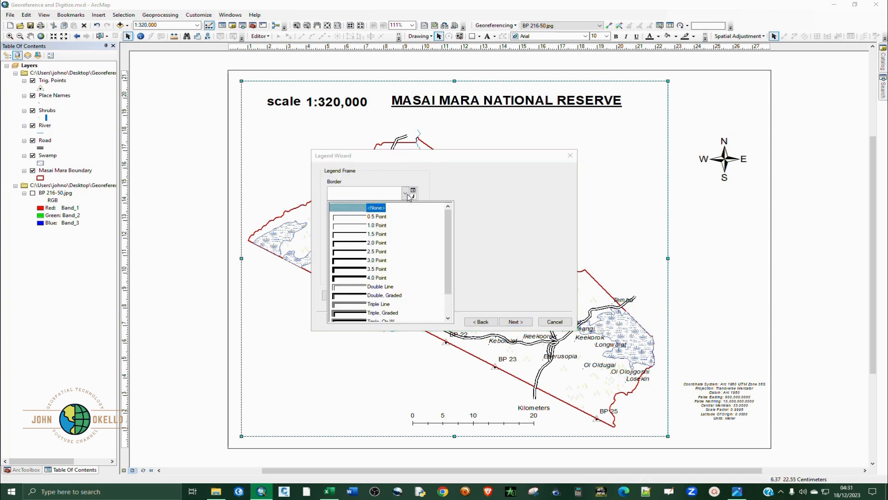
pyautogui.click(366, 234)
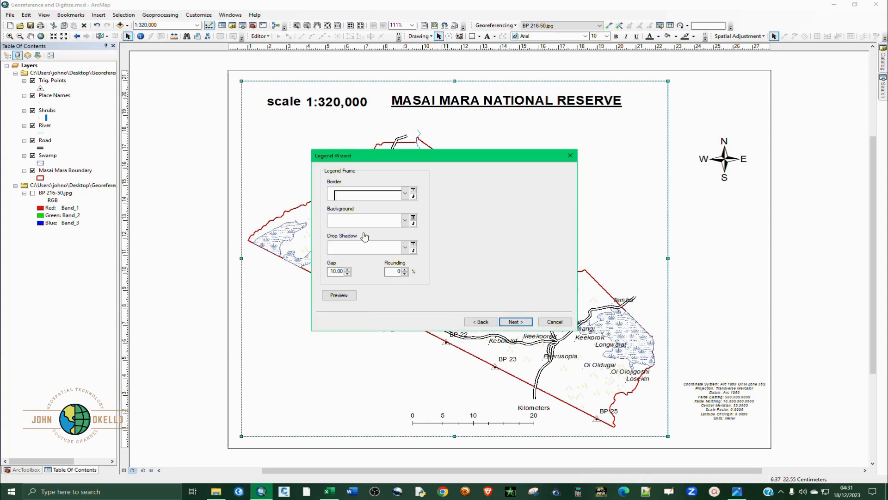
pyautogui.click(406, 194)
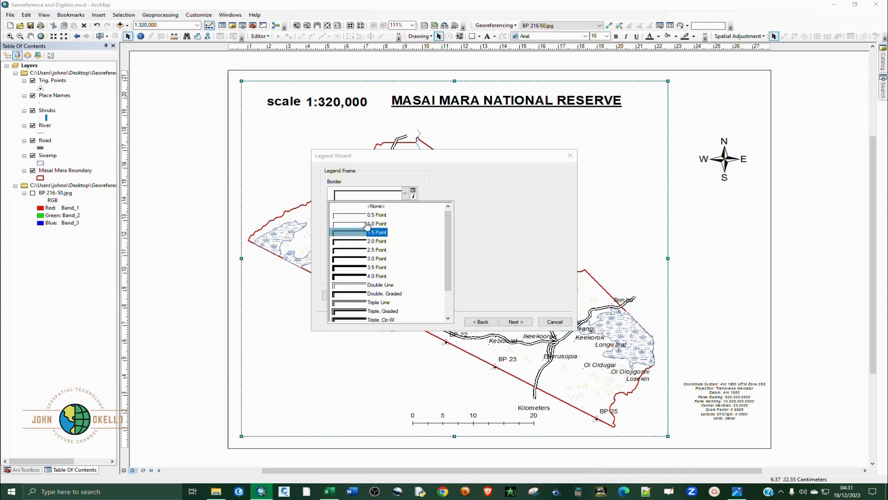
pyautogui.click(363, 224)
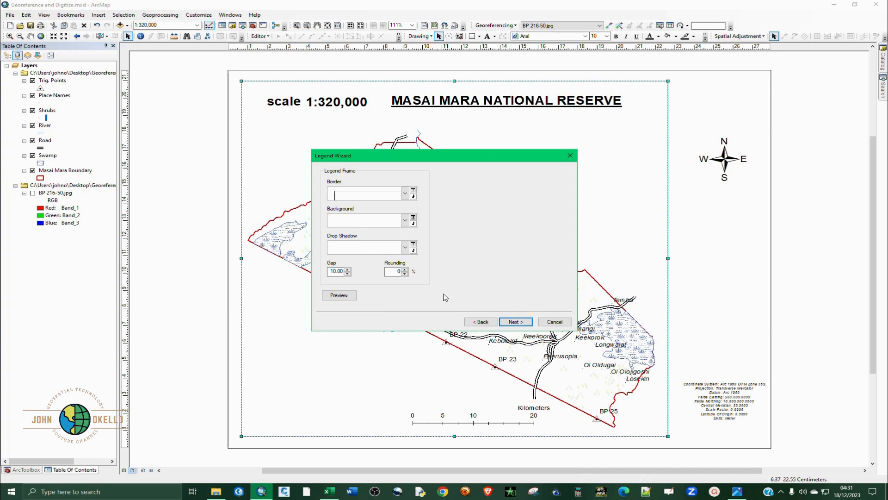
pyautogui.click(515, 323)
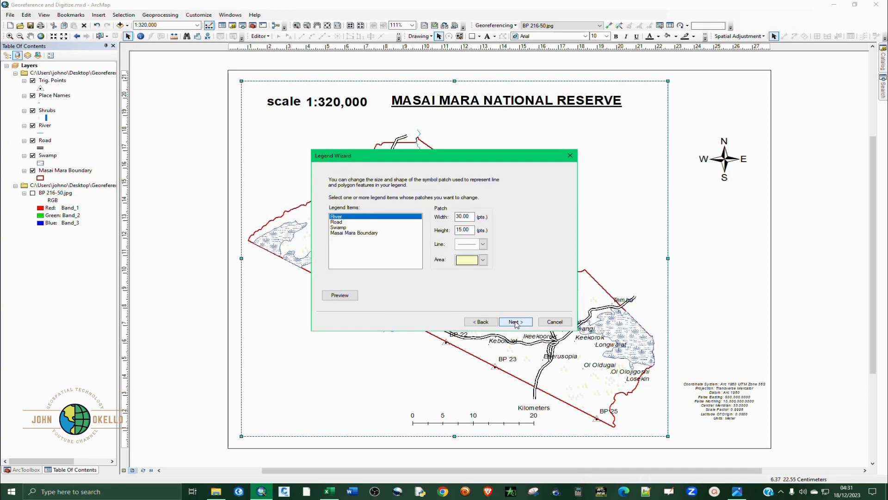
pyautogui.click(515, 322)
pyautogui.click(516, 323)
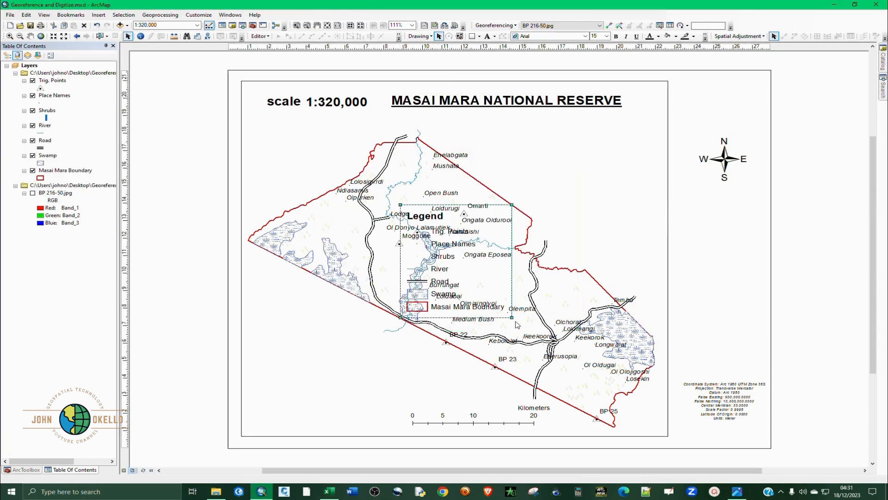
# Move the legend east of the map frame, above the coordinate system text, and shrink it to fit within the page
pyautogui.moveTo(451, 272); pyautogui.dragTo(461, 279)
pyautogui.moveTo(696, 287); pyautogui.dragTo(718, 280)
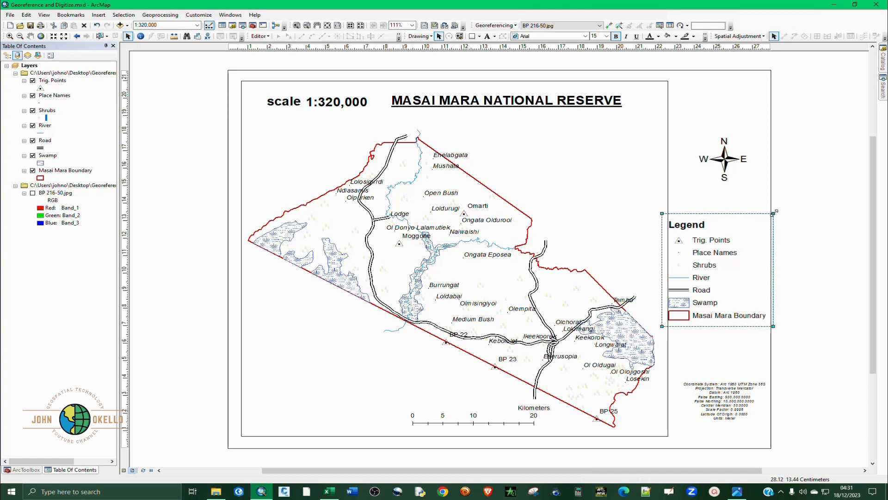
pyautogui.moveTo(774, 214); pyautogui.dragTo(753, 234)
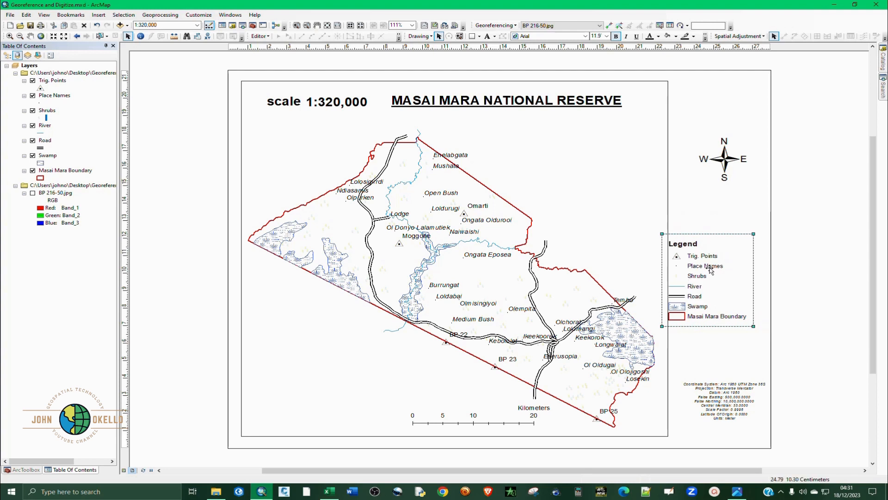
pyautogui.moveTo(713, 270); pyautogui.dragTo(728, 302)
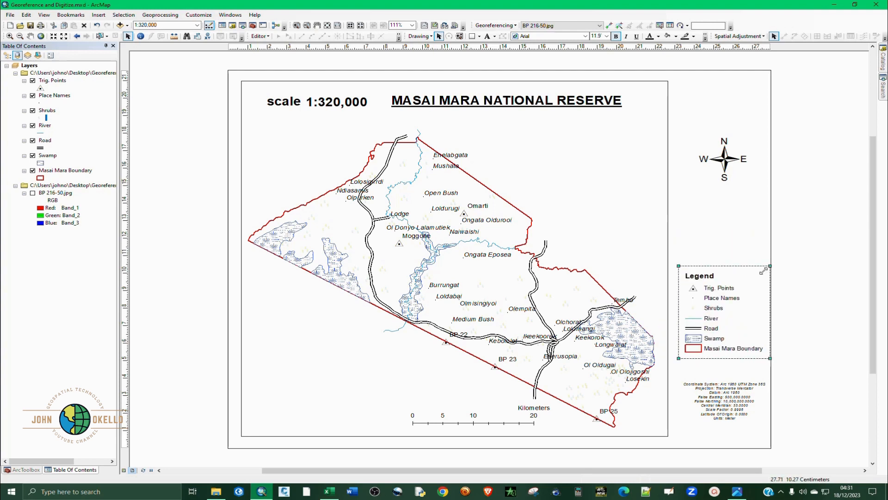
pyautogui.moveTo(764, 271); pyautogui.dragTo(736, 297)
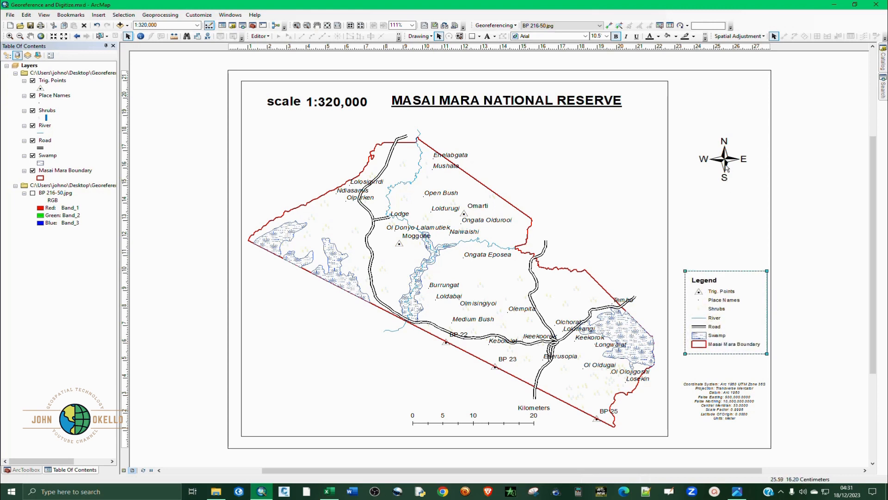
# Shift the north arrow, legend and coordinate system text upward in the strip east of the map frame, spacing them apart
pyautogui.moveTo(726, 168)
pyautogui.mouseDown()
pyautogui.moveTo(726, 196)
pyautogui.moveTo(726, 152)
pyautogui.mouseUp()
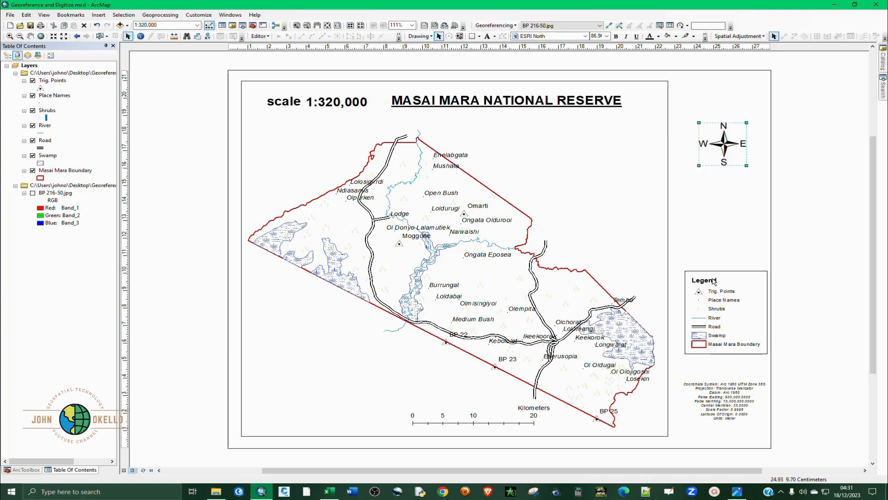
pyautogui.moveTo(714, 282); pyautogui.dragTo(719, 226)
pyautogui.click(721, 395)
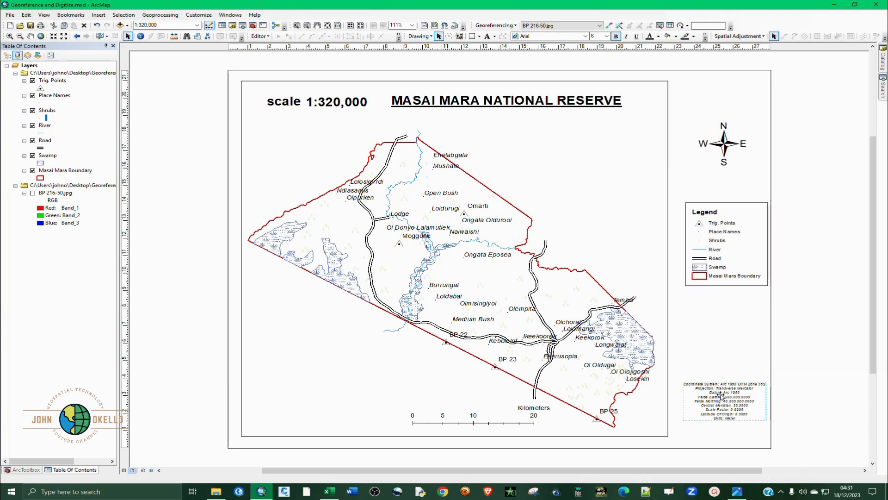
pyautogui.moveTo(721, 395); pyautogui.dragTo(723, 351)
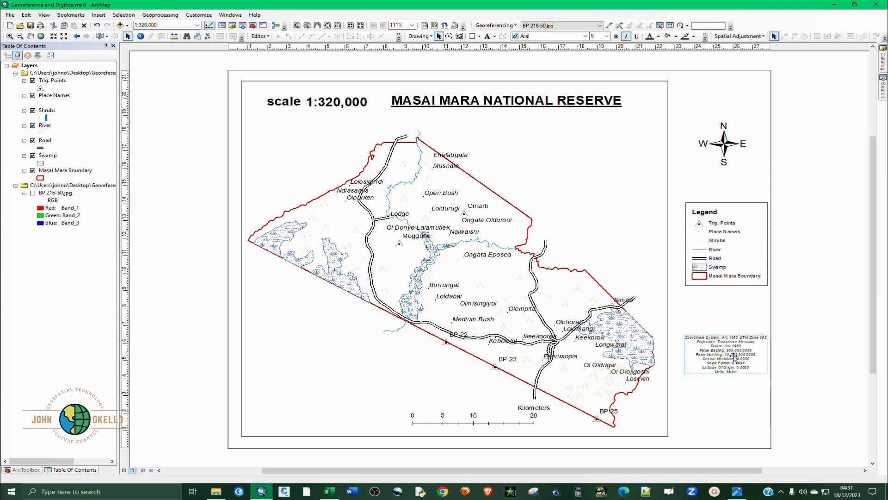
# Set the Place Names layer's label font size to 8
pyautogui.click(712, 293)
pyautogui.click(600, 240)
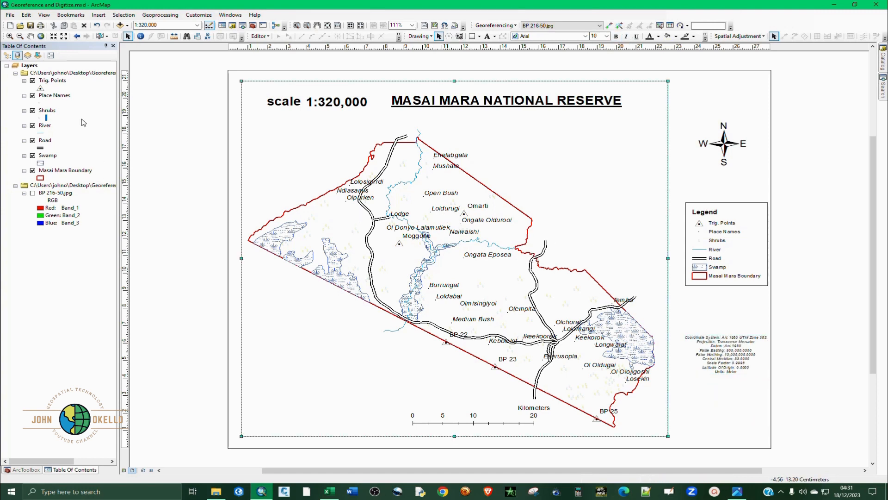
pyautogui.click(61, 96)
pyautogui.rightClick(63, 95)
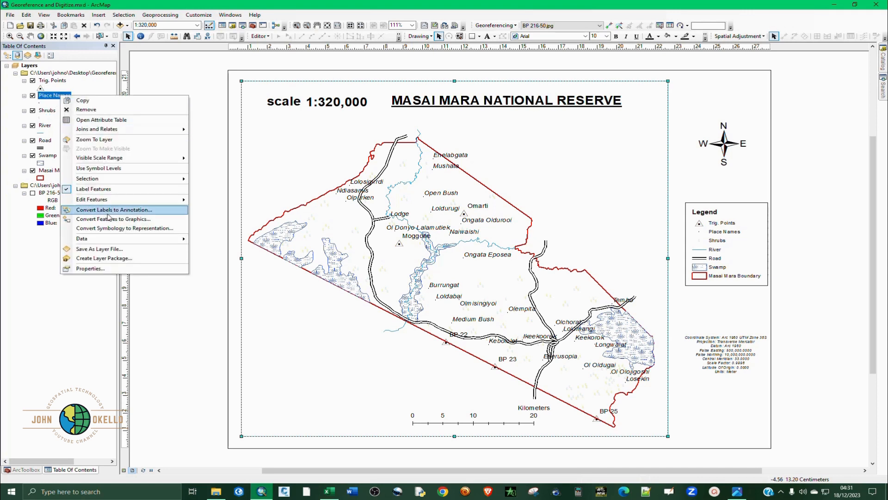
pyautogui.click(92, 269)
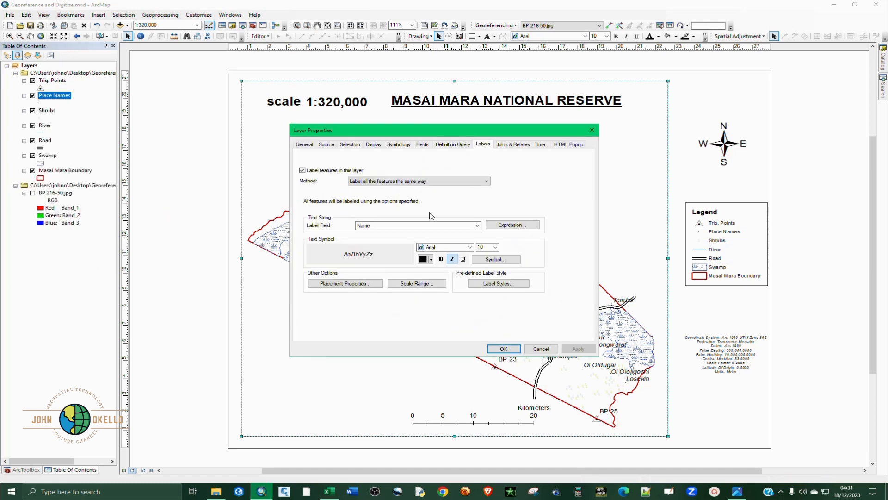
pyautogui.click(495, 247)
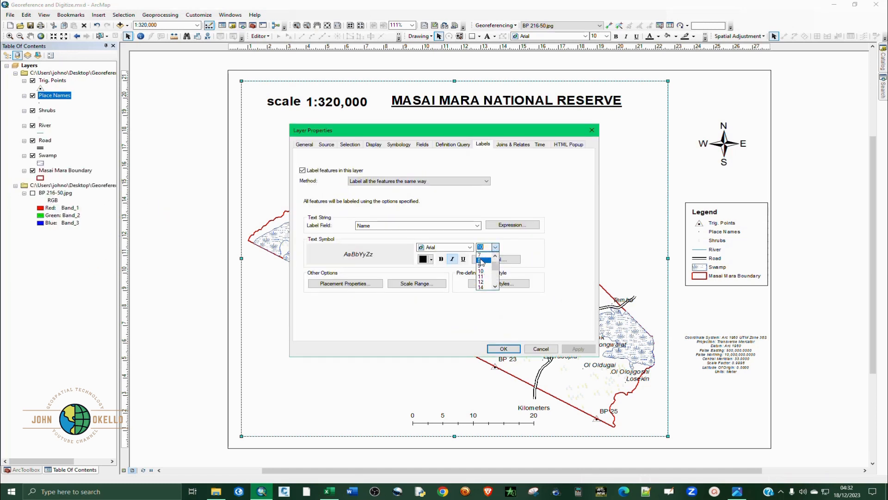
pyautogui.click(481, 266)
pyautogui.click(516, 348)
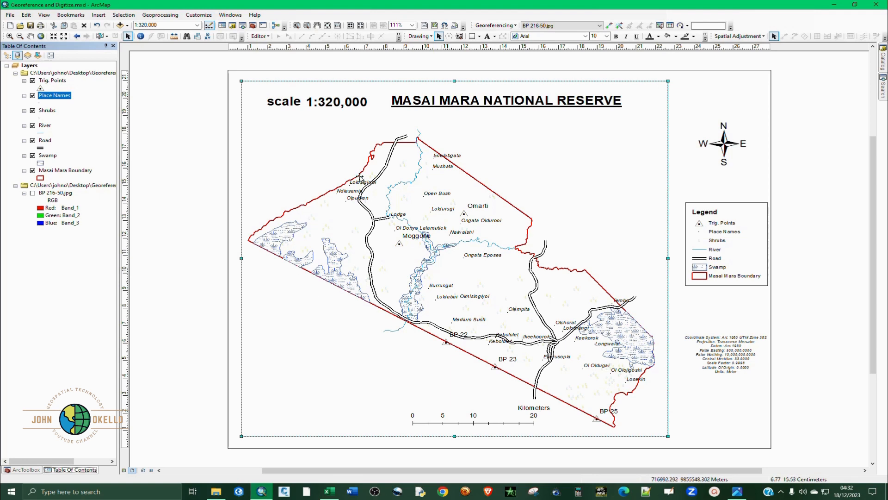
pyautogui.rightClick(329, 145)
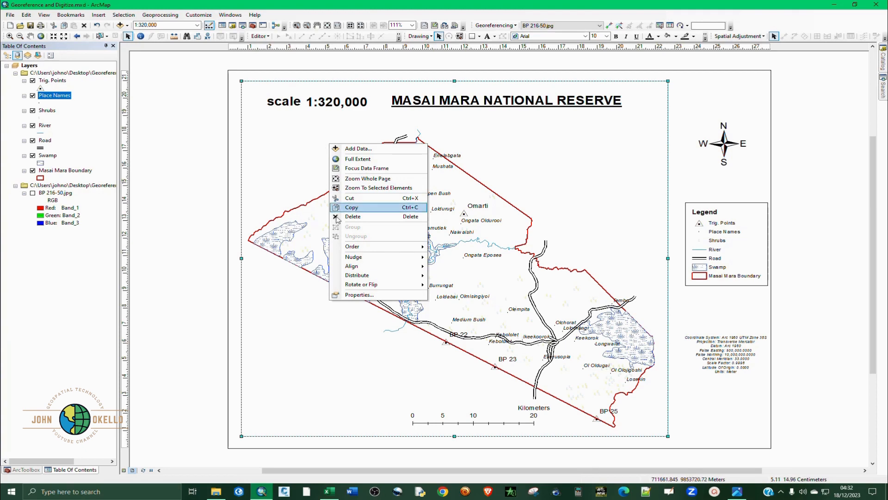
pyautogui.click(366, 295)
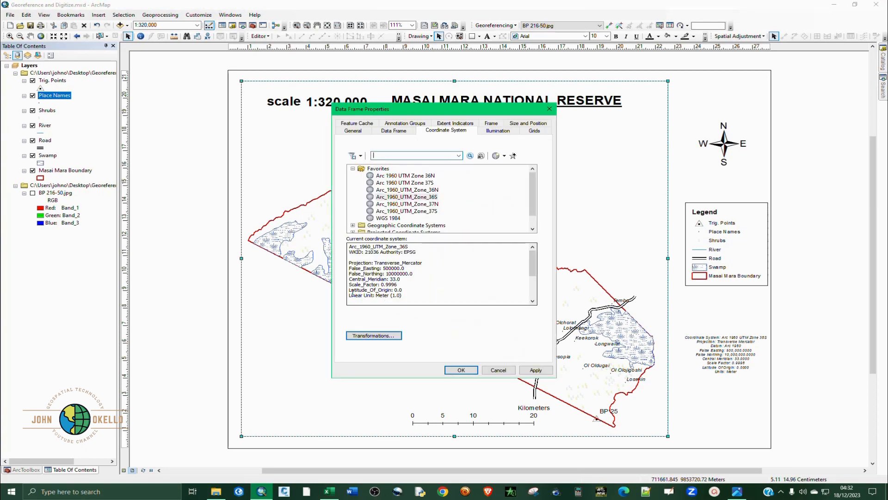
pyautogui.click(549, 108)
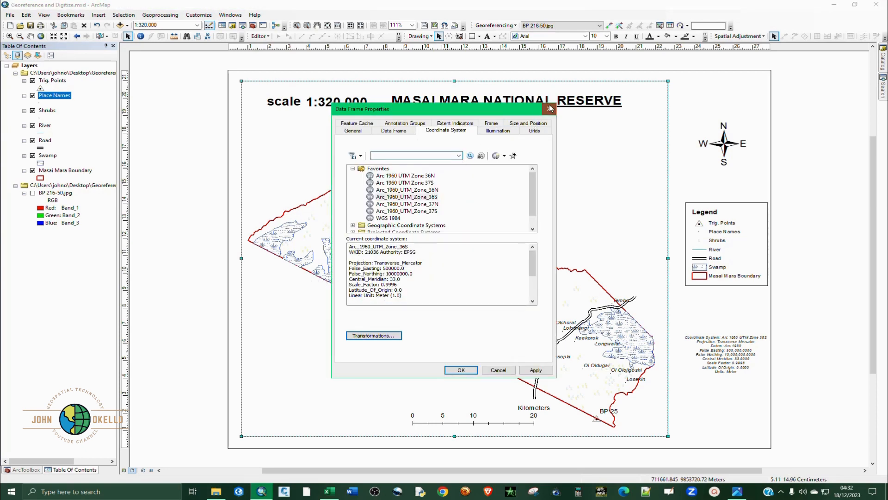
# Start a new measured grid for the map's data frame, dividing it by map units
pyautogui.rightClick(312, 303)
pyautogui.click(342, 455)
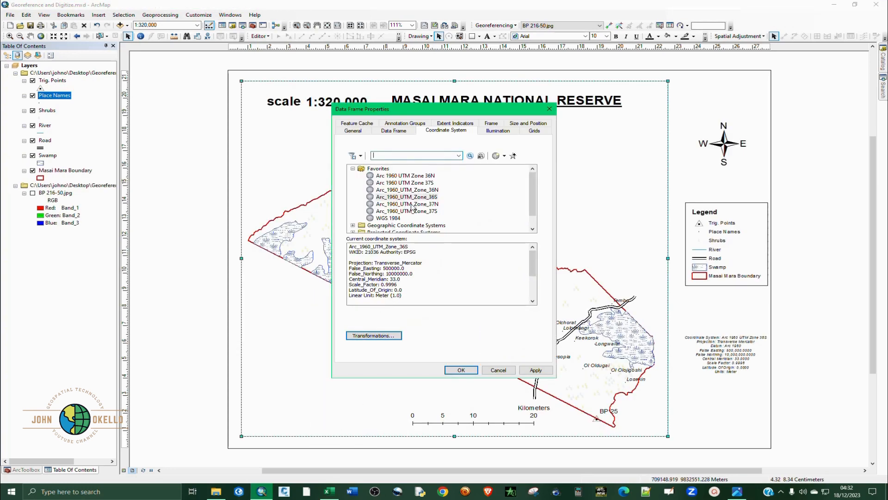
pyautogui.click(526, 134)
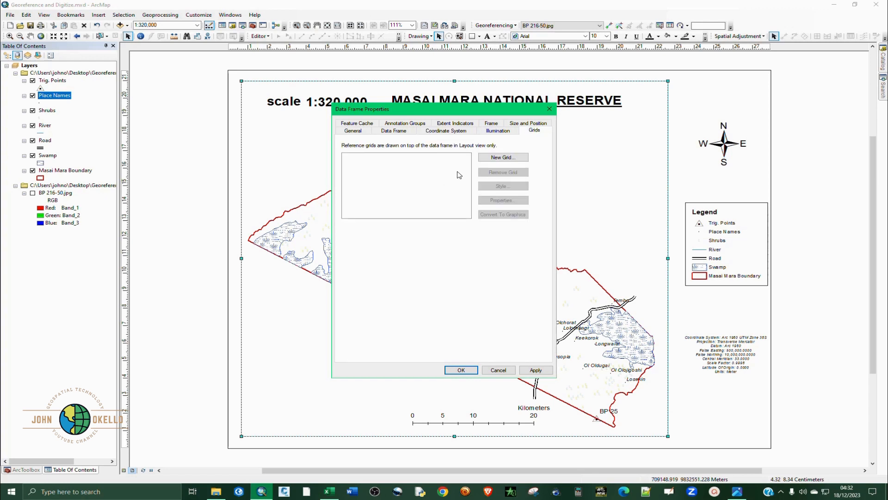
pyautogui.click(509, 159)
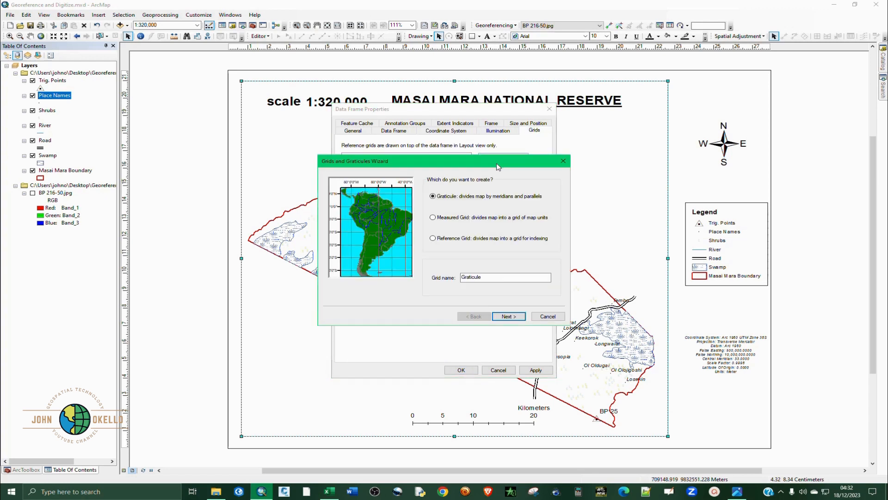
pyautogui.click(444, 219)
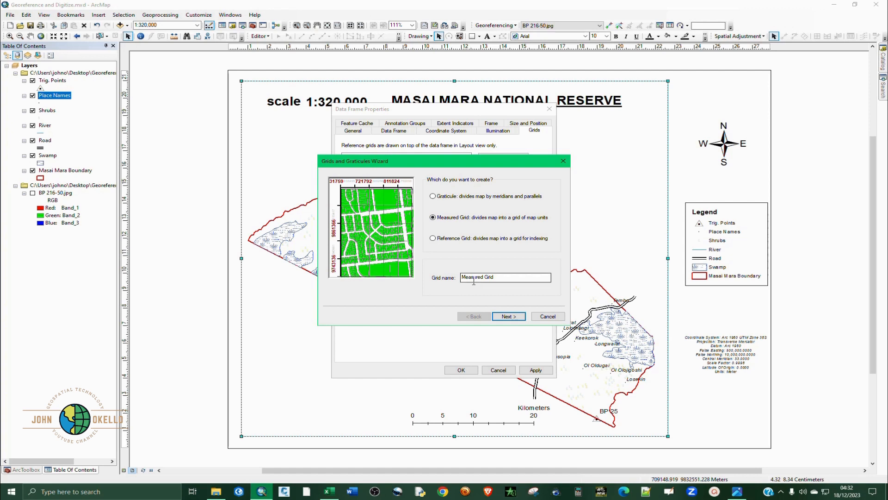
pyautogui.click(514, 320)
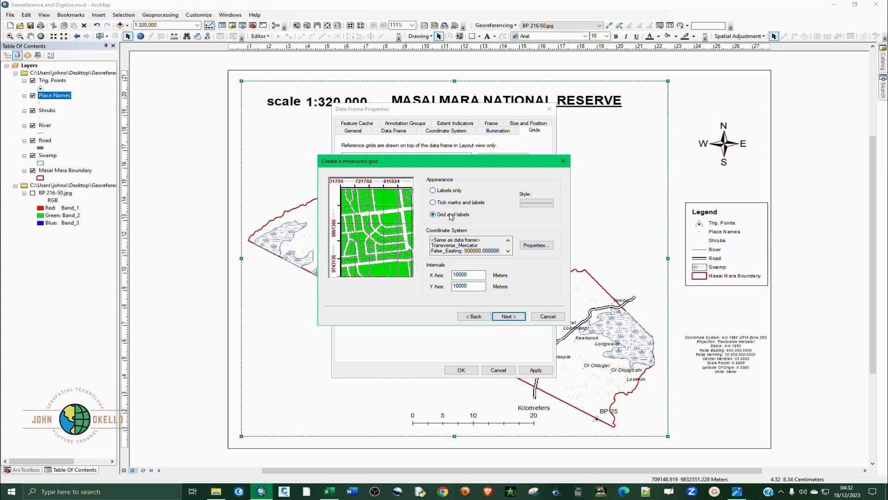
# Give the measured grid the Grid and labels appearance, finish it with the default axis and border settings, and apply it
pyautogui.click(451, 192)
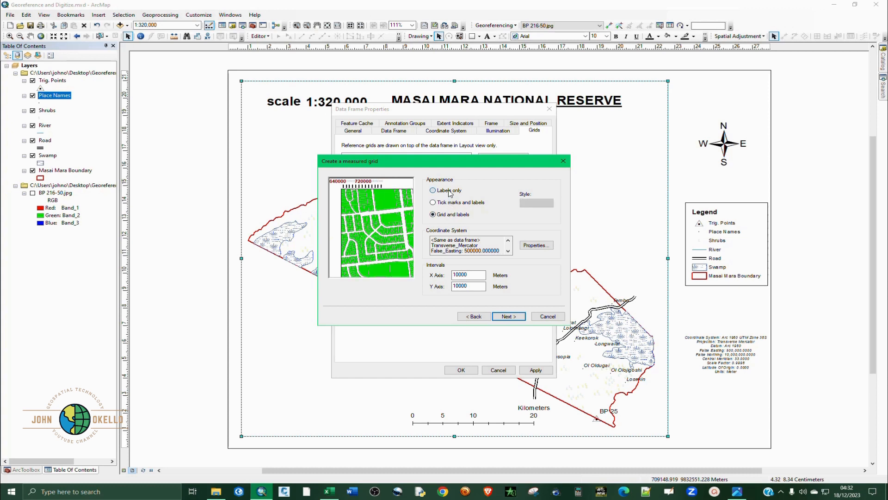
pyautogui.click(452, 218)
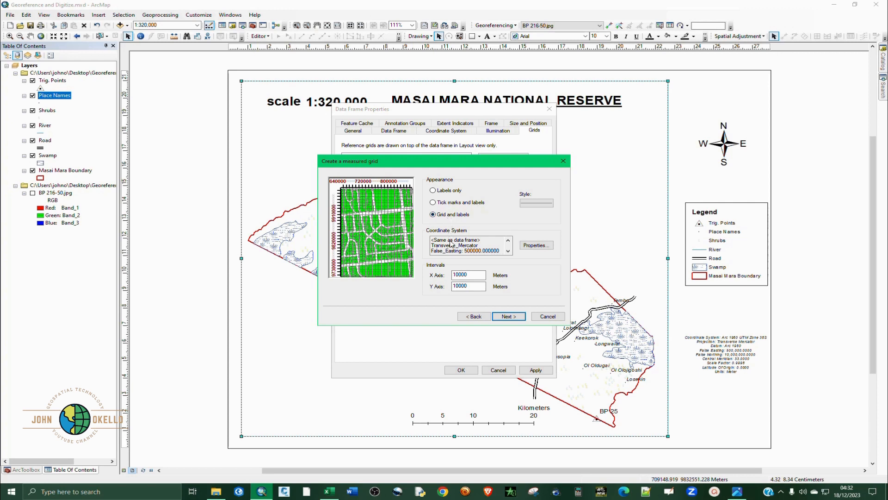
pyautogui.click(517, 318)
pyautogui.click(517, 319)
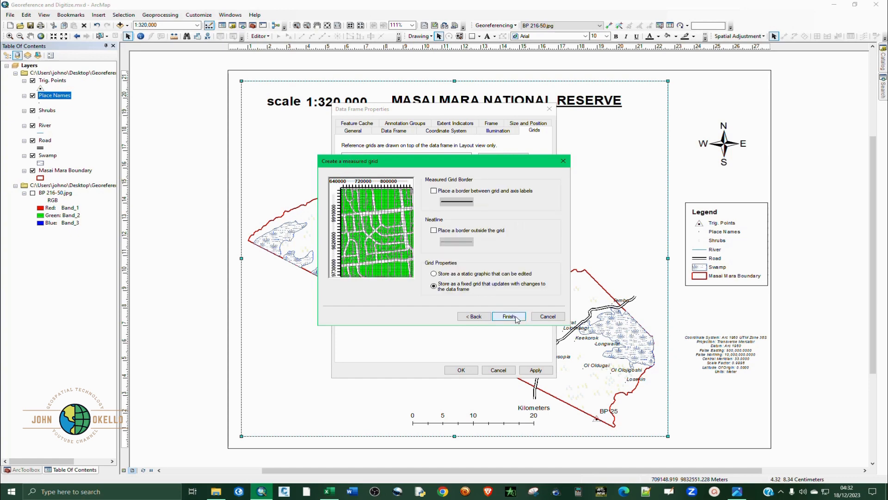
pyautogui.click(512, 319)
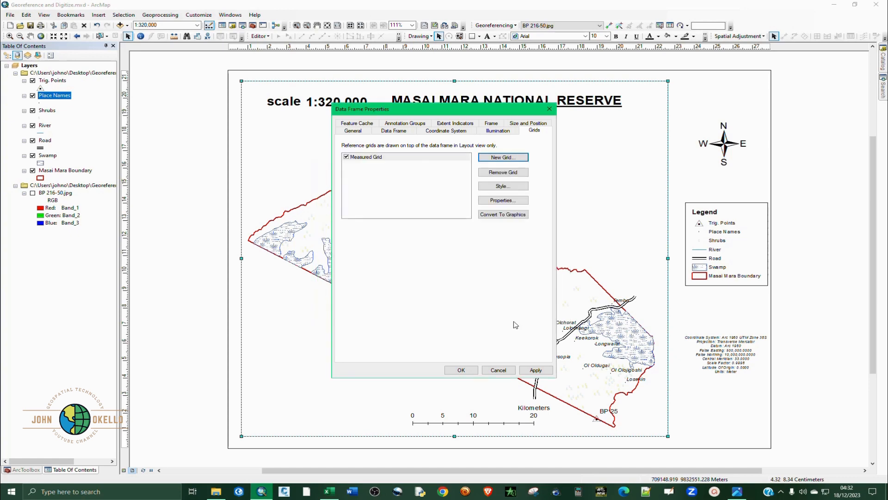
pyautogui.click(526, 371)
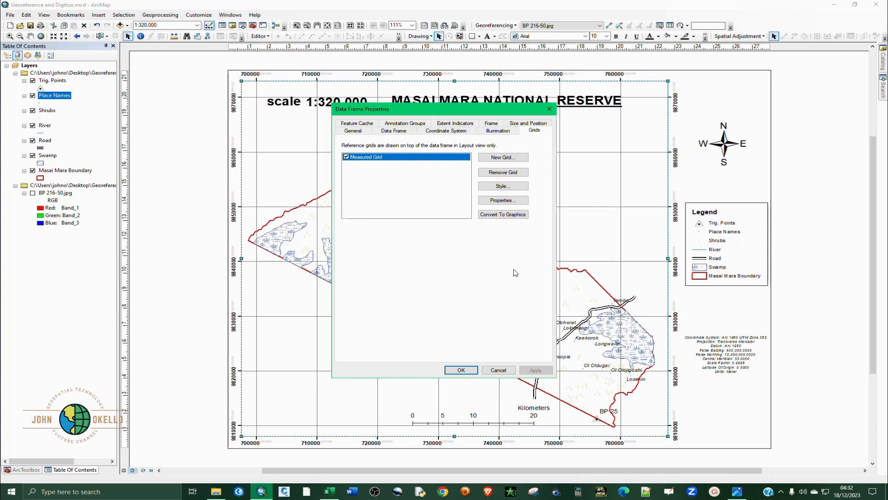
# Set the measured grid's X and Y axis intervals to 20000 meters and apply the change to the map
pyautogui.click(519, 205)
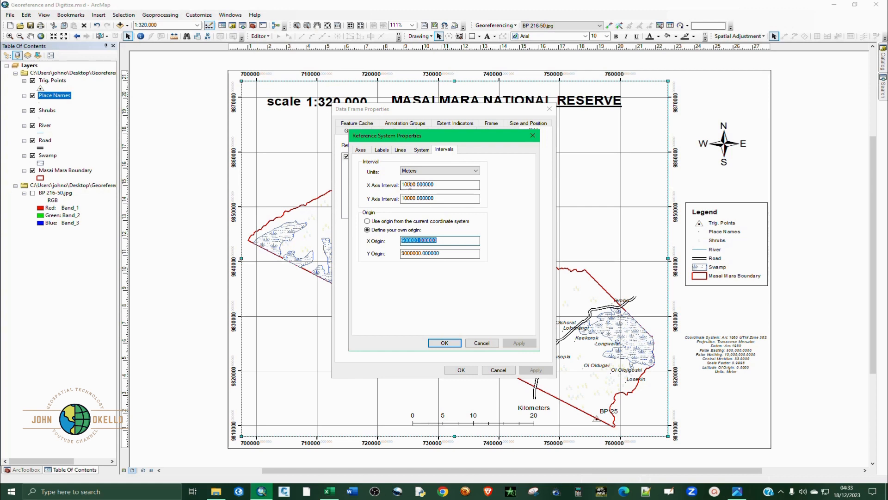
pyautogui.click(407, 185)
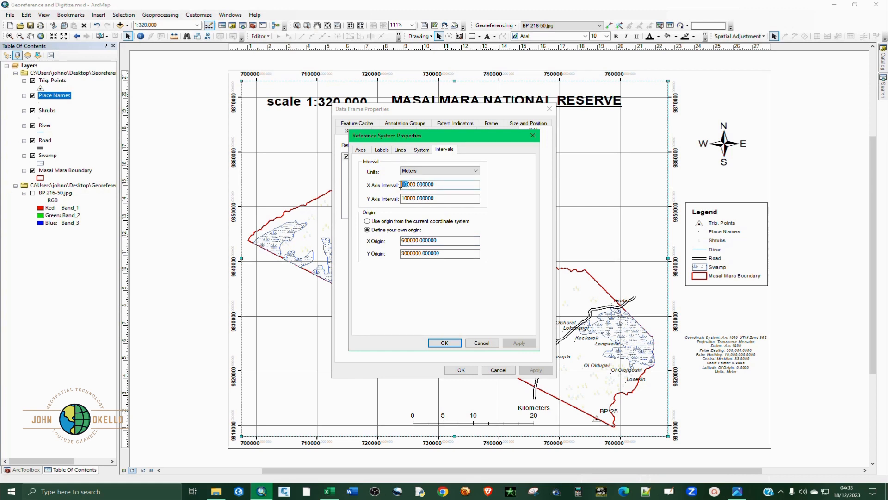
pyautogui.write('2')
pyautogui.click(409, 197)
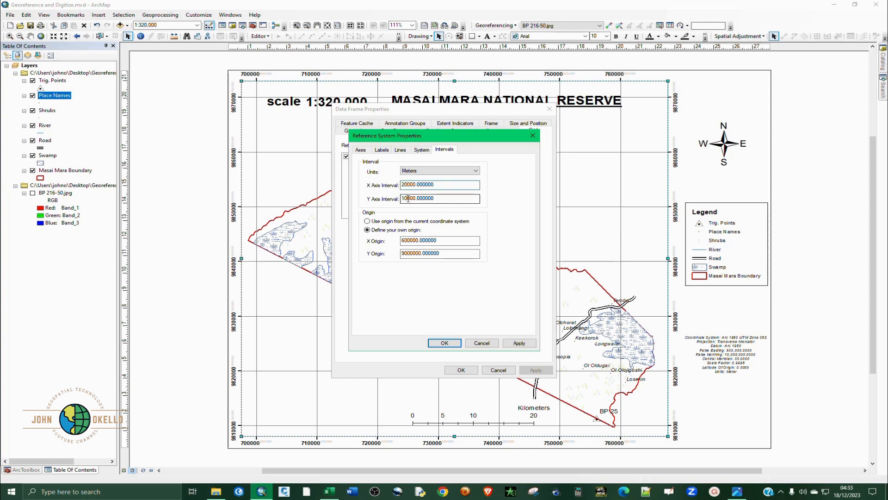
pyautogui.moveTo(405, 199); pyautogui.dragTo(393, 200)
pyautogui.write('2')
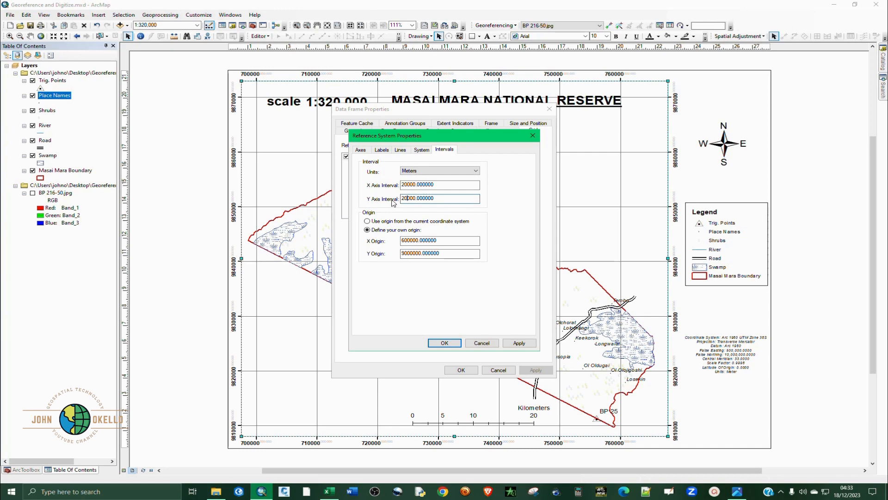
pyautogui.click(520, 343)
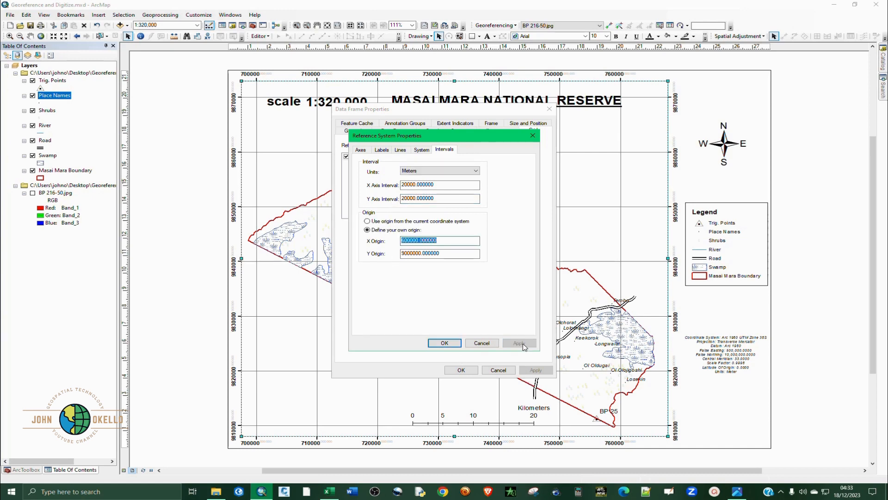
pyautogui.click(451, 343)
pyautogui.click(533, 370)
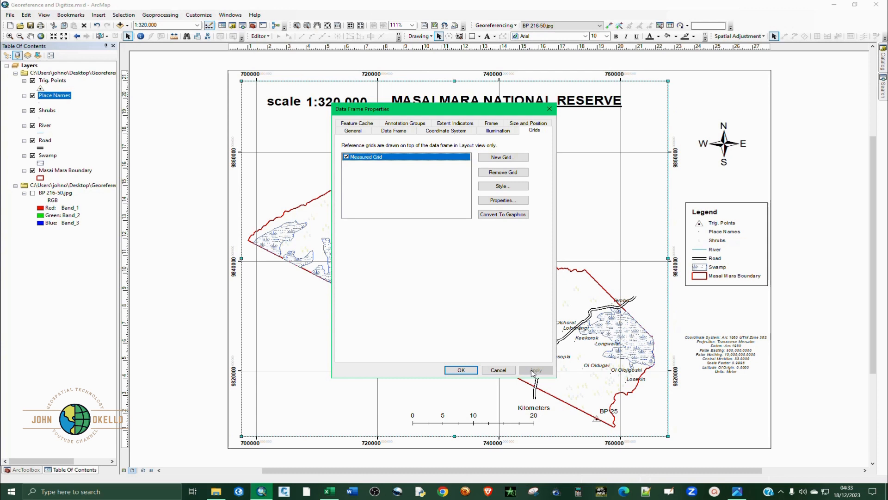
# Set the measured grid's label number format to 0 decimal places and apply it to the map
pyautogui.click(500, 204)
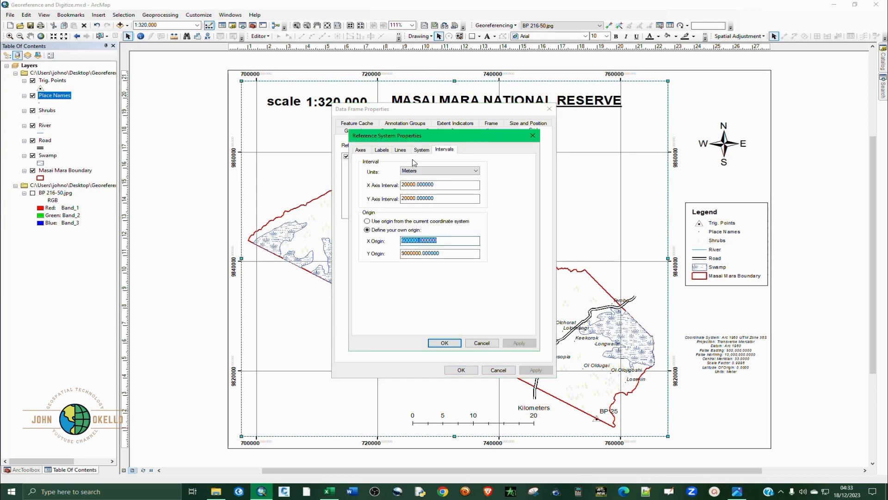
pyautogui.click(383, 150)
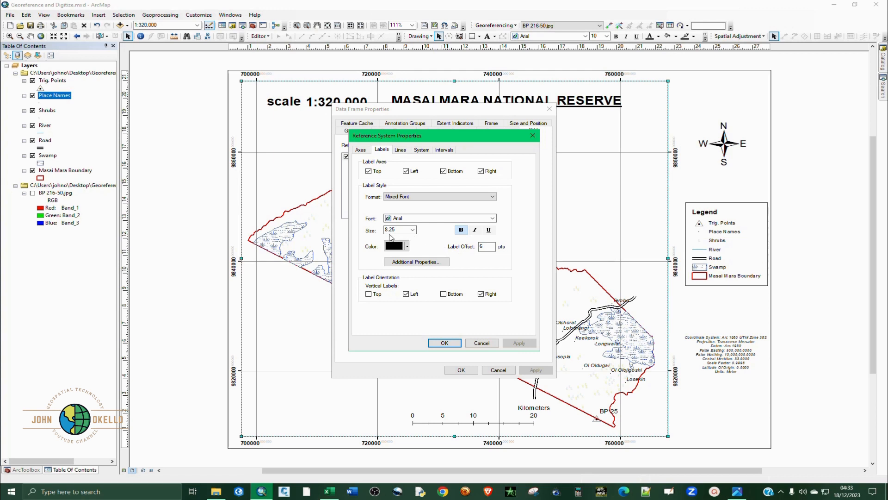
pyautogui.click(413, 260)
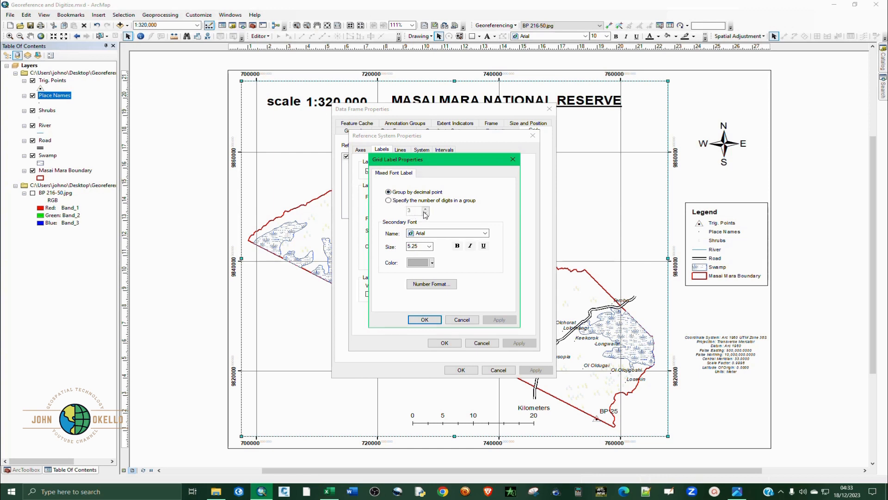
pyautogui.click(430, 286)
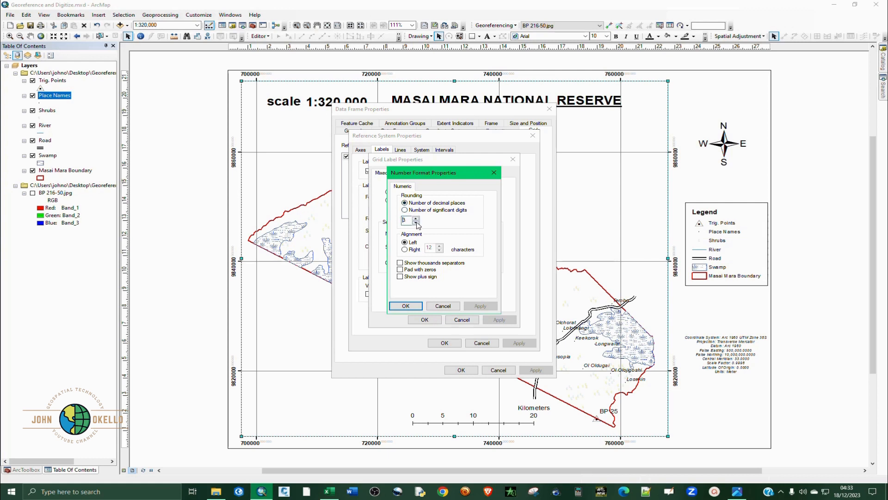
pyautogui.click(406, 306)
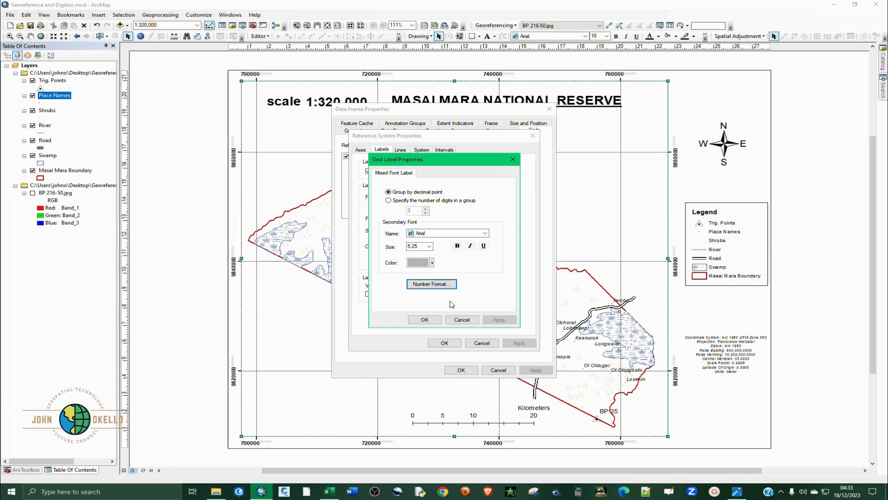
pyautogui.click(422, 319)
pyautogui.click(519, 343)
pyautogui.click(445, 343)
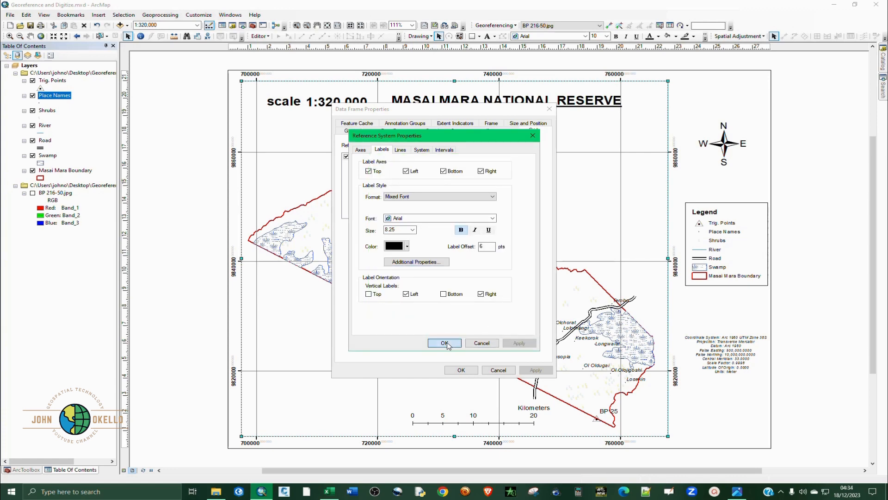
pyautogui.click(532, 371)
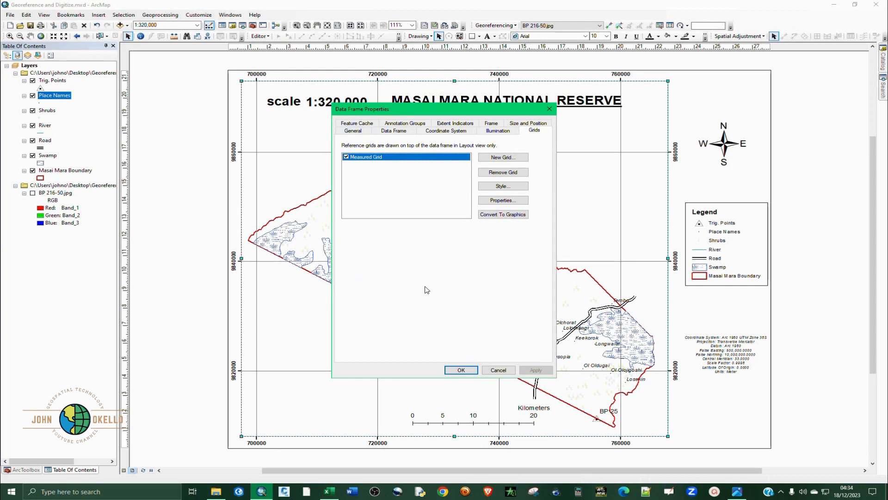
# Change the measured grid's line color to light grey and apply it to the map's data frame
pyautogui.click(506, 201)
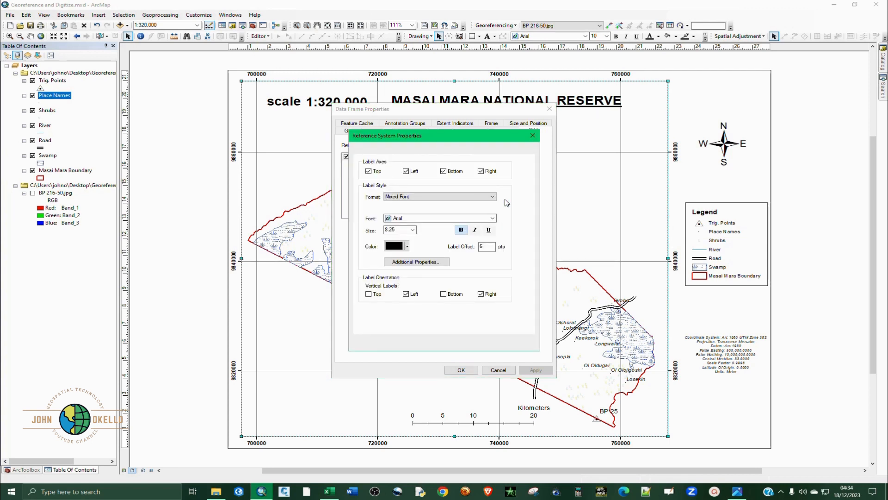
pyautogui.click(400, 150)
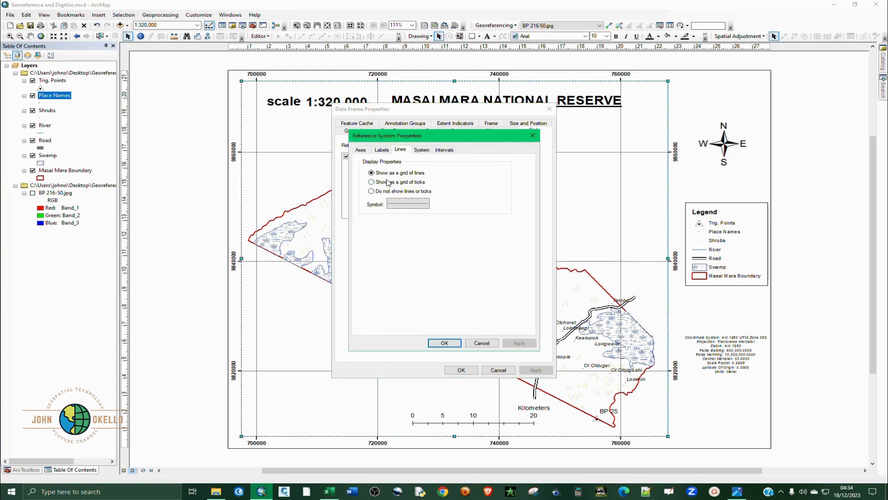
pyautogui.click(397, 204)
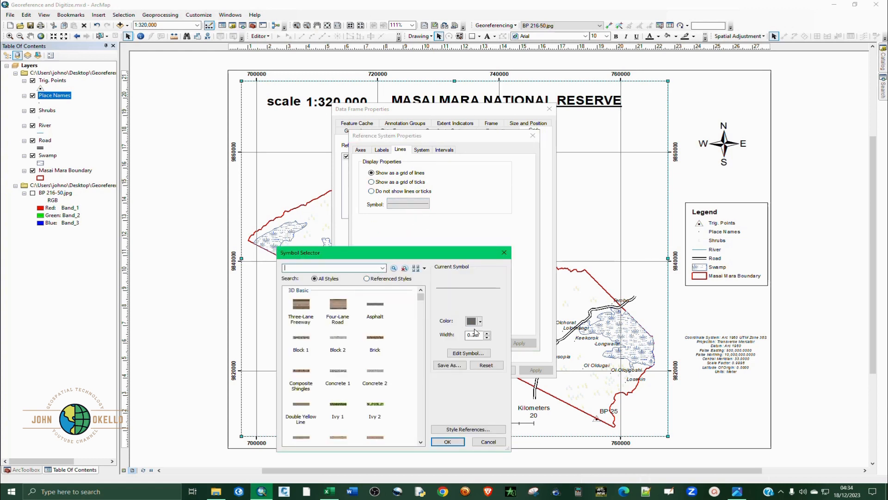
pyautogui.click(473, 323)
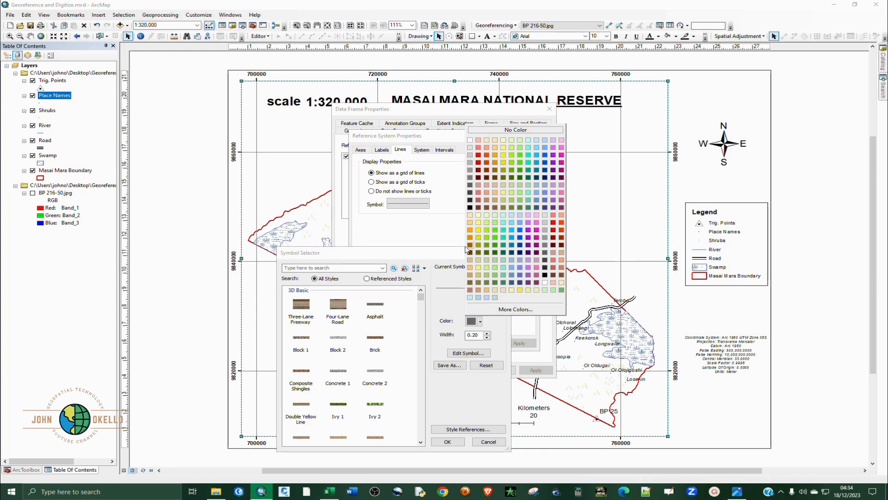
pyautogui.click(472, 150)
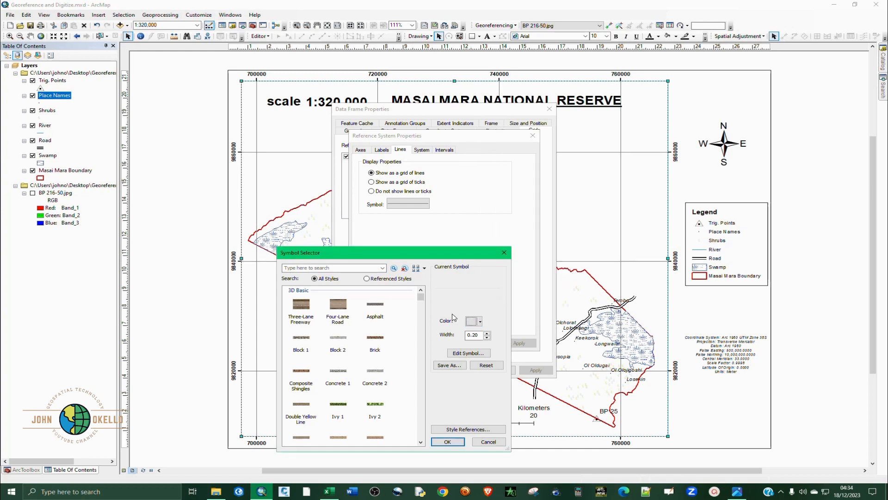
pyautogui.click(448, 442)
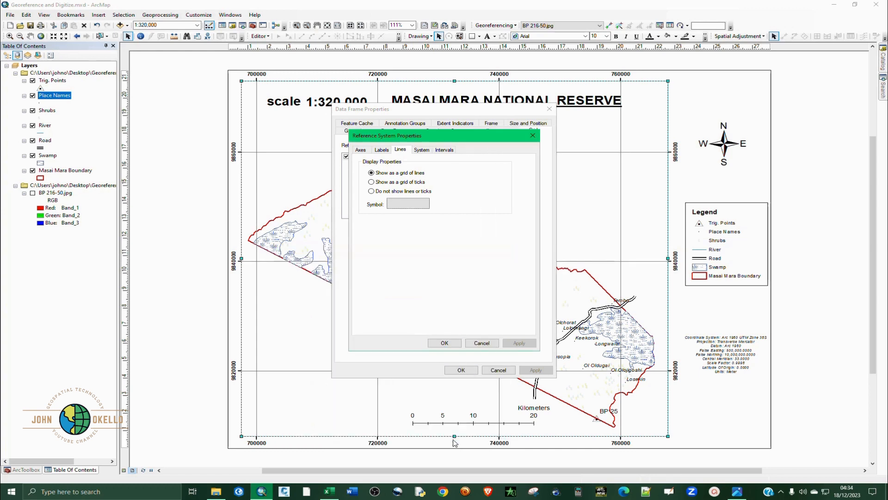
pyautogui.click(457, 343)
pyautogui.click(530, 371)
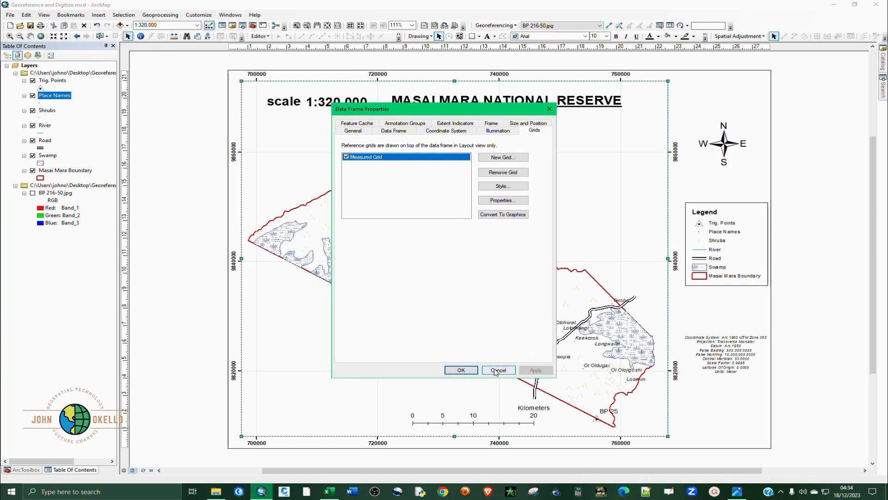
pyautogui.click(460, 371)
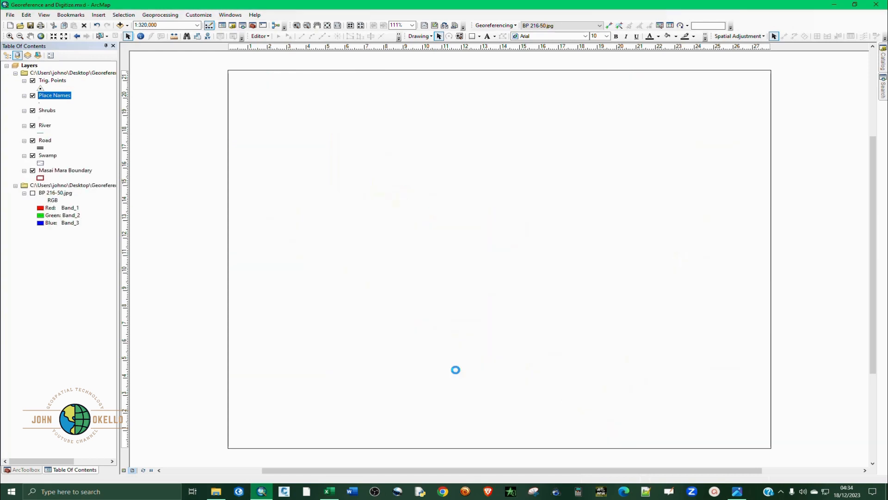
# Move the kilometers scale bar to the lower-left corner of the map frame
pyautogui.click(447, 423)
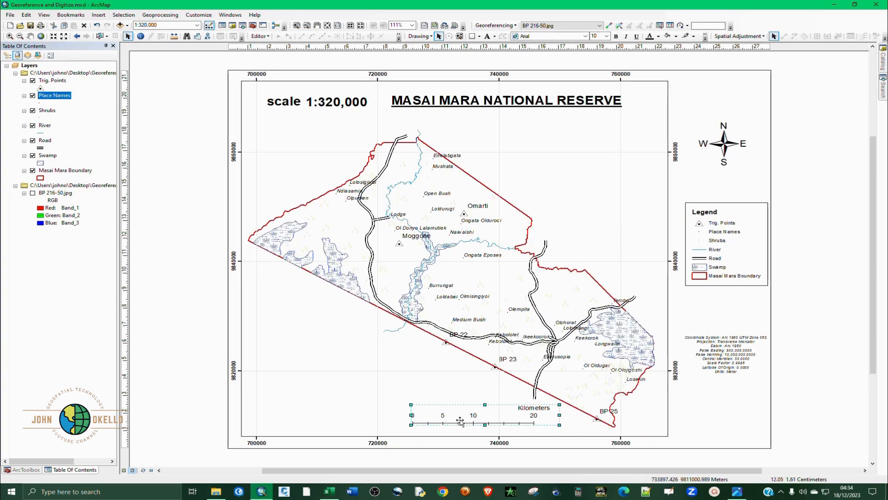
pyautogui.moveTo(458, 420); pyautogui.dragTo(315, 418)
pyautogui.moveTo(335, 414); pyautogui.dragTo(336, 413)
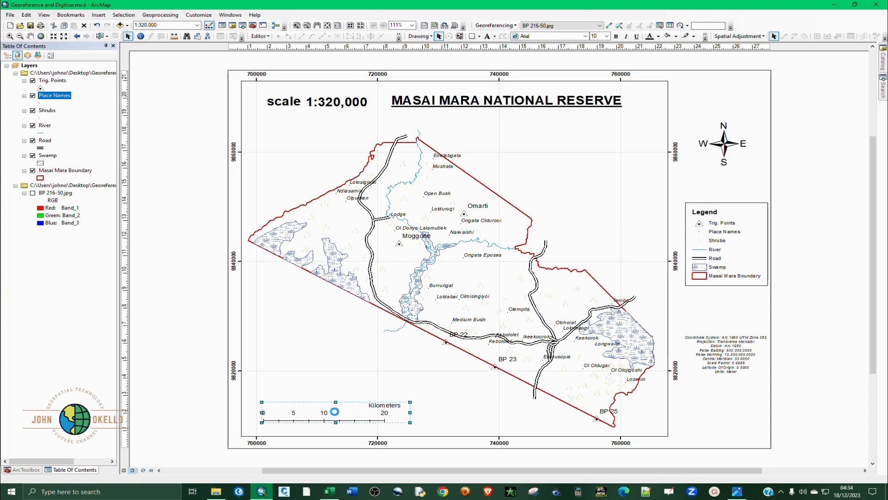
# Shrink the data frame slightly on all four sides so the grid labels sit further inside the page border
pyautogui.click(434, 392)
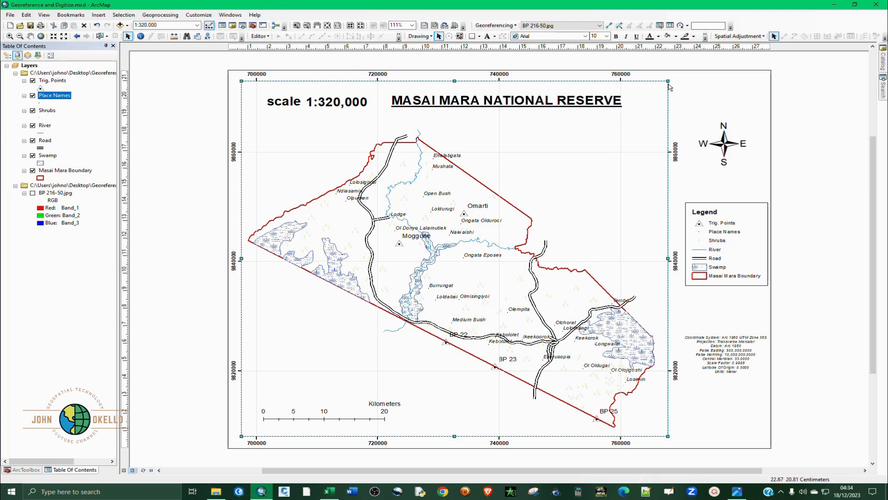
pyautogui.moveTo(668, 82); pyautogui.dragTo(665, 87)
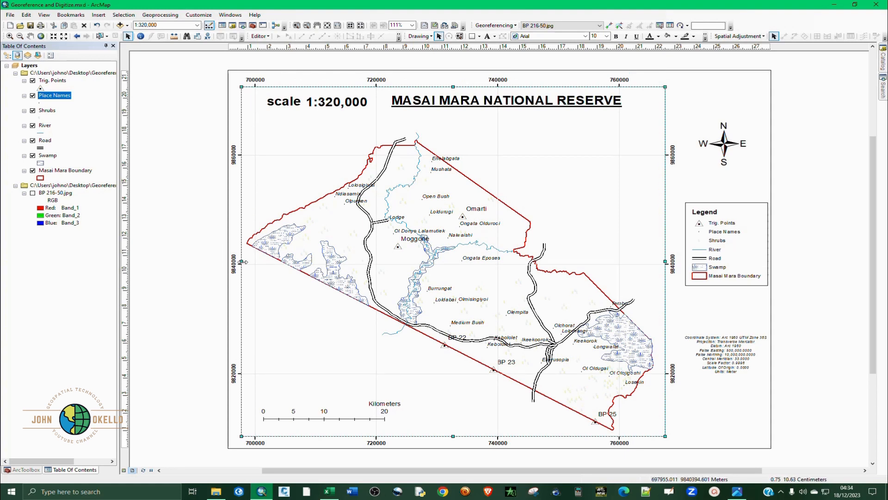
pyautogui.moveTo(241, 261); pyautogui.dragTo(244, 260)
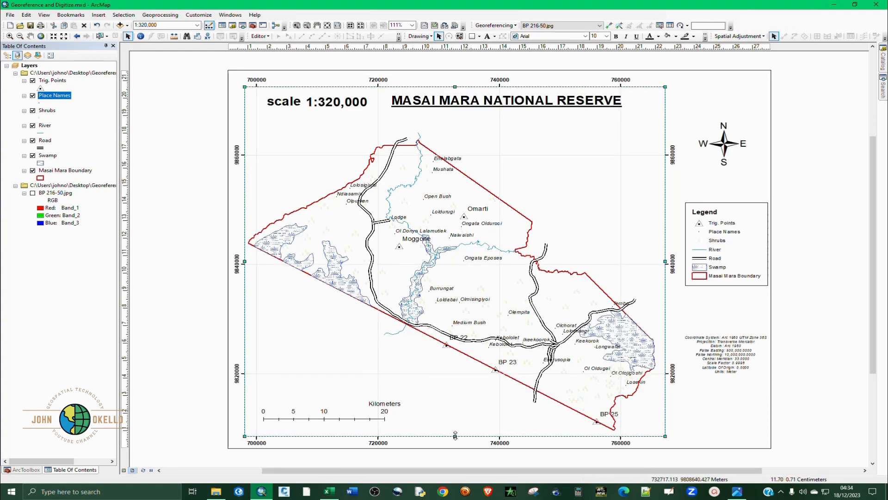
pyautogui.moveTo(455, 435); pyautogui.dragTo(455, 433)
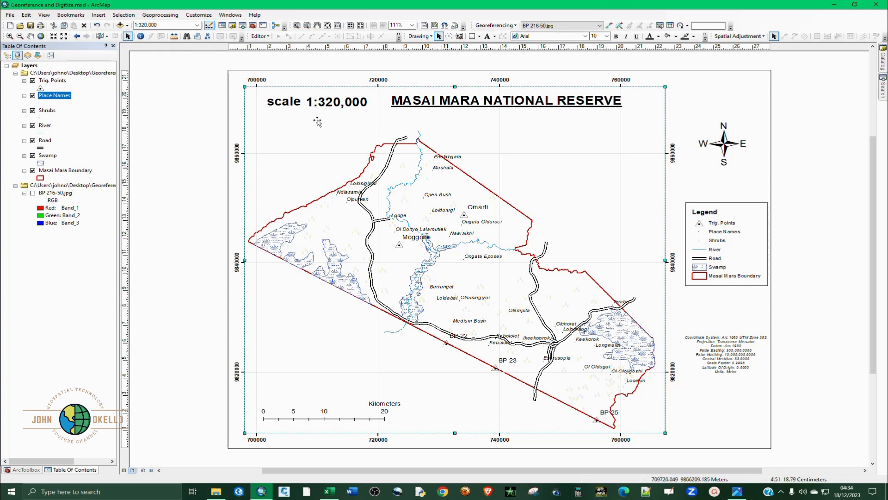
pyautogui.click(313, 104)
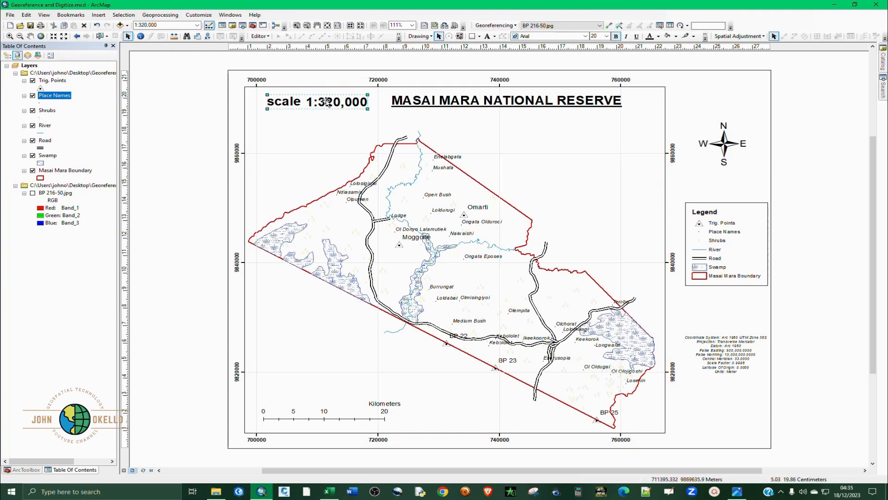
pyautogui.doubleClick(327, 102)
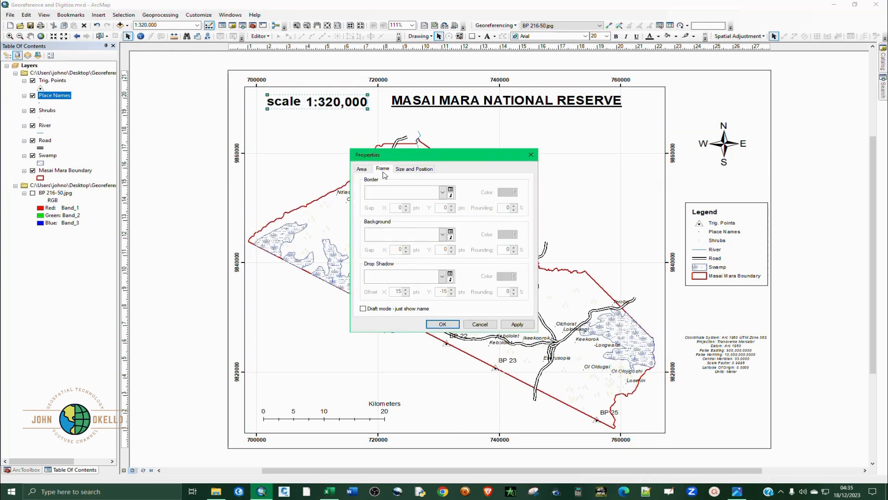
pyautogui.click(531, 154)
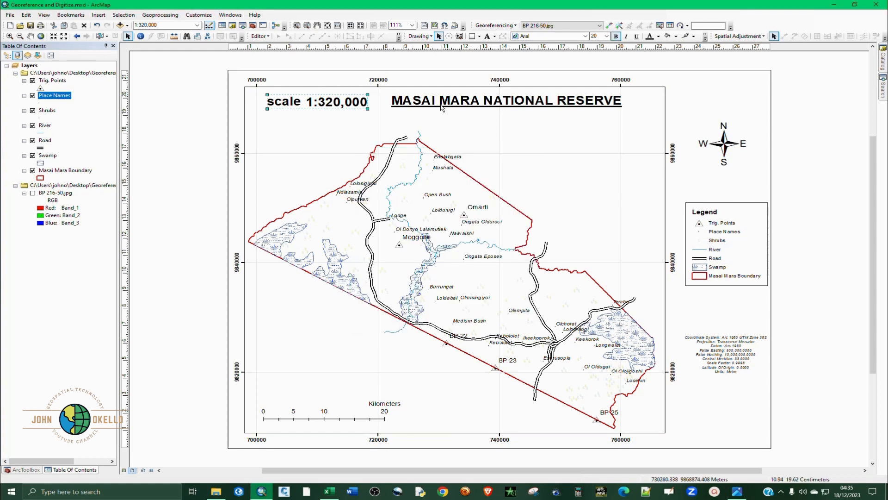
# Set the font size of the MASAI MARA NATIONAL RESERVE title to 22 and apply it
pyautogui.click(455, 102)
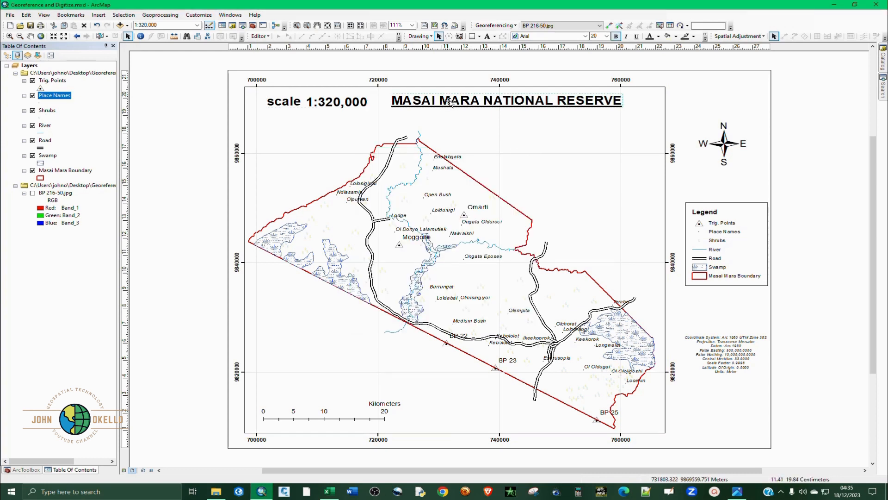
pyautogui.click(496, 103)
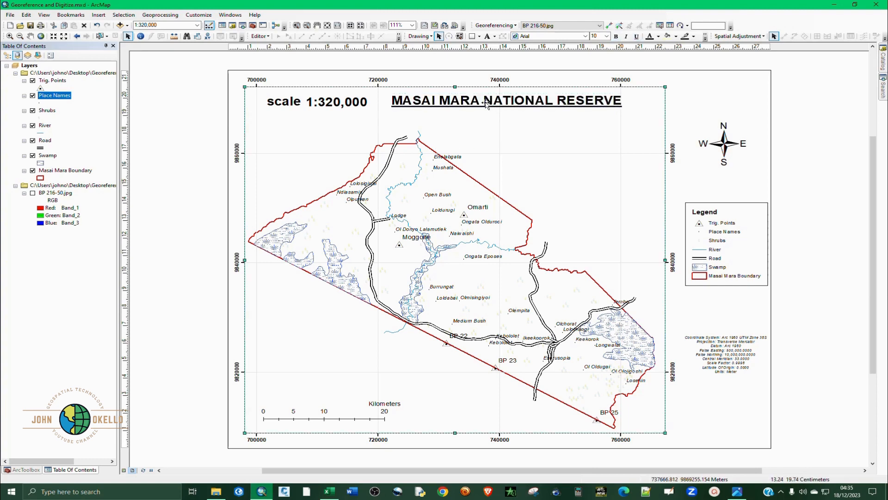
pyautogui.doubleClick(495, 103)
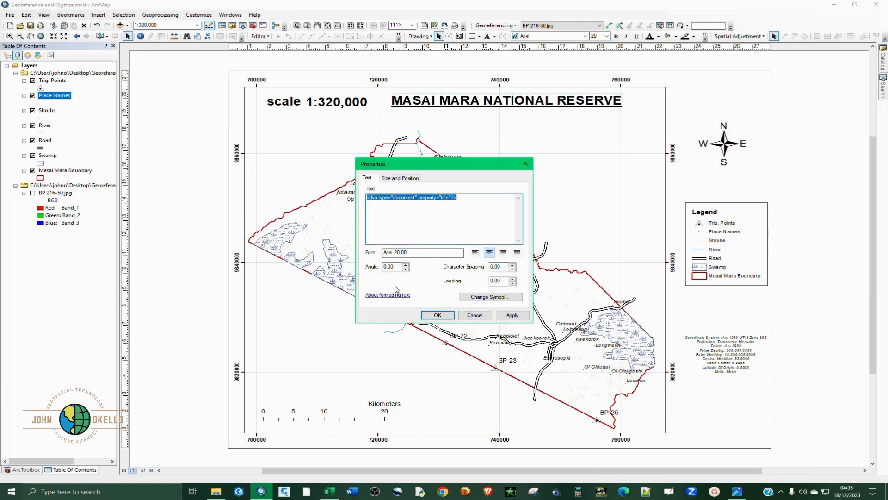
pyautogui.click(493, 298)
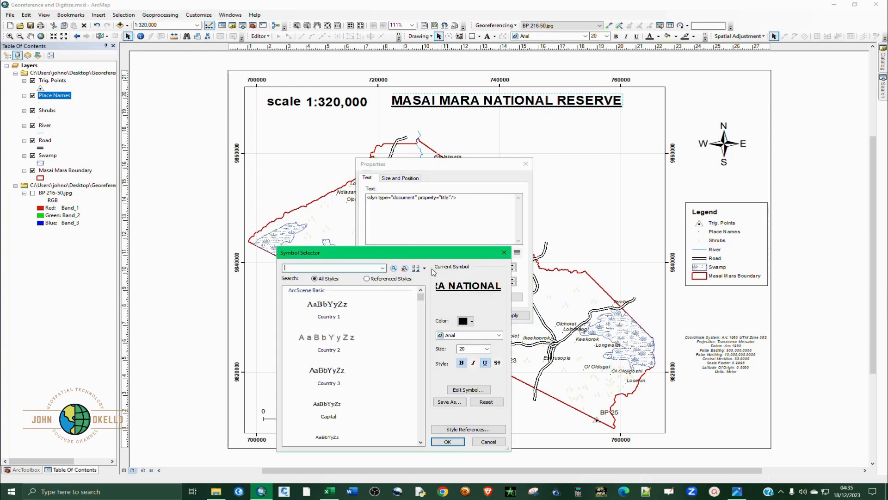
pyautogui.click(488, 348)
pyautogui.click(467, 368)
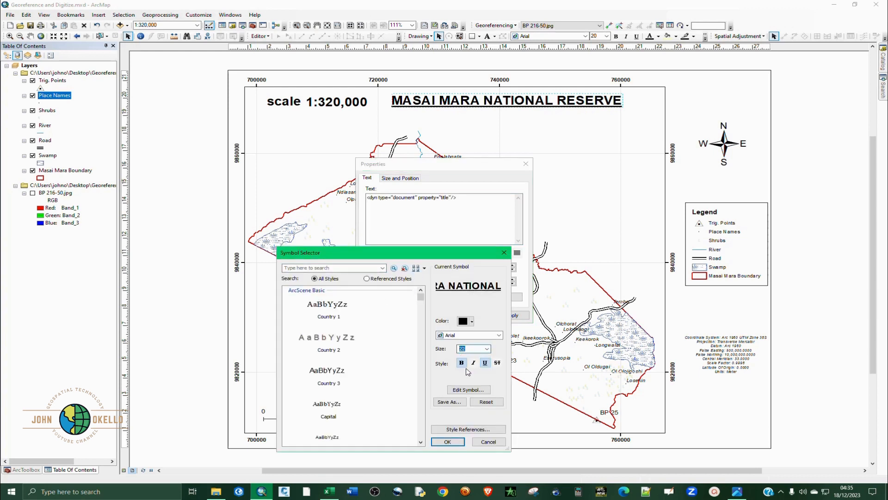
pyautogui.click(447, 441)
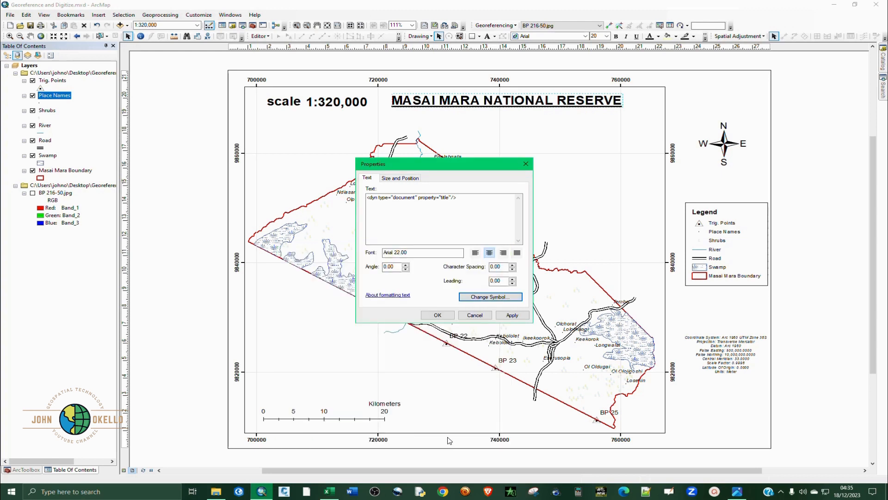
pyautogui.click(511, 315)
pyautogui.click(438, 315)
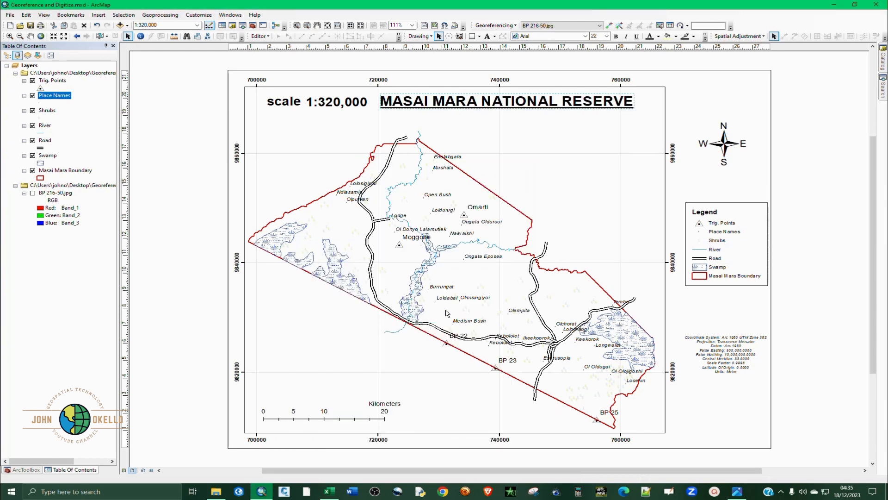
pyautogui.click(406, 130)
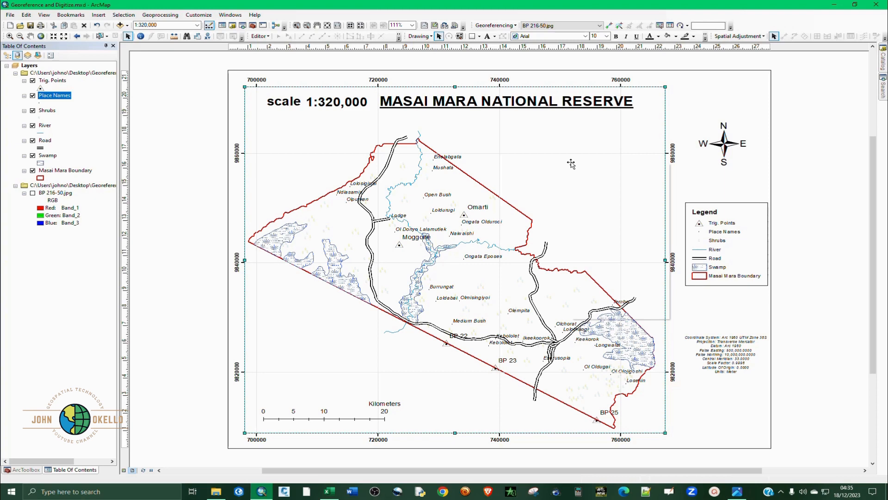
pyautogui.rightClick(571, 163)
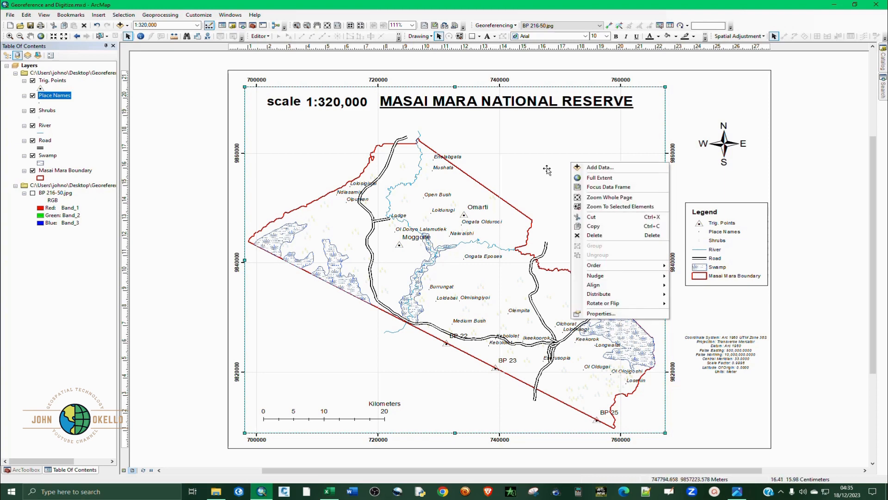
pyautogui.click(548, 170)
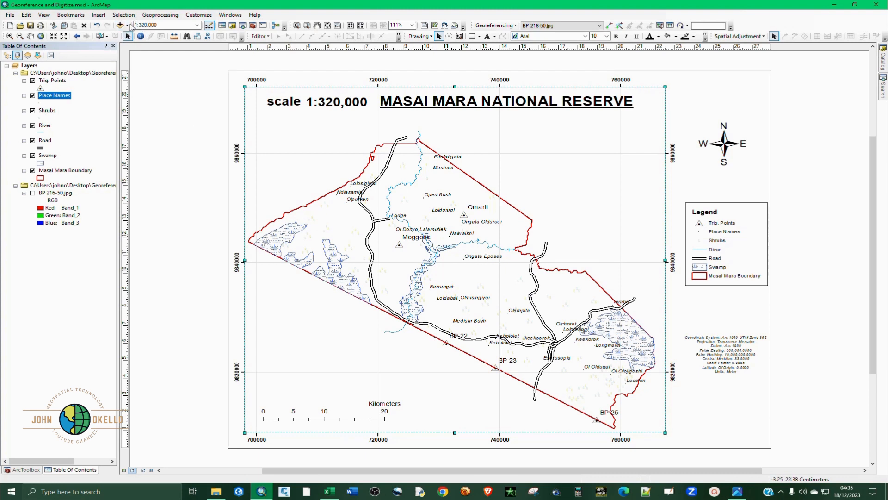
# Insert the Author dynamic text and place it below the coordinate system text beside the map frame
pyautogui.click(108, 16)
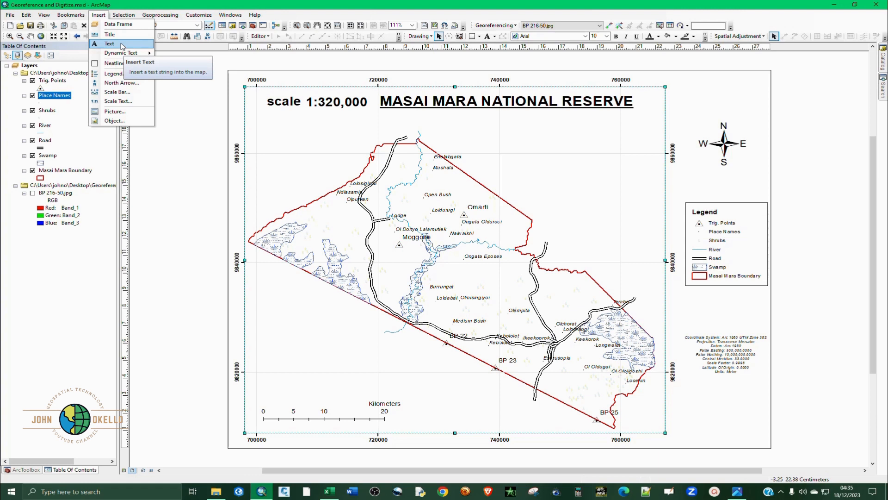
pyautogui.moveTo(122, 54)
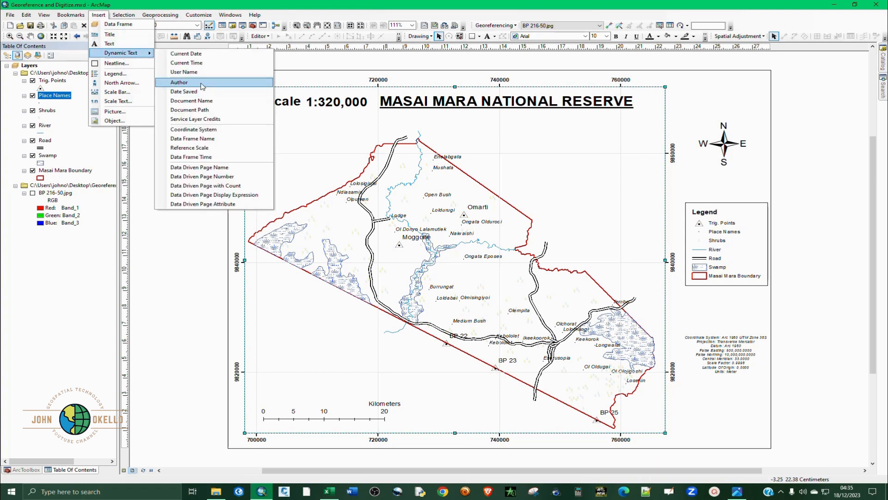
pyautogui.click(180, 82)
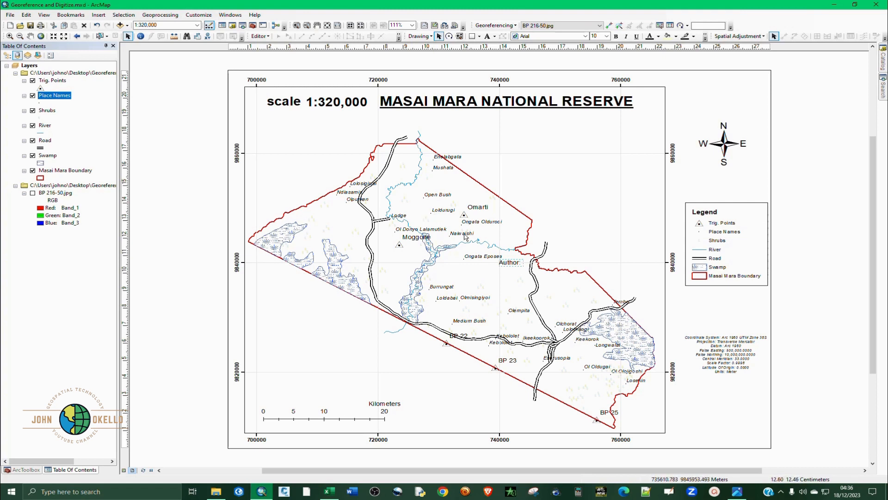
pyautogui.moveTo(513, 262); pyautogui.dragTo(709, 416)
# Replace the dynamic tag after "Author:" in the author text with the author's full name
pyautogui.doubleClick(708, 414)
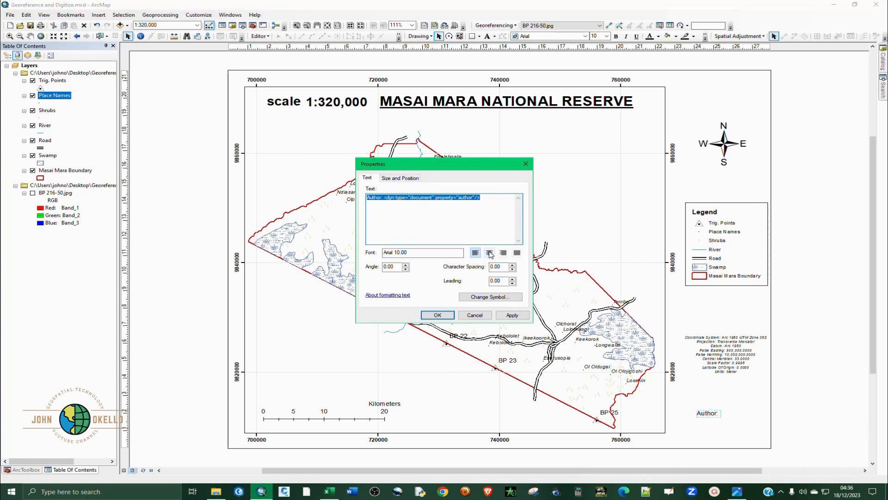
pyautogui.click(481, 297)
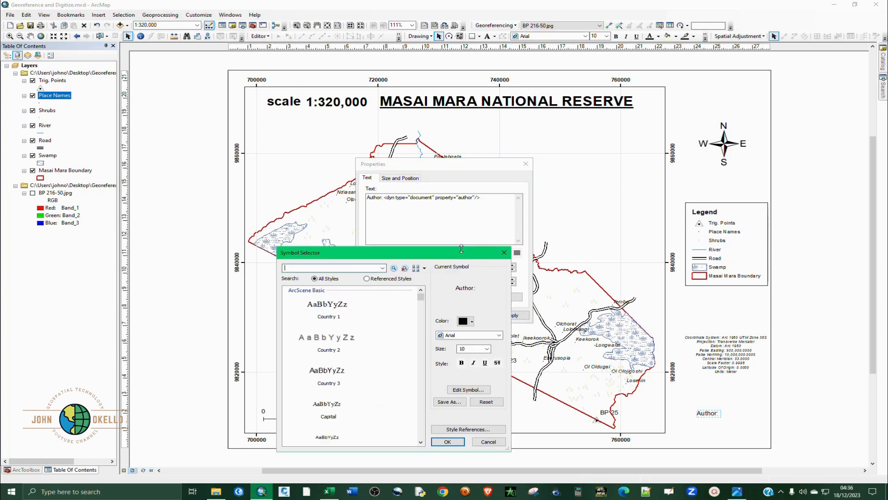
pyautogui.click(504, 252)
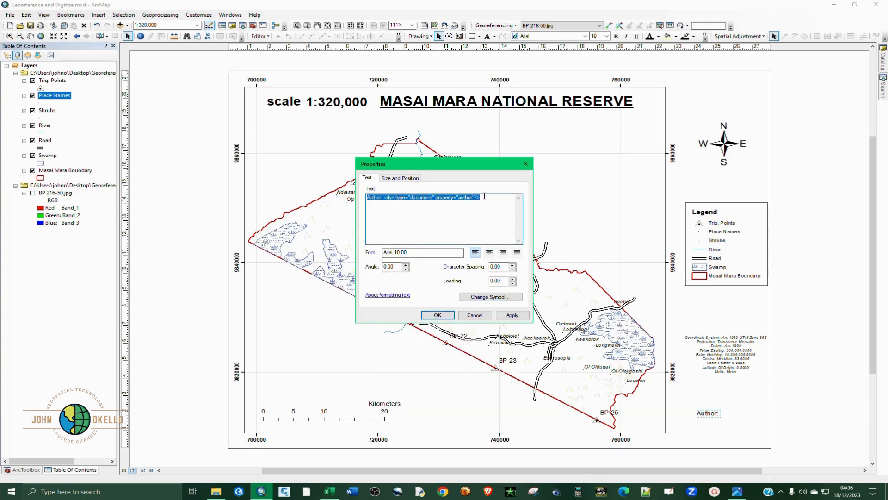
pyautogui.moveTo(484, 196); pyautogui.dragTo(385, 195)
pyautogui.press('BackSpace')
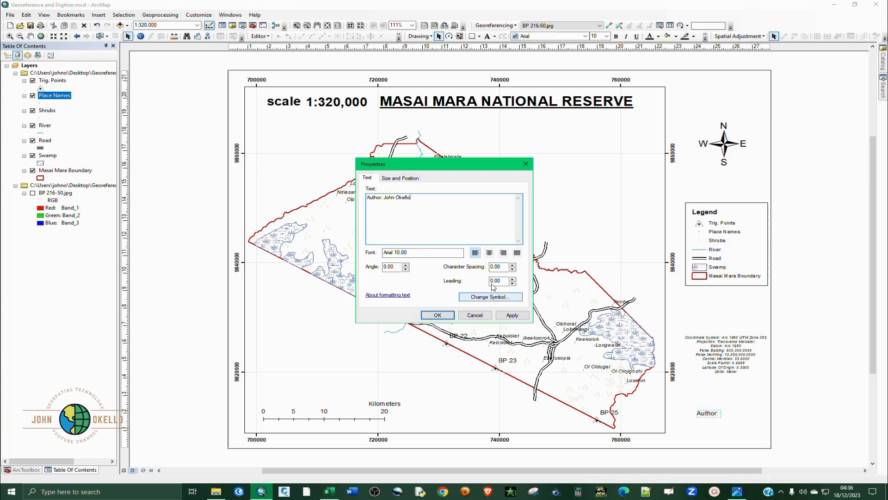
# Format the author text as 12 pt bold italic and move it lower, beside the map frame's bottom corner
pyautogui.click(491, 297)
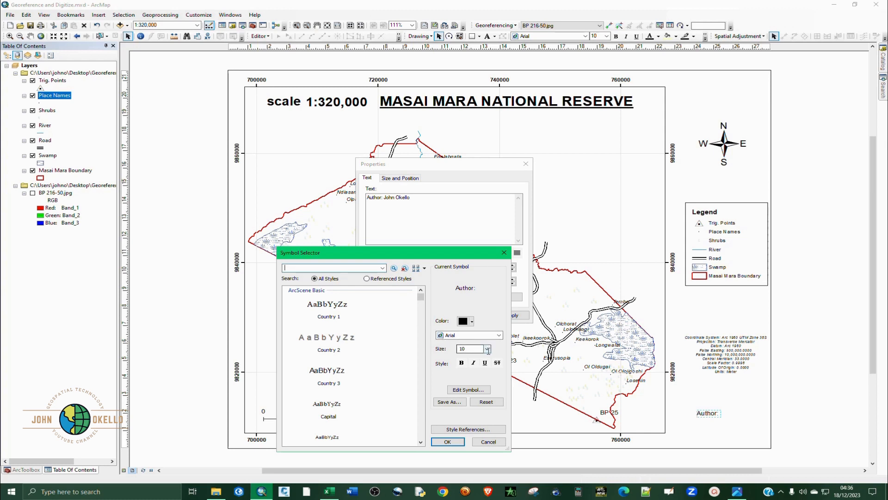
pyautogui.click(488, 349)
pyautogui.click(470, 368)
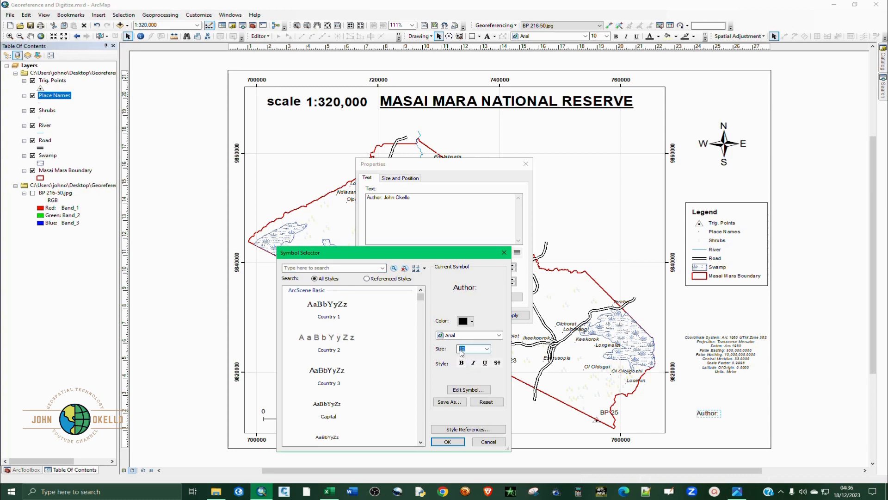
pyautogui.click(462, 362)
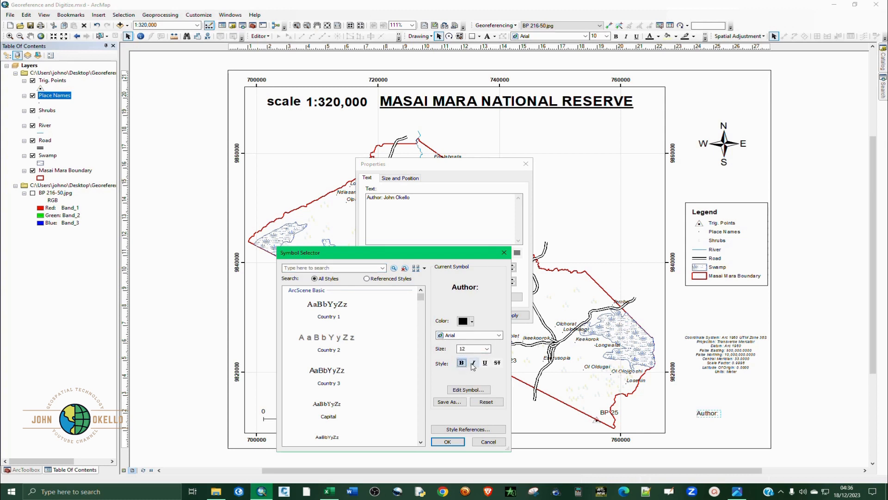
pyautogui.click(474, 363)
pyautogui.click(448, 442)
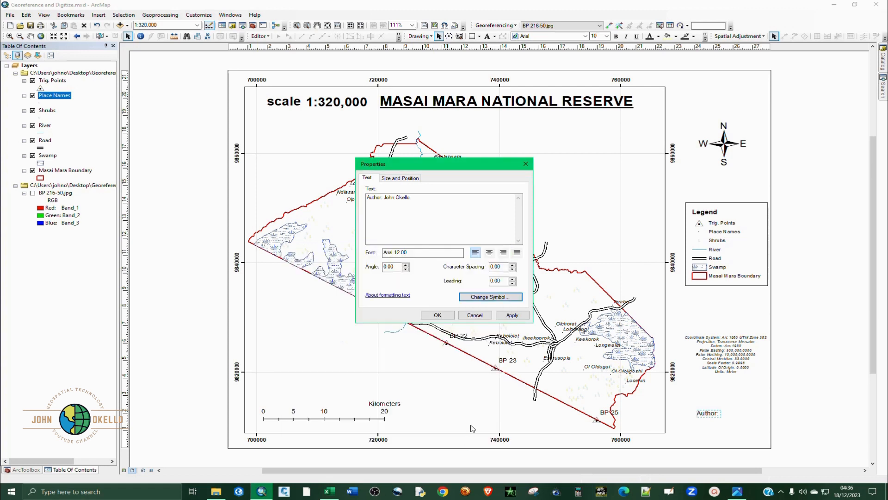
pyautogui.click(512, 315)
pyautogui.click(430, 317)
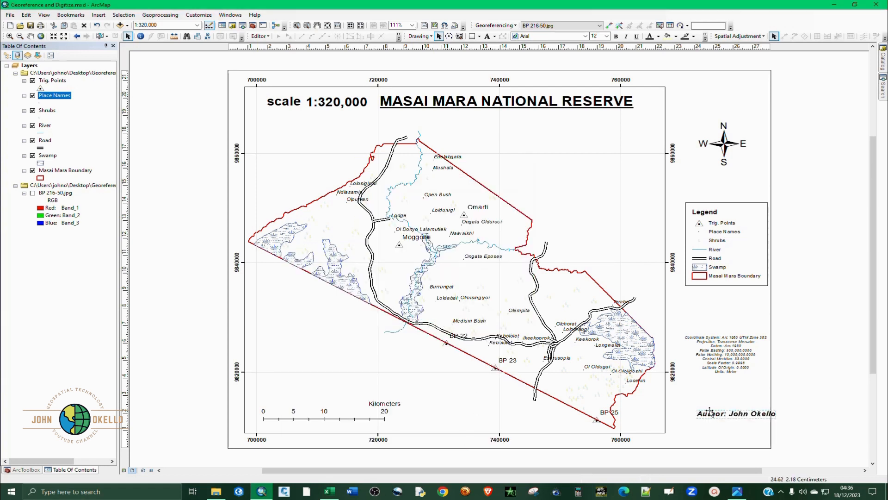
pyautogui.moveTo(729, 415); pyautogui.dragTo(718, 439)
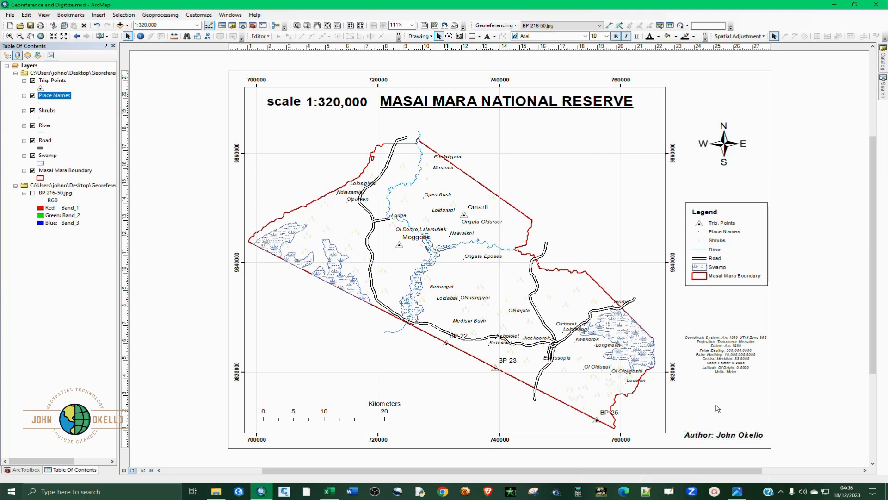
pyautogui.click(717, 408)
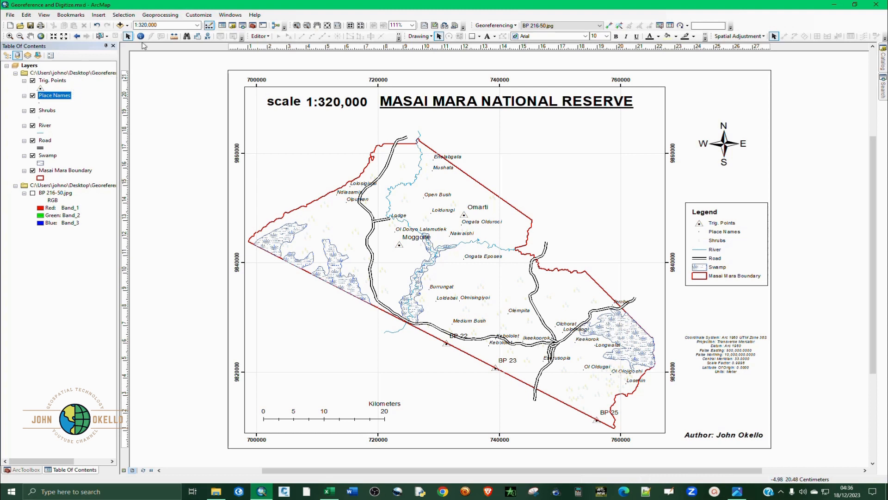
# Insert a neatline with a triple-line border placed around all layout elements
pyautogui.click(121, 26)
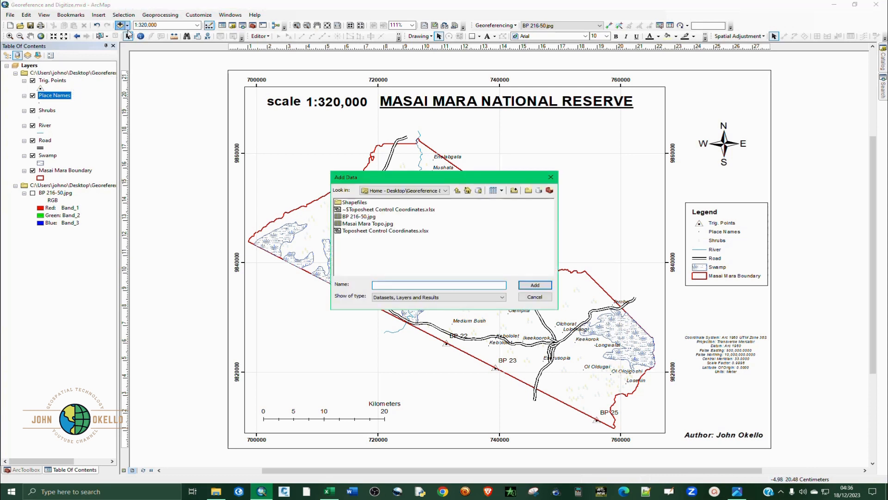
pyautogui.click(550, 176)
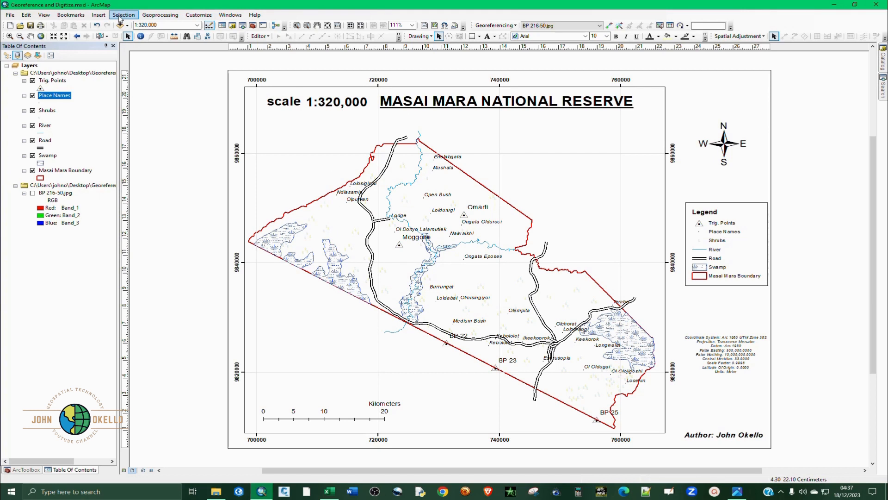
pyautogui.click(97, 15)
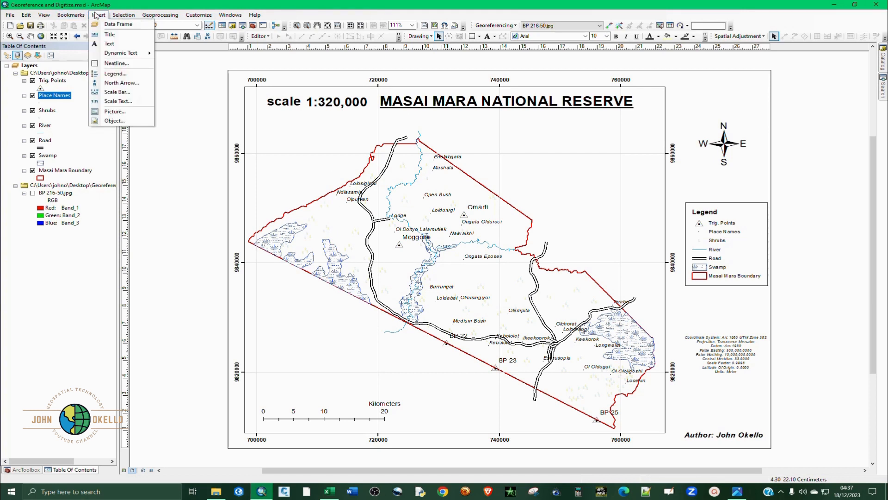
pyautogui.click(121, 63)
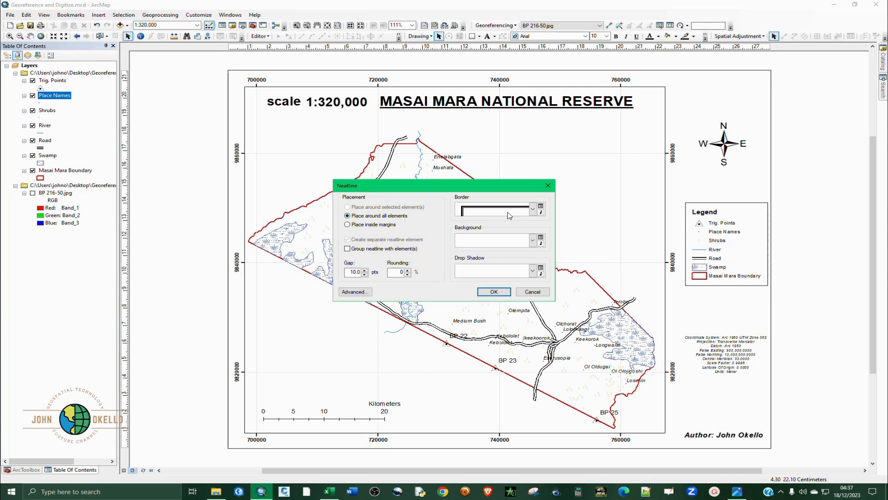
pyautogui.click(533, 210)
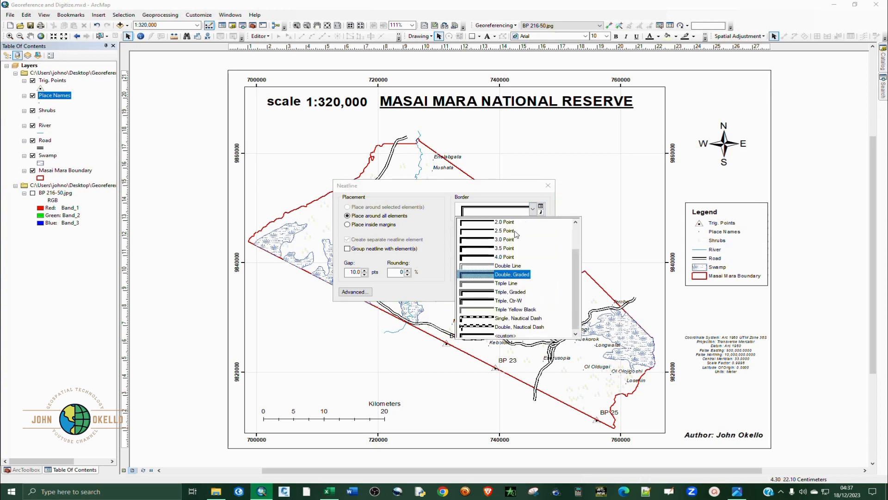
pyautogui.click(505, 284)
pyautogui.click(503, 293)
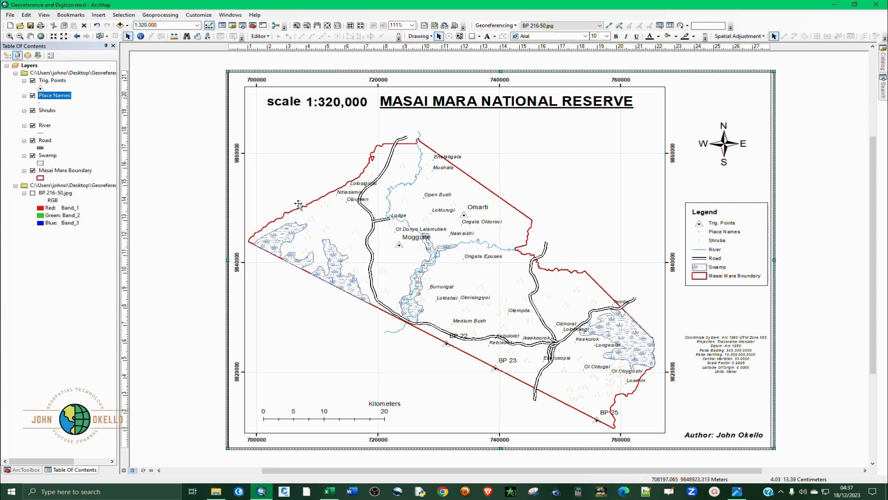
# Apply a Linear Gradient background to the neatline
pyautogui.rightClick(286, 185)
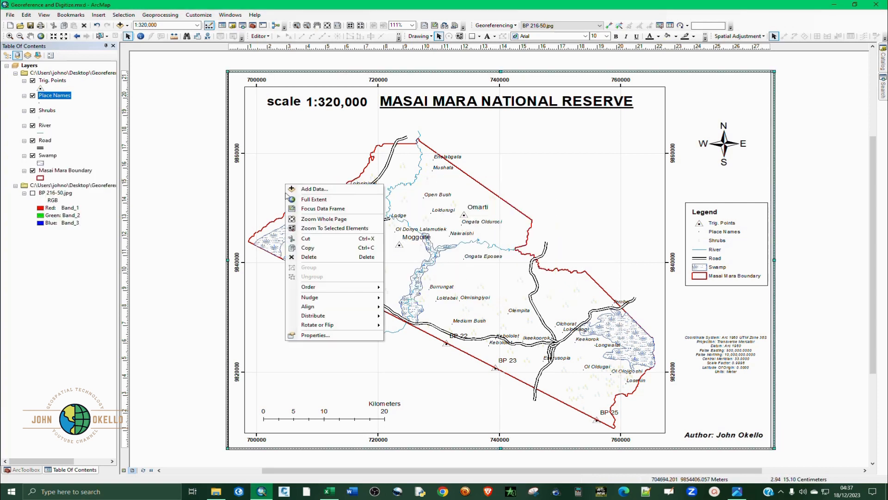
pyautogui.click(327, 331)
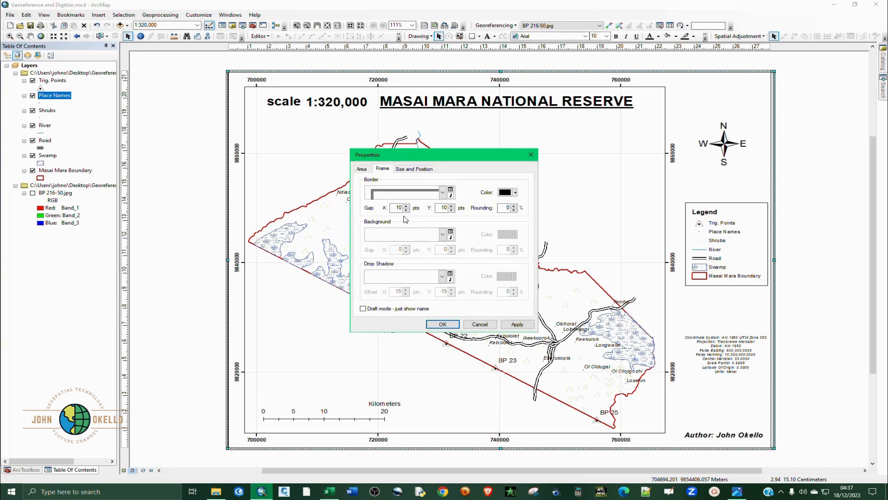
pyautogui.click(444, 235)
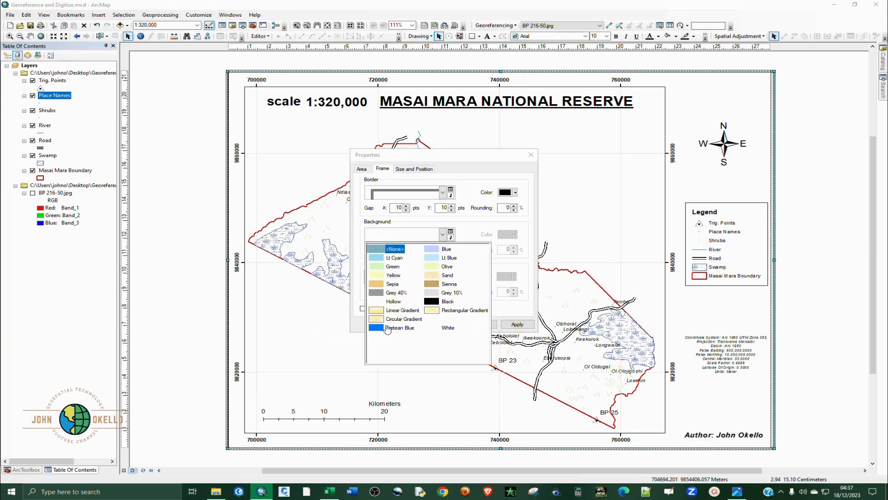
pyautogui.click(401, 318)
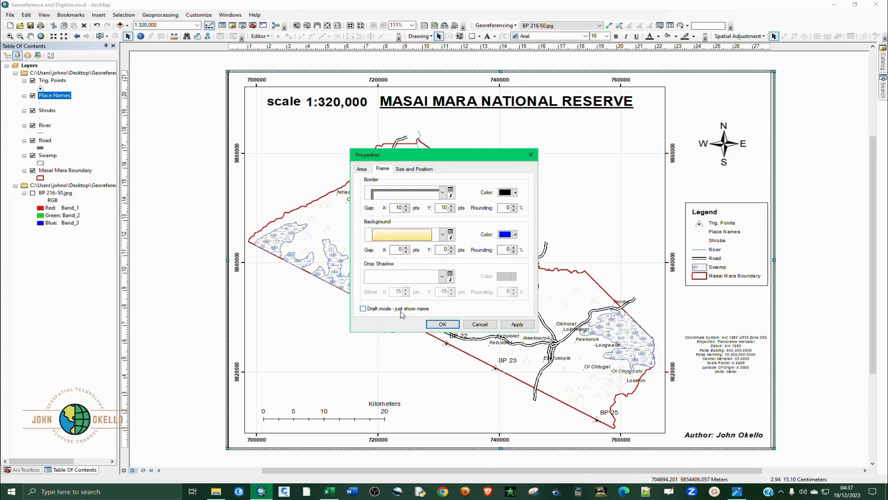
pyautogui.click(516, 324)
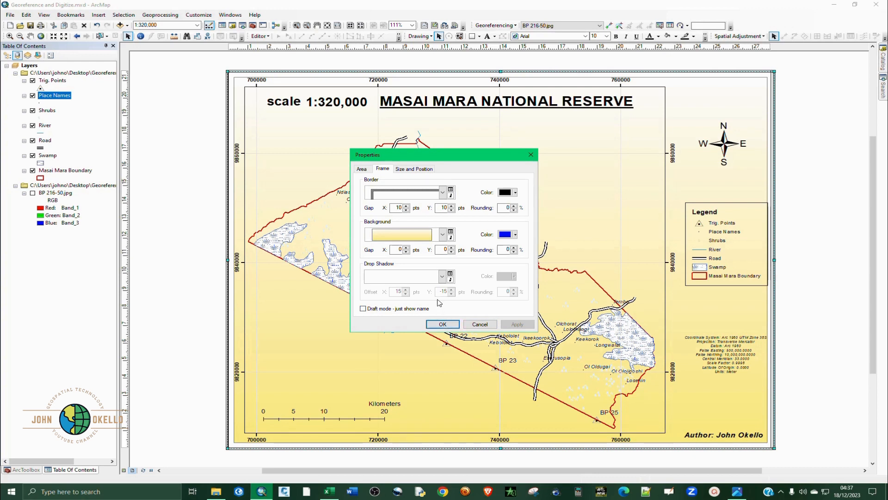
# Try the Circular Gradient background on the neatline
pyautogui.click(443, 234)
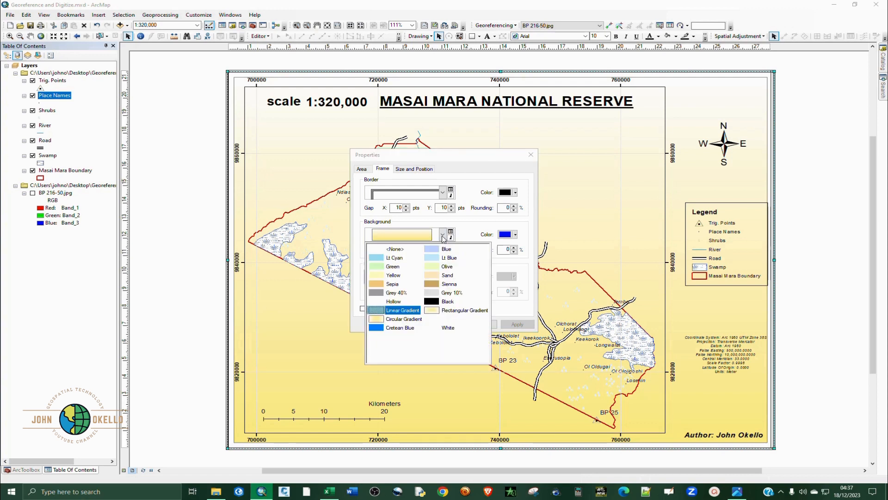
pyautogui.click(378, 320)
pyautogui.click(517, 324)
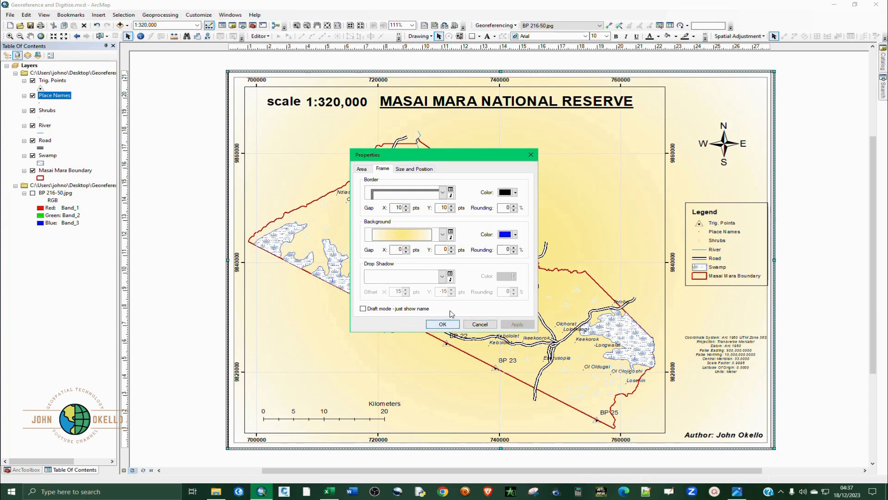
# Set the neatline's background to Rectangular Gradient and apply it
pyautogui.click(442, 235)
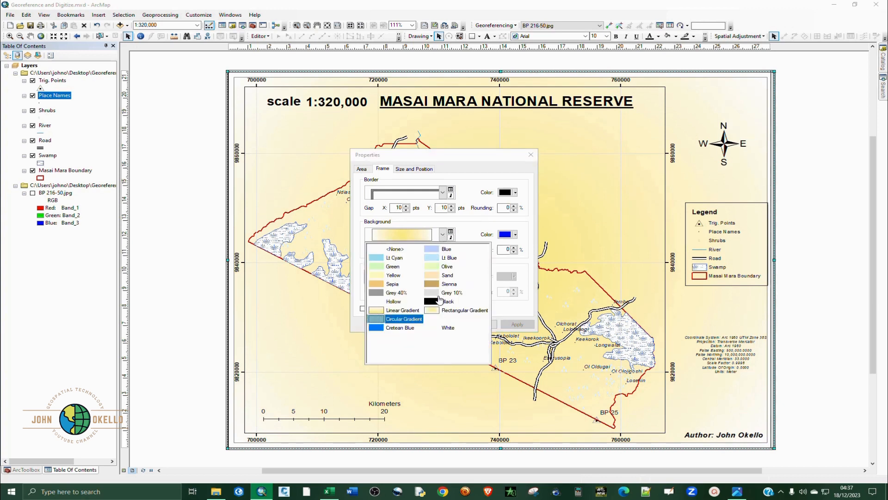
pyautogui.click(455, 311)
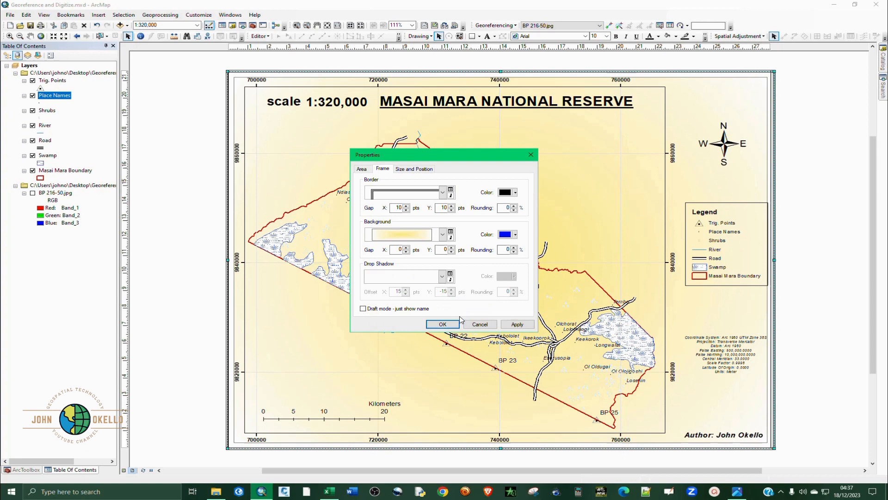
pyautogui.click(505, 326)
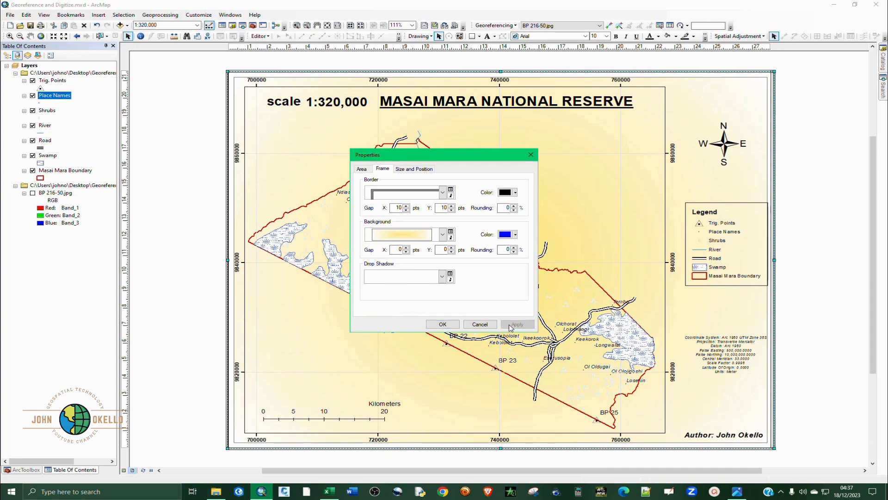
pyautogui.click(442, 323)
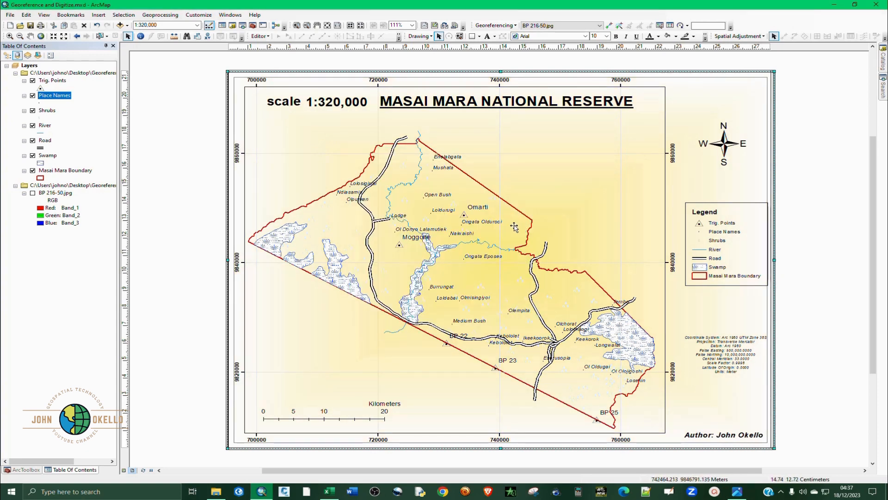
# Change the Shrubs layer's symbol to a brighter green with size 12
pyautogui.click(42, 118)
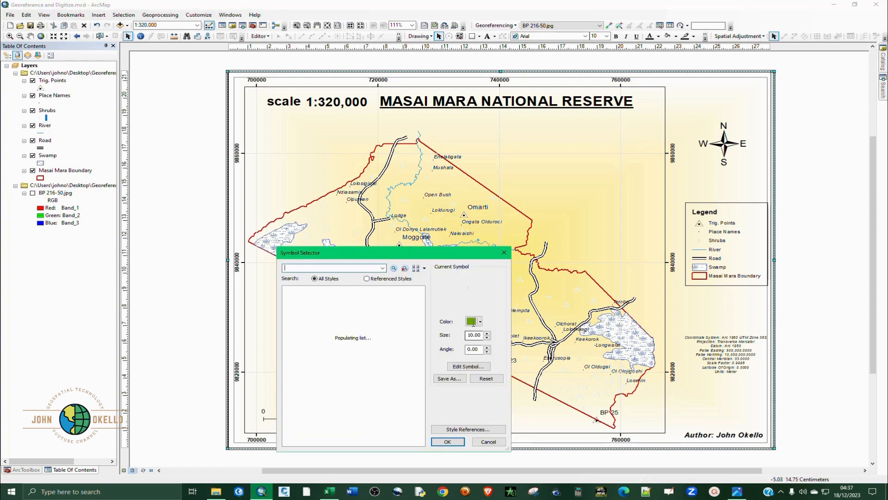
pyautogui.click(471, 321)
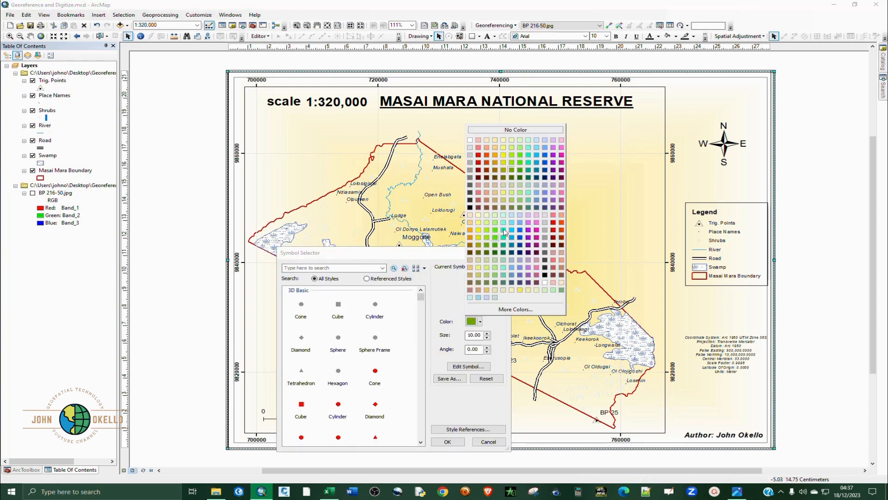
pyautogui.click(520, 166)
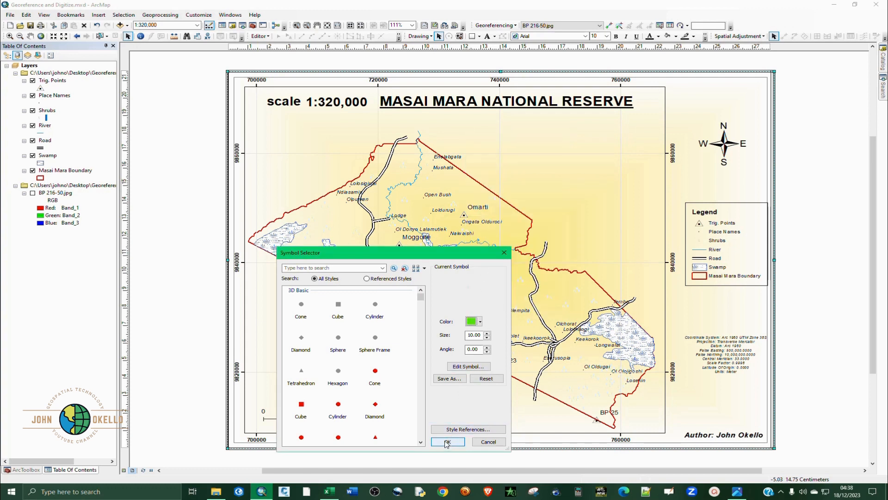
pyautogui.click(487, 333)
pyautogui.click(487, 333)
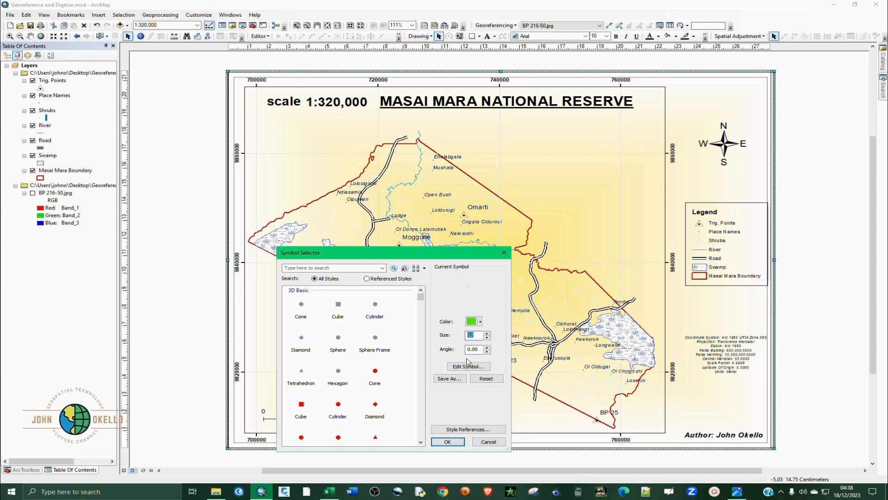
pyautogui.click(445, 442)
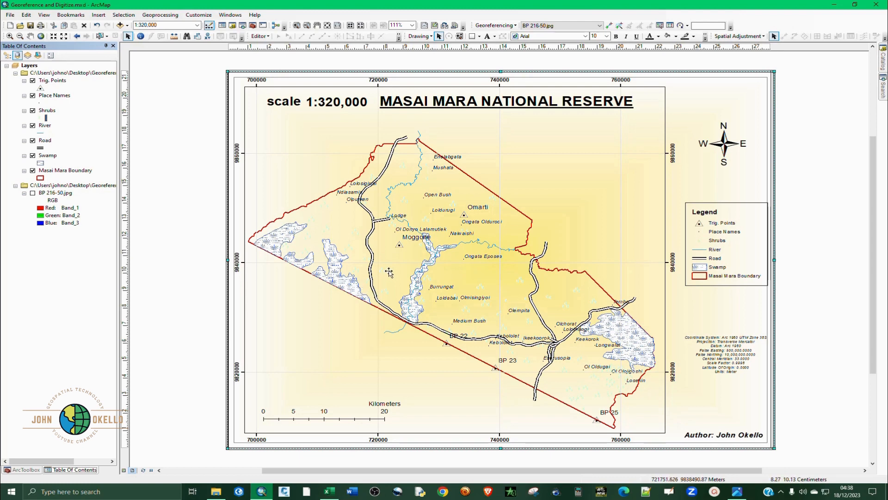
pyautogui.click(736, 250)
pyautogui.rightClick(736, 249)
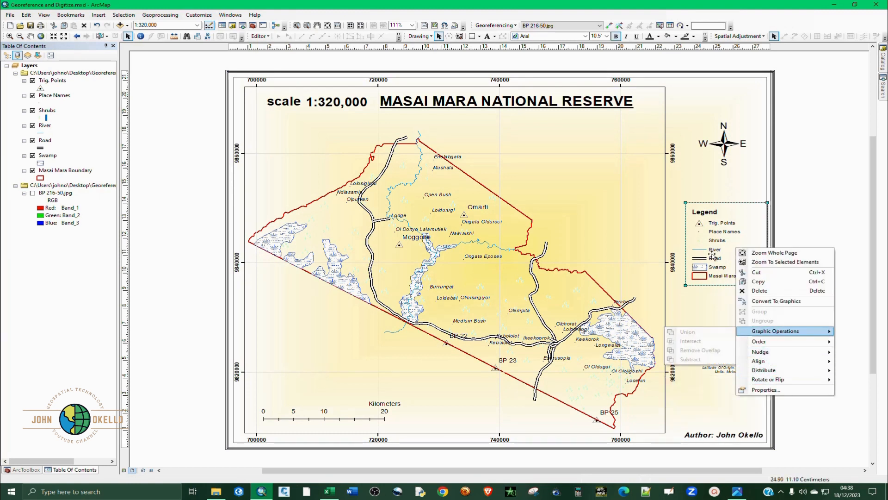
pyautogui.click(760, 390)
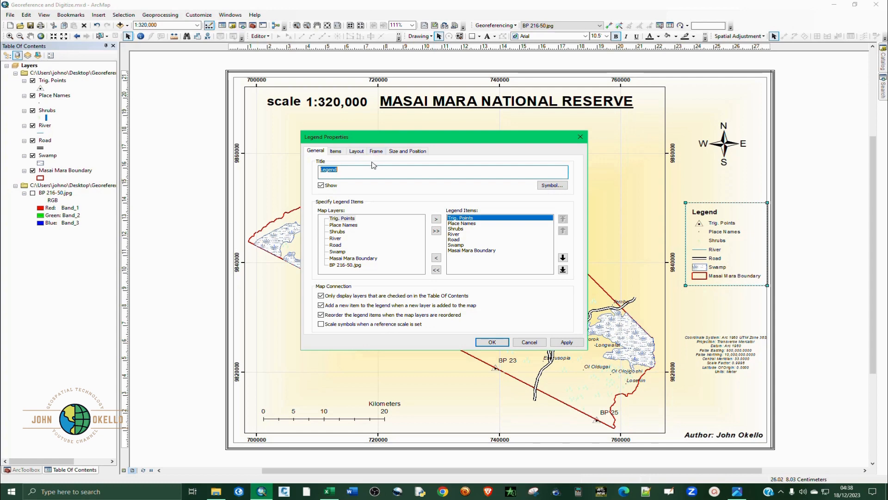
pyautogui.click(580, 137)
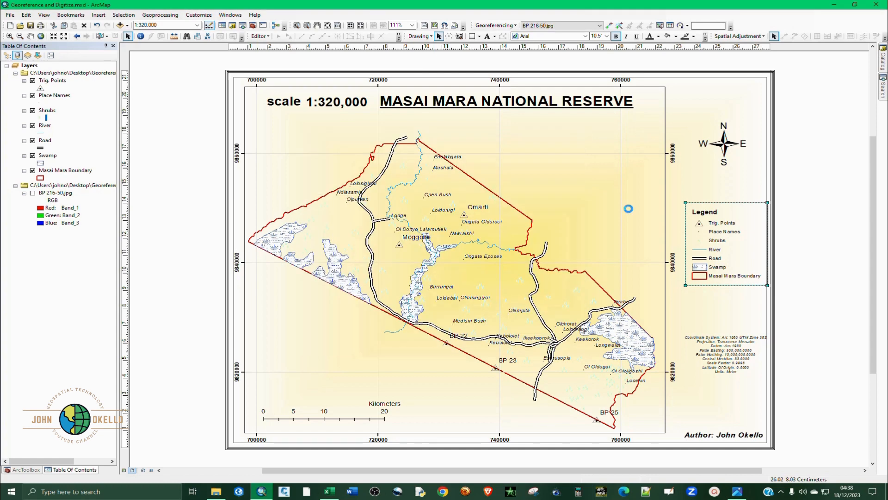
# Set the legend's frame background to White and apply the change
pyautogui.doubleClick(746, 258)
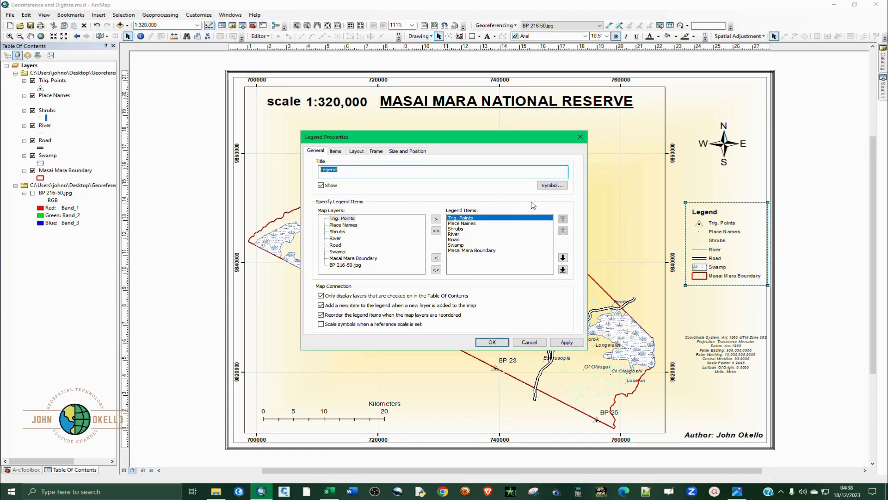
pyautogui.click(357, 153)
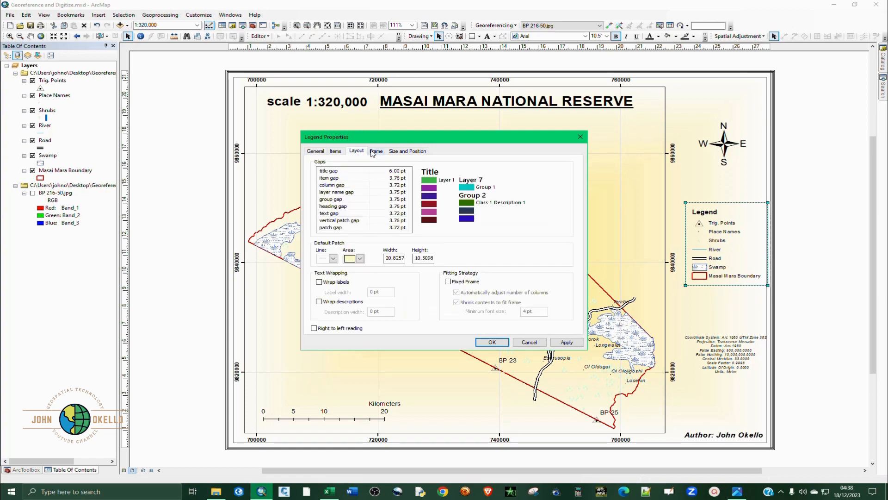
pyautogui.click(376, 152)
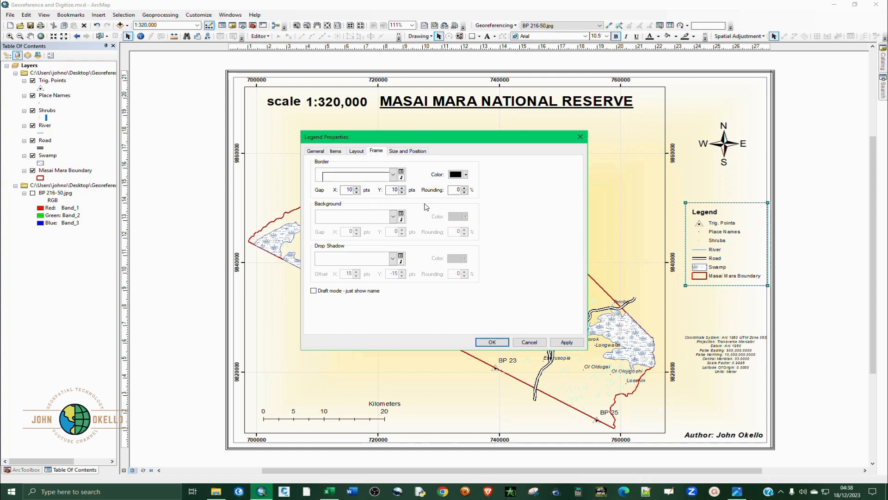
pyautogui.click(393, 216)
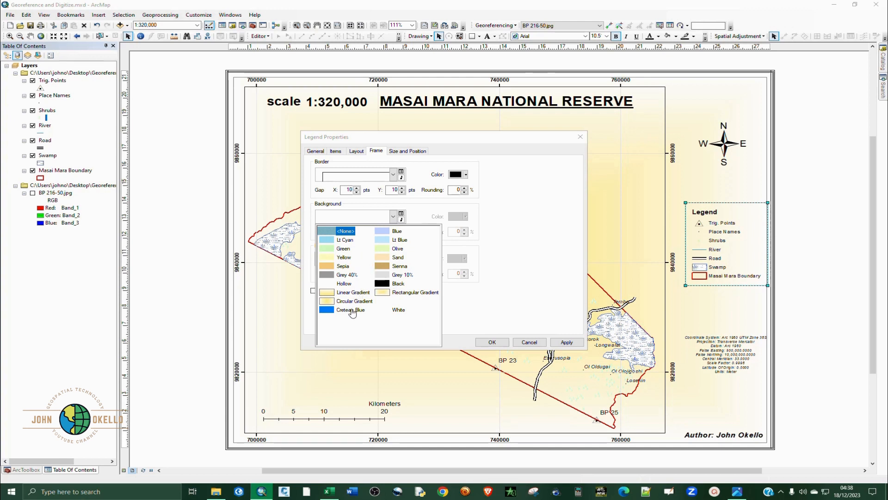
pyautogui.click(399, 310)
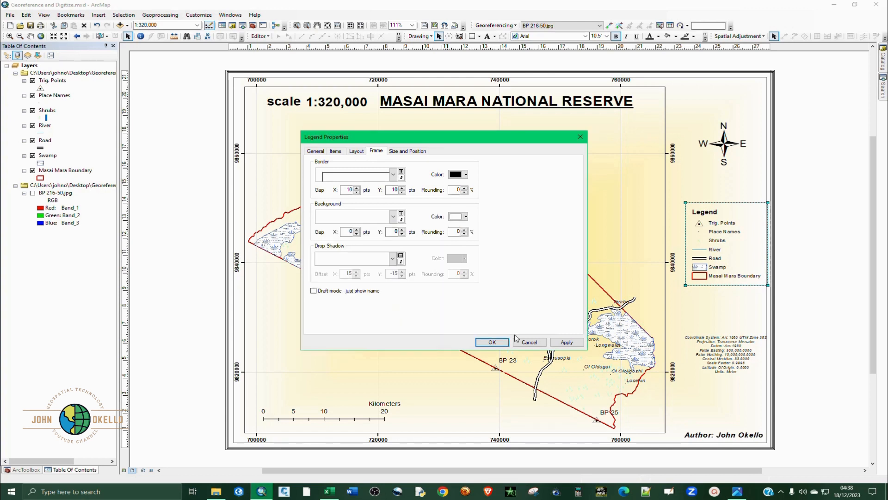
pyautogui.click(567, 342)
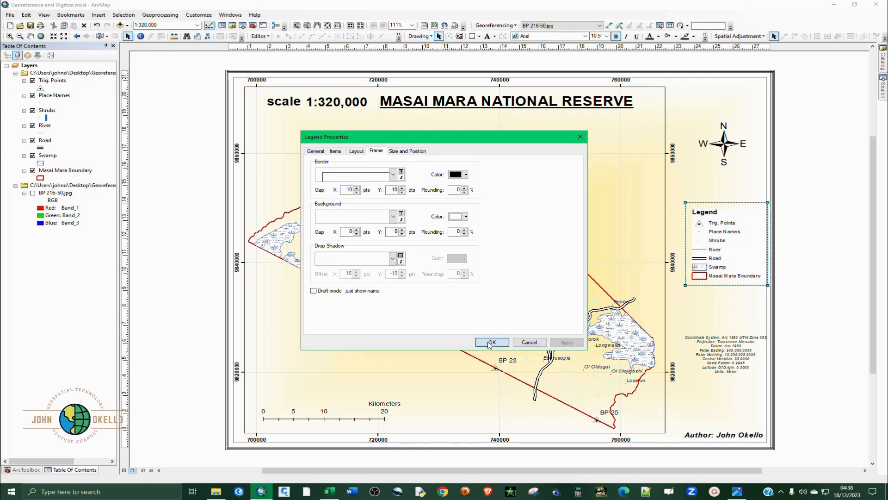
pyautogui.click(491, 342)
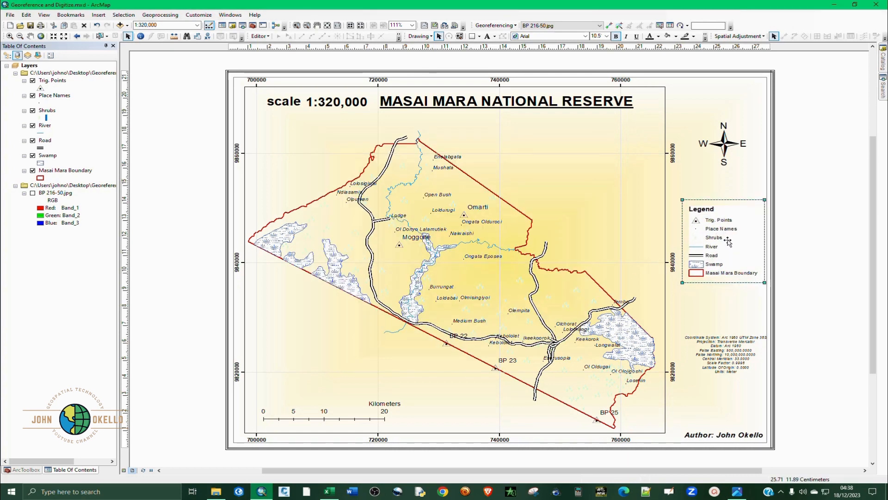
pyautogui.click(671, 336)
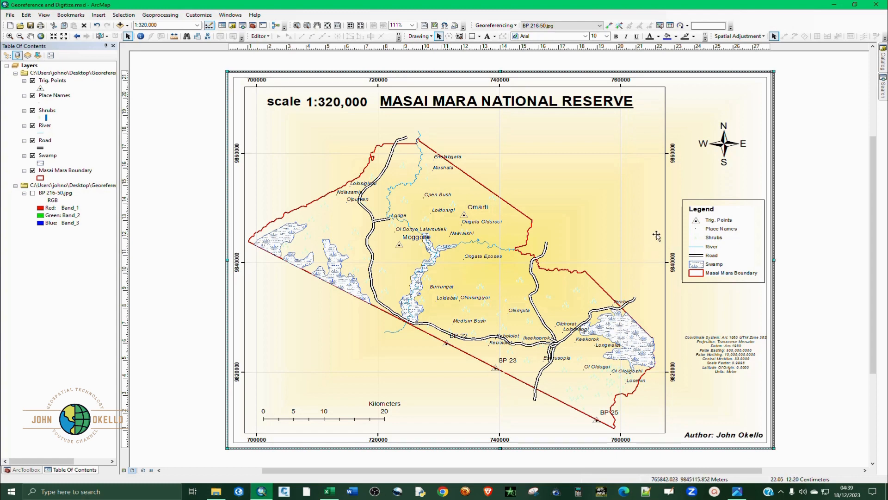
pyautogui.click(631, 228)
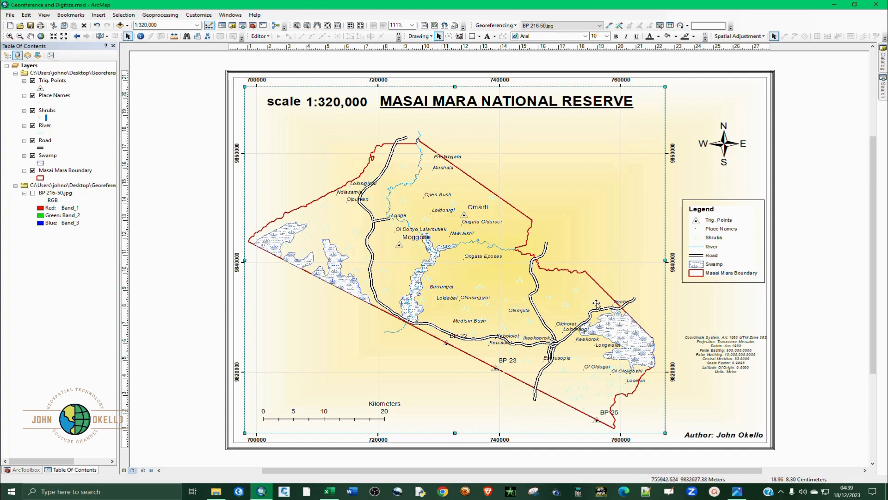
pyautogui.click(714, 391)
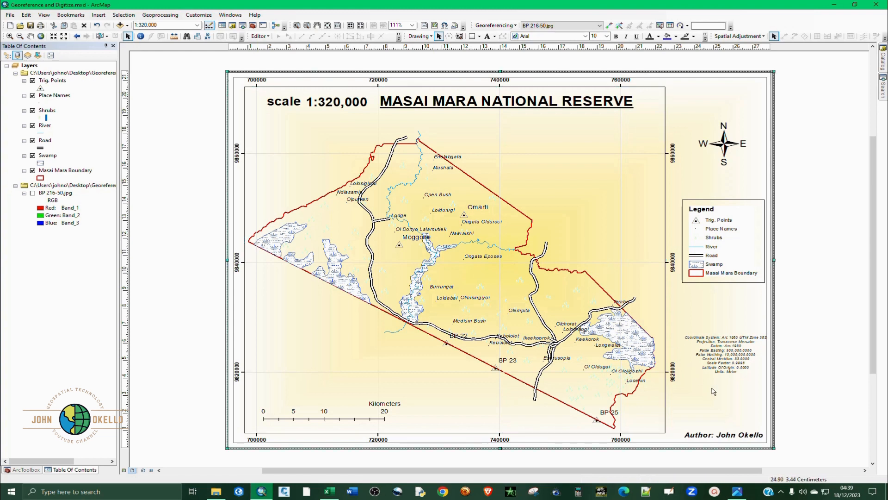
pyautogui.click(194, 302)
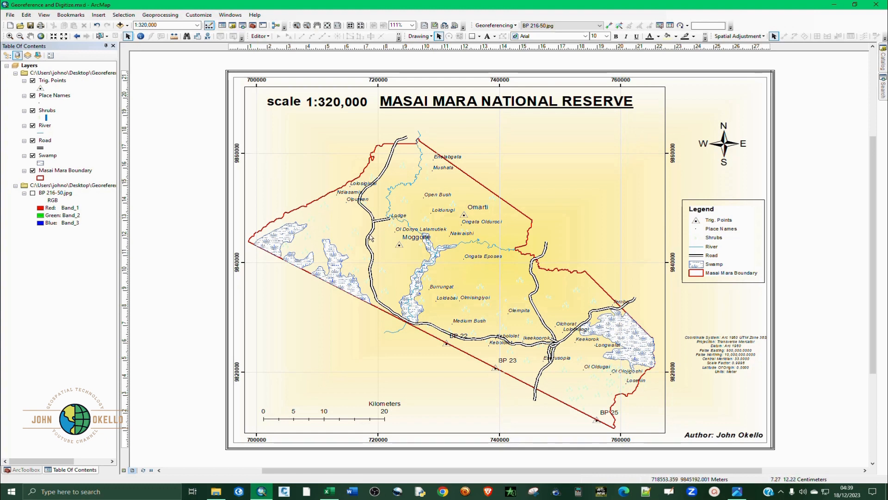
# Export the map layout as the JPEG Georeference and Digitize.jpg at 300 dpi into the Georeference & Digitize folder
pyautogui.click(10, 16)
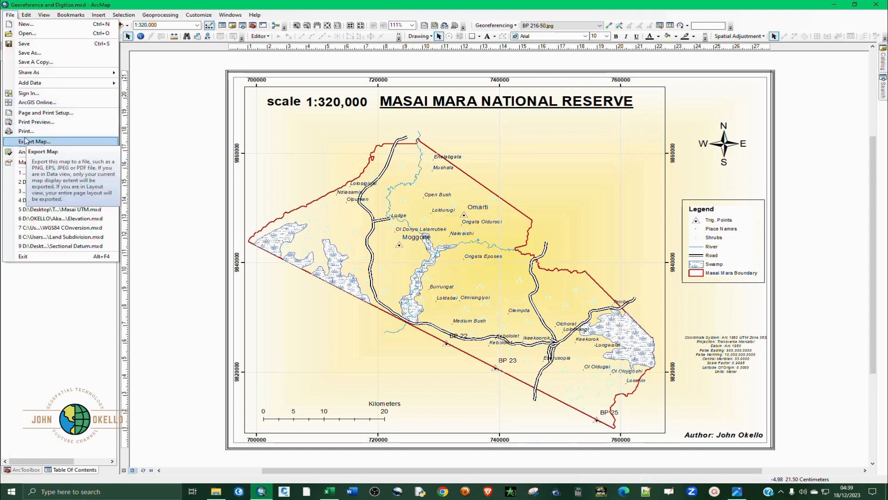
pyautogui.click(41, 141)
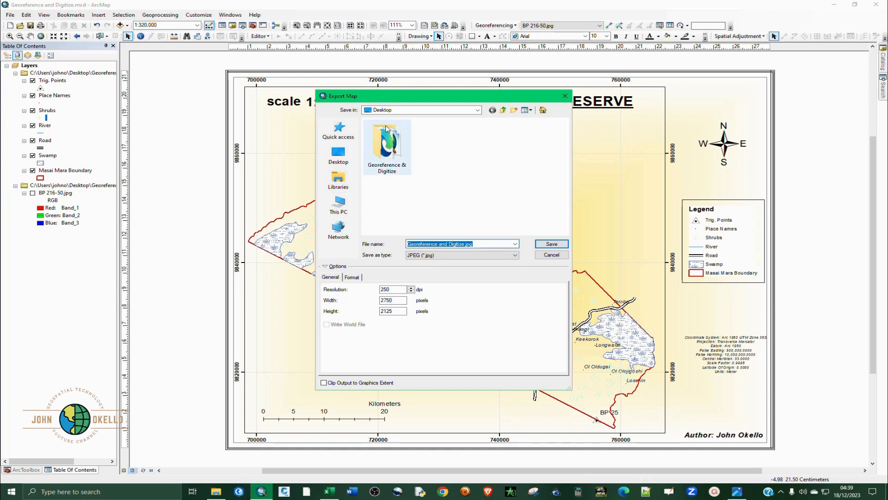
pyautogui.doubleClick(383, 167)
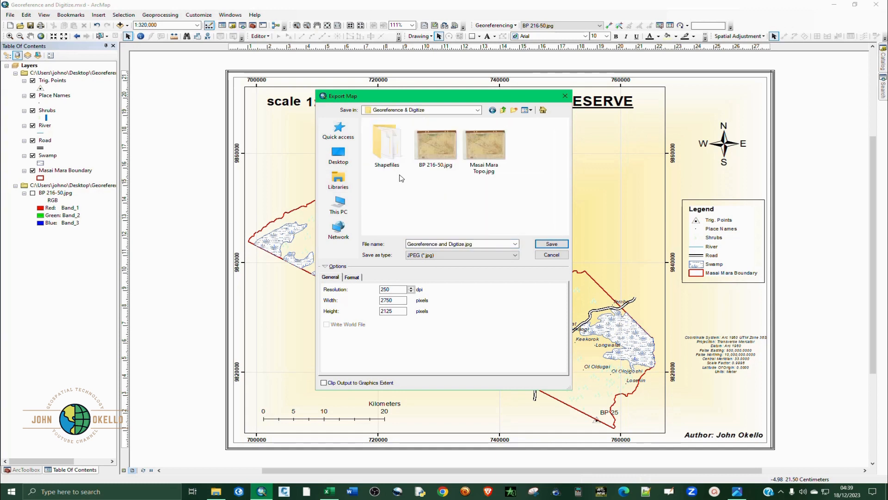
pyautogui.click(424, 256)
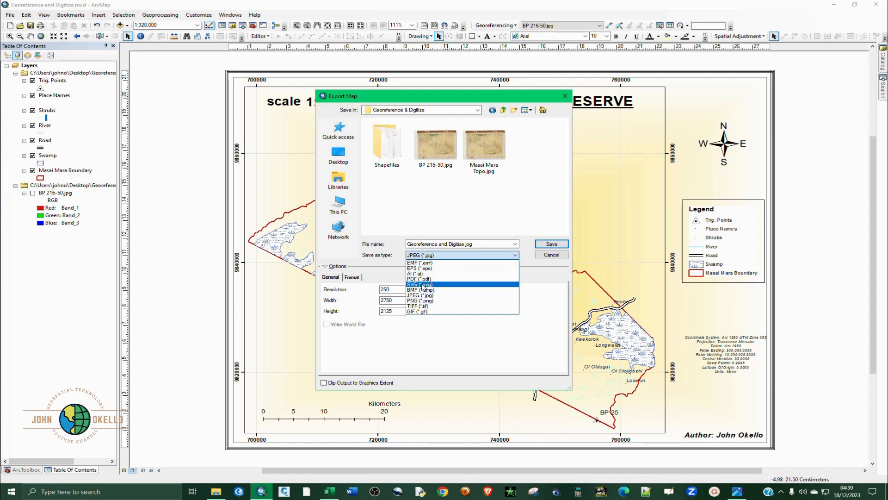
pyautogui.click(508, 244)
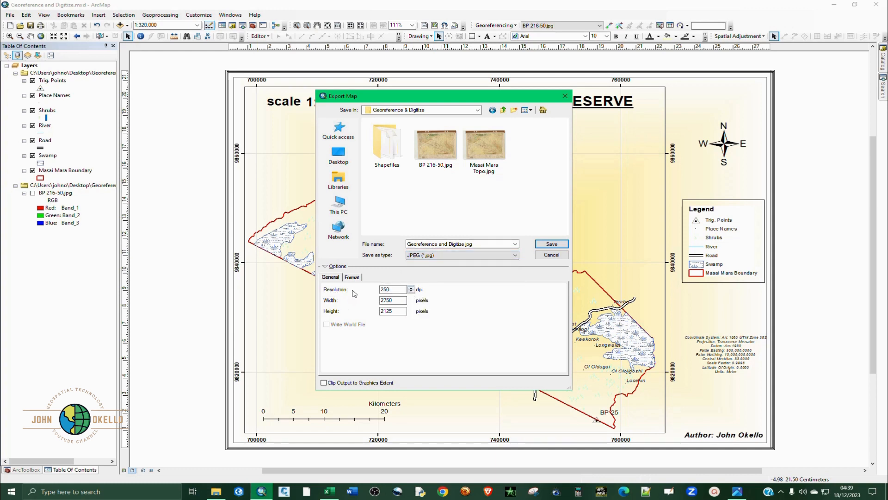
pyautogui.click(388, 290)
pyautogui.doubleClick(386, 289)
pyautogui.write('300')
pyautogui.click(552, 243)
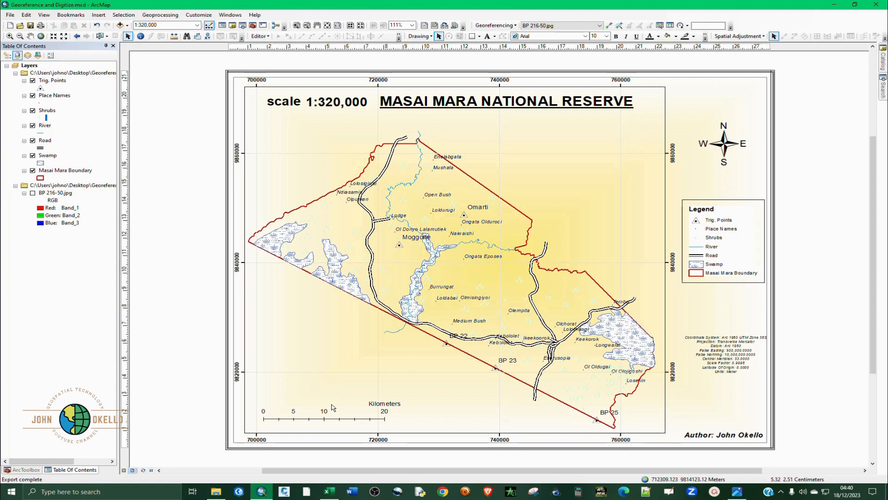
# Examine the exported Georeference and Digitize.jpg from its folder in the image viewer, and return to ArcMap
pyautogui.click(217, 491)
pyautogui.doubleClick(388, 186)
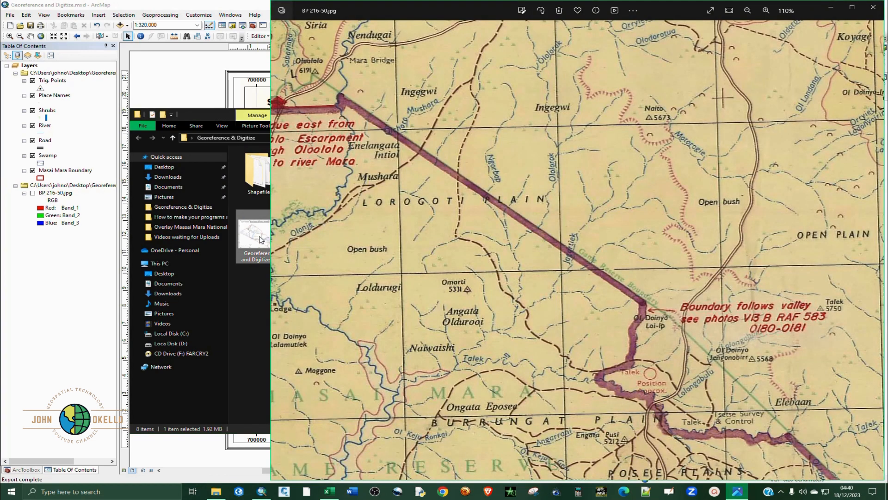
pyautogui.doubleClick(261, 239)
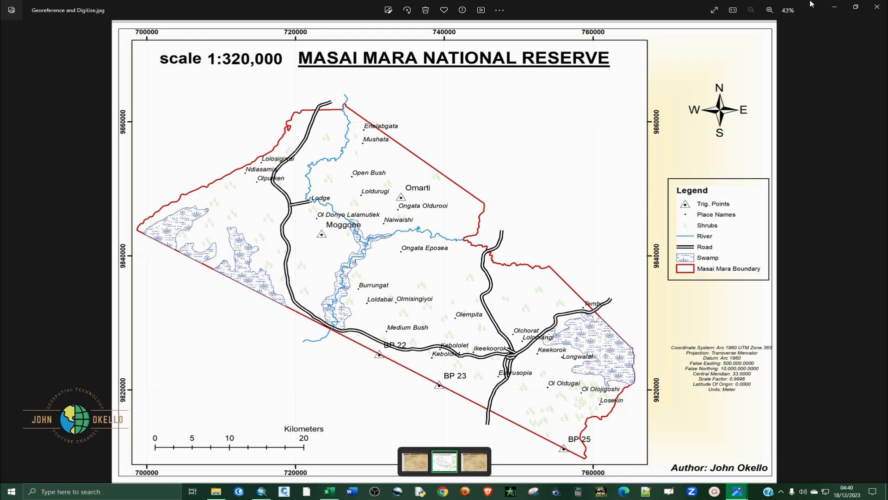
pyautogui.click(877, 6)
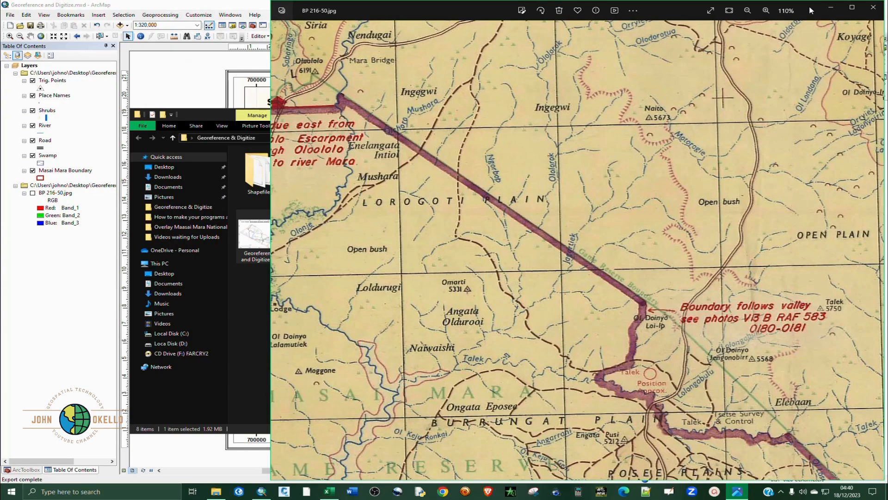
pyautogui.click(832, 7)
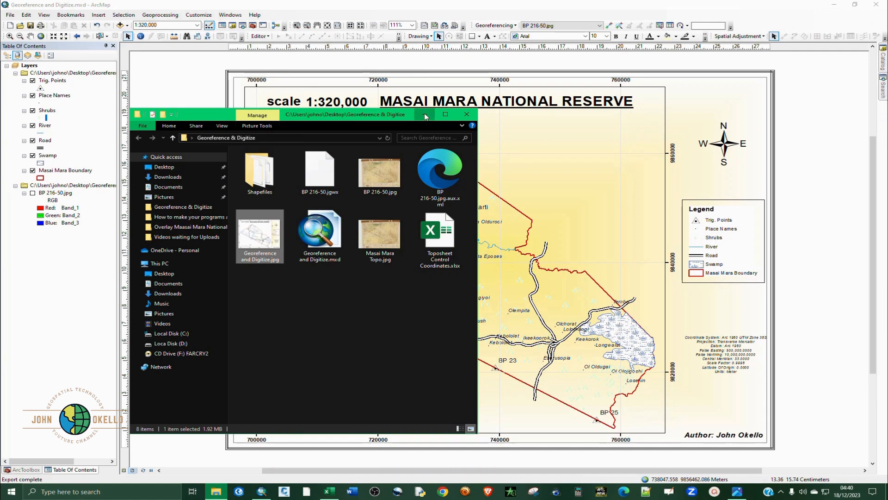
pyautogui.click(424, 115)
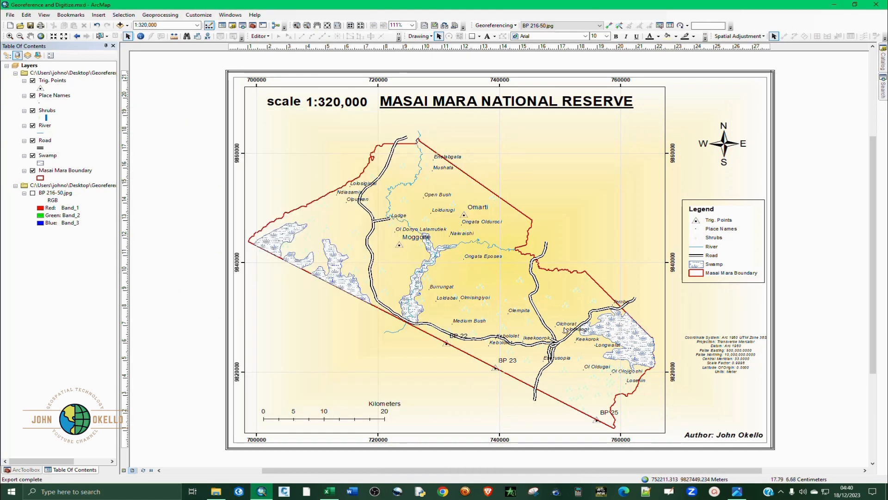